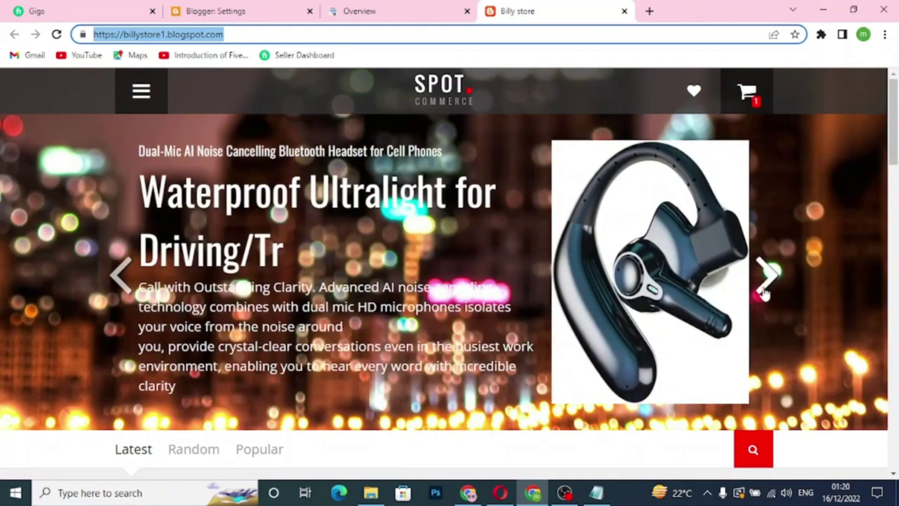
# Step: Open the Moto G Power phone's Amazon listing from the store's featured slider, review its details and return to the store
pyautogui.click(764, 294)
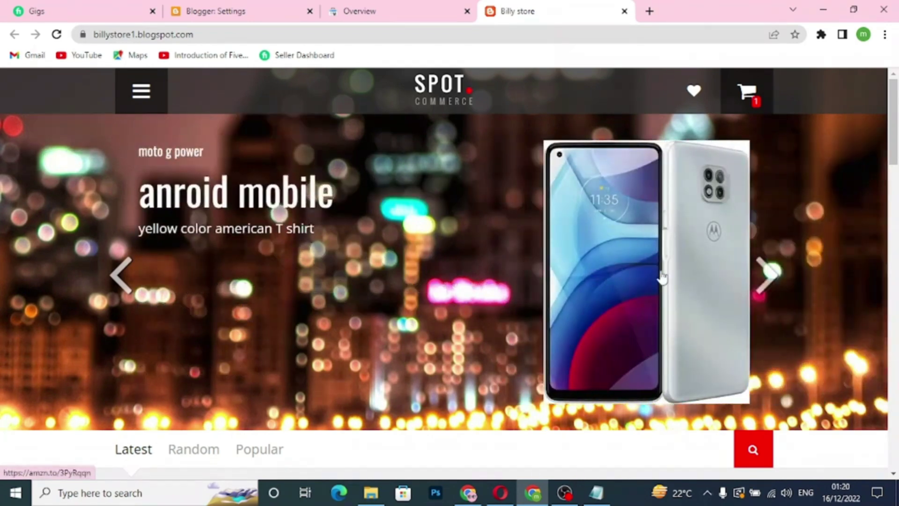
pyautogui.press('F5')
pyautogui.click(662, 276)
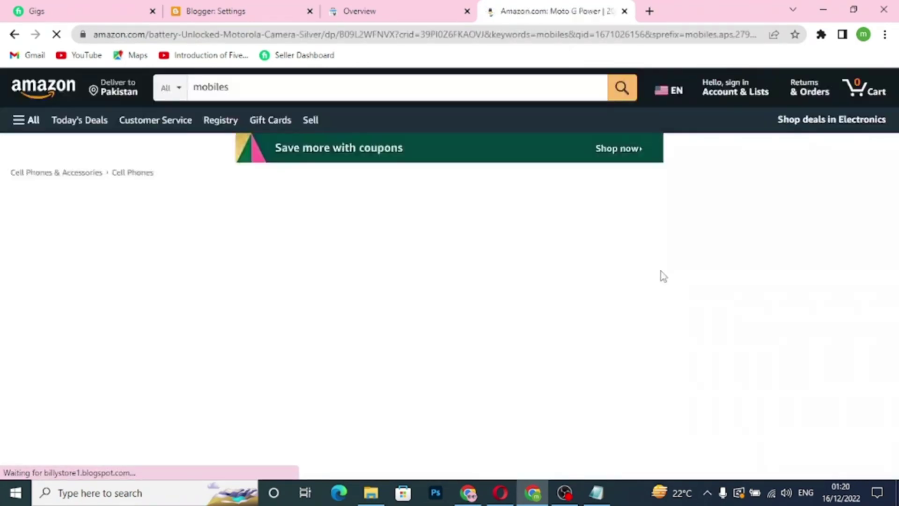
pyautogui.scroll(-10, 514, 323)
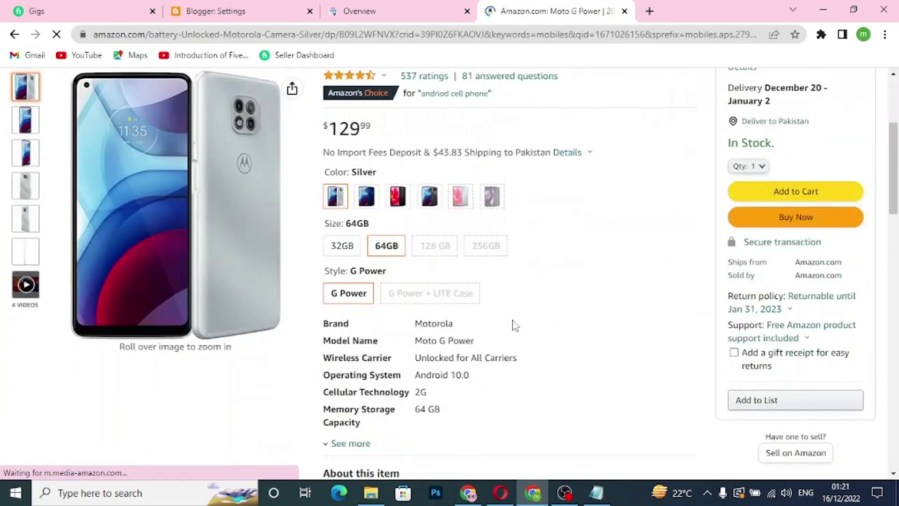
pyautogui.scroll(-6, 514, 324)
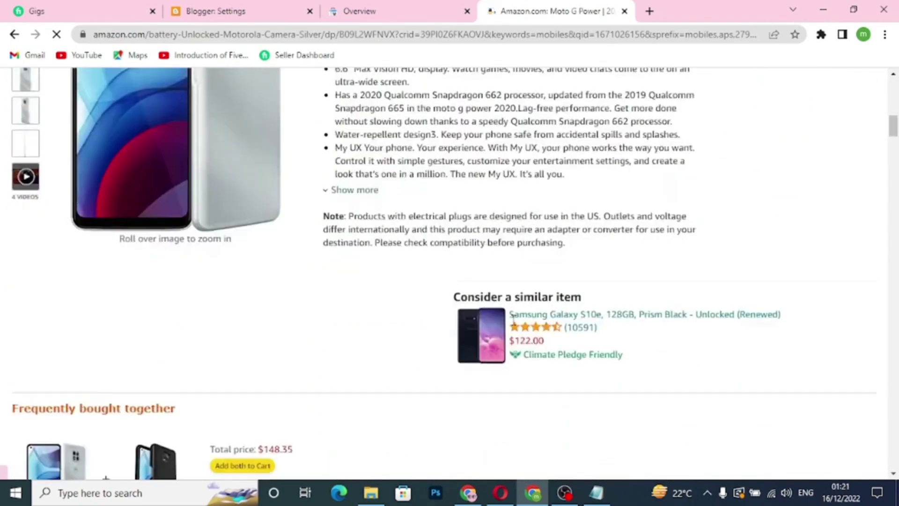
pyautogui.scroll(6, 515, 325)
pyautogui.scroll(7, 513, 323)
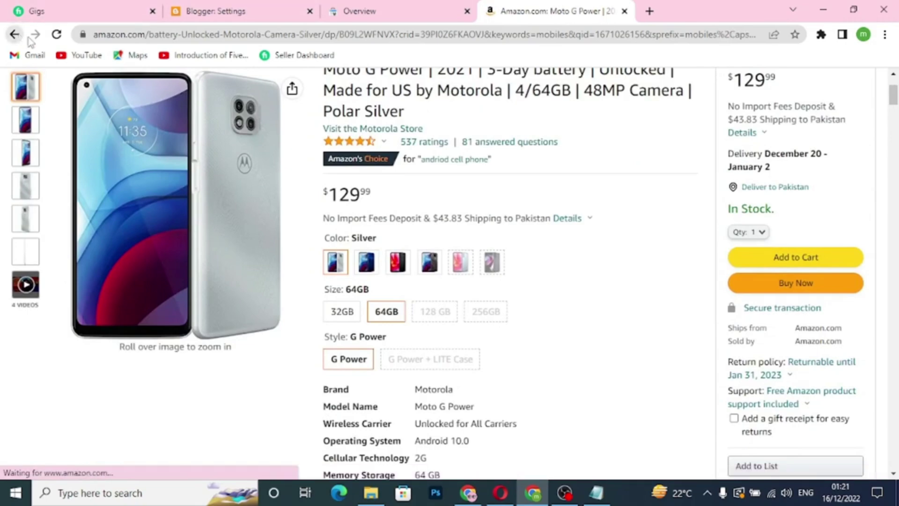
pyautogui.click(14, 35)
# Step: Examine the store home page's product grid, contact form and Bags & Backpacks collection
pyautogui.scroll(-8, 468, 335)
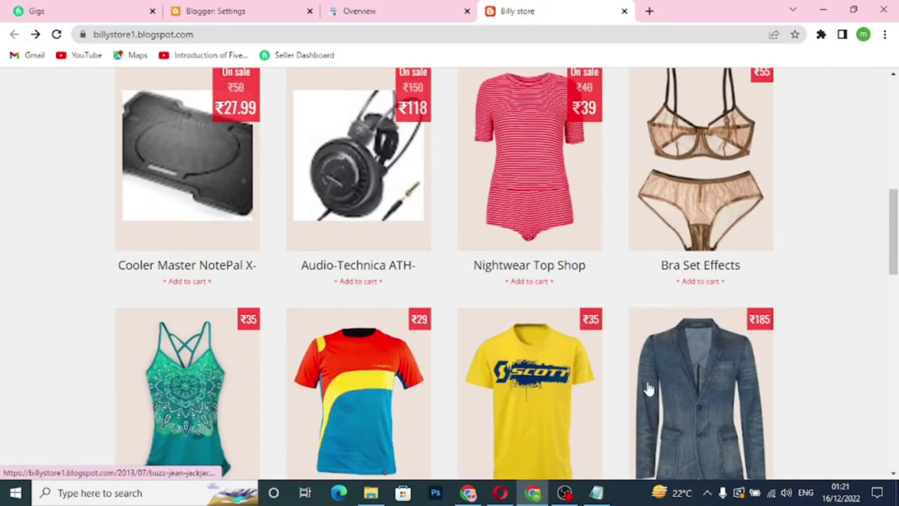
pyautogui.scroll(-6, 592, 452)
pyautogui.scroll(-10, 592, 452)
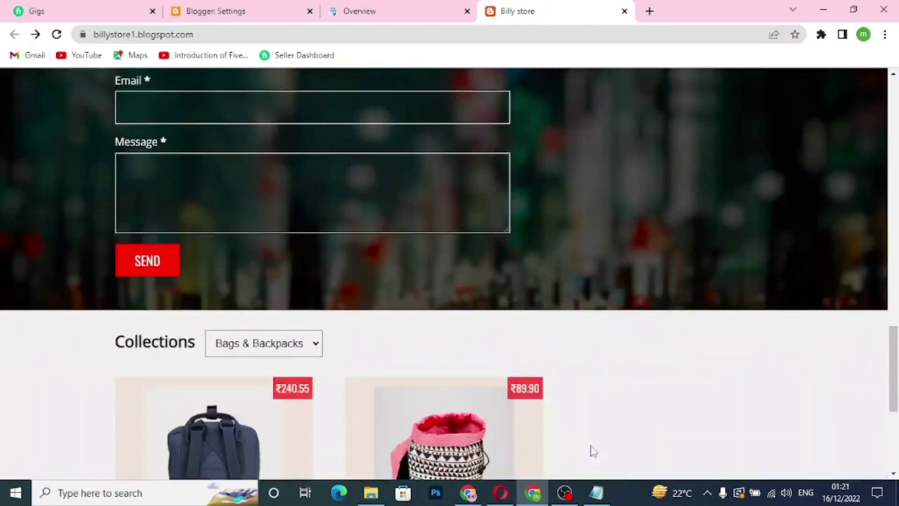
pyautogui.scroll(1, 487, 364)
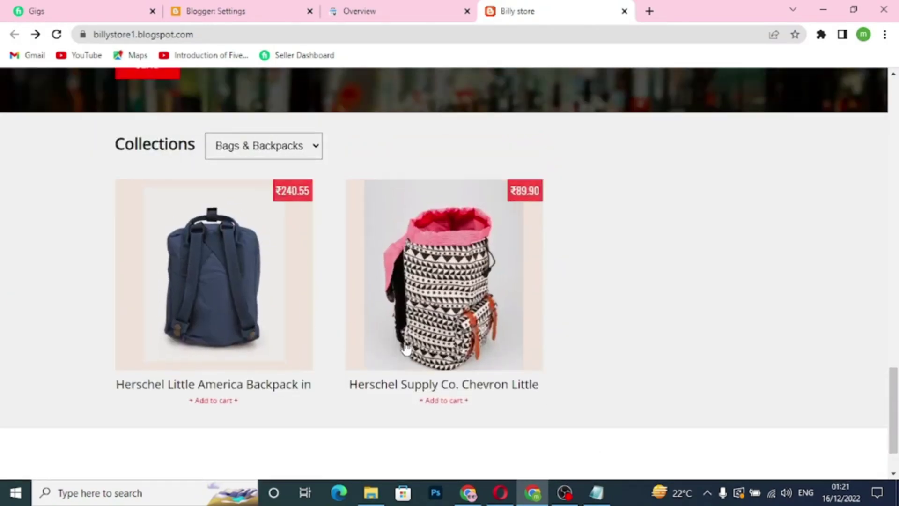
pyautogui.scroll(10, 408, 347)
pyautogui.scroll(1, 406, 348)
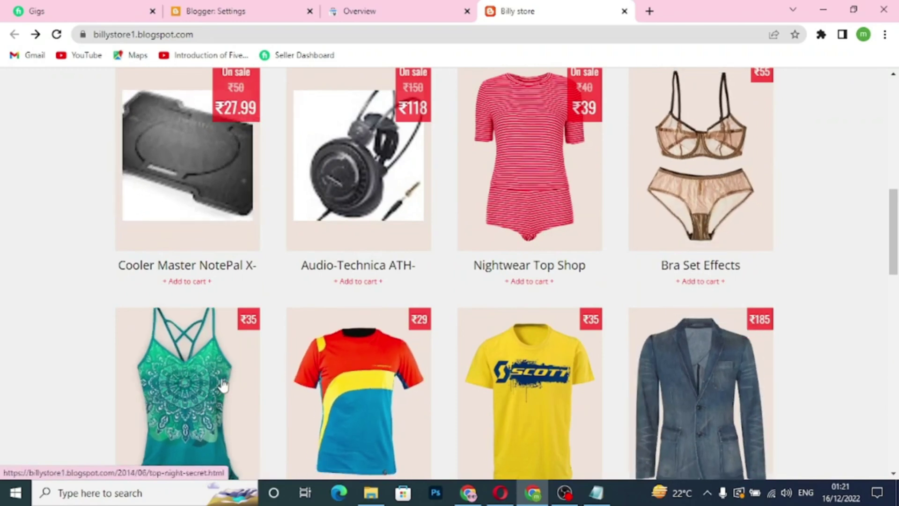
pyautogui.scroll(7, 262, 370)
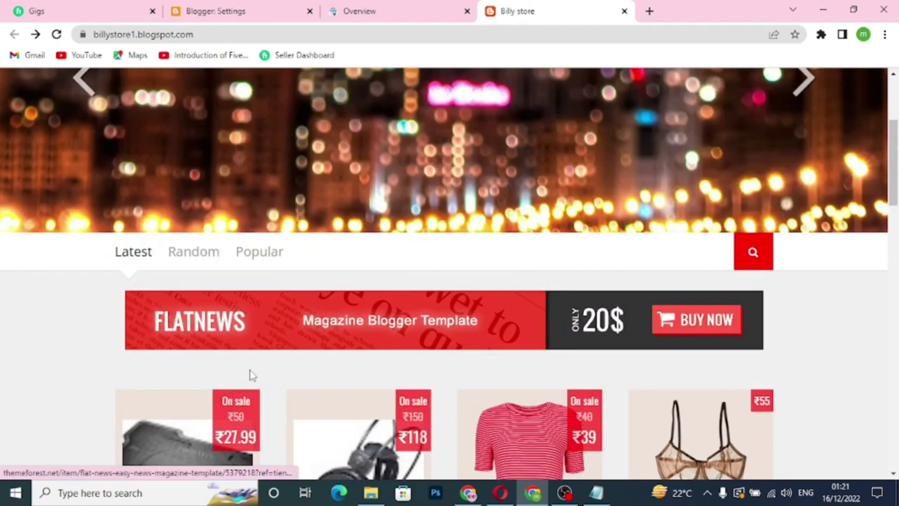
pyautogui.scroll(-7, 253, 377)
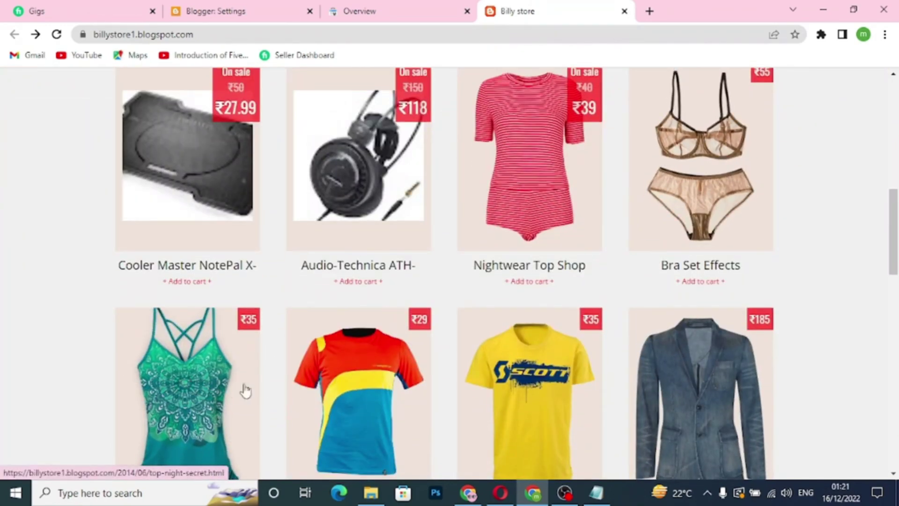
# Step: Open the Audio-Technica ATH-AD700X headphones product page and add one pair to the cart
pyautogui.click(377, 184)
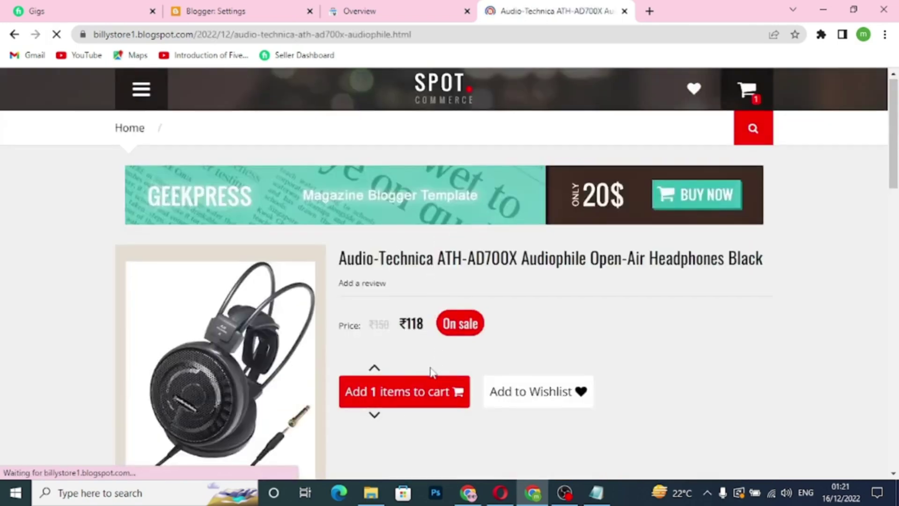
pyautogui.scroll(-4, 424, 337)
pyautogui.click(396, 196)
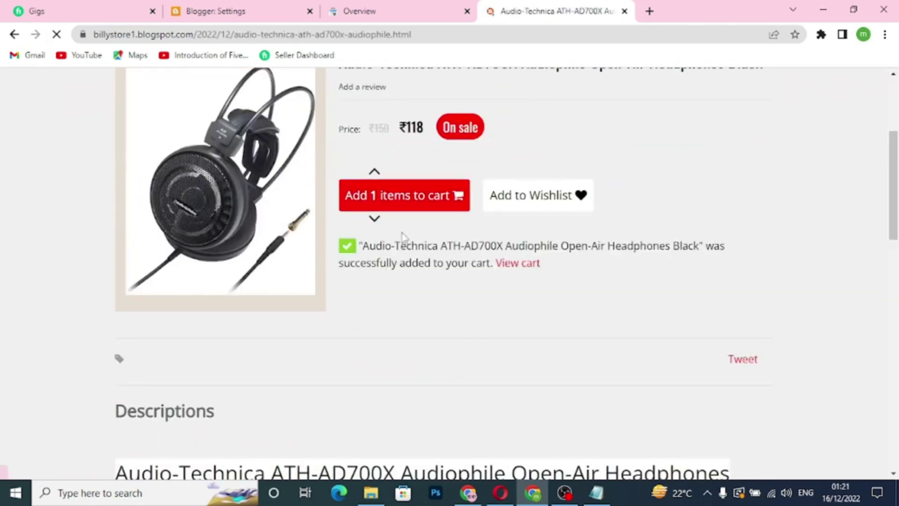
# Step: View the cart and remove the Cooler Master NotePal X-Slim cooling pad from it
pyautogui.click(511, 268)
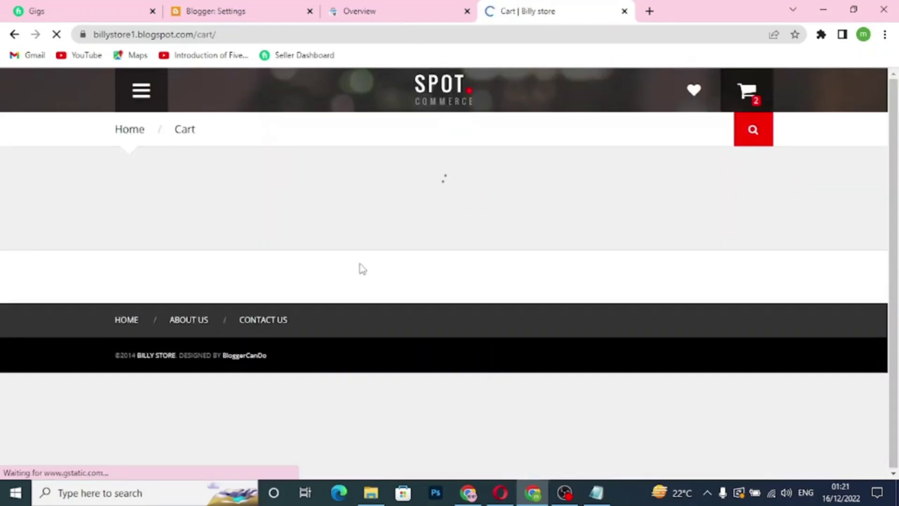
pyautogui.scroll(-1, 489, 302)
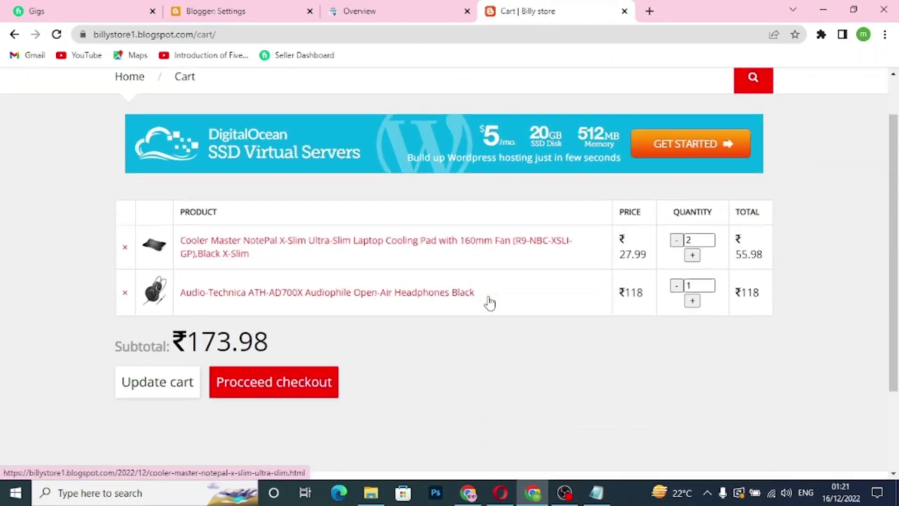
pyautogui.click(125, 236)
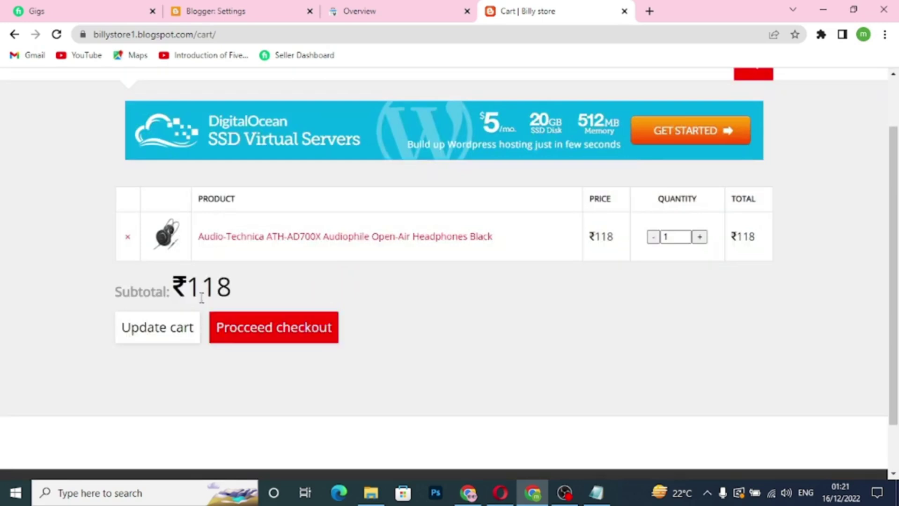
# Step: Proceed to checkout, review the billing fields and order summary, and choose Cash on Delivery as the payment method
pyautogui.click(291, 332)
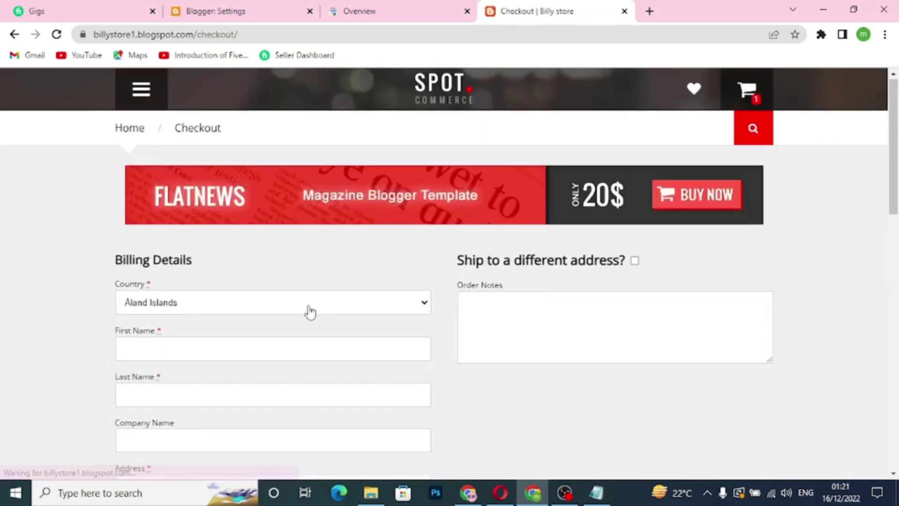
pyautogui.scroll(-3, 309, 311)
pyautogui.click(275, 172)
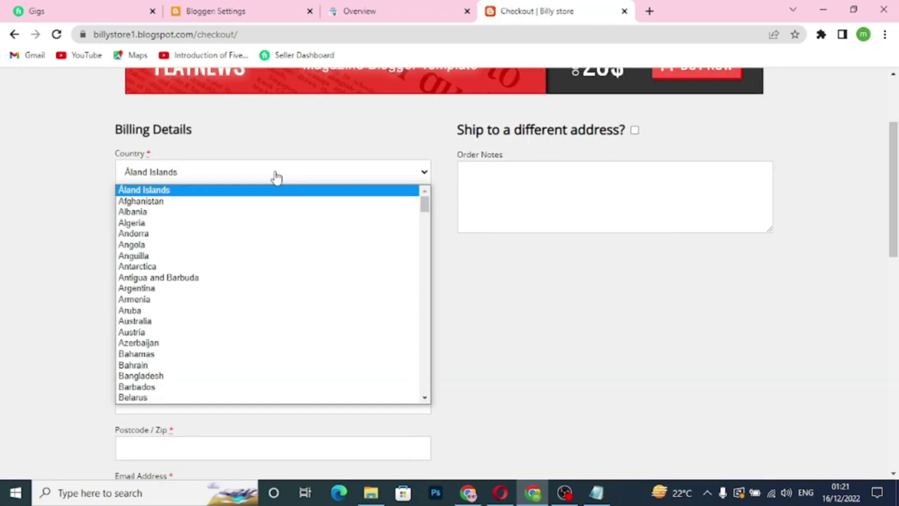
pyautogui.click(276, 177)
pyautogui.scroll(-8, 472, 337)
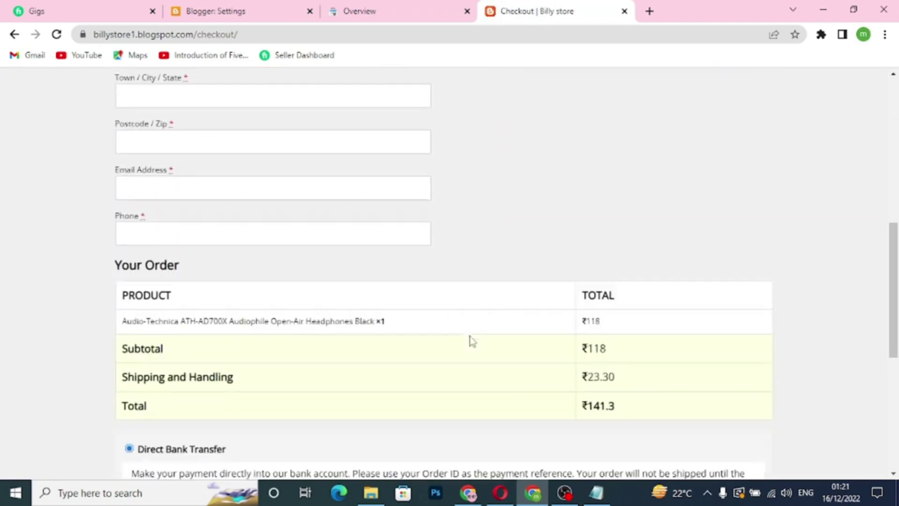
pyautogui.scroll(-4, 340, 330)
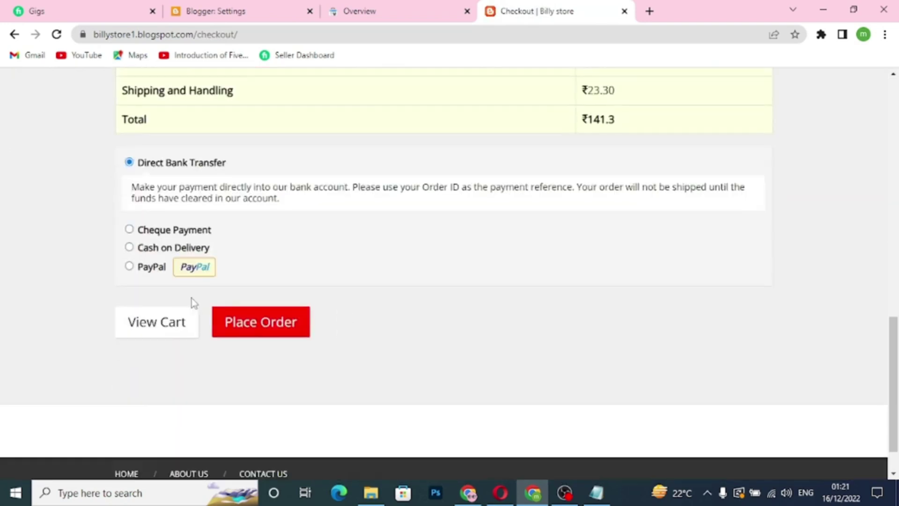
pyautogui.click(129, 248)
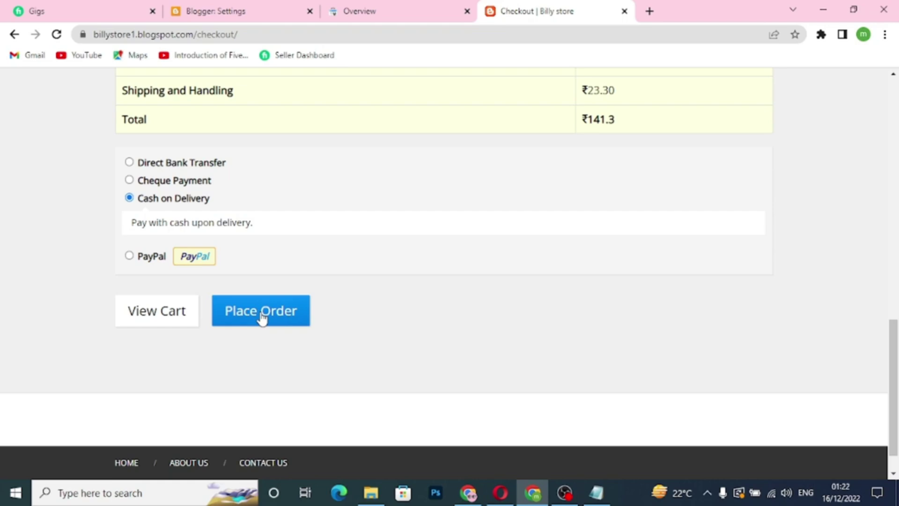
pyautogui.scroll(3, 262, 319)
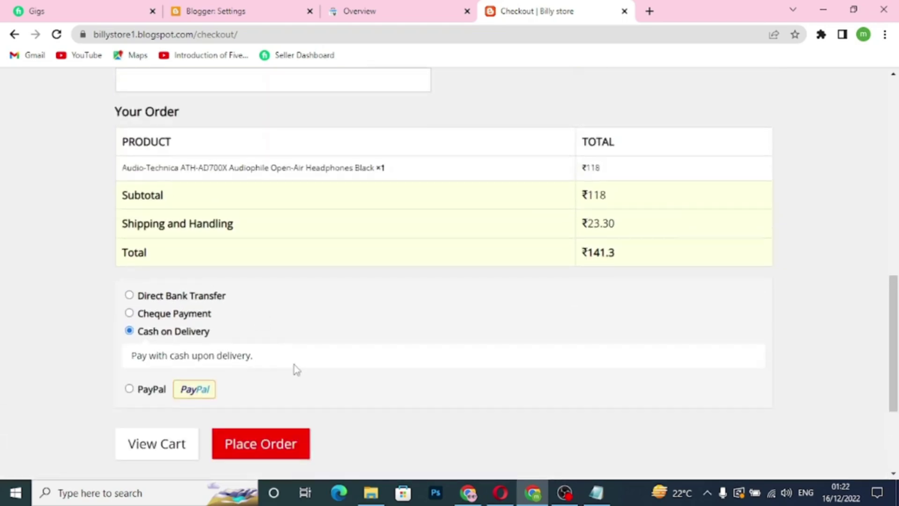
pyautogui.scroll(12, 295, 363)
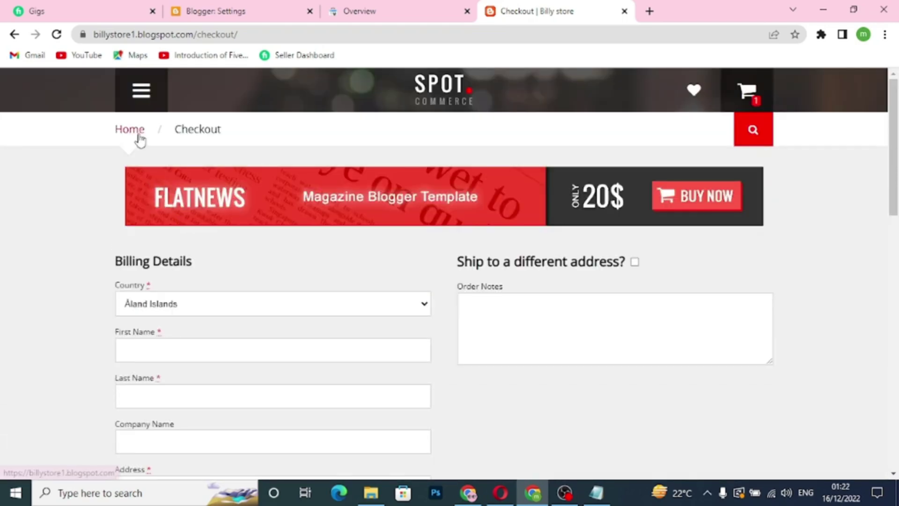
# Step: Return to the store's home page and examine its products, contact form, collections and footer
pyautogui.click(139, 136)
pyautogui.scroll(-8, 453, 377)
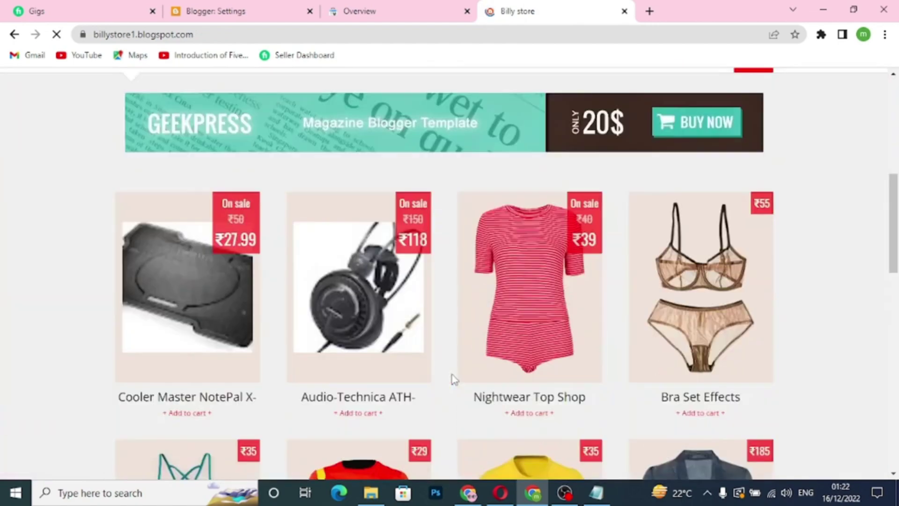
pyautogui.scroll(-12, 452, 379)
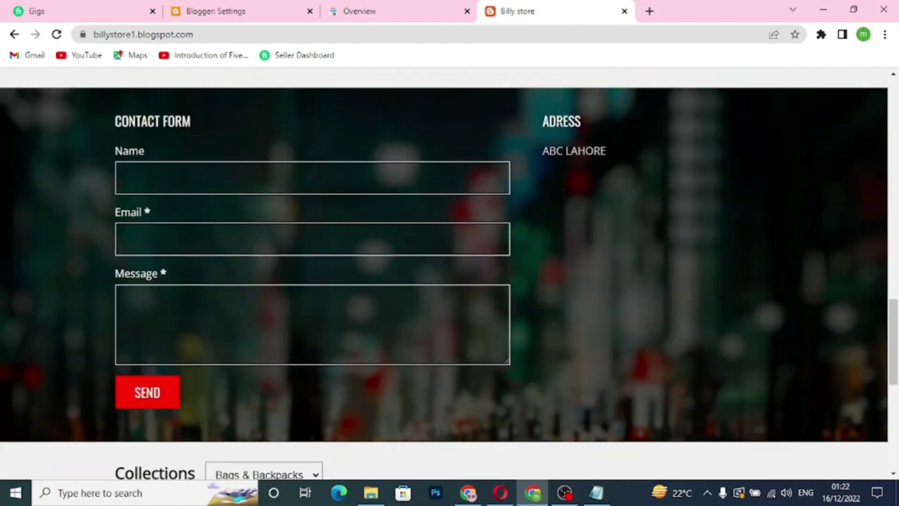
pyautogui.scroll(-5, 450, 274)
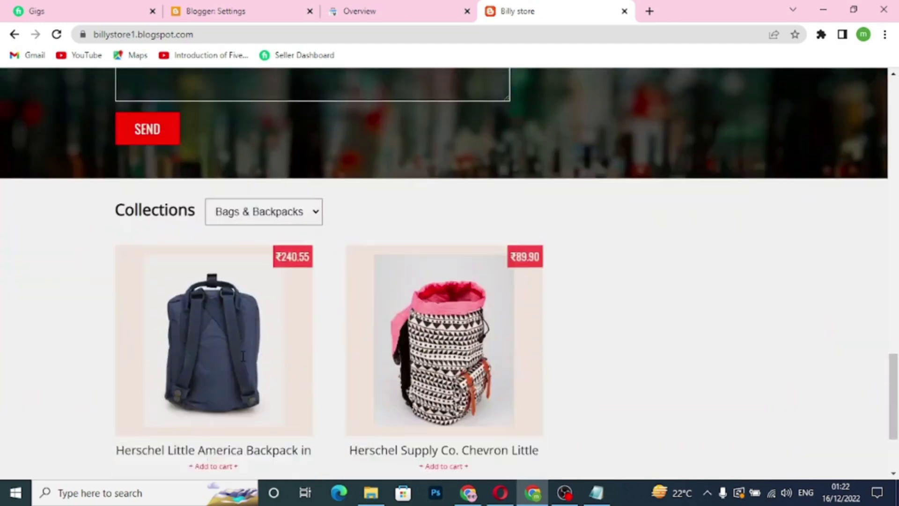
pyautogui.scroll(-1, 241, 363)
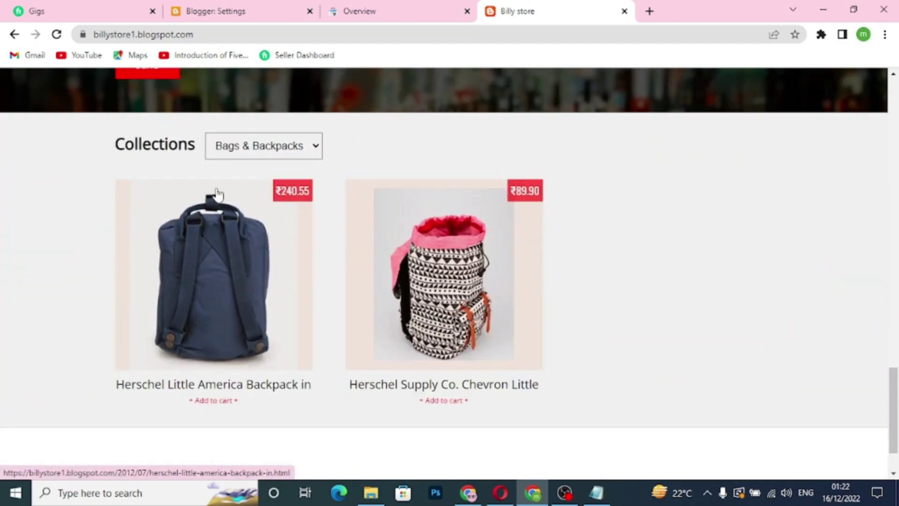
pyautogui.scroll(-1, 456, 386)
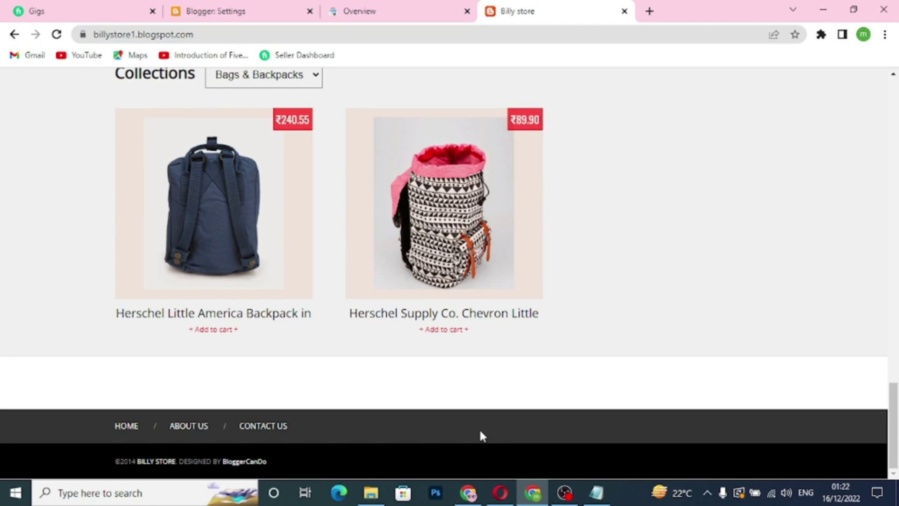
pyautogui.scroll(10, 508, 410)
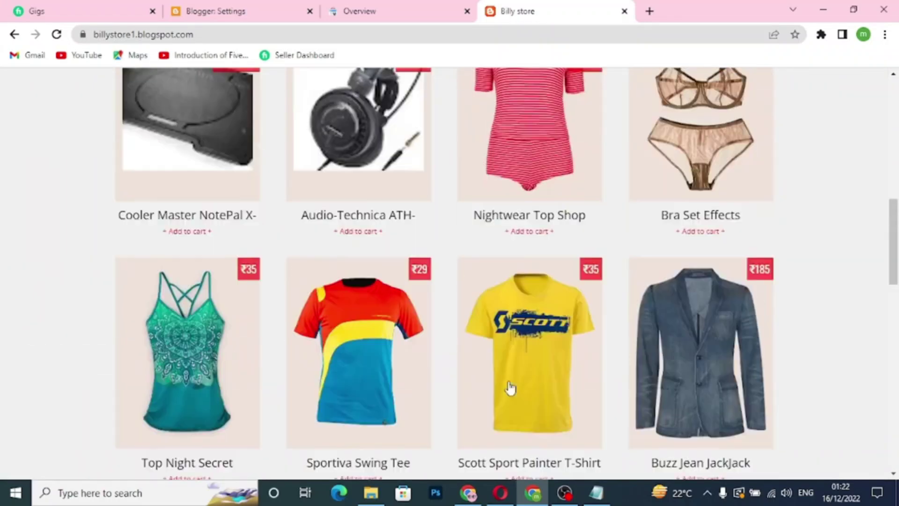
pyautogui.scroll(10, 511, 388)
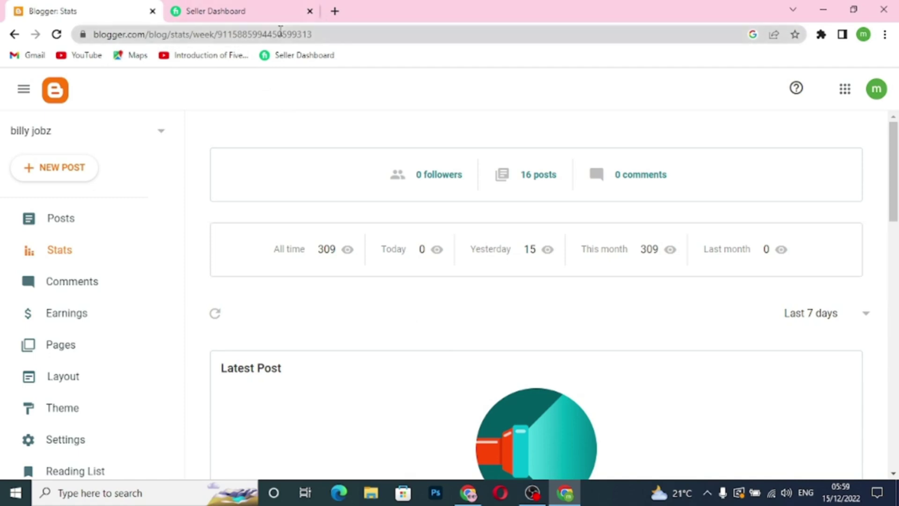
# Step: Search Google for "blogger" in a new browser tab
pyautogui.click(334, 12)
pyautogui.click(330, 33)
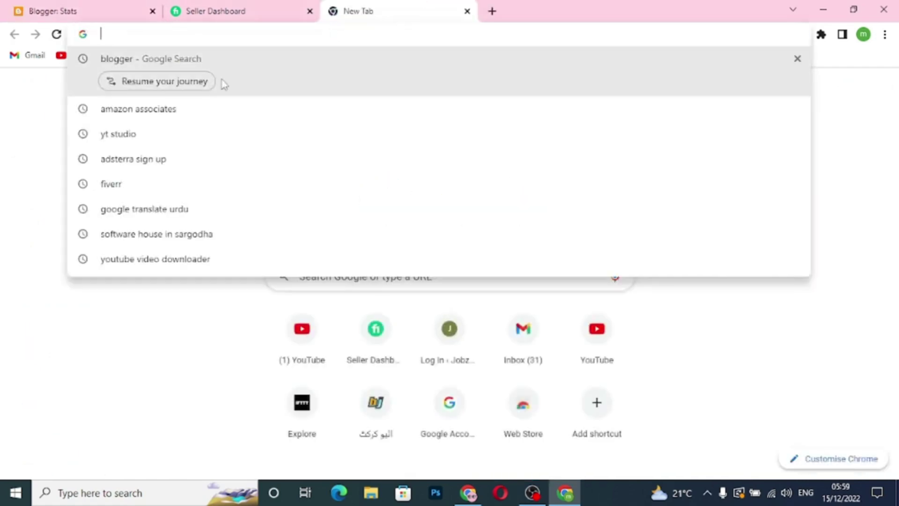
pyautogui.click(166, 58)
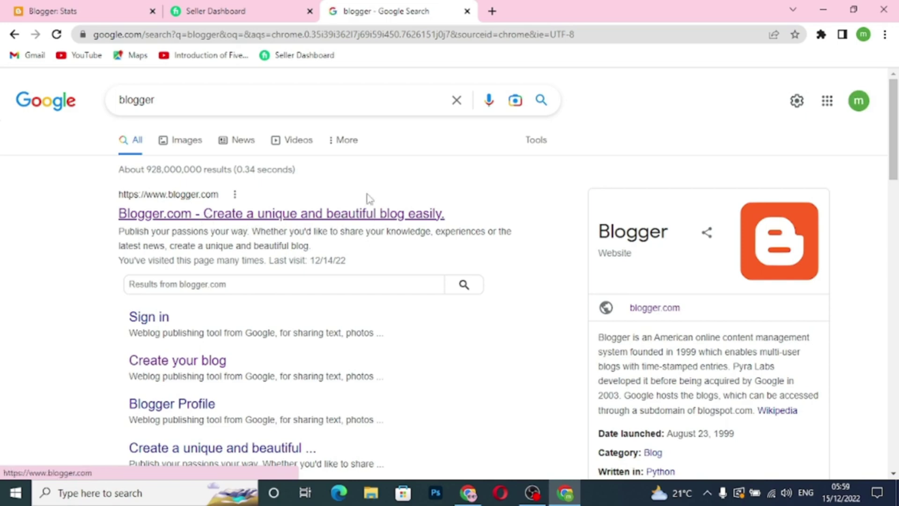
# Step: Return to Blogger and start a new blog titled "Billy store"
pyautogui.click(89, 16)
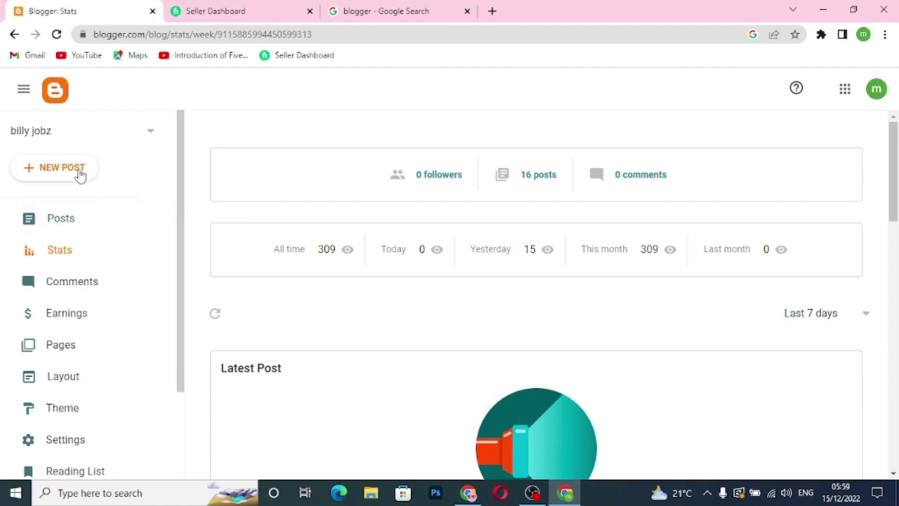
pyautogui.click(154, 139)
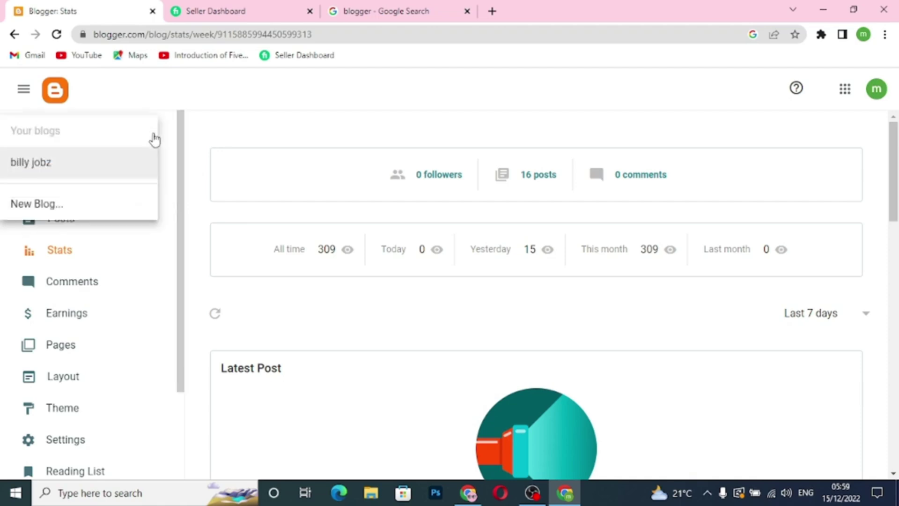
pyautogui.click(36, 204)
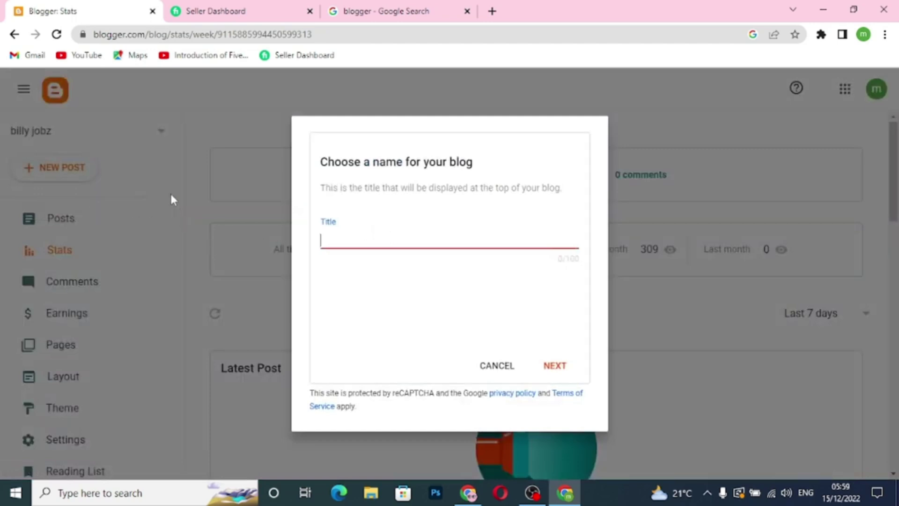
pyautogui.click(357, 236)
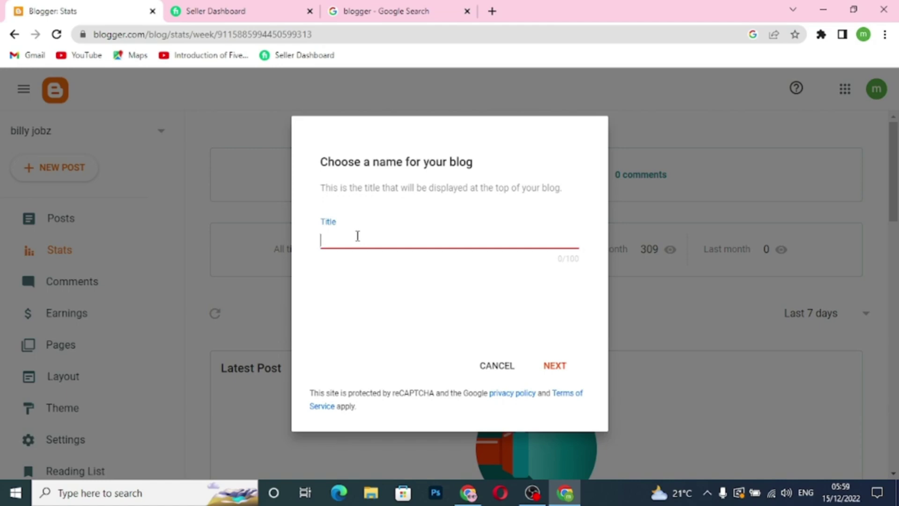
pyautogui.write('Billy store')
pyautogui.click(555, 365)
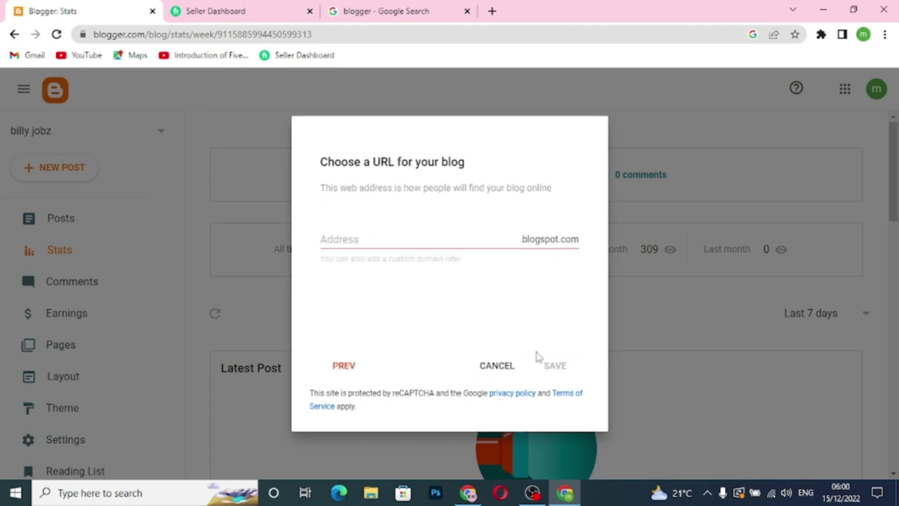
# Step: Set the new blog's address to billystore1.blogspot.com and save the blog
pyautogui.click(372, 237)
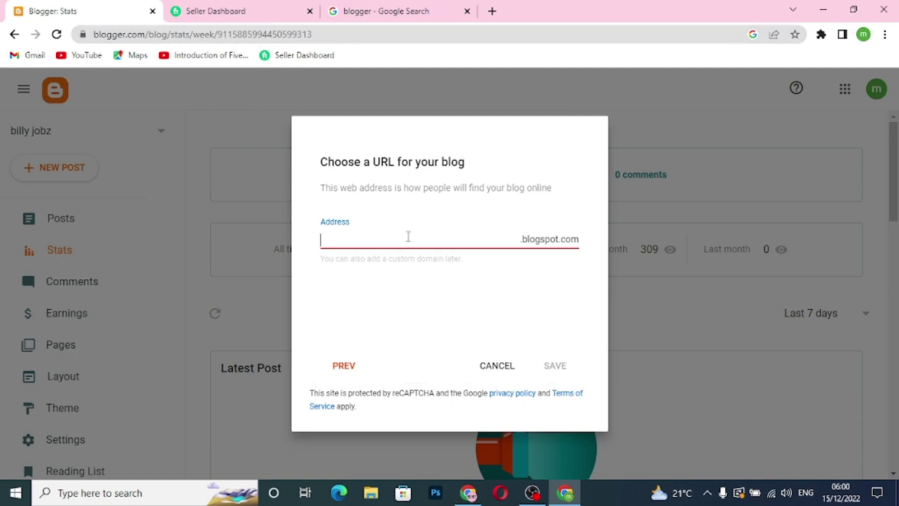
pyautogui.write('billystore')
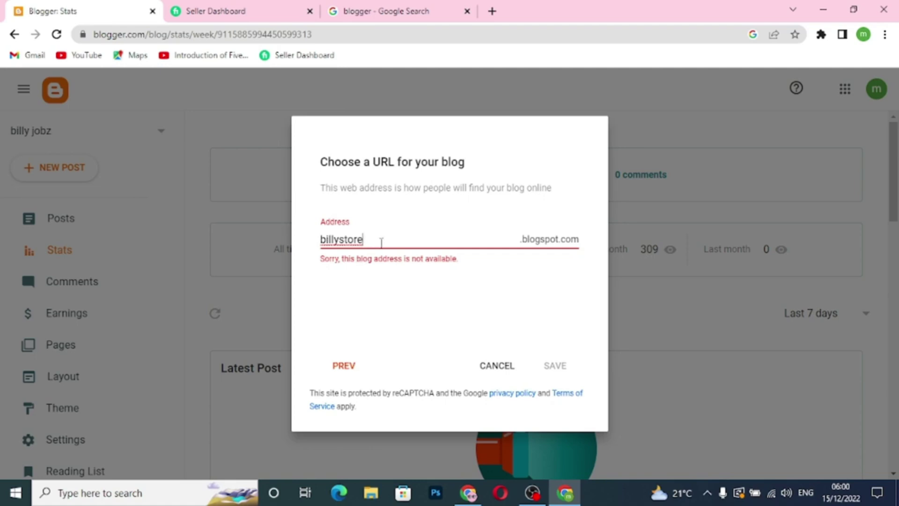
pyautogui.write('11')
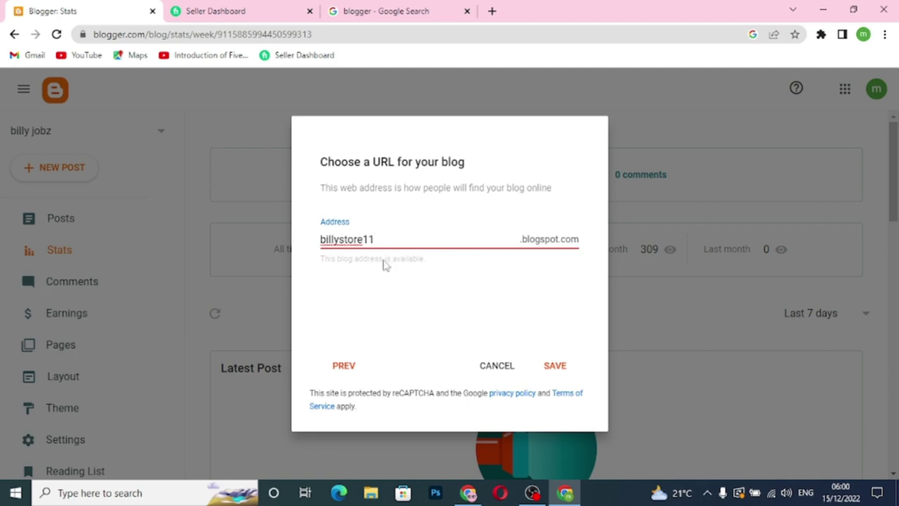
pyautogui.press('BackSpace')
pyautogui.click(556, 366)
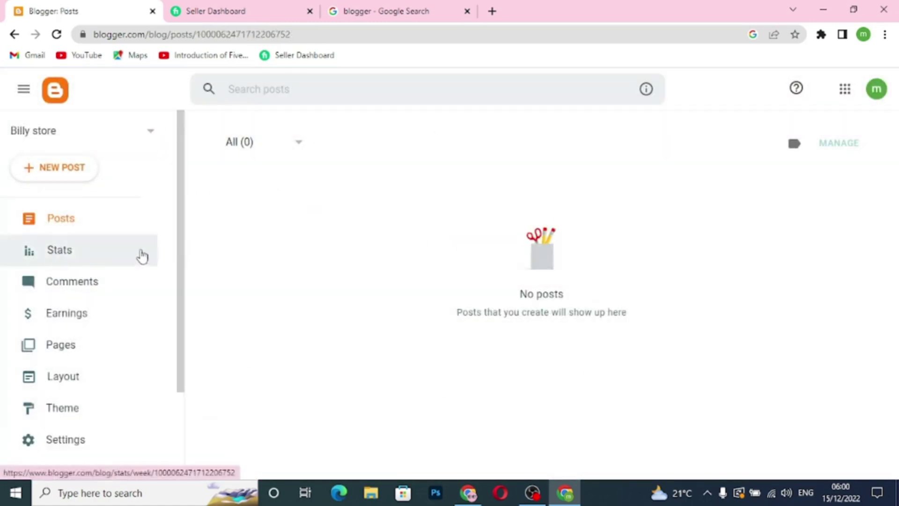
# Step: View the new blog's live page and close the Google search and Fiverr Seller Dashboard tabs
pyautogui.click(399, 10)
pyautogui.click(467, 10)
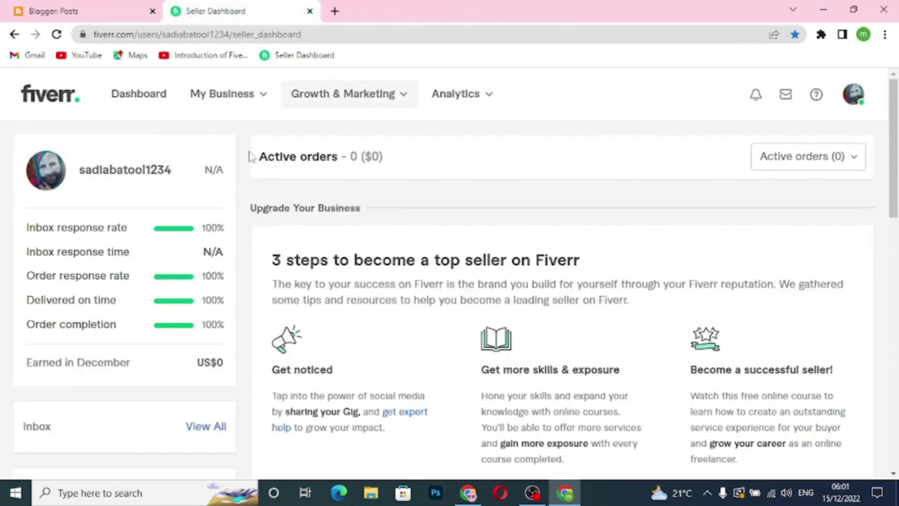
pyautogui.click(119, 11)
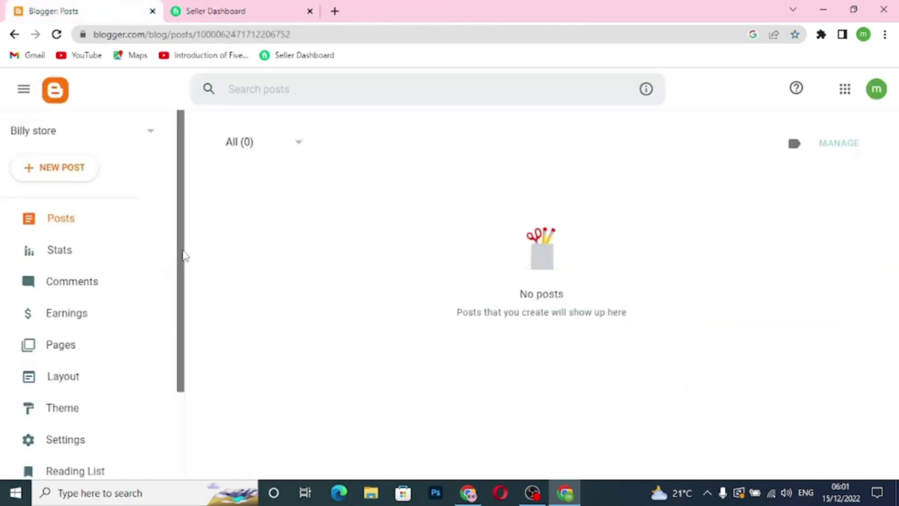
pyautogui.moveTo(184, 255); pyautogui.dragTo(183, 365)
pyautogui.click(86, 389)
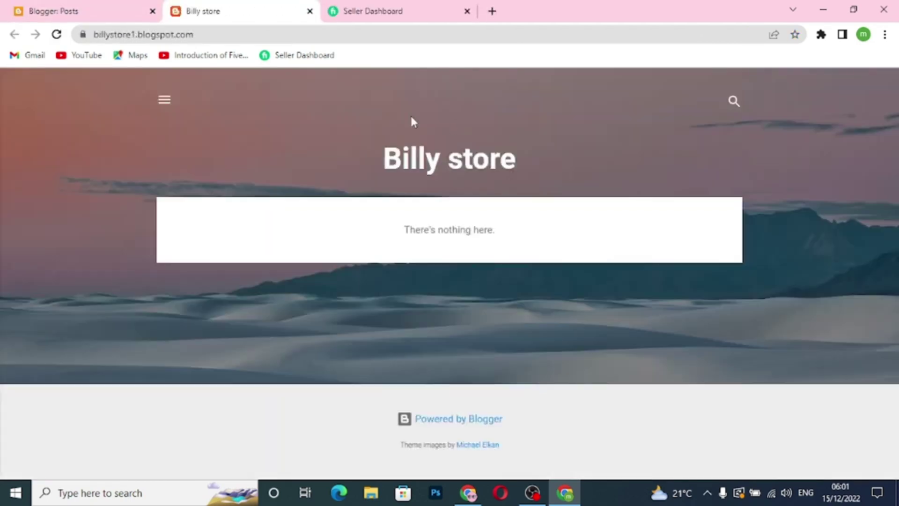
pyautogui.click(467, 10)
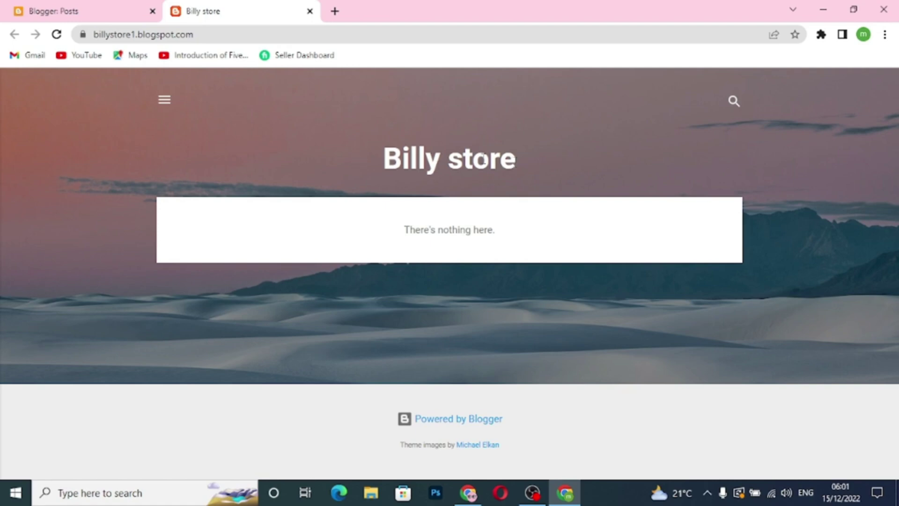
# Step: Switch to the desktop's New folder (5) and open spotcommerce_v1_2_4 from the nested SpotCommerce-template-xml folder for editing in Notepad
pyautogui.click(824, 10)
pyautogui.doubleClick(222, 28)
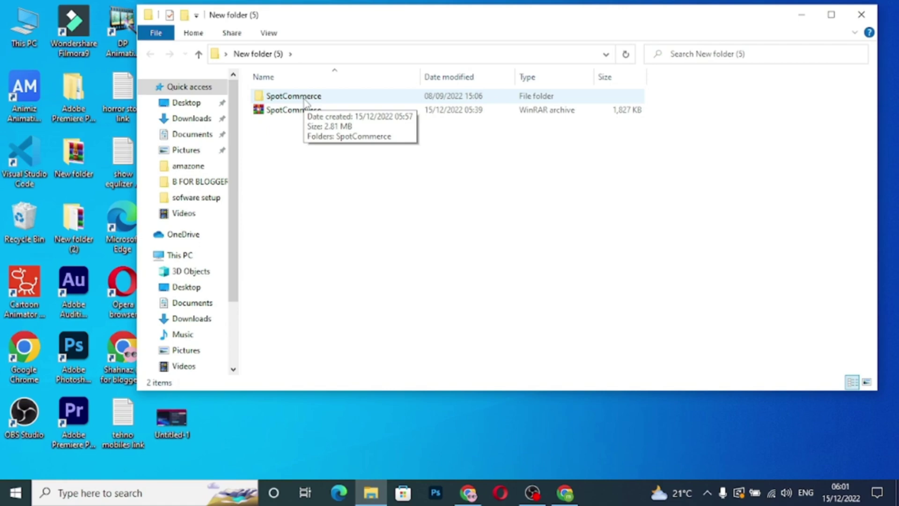
pyautogui.doubleClick(294, 96)
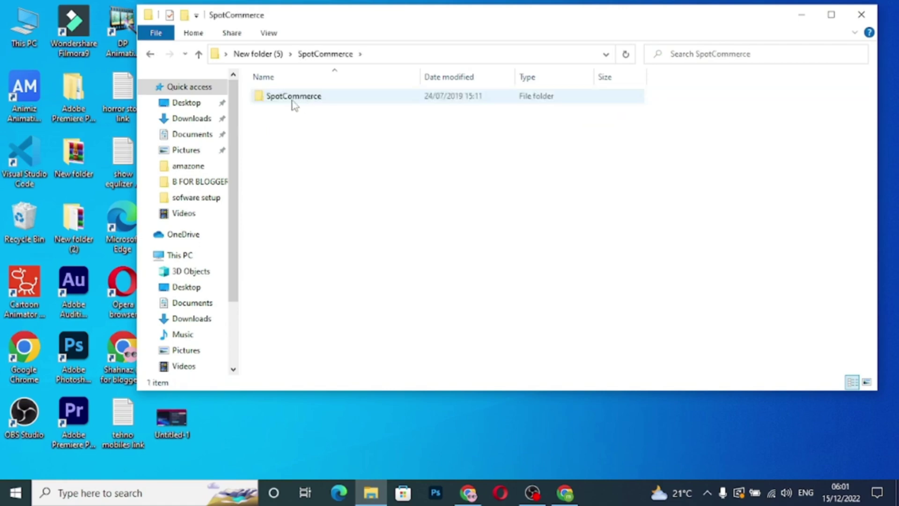
pyautogui.doubleClick(294, 98)
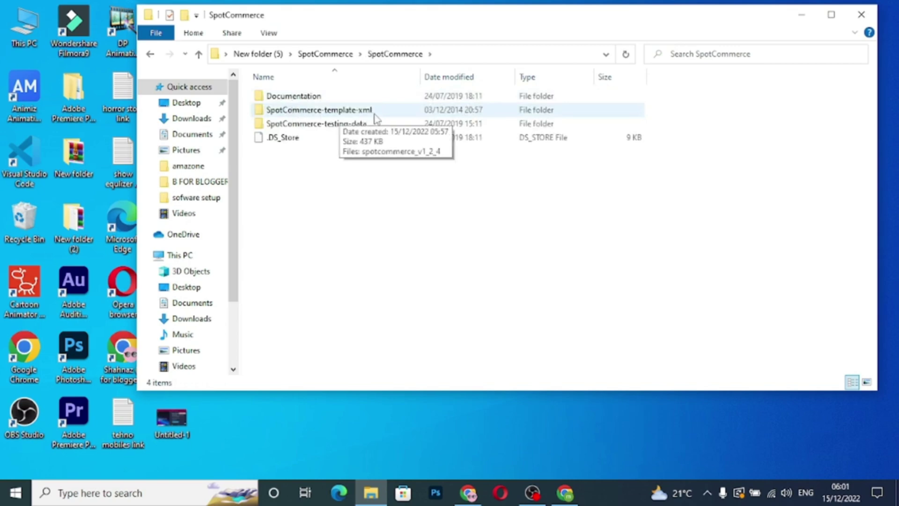
pyautogui.doubleClick(272, 112)
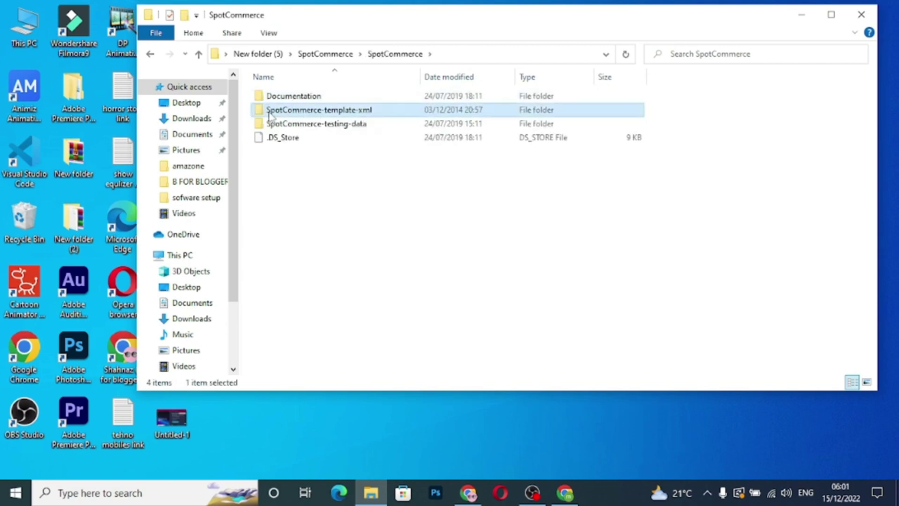
pyautogui.click(260, 99)
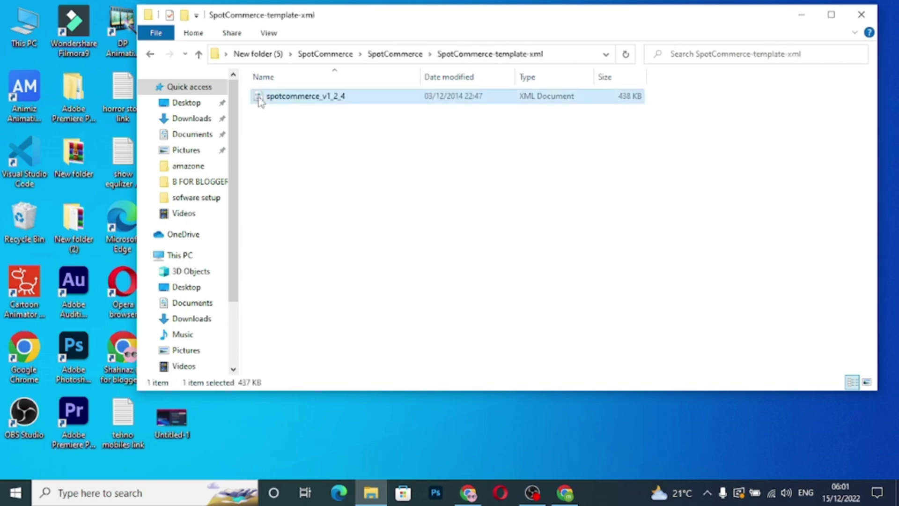
pyautogui.rightClick(260, 98)
pyautogui.click(290, 121)
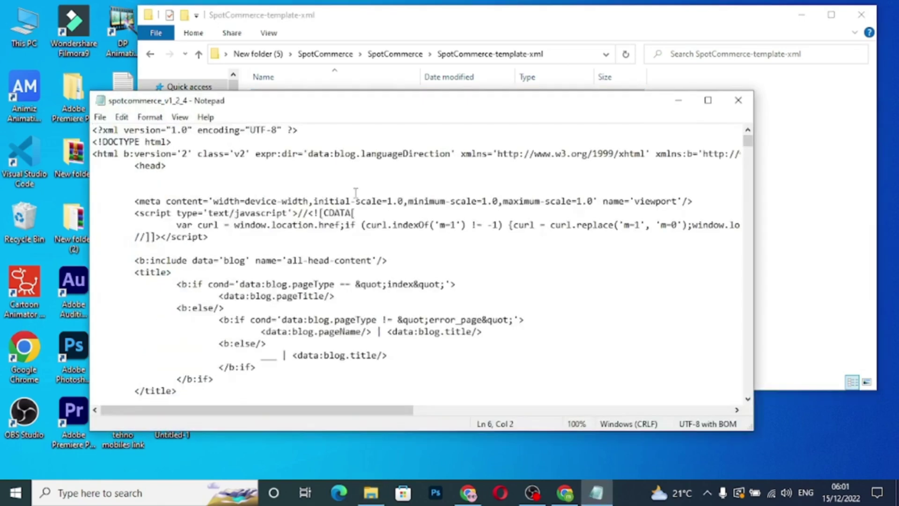
# Step: Copy the entire SpotCommerce template code, and close Notepad and the folder window
pyautogui.hotkey('ctrl', 'a')
pyautogui.rightClick(354, 176)
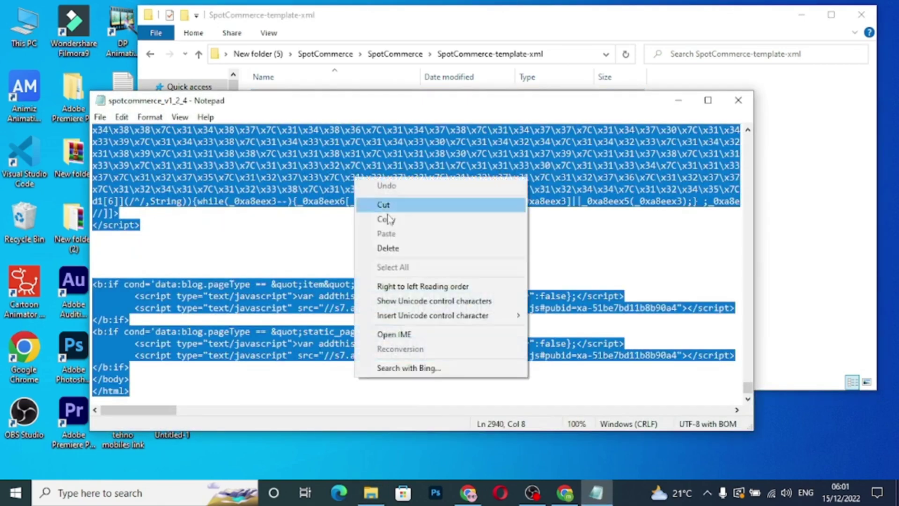
pyautogui.click(389, 220)
pyautogui.click(748, 102)
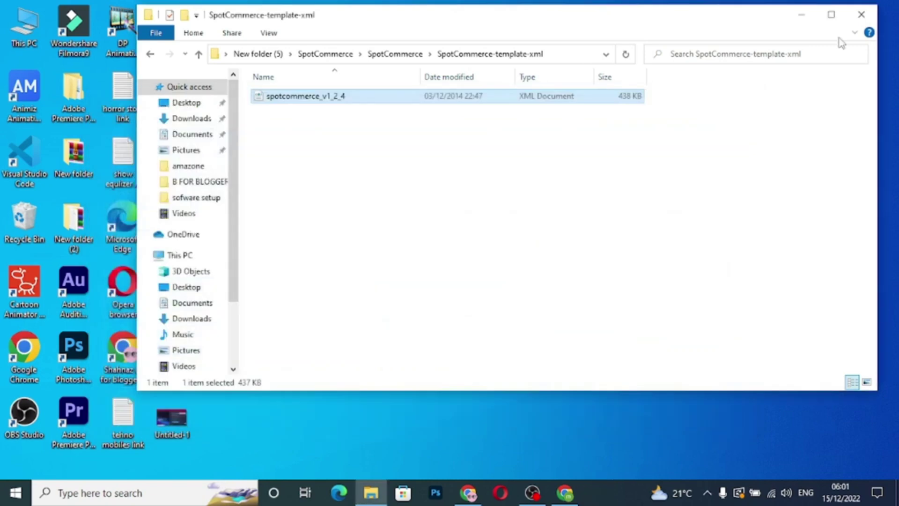
pyautogui.click(860, 14)
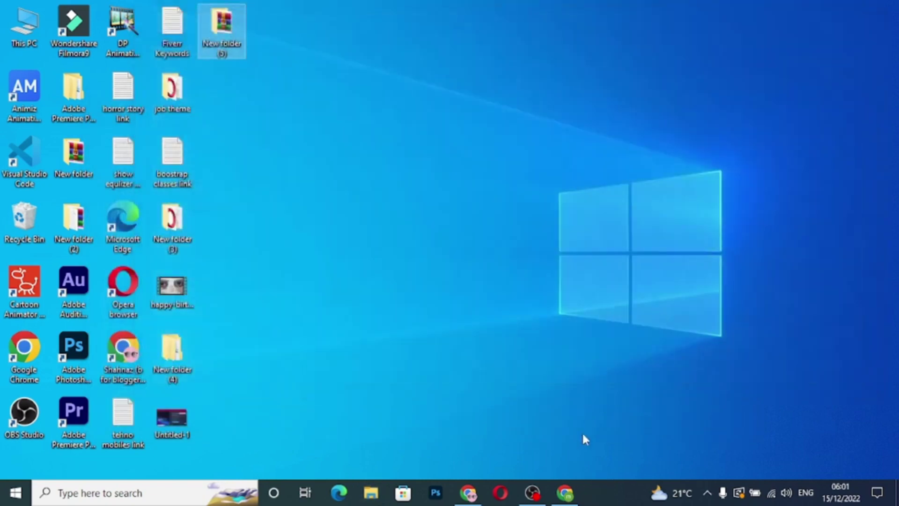
# Step: Switch back to Blogger in Chrome and open the Billy store theme's HTML for editing
pyautogui.click(564, 491)
pyautogui.click(80, 14)
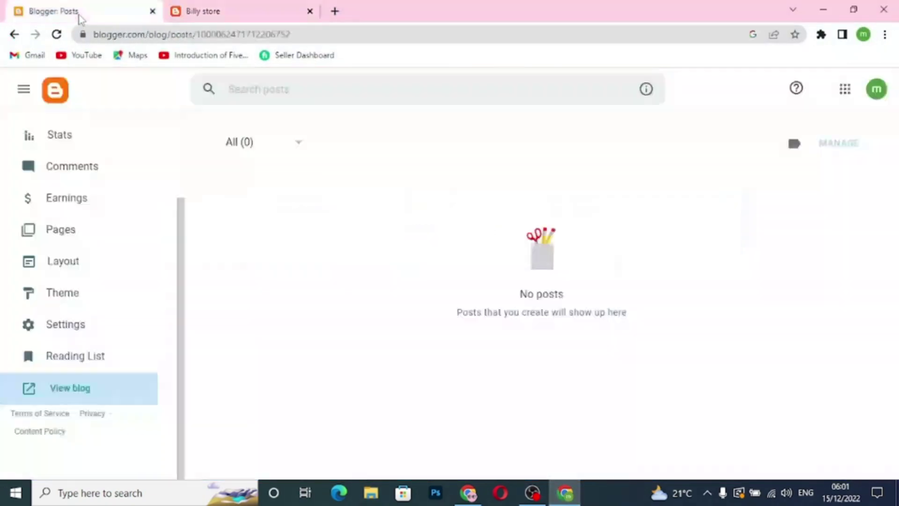
pyautogui.click(80, 300)
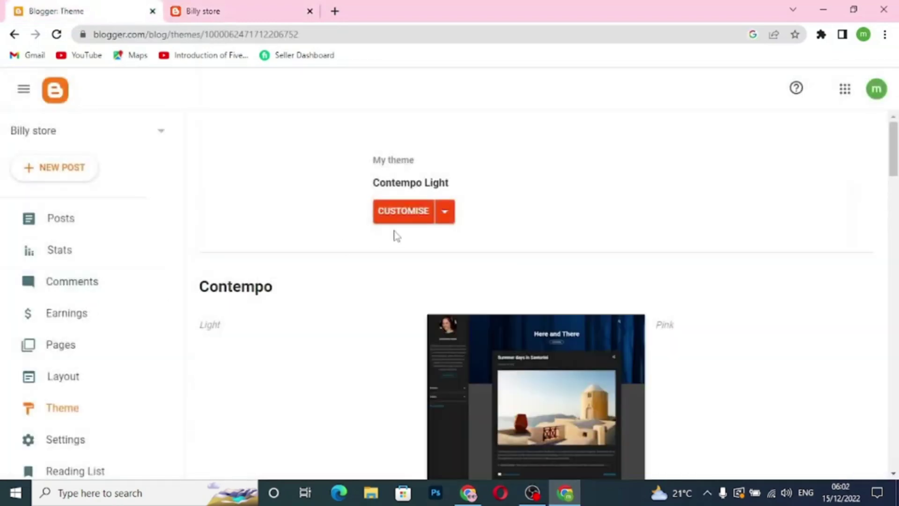
pyautogui.click(444, 220)
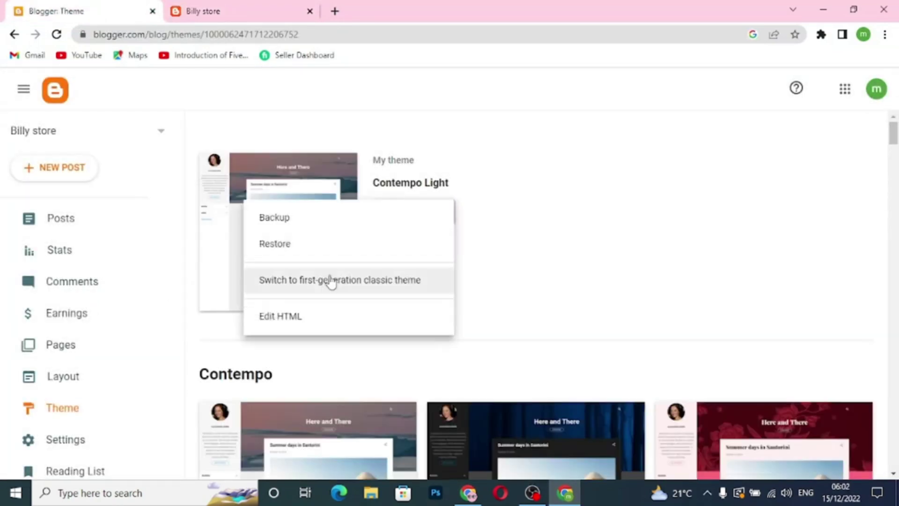
pyautogui.click(299, 322)
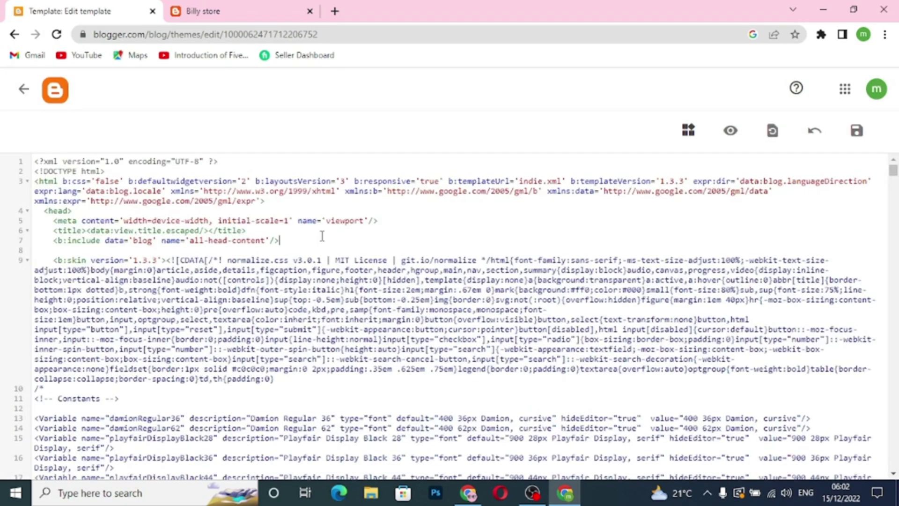
# Step: Replace all of the theme's HTML with the copied SpotCommerce template code and save the theme
pyautogui.hotkey('ctrl', 'a')
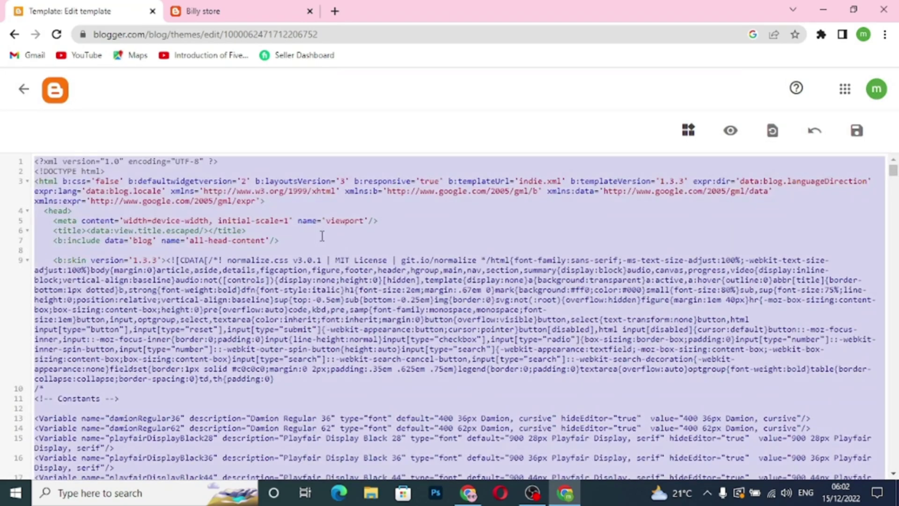
pyautogui.press('BackSpace')
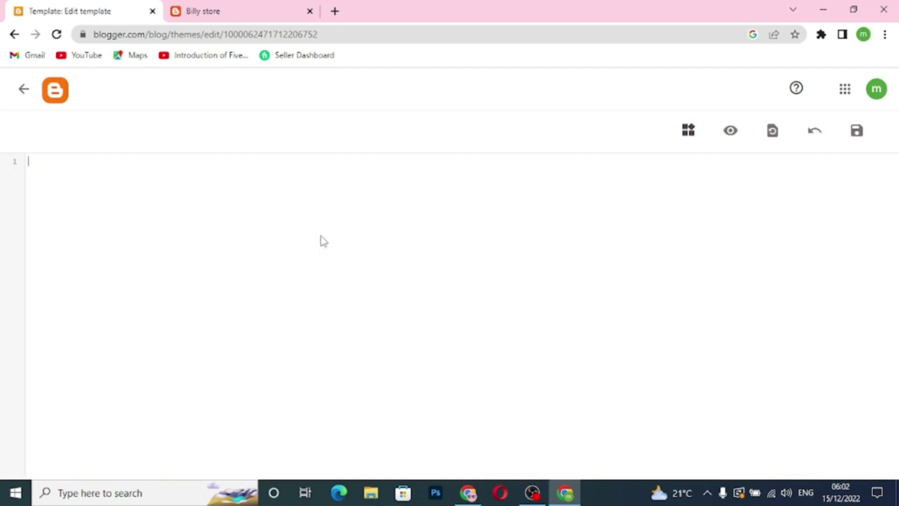
pyautogui.hotkey('ctrl', 'v')
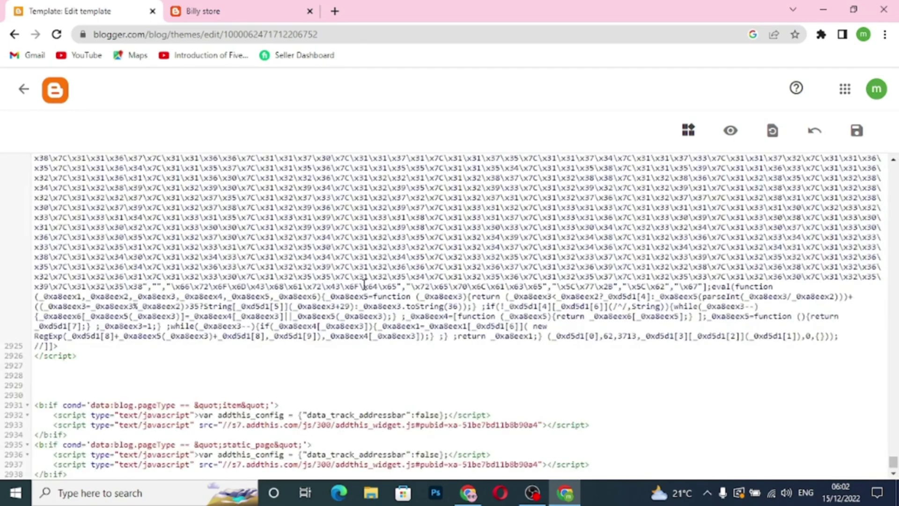
pyautogui.scroll(-1, 386, 351)
pyautogui.scroll(10, 386, 352)
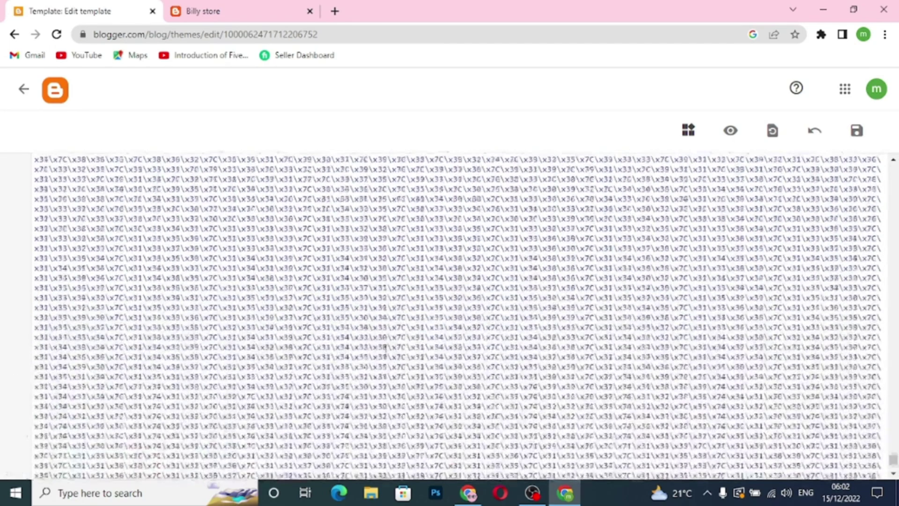
pyautogui.scroll(10, 386, 350)
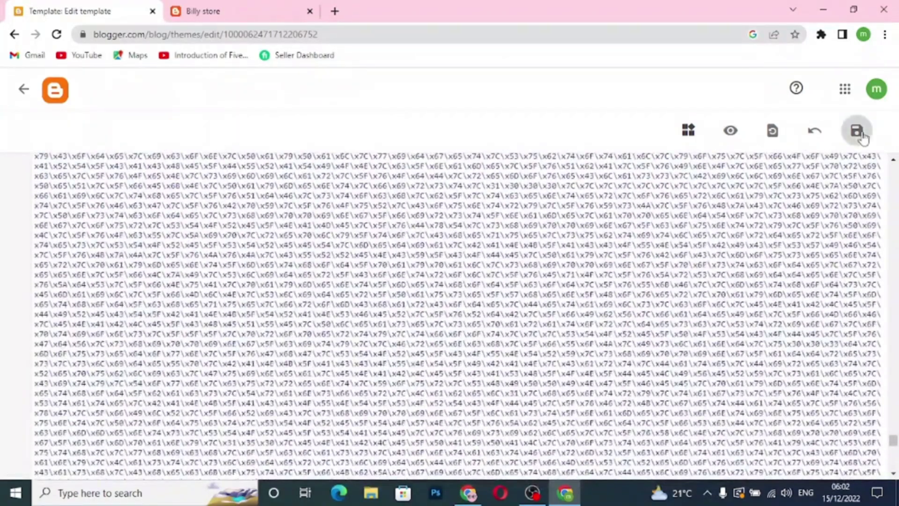
pyautogui.click(858, 132)
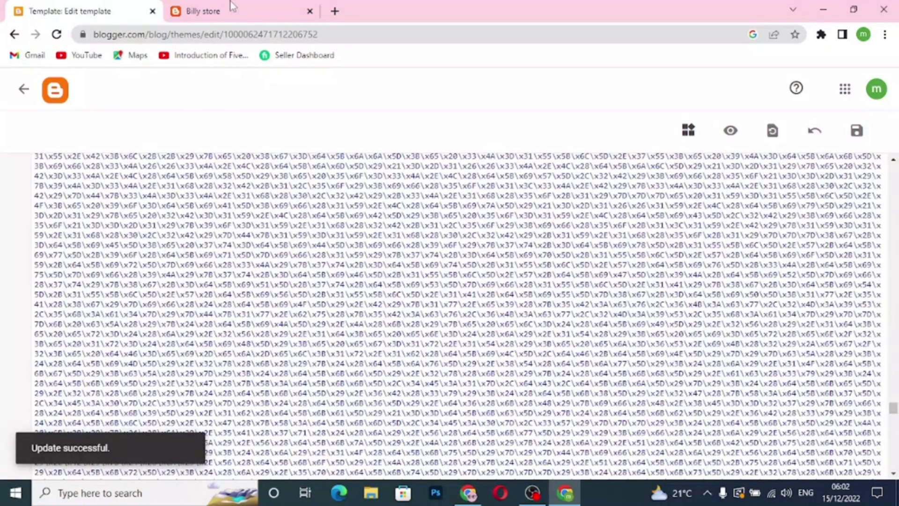
# Step: Reload the live Billy store page and examine the applied theme's layout
pyautogui.click(233, 18)
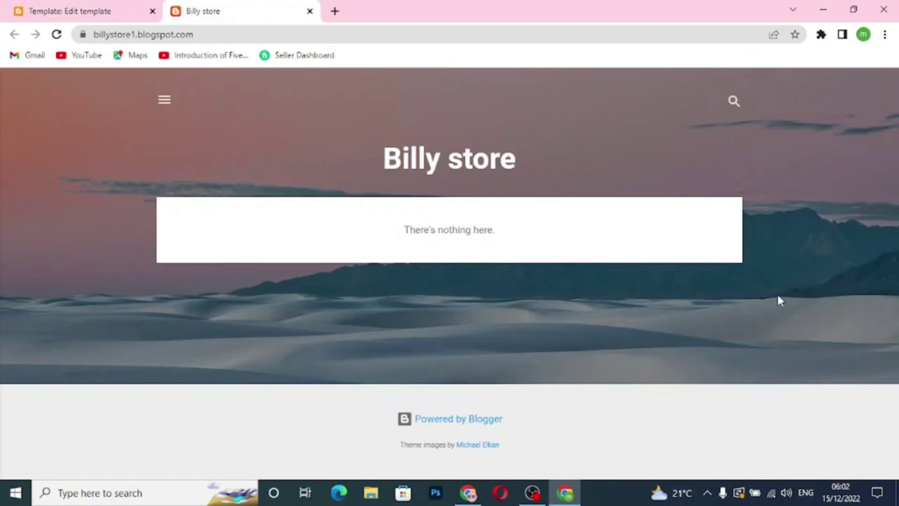
pyautogui.click(59, 35)
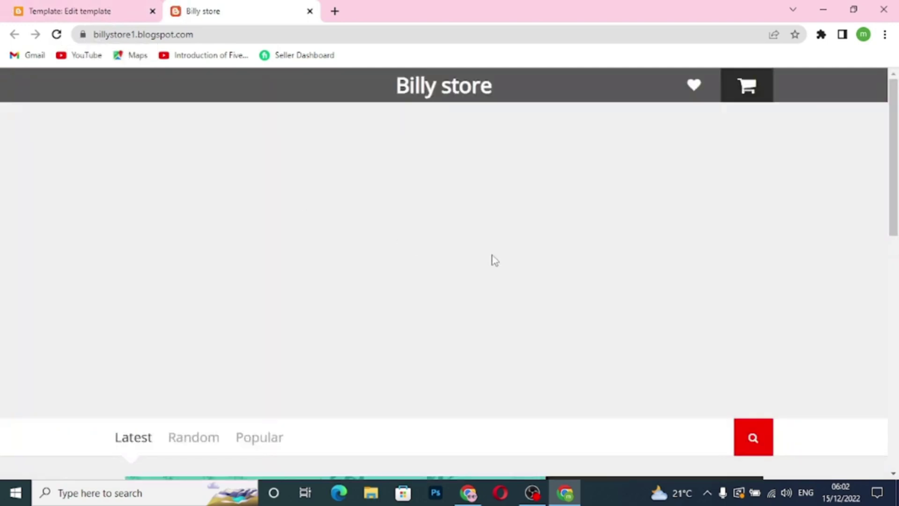
pyautogui.scroll(-12, 495, 261)
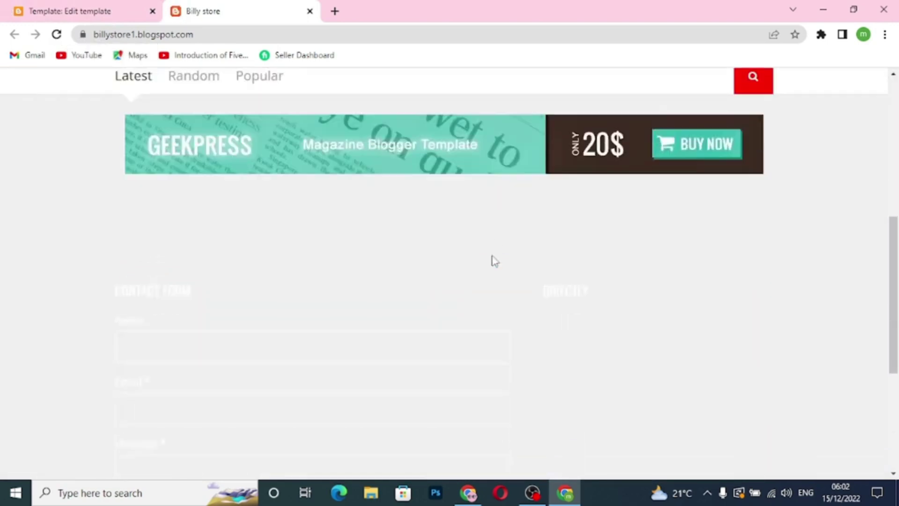
# Step: Examine the contact form on the Billy store page, checking its name, email and message fields
pyautogui.scroll(4, 495, 261)
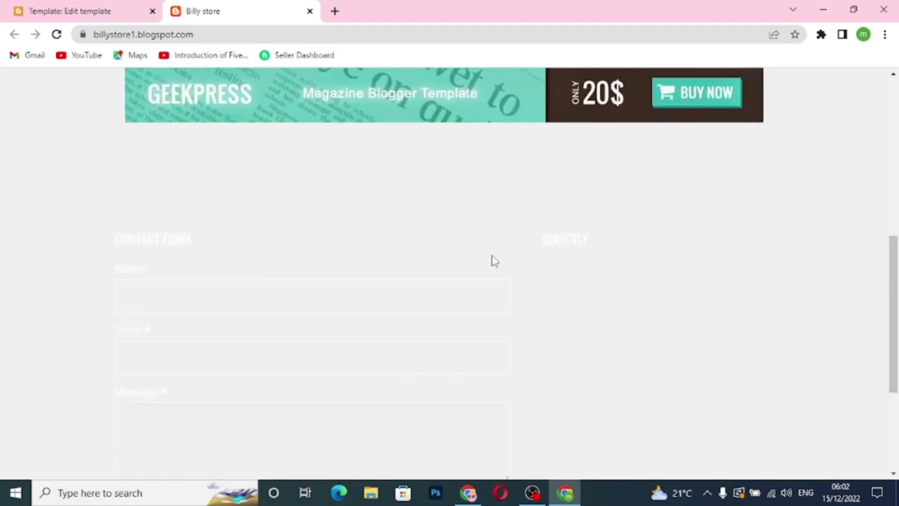
pyautogui.scroll(-3, 276, 321)
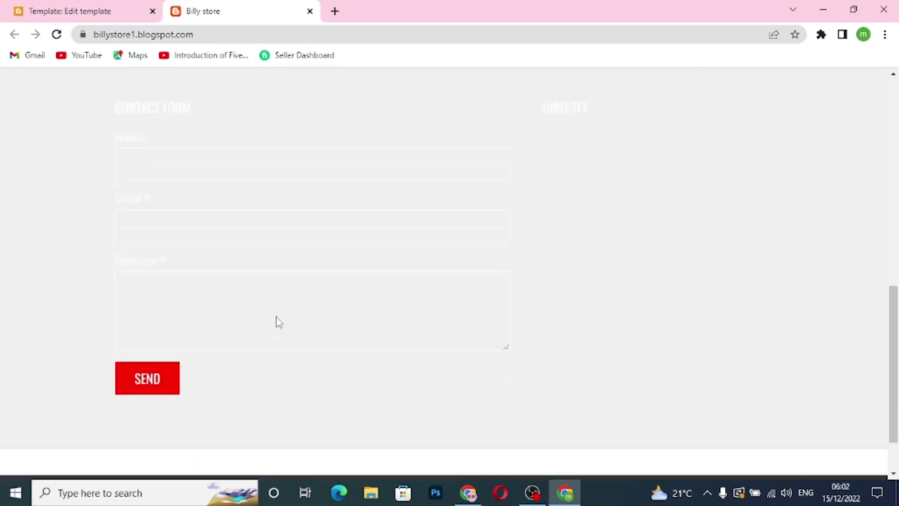
pyautogui.click(172, 170)
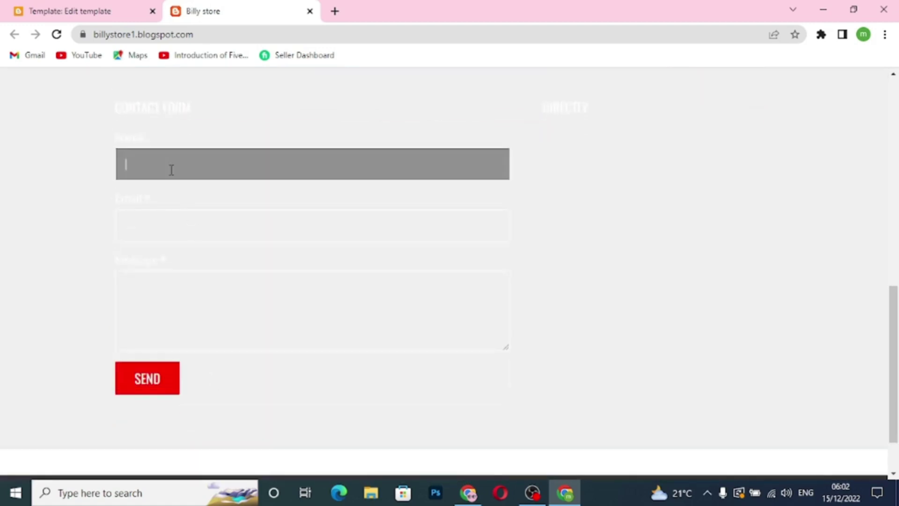
pyautogui.click(169, 219)
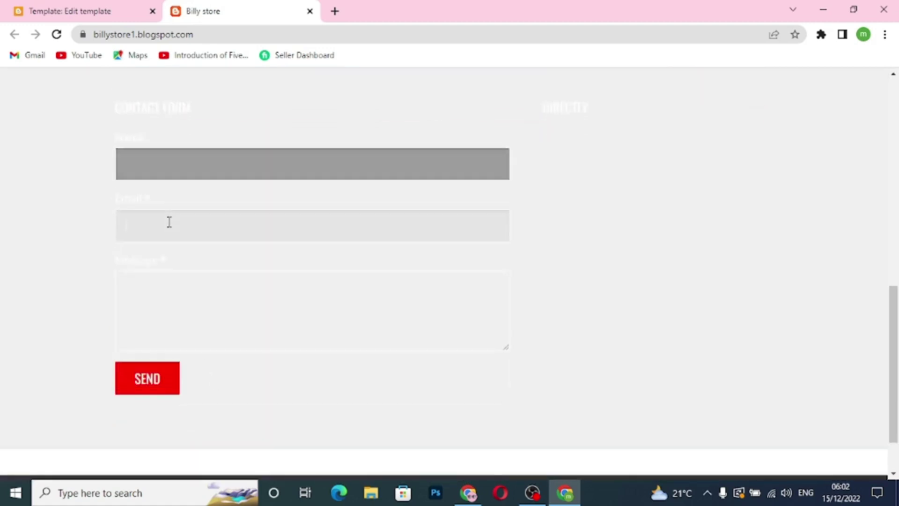
pyautogui.click(178, 293)
# Step: View the storefront's Random, Popular and Latest post sections in turn
pyautogui.scroll(6, 281, 323)
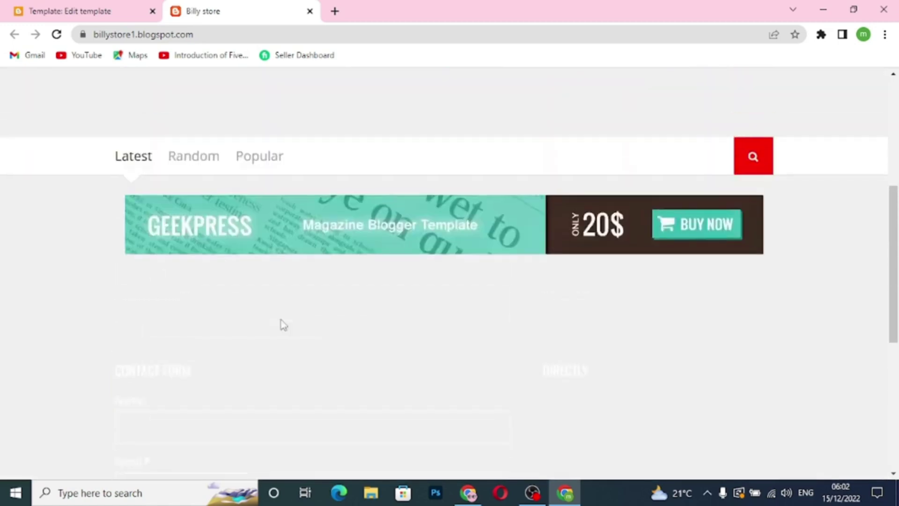
pyautogui.scroll(4, 283, 324)
pyautogui.click(191, 360)
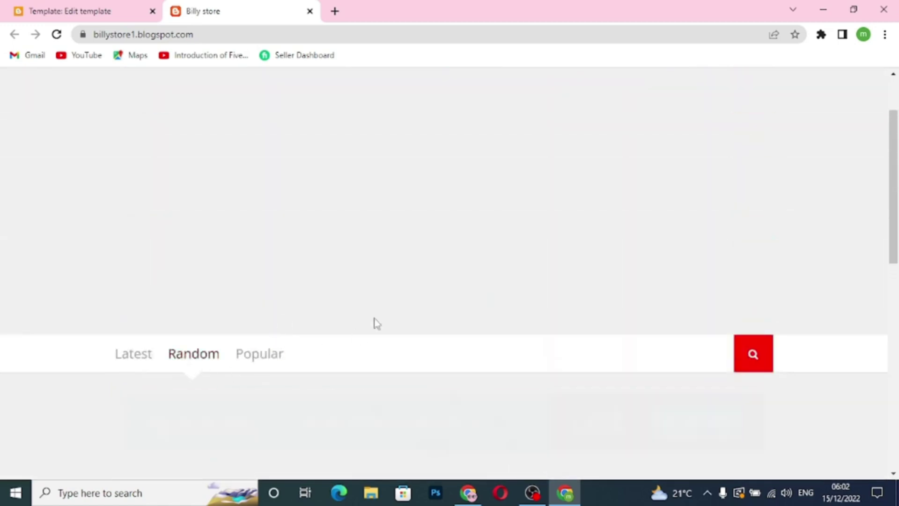
pyautogui.scroll(-4, 377, 320)
pyautogui.scroll(-2, 378, 317)
pyautogui.scroll(6, 377, 318)
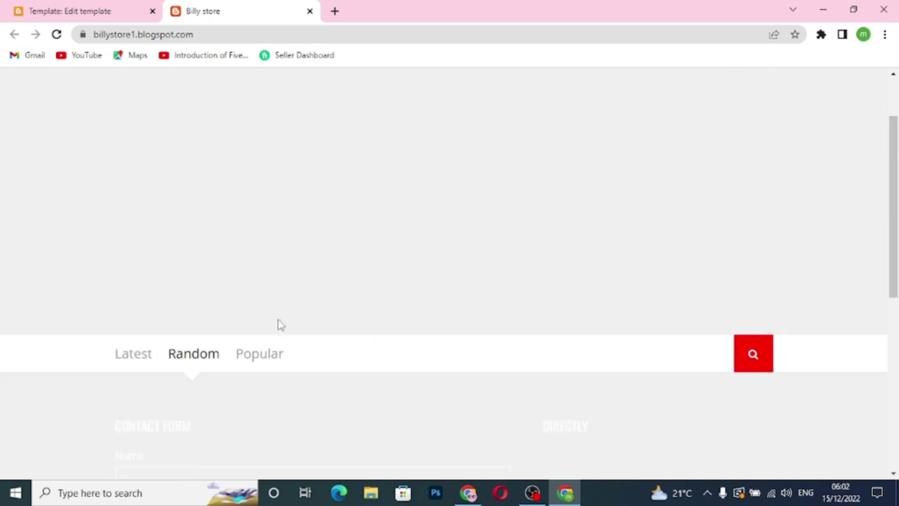
pyautogui.click(262, 357)
pyautogui.scroll(-4, 340, 339)
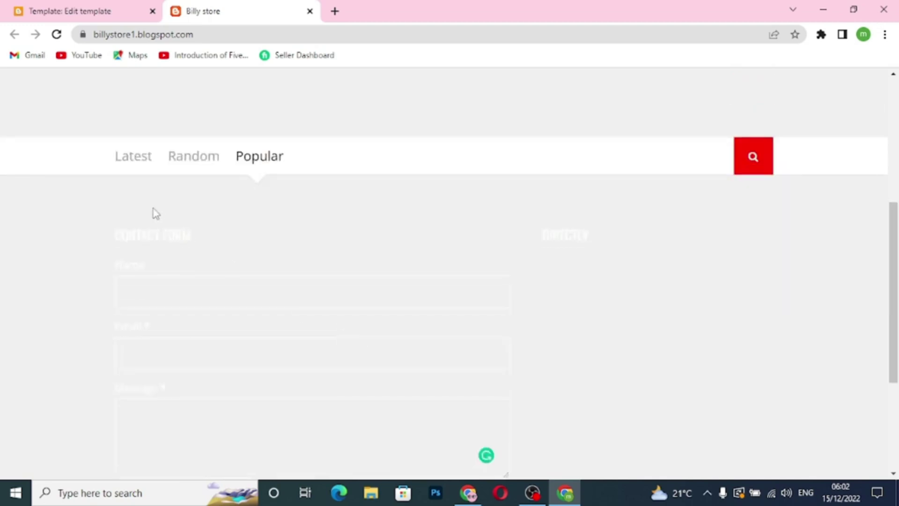
pyautogui.click(127, 168)
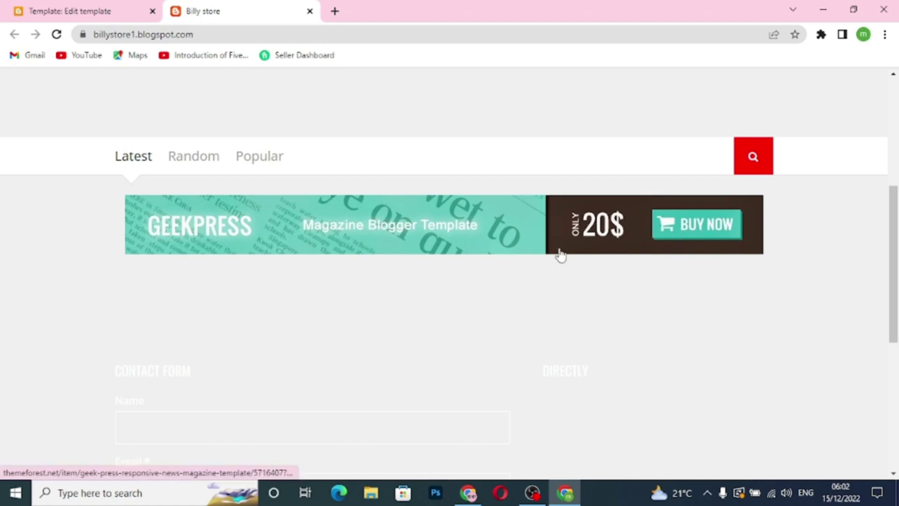
pyautogui.scroll(5, 409, 261)
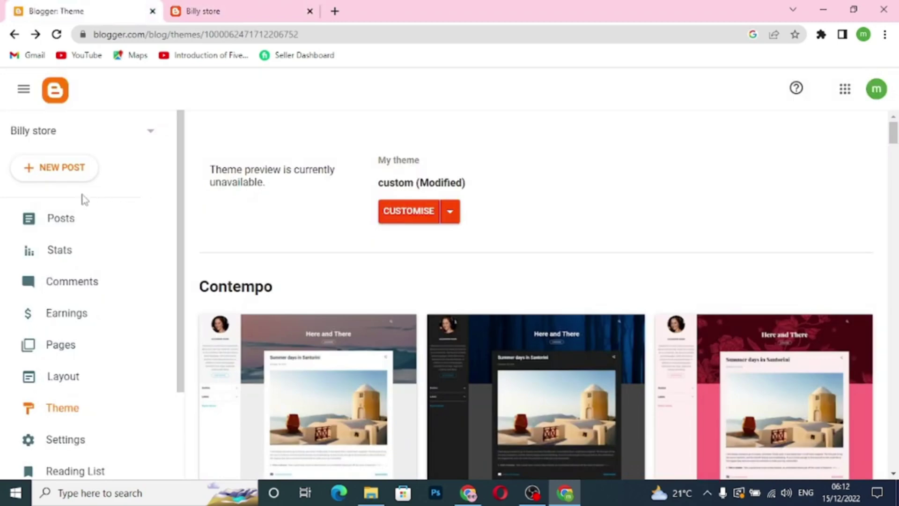
# Step: Set the theme's mobile settings to show the Desktop theme on mobile devices and save
pyautogui.click(63, 411)
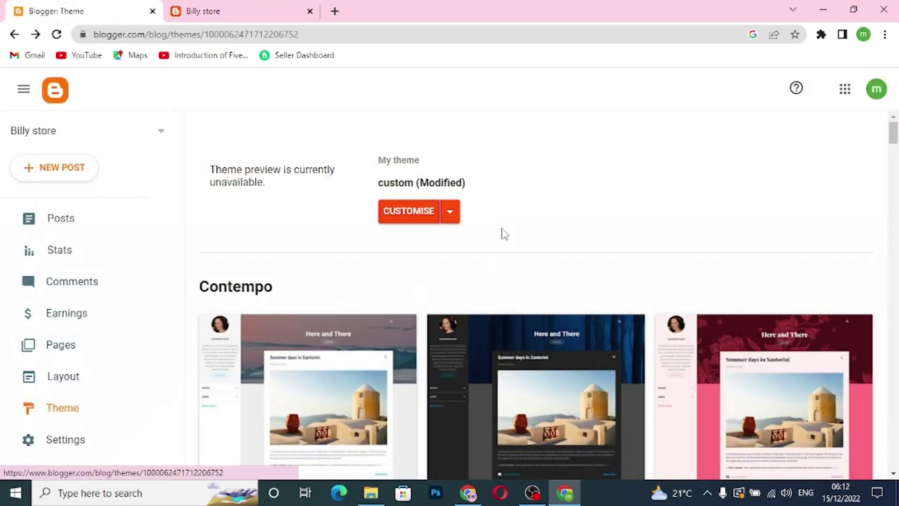
pyautogui.click(450, 214)
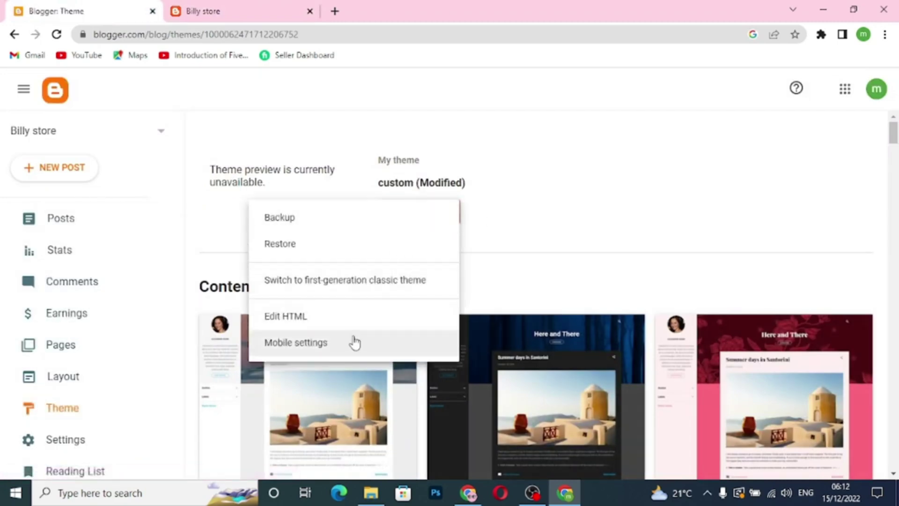
pyautogui.click(354, 347)
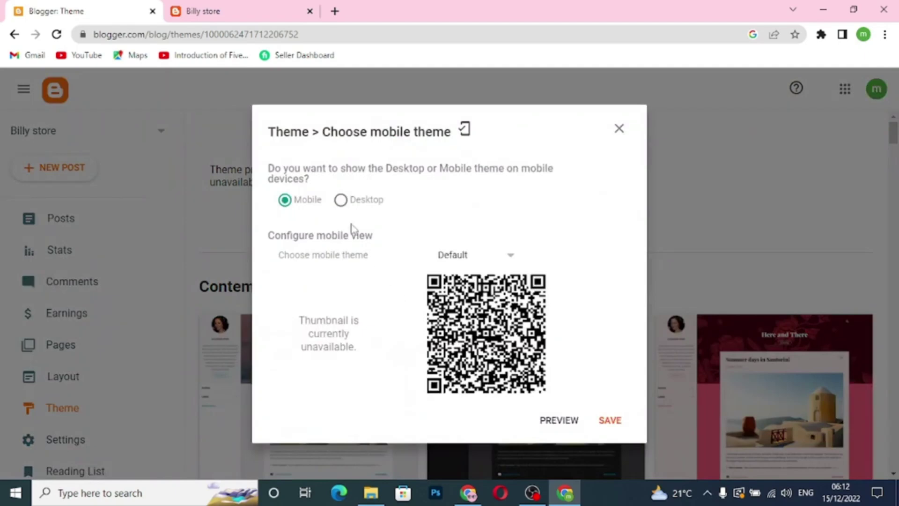
pyautogui.click(341, 205)
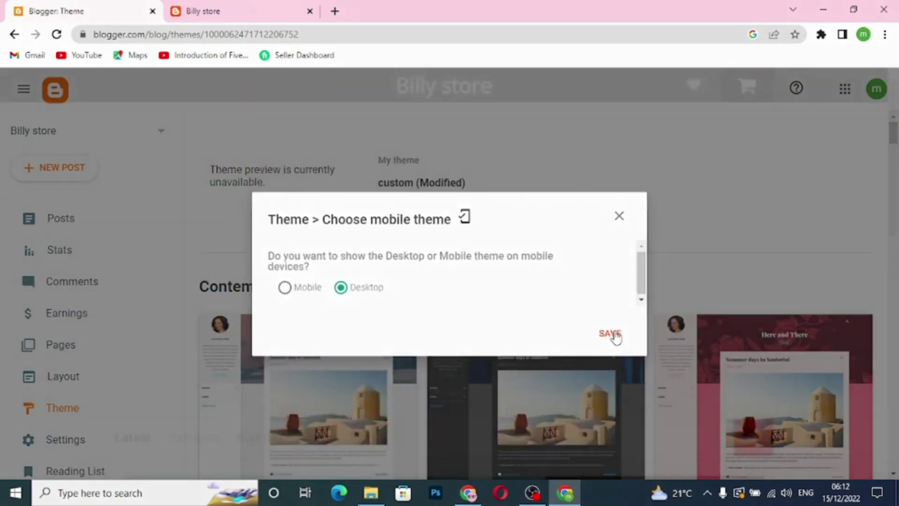
pyautogui.click(610, 334)
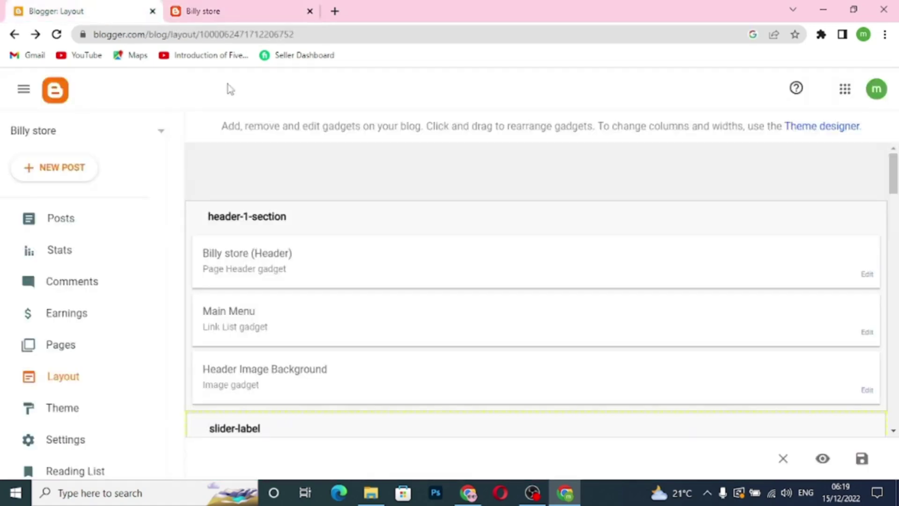
# Step: Upload spot-commerce-logo from the template's images folder as the Billy store header image and save the header gadget
pyautogui.click(867, 275)
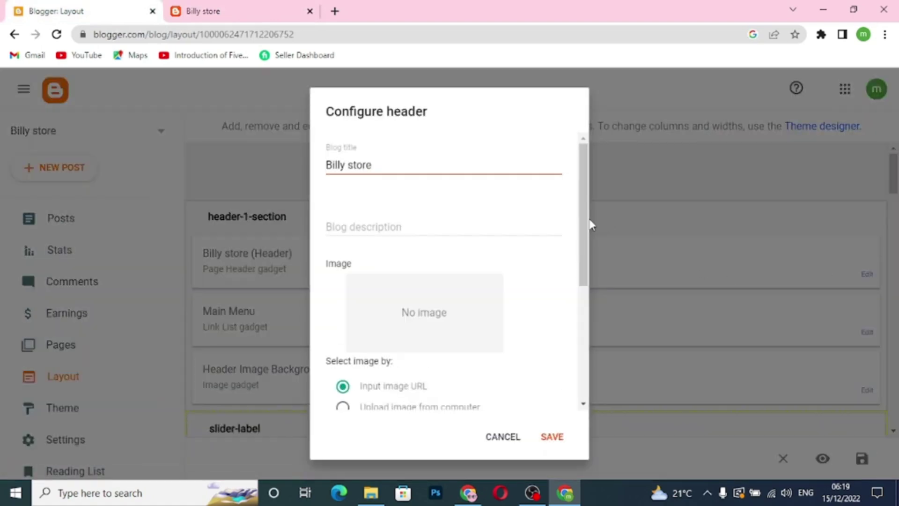
pyautogui.moveTo(586, 225); pyautogui.dragTo(590, 284)
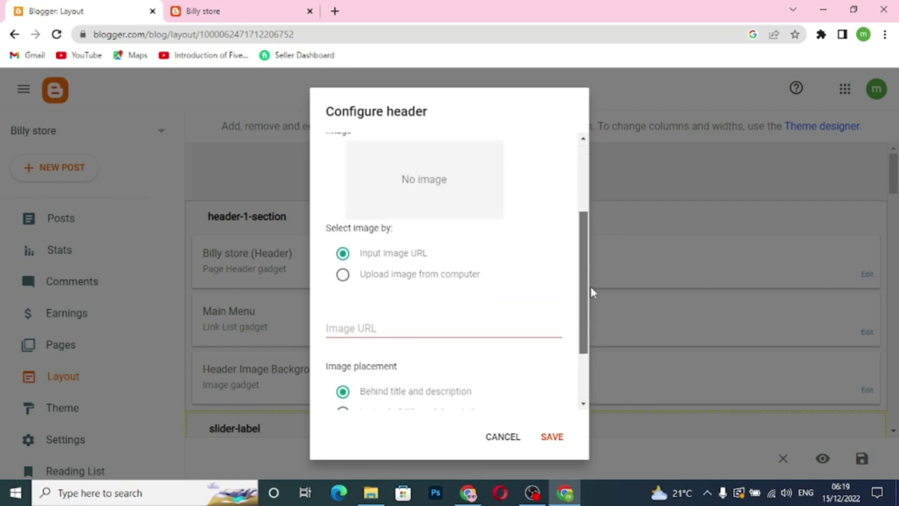
pyautogui.click(344, 277)
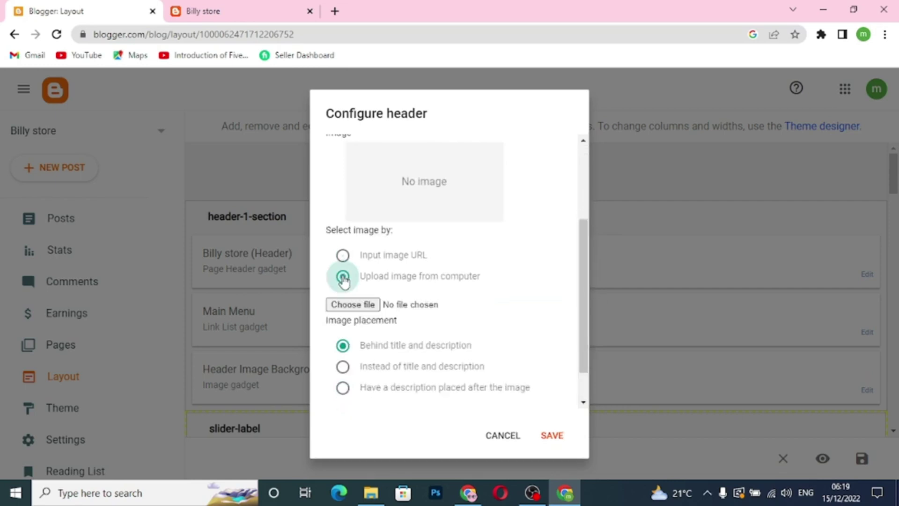
pyautogui.click(353, 304)
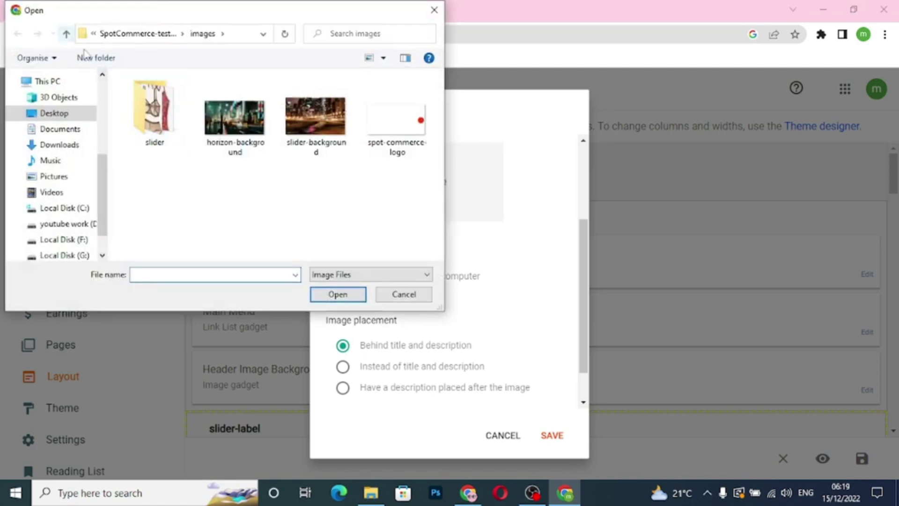
pyautogui.click(394, 146)
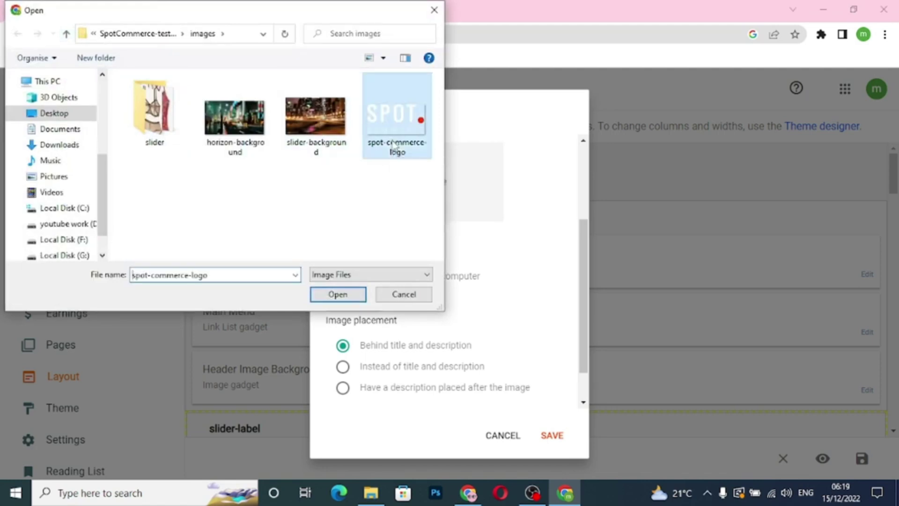
pyautogui.click(361, 296)
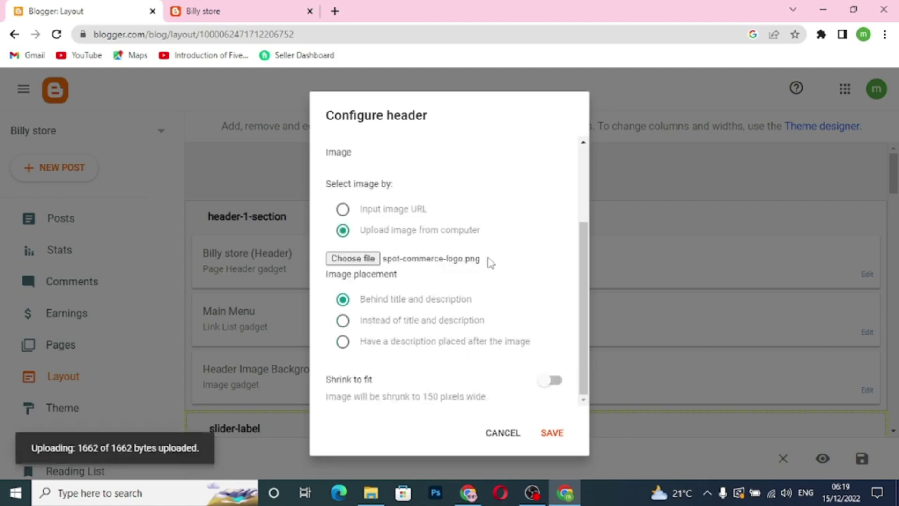
pyautogui.click(553, 434)
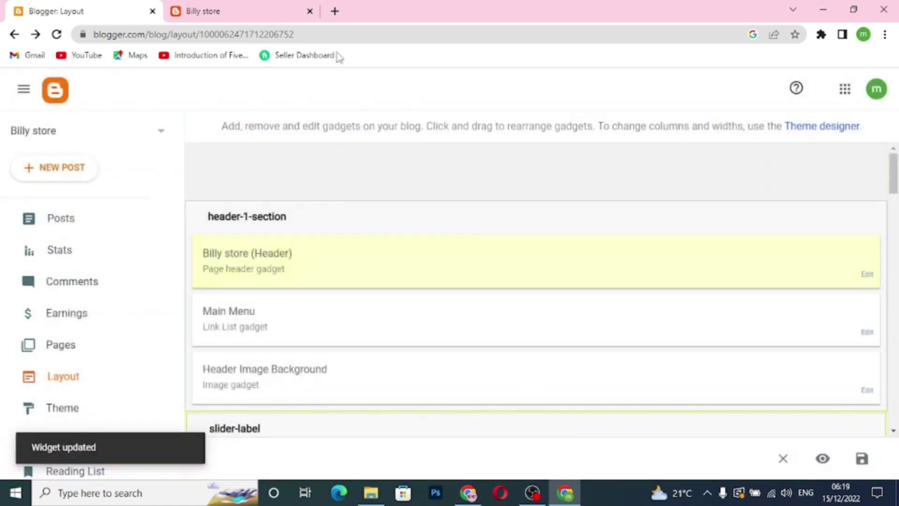
# Step: Reload the live Billy store page to check the header logo, and return to the Blogger layout
pyautogui.click(271, 17)
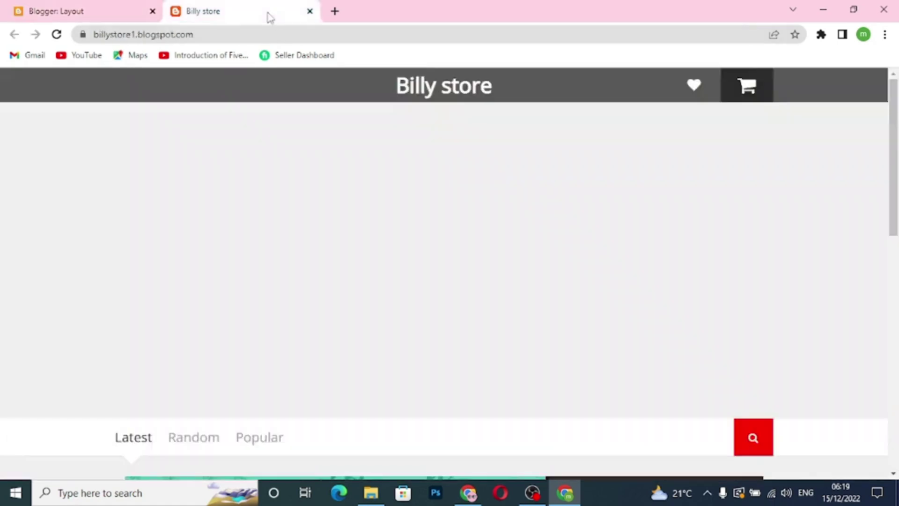
pyautogui.click(57, 35)
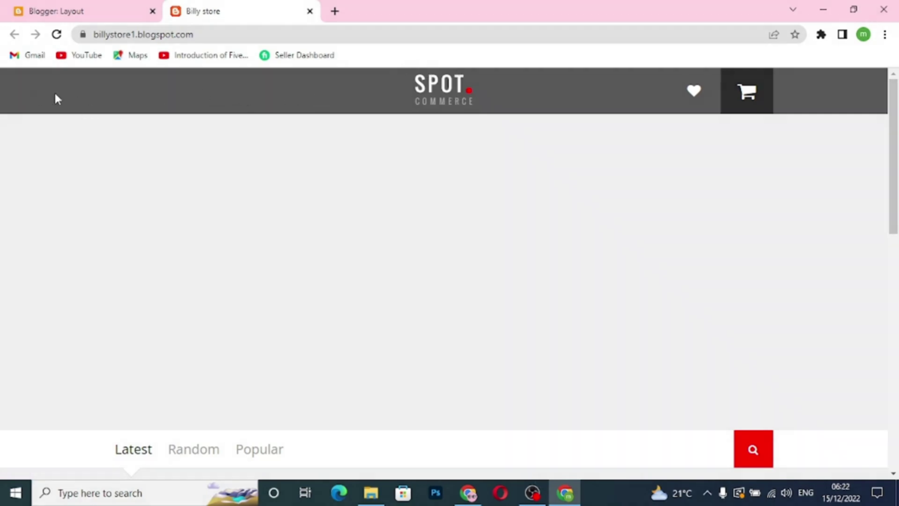
pyautogui.click(71, 12)
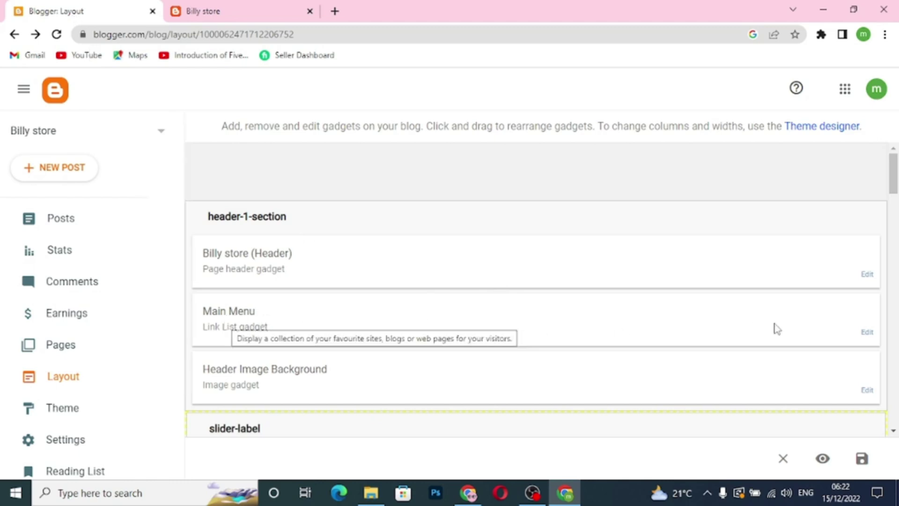
# Step: Start a new link item in the Main Menu gadget and name it "main menu 1"
pyautogui.click(867, 332)
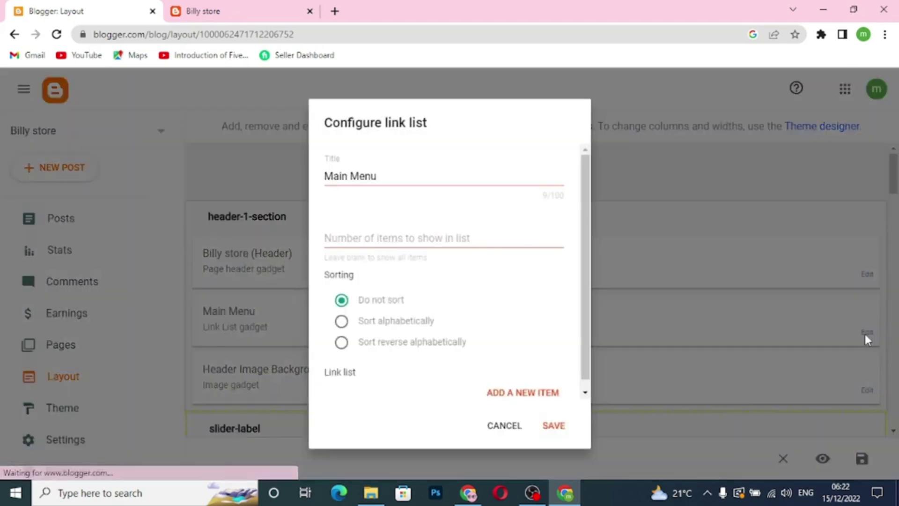
pyautogui.scroll(-1, 587, 328)
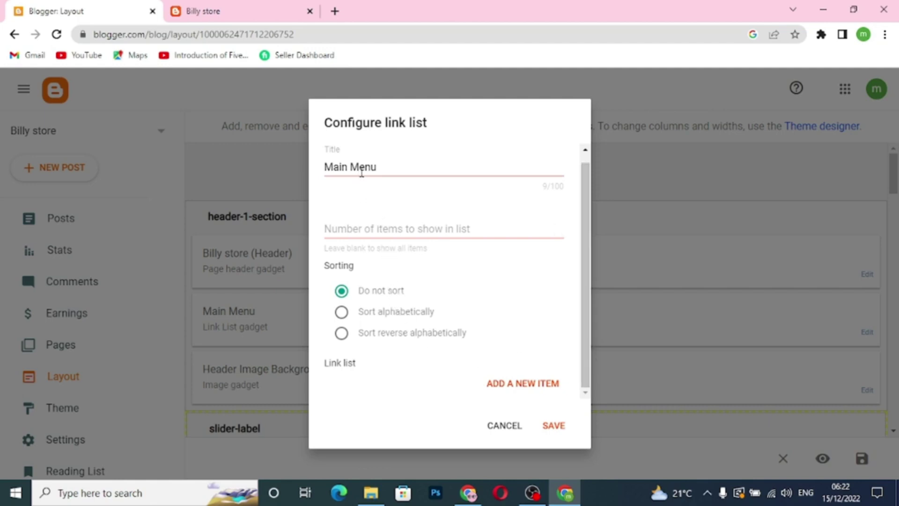
pyautogui.click(542, 392)
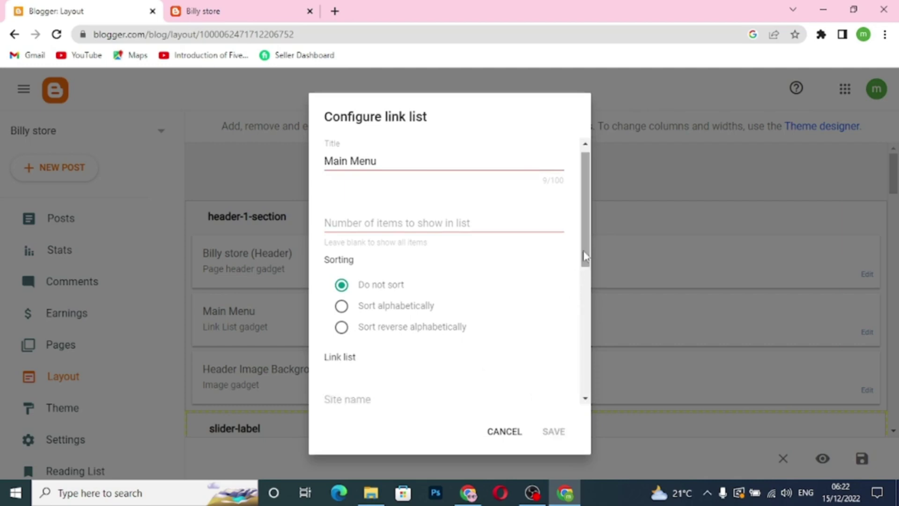
pyautogui.moveTo(586, 258); pyautogui.dragTo(586, 302)
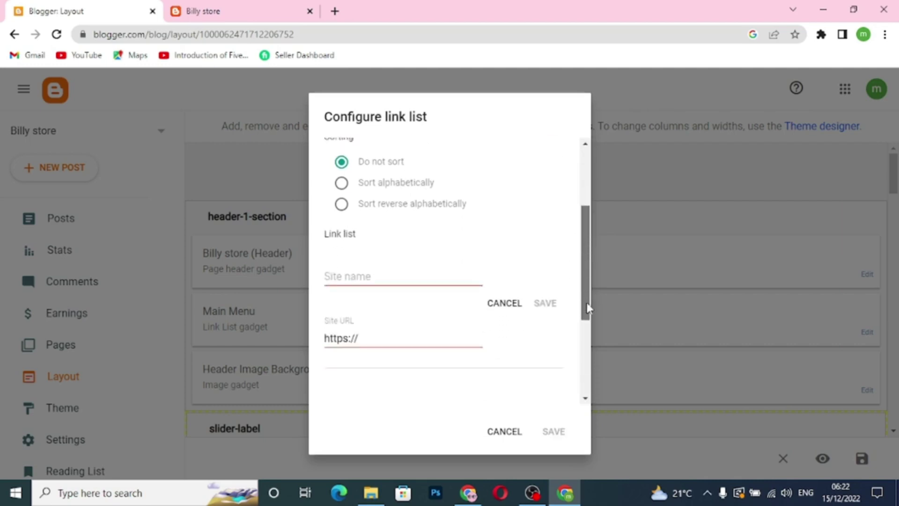
pyautogui.click(352, 275)
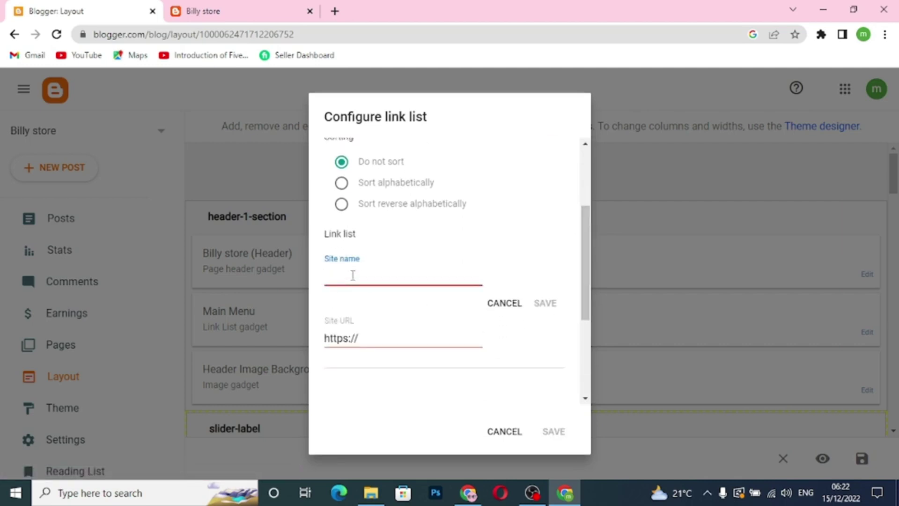
pyautogui.write('main menu 1')
# Step: Replace the "main menu 1" item's site URL with # and save the item
pyautogui.click(370, 337)
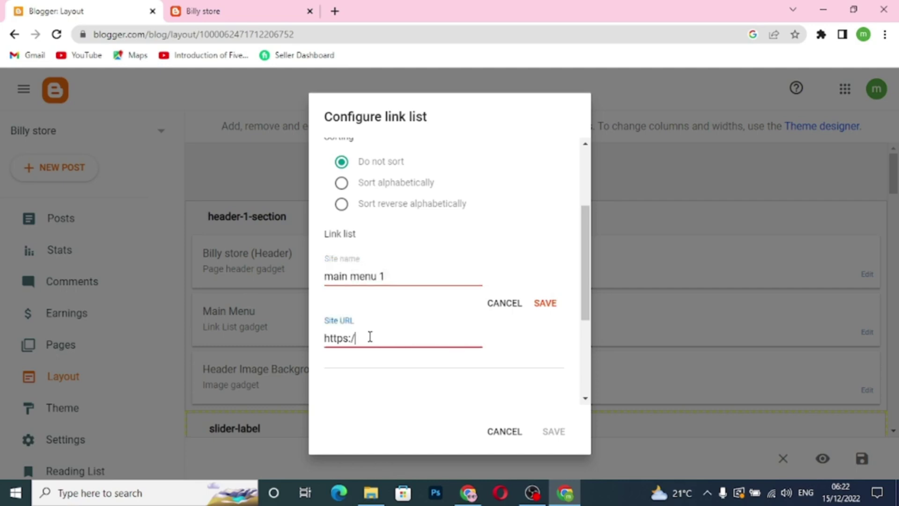
pyautogui.press('BackSpace')
pyautogui.press('BackSpace')
pyautogui.press('BackSpace')
pyautogui.press('BackSpace')
pyautogui.press('BackSpace')
pyautogui.press('BackSpace')
pyautogui.press('BackSpace')
pyautogui.write('\\')
pyautogui.press('BackSpace')
pyautogui.write('/')
pyautogui.press('BackSpace')
pyautogui.write('#')
pyautogui.click(553, 305)
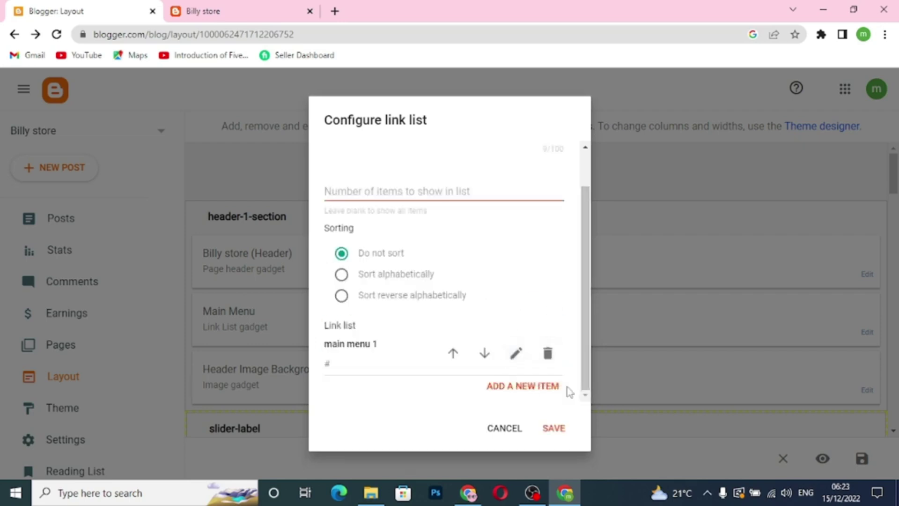
# Step: Add another link item named "main menu 2" with # as its site URL and save the item
pyautogui.click(555, 389)
pyautogui.write('main menu 2')
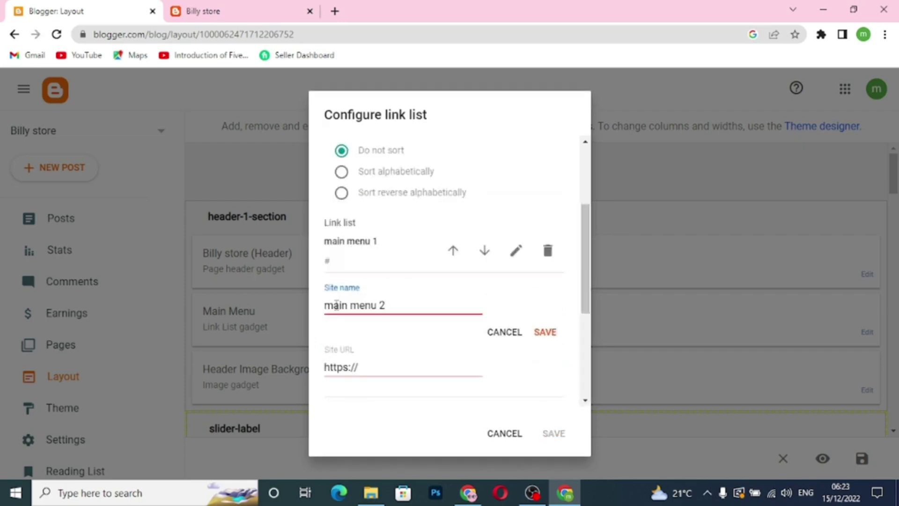
pyautogui.click(361, 367)
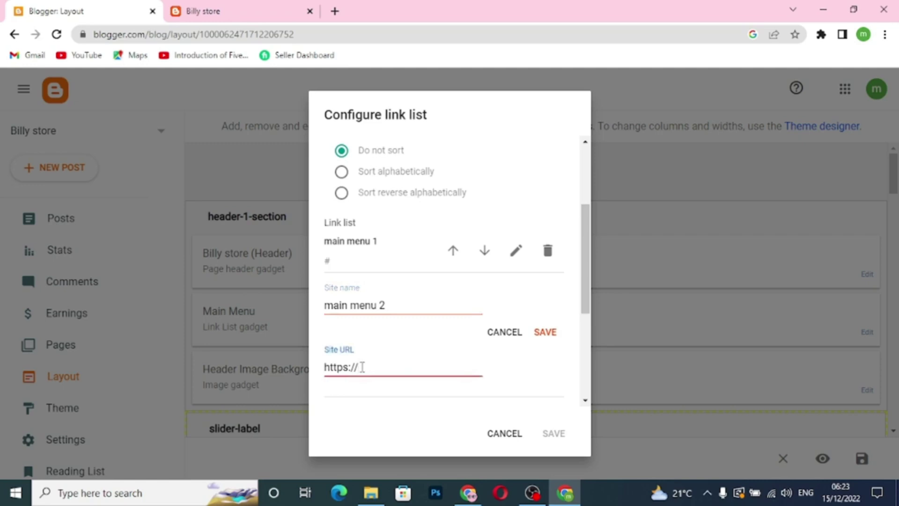
pyautogui.press('BackSpace')
pyautogui.press('BackSpace')
pyautogui.press('BackSpace')
pyautogui.press('BackSpace')
pyautogui.press('BackSpace')
pyautogui.press('BackSpace')
pyautogui.press('BackSpace')
pyautogui.write('#')
pyautogui.press('BackSpace')
pyautogui.write('#')
pyautogui.click(553, 336)
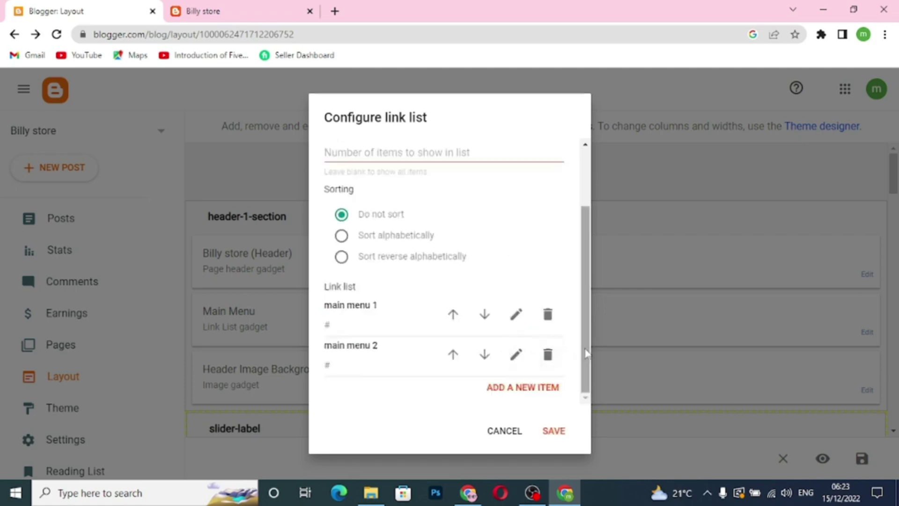
# Step: Add a link item named "main menu 3" with # as its site URL, and save the Main Menu gadget and the layout
pyautogui.click(540, 392)
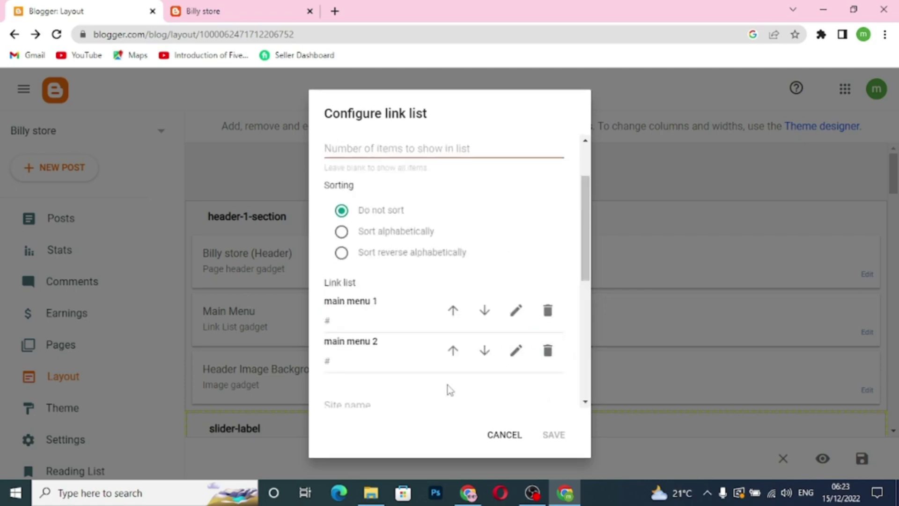
pyautogui.scroll(-2, 589, 280)
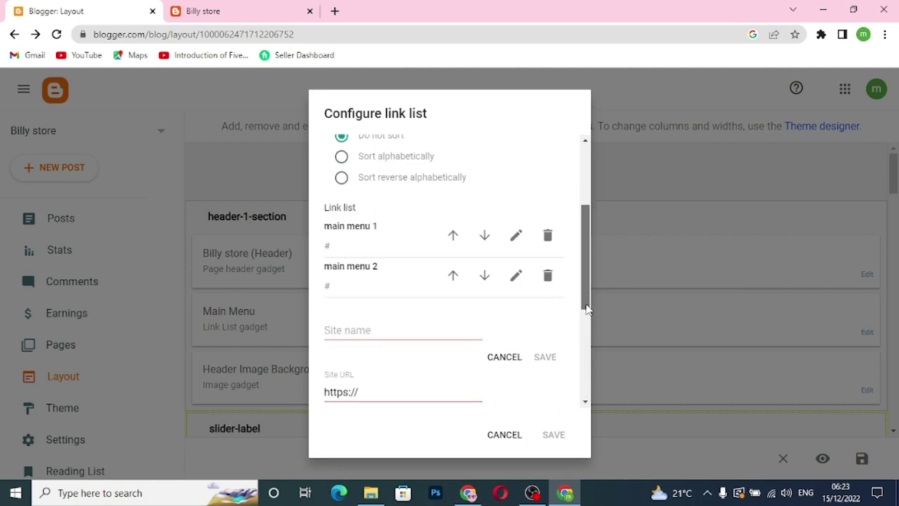
pyautogui.click(407, 320)
pyautogui.write('main menu 3')
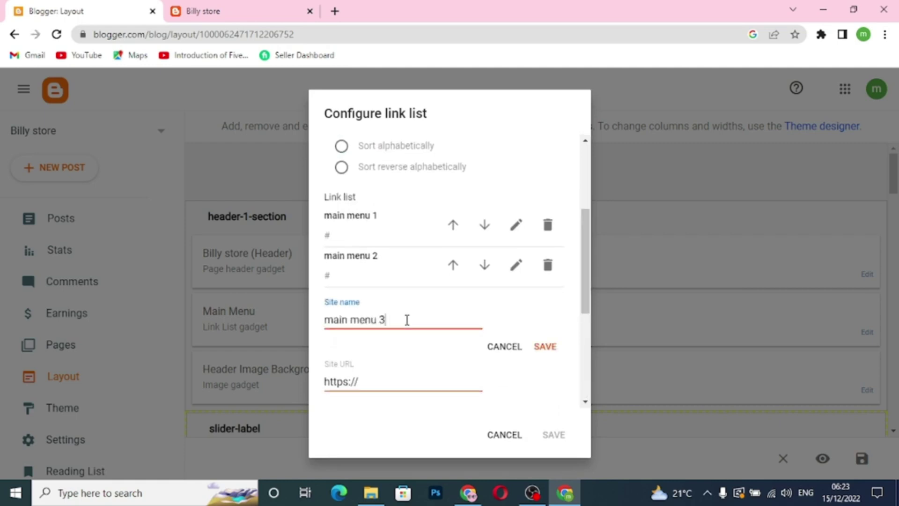
pyautogui.press('Tab')
pyautogui.press('BackSpace')
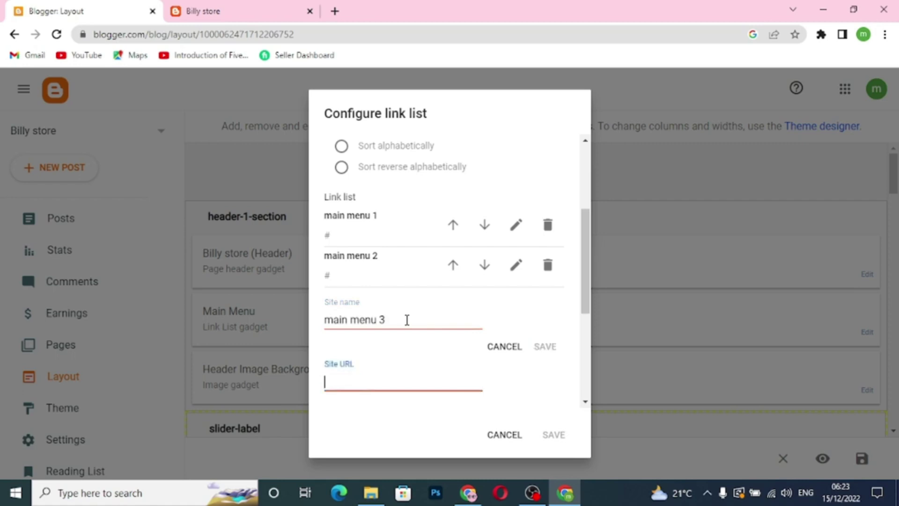
pyautogui.write('#')
pyautogui.press('BackSpace')
pyautogui.write('#')
pyautogui.click(546, 346)
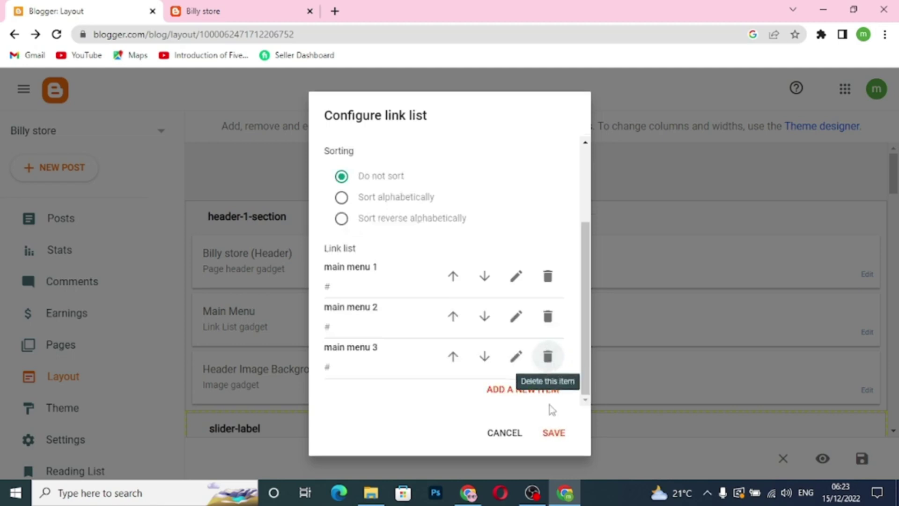
pyautogui.click(555, 434)
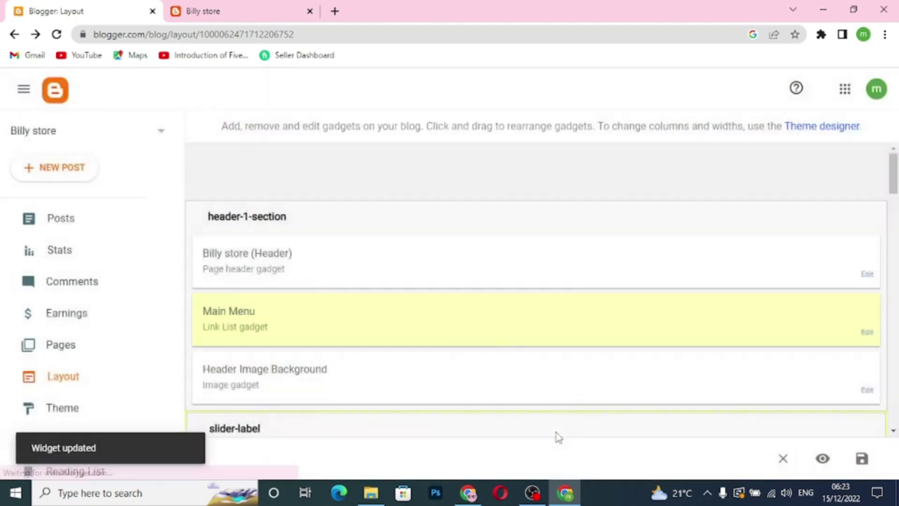
pyautogui.click(859, 461)
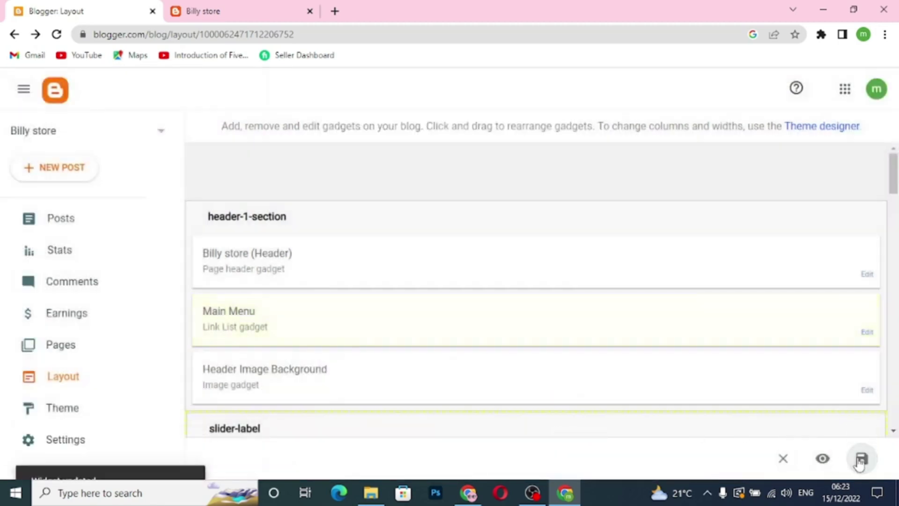
# Step: Reload the live Billy store page and open its header menu to check the menu items
pyautogui.click(259, 6)
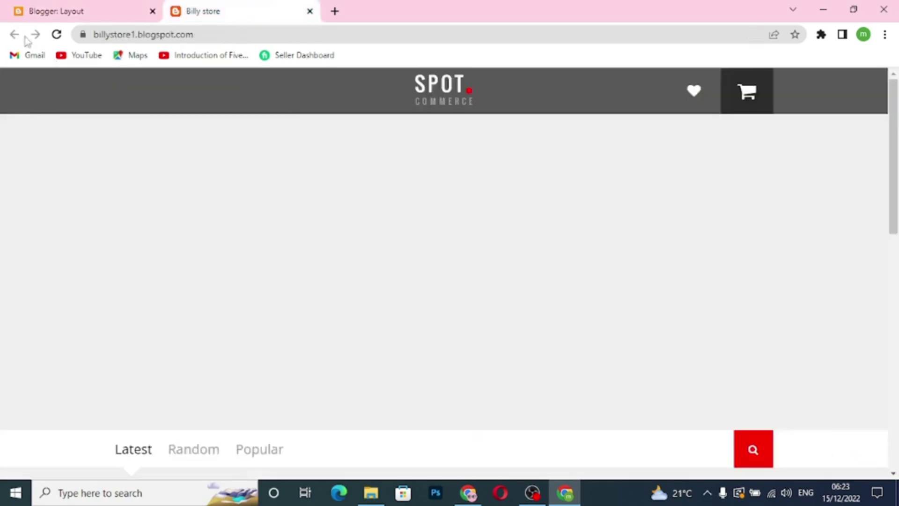
pyautogui.click(56, 34)
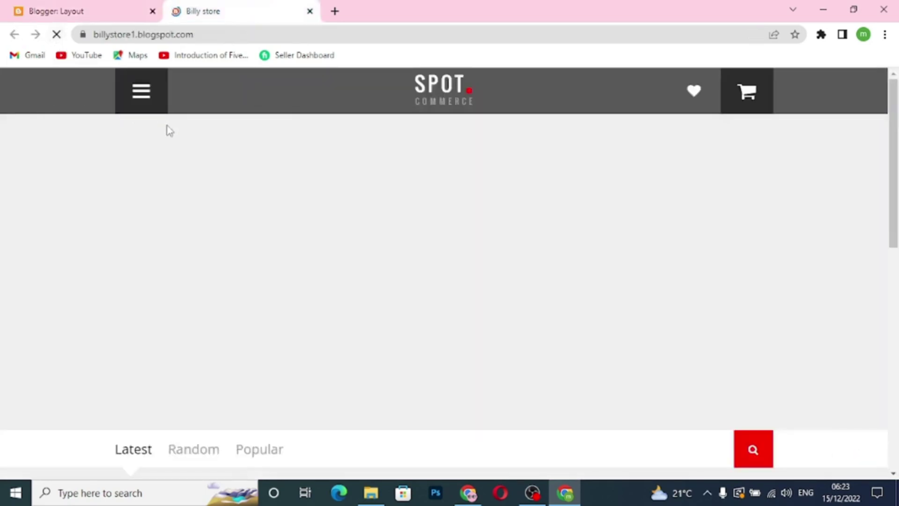
pyautogui.click(146, 107)
pyautogui.moveTo(147, 113)
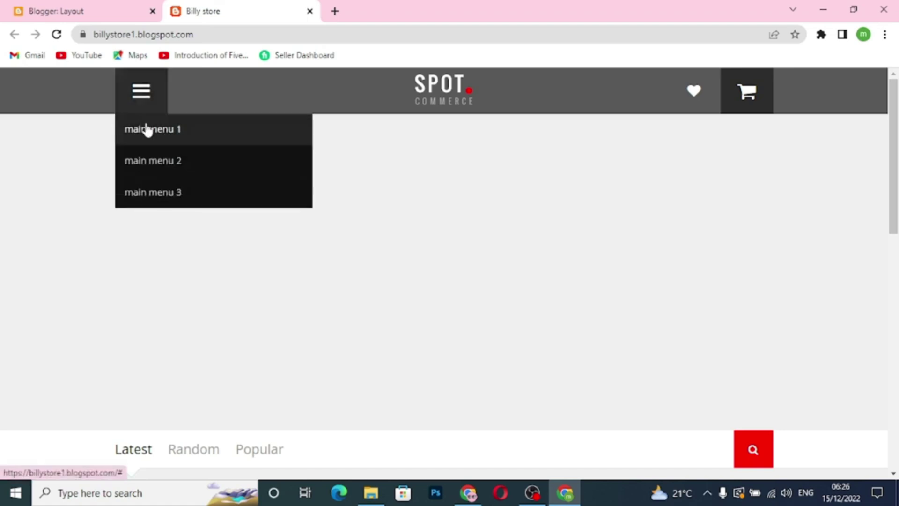
# Step: Return to the Blogger layout, reopen the Main Menu gadget and start a new link item named "_sub menu 1"
pyautogui.click(104, 17)
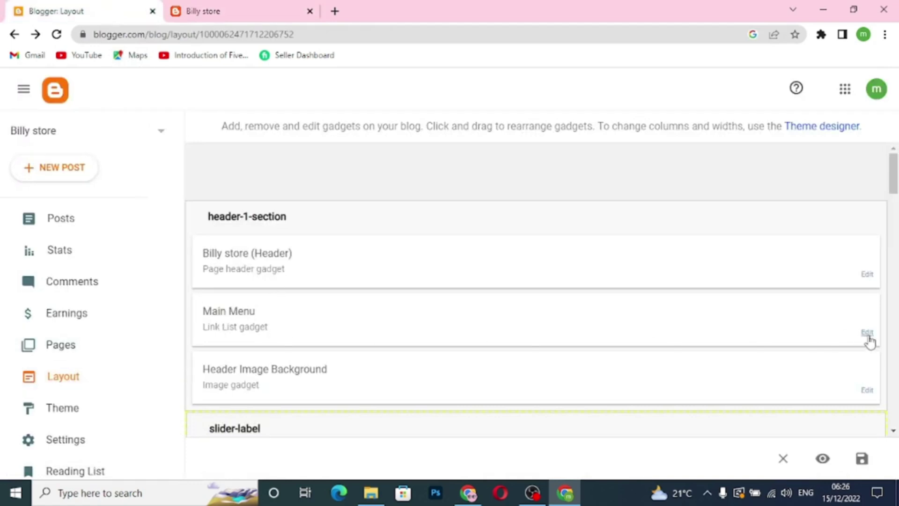
pyautogui.click(868, 334)
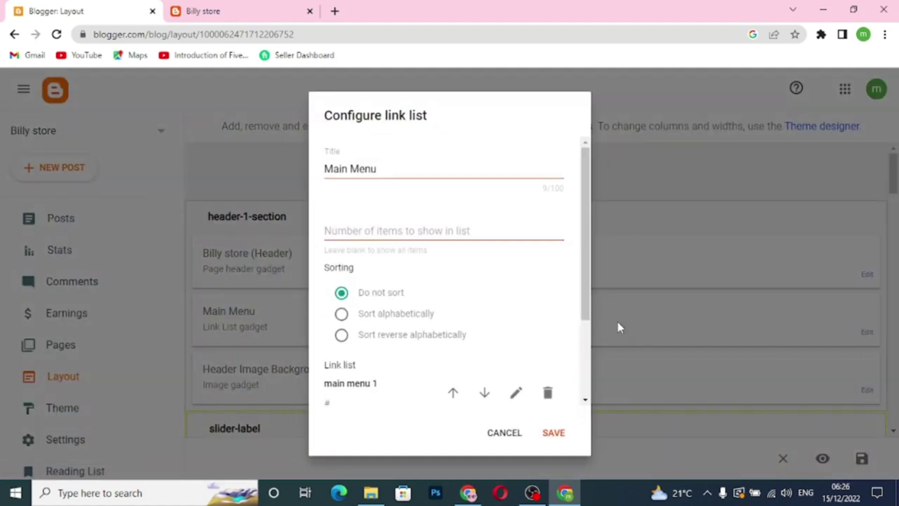
pyautogui.scroll(-3, 583, 295)
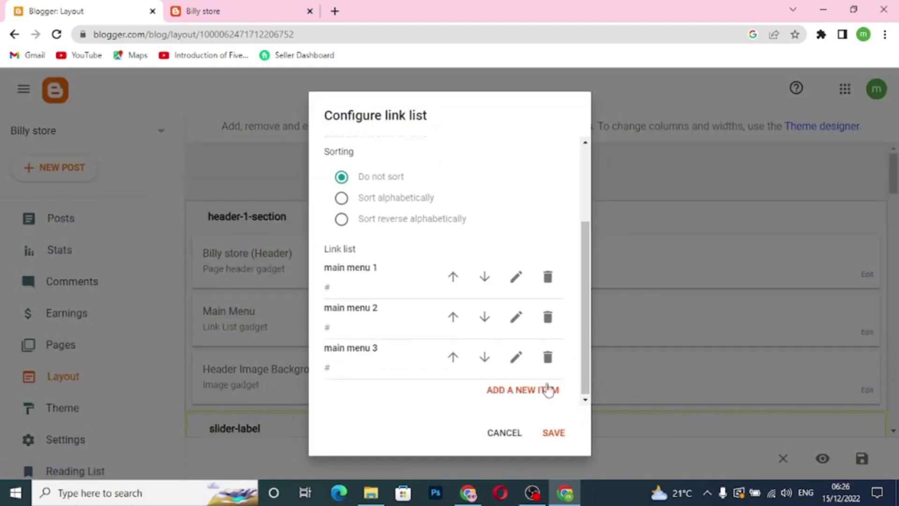
pyautogui.click(536, 397)
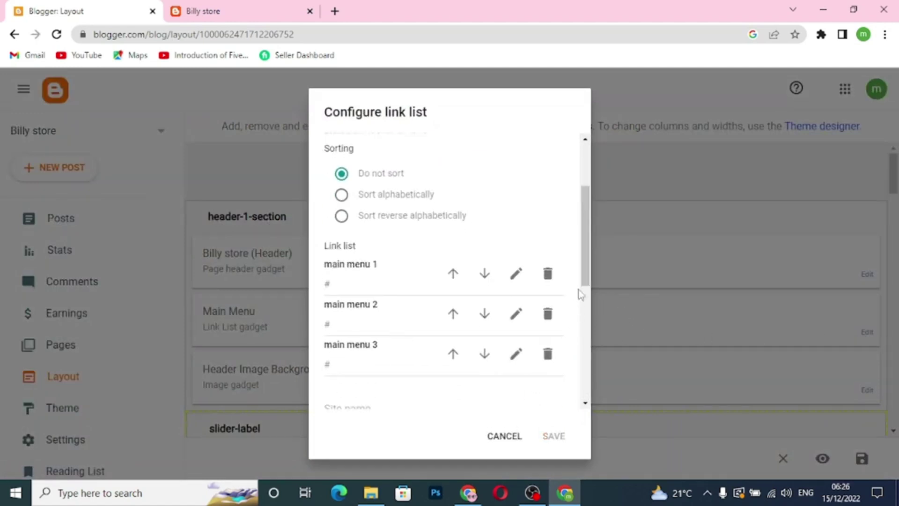
pyautogui.moveTo(586, 283); pyautogui.dragTo(588, 322)
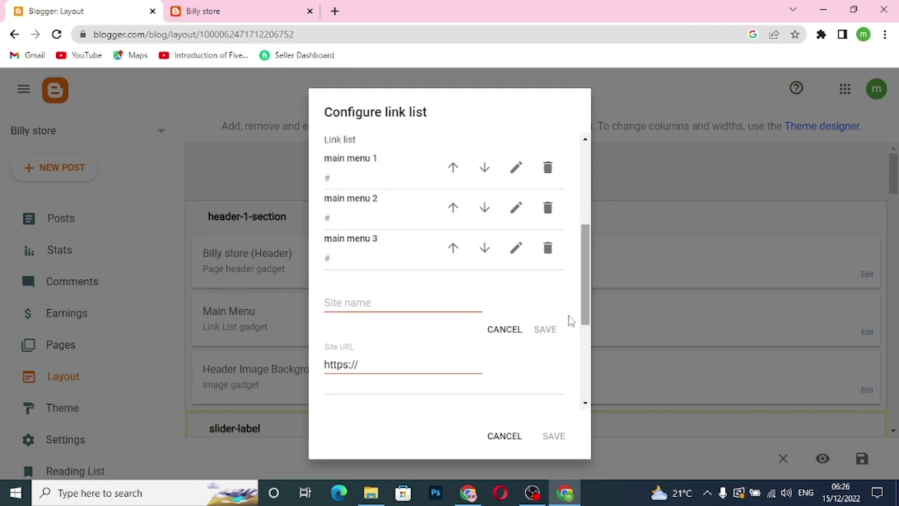
pyautogui.click(395, 305)
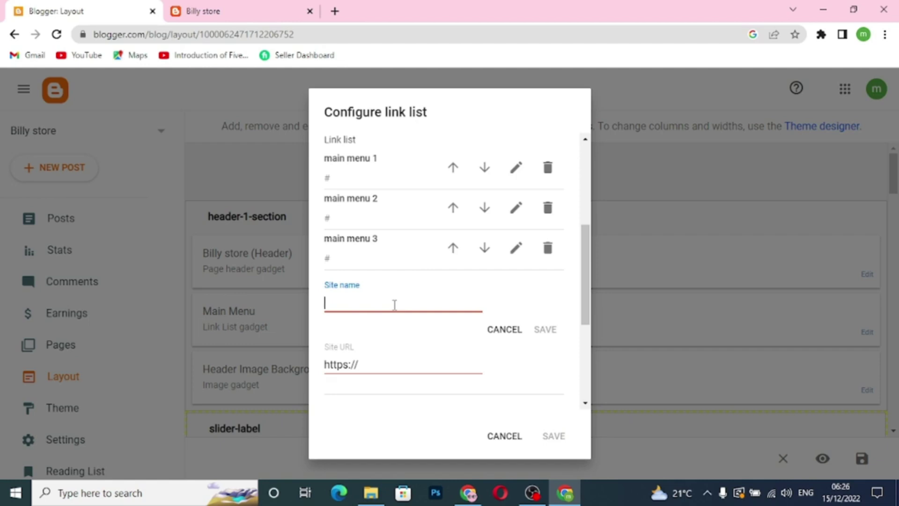
pyautogui.write('-')
pyautogui.press('BackSpace')
pyautogui.write('_sub menu 1')
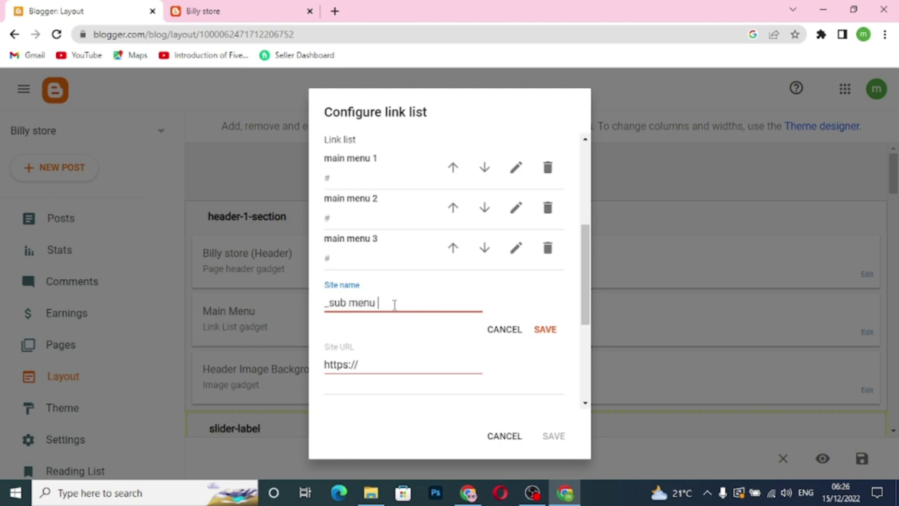
# Step: Replace the "_sub menu 1" item's site URL with # and save the item
pyautogui.click(372, 367)
pyautogui.press('BackSpace')
pyautogui.press('BackSpace')
pyautogui.press('BackSpace')
pyautogui.press('BackSpace')
pyautogui.press('BackSpace')
pyautogui.press('BackSpace')
pyautogui.press('BackSpace')
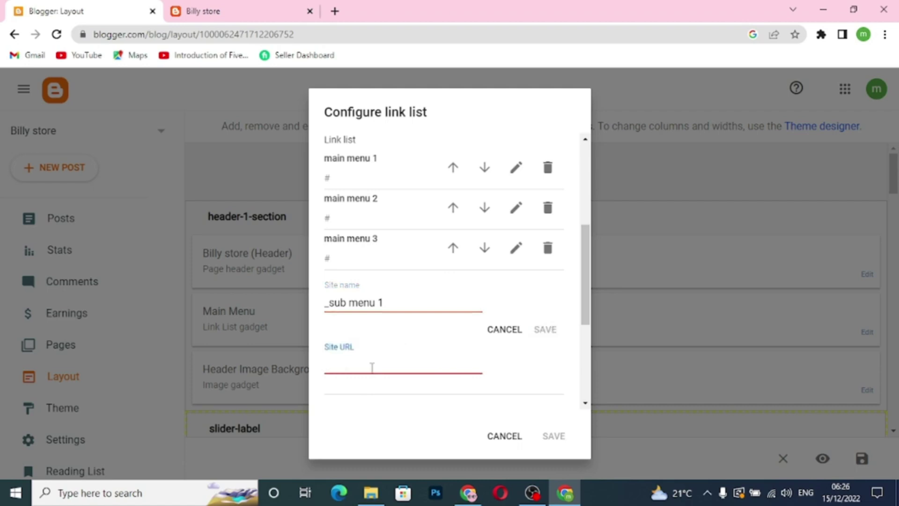
pyautogui.write('#')
pyautogui.click(546, 330)
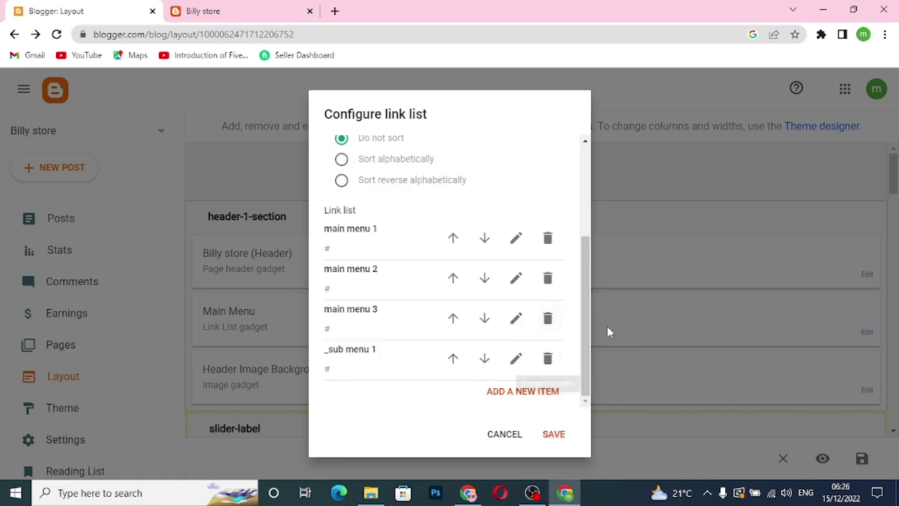
# Step: Start another link item in the Main Menu gadget and name it "_sub menu 2"
pyautogui.click(525, 394)
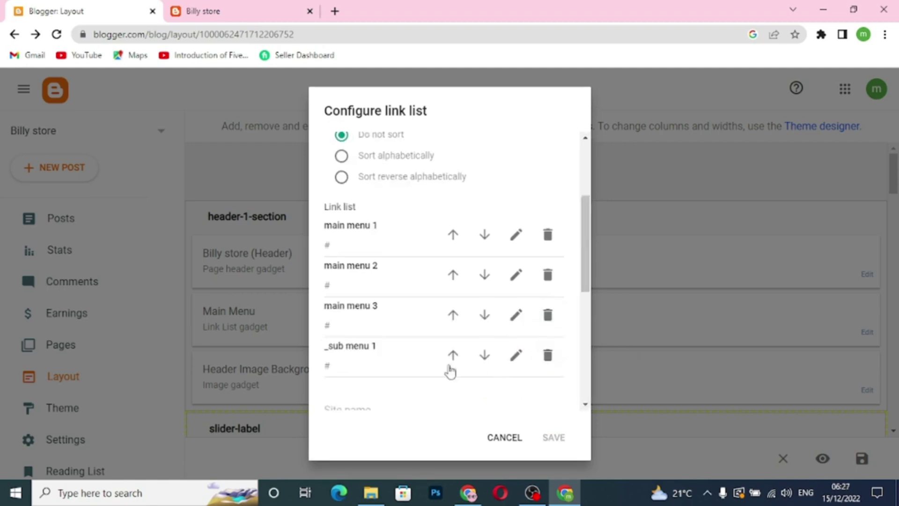
pyautogui.scroll(-1, 588, 295)
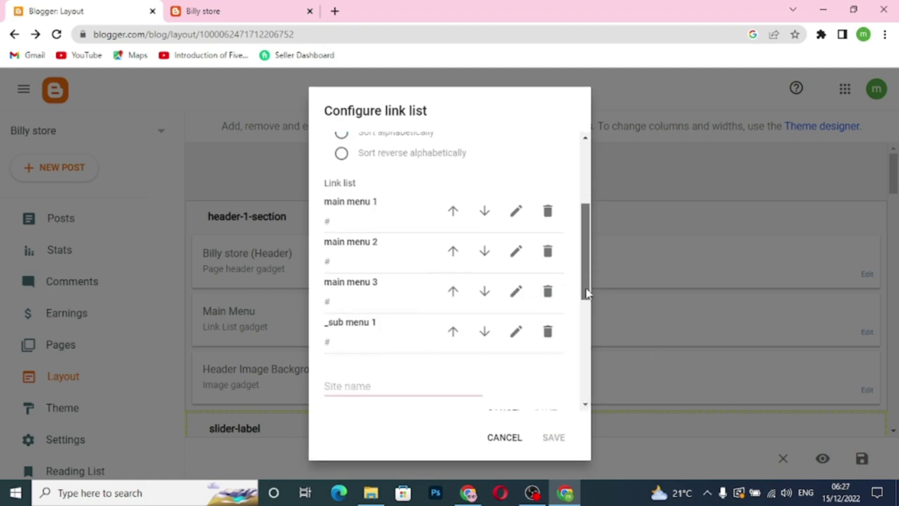
pyautogui.scroll(-3, 588, 294)
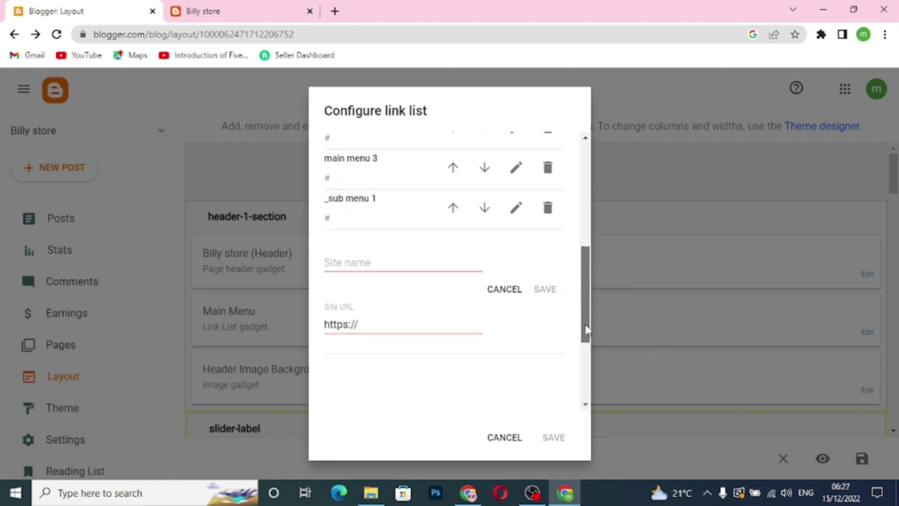
pyautogui.click(378, 265)
pyautogui.write('_')
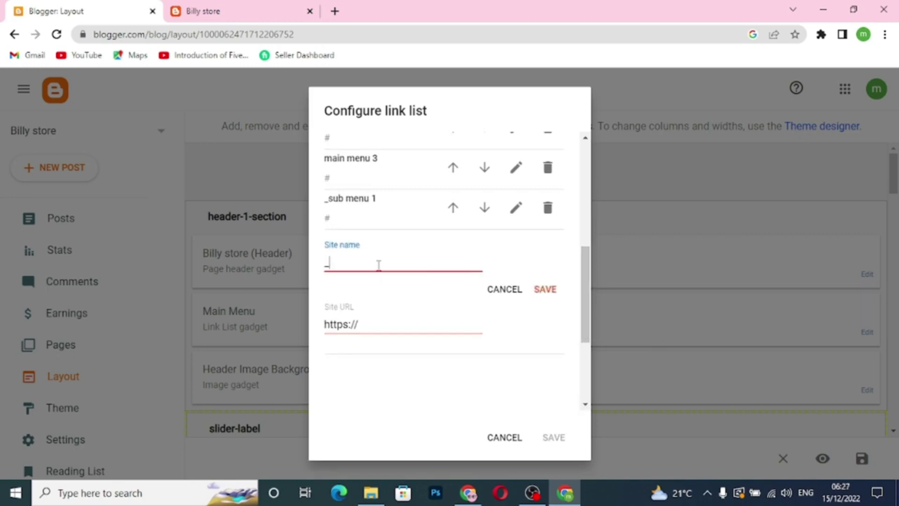
pyautogui.write('sub menu 2')
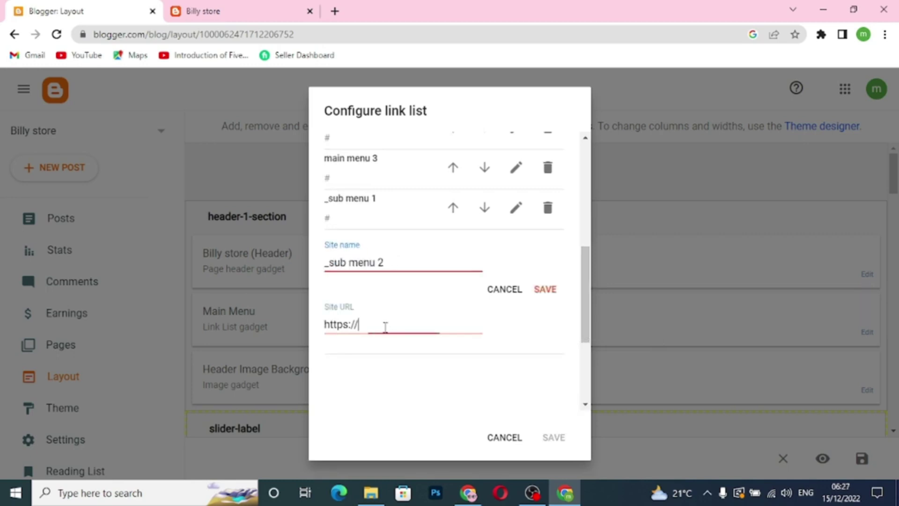
# Step: Replace the "_sub menu 2" item's site URL with # and save the item
pyautogui.click(385, 325)
pyautogui.press('BackSpace')
pyautogui.press('BackSpace')
pyautogui.press('BackSpace')
pyautogui.press('BackSpace')
pyautogui.press('BackSpace')
pyautogui.press('BackSpace')
pyautogui.press('BackSpace')
pyautogui.write('#')
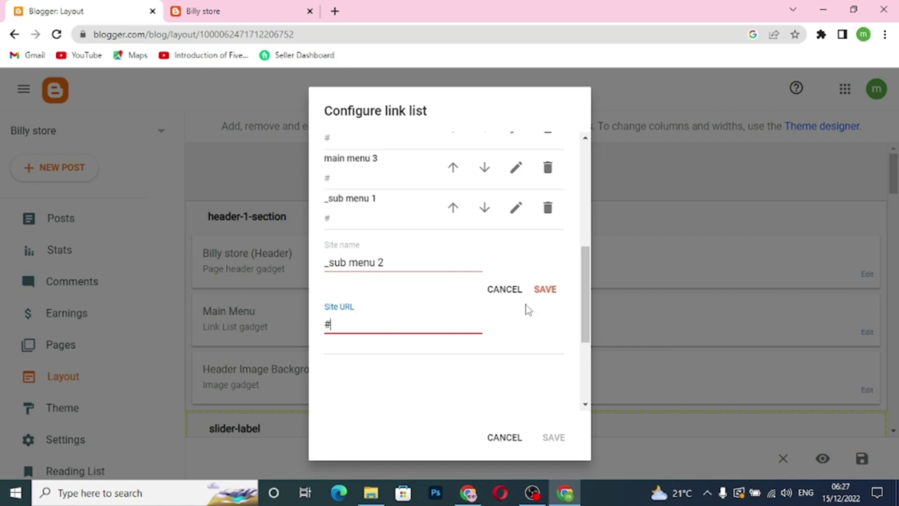
pyautogui.click(545, 289)
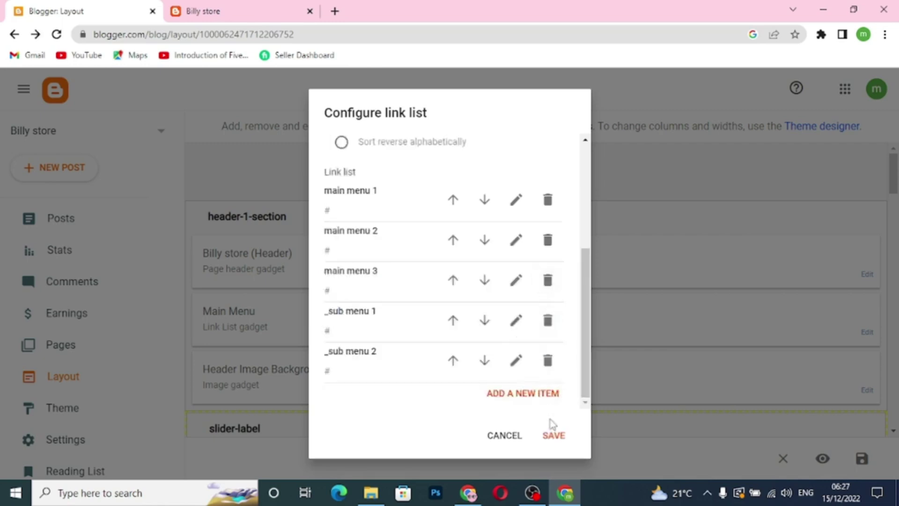
# Step: Add another link item named "_sub menu 3" with # as its site URL and save the item
pyautogui.click(539, 395)
pyautogui.scroll(-3, 580, 315)
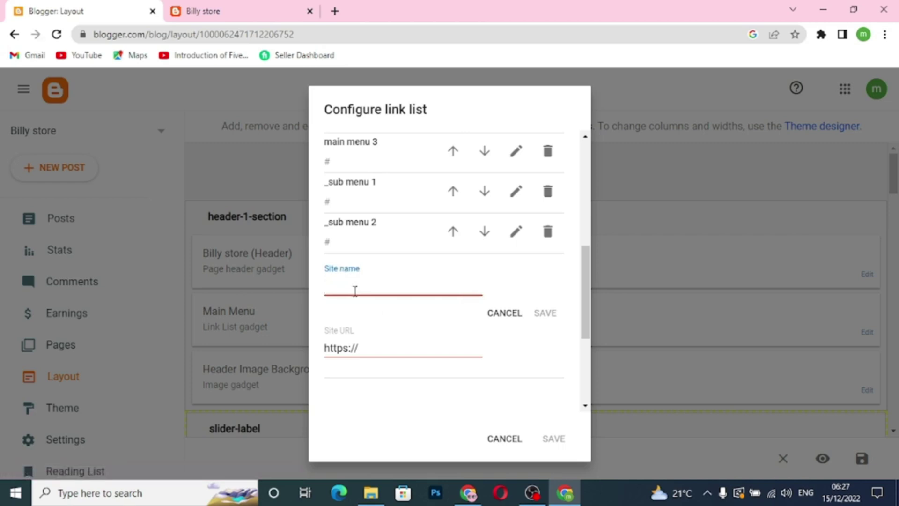
pyautogui.write('_sub menu 3')
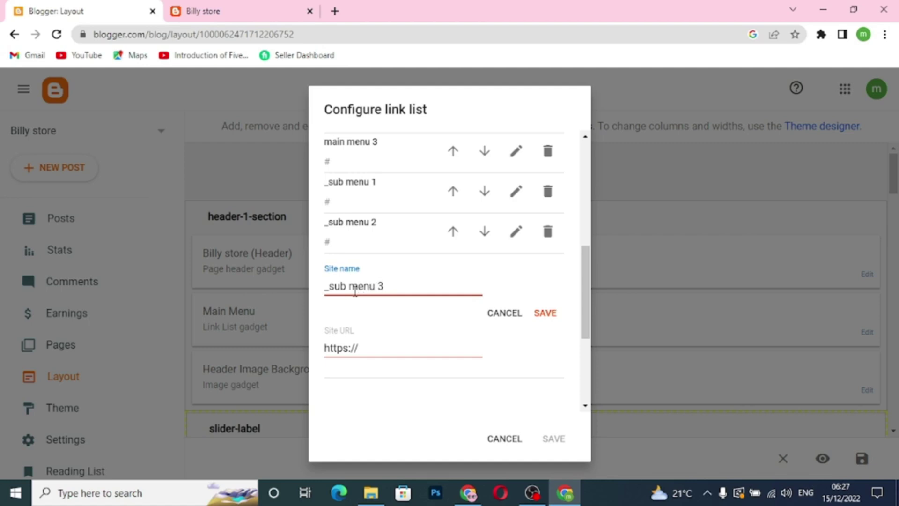
pyautogui.click(370, 346)
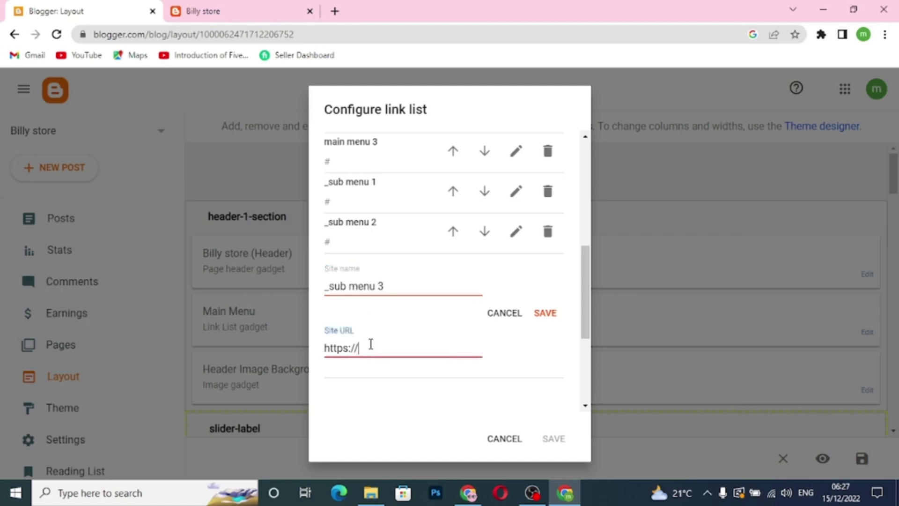
pyautogui.press('BackSpace')
pyautogui.press('BackSpace')
pyautogui.press('BackSpace')
pyautogui.press('BackSpace')
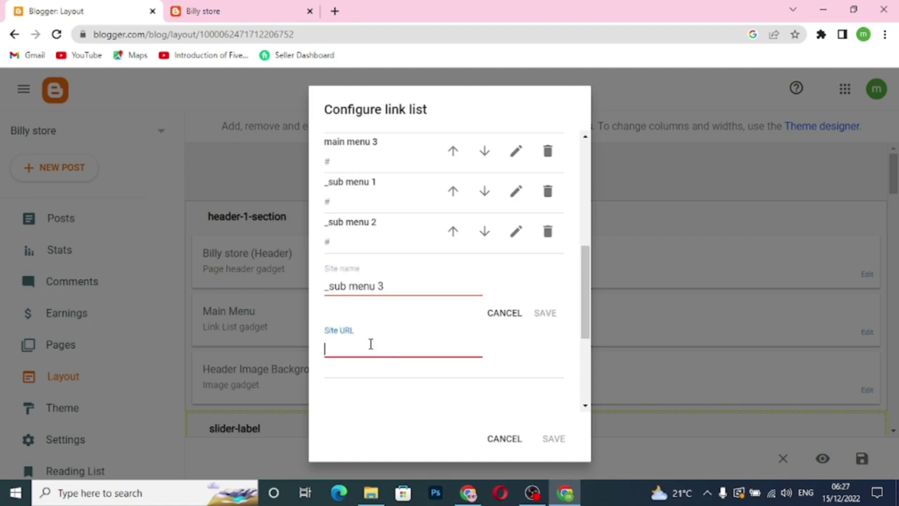
pyautogui.write('#')
pyautogui.click(551, 313)
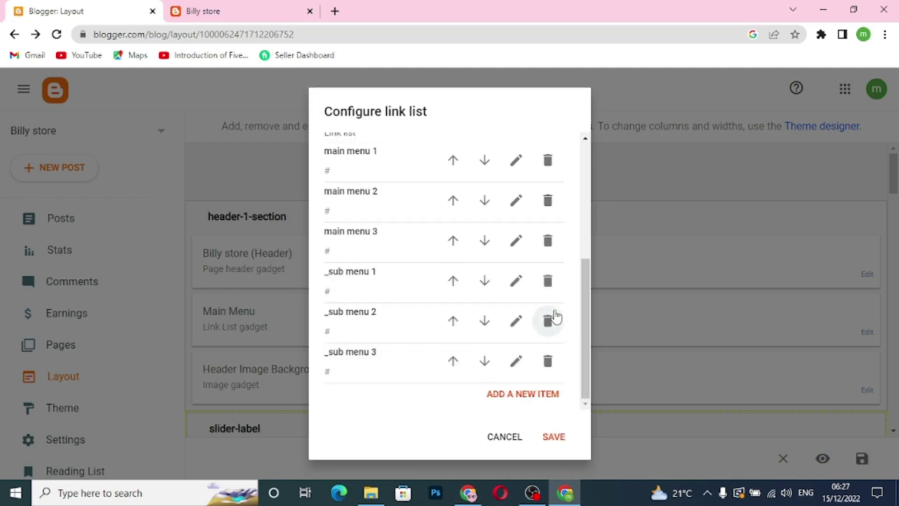
# Step: Reorder the link list so "_sub menu 1" sits directly below "main menu 1" and "_sub menu 2" directly below "main menu 2"
pyautogui.scroll(2, 586, 318)
pyautogui.scroll(-1, 561, 283)
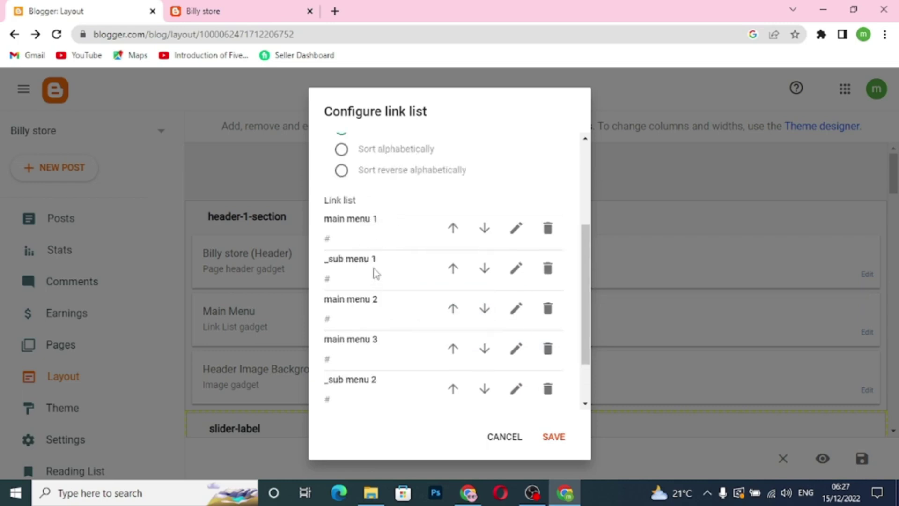
pyautogui.moveTo(589, 311); pyautogui.dragTo(590, 343)
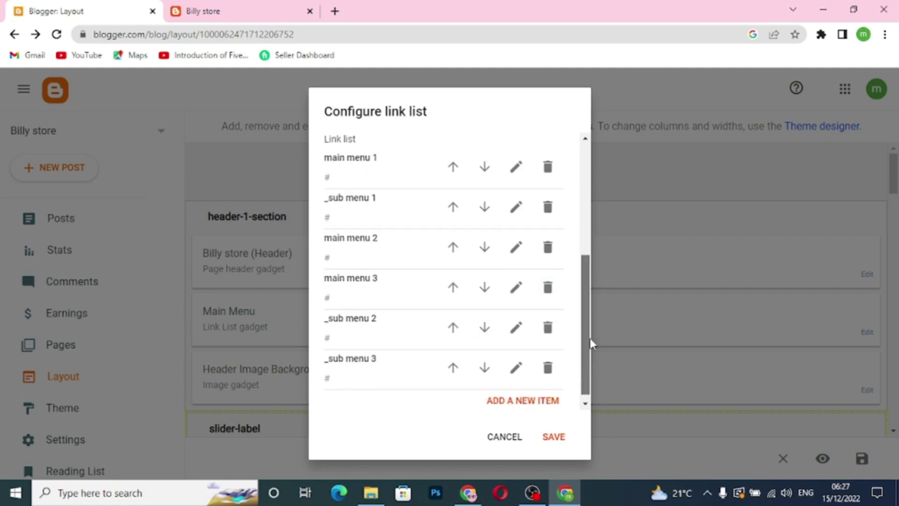
pyautogui.click(453, 318)
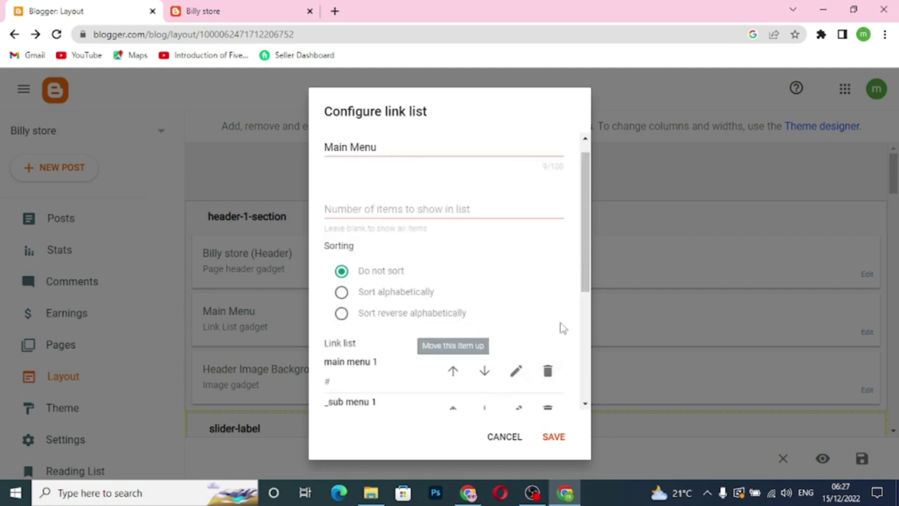
pyautogui.moveTo(585, 277); pyautogui.dragTo(584, 372)
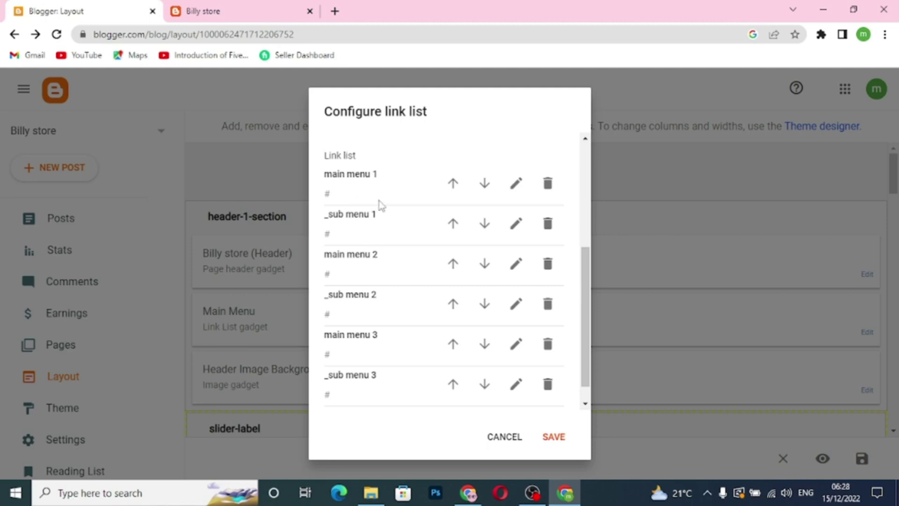
# Step: Save the Main Menu link list and the layout, and check the menu on the reloaded Billy store page
pyautogui.click(550, 445)
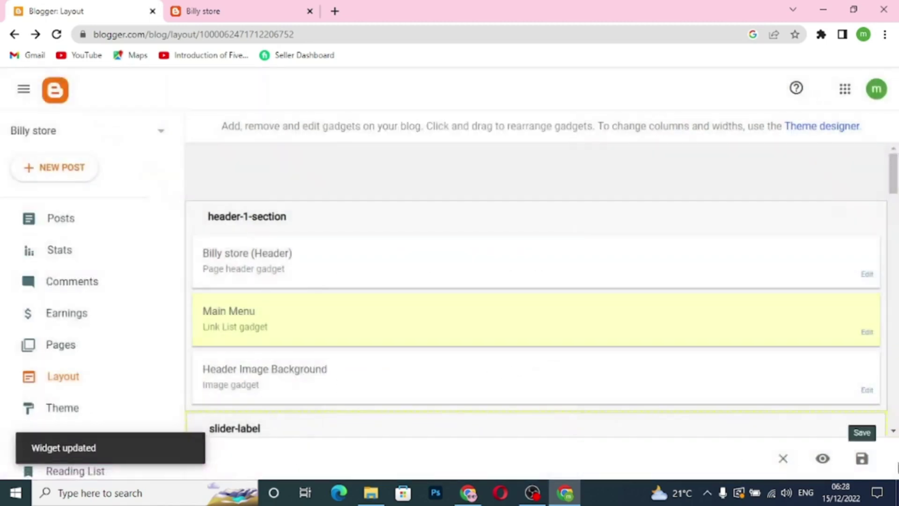
pyautogui.click(861, 466)
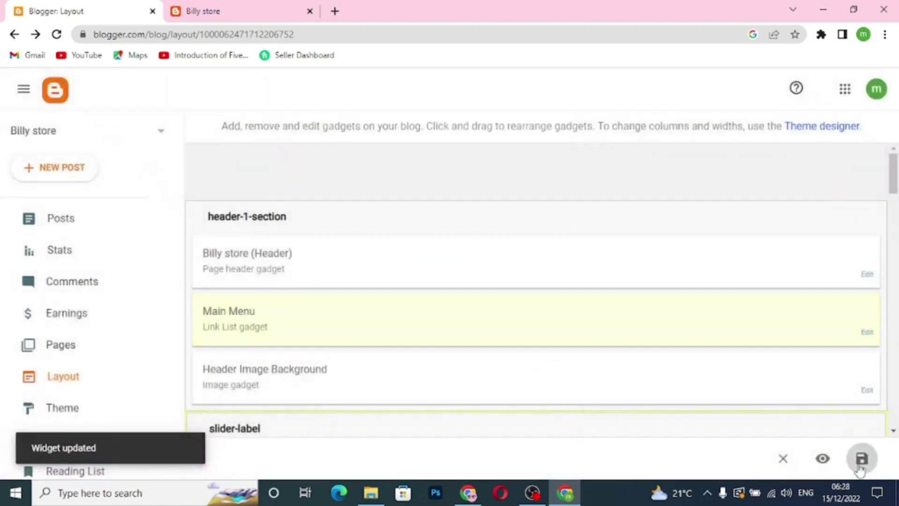
pyautogui.click(272, 11)
pyautogui.click(56, 34)
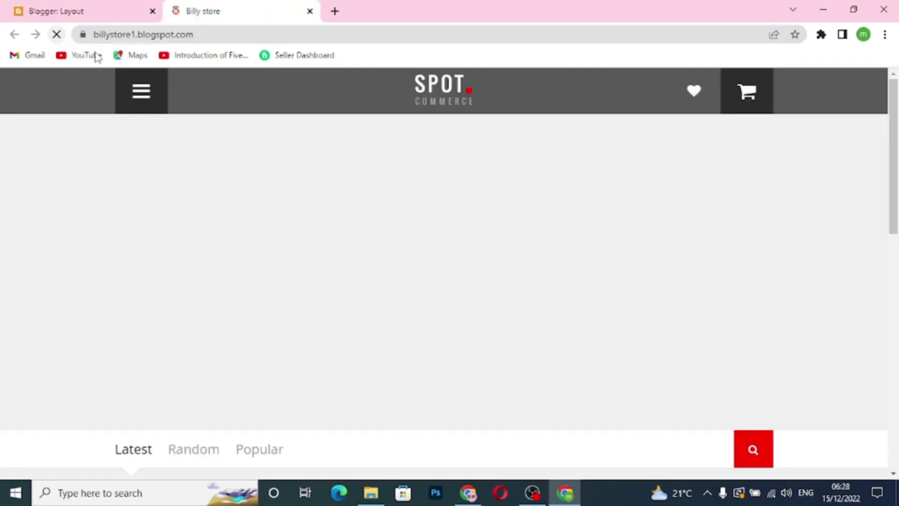
pyautogui.click(134, 111)
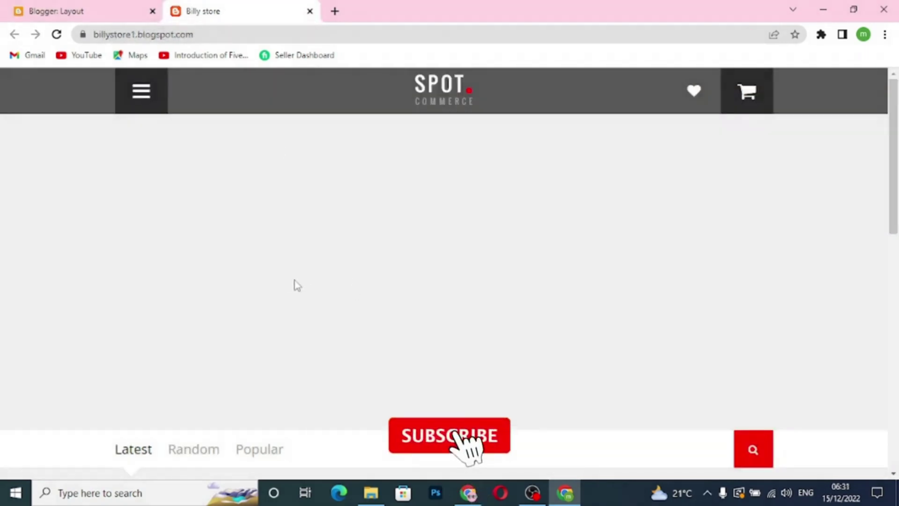
pyautogui.scroll(-2, 283, 283)
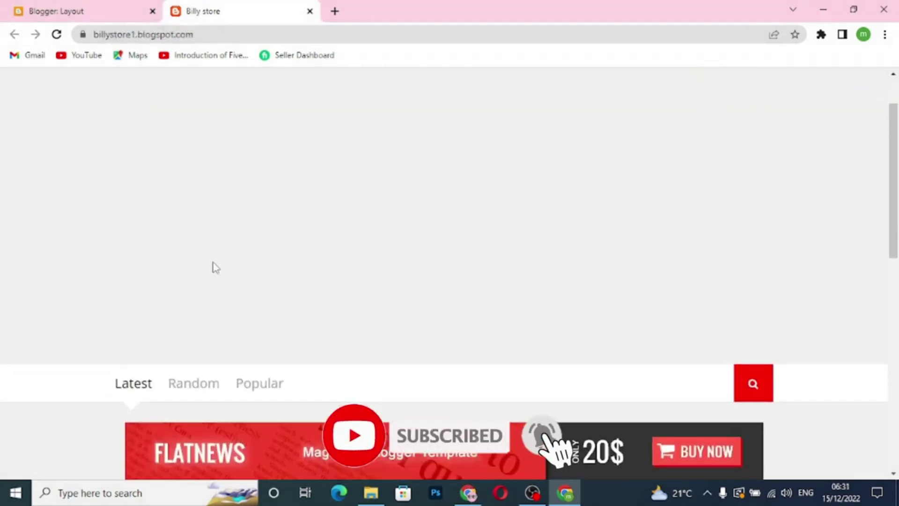
pyautogui.scroll(2, 211, 265)
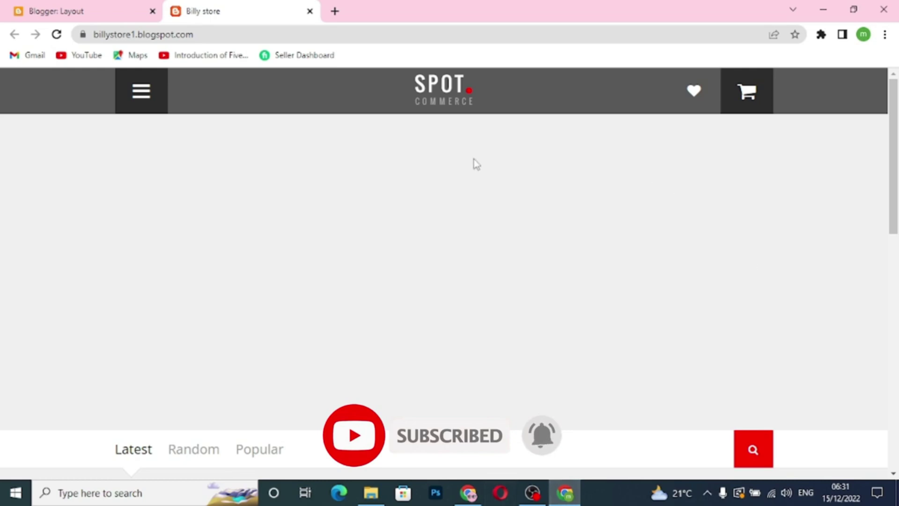
# Step: Upload slider-background.jpg from the computer as the image of the Header Image Background gadget, and save the gadget and layout
pyautogui.click(75, 11)
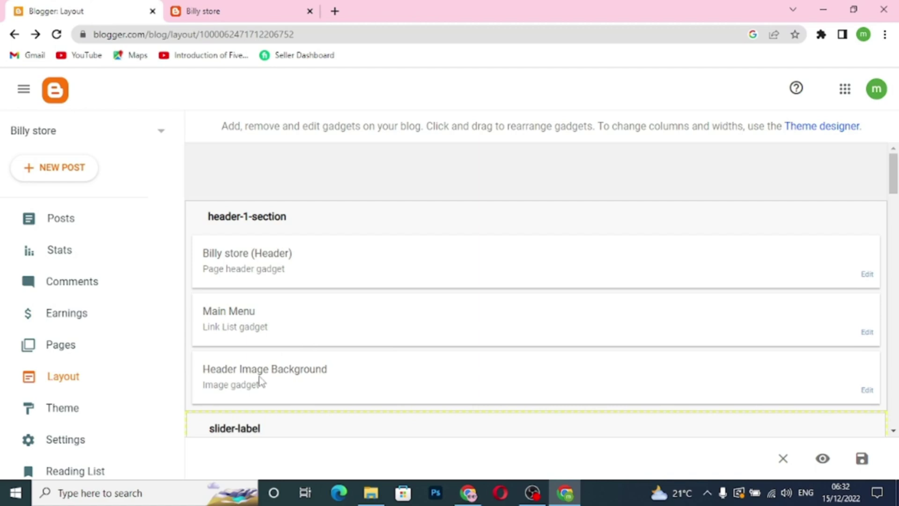
pyautogui.click(867, 391)
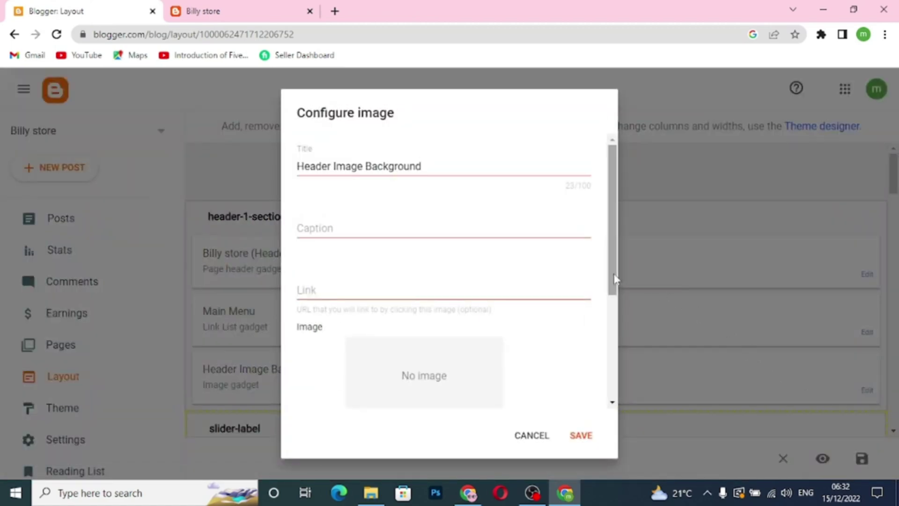
pyautogui.moveTo(612, 280); pyautogui.dragTo(611, 372)
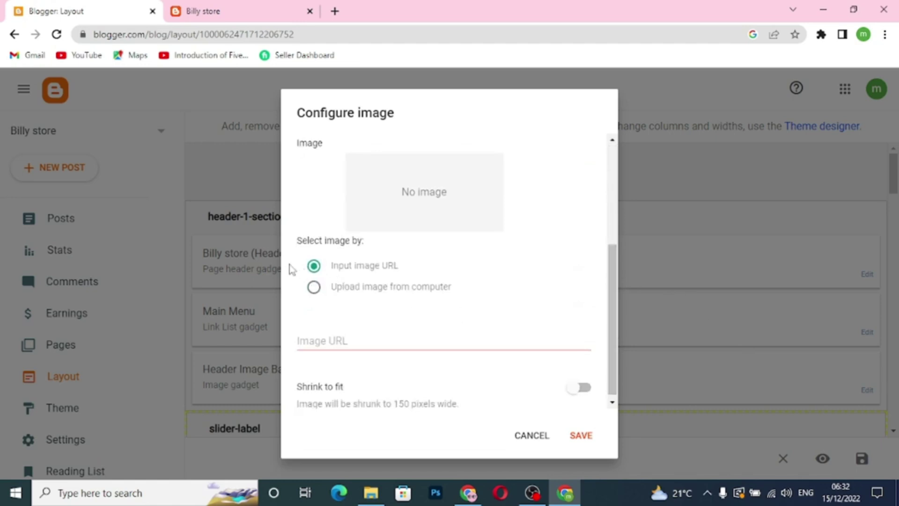
pyautogui.click(314, 294)
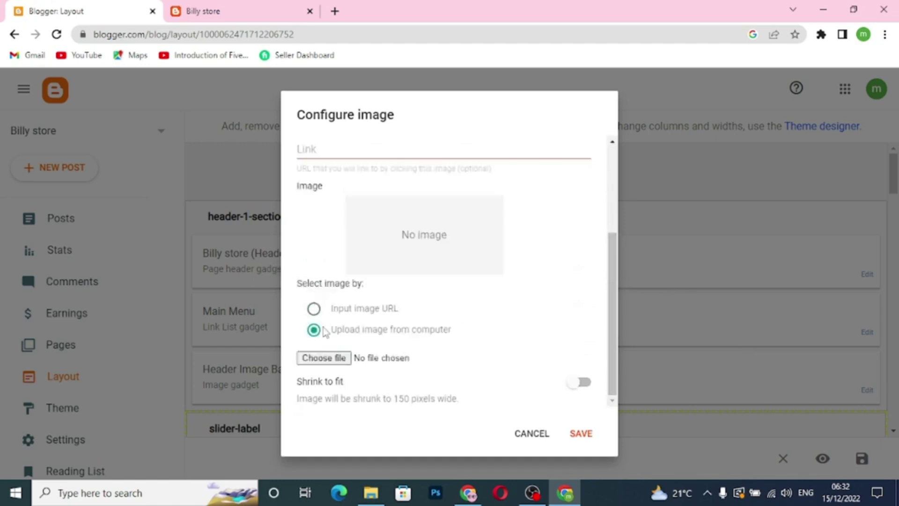
pyautogui.click(328, 359)
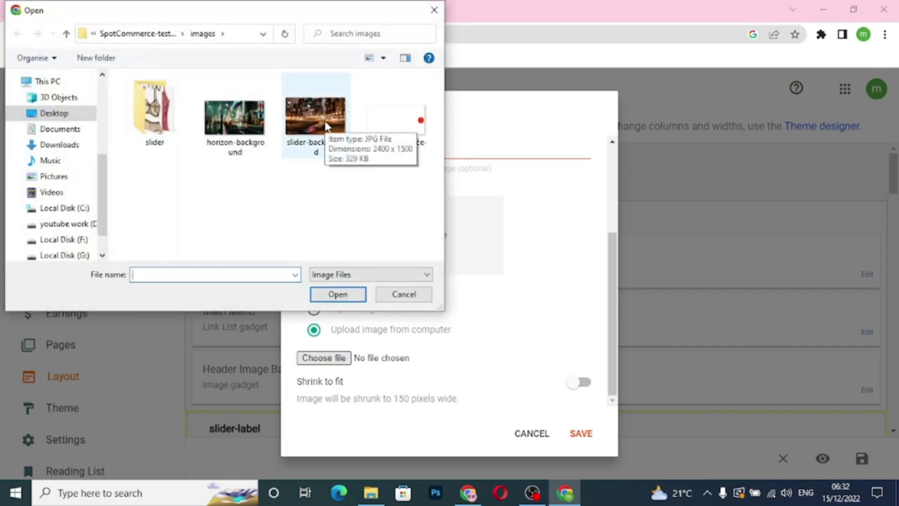
pyautogui.click(326, 126)
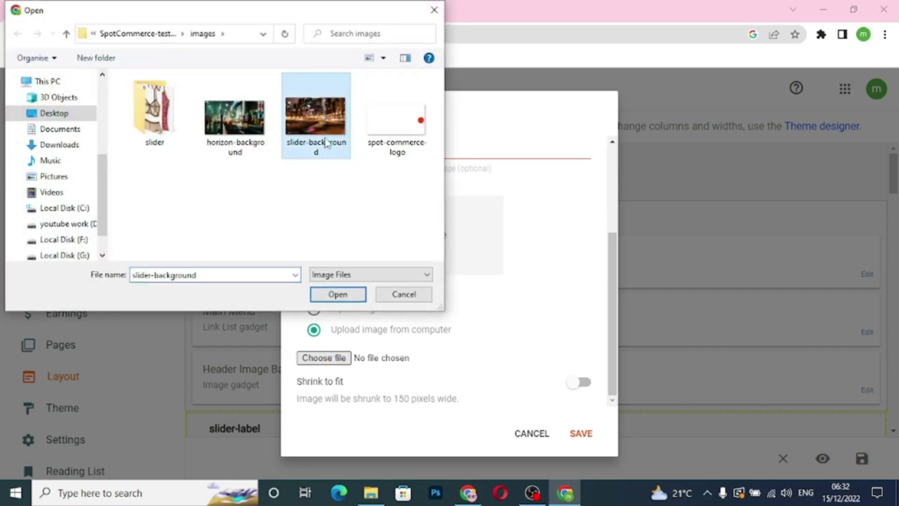
pyautogui.click(337, 294)
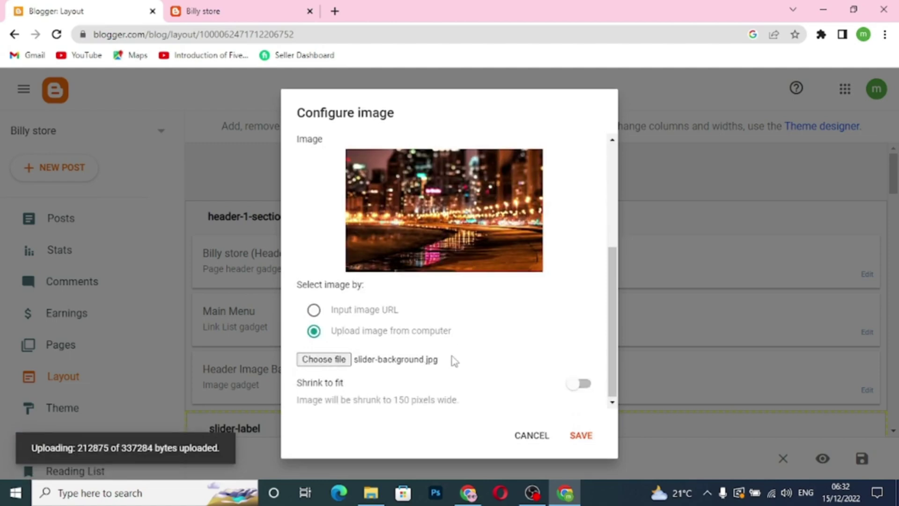
pyautogui.click(581, 435)
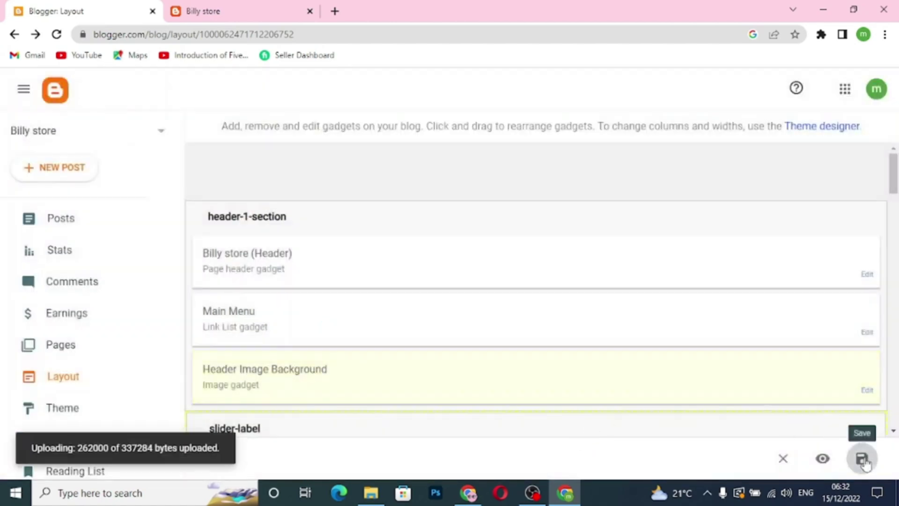
pyautogui.click(862, 458)
# Step: Reload the Billy store page and examine the header background image and the sections below it
pyautogui.click(280, 16)
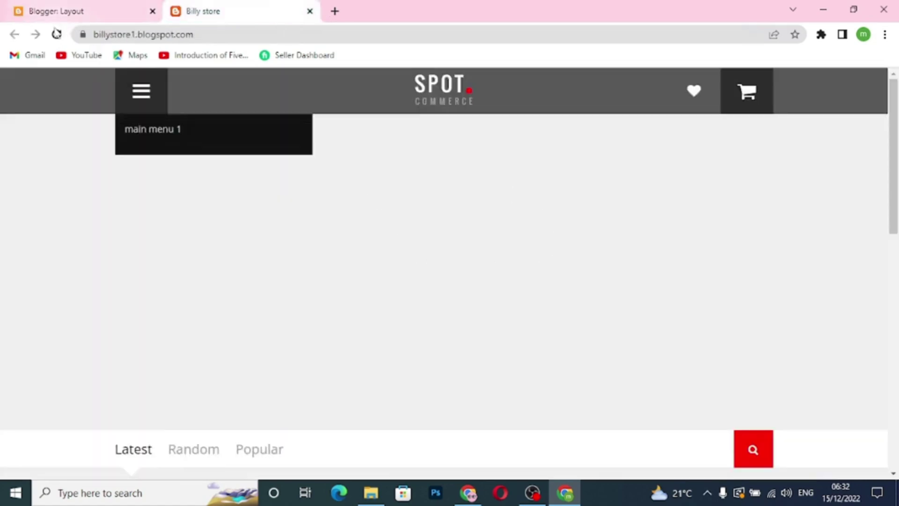
pyautogui.click(56, 34)
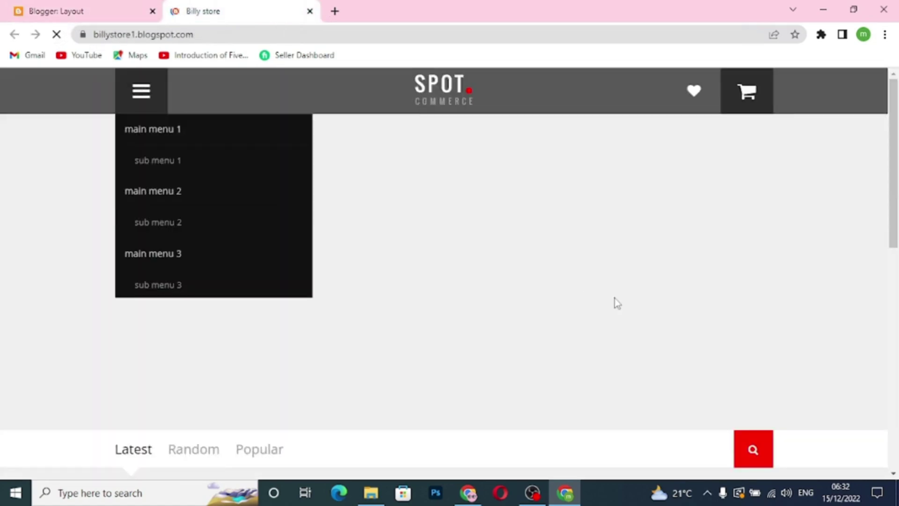
pyautogui.scroll(-5, 697, 298)
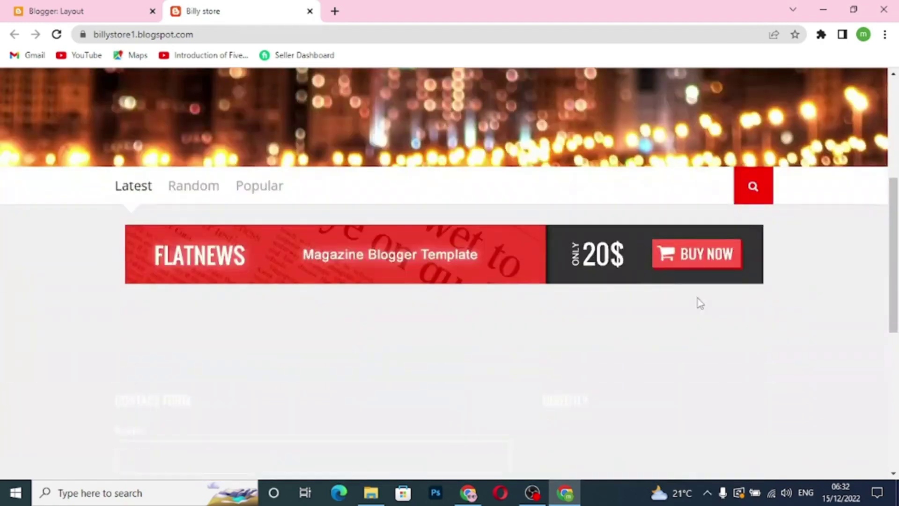
pyautogui.scroll(5, 697, 300)
pyautogui.scroll(-4, 697, 298)
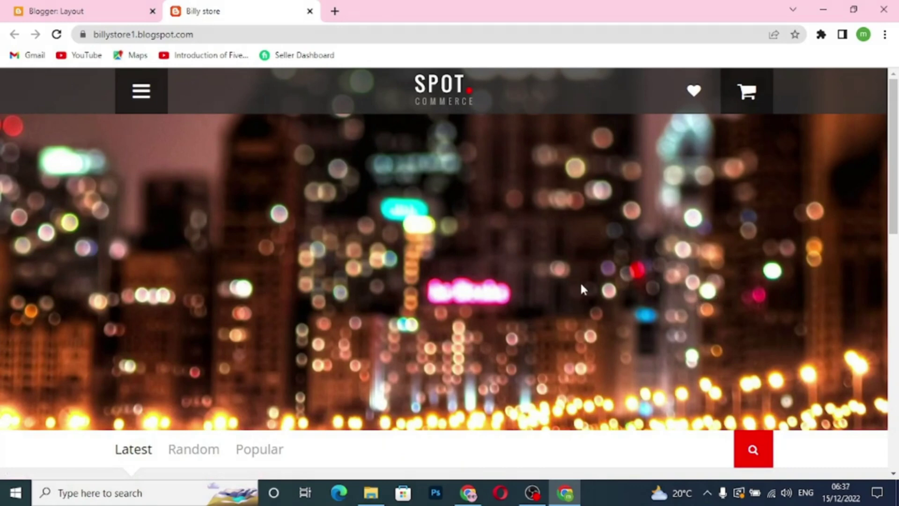
# Step: In the slider section's SCOTT SPORT T-SHIRT image gadget, upload slider-01.png from the slider folder on the computer
pyautogui.click(86, 19)
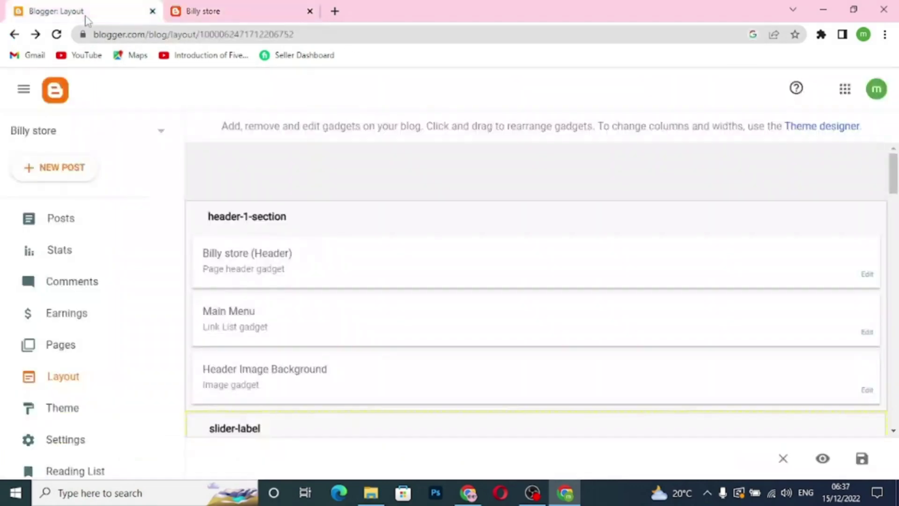
pyautogui.scroll(-5, 373, 425)
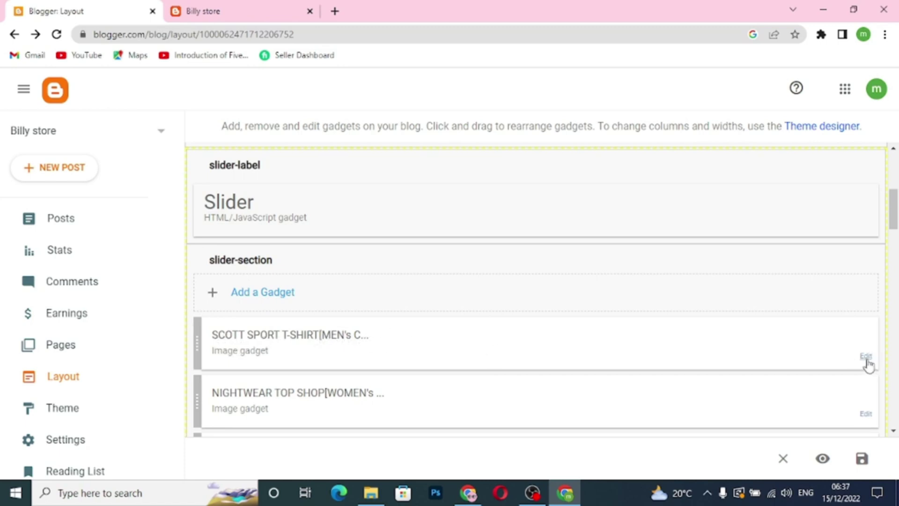
pyautogui.click(866, 358)
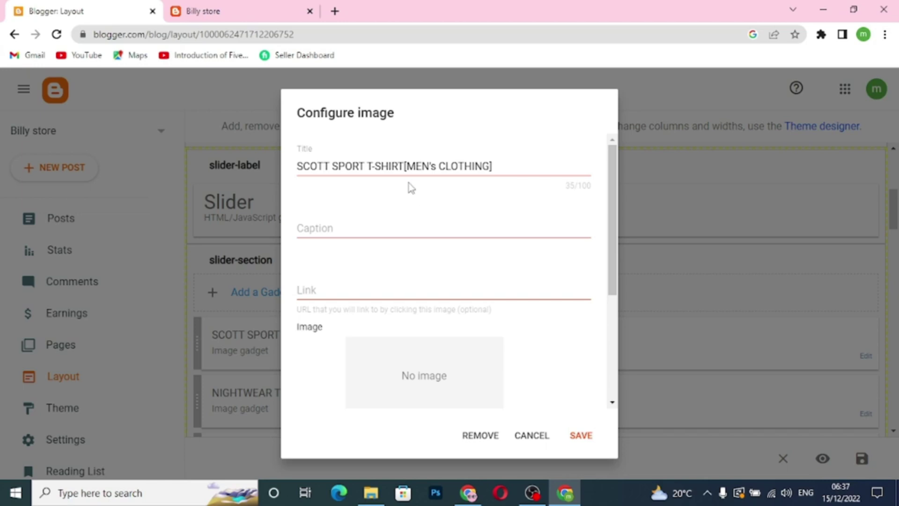
pyautogui.scroll(-4, 377, 314)
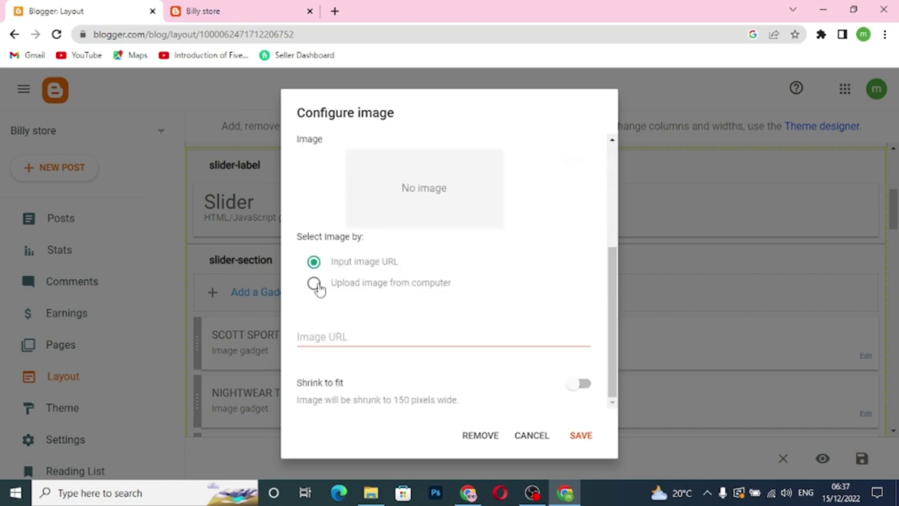
pyautogui.click(319, 286)
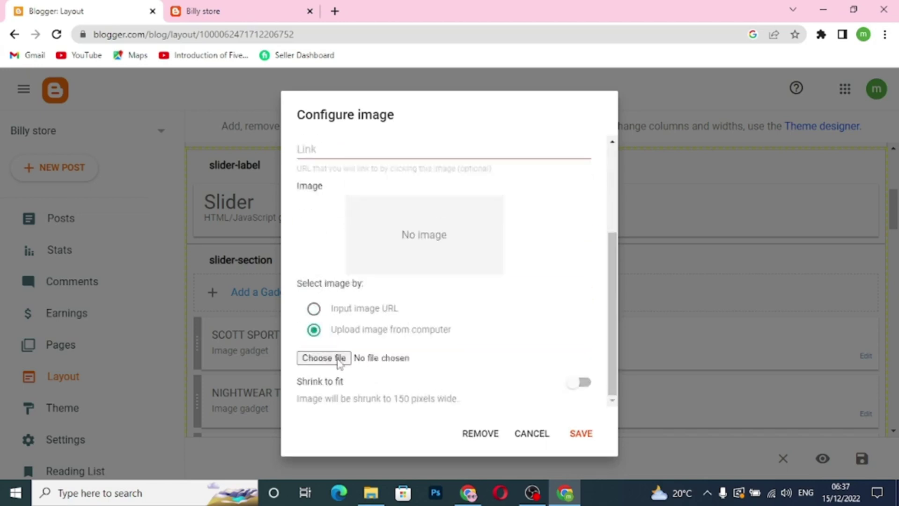
pyautogui.click(323, 358)
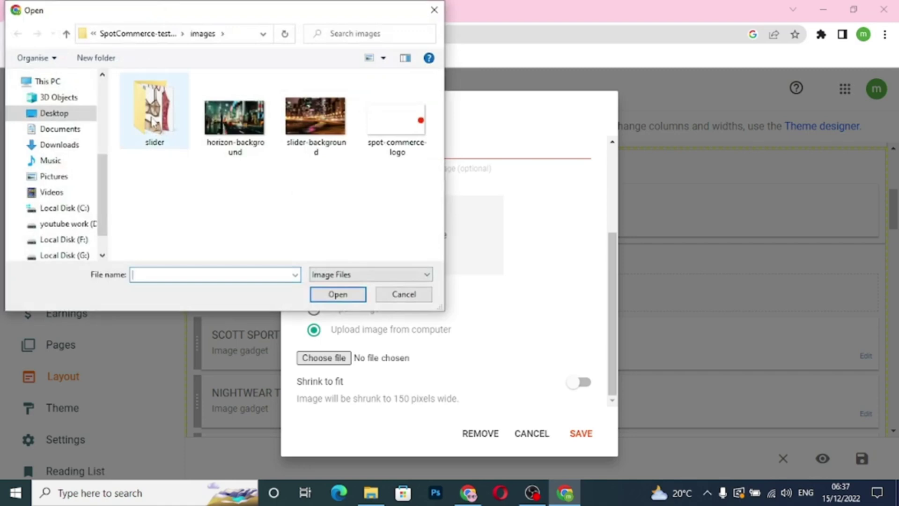
pyautogui.click(152, 122)
pyautogui.doubleClick(153, 123)
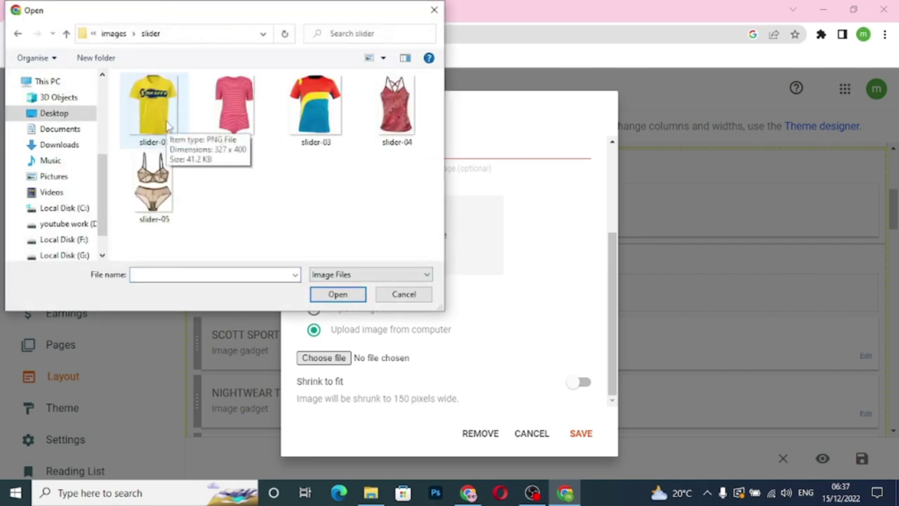
pyautogui.click(173, 129)
pyautogui.click(339, 295)
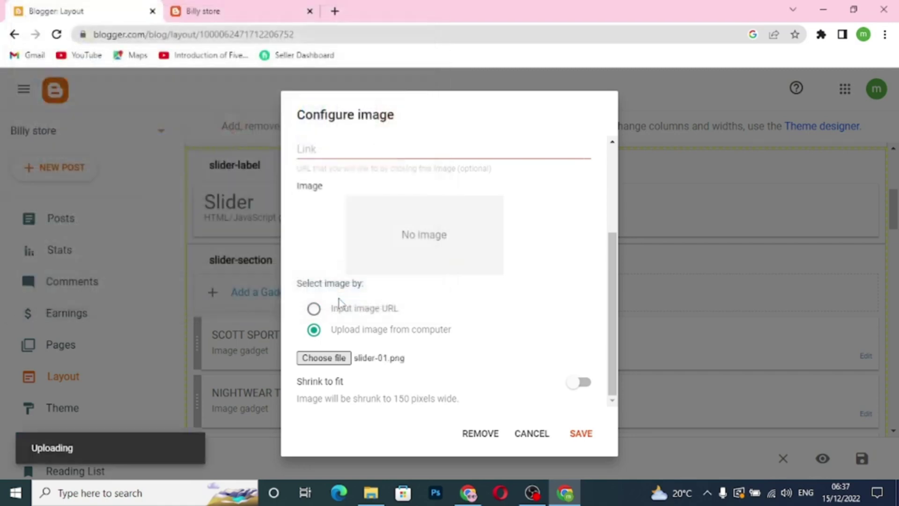
# Step: Change the bracketed part of the SCOTT SPORT T-SHIRT gadget's title to "men t-shirt"
pyautogui.moveTo(408, 164); pyautogui.dragTo(489, 164)
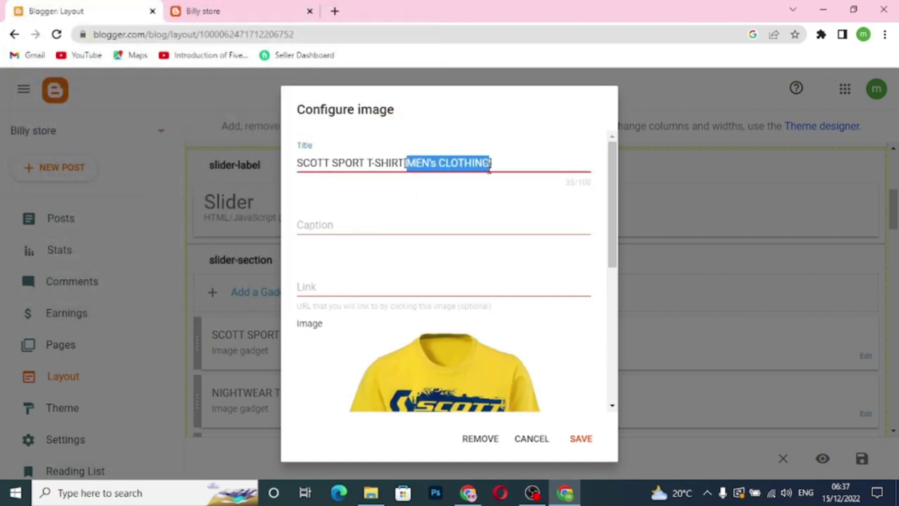
pyautogui.press('BackSpace')
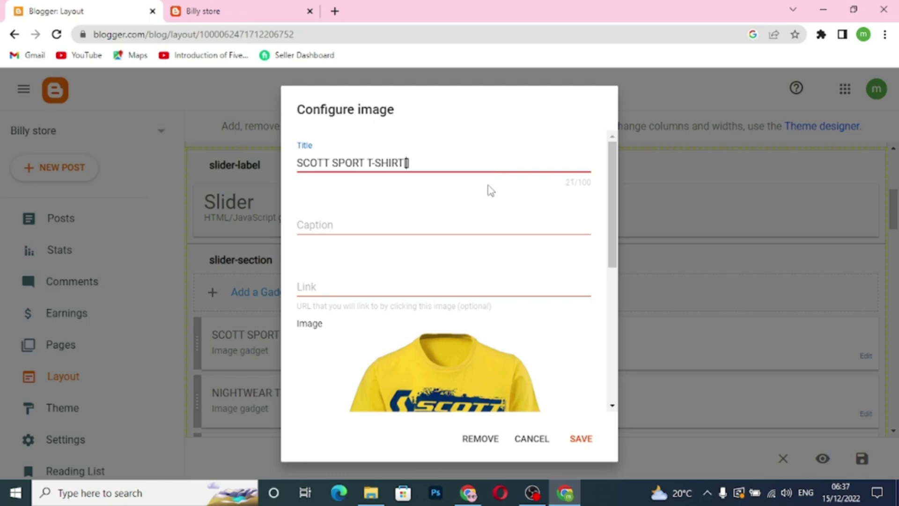
pyautogui.write('men t-shirt')
# Step: Caption the slide "yellow color american T shirt", leave its link empty, and save the image gadget
pyautogui.click(383, 227)
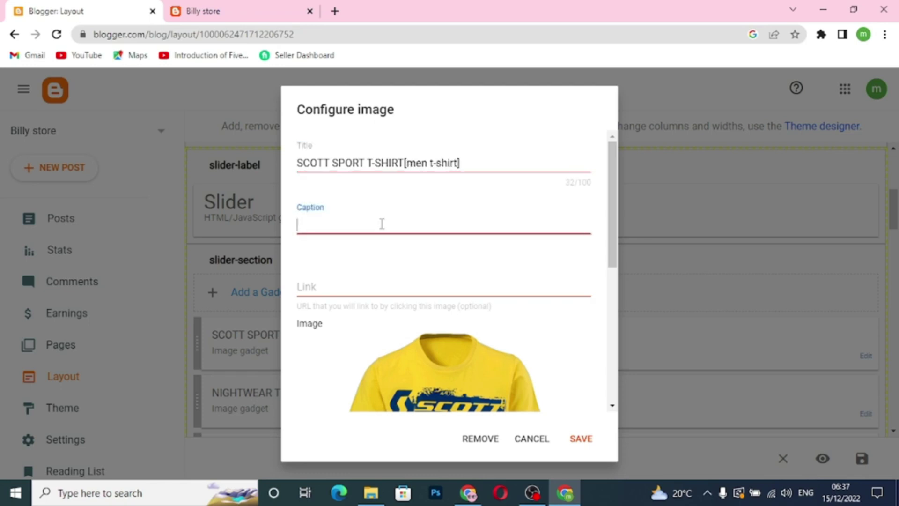
pyautogui.write('yellow color american T shirt')
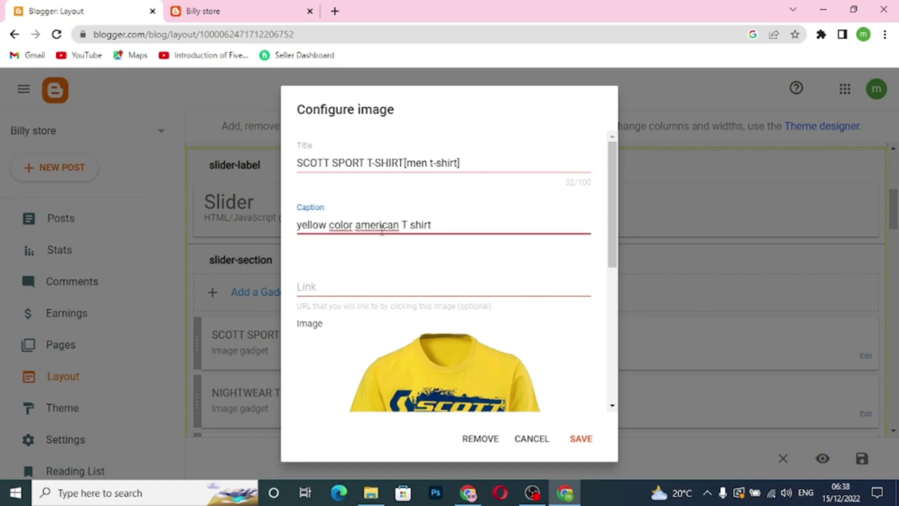
pyautogui.click(333, 288)
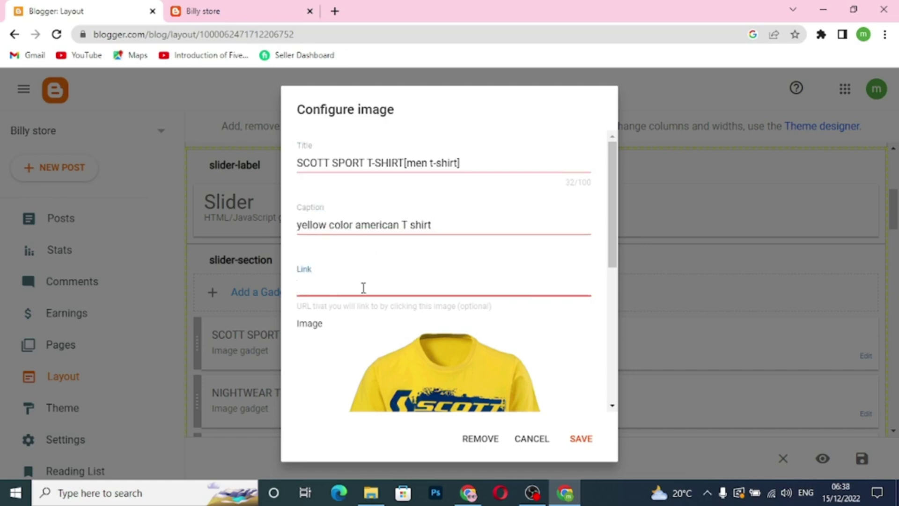
pyautogui.scroll(-4, 396, 283)
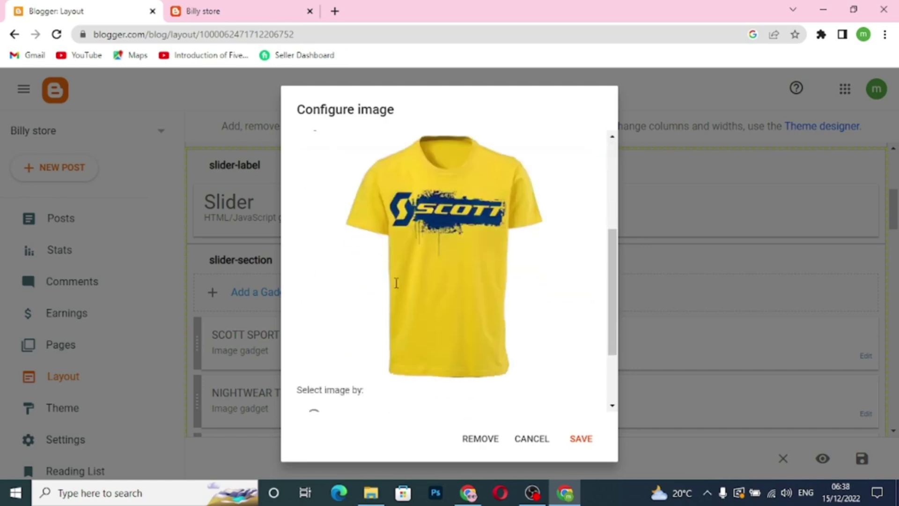
pyautogui.scroll(-2, 396, 287)
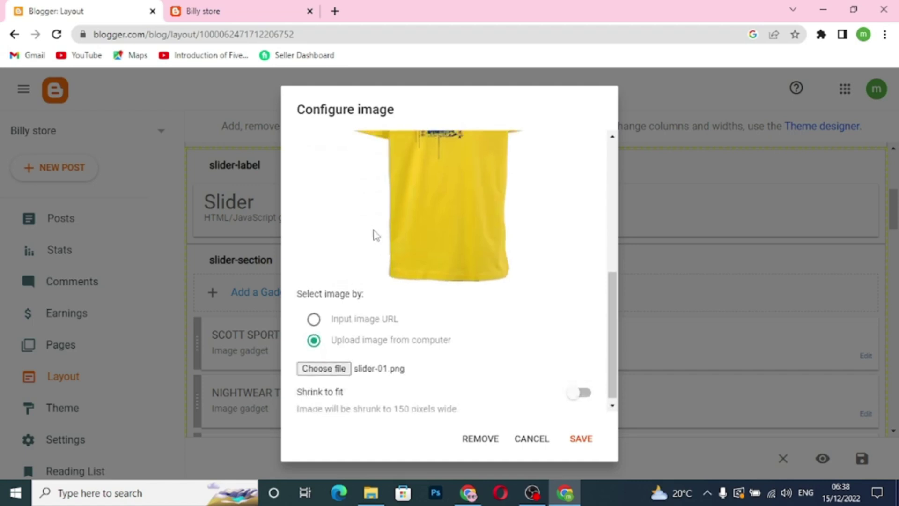
pyautogui.scroll(3, 360, 210)
pyautogui.scroll(-2, 462, 412)
pyautogui.scroll(-1, 461, 412)
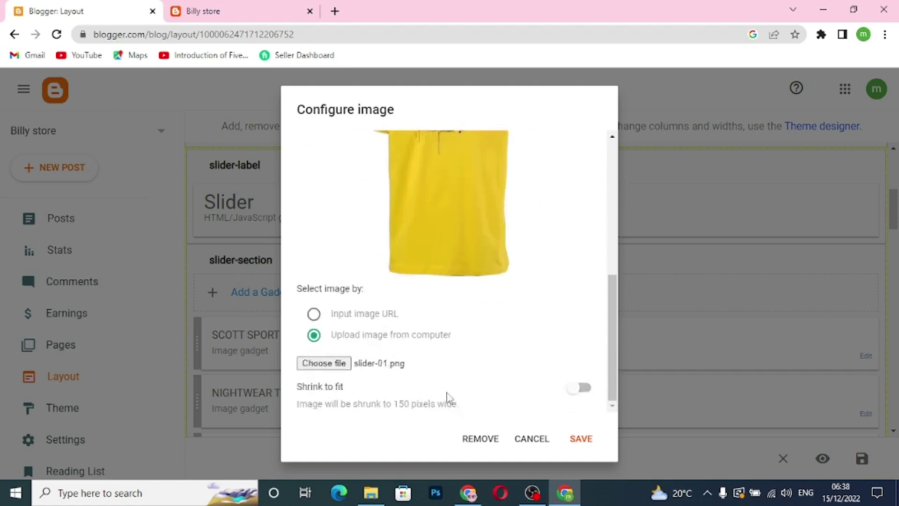
pyautogui.click(580, 440)
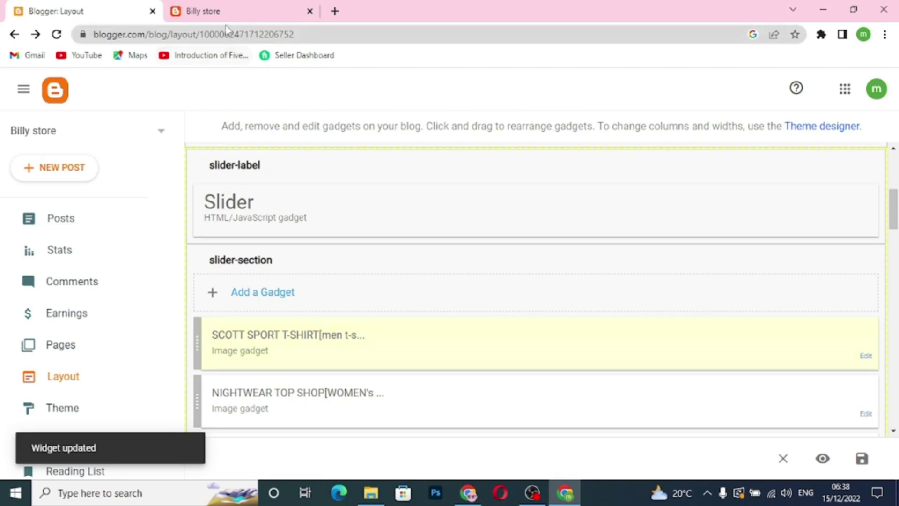
# Step: Reload the Billy store page to check the SCOTT SPORT T-SHIRT slide, and return to the blog's layout page
pyautogui.click(228, 15)
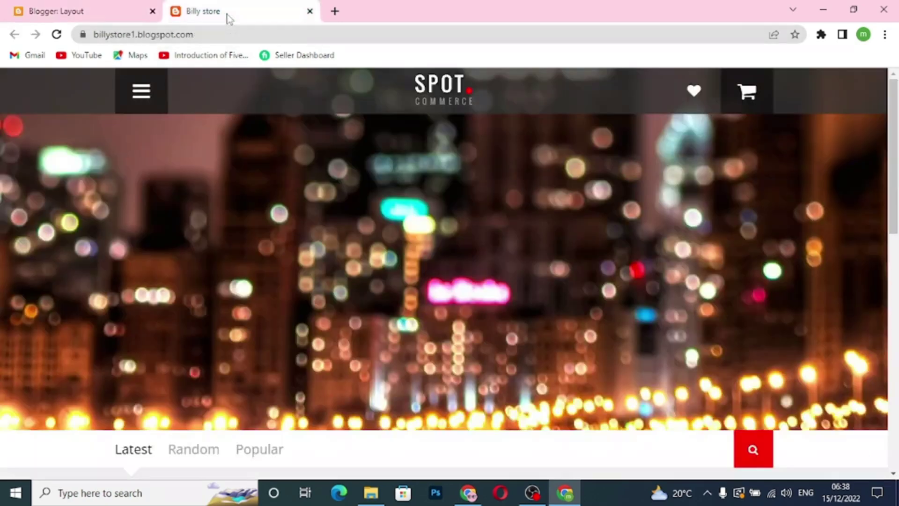
pyautogui.click(56, 35)
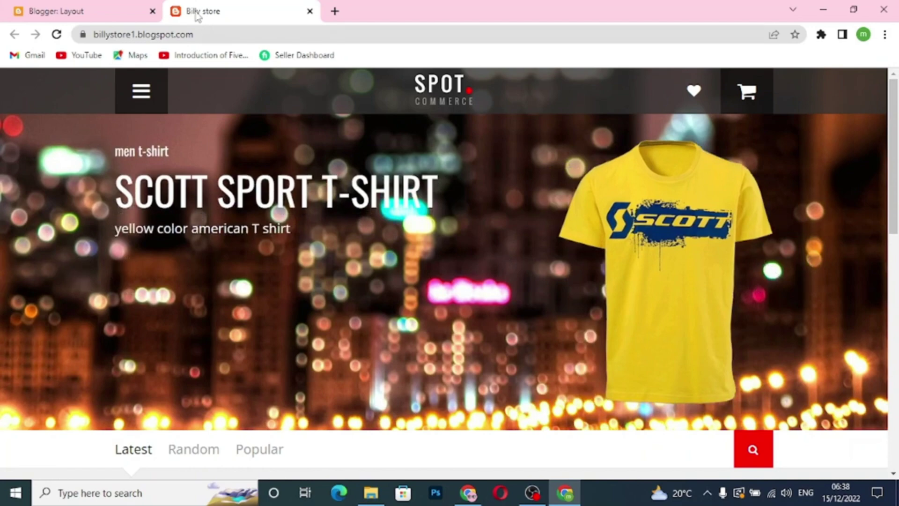
pyautogui.click(84, 11)
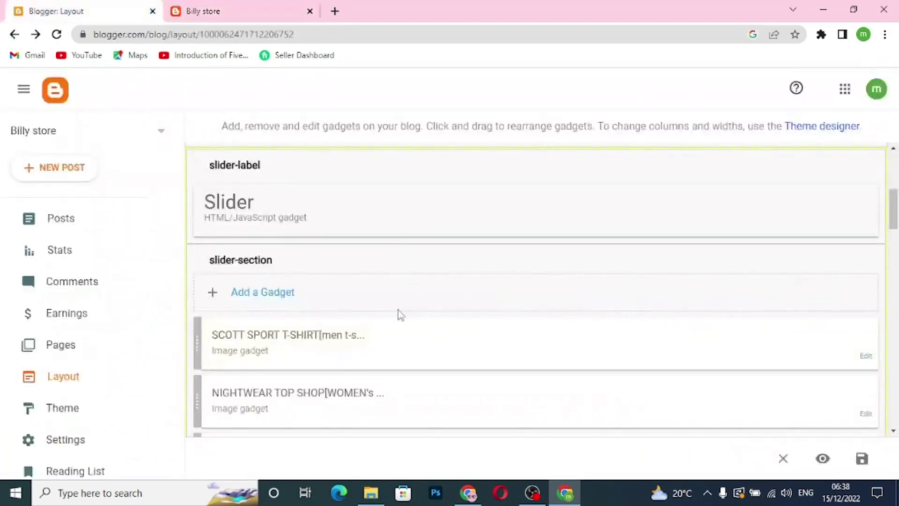
pyautogui.scroll(-3, 431, 345)
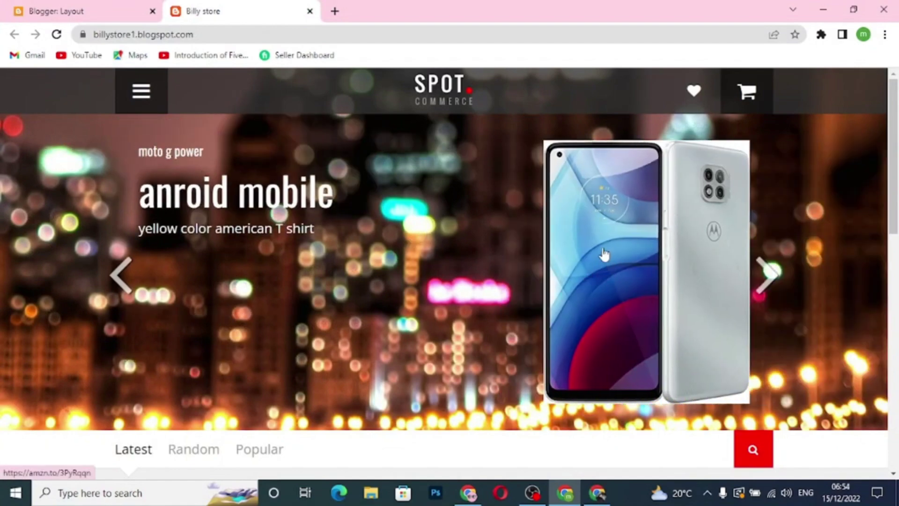
# Step: Follow the anroid mobile slide's link, review the Moto G Power page on Amazon, and go back to the store page
pyautogui.click(604, 253)
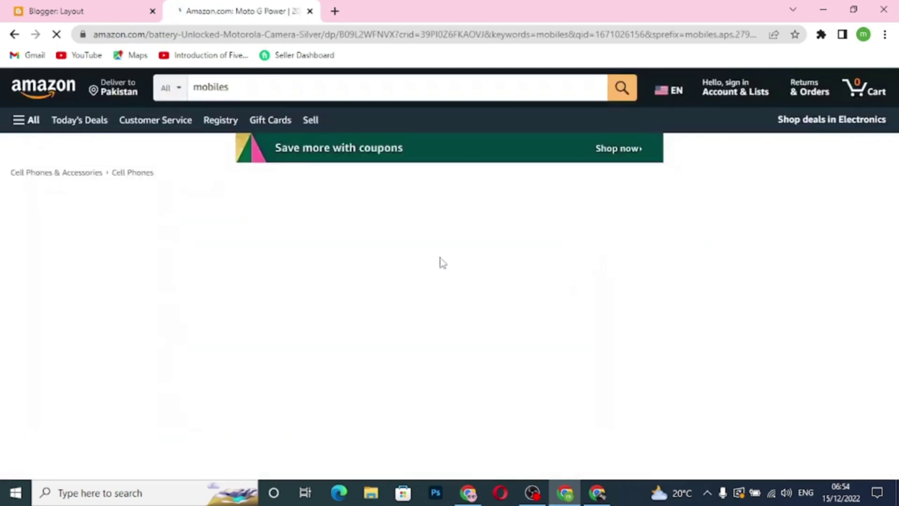
pyautogui.scroll(-5, 439, 257)
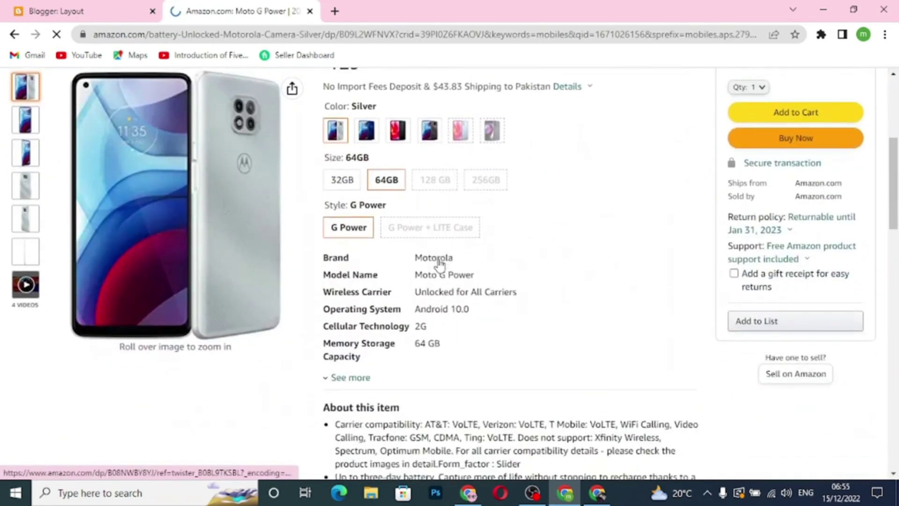
pyautogui.scroll(5, 438, 258)
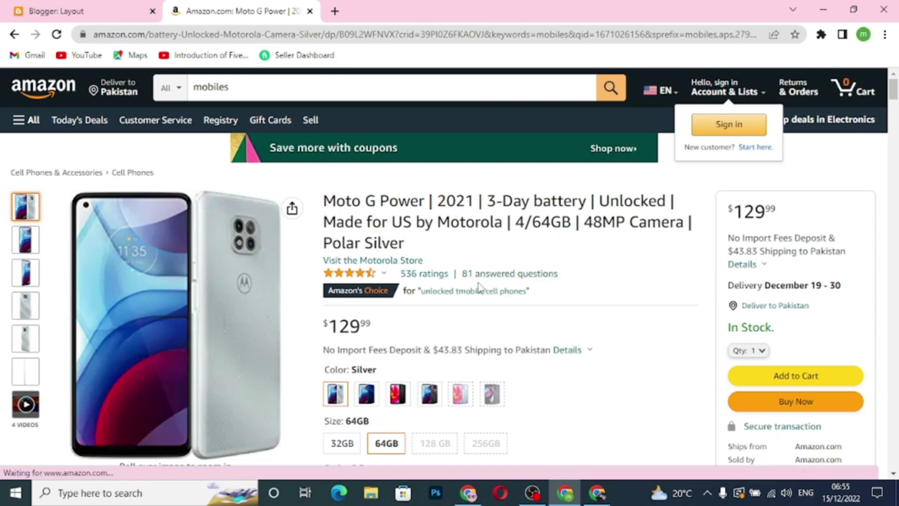
pyautogui.click(101, 22)
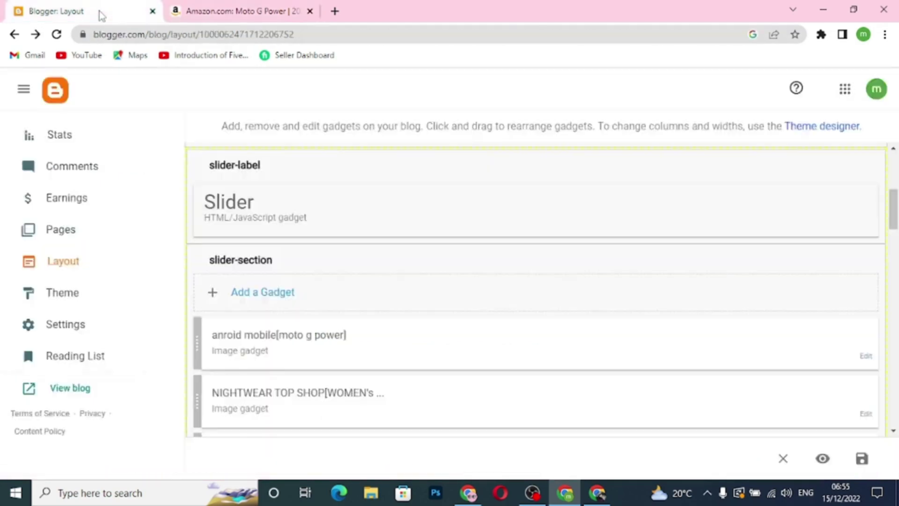
pyautogui.click(249, 14)
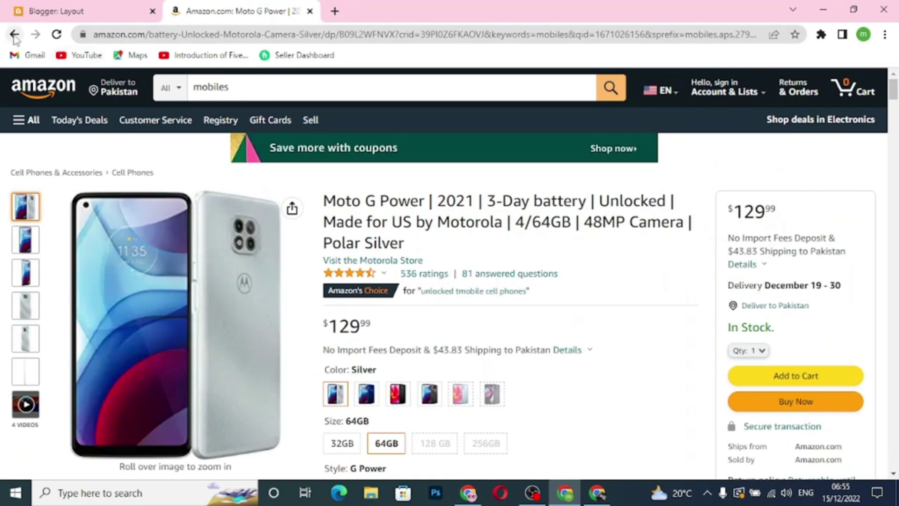
pyautogui.click(15, 35)
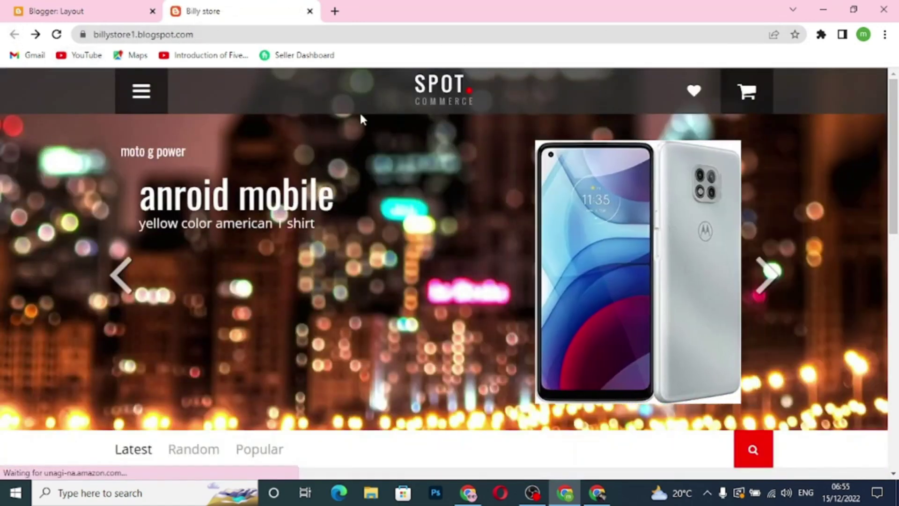
# Step: Switch to the browser window with the Amazon Associates account, go back to the mobiles results, and open the Simple Mobile BLU View 2 product
pyautogui.click(595, 493)
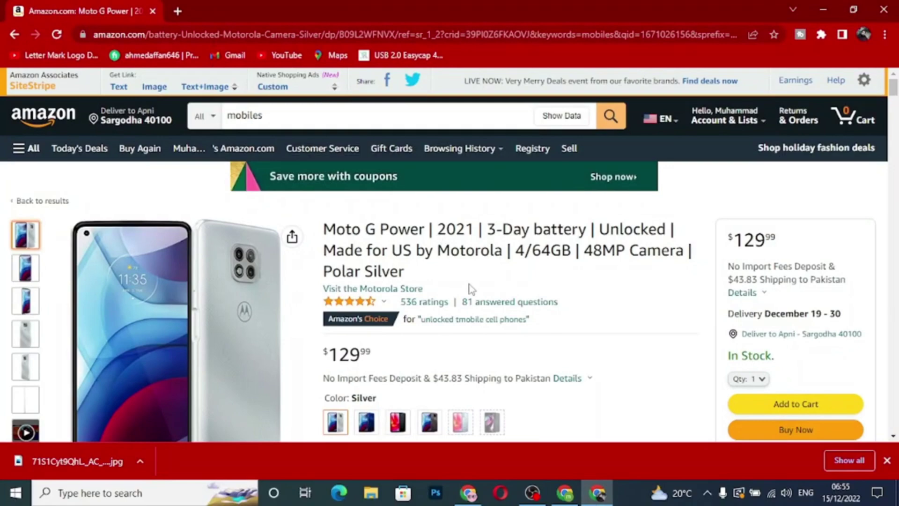
pyautogui.scroll(-3, 470, 288)
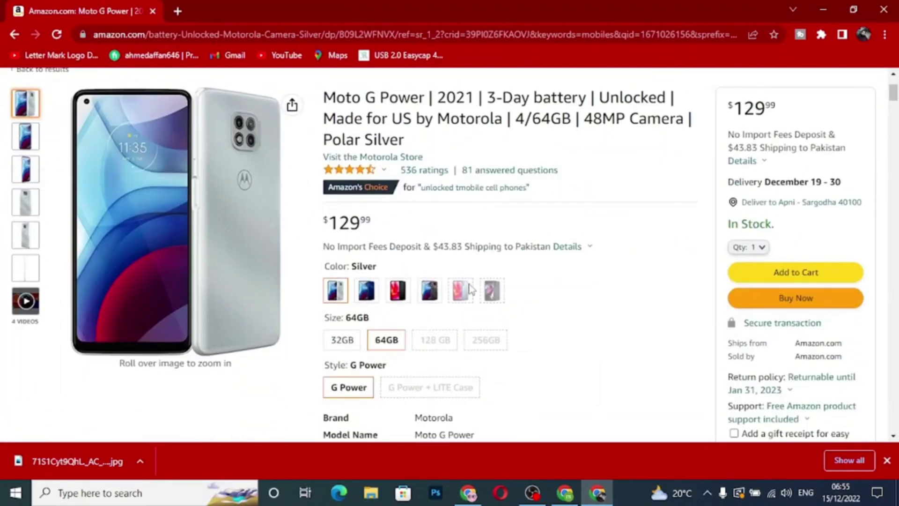
pyautogui.scroll(3, 412, 388)
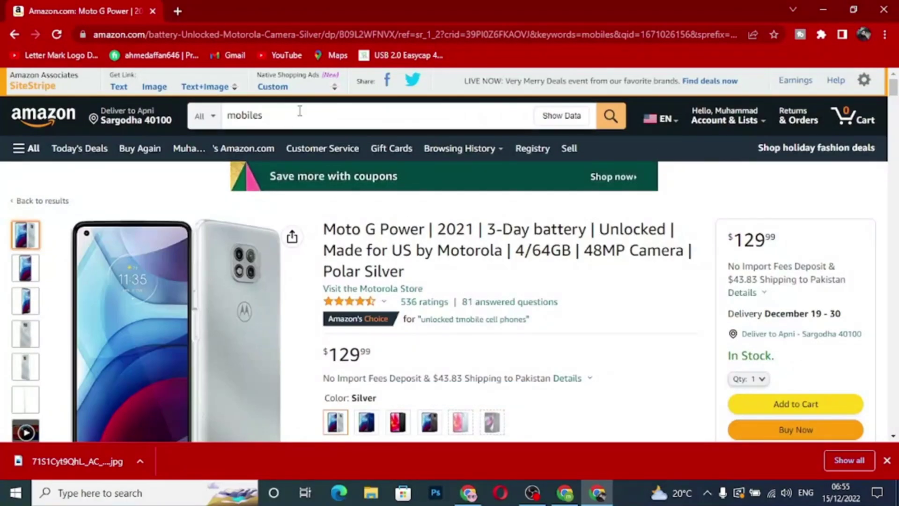
pyautogui.click(299, 112)
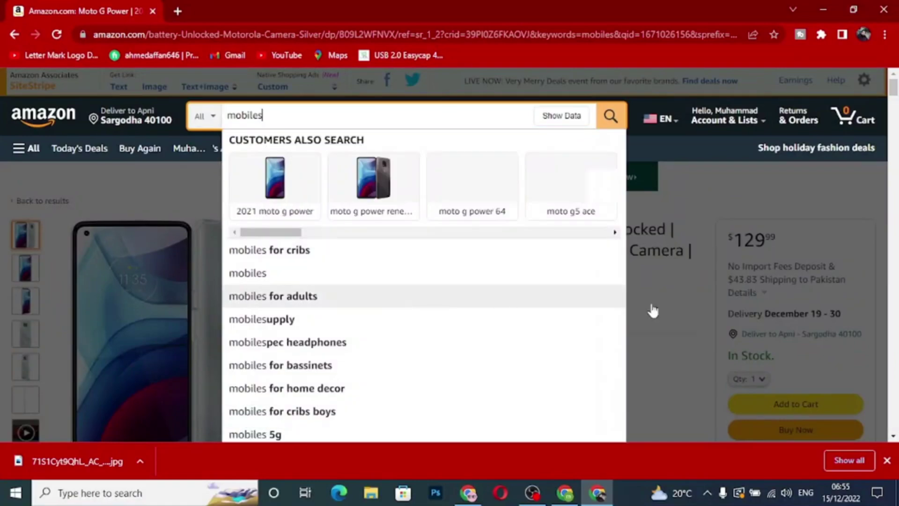
pyautogui.click(652, 284)
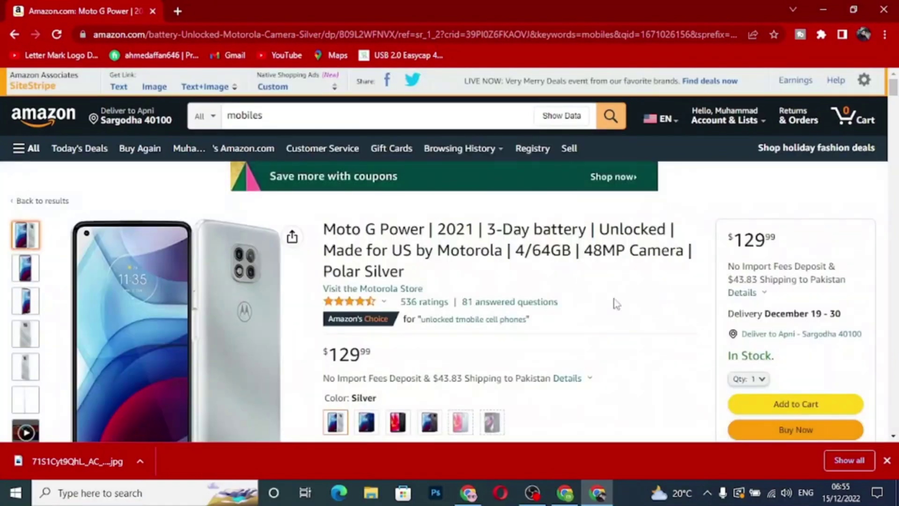
pyautogui.click(14, 36)
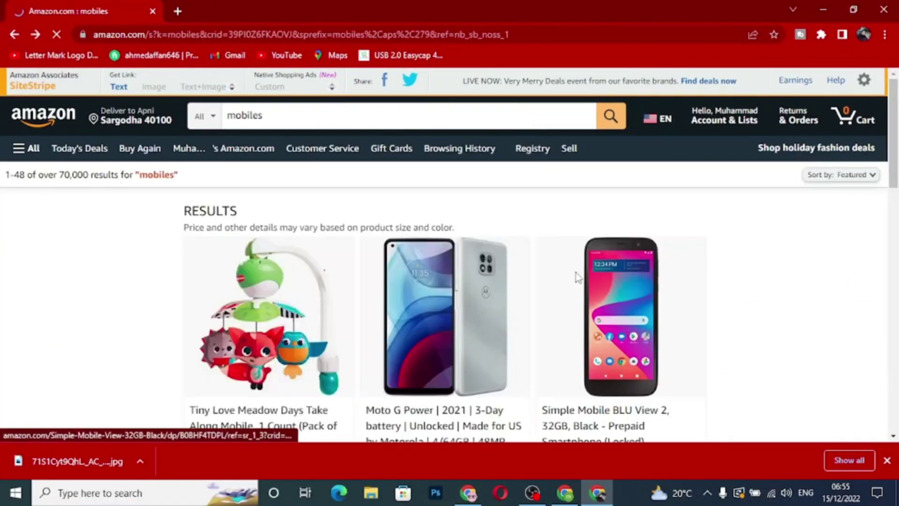
pyautogui.scroll(-4, 574, 267)
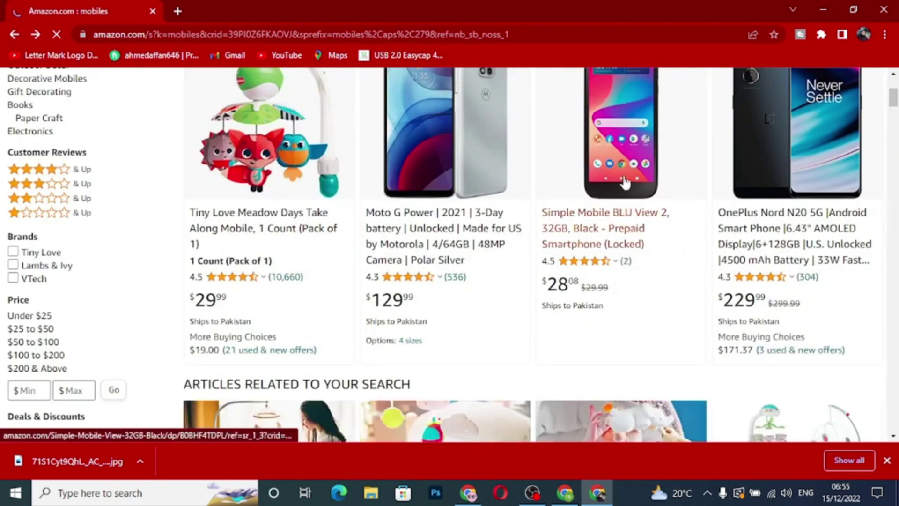
pyautogui.click(623, 162)
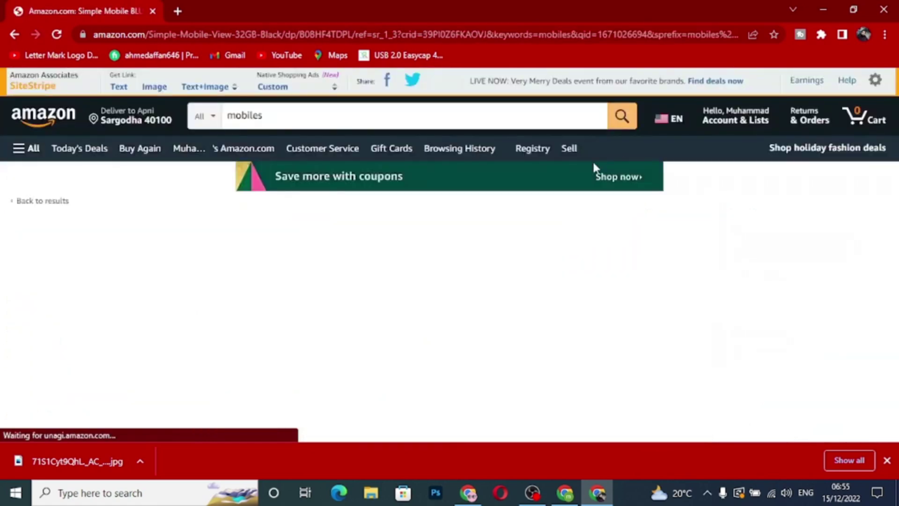
# Step: Open the enlarged photo viewer for the BLU View 2, browse its pictures, and return to the main front photo
pyautogui.scroll(-3, 308, 258)
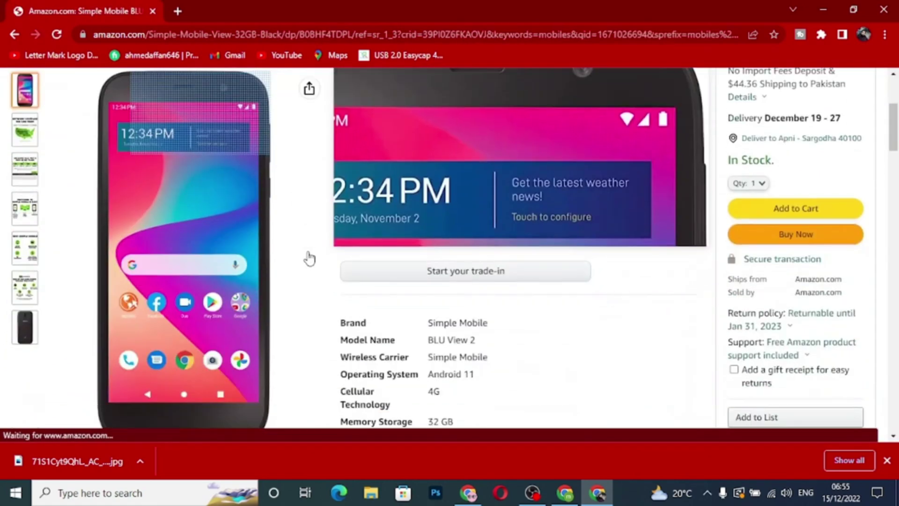
pyautogui.rightClick(208, 227)
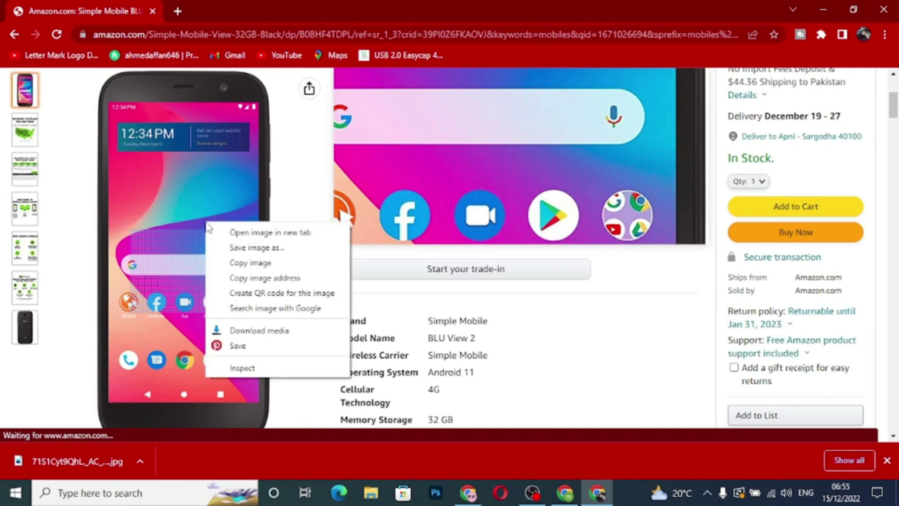
pyautogui.click(191, 213)
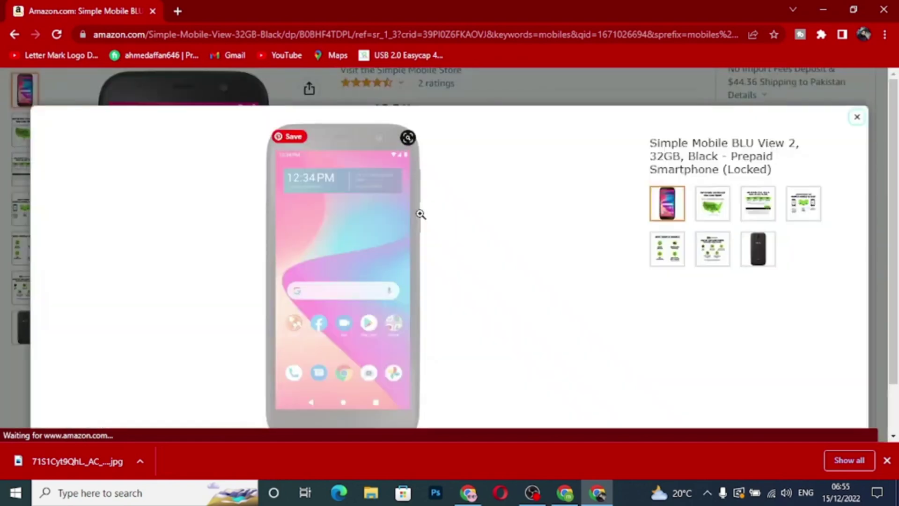
pyautogui.click(727, 219)
pyautogui.click(759, 213)
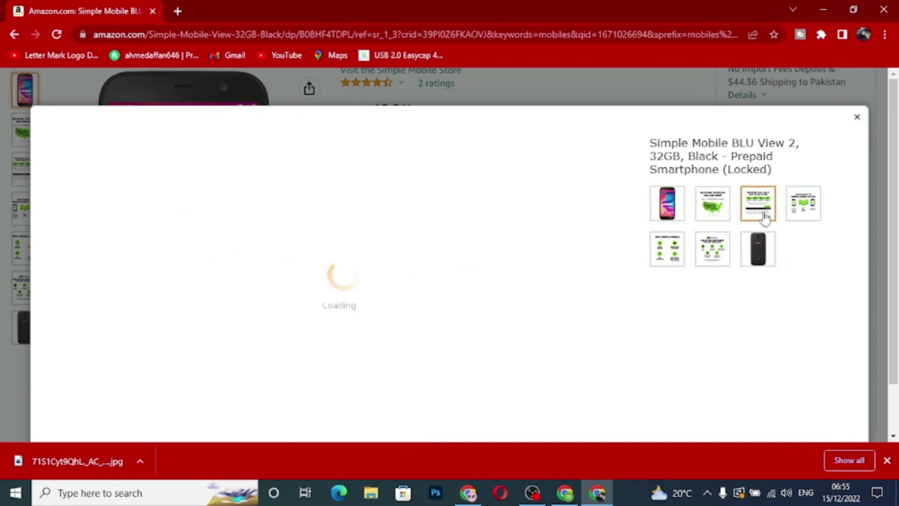
pyautogui.click(804, 215)
pyautogui.click(667, 205)
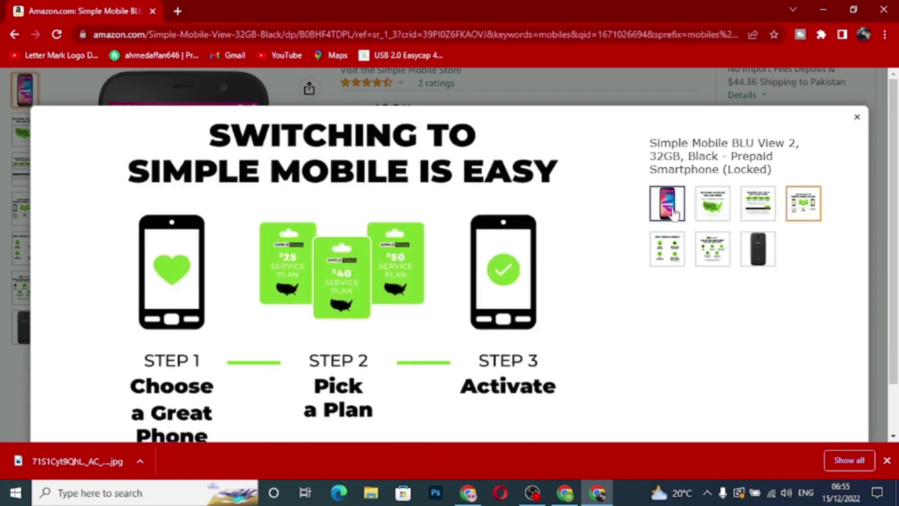
# Step: Save the main front photo of the phone to Downloads as 614MpQ2+ODL._AC_SL1500_ in JPEG format, and close the photo viewer
pyautogui.rightClick(320, 232)
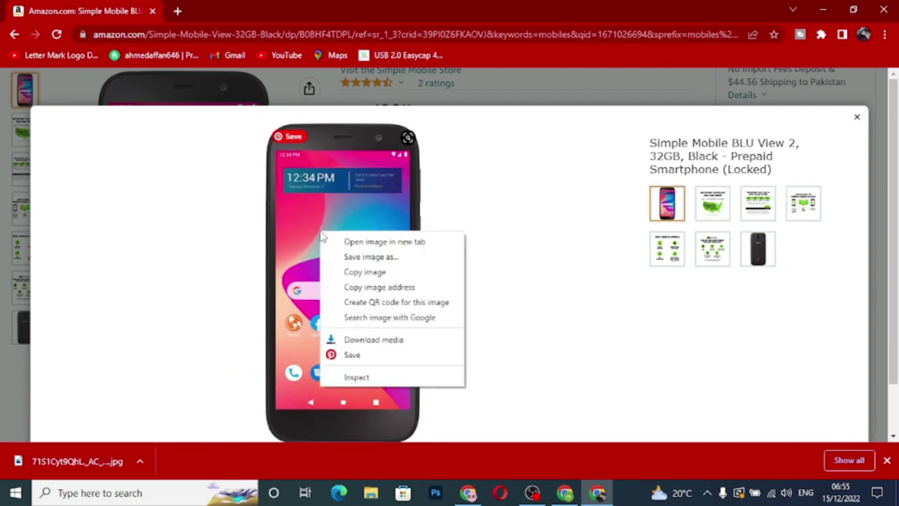
pyautogui.click(370, 257)
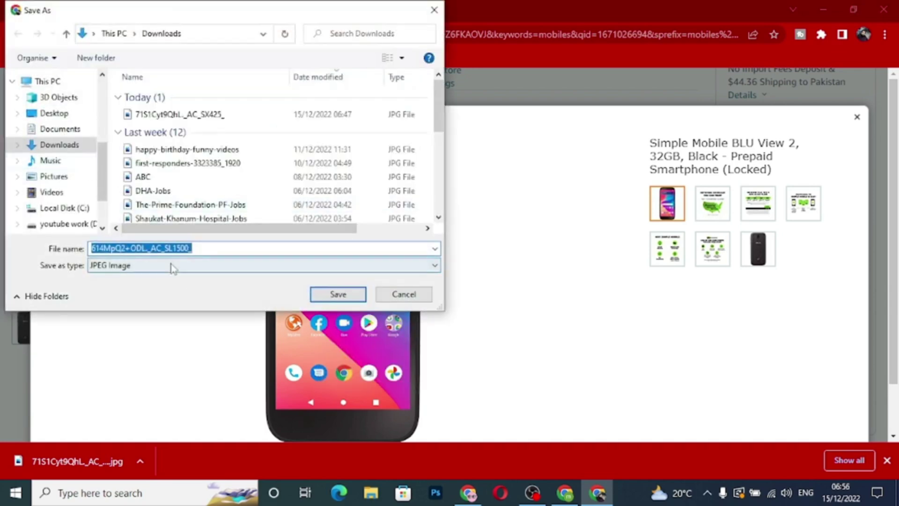
pyautogui.click(334, 296)
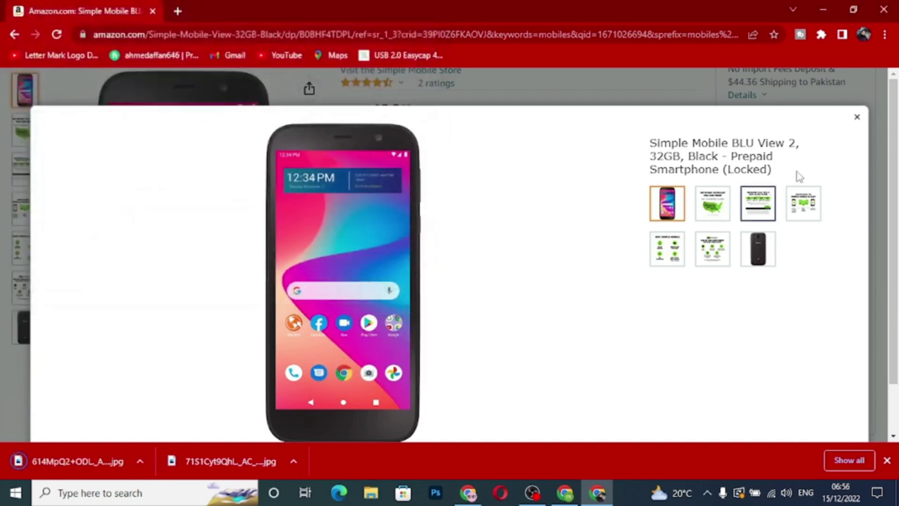
pyautogui.click(857, 117)
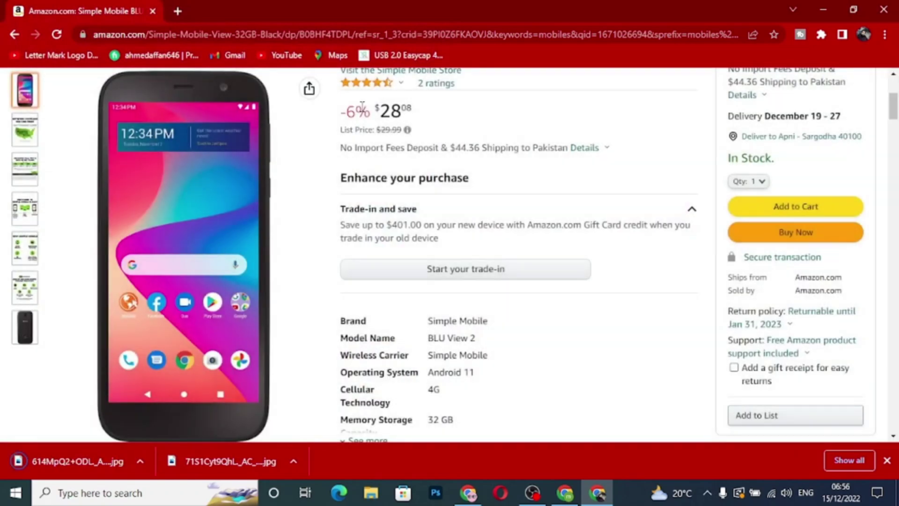
pyautogui.scroll(5, 353, 126)
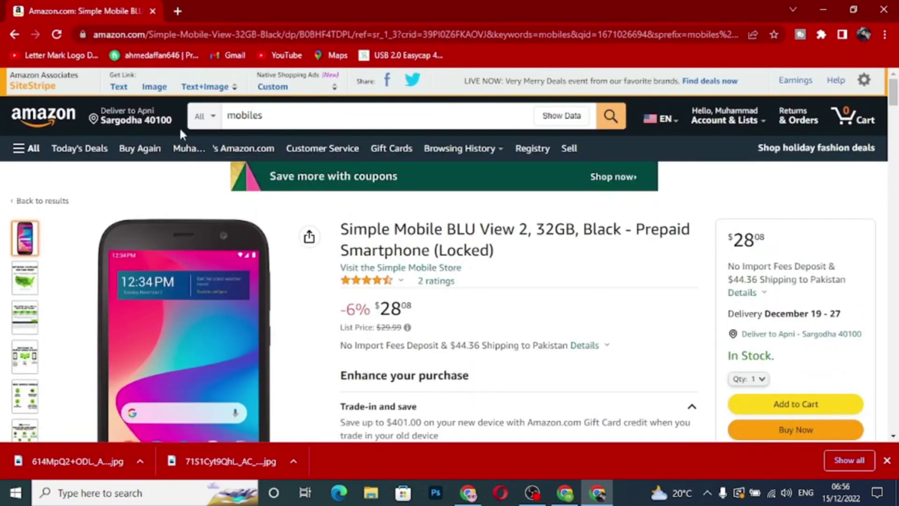
pyautogui.click(123, 88)
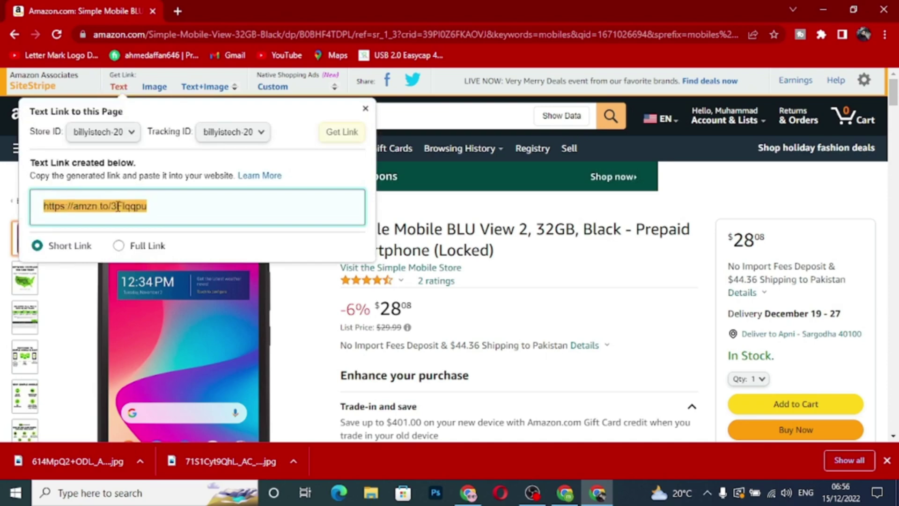
pyautogui.rightClick(118, 206)
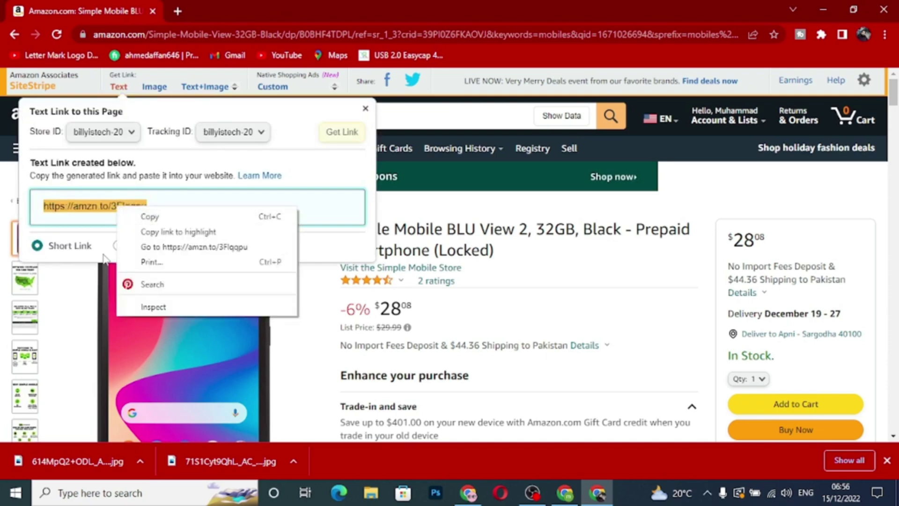
pyautogui.click(94, 270)
pyautogui.click(93, 270)
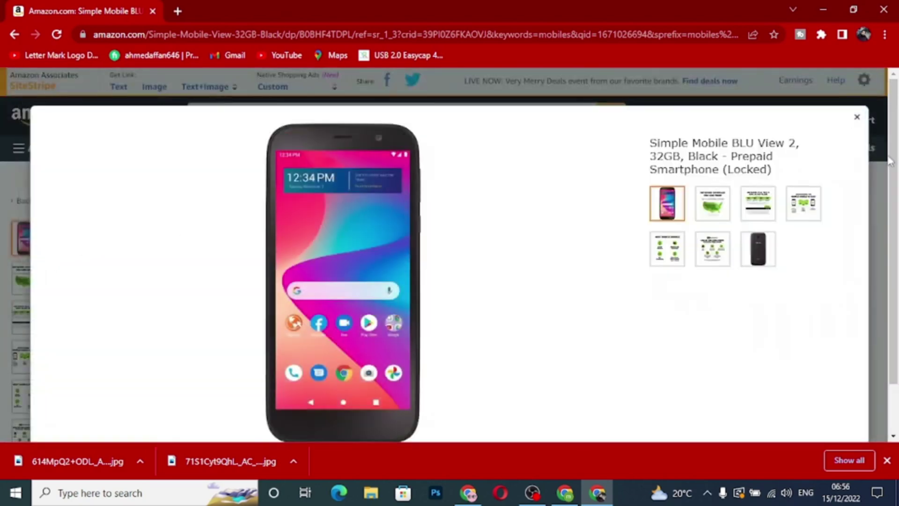
pyautogui.click(849, 120)
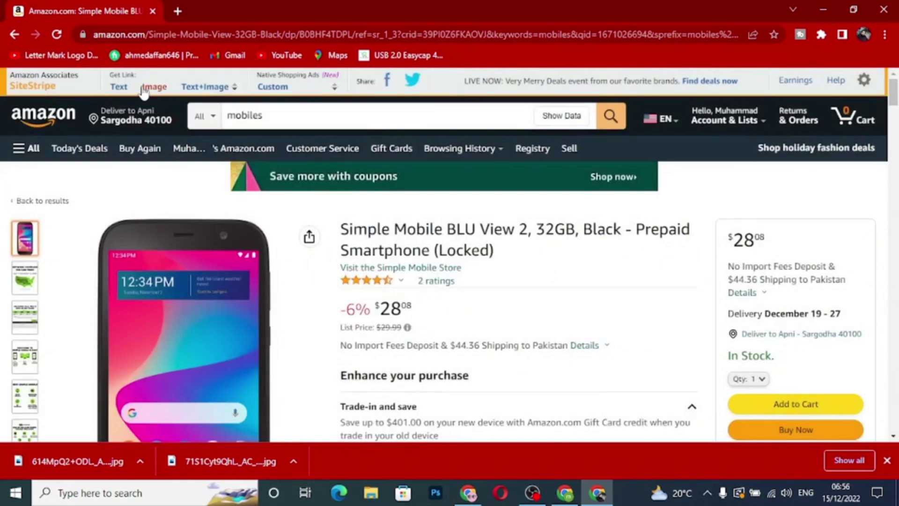
# Step: Generate a short SiteStripe text link for the BLU View 2, copy it, and return to the Blogger layout page
pyautogui.click(122, 90)
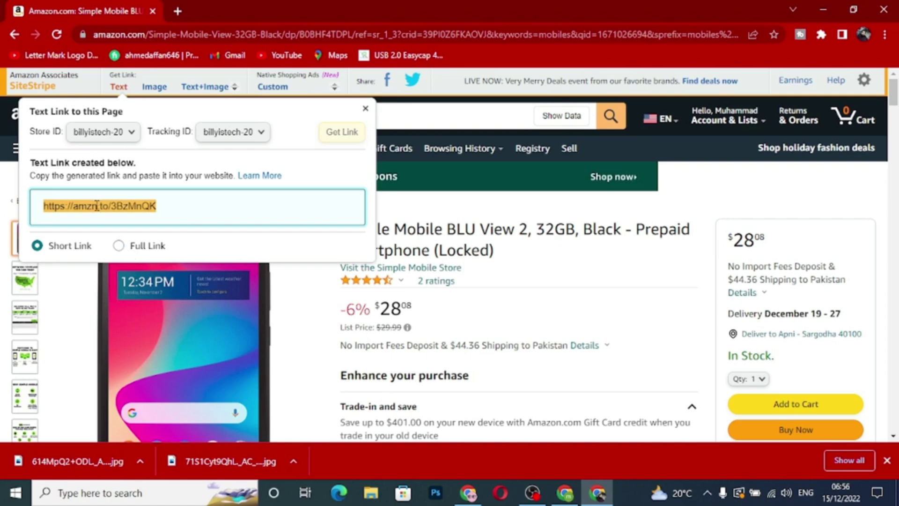
pyautogui.rightClick(108, 206)
pyautogui.click(115, 216)
pyautogui.click(564, 496)
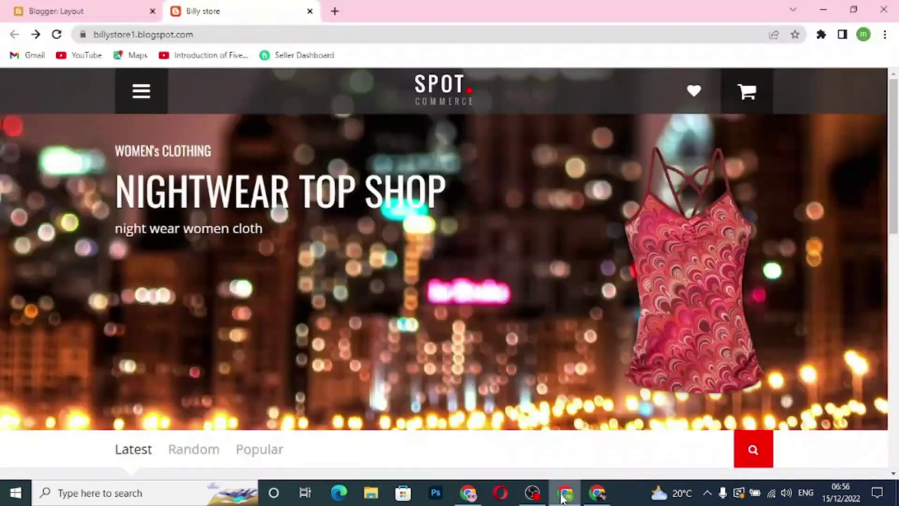
pyautogui.click(98, 14)
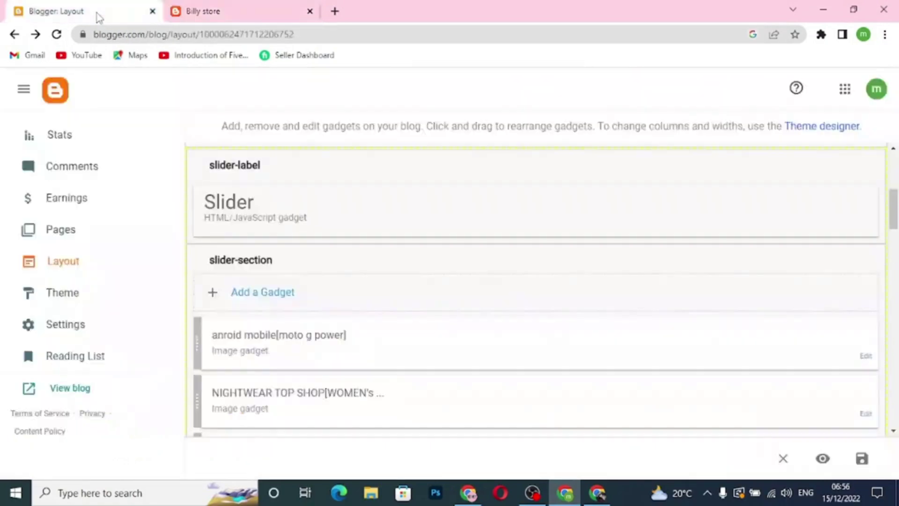
# Step: Close the Amazon text-link popup, then in Blogger open the NIGHTWEAR TOP SHOP slider gadget and replace its bracketed title text with "simple mobile blu"
pyautogui.click(598, 494)
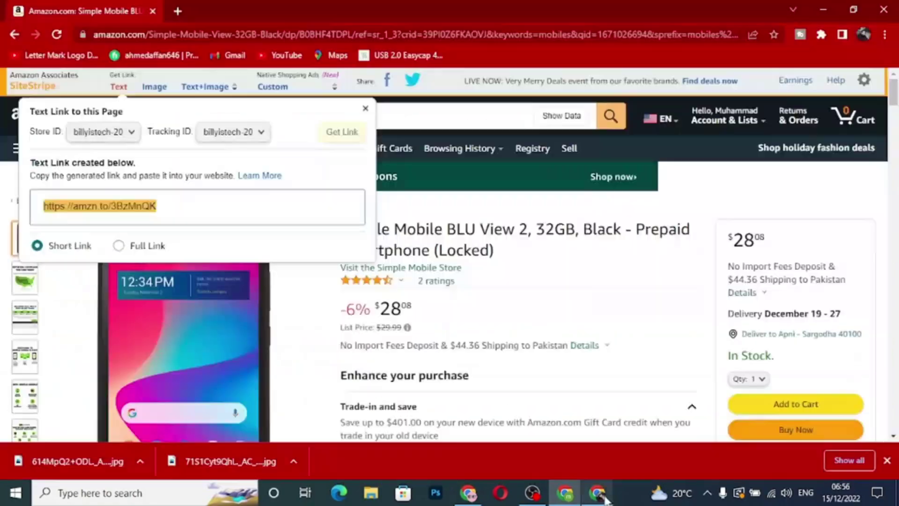
pyautogui.click(542, 305)
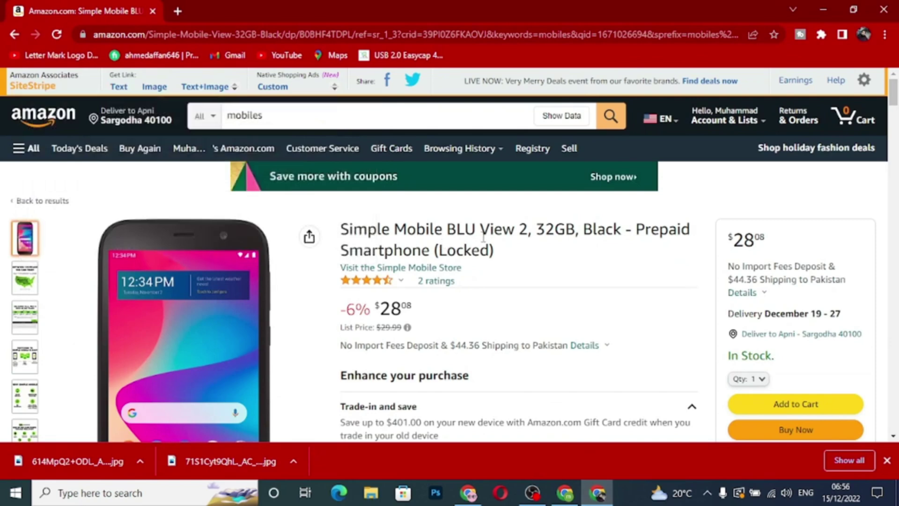
pyautogui.click(566, 493)
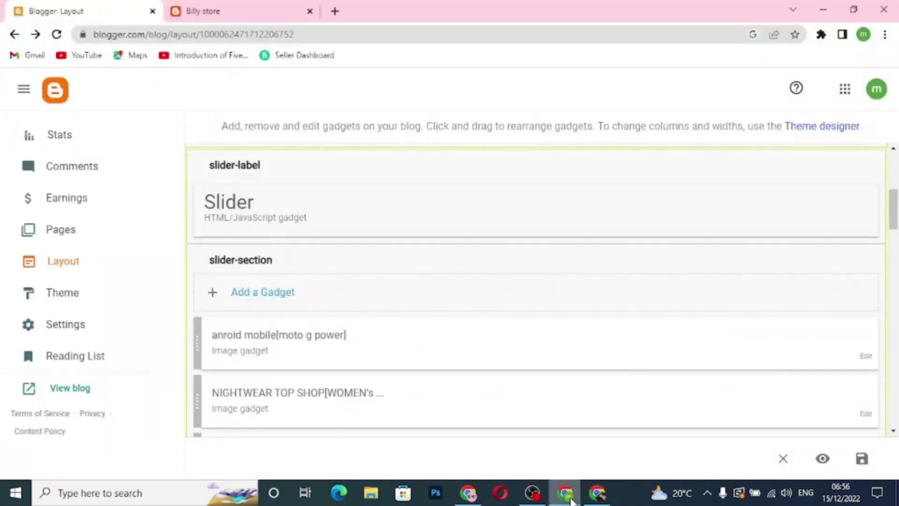
pyautogui.scroll(-2, 374, 345)
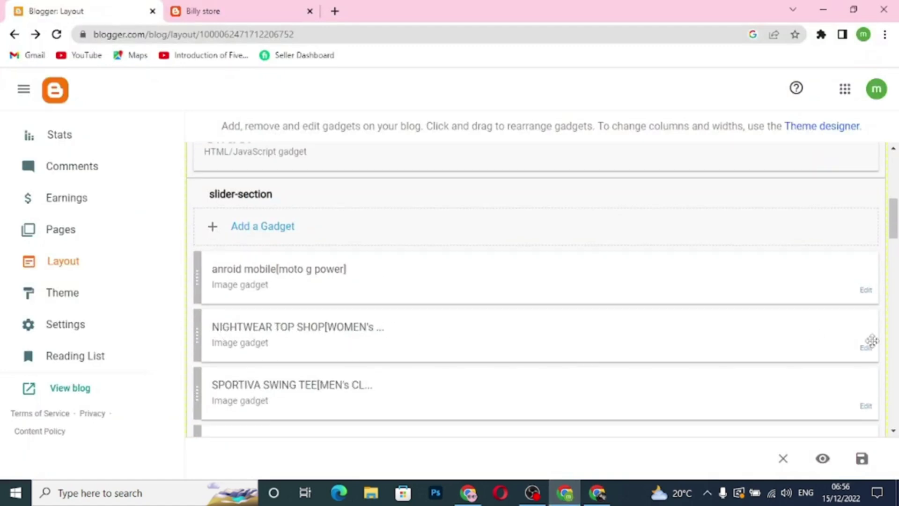
pyautogui.click(866, 349)
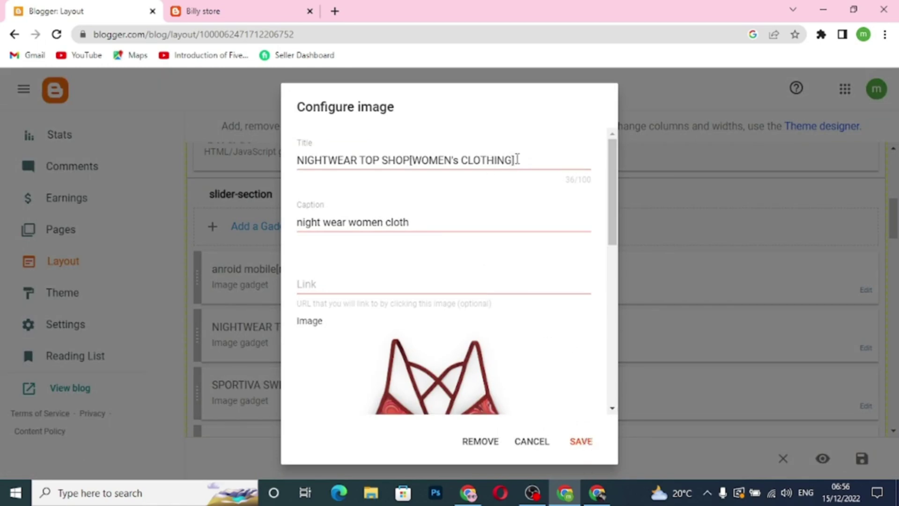
pyautogui.moveTo(411, 160); pyautogui.dragTo(511, 160)
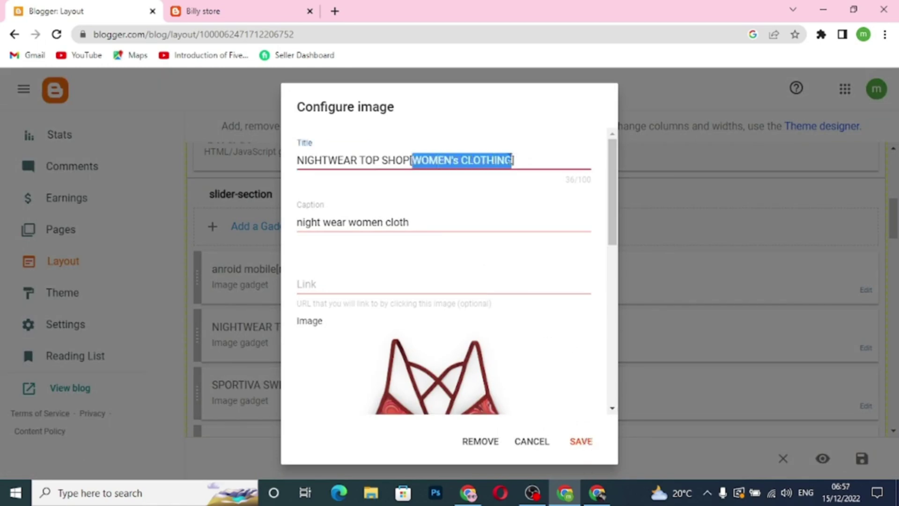
pyautogui.write('simple mobile')
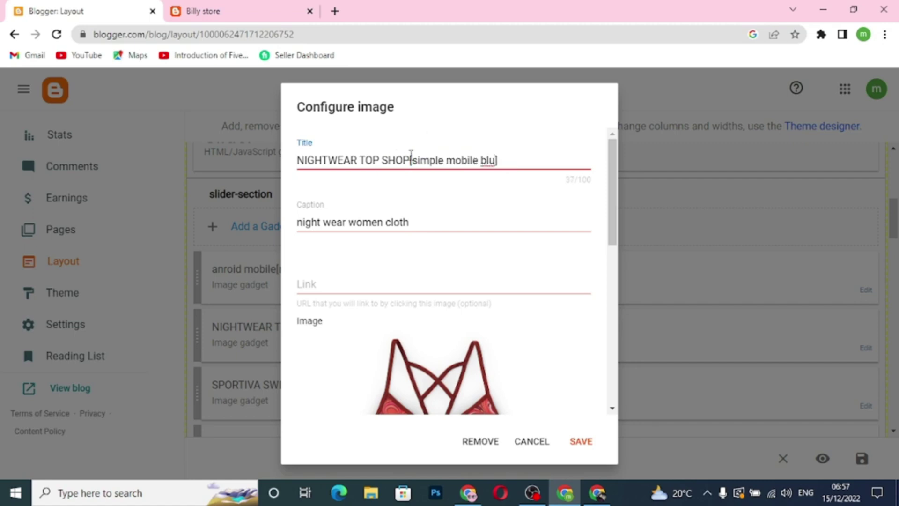
# Step: Replace "NIGHTWEAR TOP SHOP" in the gadget title with "Prepaid Smartphone (Locked)", copied from the Amazon product name
pyautogui.moveTo(409, 160); pyautogui.dragTo(296, 160)
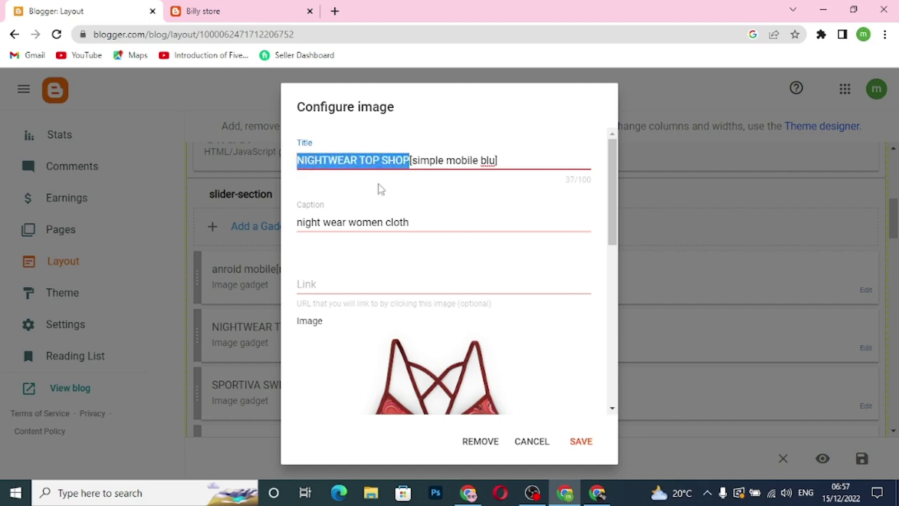
pyautogui.click(594, 494)
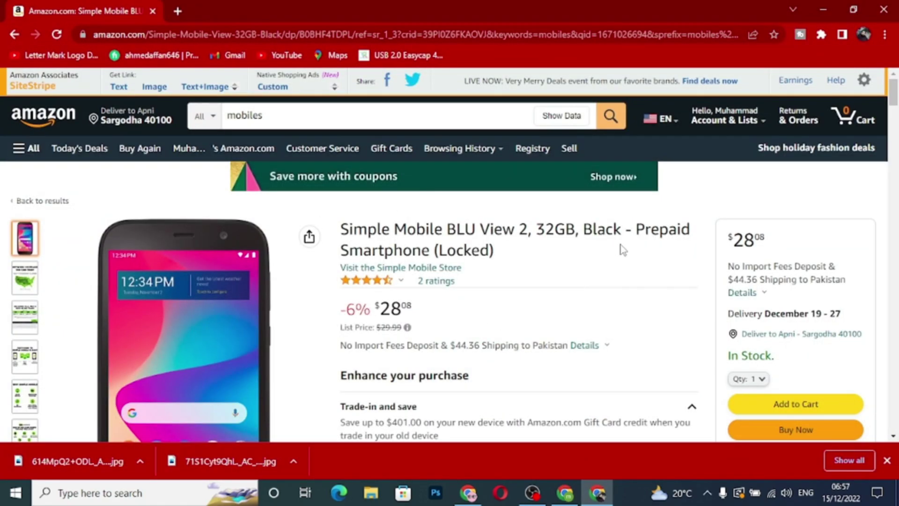
pyautogui.moveTo(636, 229); pyautogui.dragTo(498, 253)
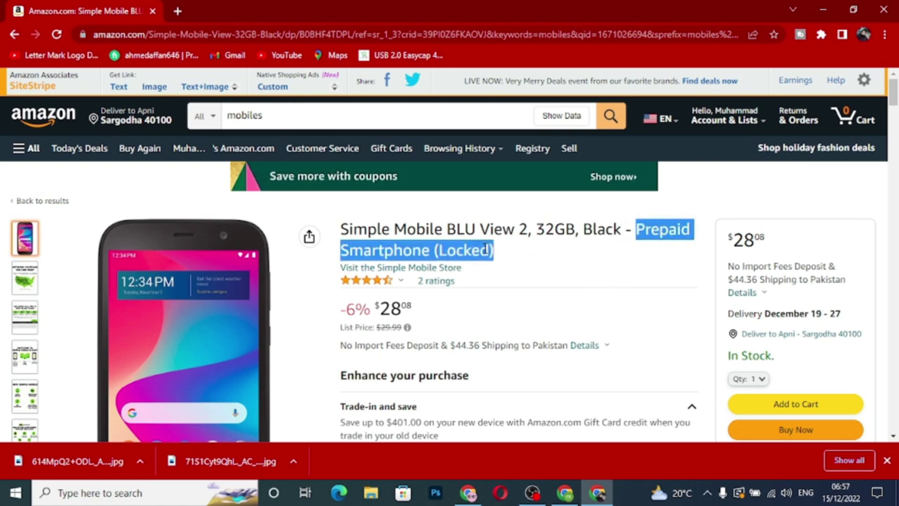
pyautogui.rightClick(485, 250)
pyautogui.click(511, 259)
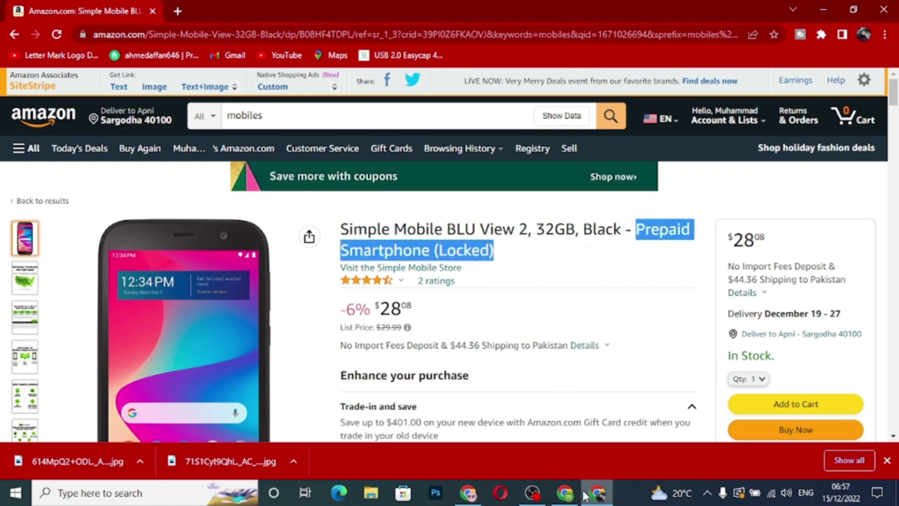
pyautogui.click(572, 501)
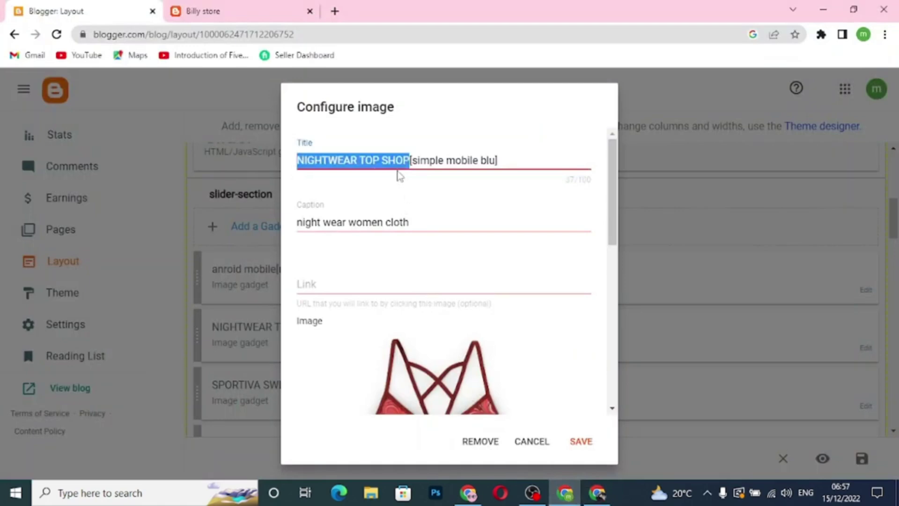
pyautogui.hotkey('ctrl', 'v')
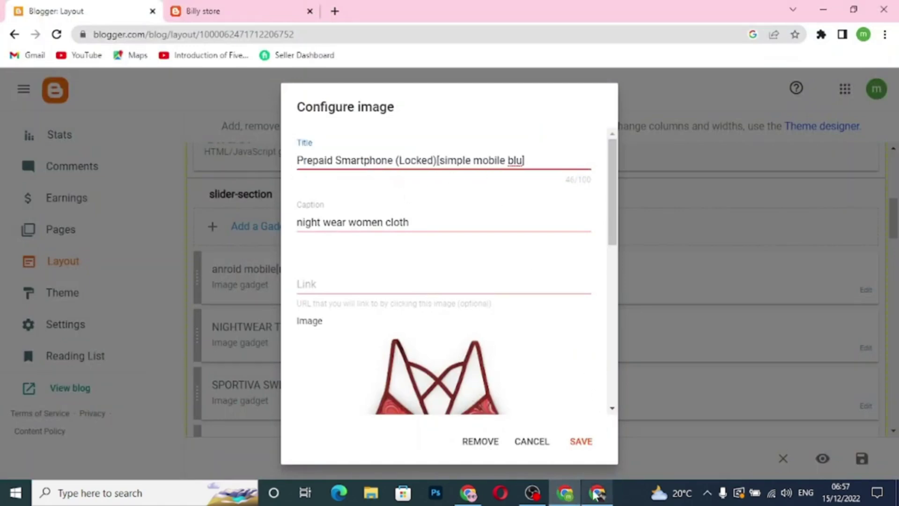
# Step: Replace the bracketed part of the gadget title with "Simple Mobile BLU View 2, 32GB, Black", copied from the Amazon product page
pyautogui.click(595, 494)
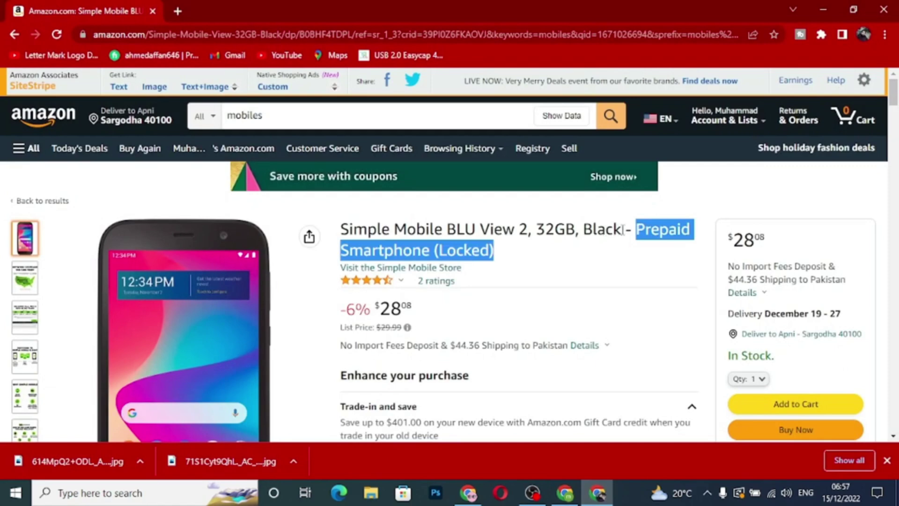
pyautogui.moveTo(623, 229); pyautogui.dragTo(343, 229)
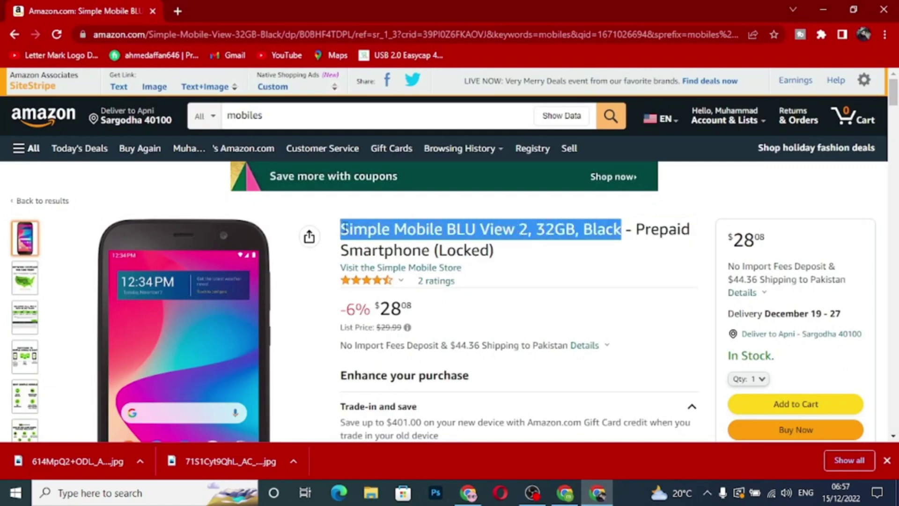
pyautogui.rightClick(356, 231)
pyautogui.click(383, 239)
pyautogui.click(564, 494)
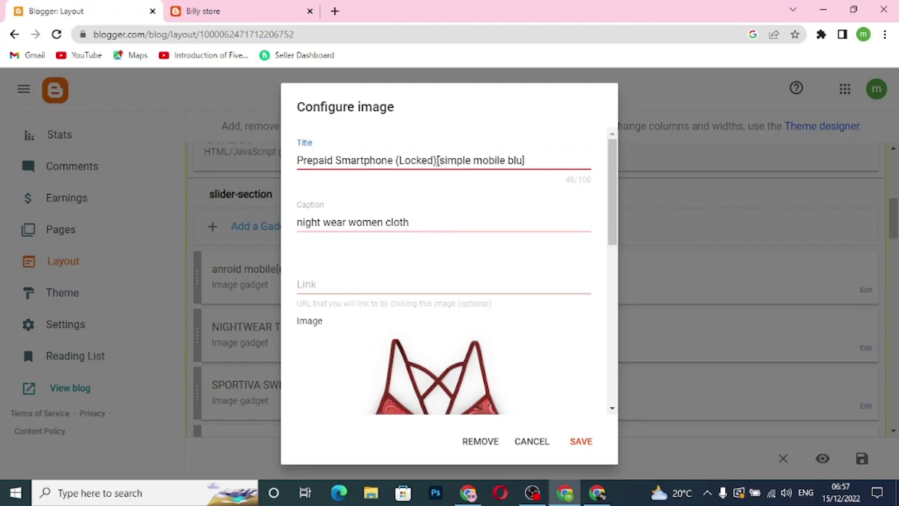
pyautogui.moveTo(439, 161); pyautogui.dragTo(517, 161)
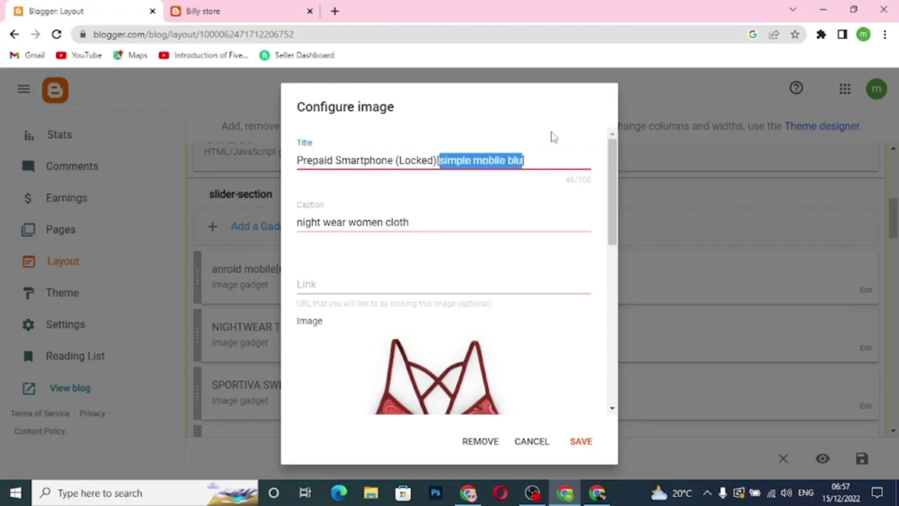
pyautogui.hotkey('ctrl', 'v')
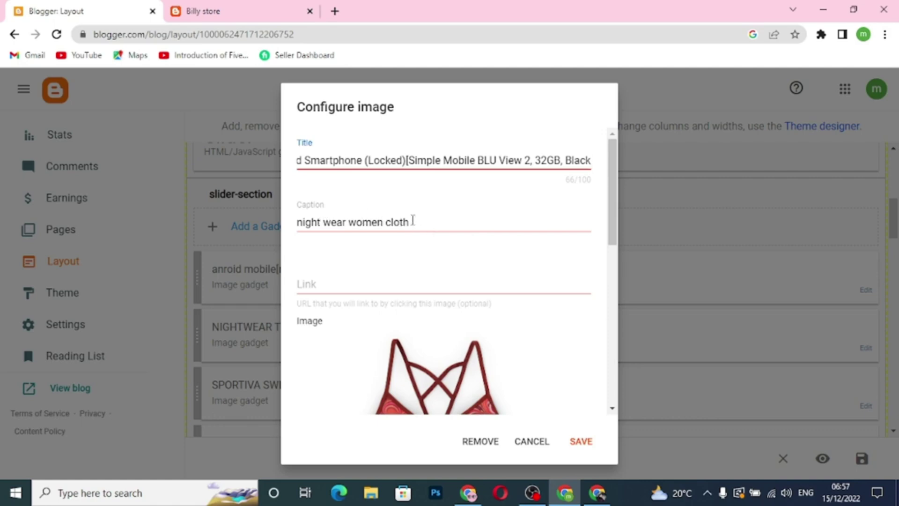
# Step: Replace the gadget caption with the "Save up to $401.00 on your new device" trade-in sentence copied from the Amazon page
pyautogui.click(592, 489)
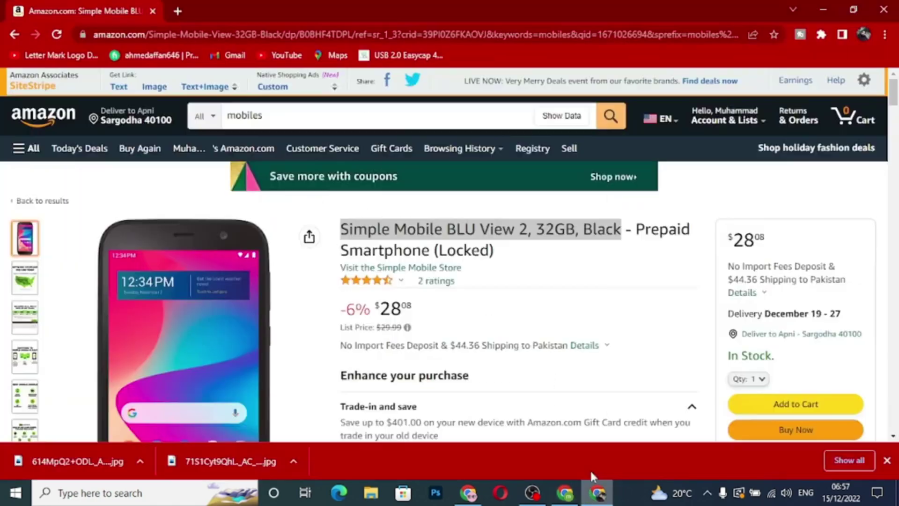
pyautogui.scroll(-4, 498, 366)
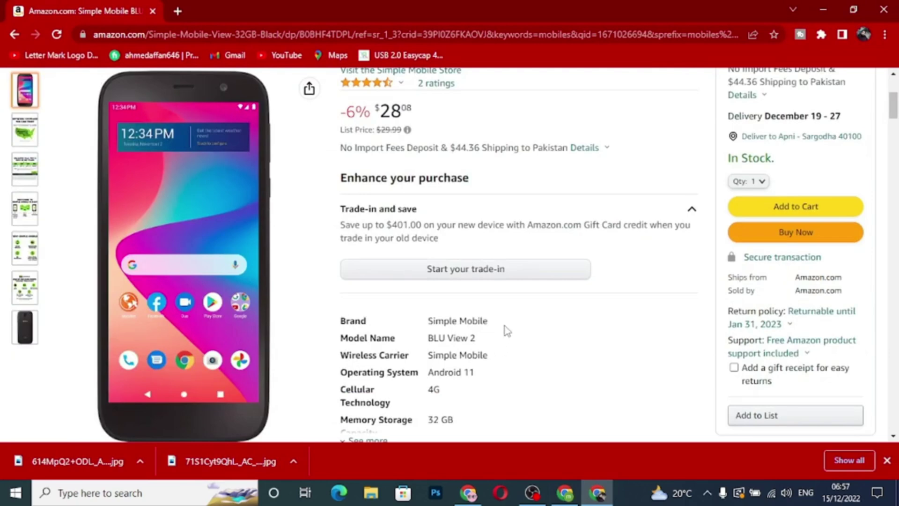
pyautogui.moveTo(342, 225); pyautogui.dragTo(444, 248)
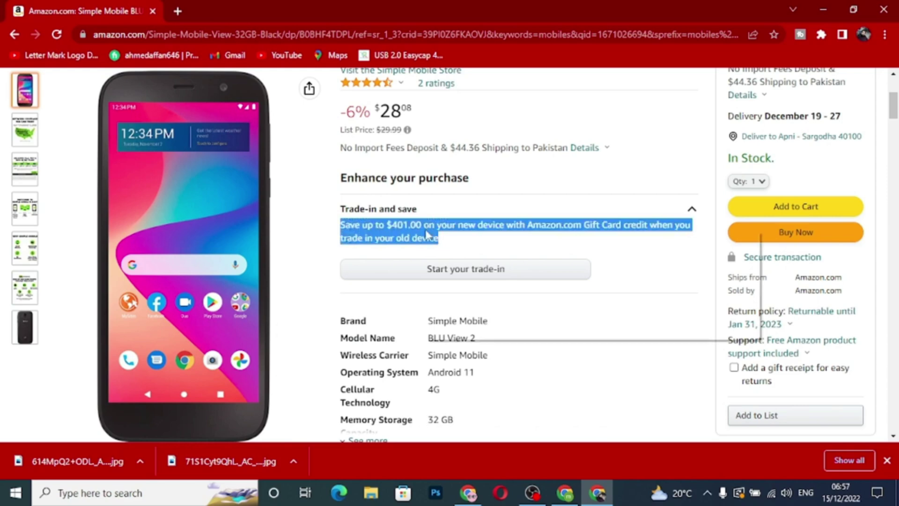
pyautogui.rightClick(427, 234)
pyautogui.click(452, 239)
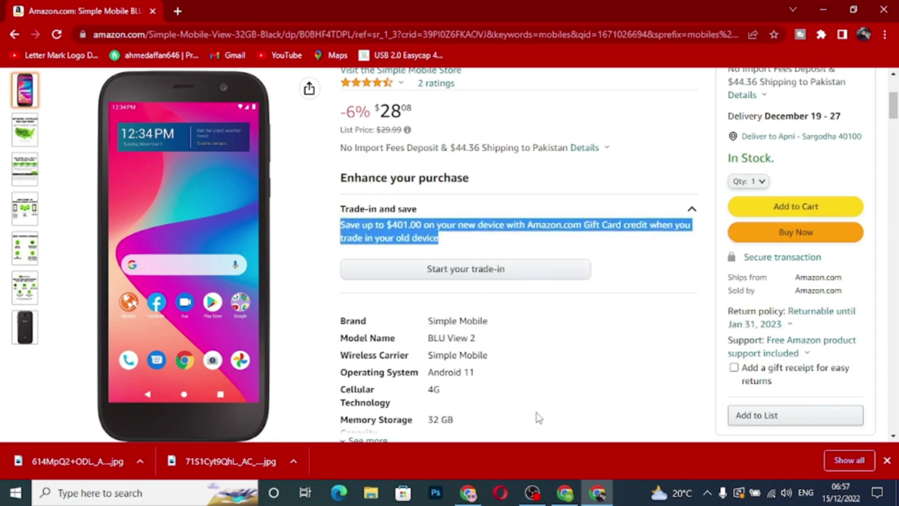
pyautogui.click(565, 493)
pyautogui.click(414, 221)
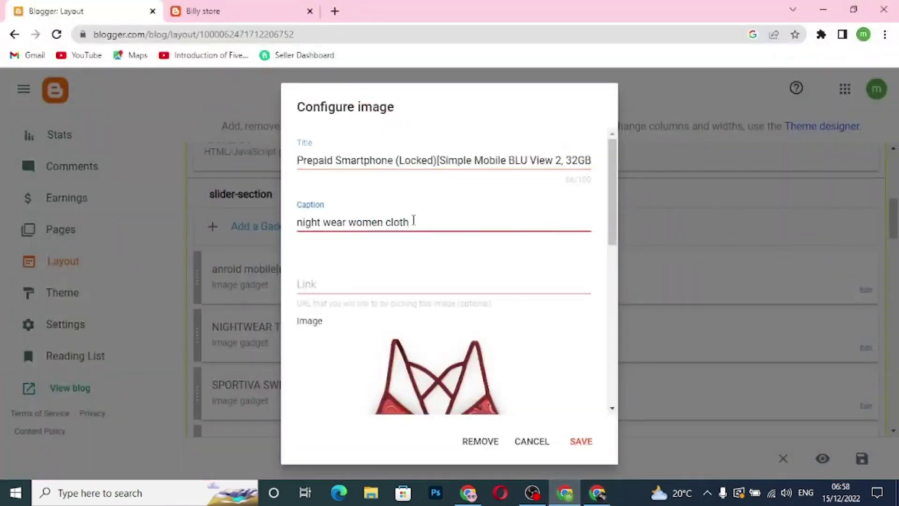
pyautogui.hotkey('ctrl', 'a')
pyautogui.hotkey('ctrl', 'v')
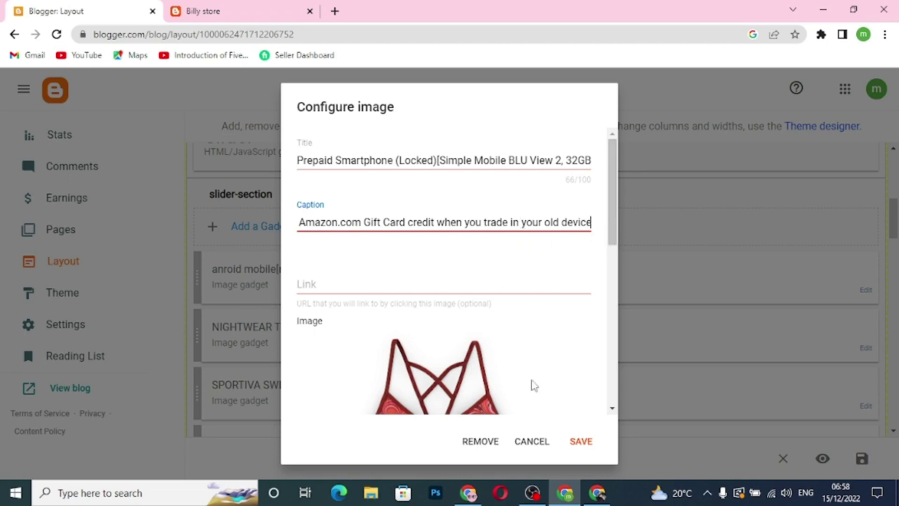
# Step: Generate a short SiteStripe text link for the BLU View 2 on Amazon and paste it as the slider gadget's link
pyautogui.click(597, 493)
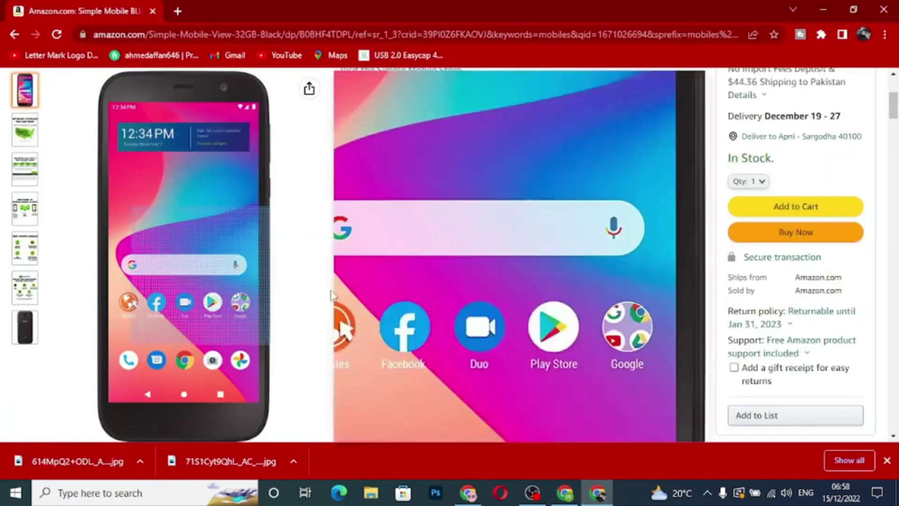
pyautogui.scroll(5, 332, 295)
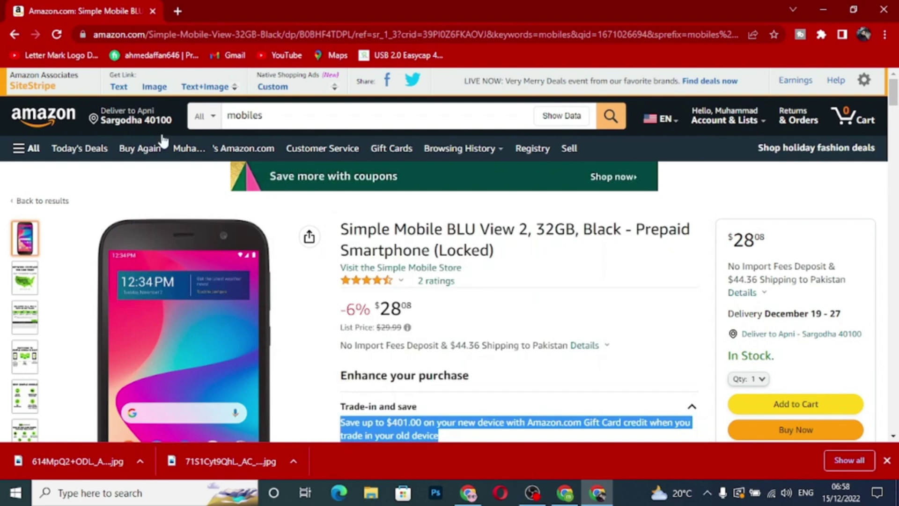
pyautogui.click(119, 86)
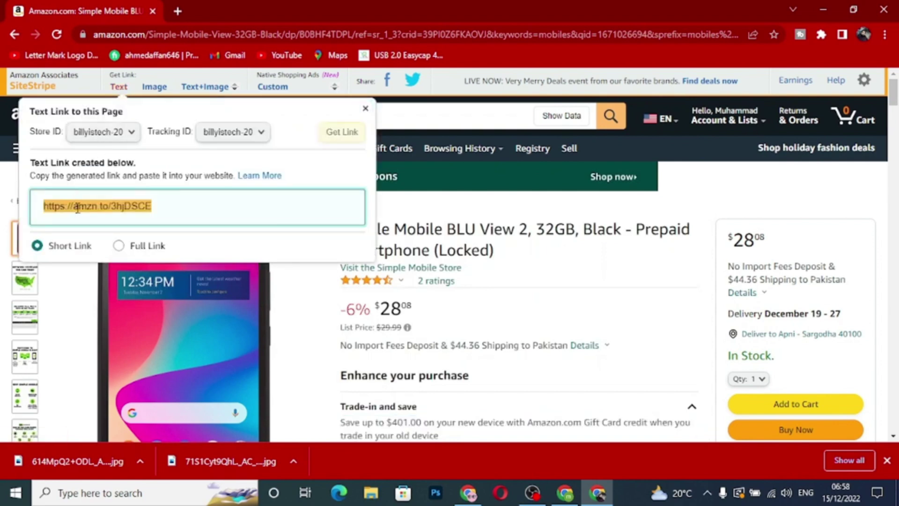
pyautogui.rightClick(80, 207)
pyautogui.click(109, 218)
pyautogui.click(565, 499)
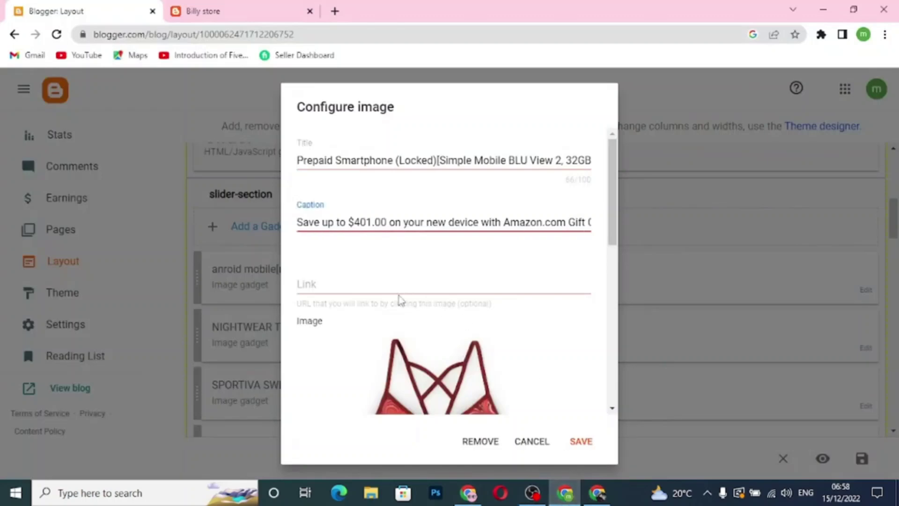
pyautogui.click(378, 286)
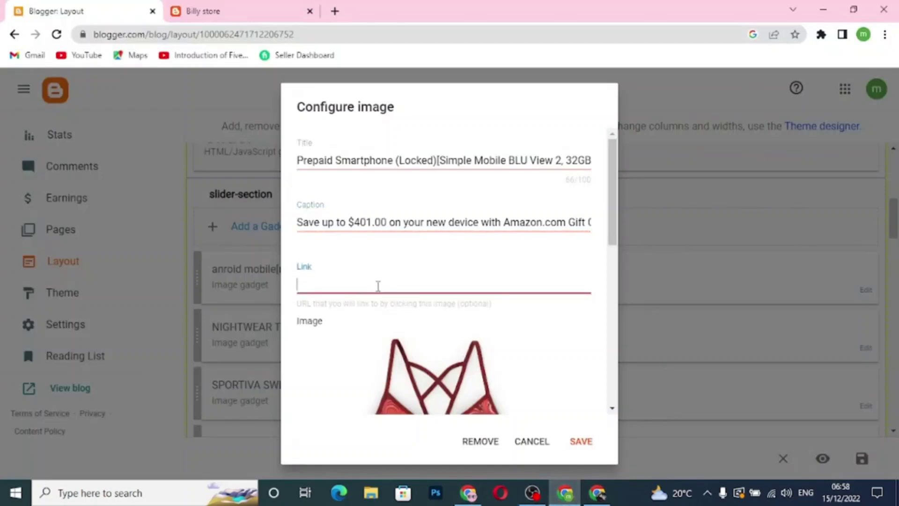
pyautogui.hotkey('ctrl', 'v')
# Step: Replace the gadget's image with the uploaded Downloads file 614MpQ2+ODL._AC_SL1500_ and save the gadget
pyautogui.scroll(-6, 493, 366)
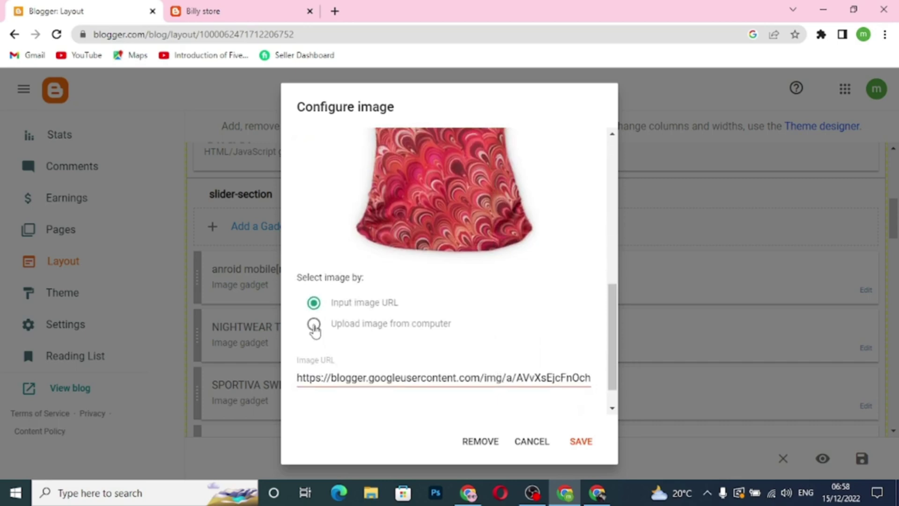
pyautogui.click(314, 324)
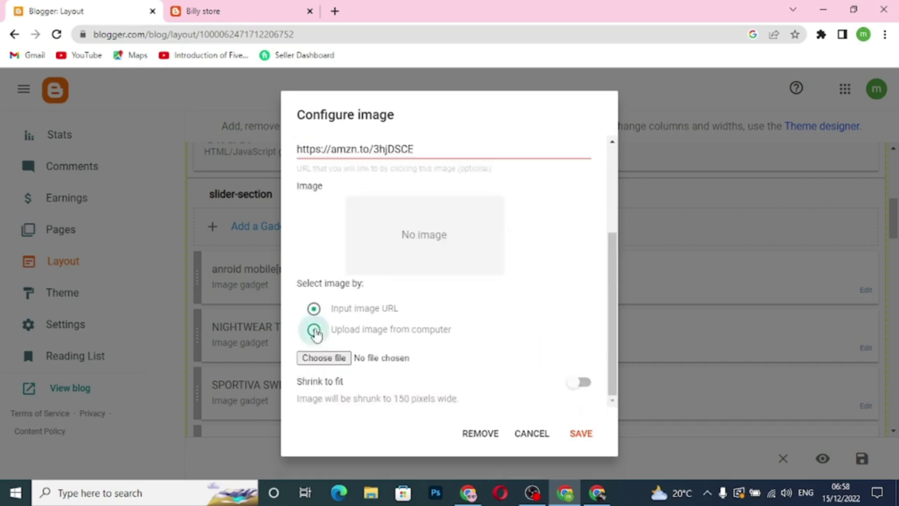
pyautogui.click(322, 358)
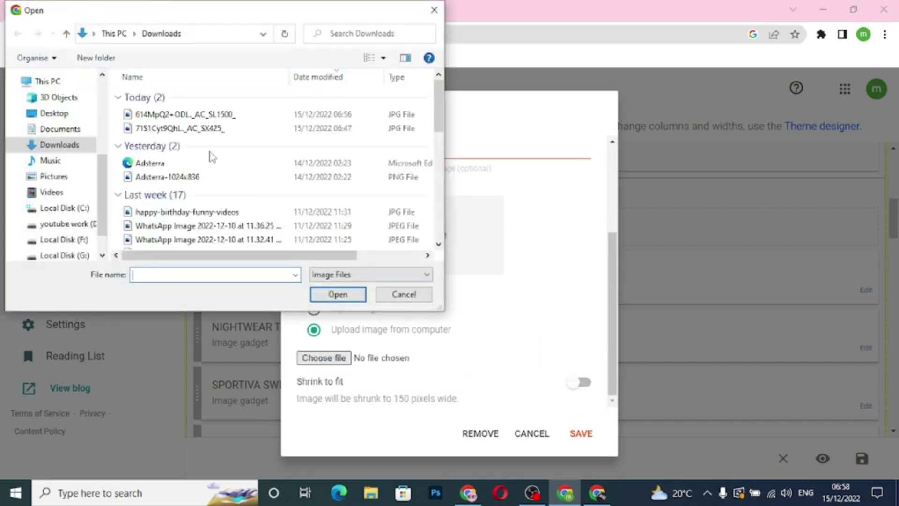
pyautogui.click(187, 114)
pyautogui.click(322, 294)
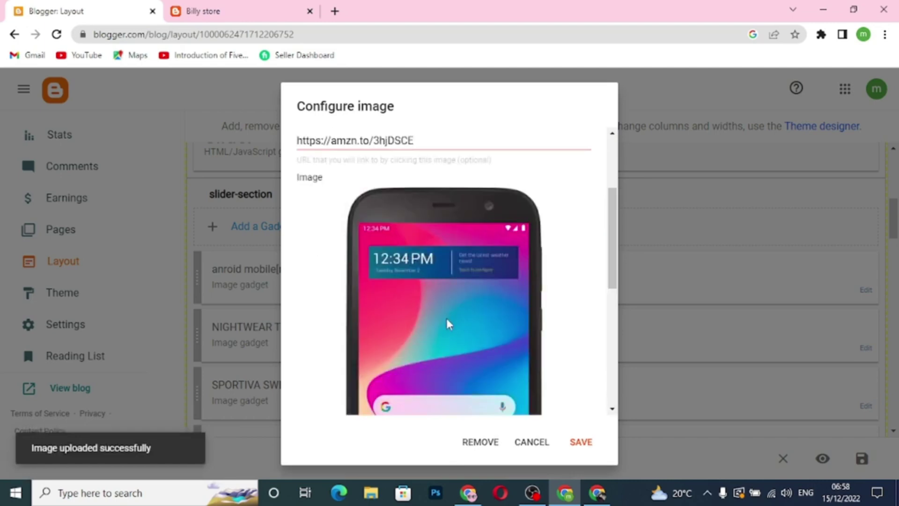
pyautogui.click(581, 443)
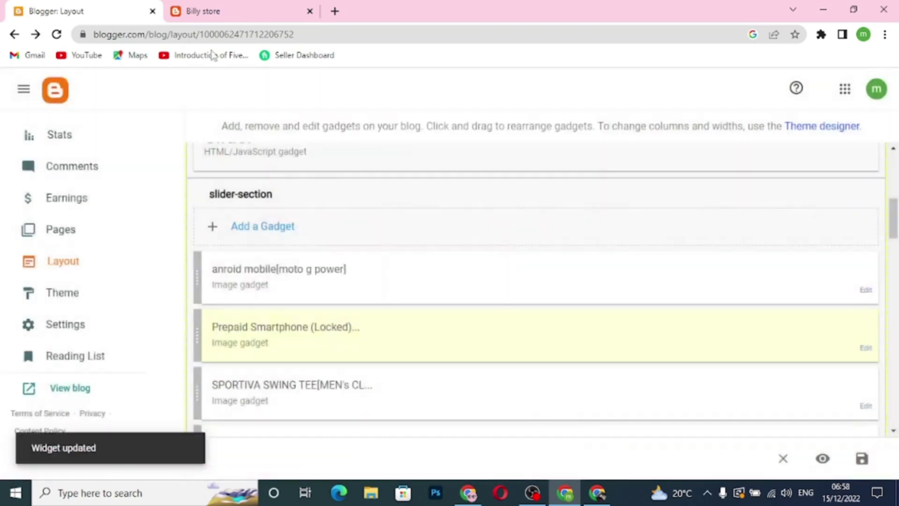
# Step: Reload the Billy store page and check the updated product slider
pyautogui.click(212, 13)
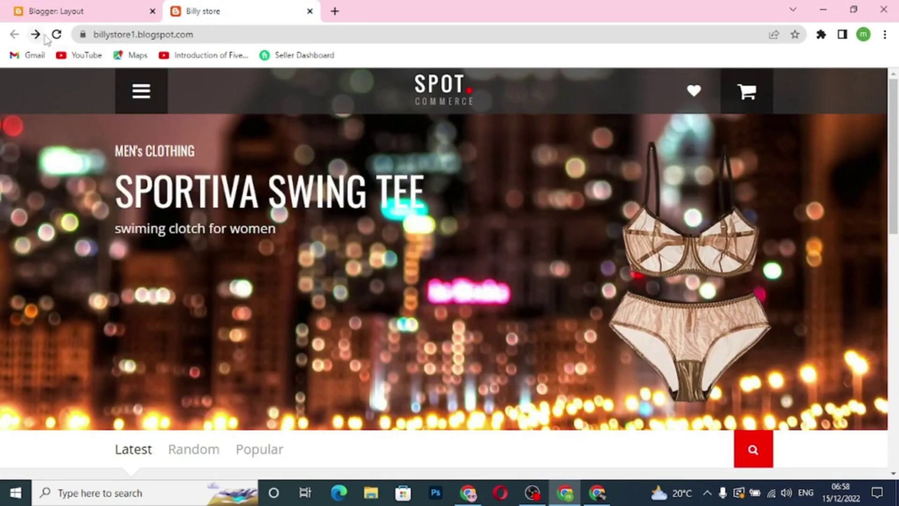
pyautogui.click(56, 35)
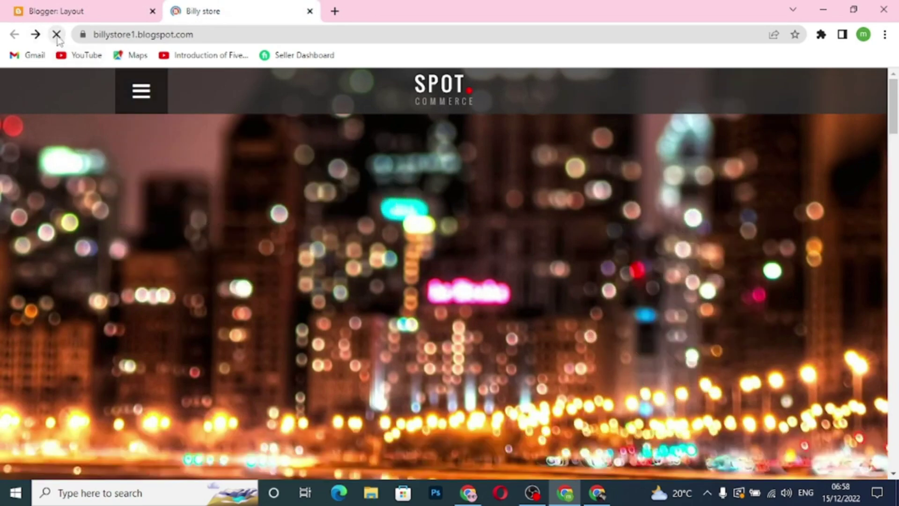
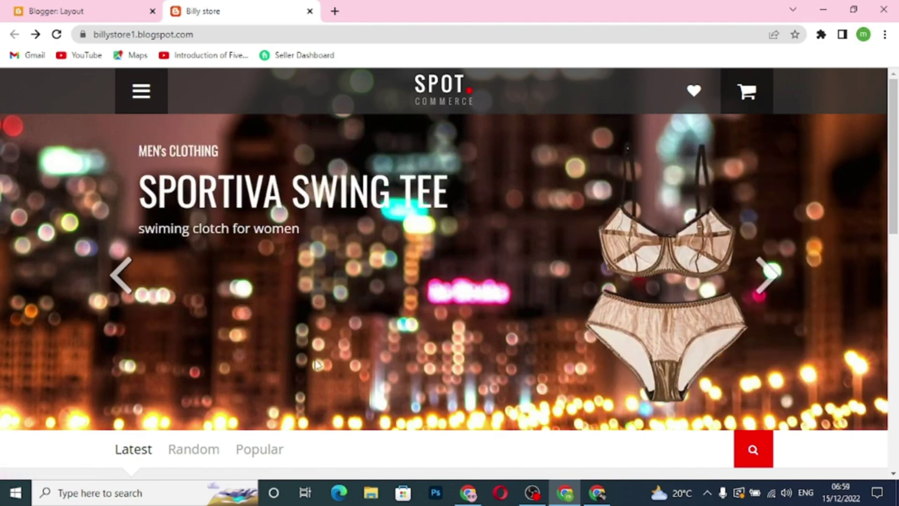
# Step: On Amazon, dismiss the BLU View 2 text link and open the OnePlus Nord N20 5G from the mobiles search results
pyautogui.click(593, 500)
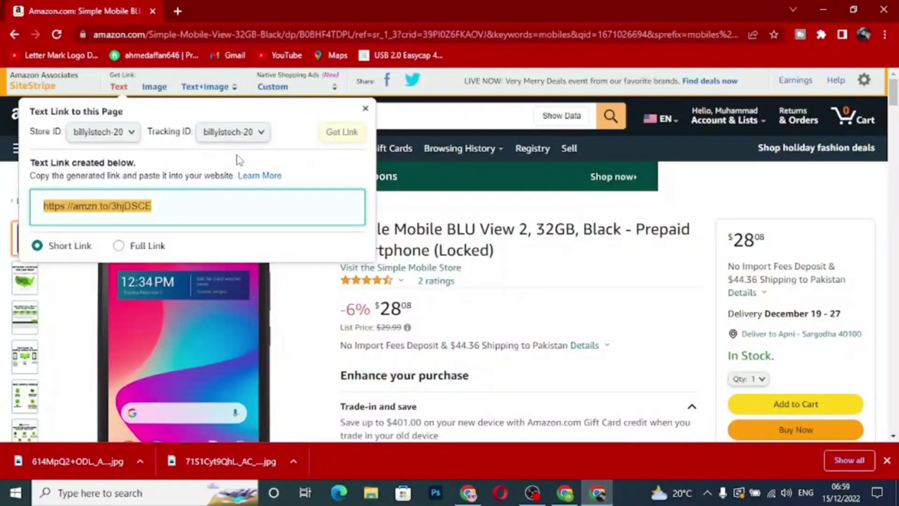
pyautogui.click(366, 109)
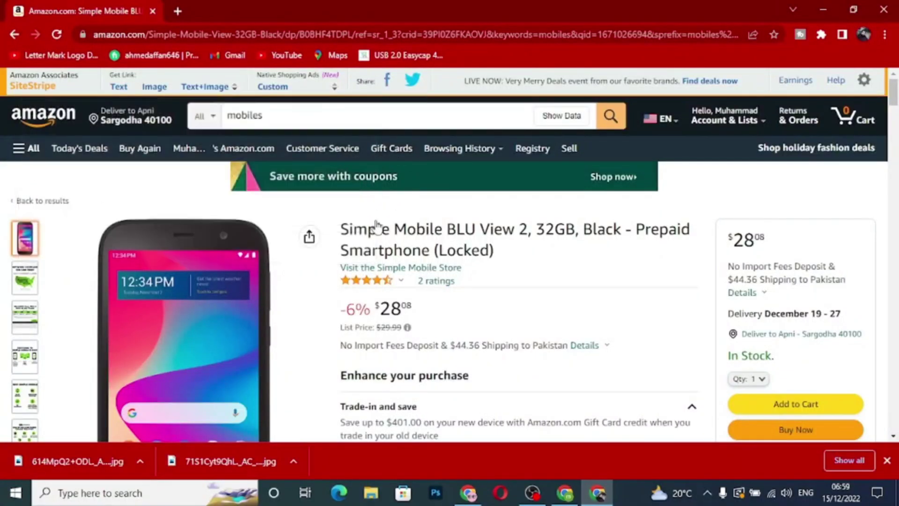
pyautogui.click(16, 34)
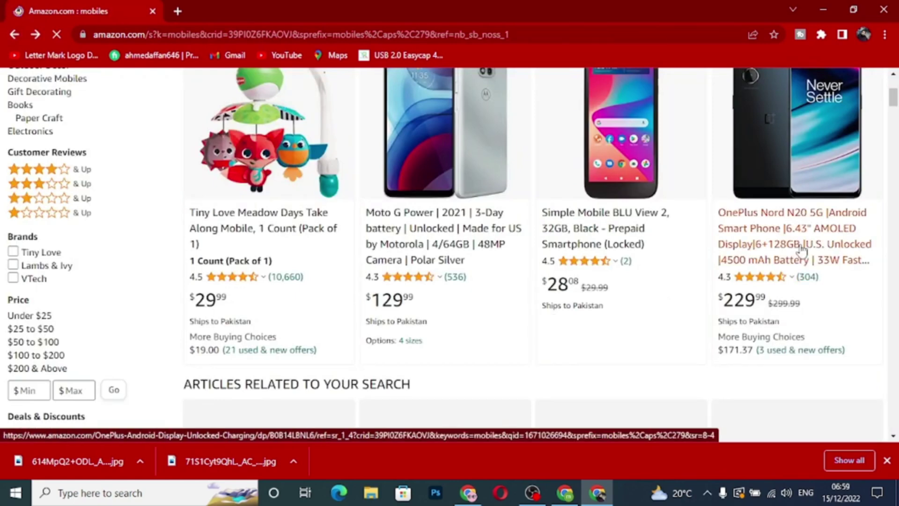
pyautogui.click(802, 250)
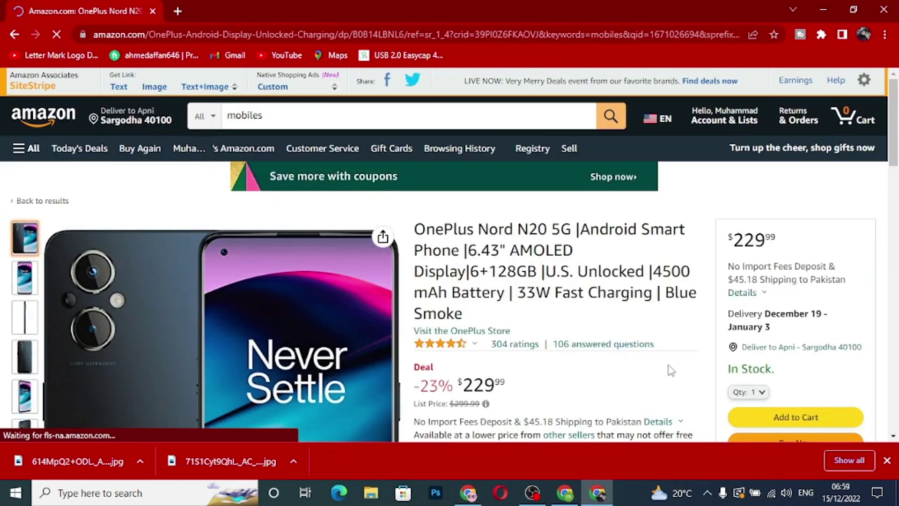
# Step: Save the full-size OnePlus Nord N20 5G product image to the Downloads folder under its suggested file name
pyautogui.scroll(-3, 576, 370)
pyautogui.scroll(-1, 576, 370)
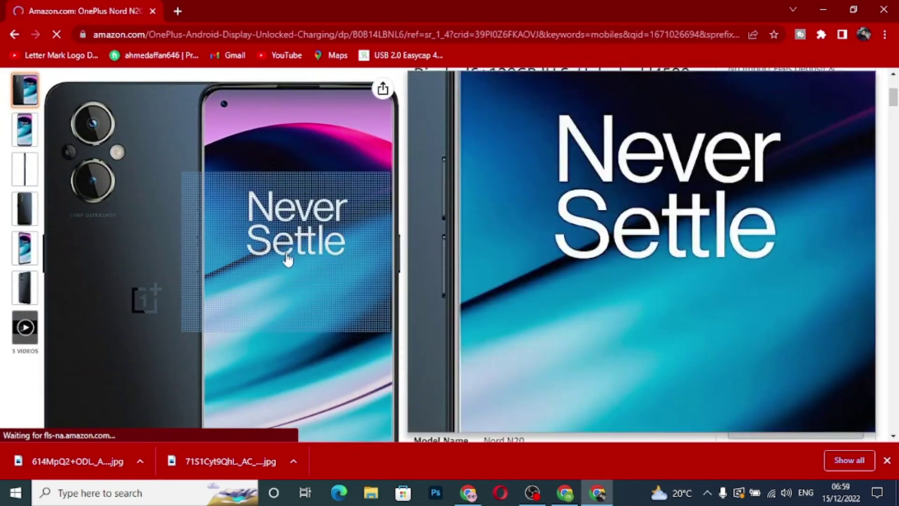
pyautogui.rightClick(288, 259)
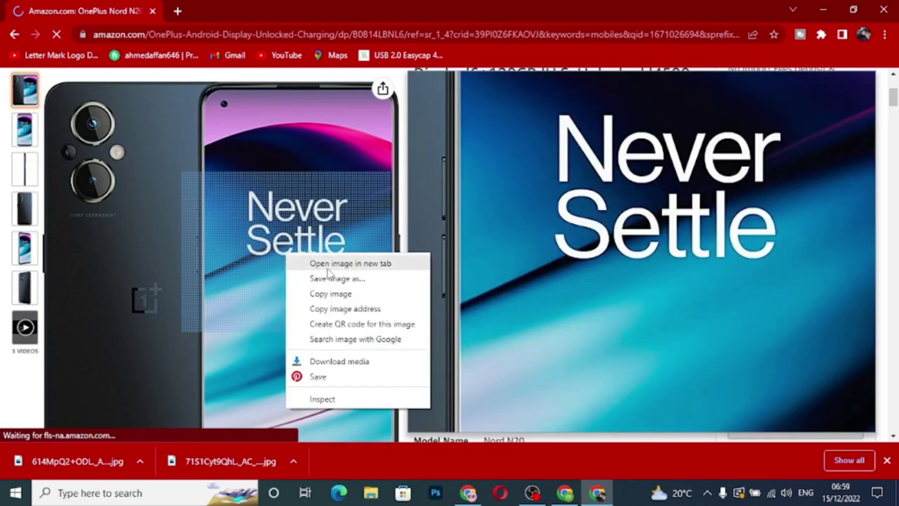
pyautogui.click(268, 251)
pyautogui.click(268, 251)
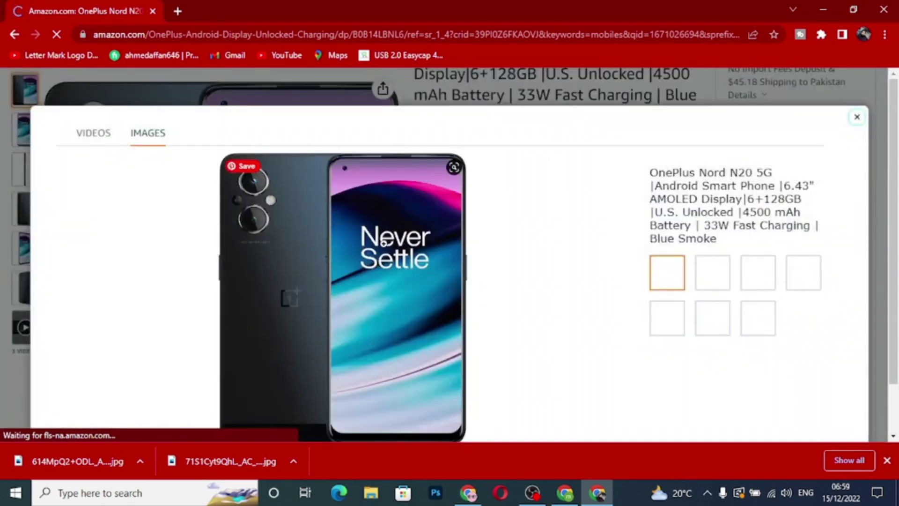
pyautogui.rightClick(384, 245)
pyautogui.click(428, 273)
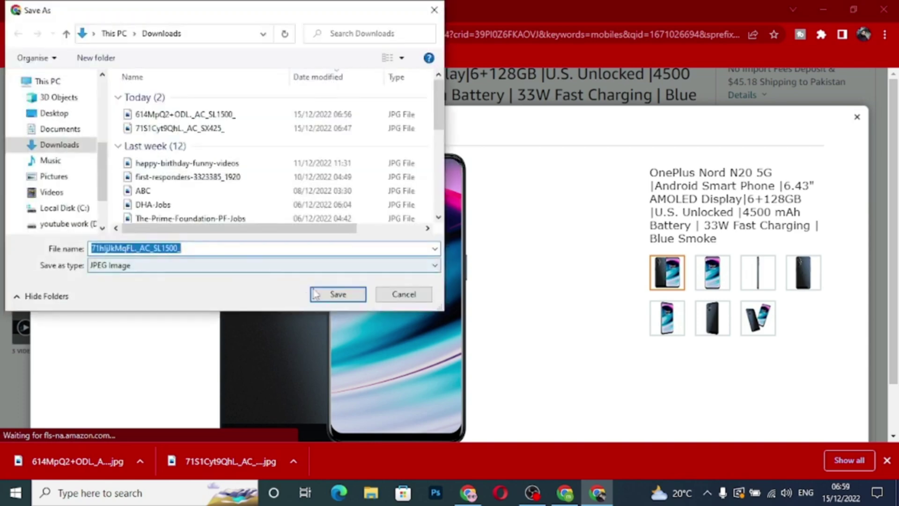
pyautogui.click(328, 296)
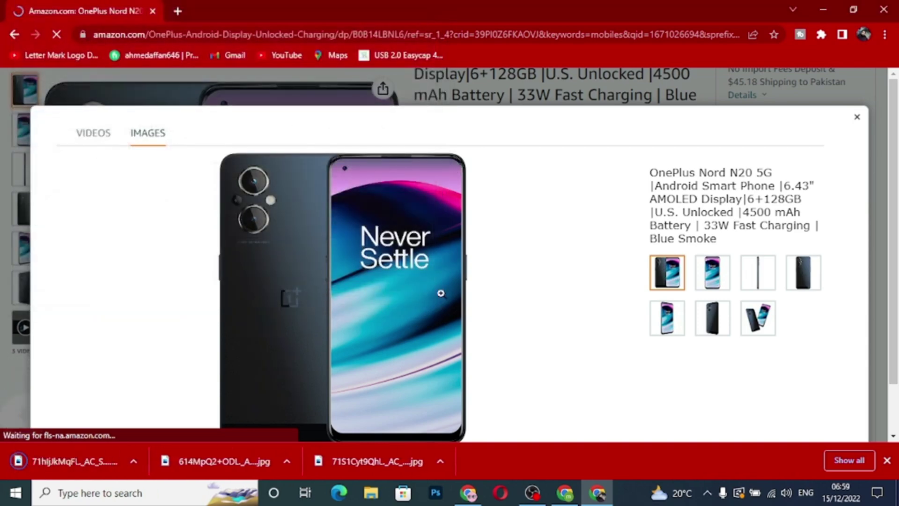
pyautogui.click(856, 120)
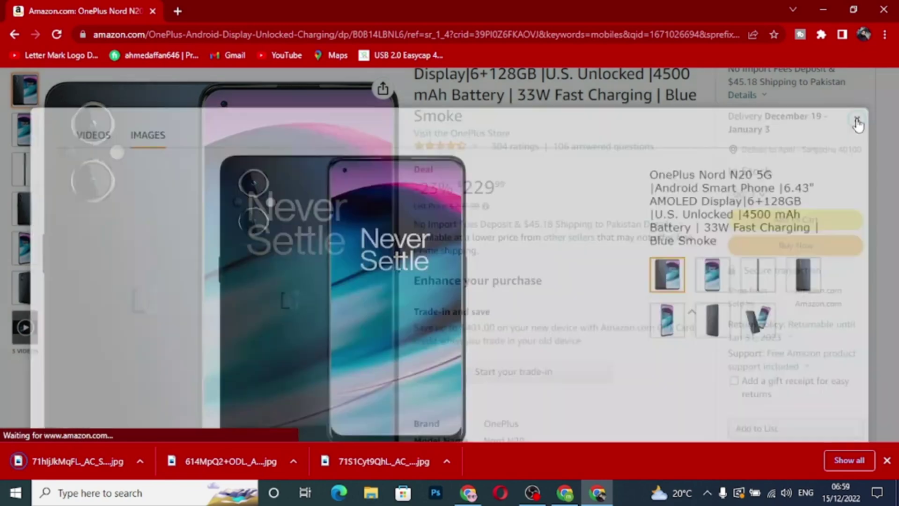
# Step: Replace the bracketed text in the SPORTIVA SWING TEE slider gadget's title with "OnePlus Nord N20 5G", copied from the Amazon page
pyautogui.scroll(4, 533, 245)
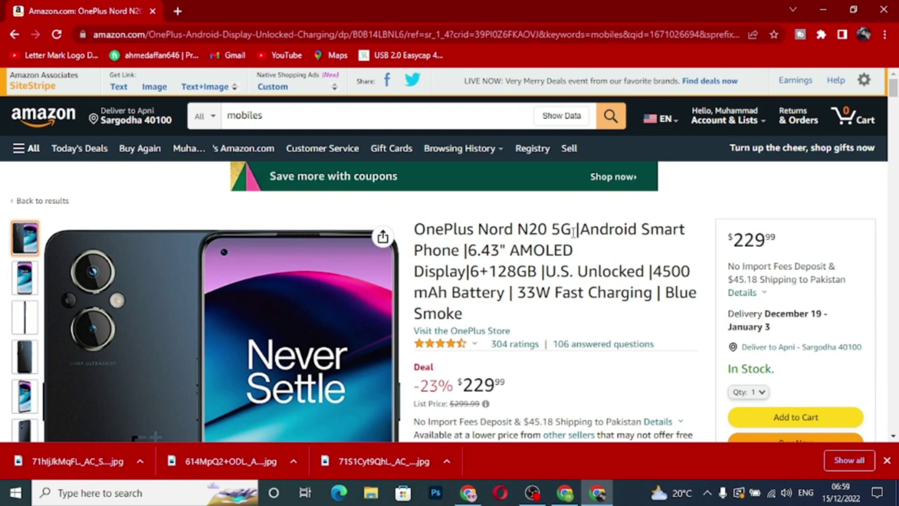
pyautogui.moveTo(573, 231); pyautogui.dragTo(416, 232)
pyautogui.rightClick(417, 232)
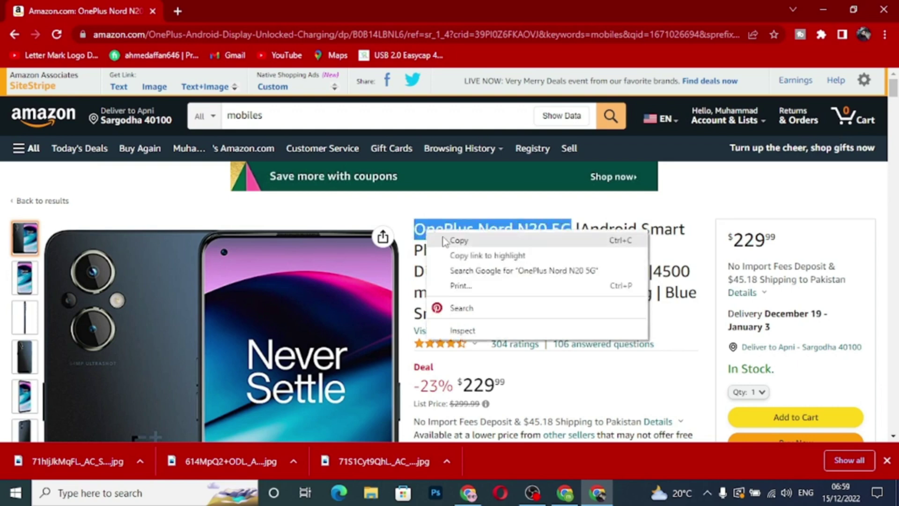
pyautogui.click(452, 240)
pyautogui.click(565, 494)
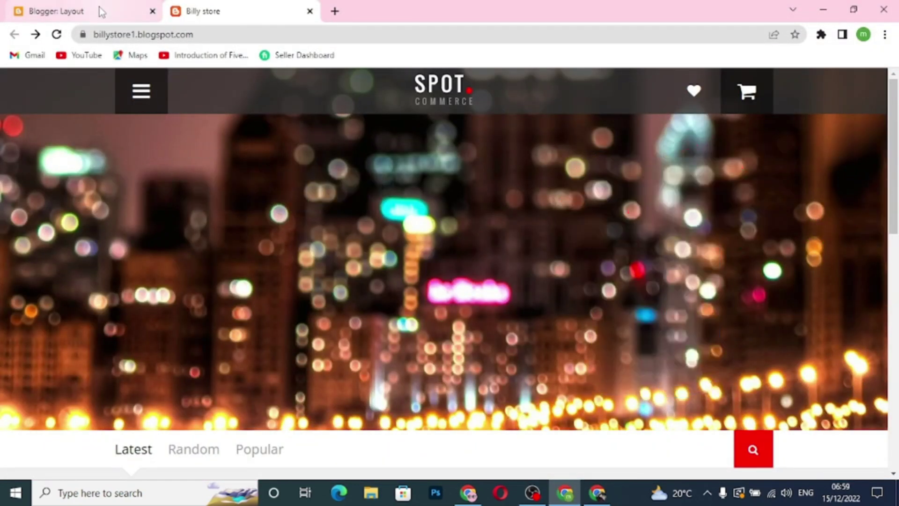
pyautogui.click(100, 7)
pyautogui.scroll(-1, 393, 314)
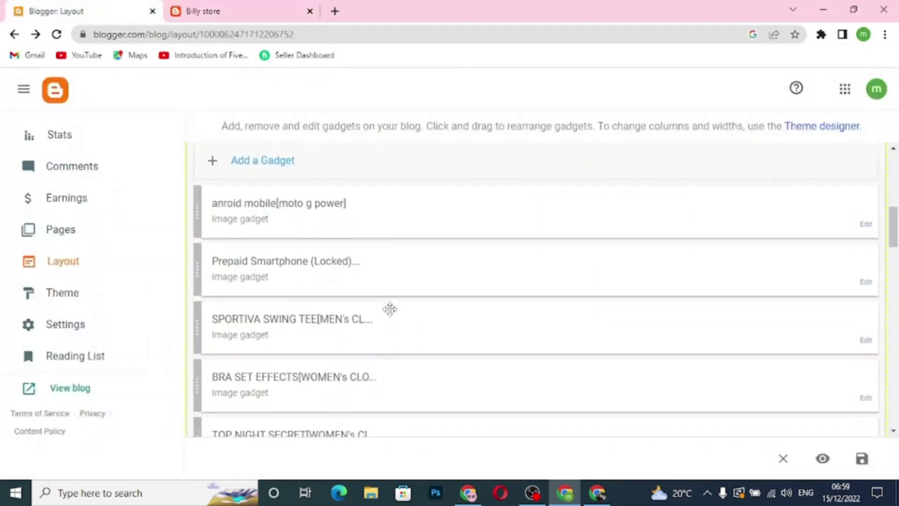
pyautogui.click(865, 341)
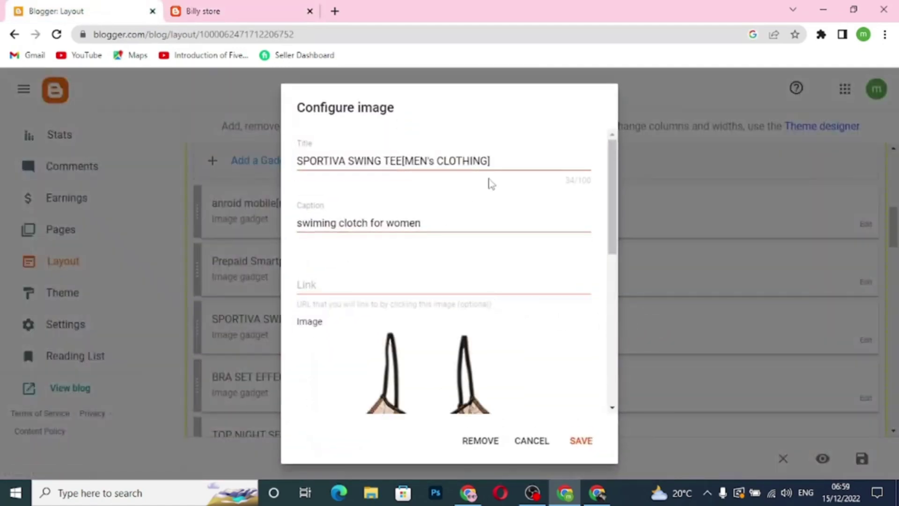
pyautogui.moveTo(405, 162); pyautogui.dragTo(488, 162)
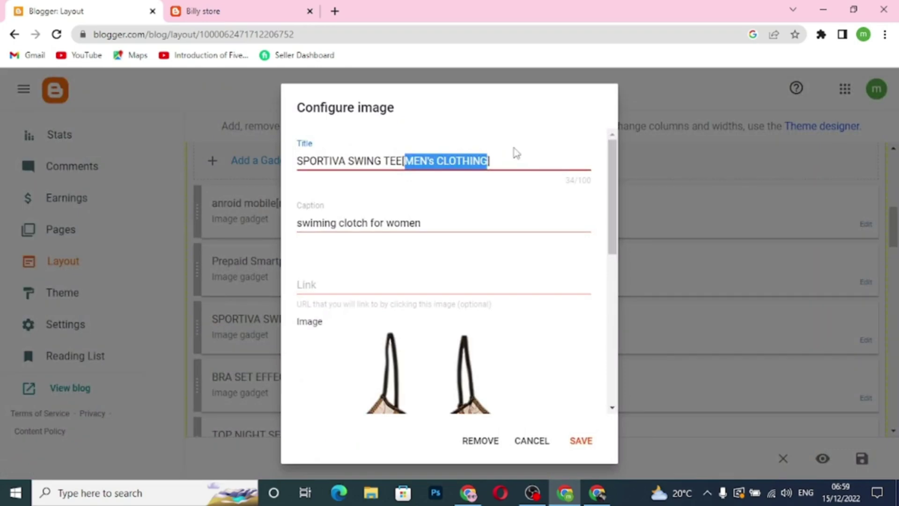
pyautogui.hotkey('ctrl', 'v')
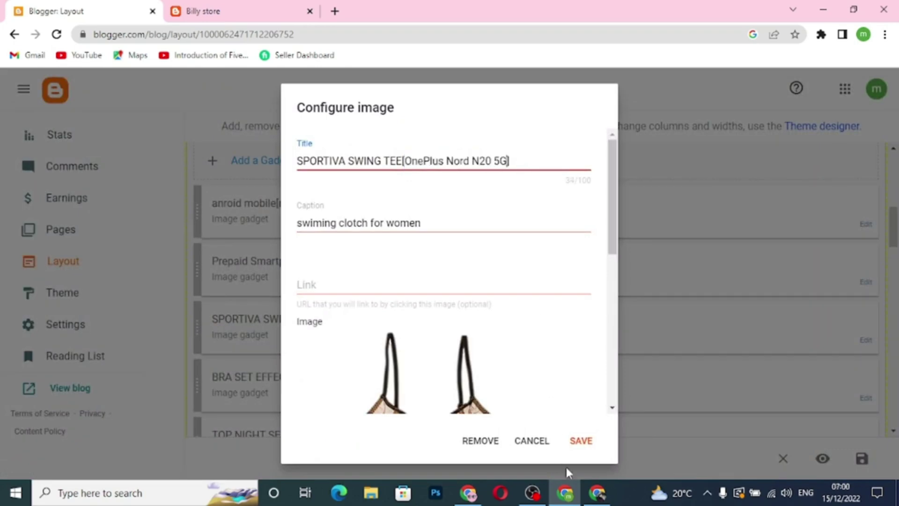
# Step: Replace "SPORTIVA SWING TEE" in the gadget title with "Android Smart Phone |6.43" AMOLED", copied from the Amazon product title
pyautogui.click(597, 493)
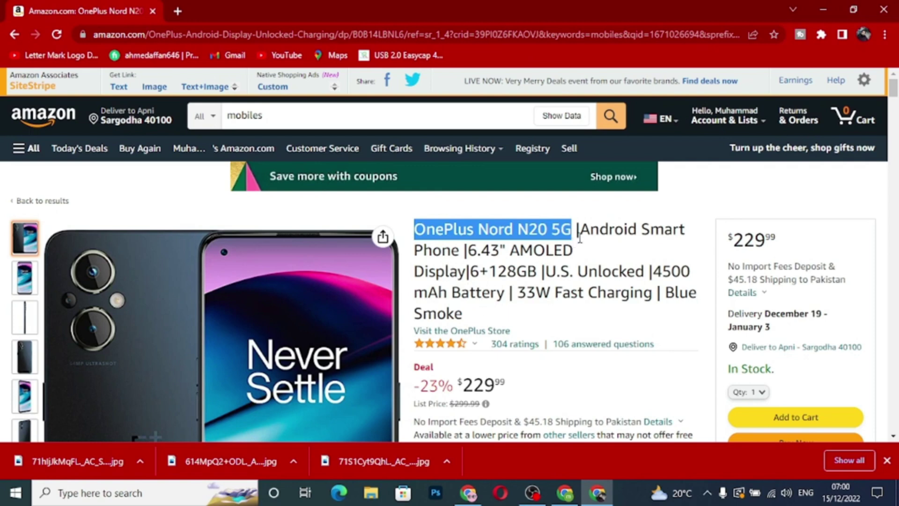
pyautogui.moveTo(581, 231); pyautogui.dragTo(576, 250)
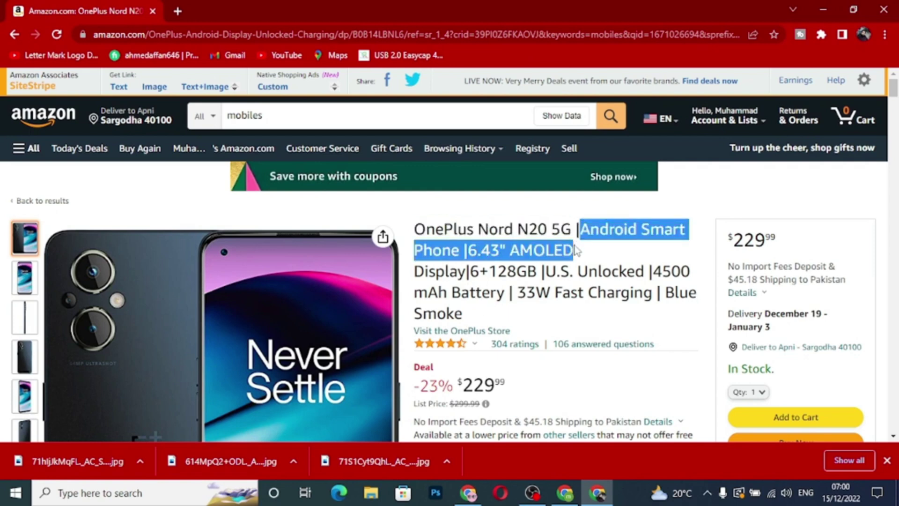
pyautogui.rightClick(570, 248)
pyautogui.click(586, 257)
pyautogui.click(565, 493)
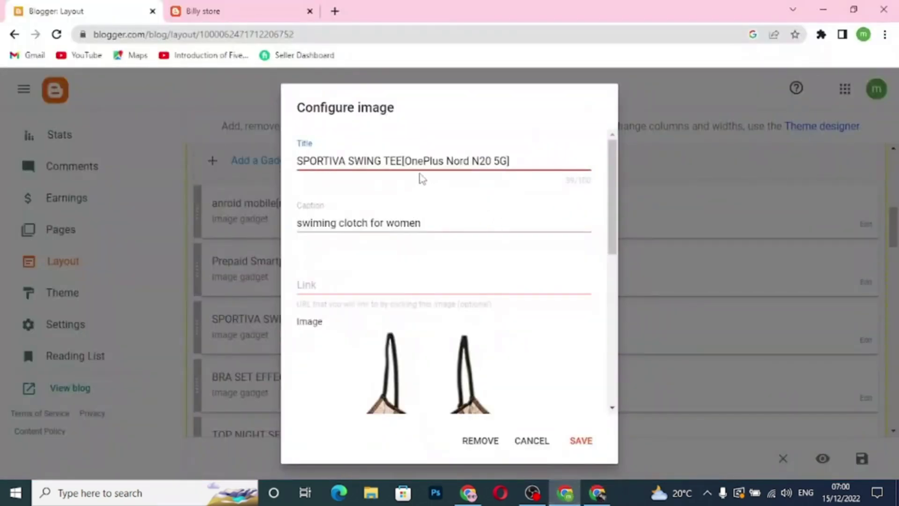
pyautogui.moveTo(402, 160); pyautogui.dragTo(303, 161)
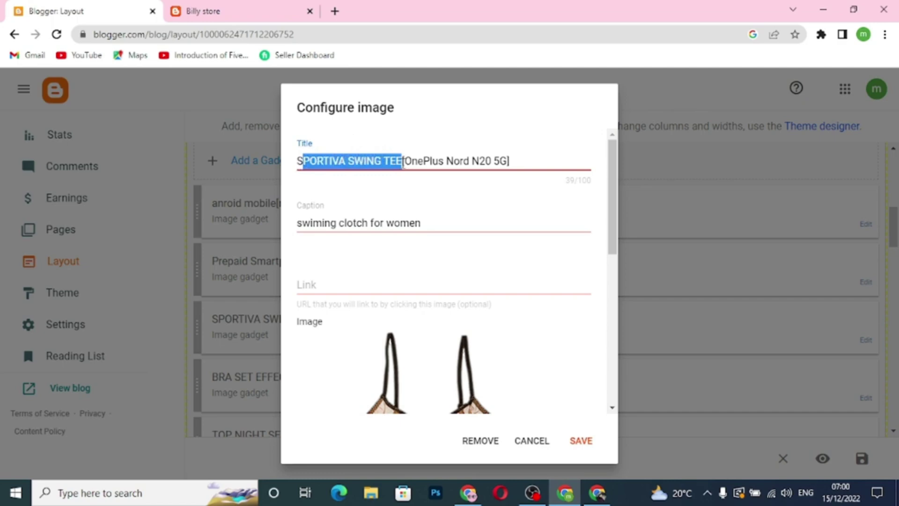
pyautogui.moveTo(401, 160); pyautogui.dragTo(298, 160)
pyautogui.hotkey('ctrl', 'v')
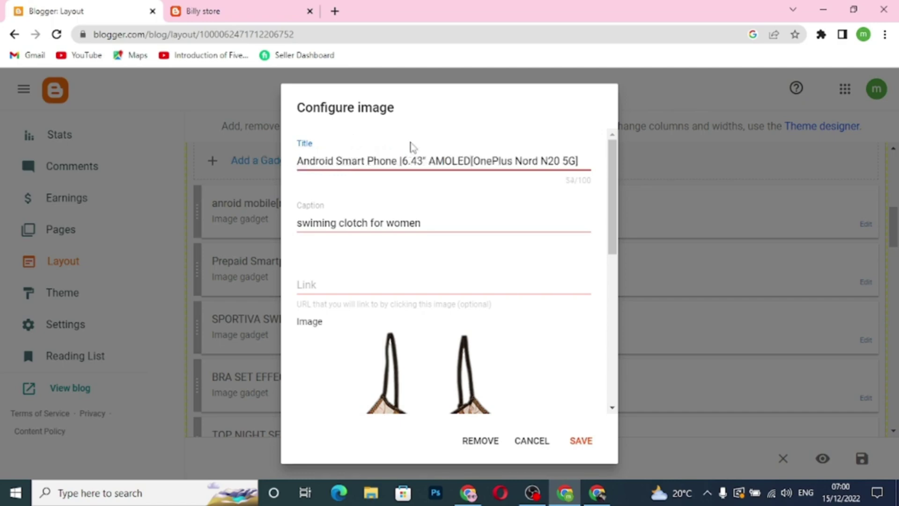
# Step: Replace the gadget caption with Amazon's text from "No Import Fees Deposit & $45.18 Shipping to Pakistan" through "may not offer free Prime shipping."
pyautogui.click(597, 493)
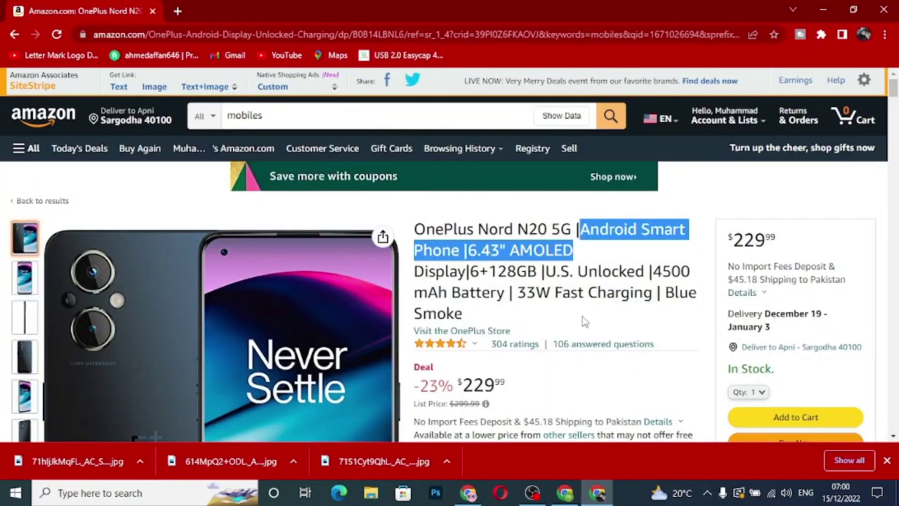
pyautogui.scroll(-4, 583, 321)
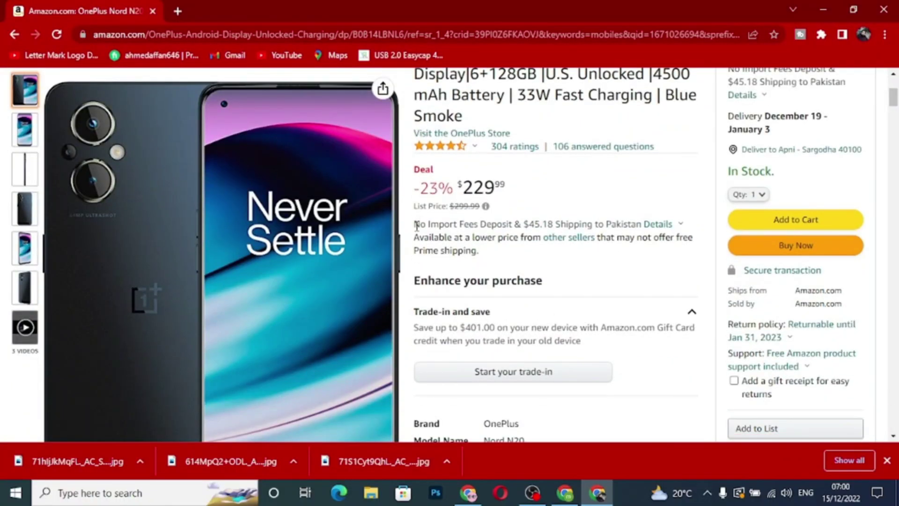
pyautogui.moveTo(416, 226); pyautogui.dragTo(478, 251)
pyautogui.rightClick(408, 238)
pyautogui.click(424, 247)
pyautogui.click(565, 493)
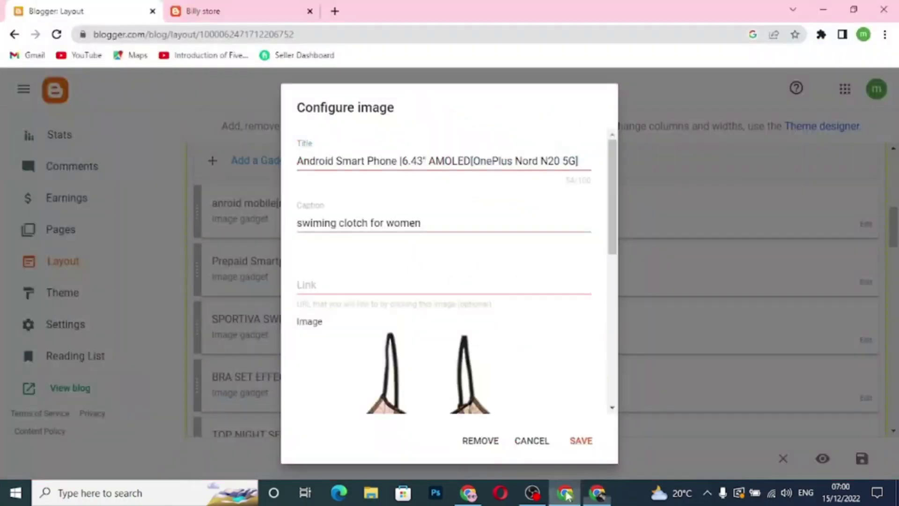
pyautogui.click(441, 230)
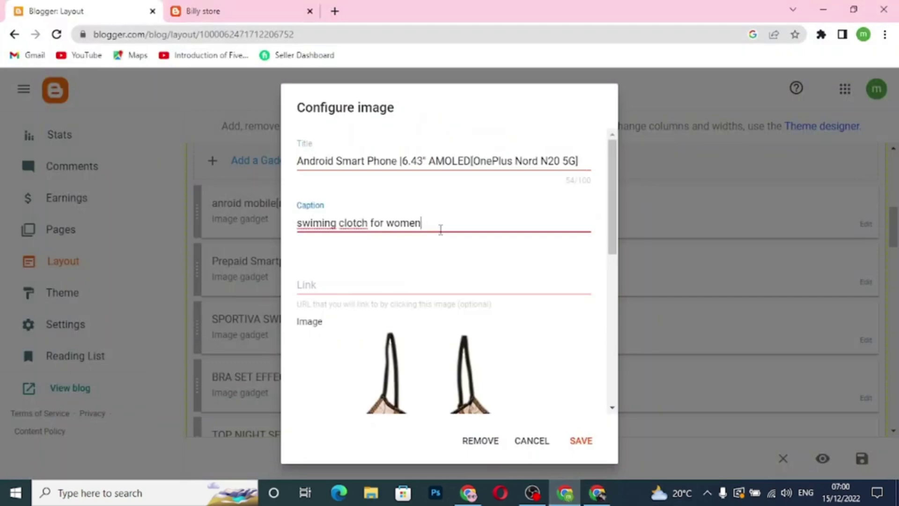
pyautogui.hotkey('ctrl', 'a')
pyautogui.hotkey('ctrl', 'v')
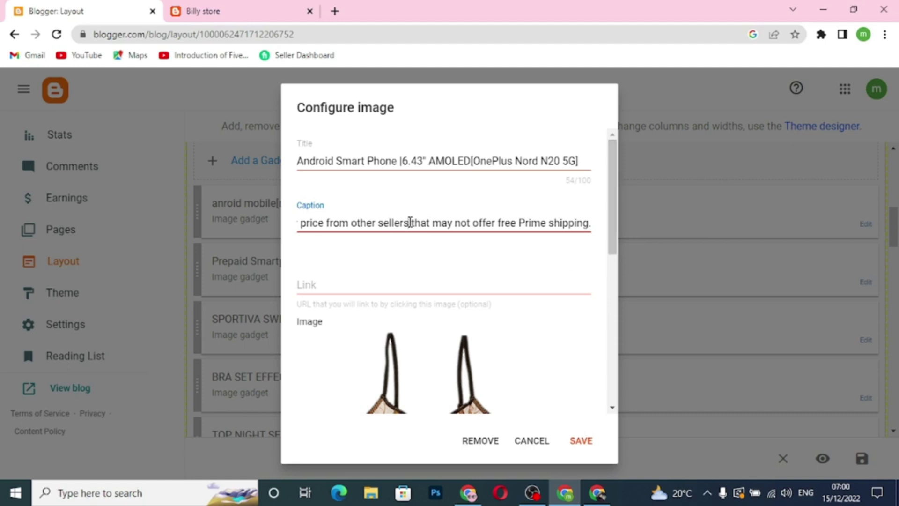
# Step: Insert a <br> line break tag directly after "$45.18" in the gadget caption
pyautogui.press('Left')
pyautogui.press('Left')
pyautogui.press('Left')
pyautogui.press('Left')
pyautogui.press('Left')
pyautogui.press('Left')
pyautogui.press('Left')
pyautogui.press('Left')
pyautogui.press('Left')
pyautogui.press('Left')
pyautogui.press('Left')
pyautogui.press('Left')
pyautogui.press('Left')
pyautogui.press('Left')
pyautogui.press('Left')
pyautogui.press('Left')
pyautogui.press('Left')
pyautogui.press('Left')
pyautogui.press('Left')
pyautogui.press('Left')
pyautogui.press('Left')
pyautogui.press('Left')
pyautogui.press('Left')
pyautogui.press('Left')
pyautogui.press('Left')
pyautogui.press('Left')
pyautogui.press('Left')
pyautogui.press('Left')
pyautogui.press('Left')
pyautogui.press('Left')
pyautogui.press('Left')
pyautogui.press('Left')
pyautogui.press('Left')
pyautogui.press('Left')
pyautogui.press('Left')
pyautogui.press('Left')
pyautogui.press('Left')
pyautogui.press('Left')
pyautogui.press('Left')
pyautogui.press('Left')
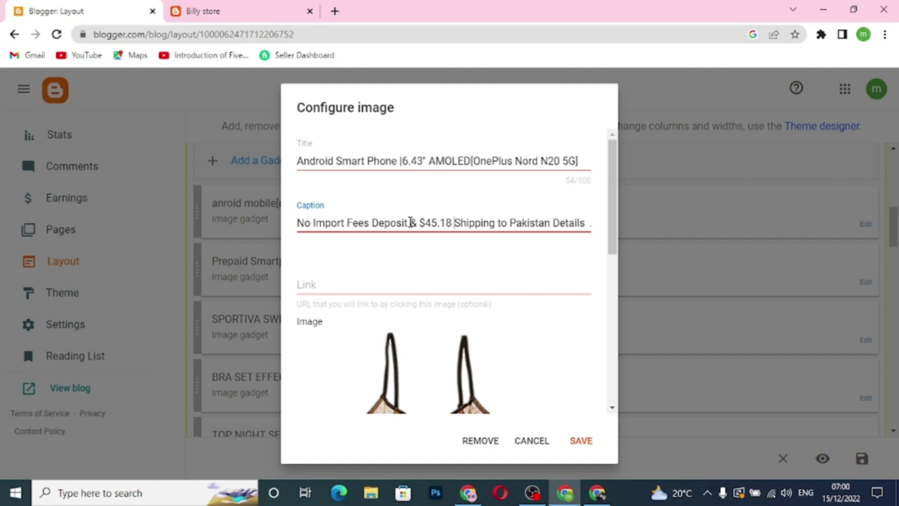
pyautogui.write(',')
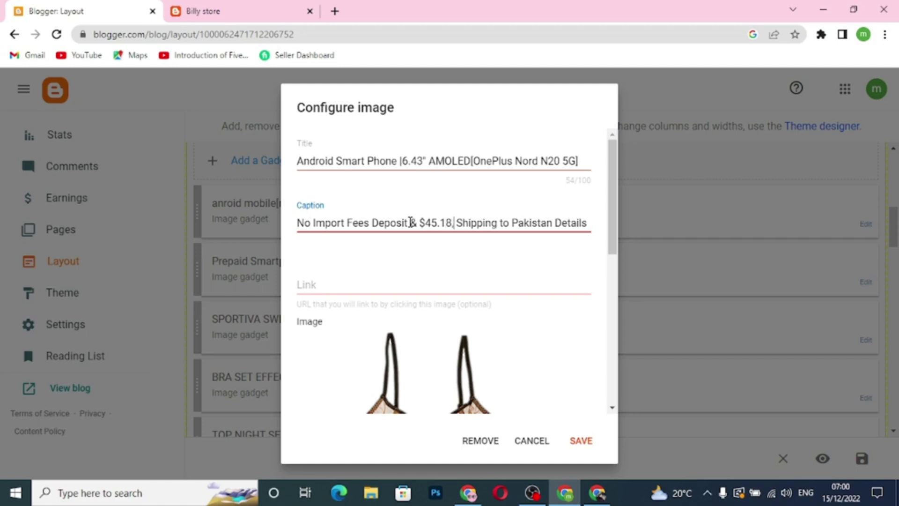
pyautogui.press('BackSpace')
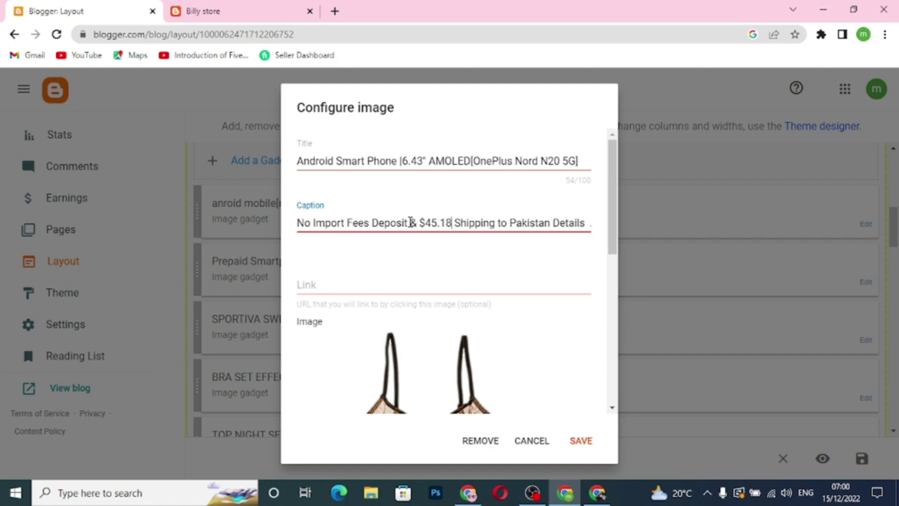
pyautogui.write('<br')
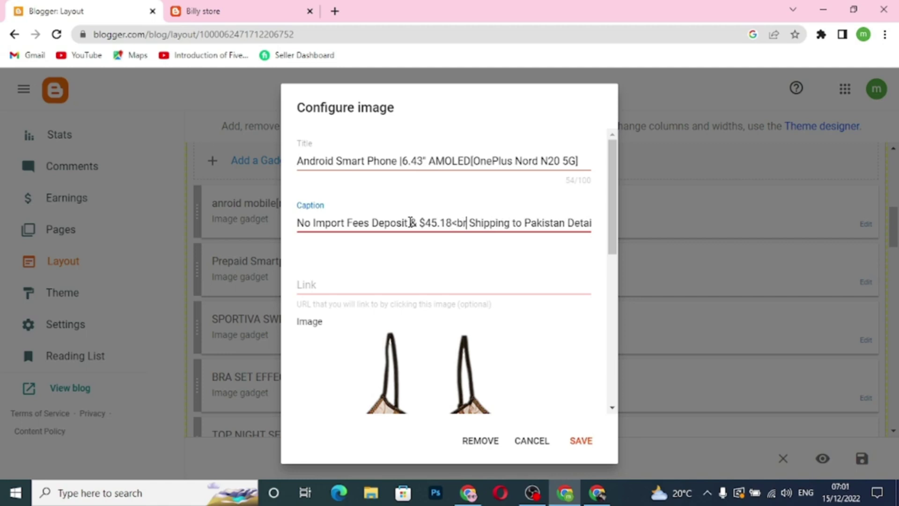
pyautogui.write('>')
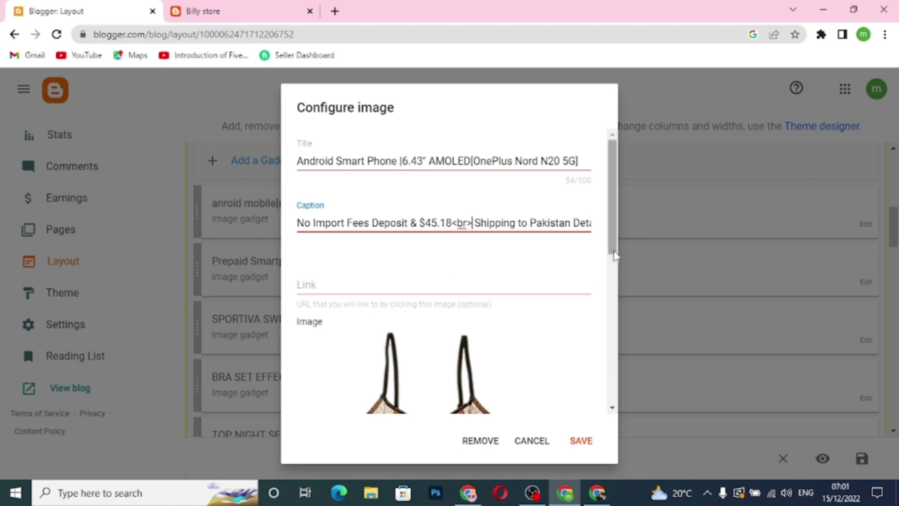
# Step: Generate the short affiliate text link for the OnePlus Nord N20 5G on Amazon and paste it as the gadget's link in Blogger
pyautogui.moveTo(612, 255); pyautogui.dragTo(611, 260)
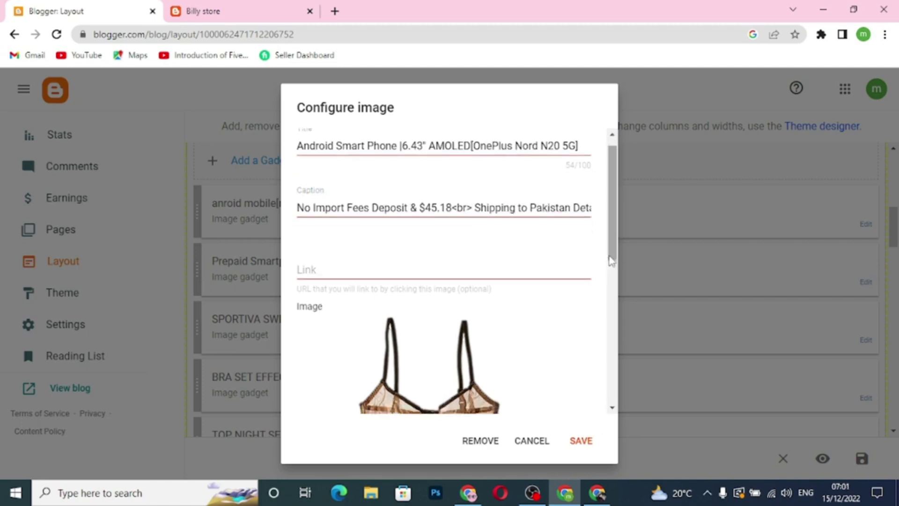
pyautogui.click(439, 269)
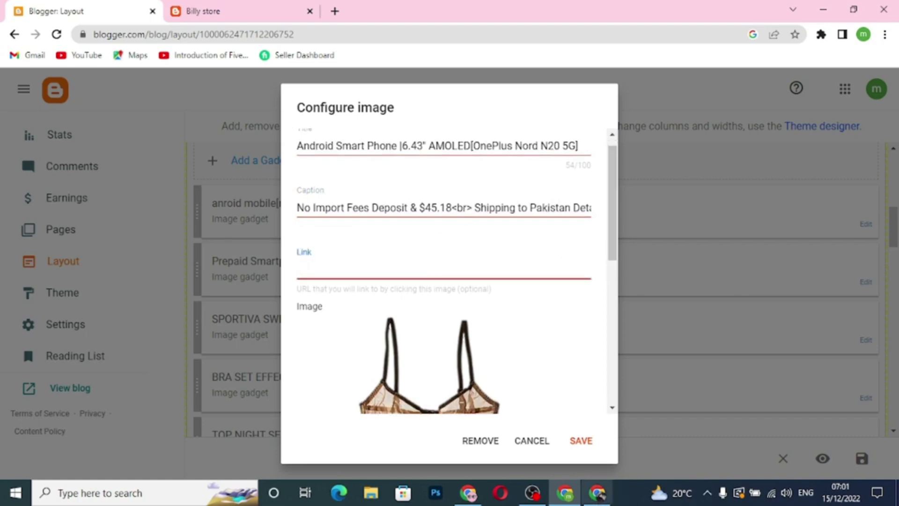
pyautogui.click(565, 493)
pyautogui.scroll(5, 567, 330)
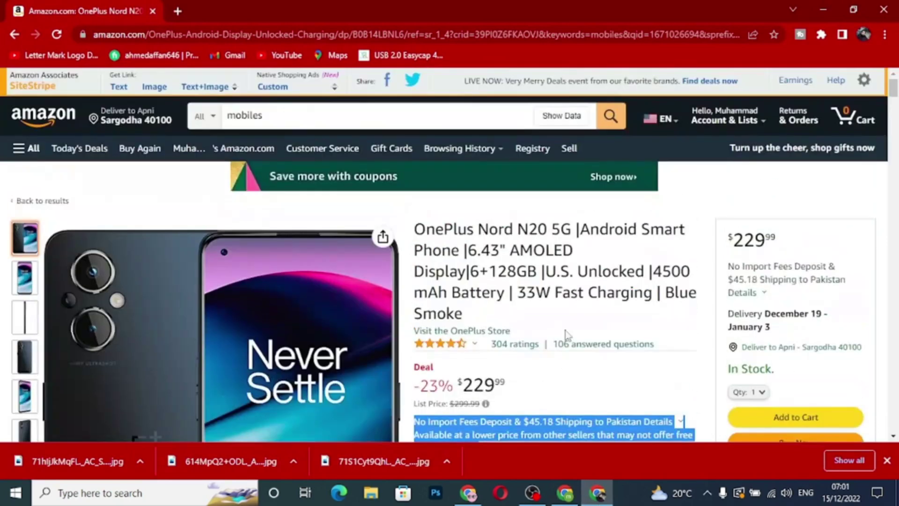
pyautogui.click(128, 89)
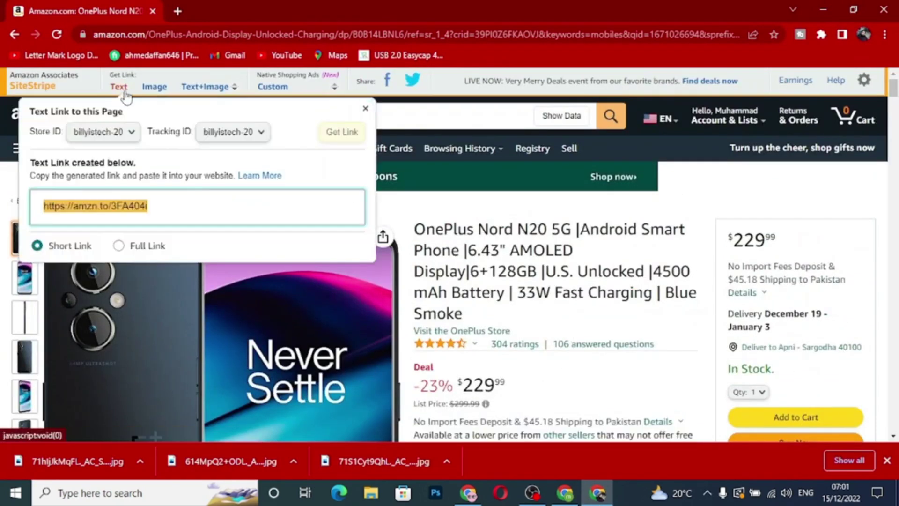
pyautogui.rightClick(87, 207)
pyautogui.click(127, 219)
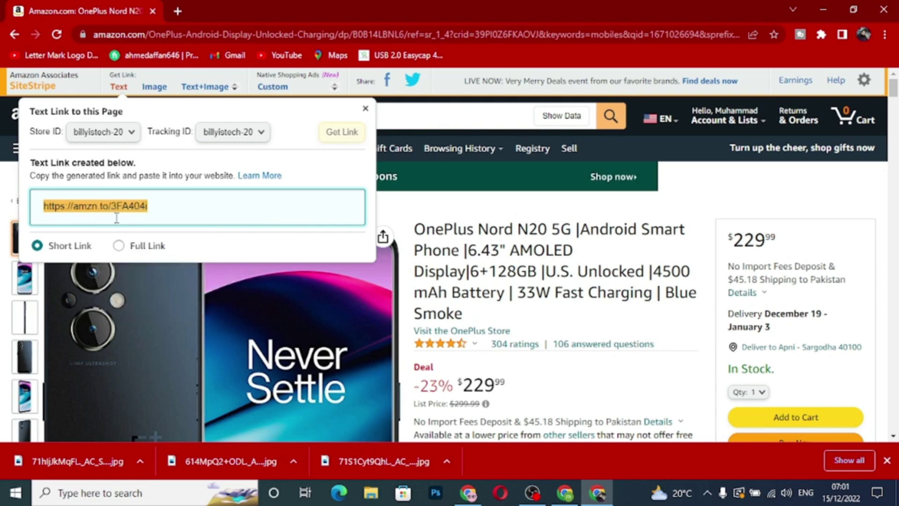
pyautogui.moveTo(548, 487)
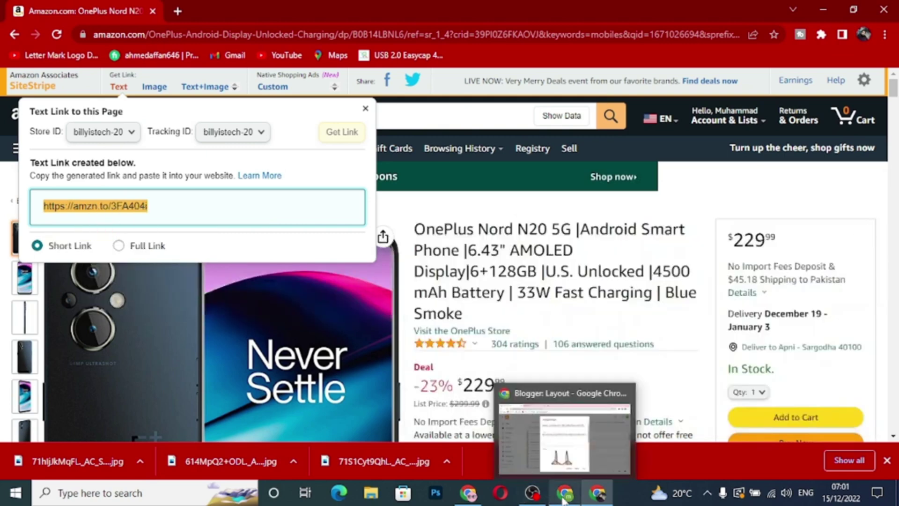
pyautogui.click(537, 444)
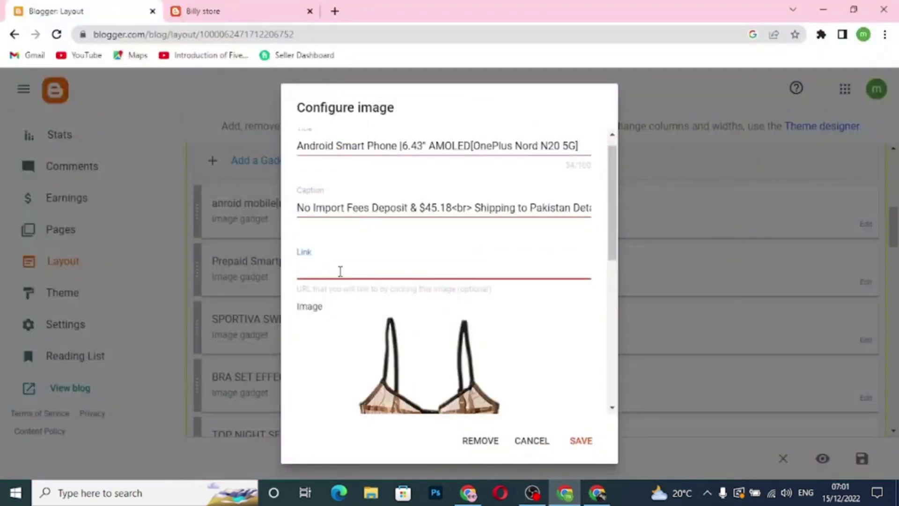
pyautogui.hotkey('ctrl', 'v')
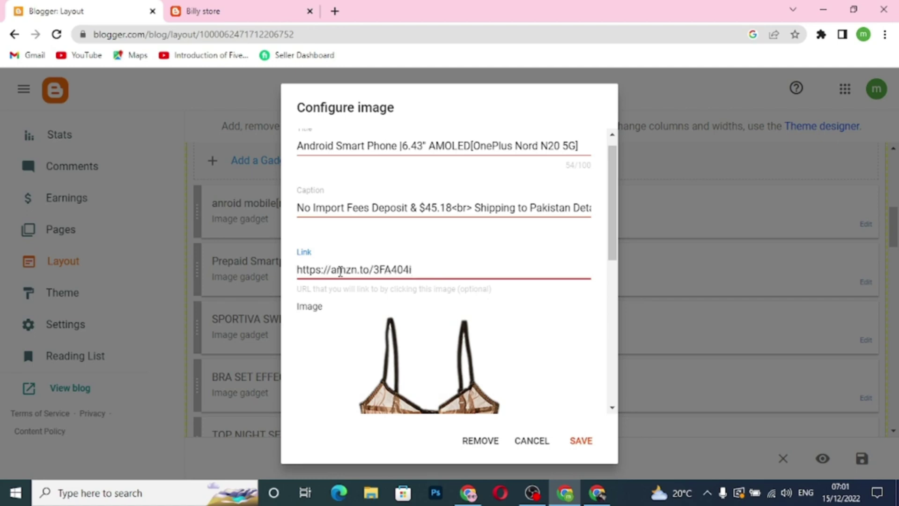
# Step: Replace the gadget's image with the downloaded OnePlus photo 71hIjJkMqFL._AC_SL1500_ uploaded from the computer, and save the gadget
pyautogui.moveTo(612, 250); pyautogui.dragTo(618, 407)
pyautogui.click(313, 287)
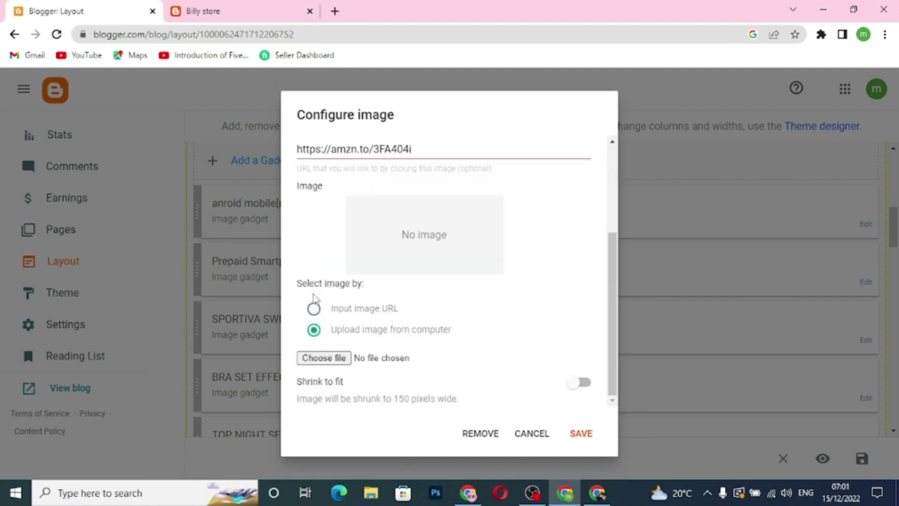
pyautogui.click(336, 358)
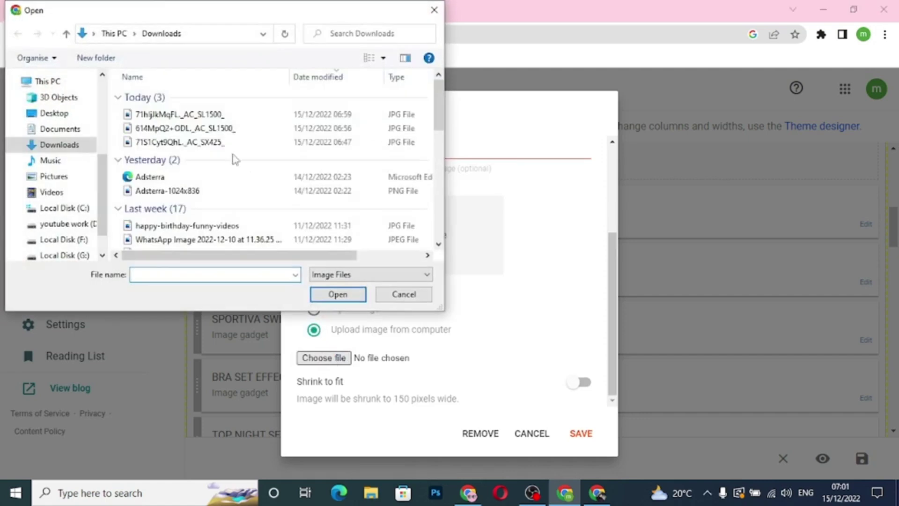
pyautogui.click(192, 115)
pyautogui.click(341, 296)
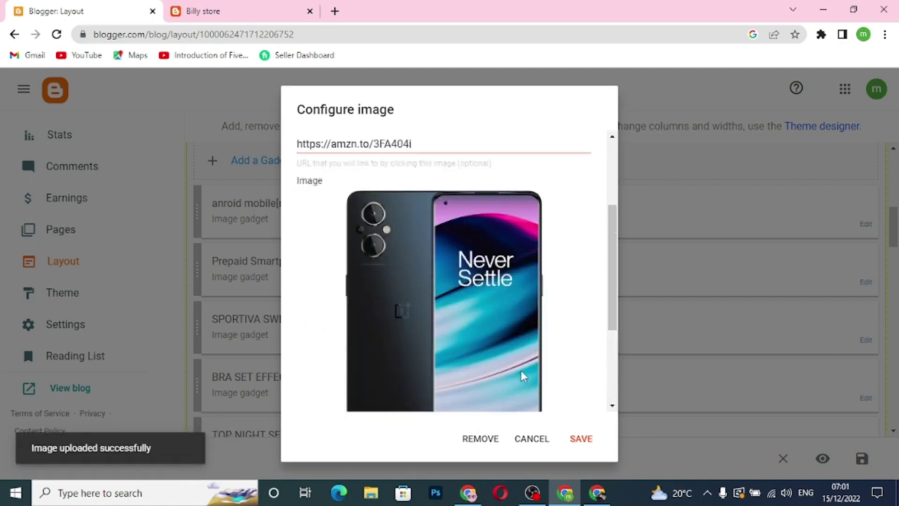
pyautogui.click(594, 440)
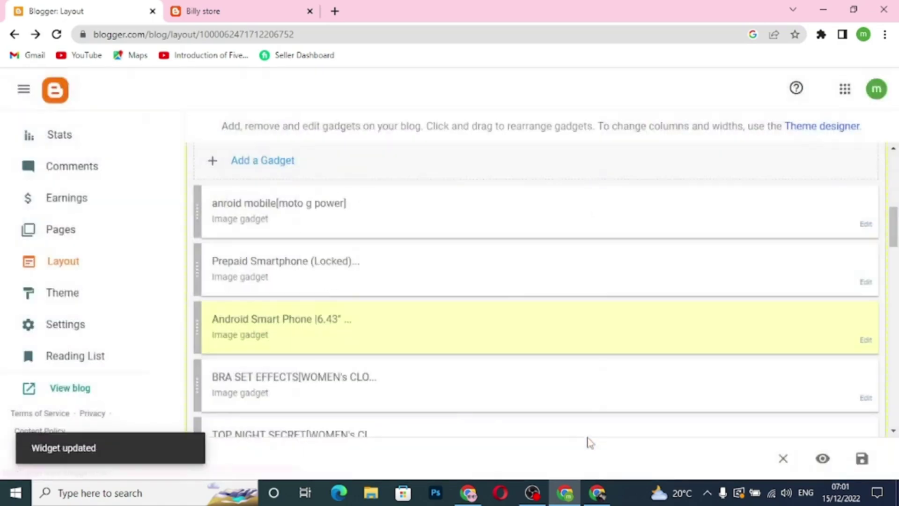
# Step: Reload the Billy store blog and bring the OnePlus Nord N20 5G slide into view in its slider
pyautogui.click(248, 11)
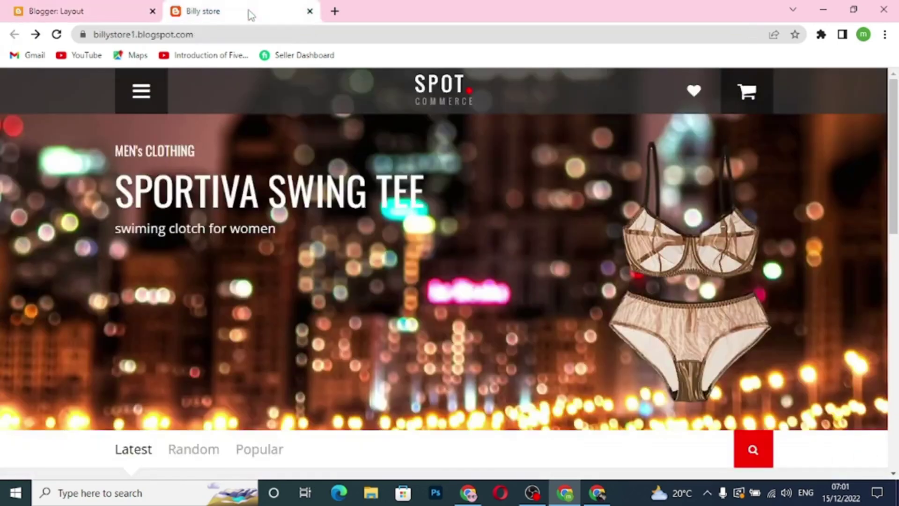
pyautogui.click(57, 35)
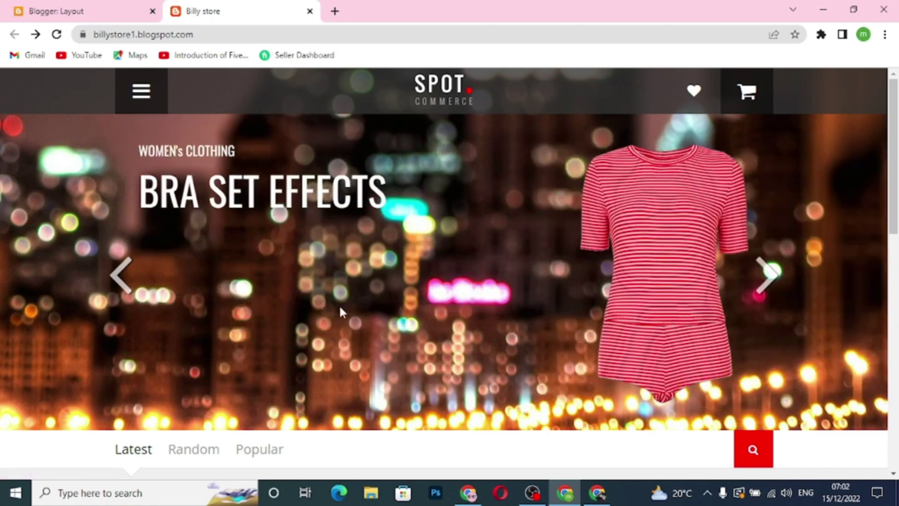
pyautogui.click(121, 274)
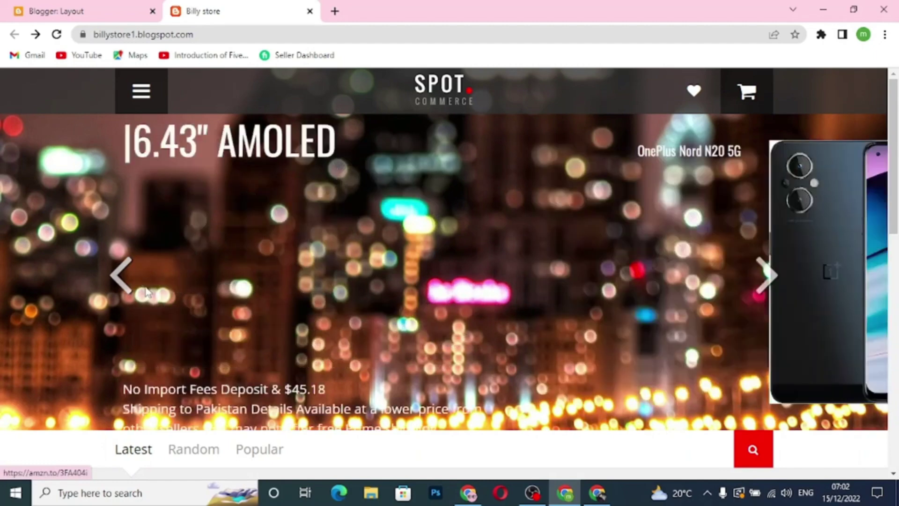
pyautogui.click(122, 277)
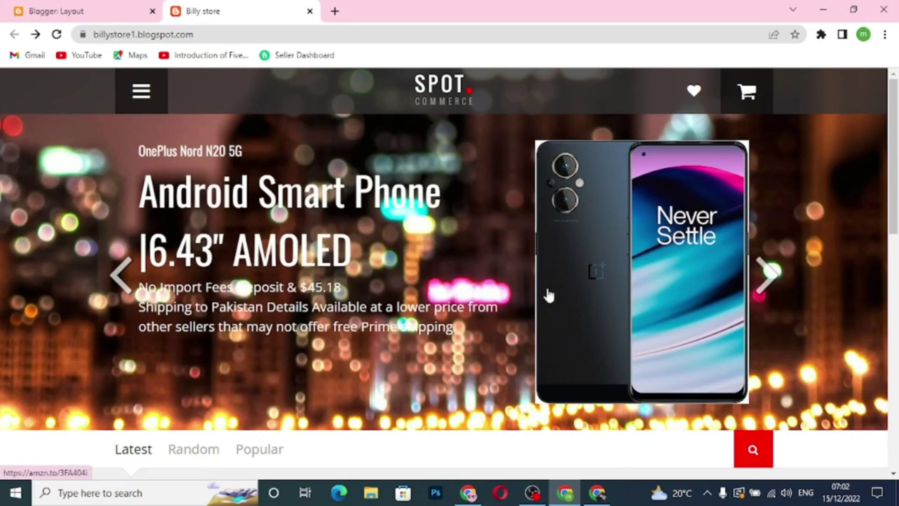
# Step: Follow the OnePlus slide's link to check its Amazon product page, and return to the Billy store blog
pyautogui.click(597, 296)
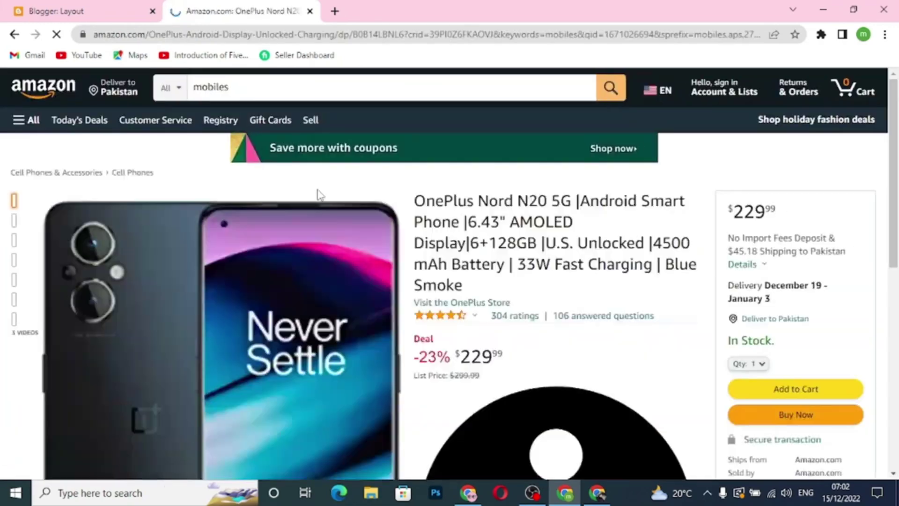
pyautogui.scroll(-3, 365, 317)
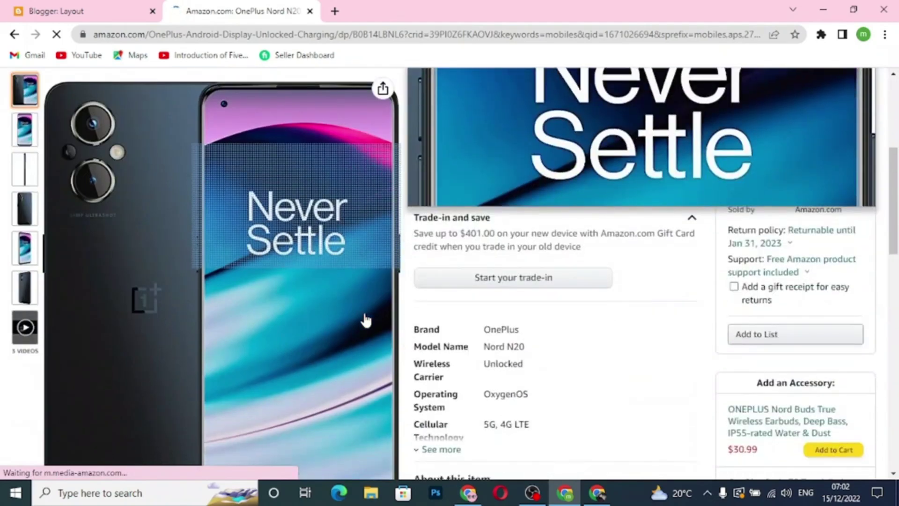
pyautogui.scroll(3, 365, 320)
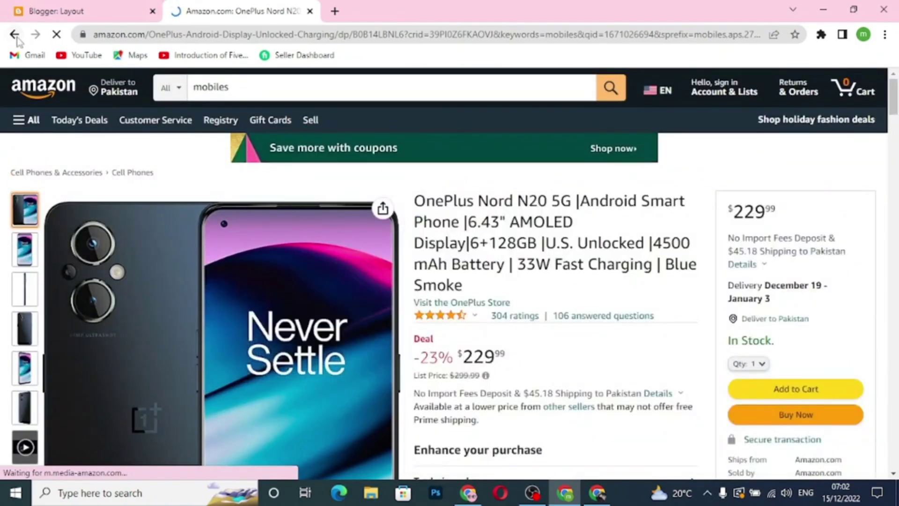
pyautogui.click(15, 35)
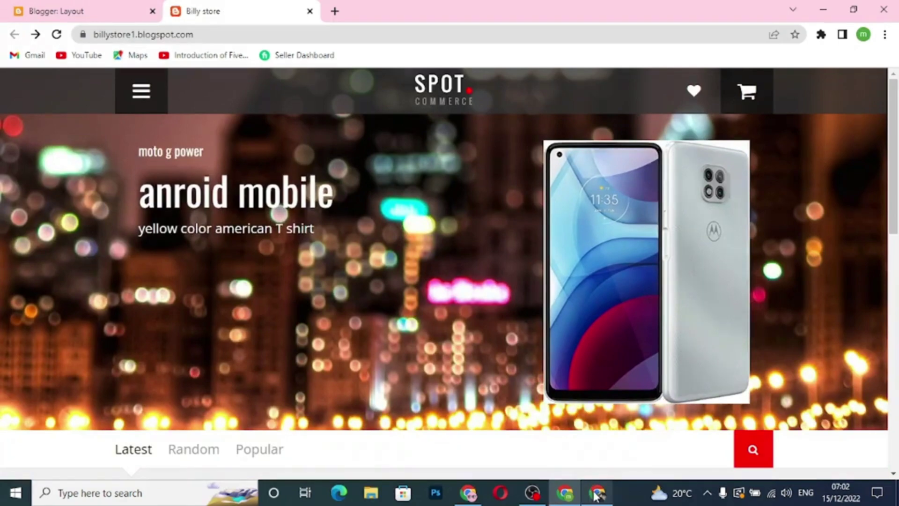
# Step: Switch to the Amazon window, dismiss the generated-link popup and search for "mobile accessories 2022"
pyautogui.click(597, 492)
pyautogui.click(366, 108)
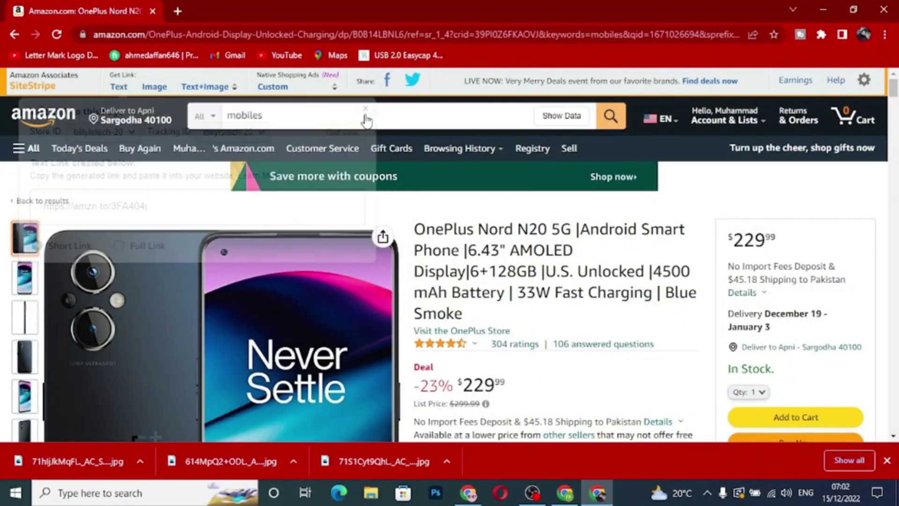
pyautogui.click(331, 112)
pyautogui.press('BackSpace')
pyautogui.press('BackSpace')
pyautogui.press('BackSpace')
pyautogui.press('BackSpace')
pyautogui.press('BackSpace')
pyautogui.press('BackSpace')
pyautogui.press('BackSpace')
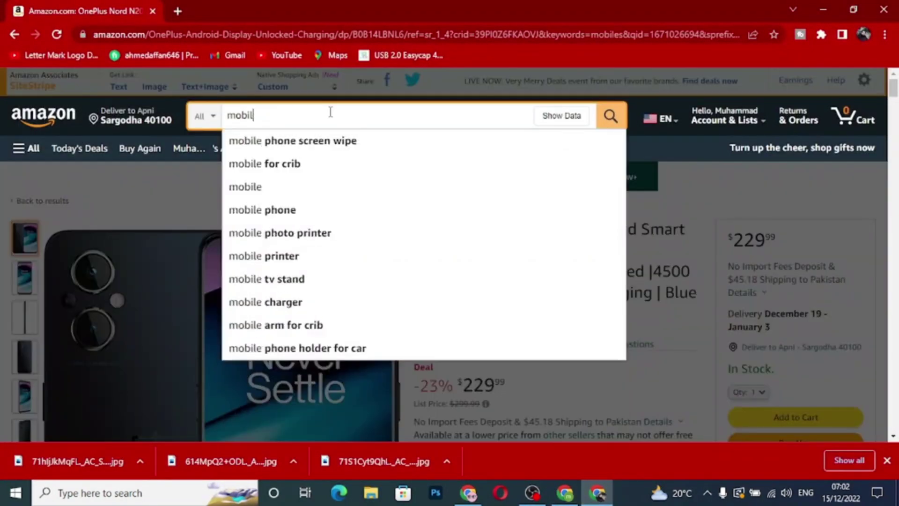
pyautogui.write('mob')
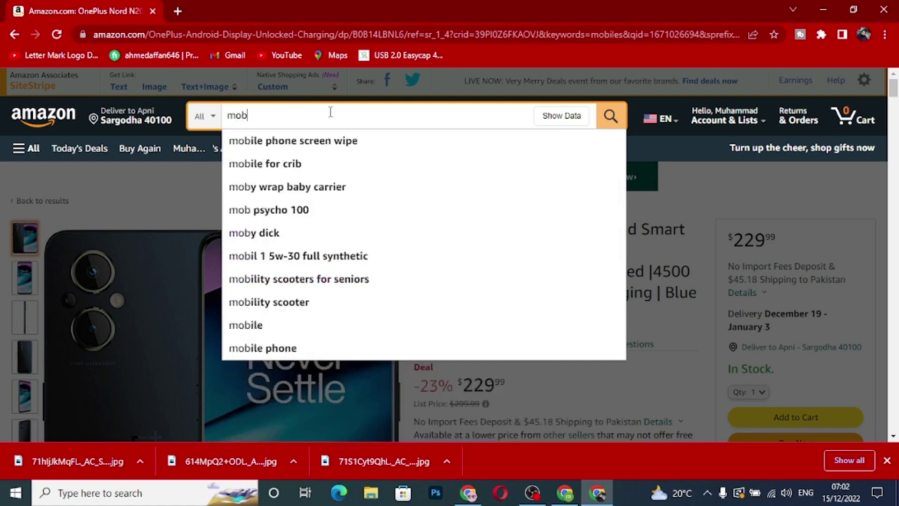
pyautogui.write('ile ')
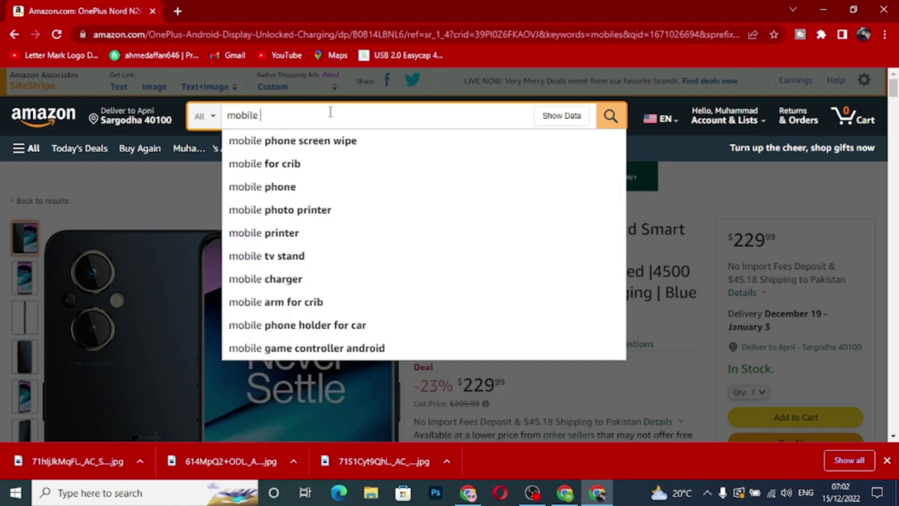
pyautogui.write('accesrories')
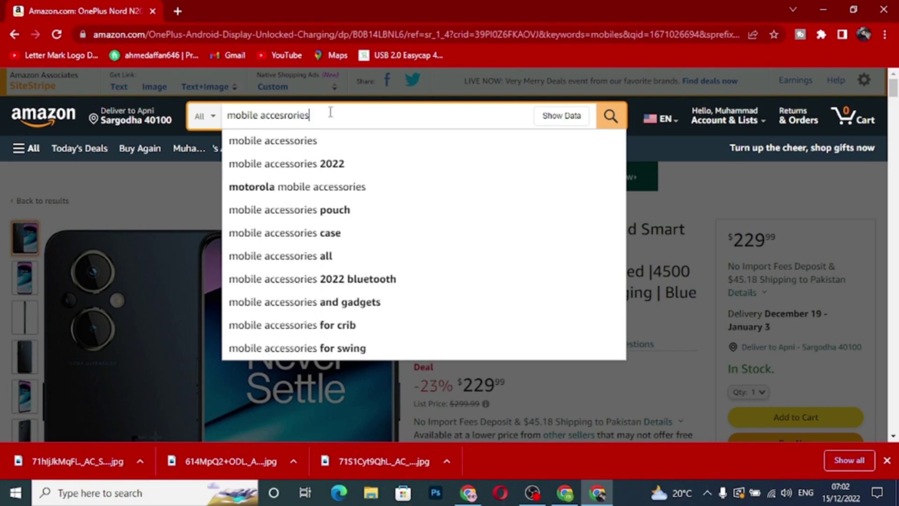
pyautogui.click(317, 163)
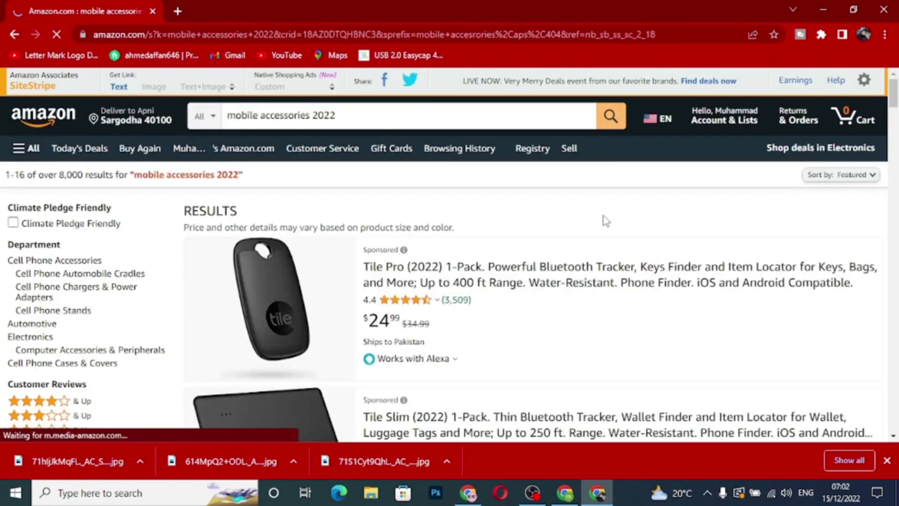
# Step: Browse the search results and open the Dual-Mic AI Noise Cancelling Bluetooth Headset product page
pyautogui.scroll(-10, 566, 346)
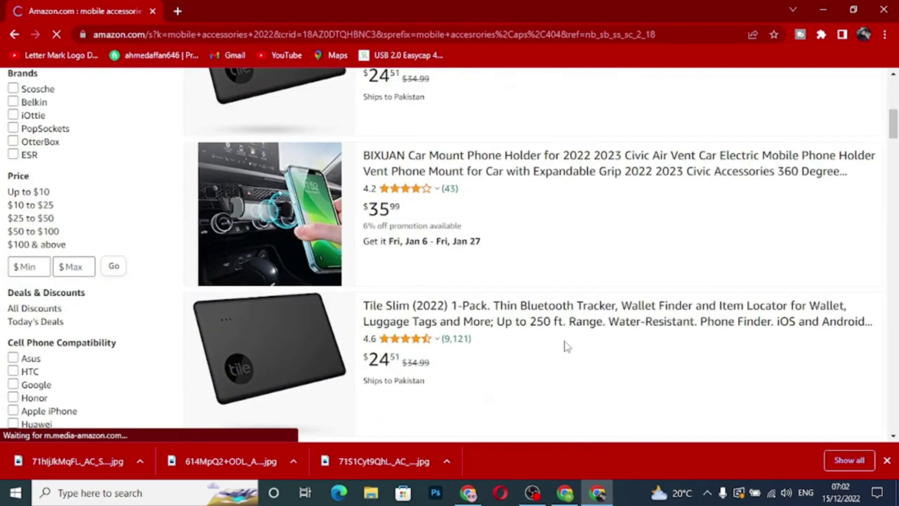
pyautogui.scroll(-10, 566, 346)
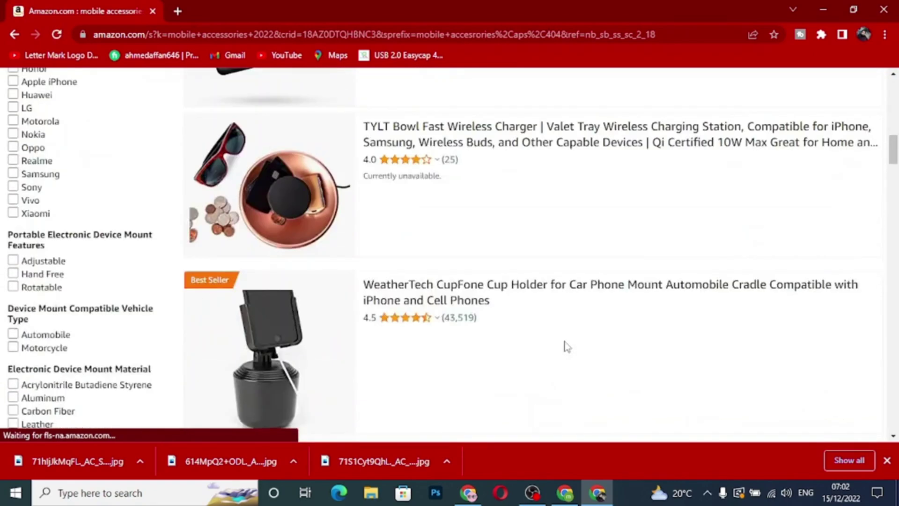
pyautogui.scroll(-6, 566, 346)
pyautogui.scroll(-3, 566, 347)
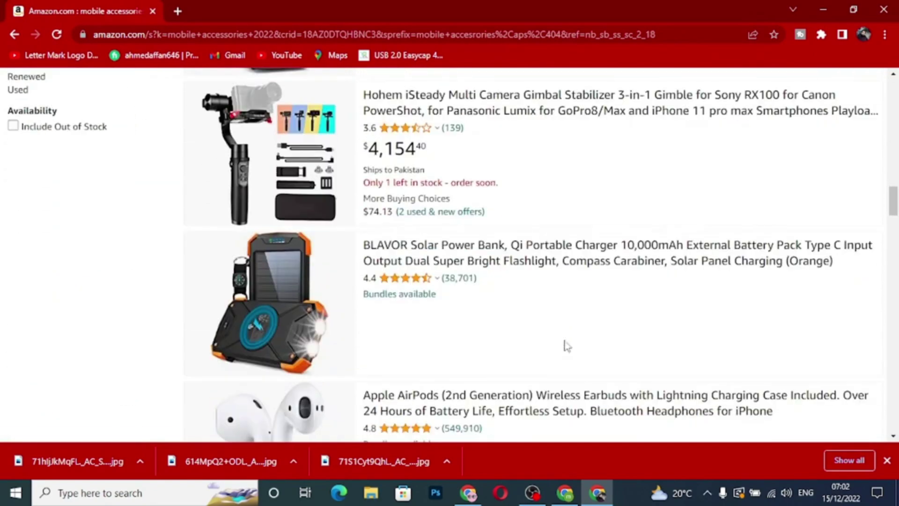
pyautogui.scroll(2, 566, 344)
pyautogui.scroll(-5, 567, 343)
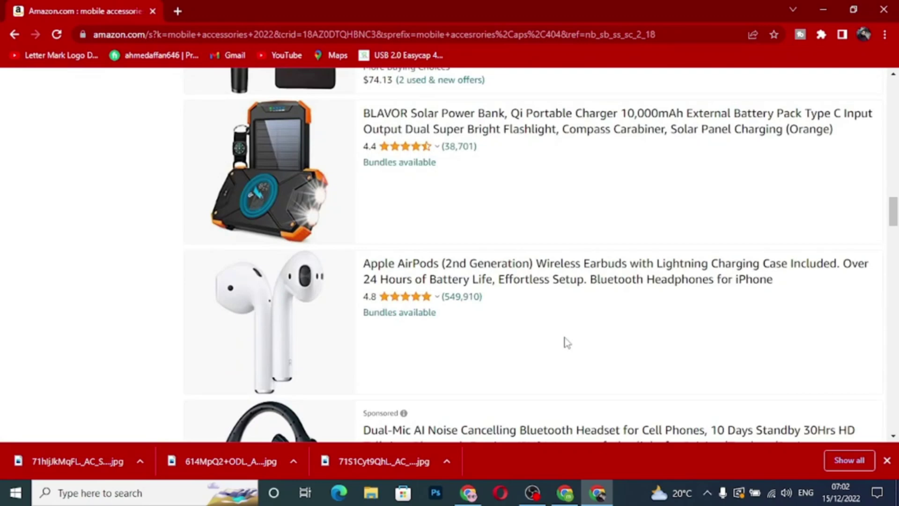
pyautogui.scroll(-2, 567, 344)
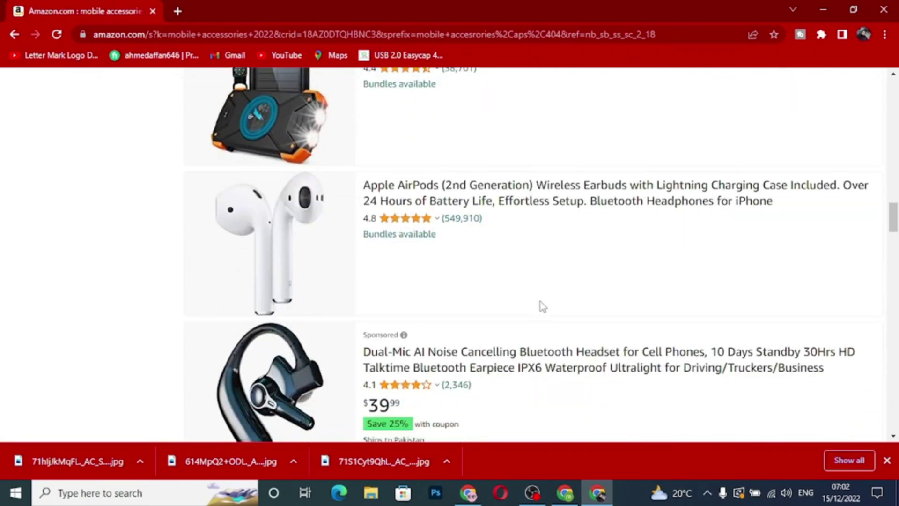
pyautogui.scroll(-4, 543, 306)
pyautogui.click(434, 170)
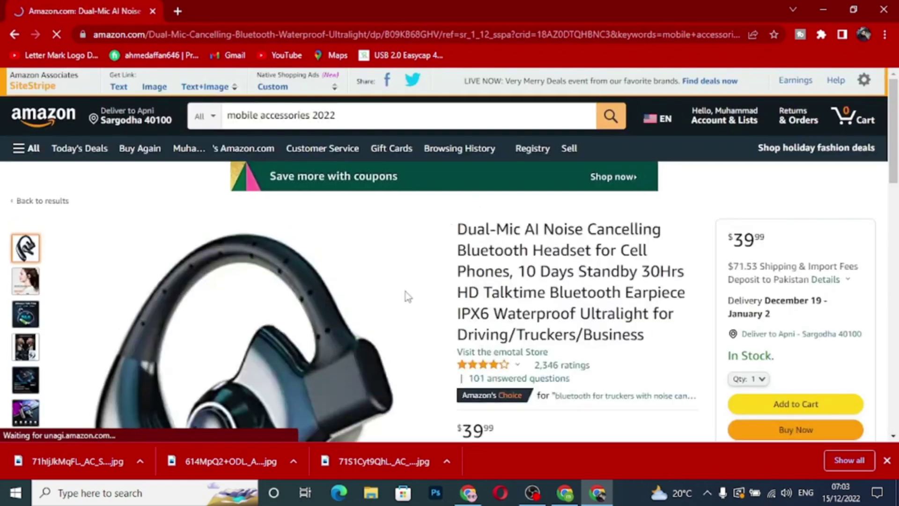
# Step: Open the headset's image gallery and look through its pictures, finishing on the main product image
pyautogui.scroll(-3, 391, 301)
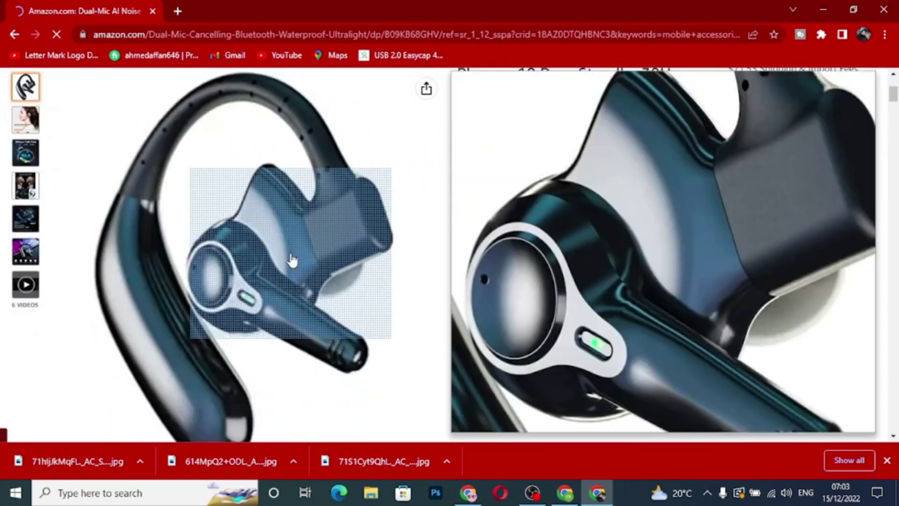
pyautogui.click(290, 255)
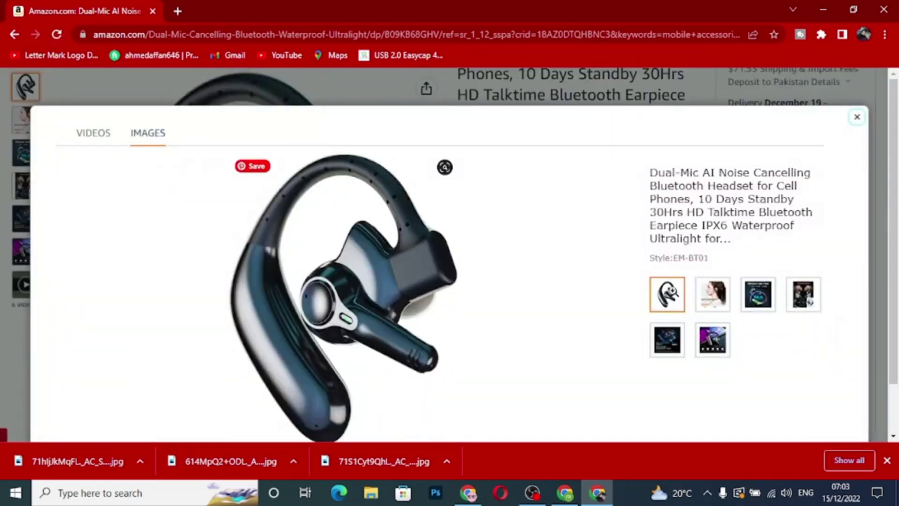
pyautogui.click(713, 301)
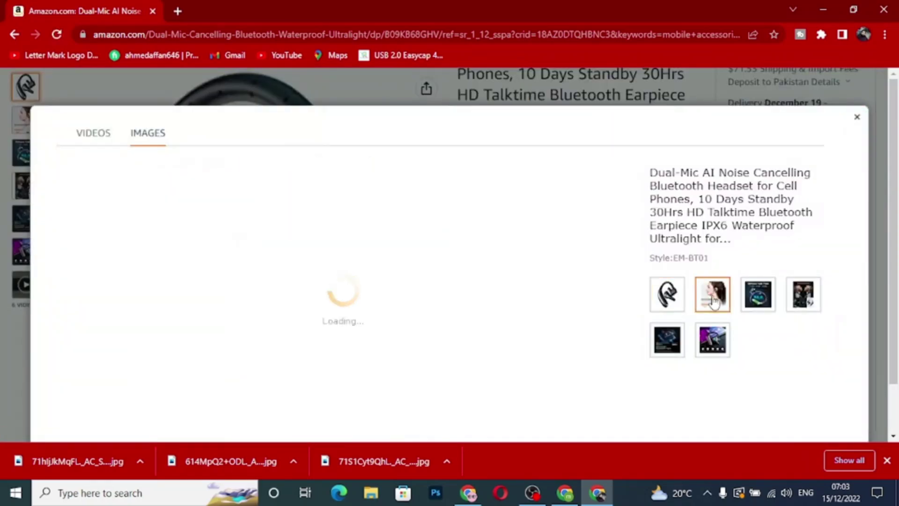
pyautogui.click(747, 304)
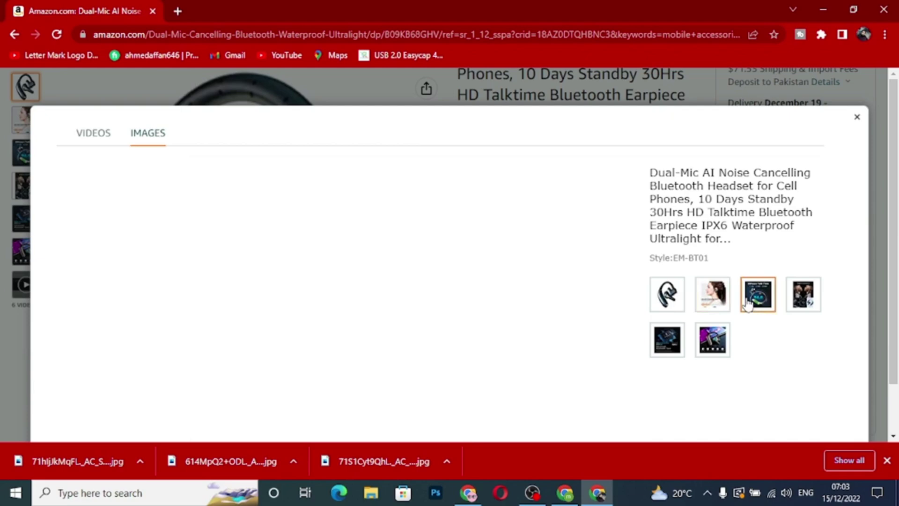
pyautogui.click(802, 305)
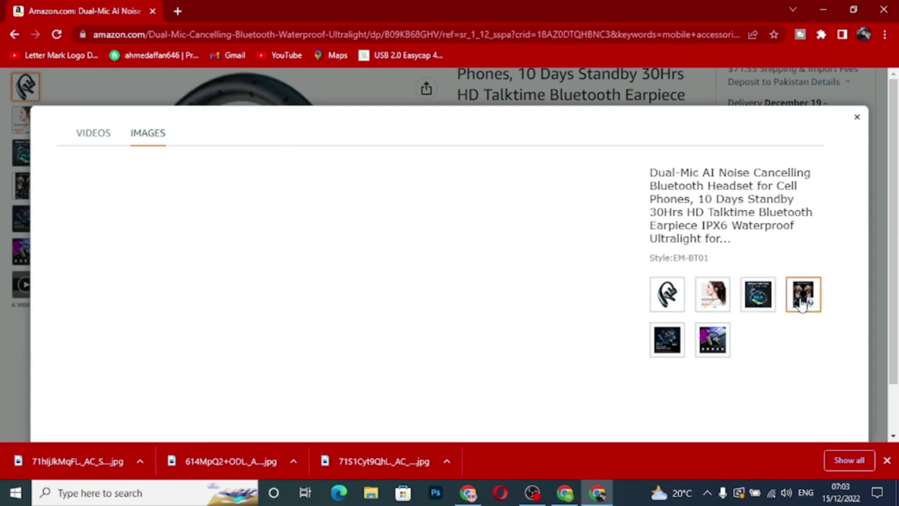
pyautogui.click(671, 342)
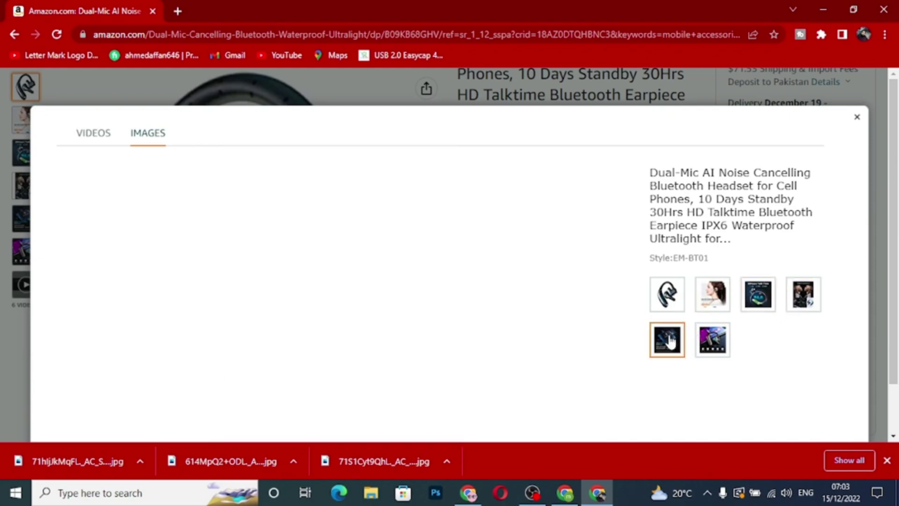
pyautogui.click(668, 303)
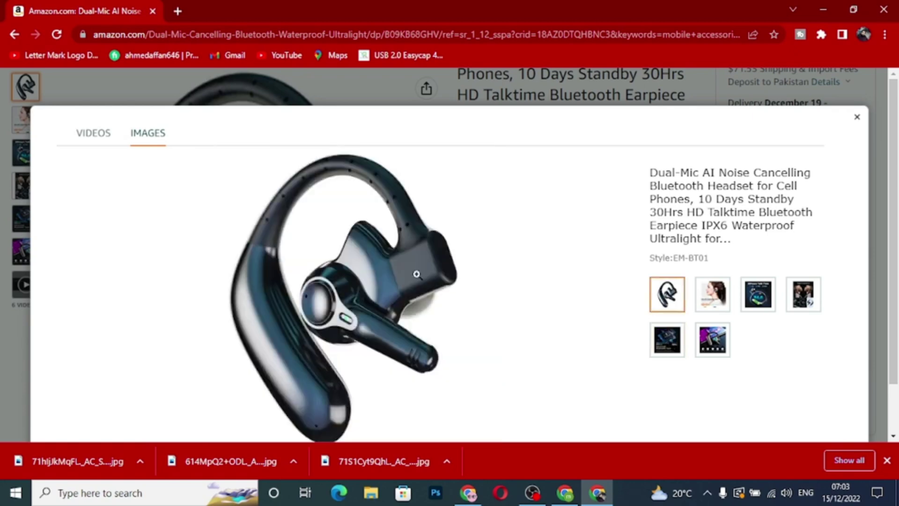
# Step: Save the main headset image as a JPEG in the Downloads folder and close the image gallery
pyautogui.rightClick(297, 237)
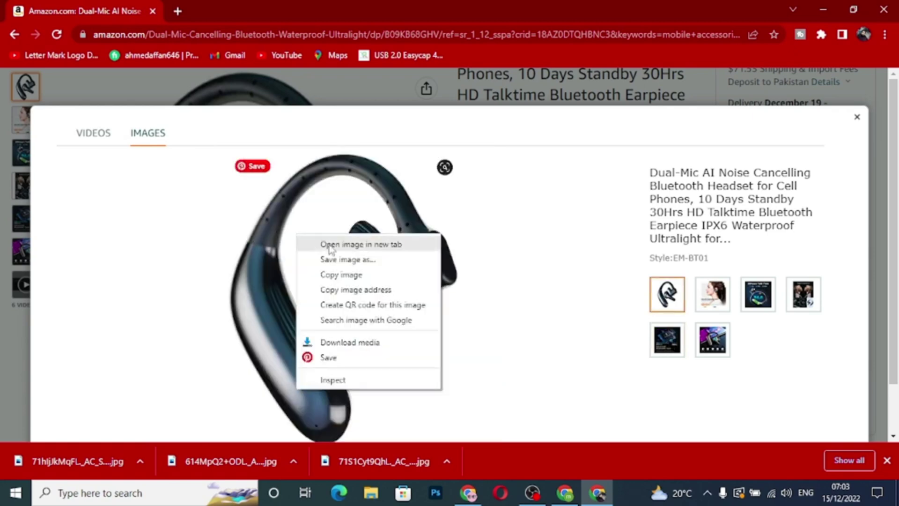
pyautogui.click(350, 260)
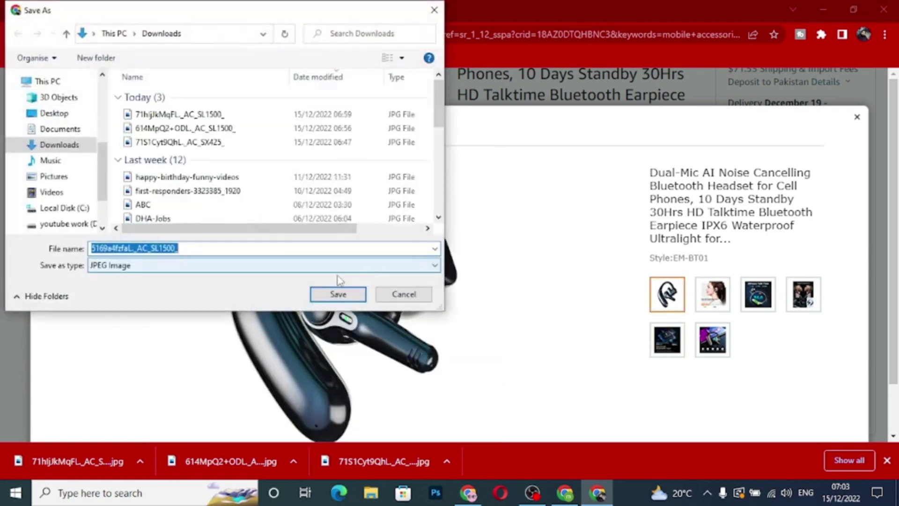
pyautogui.click(338, 294)
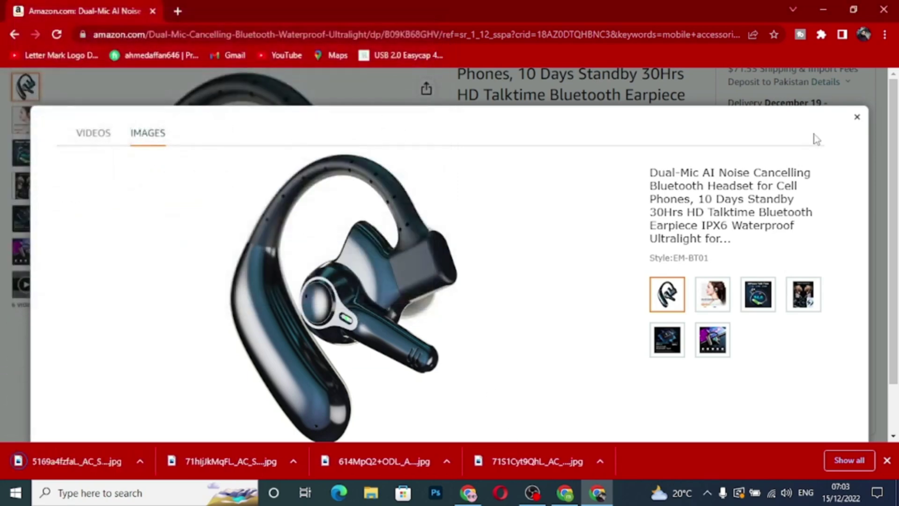
pyautogui.click(857, 117)
# Step: Copy the title text "Dual-Mic AI Noise Cancelling Bluetooth Headset for Cell Phones" and switch to the Blogger layout page
pyautogui.scroll(3, 528, 253)
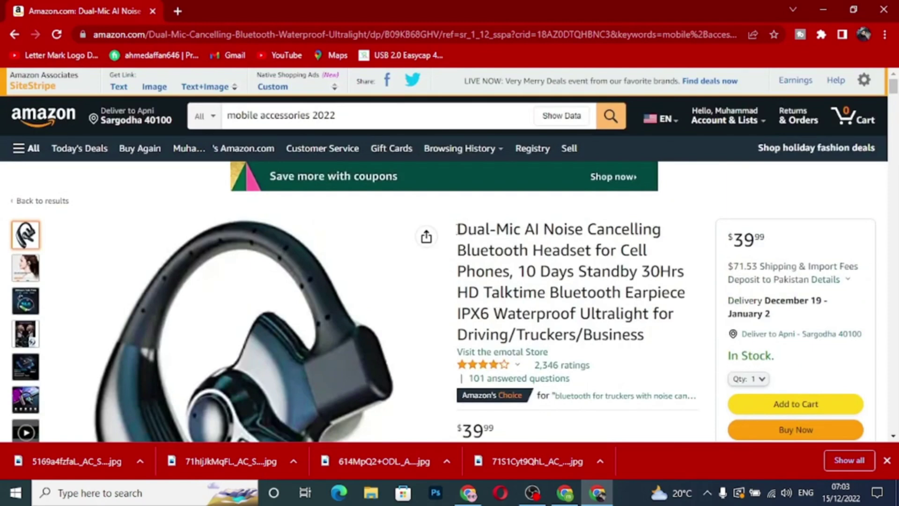
pyautogui.moveTo(458, 229); pyautogui.dragTo(511, 270)
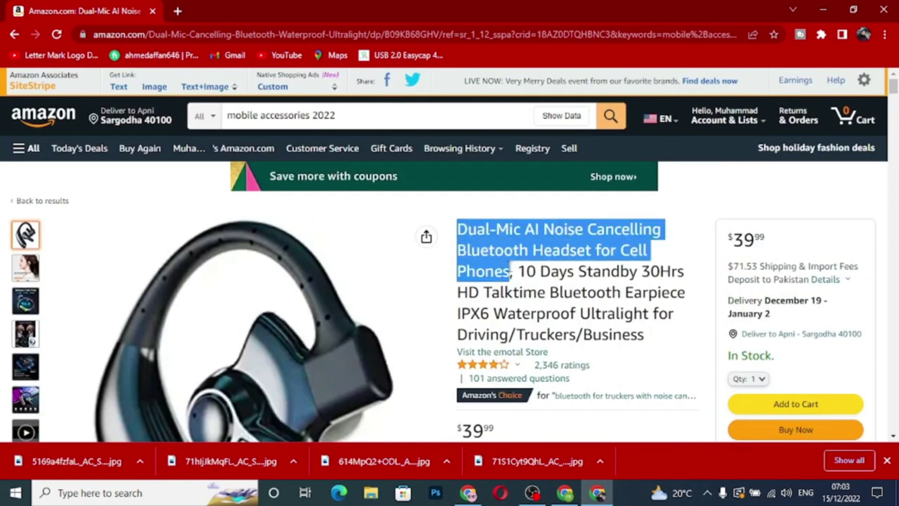
pyautogui.rightClick(492, 237)
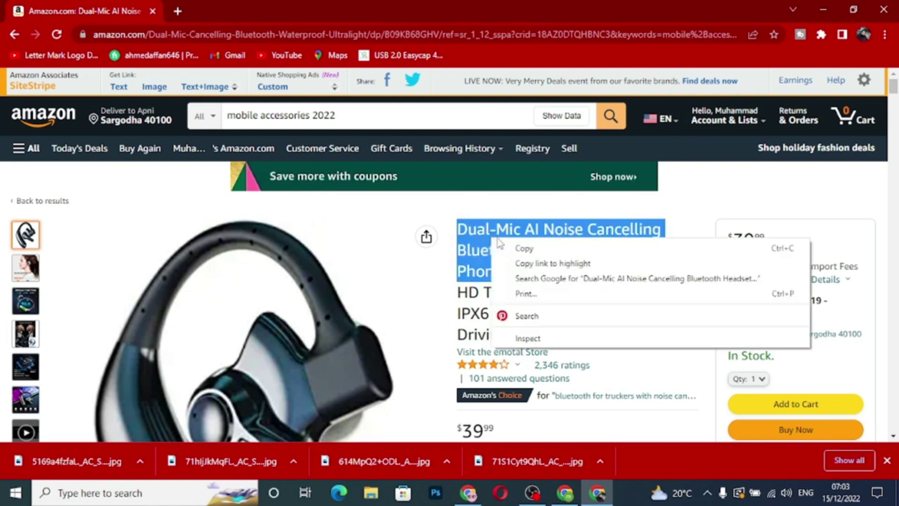
pyautogui.click(525, 246)
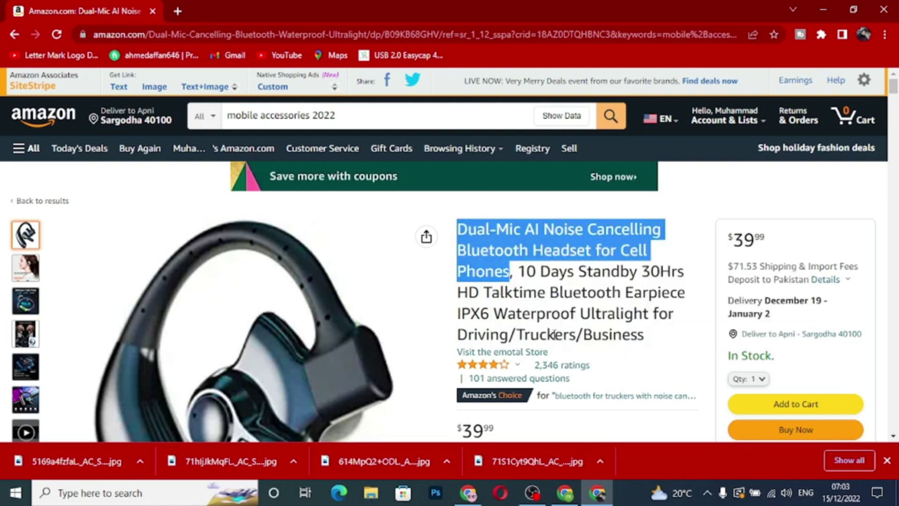
pyautogui.click(565, 492)
pyautogui.click(131, 13)
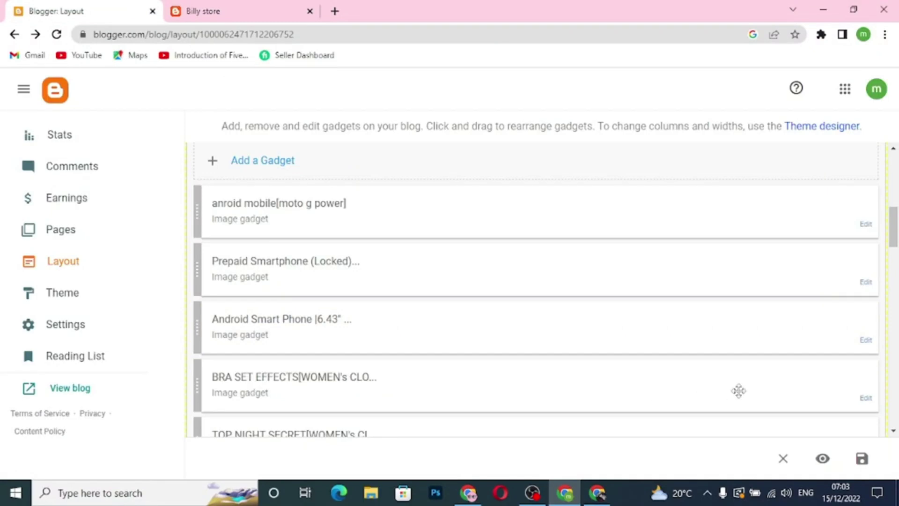
# Step: Open the BRA SET EFFECTS image gadget and replace its title's bracketed text with "Dual-Mic AI Noise Cancelling Bluetooth Headset for Cell Phones"
pyautogui.click(866, 398)
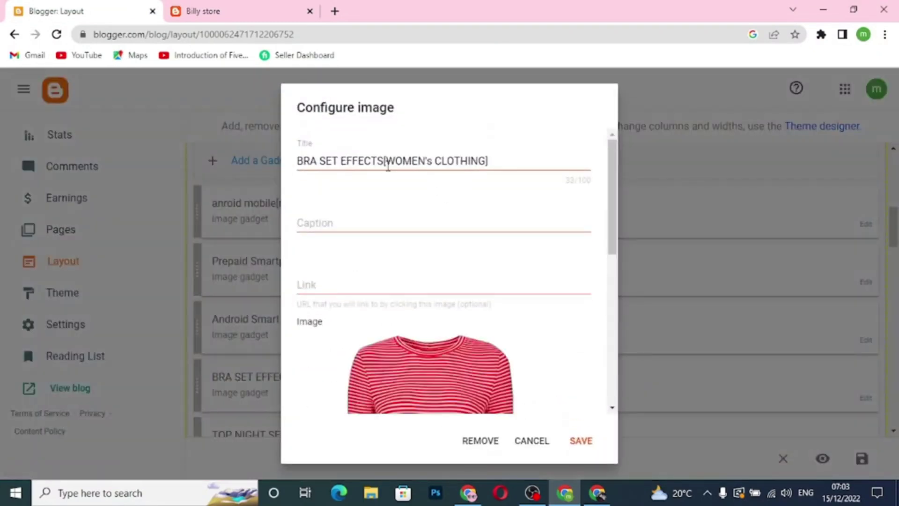
pyautogui.moveTo(387, 164); pyautogui.dragTo(485, 162)
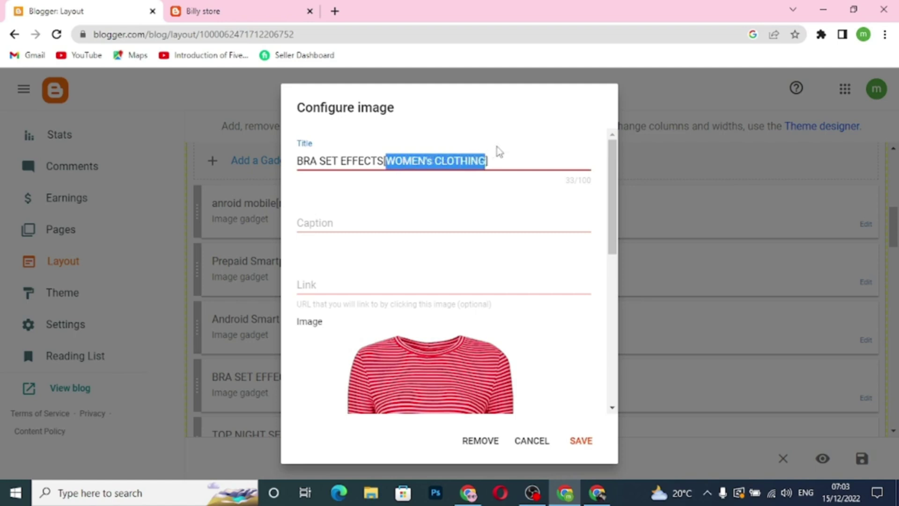
pyautogui.hotkey('ctrl', 'v')
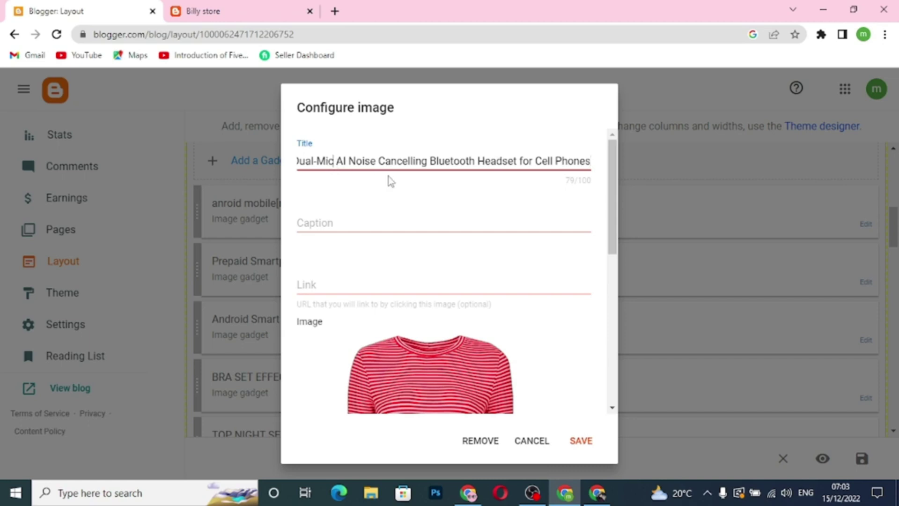
pyautogui.press('Left')
pyautogui.press('Left')
pyautogui.press('Left')
pyautogui.press('Left')
pyautogui.press('Left')
pyautogui.press('Left')
pyautogui.press('Left')
pyautogui.press('Left')
pyautogui.press('Left')
pyautogui.press('Left')
pyautogui.press('Left')
pyautogui.press('Left')
pyautogui.press('Left')
pyautogui.press('Left')
pyautogui.press('Left')
pyautogui.press('Left')
pyautogui.press('Left')
pyautogui.press('Left')
pyautogui.press('Left')
pyautogui.press('Left')
pyautogui.press('Left')
pyautogui.press('Left')
pyautogui.press('Left')
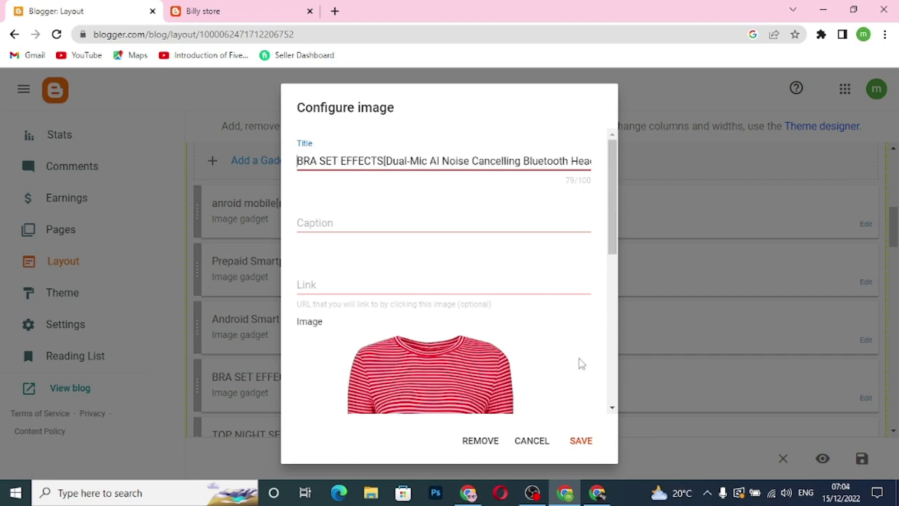
# Step: Copy "Waterproof Ultralight for Driving/Truckers/Business" from the Amazon product title and paste it over "BRA SET EFFECTS" in the gadget's title
pyautogui.click(597, 493)
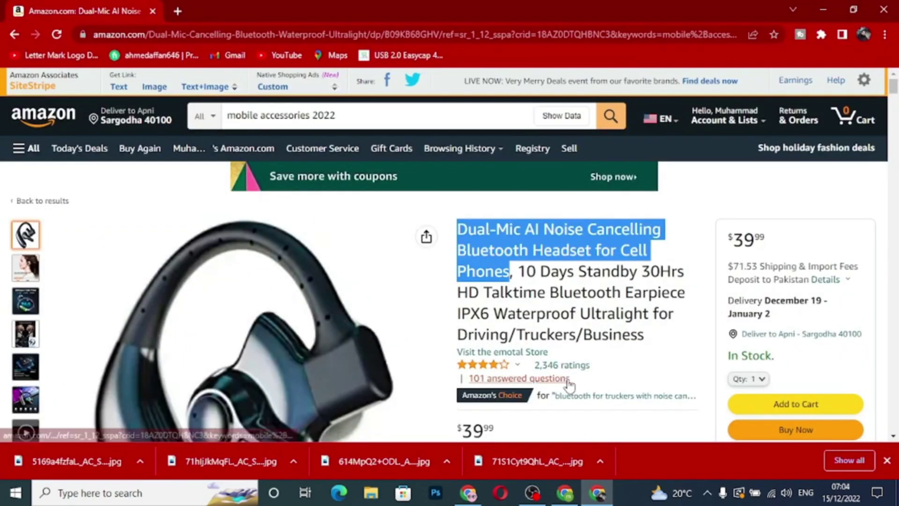
pyautogui.scroll(-3, 568, 381)
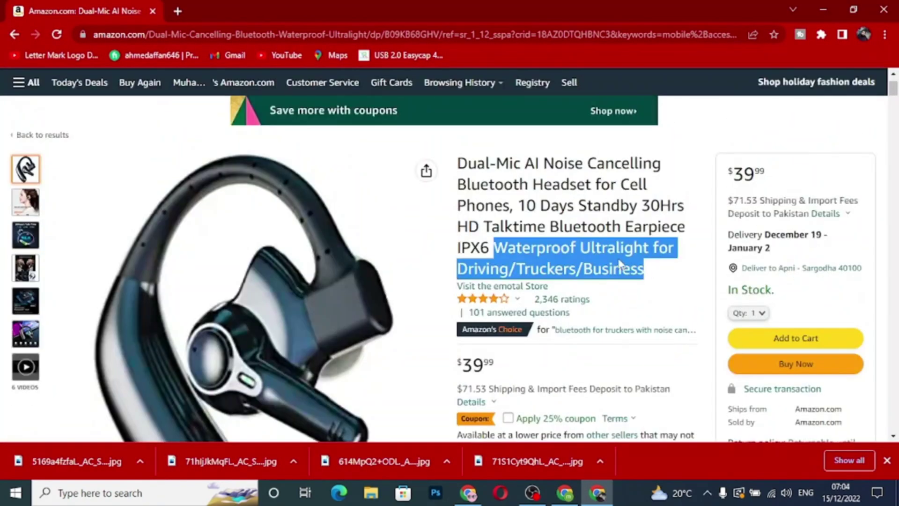
pyautogui.rightClick(620, 263)
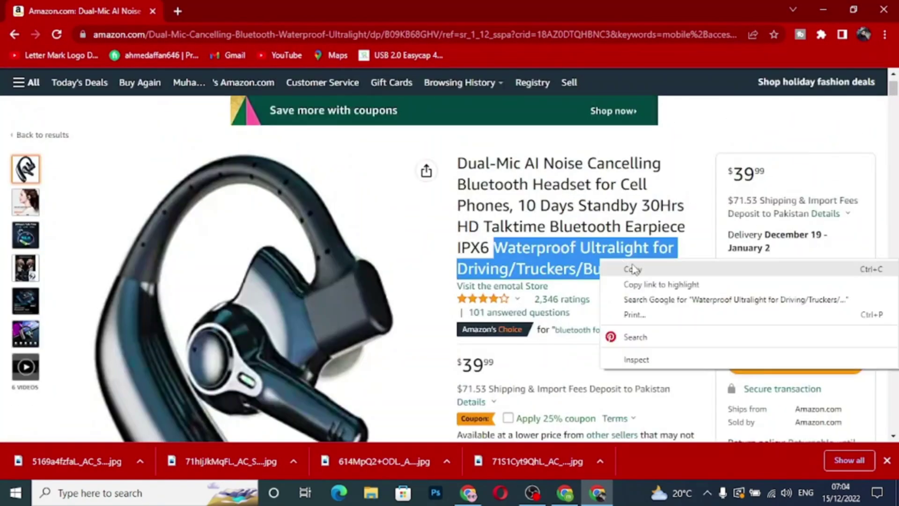
pyautogui.click(633, 270)
pyautogui.click(565, 493)
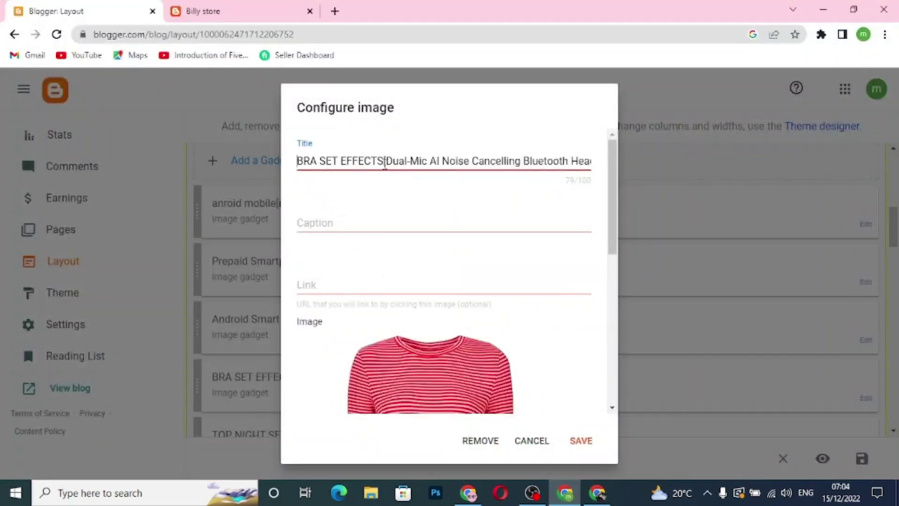
pyautogui.moveTo(385, 161); pyautogui.dragTo(270, 166)
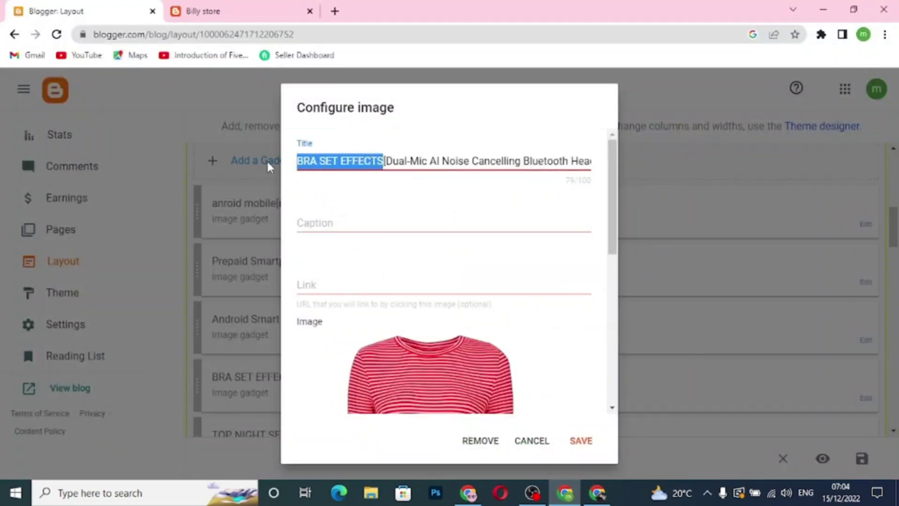
pyautogui.hotkey('ctrl', 'v')
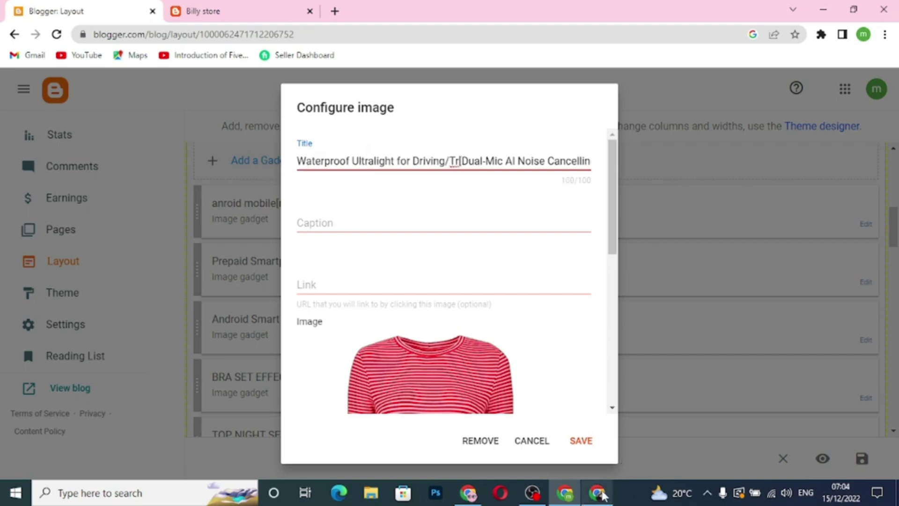
# Step: Copy the "Call with Outstanding Clarity" bullet from the Amazon page's About this item section into the gadget's caption
pyautogui.click(597, 493)
pyautogui.scroll(-4, 551, 377)
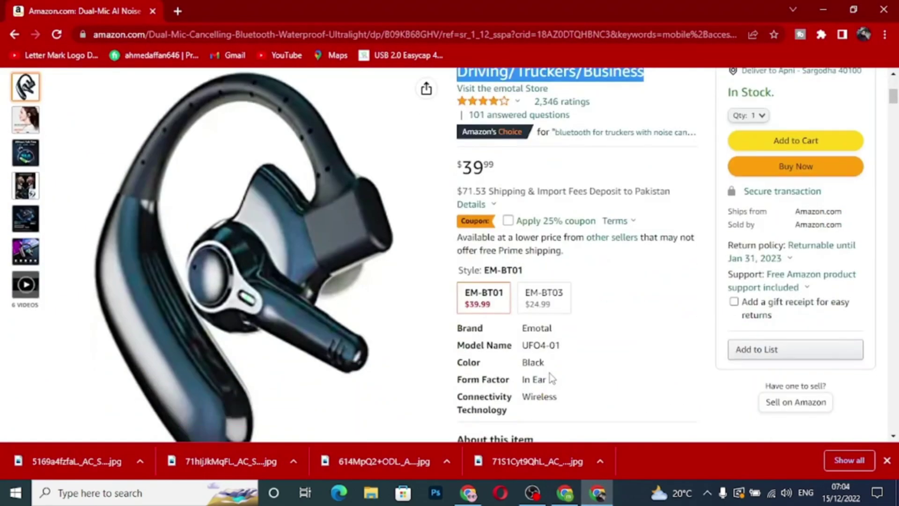
pyautogui.scroll(-5, 624, 335)
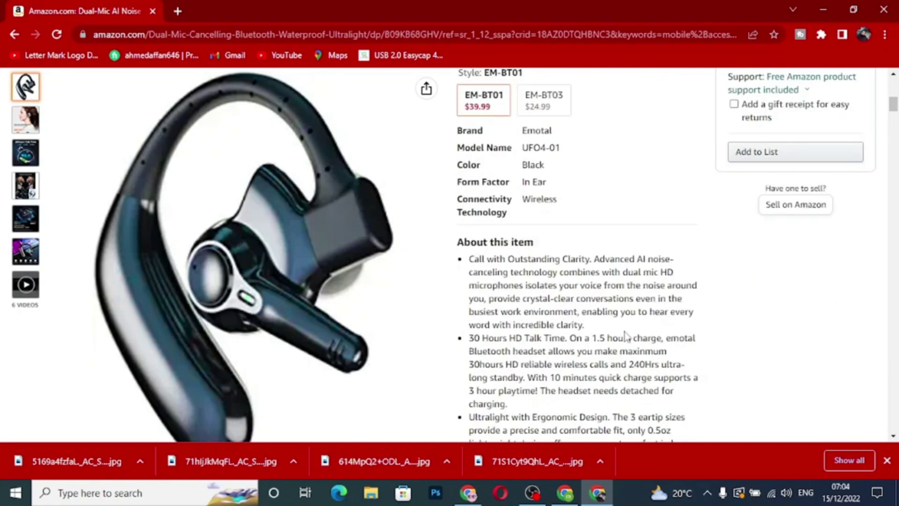
pyautogui.scroll(-5, 624, 333)
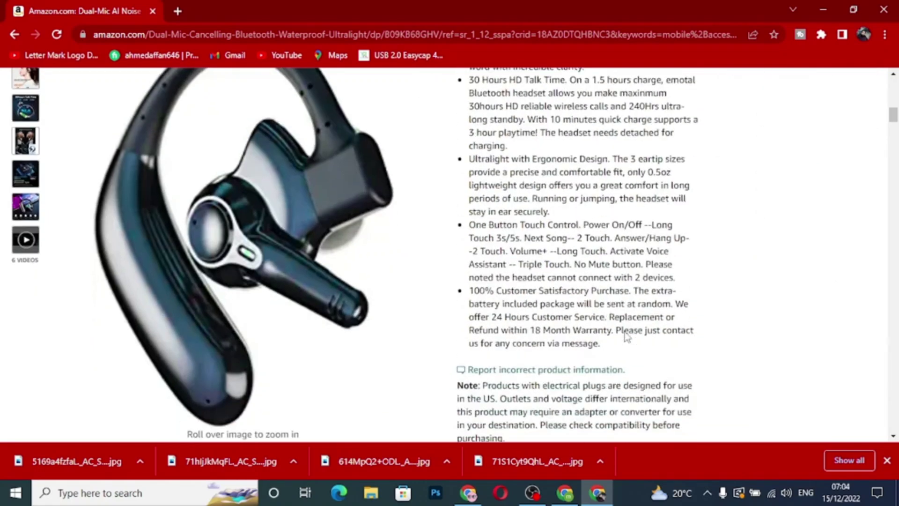
pyautogui.scroll(3, 625, 332)
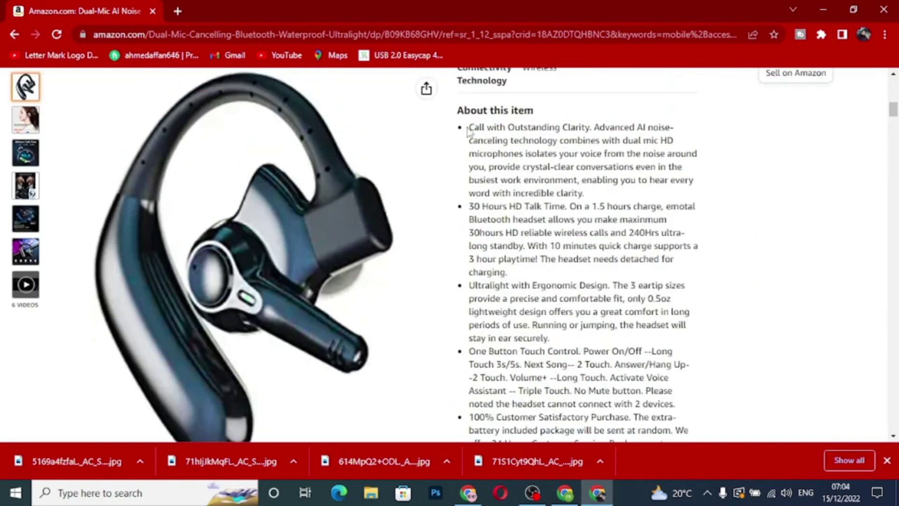
pyautogui.moveTo(471, 127); pyautogui.dragTo(584, 193)
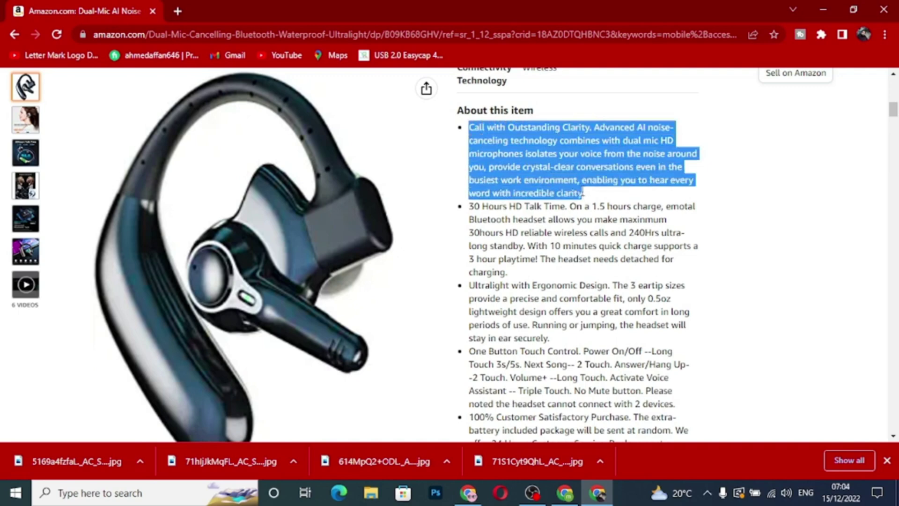
pyautogui.rightClick(570, 183)
pyautogui.click(604, 195)
pyautogui.click(565, 493)
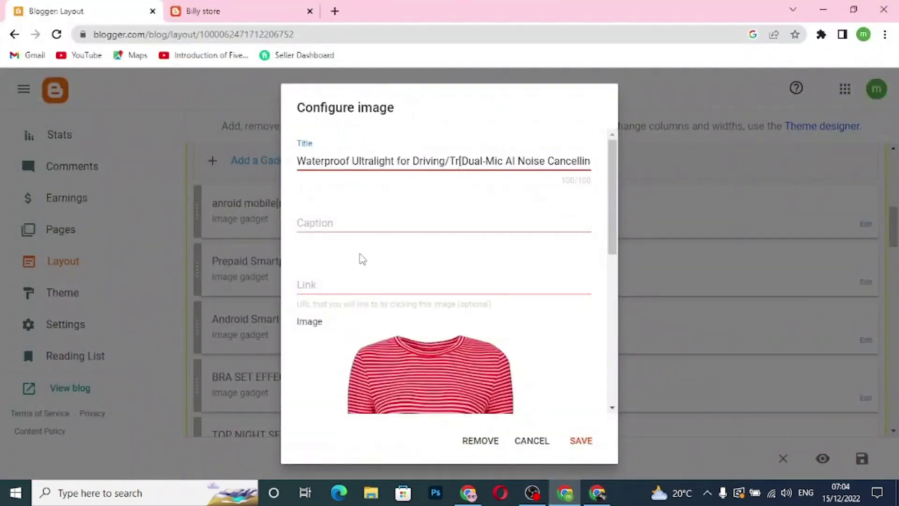
pyautogui.click(360, 226)
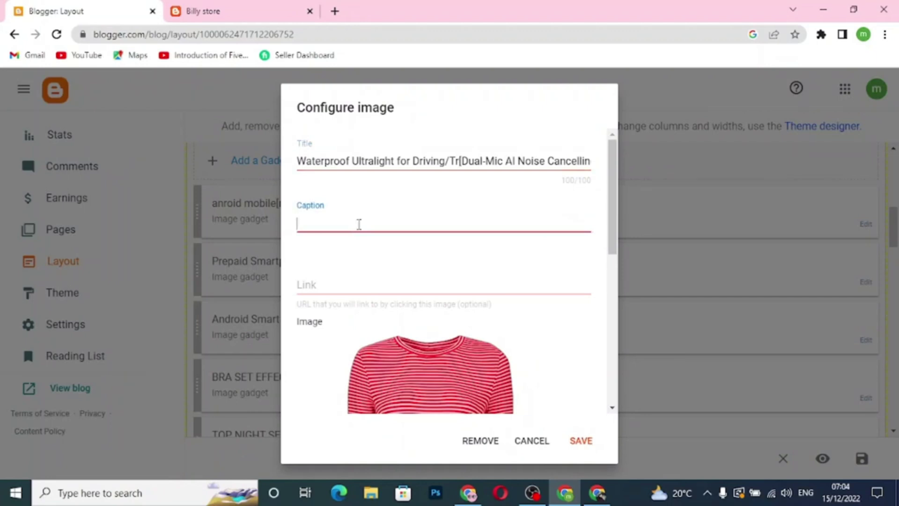
pyautogui.hotkey('ctrl', 'v')
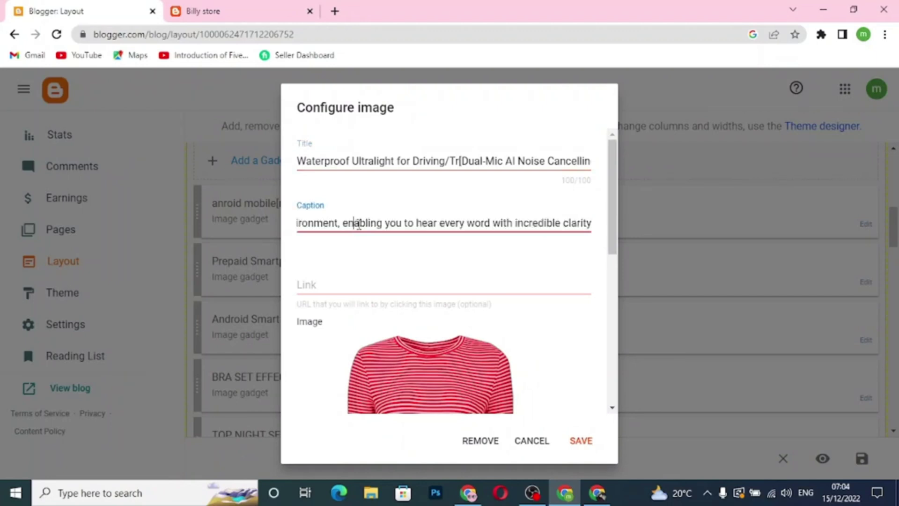
# Step: Insert a <br> line break in the caption between "noise-canceling" and "technology"
pyautogui.press('Left')
pyautogui.press('Left')
pyautogui.press('Left')
pyautogui.press('Left')
pyautogui.press('Left')
pyautogui.press('Left')
pyautogui.press('Left')
pyautogui.press('Left')
pyautogui.press('Left')
pyautogui.press('Left')
pyautogui.press('Left')
pyautogui.press('Left')
pyautogui.press('Left')
pyautogui.press('Left')
pyautogui.press('Left')
pyautogui.press('Left')
pyautogui.press('Left')
pyautogui.press('Left')
pyautogui.press('Left')
pyautogui.press('Left')
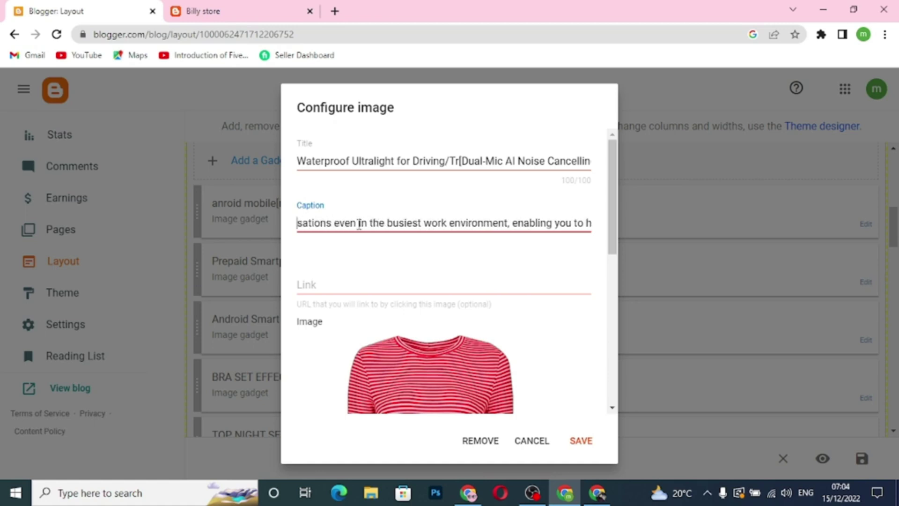
pyautogui.press('Left')
pyautogui.press('Left')
pyautogui.press('Left')
pyautogui.press('Left')
pyautogui.press('Left')
pyautogui.press('Left')
pyautogui.press('Left')
pyautogui.press('Left')
pyautogui.press('Left')
pyautogui.press('Left')
pyautogui.press('Left')
pyautogui.press('Left')
pyautogui.press('Left')
pyautogui.press('Left')
pyautogui.press('Left')
pyautogui.press('Left')
pyautogui.press('Left')
pyautogui.press('Left')
pyautogui.press('Left')
pyautogui.press('Left')
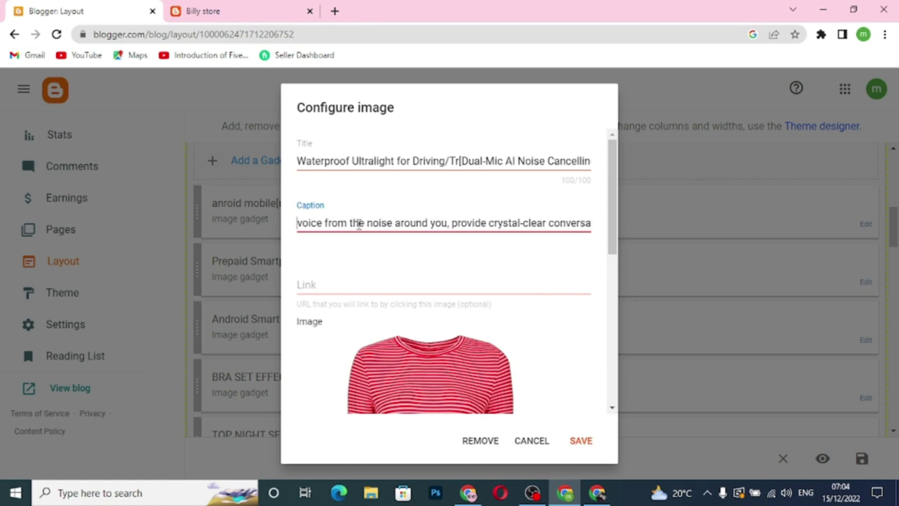
pyautogui.press('Left')
pyautogui.press('Left')
pyautogui.press('Left')
pyautogui.press('Left')
pyautogui.press('Left')
pyautogui.press('Left')
pyautogui.press('Left')
pyautogui.press('Left')
pyautogui.press('Left')
pyautogui.press('Left')
pyautogui.press('Left')
pyautogui.press('Left')
pyautogui.press('Left')
pyautogui.press('Left')
pyautogui.press('Left')
pyautogui.press('Left')
pyautogui.press('Left')
pyautogui.press('Left')
pyautogui.press('Left')
pyautogui.press('Left')
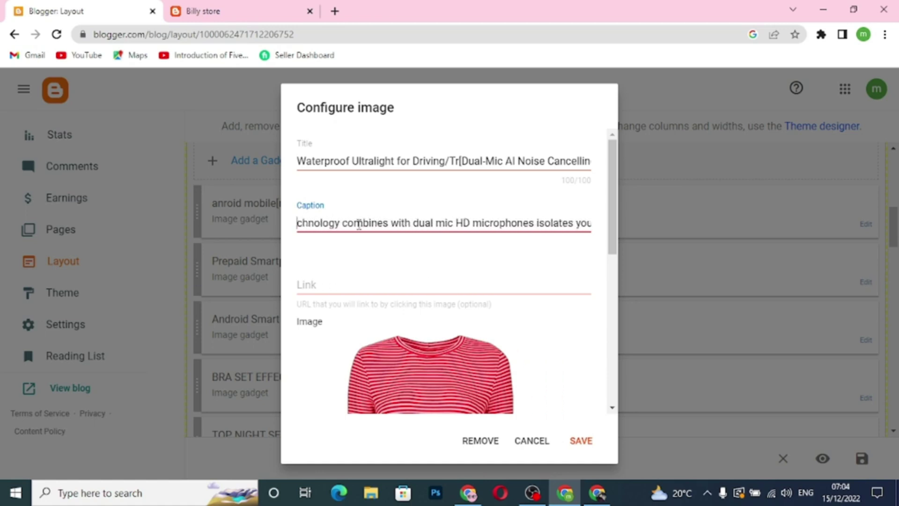
pyautogui.press('Left')
pyautogui.press('Left')
pyautogui.press('Left')
pyautogui.press('Left')
pyautogui.press('Left')
pyautogui.press('Left')
pyautogui.press('Left')
pyautogui.press('Left')
pyautogui.press('Left')
pyautogui.press('Left')
pyautogui.press('Left')
pyautogui.press('Left')
pyautogui.press('Left')
pyautogui.press('Left')
pyautogui.press('Left')
pyautogui.press('Left')
pyautogui.press('Left')
pyautogui.press('Left')
pyautogui.press('Left')
pyautogui.press('Left')
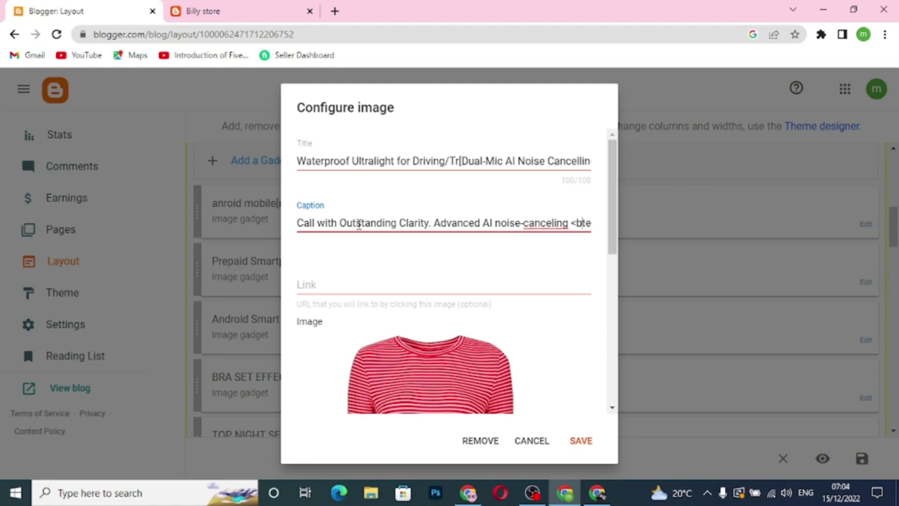
pyautogui.write('>')
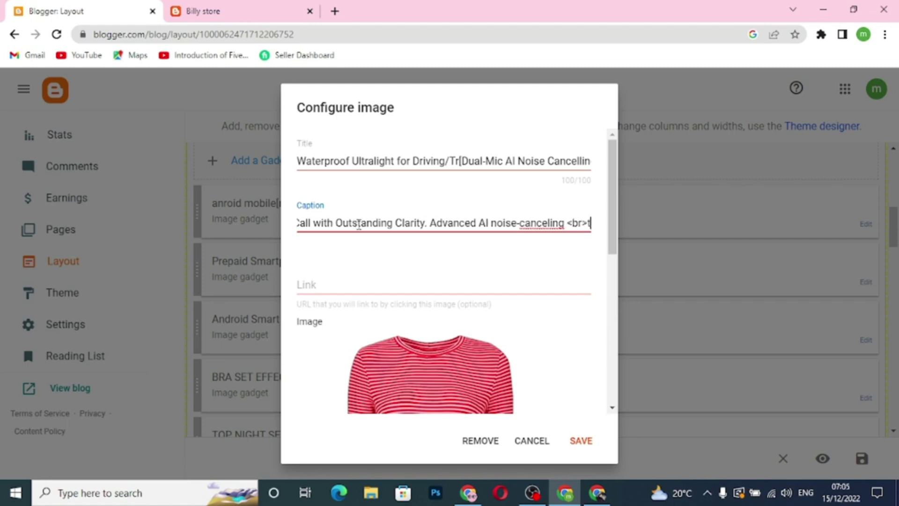
# Step: Insert a second <br> line break in the caption directly after "noise around", replacing the space before "you"
pyautogui.write('technology combines with dual mic HD microphones')
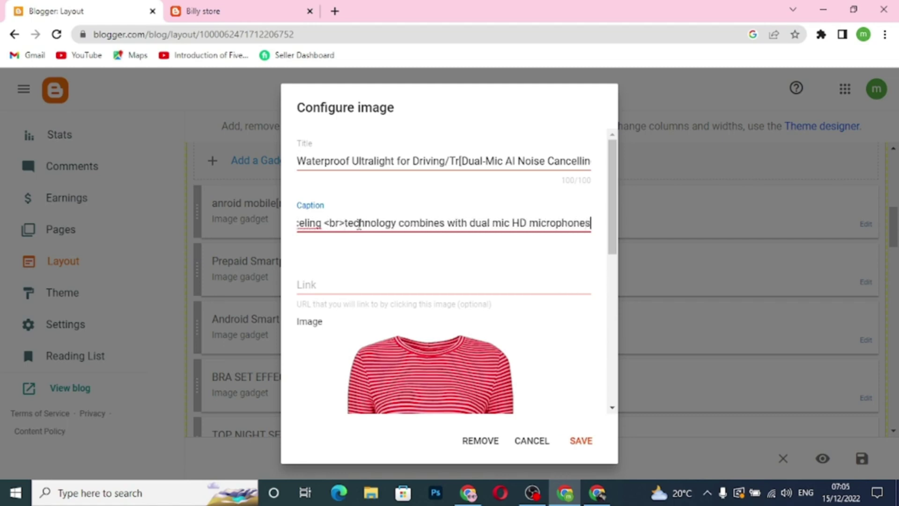
pyautogui.write(' isolates your voice from the noise around y')
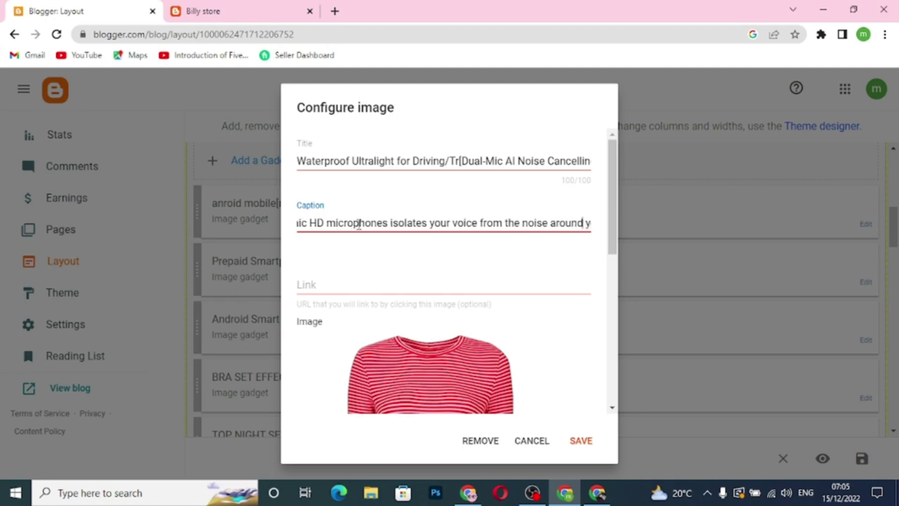
pyautogui.write('br')
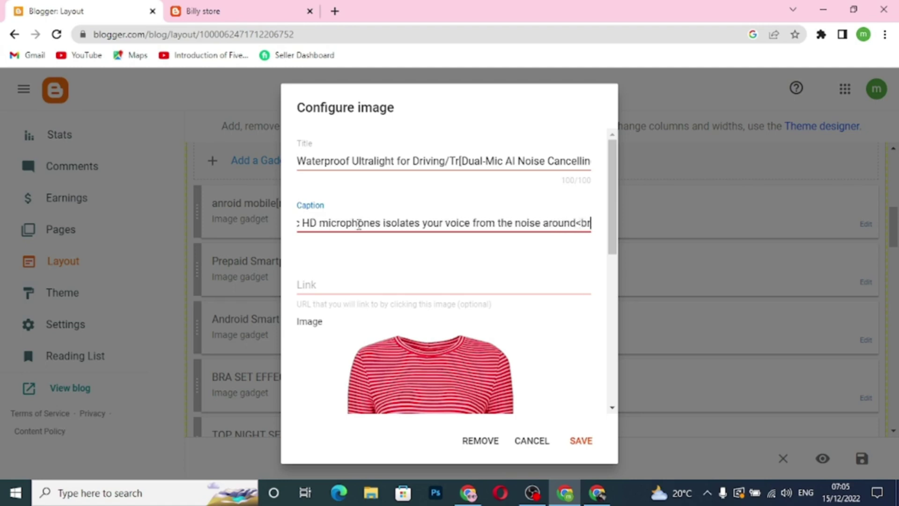
pyautogui.write('>')
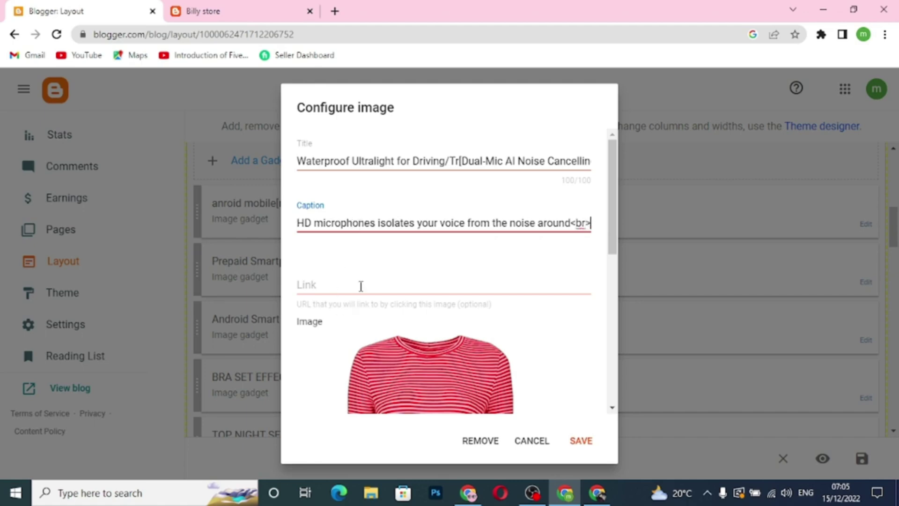
pyautogui.click(360, 286)
pyautogui.click(597, 493)
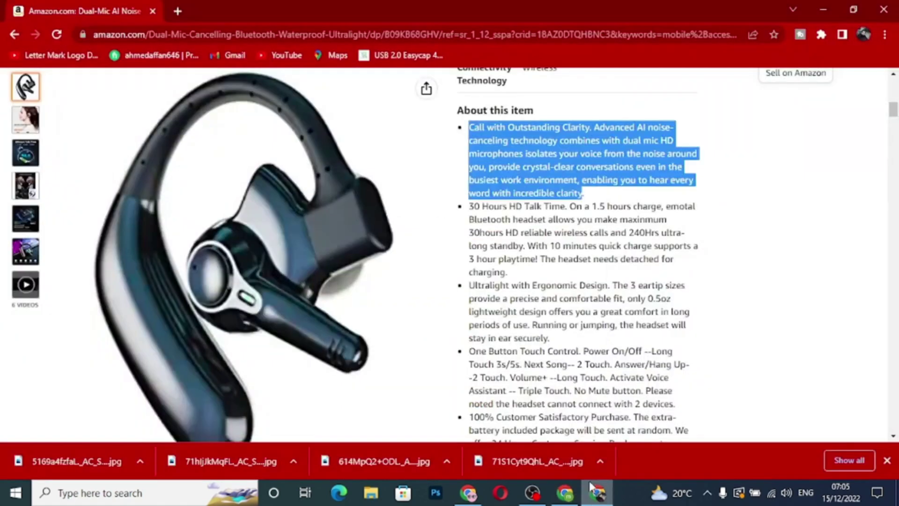
pyautogui.scroll(3, 133, 91)
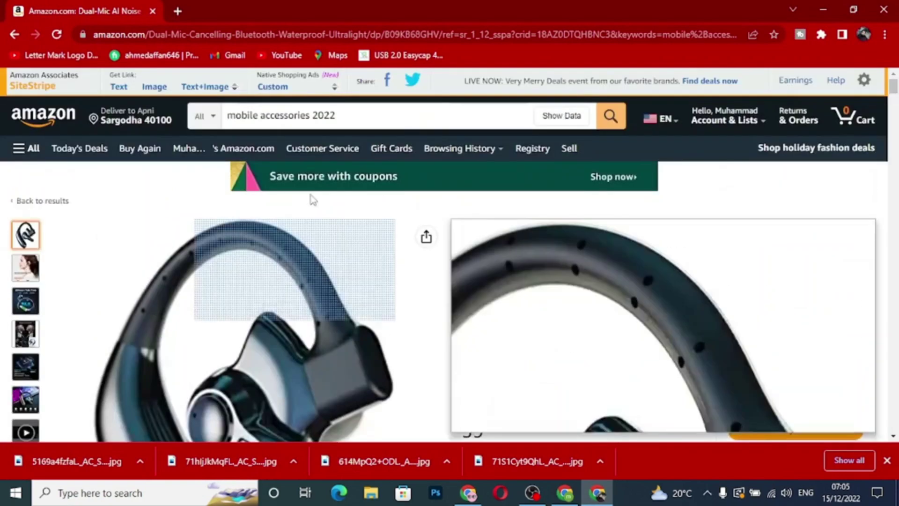
pyautogui.click(119, 86)
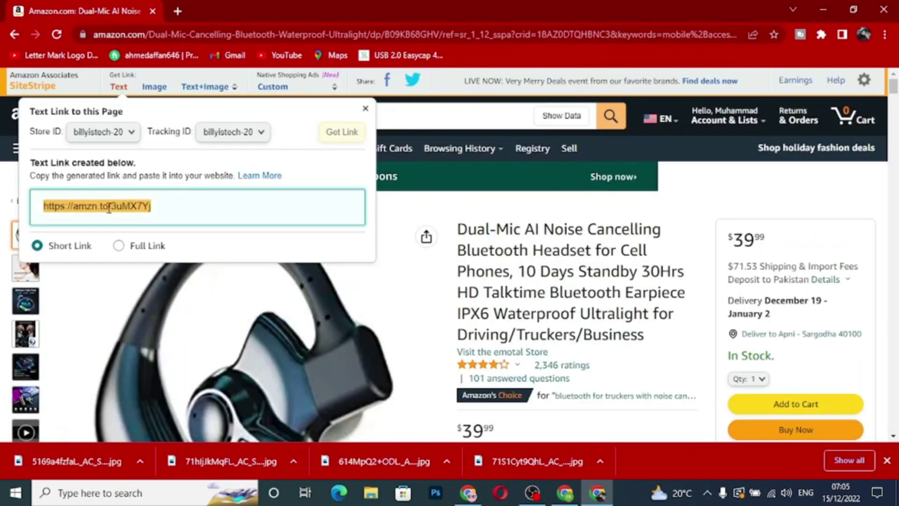
pyautogui.rightClick(109, 208)
pyautogui.click(125, 217)
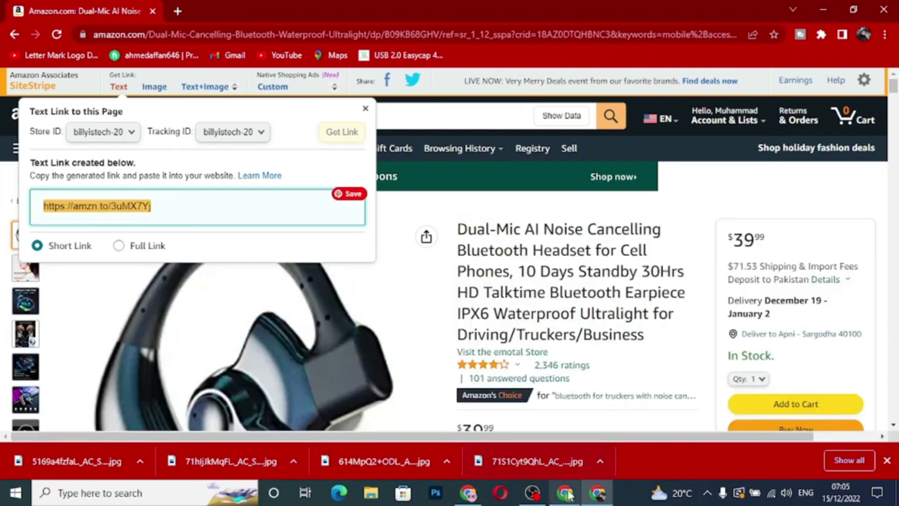
pyautogui.click(567, 494)
pyautogui.click(385, 287)
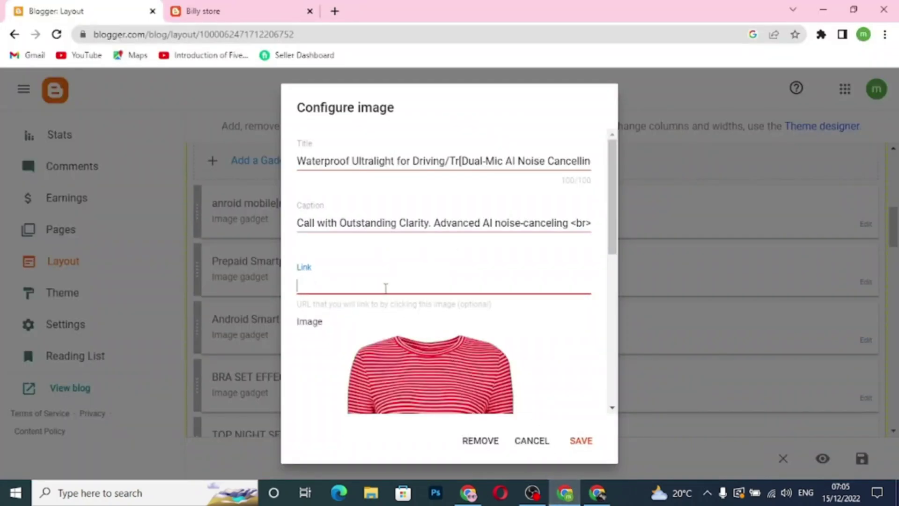
pyautogui.hotkey('ctrl', 'v')
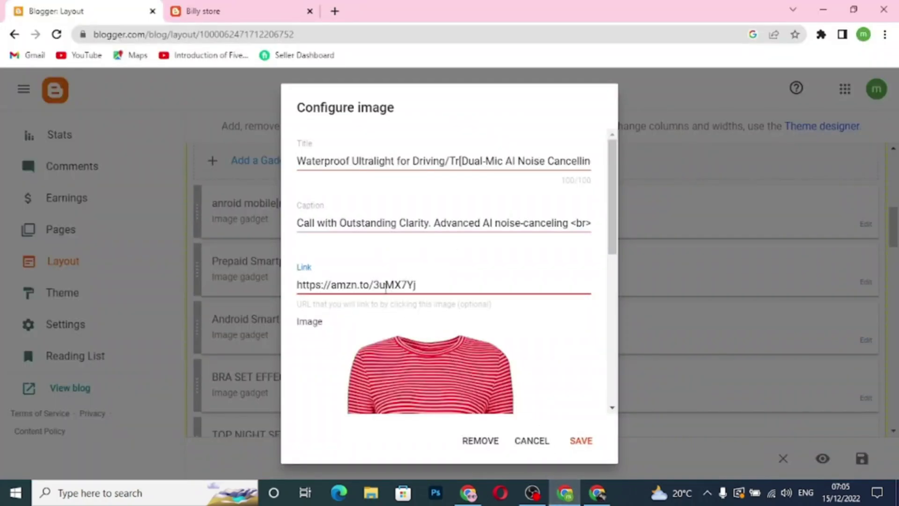
# Step: Upload 5169a4fzfaL._AC_SL1500_ from the Downloads folder as the headset gadget's image and save the gadget
pyautogui.scroll(-8, 416, 318)
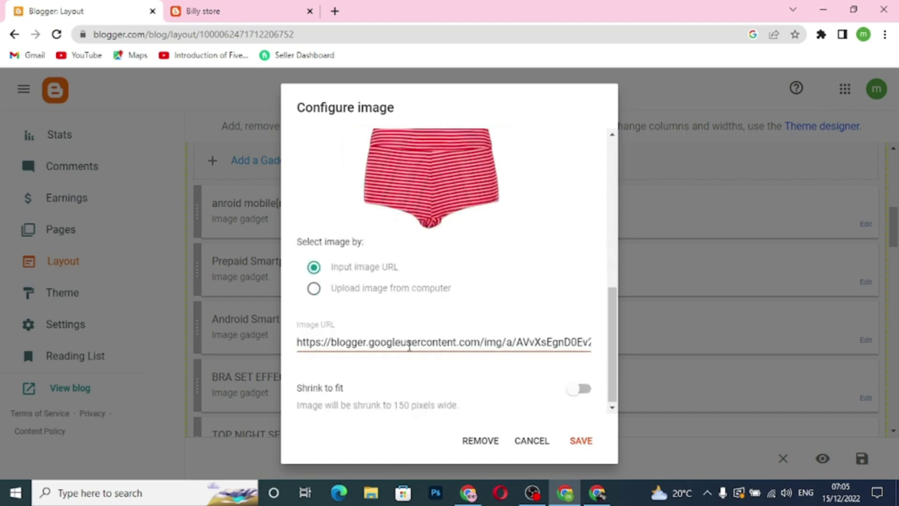
pyautogui.click(313, 288)
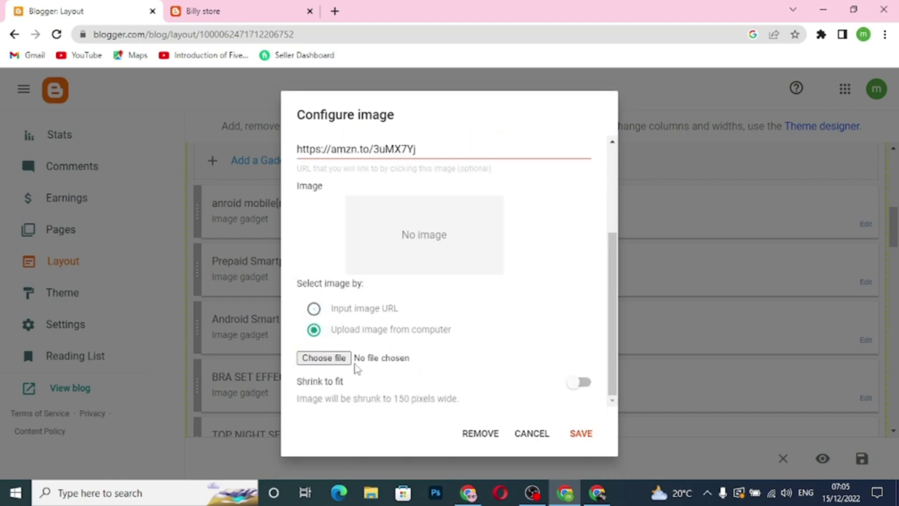
pyautogui.click(347, 360)
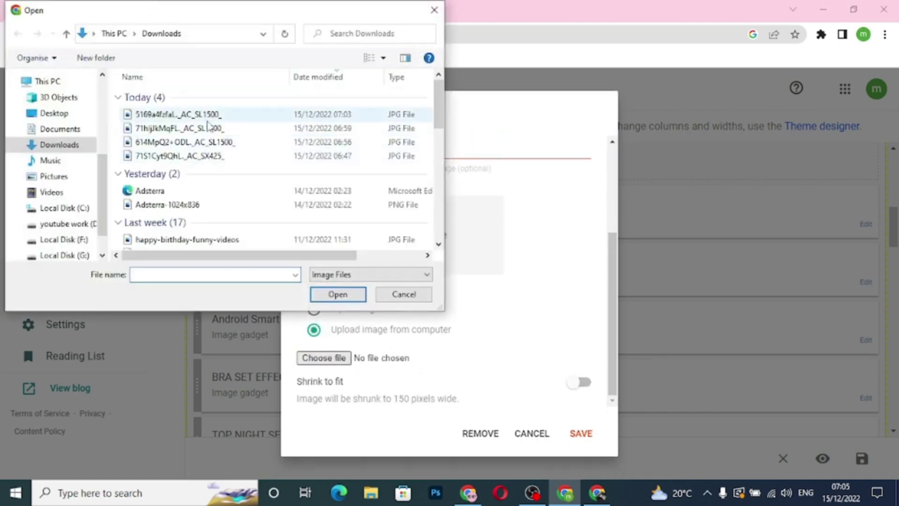
pyautogui.click(206, 116)
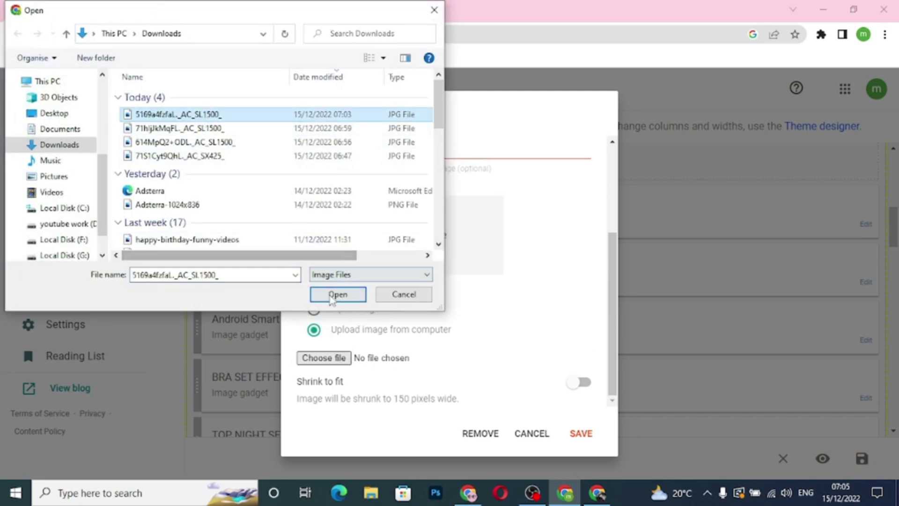
pyautogui.click(336, 294)
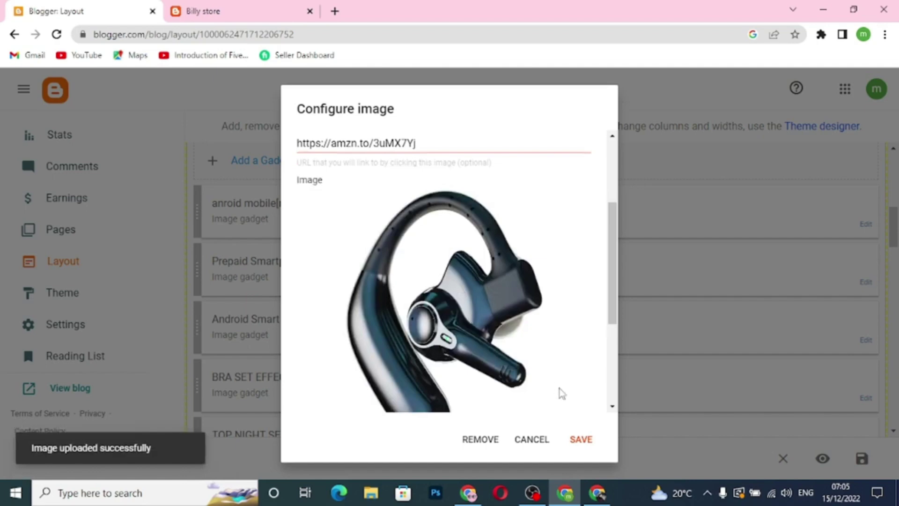
pyautogui.click(588, 448)
pyautogui.click(587, 444)
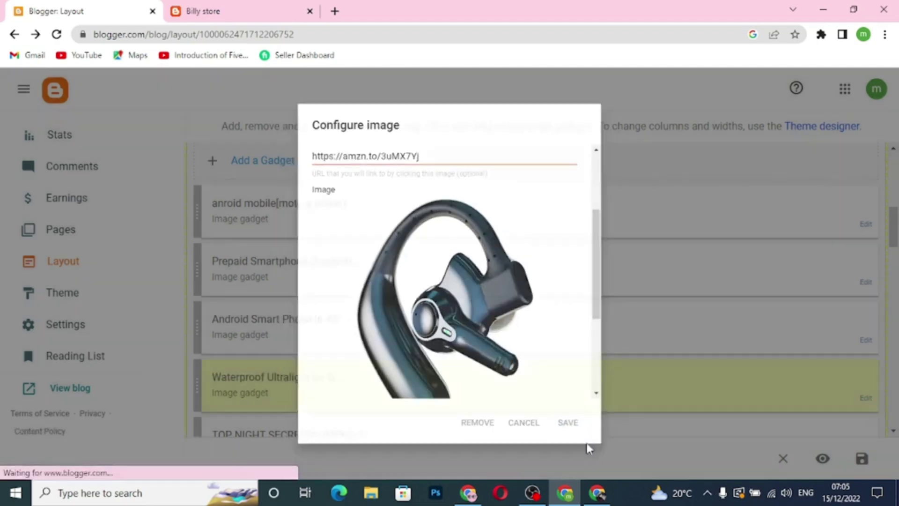
# Step: Reload the Billy store blog, browse its slider to the headset slide and follow the slide's link to check the Amazon page
pyautogui.click(193, 6)
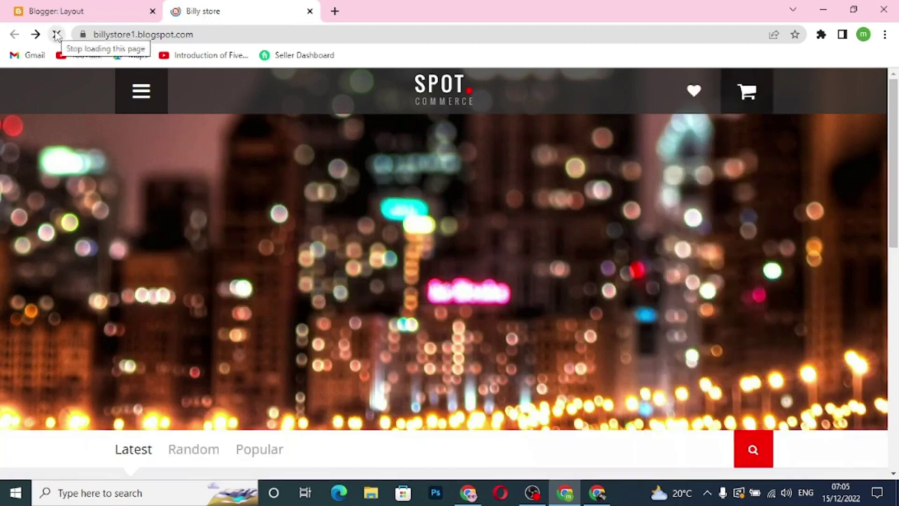
pyautogui.moveTo(141, 92)
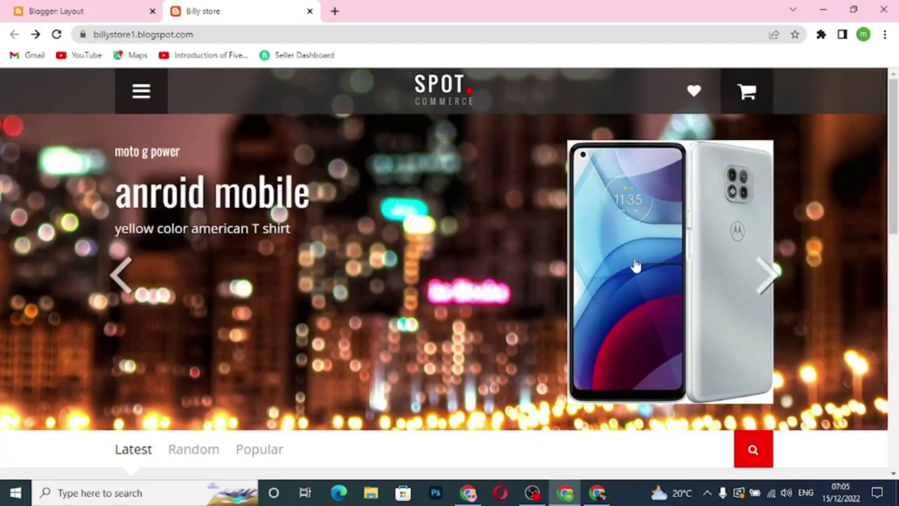
pyautogui.click(768, 281)
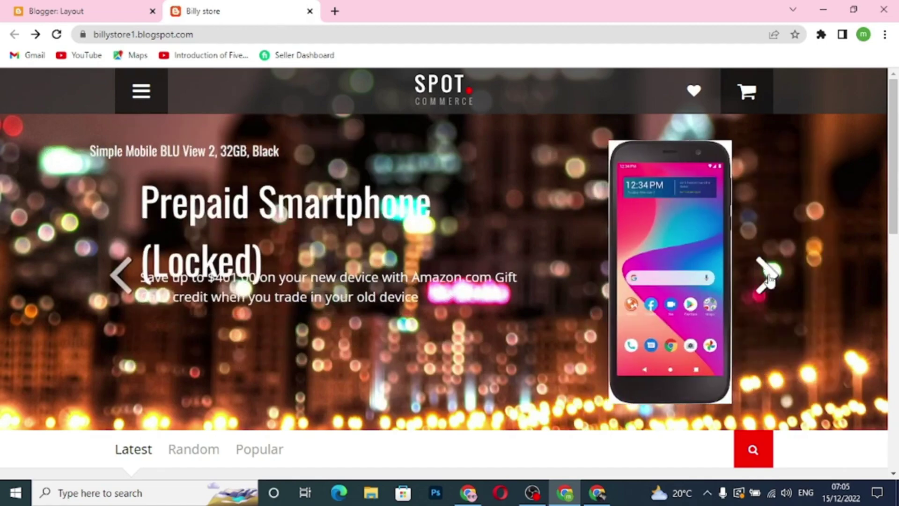
pyautogui.click(768, 281)
pyautogui.click(767, 276)
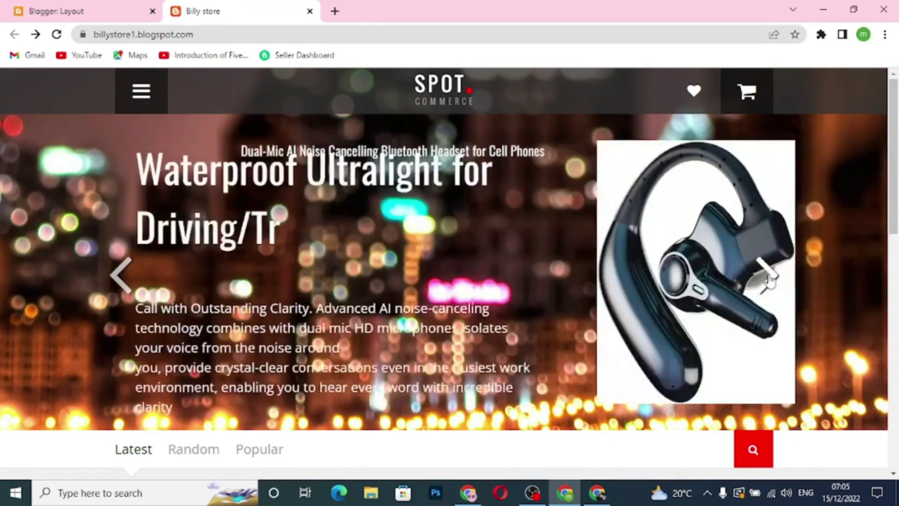
pyautogui.click(684, 281)
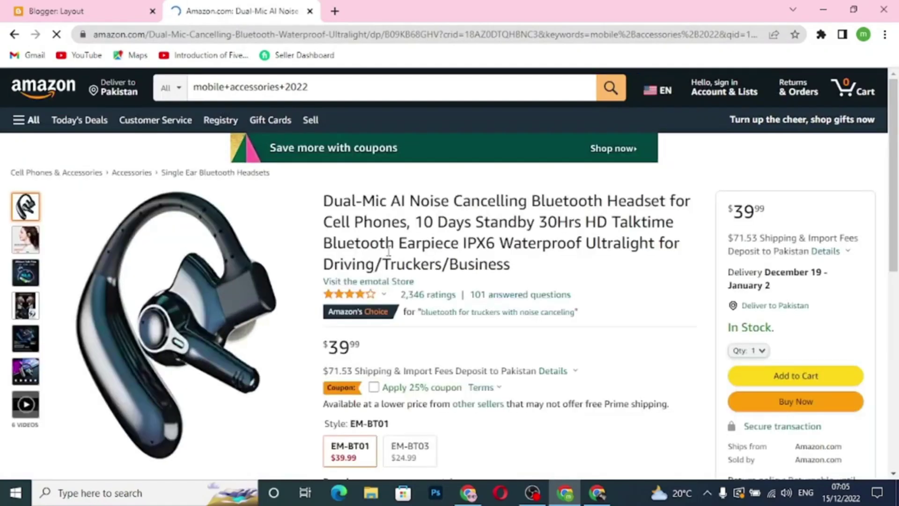
pyautogui.scroll(-5, 389, 258)
pyautogui.scroll(5, 389, 257)
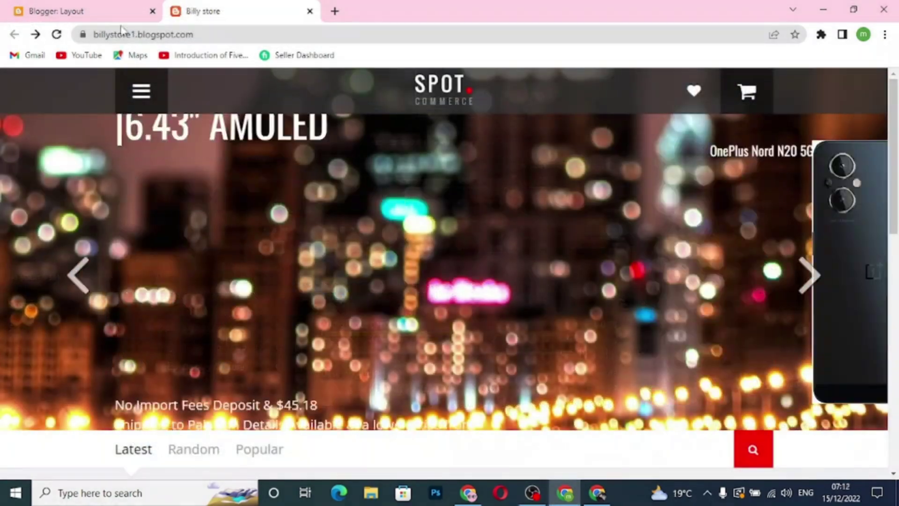
# Step: Return to the Blogger layout and add a new Image gadget to the slider-section
pyautogui.click(99, 18)
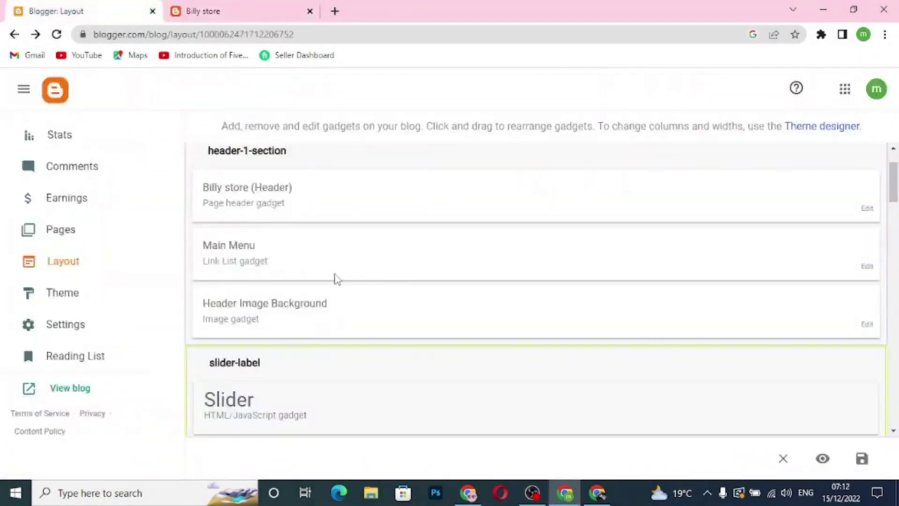
pyautogui.scroll(-8, 335, 281)
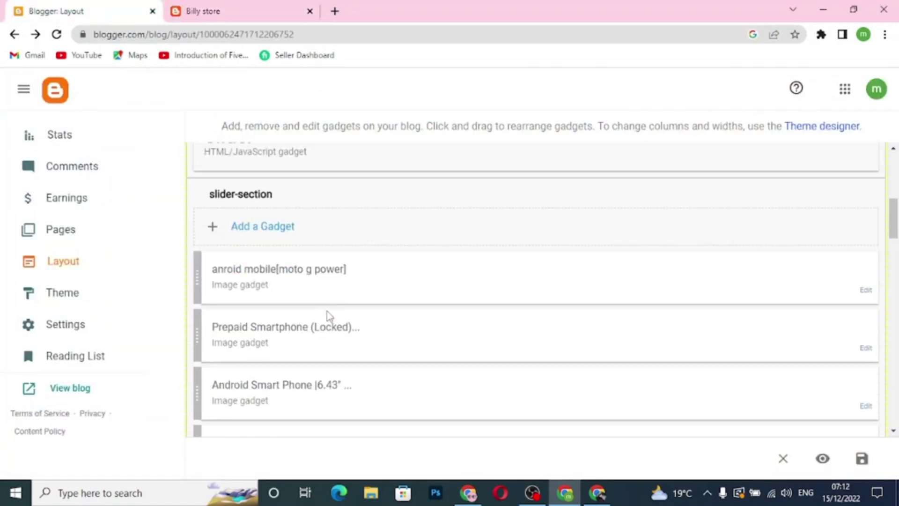
pyautogui.scroll(-1, 327, 311)
pyautogui.scroll(3, 326, 310)
pyautogui.click(273, 230)
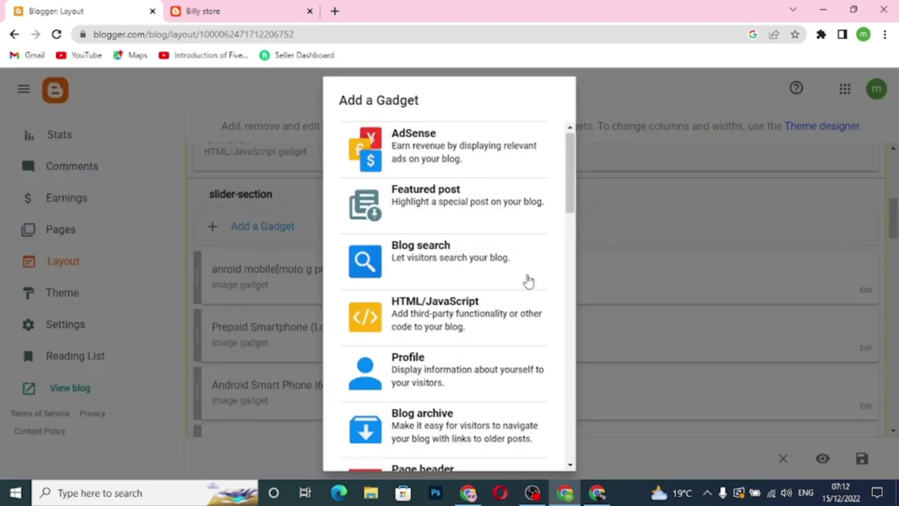
pyautogui.moveTo(568, 210); pyautogui.dragTo(568, 275)
pyautogui.click(437, 311)
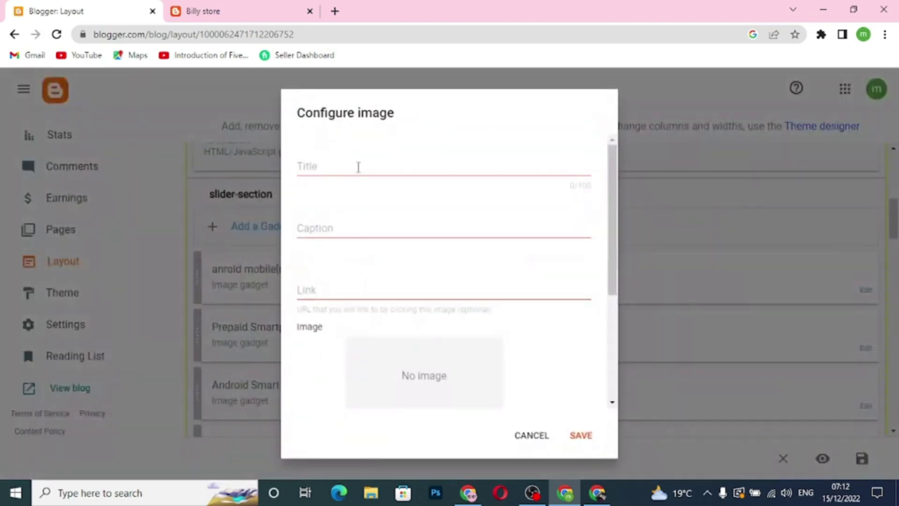
# Step: Switch to the Amazon headphones results, open the Beats Flex Wireless Earbuds and go on to the Beats Fit Pro product page
pyautogui.click(597, 492)
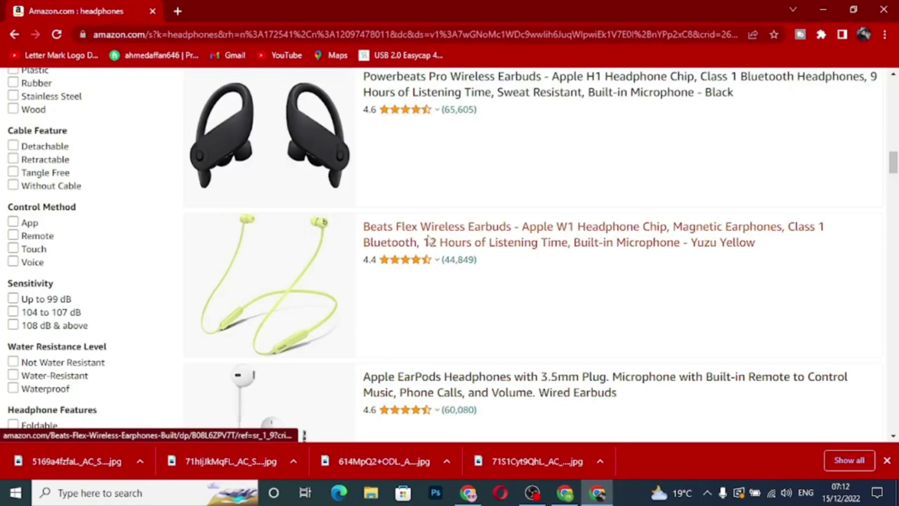
pyautogui.click(442, 233)
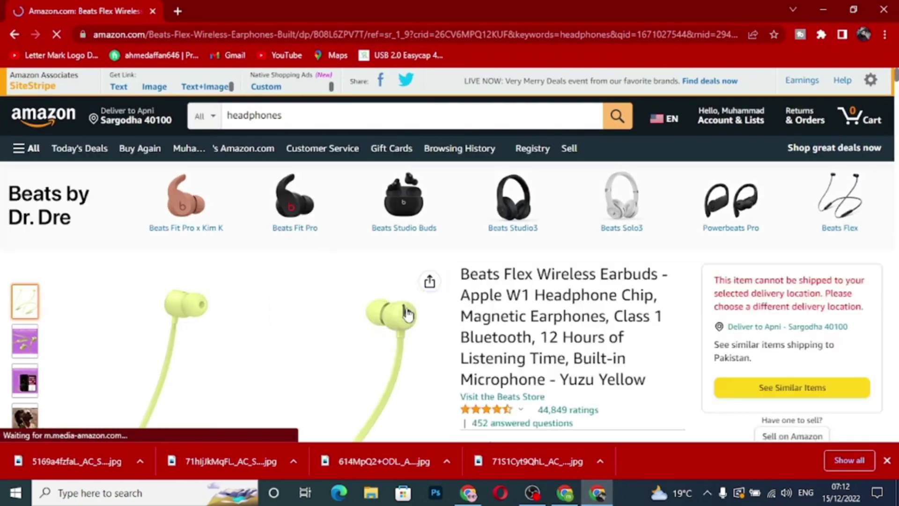
pyautogui.scroll(-4, 408, 314)
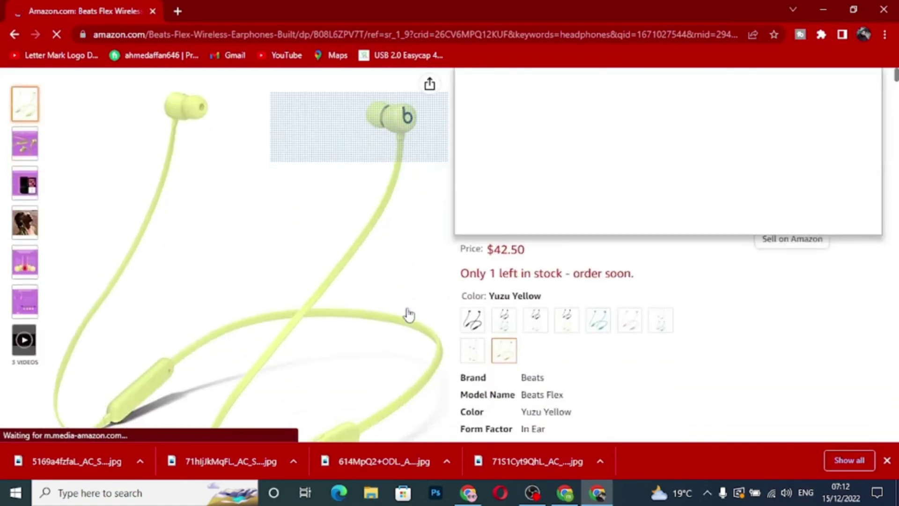
pyautogui.click(265, 229)
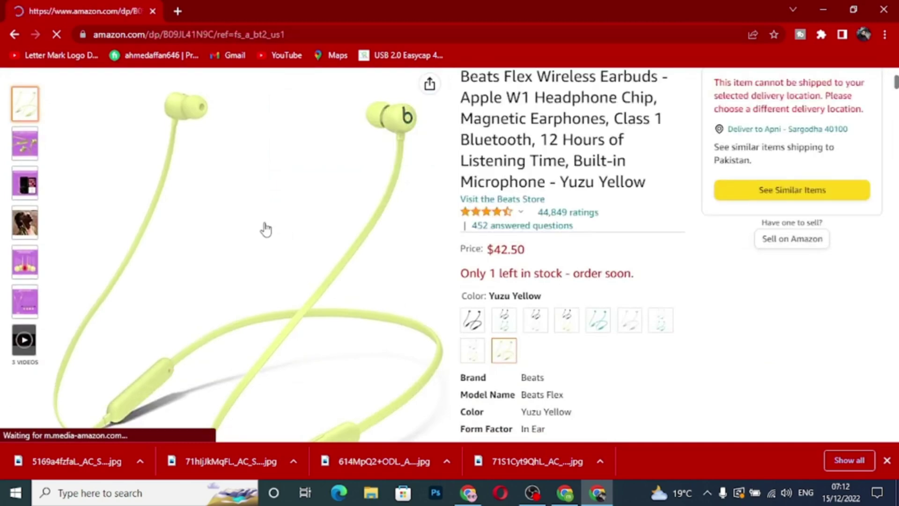
pyautogui.scroll(-3, 352, 265)
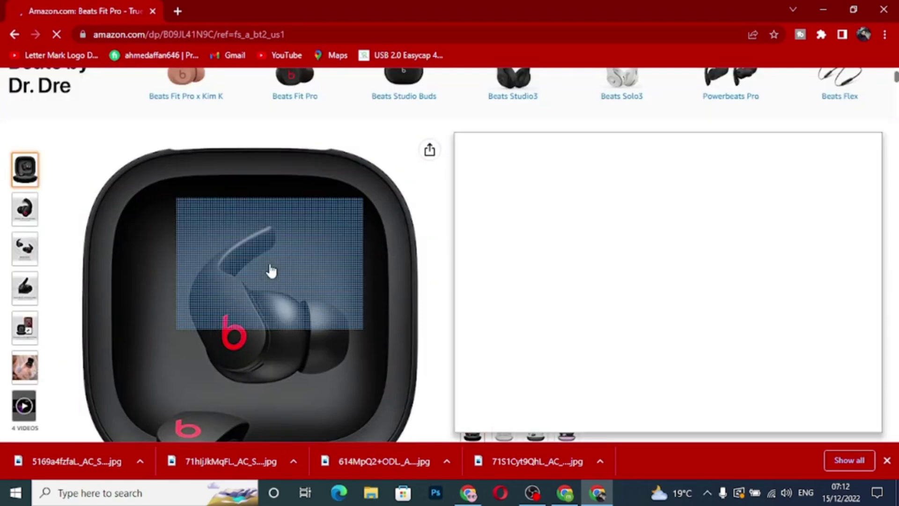
# Step: Save the enlarged Beats Fit Pro product image to Downloads as 51rqaaObcZL._AC_SL1500_ and close the image viewer
pyautogui.click(269, 269)
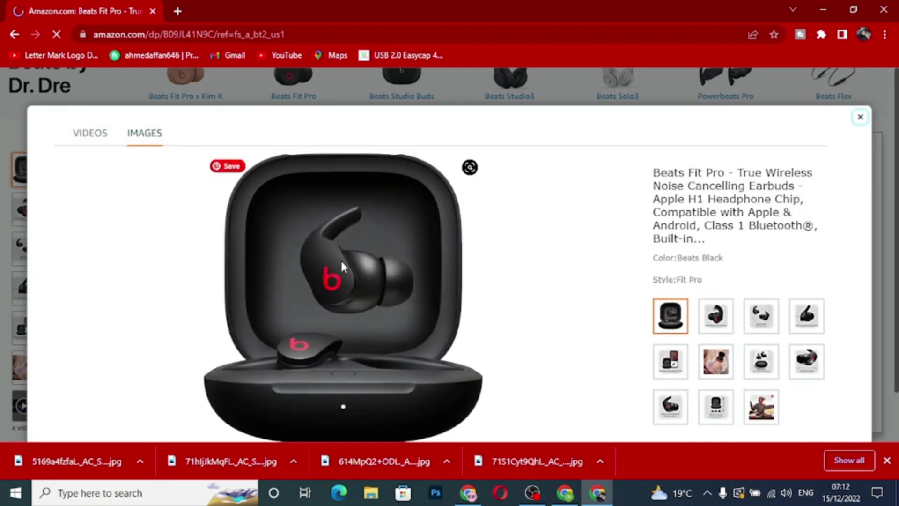
pyautogui.rightClick(354, 241)
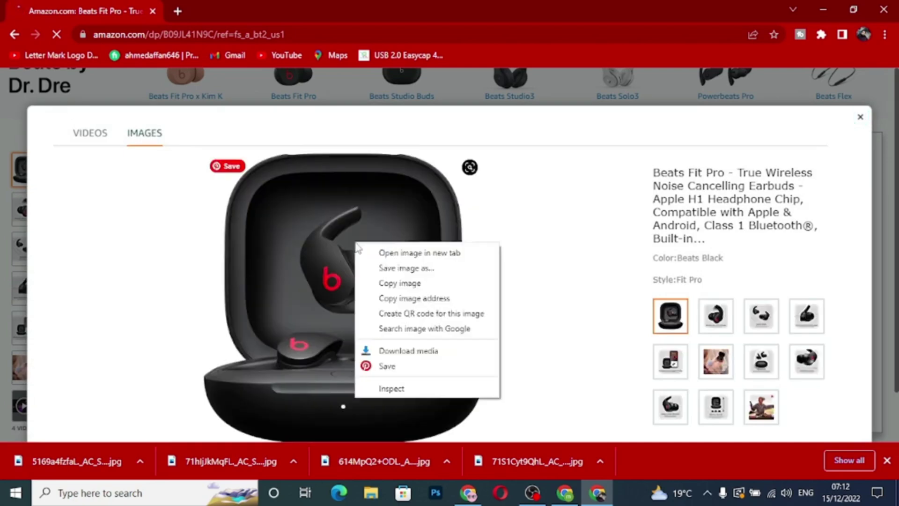
pyautogui.click(402, 269)
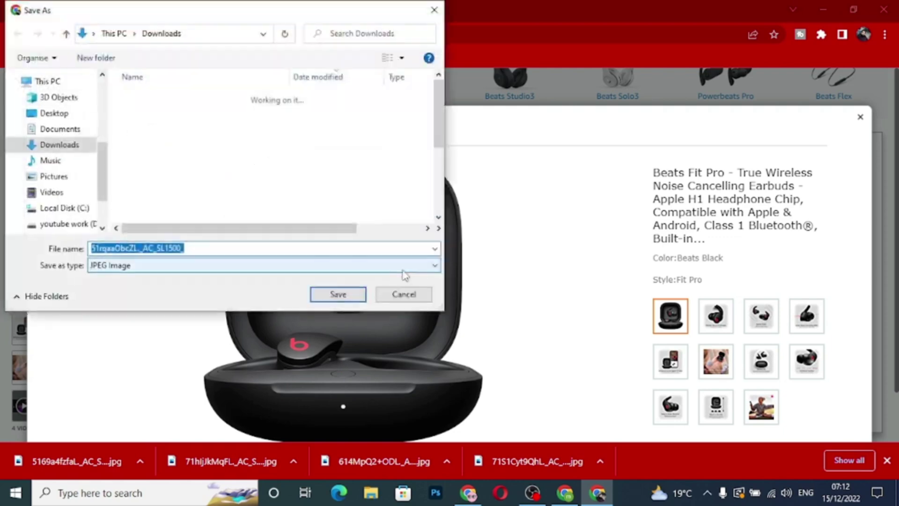
pyautogui.click(365, 298)
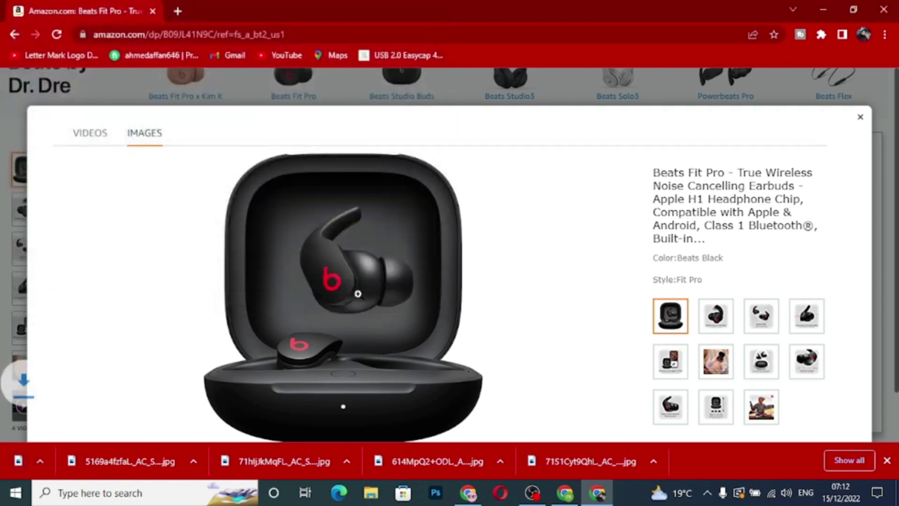
pyautogui.click(861, 118)
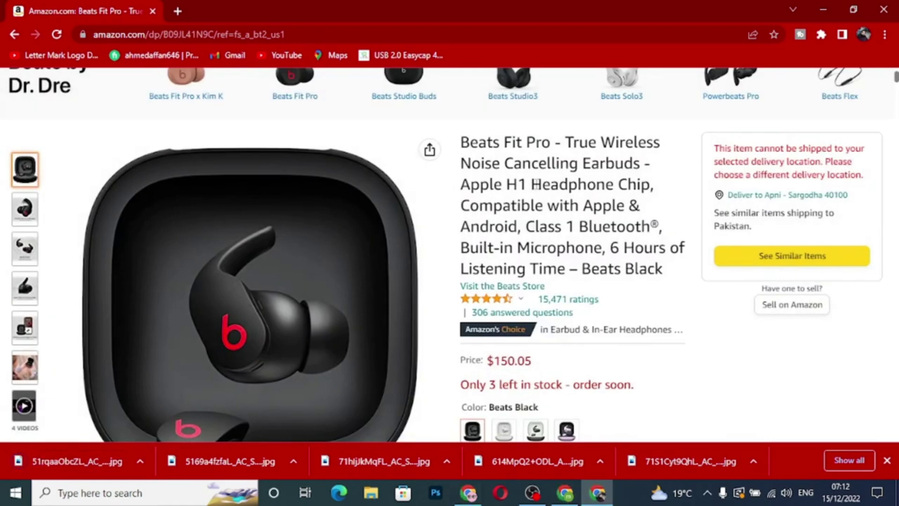
# Step: Copy "Beats Fit Pro - True Wireless Noise Cancelling Earbuds" from Amazon into the new gadget's title, enclosed in square brackets
pyautogui.moveTo(460, 141); pyautogui.dragTo(638, 162)
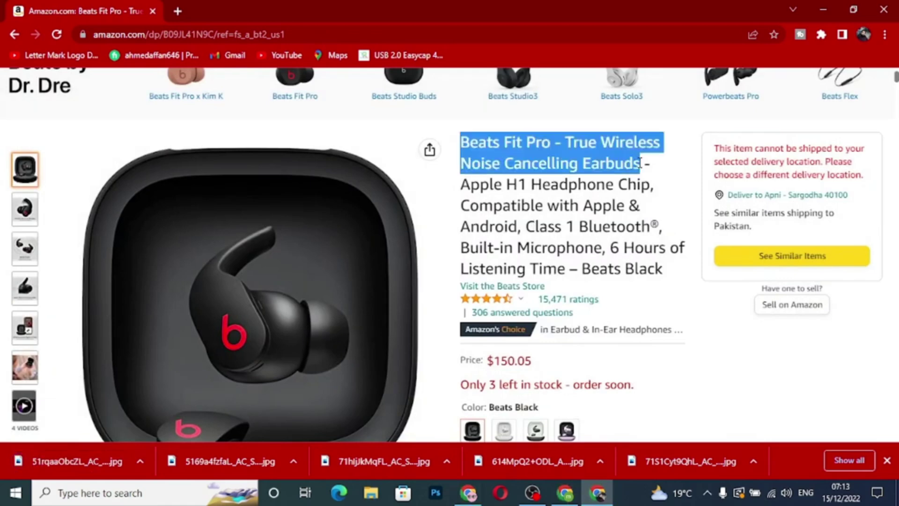
pyautogui.rightClick(634, 163)
pyautogui.click(641, 173)
pyautogui.click(567, 499)
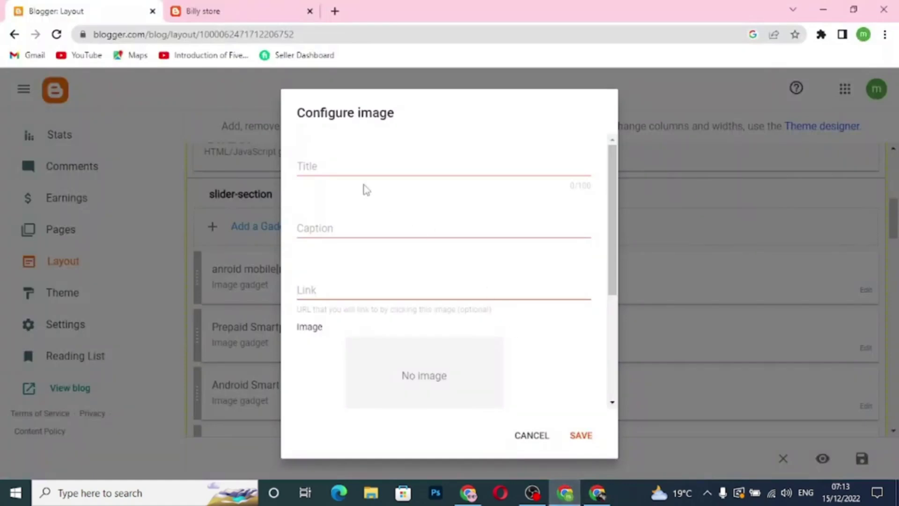
pyautogui.click(364, 167)
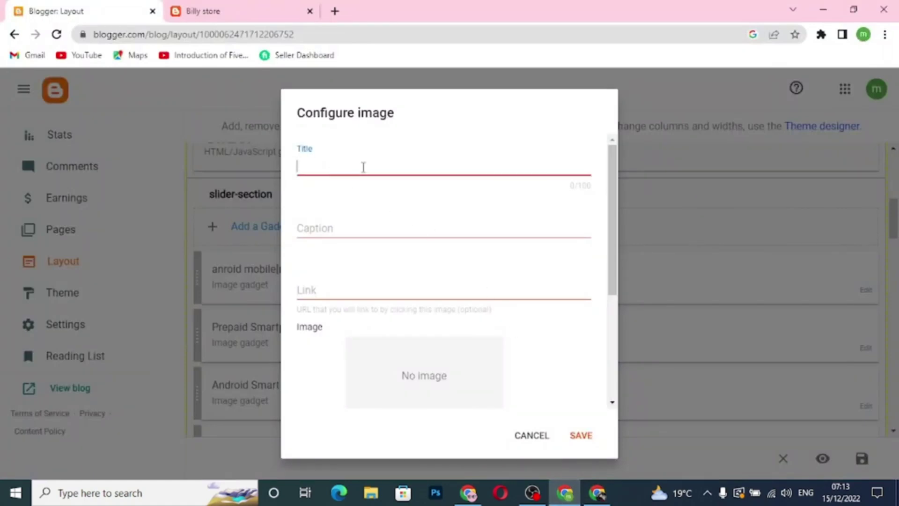
pyautogui.write('Beats Fit Pro - True Wireless Noise Cancelling Earbuds')
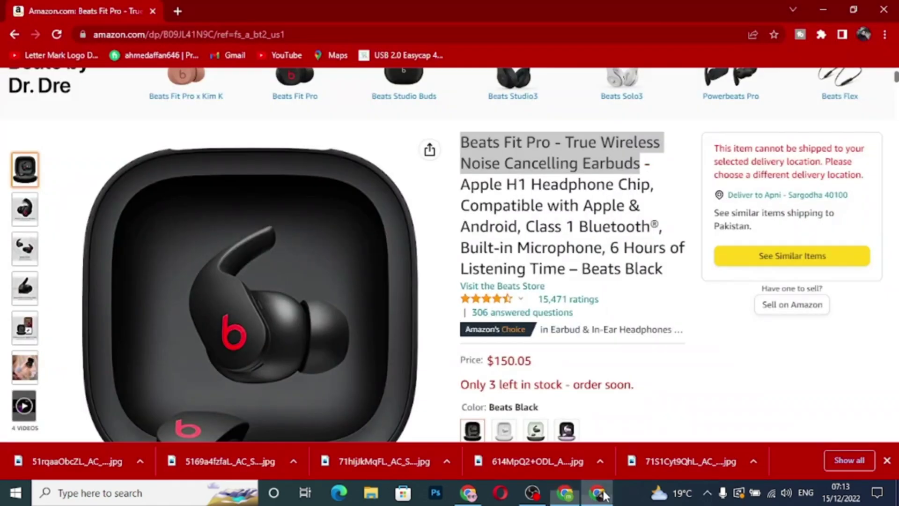
# Step: Copy "Apple H1 Headphone Chip, Compatible with Apple & Android, Class 1 Bluetooth" from Amazon and paste it before the bracketed text in the gadget's title
pyautogui.click(598, 492)
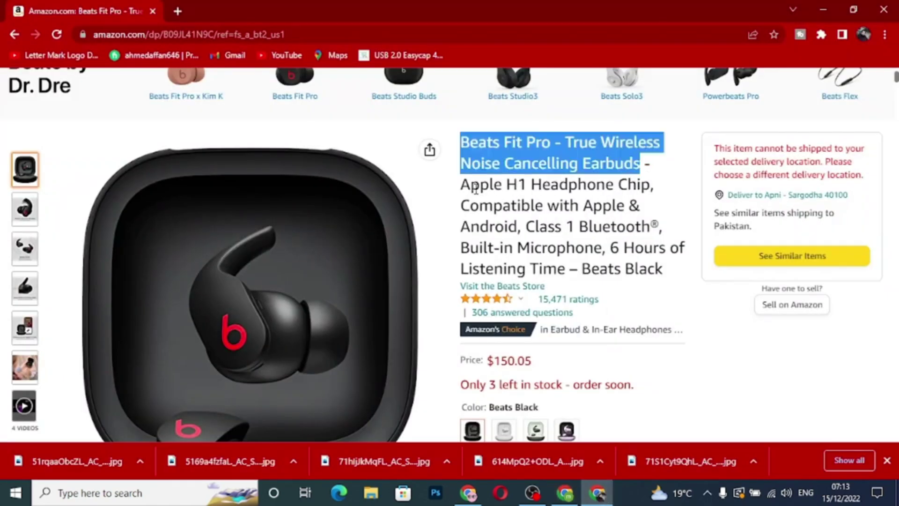
pyautogui.moveTo(463, 185); pyautogui.dragTo(650, 226)
pyautogui.rightClick(612, 209)
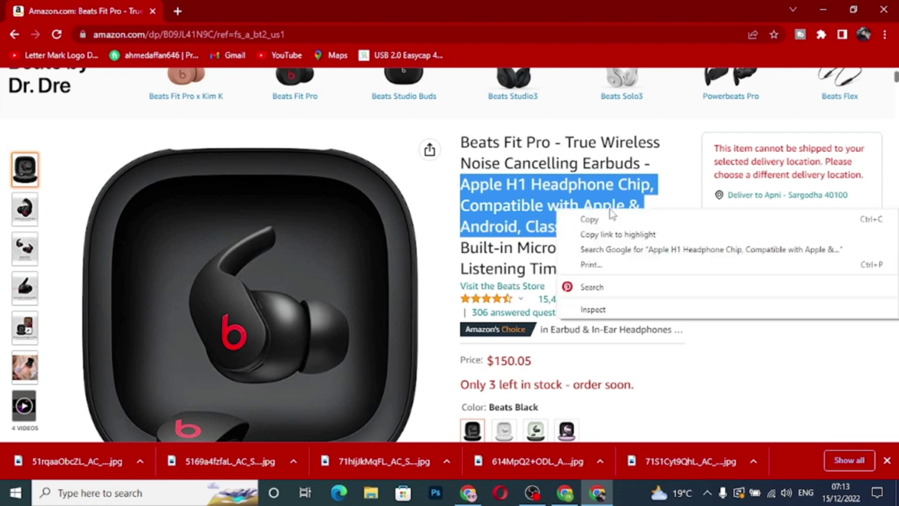
pyautogui.click(616, 219)
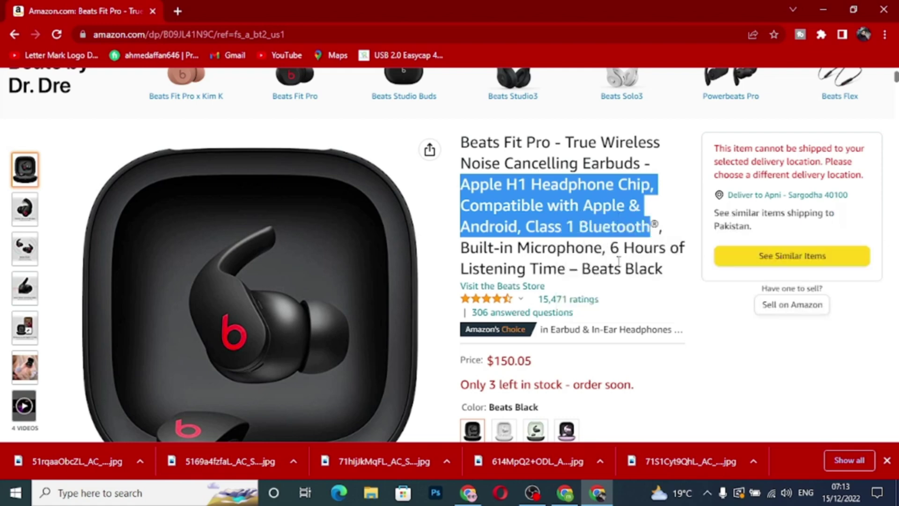
pyautogui.click(566, 492)
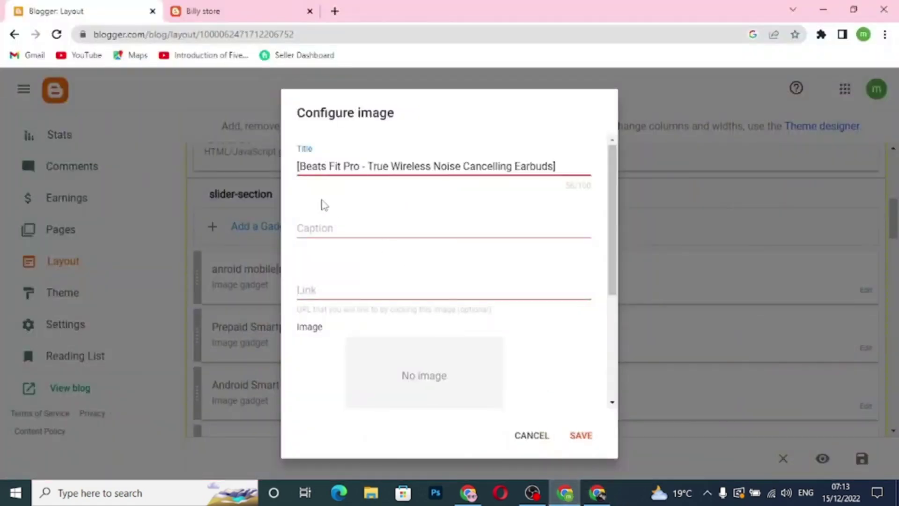
pyautogui.hotkey('ctrl', 'v')
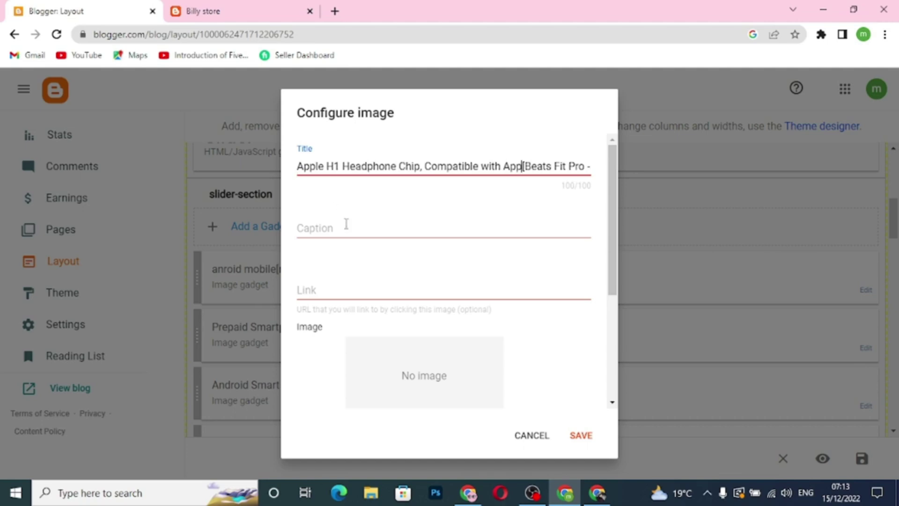
# Step: Copy the first two "About this item" bullets, from "Flexible, secure-fit wingtips" to "balanced sound", from Amazon into the image gadget's caption
pyautogui.click(597, 492)
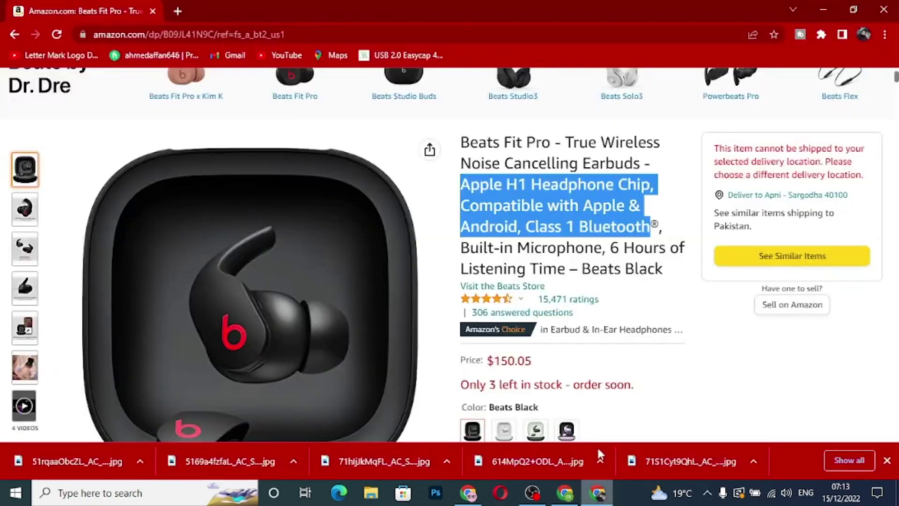
pyautogui.scroll(-2, 553, 298)
pyautogui.scroll(-7, 553, 298)
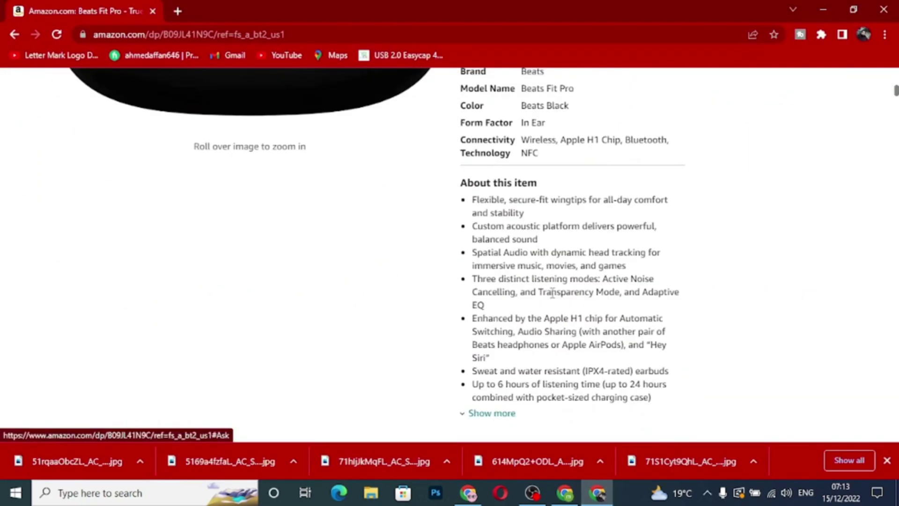
pyautogui.moveTo(474, 199); pyautogui.dragTo(544, 244)
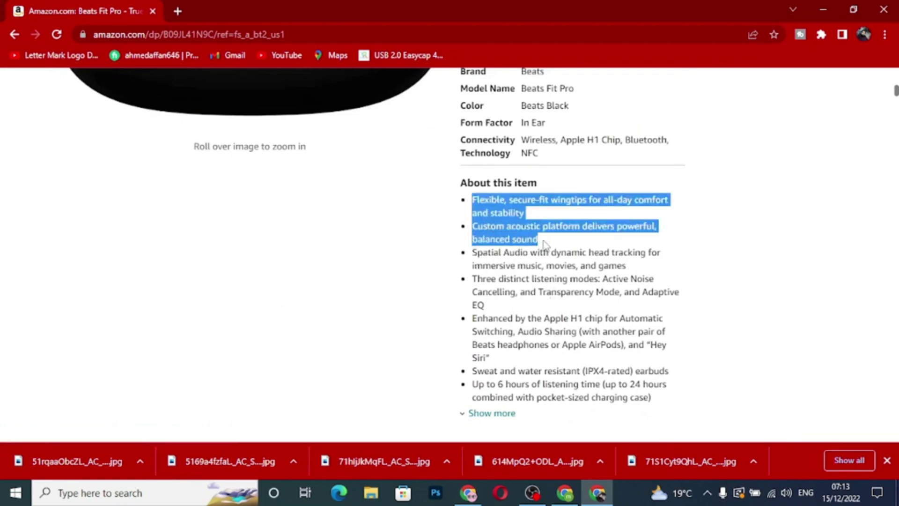
pyautogui.rightClick(531, 230)
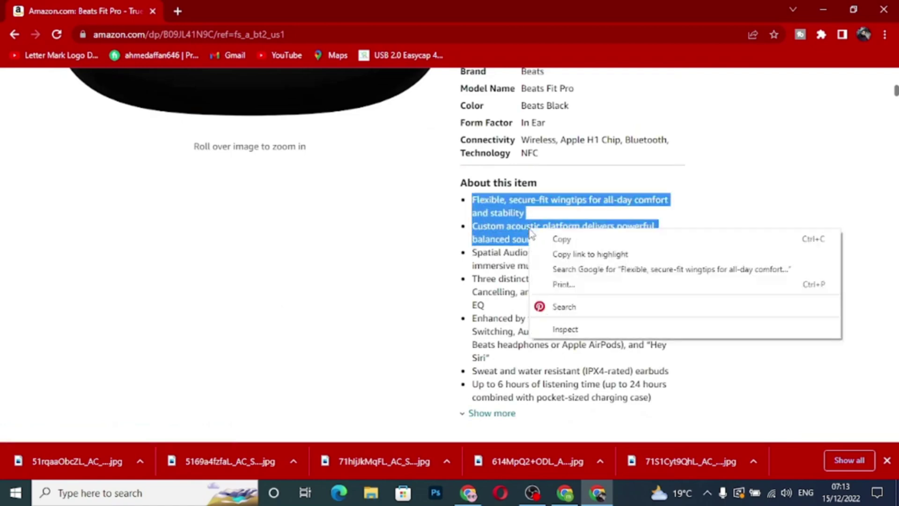
pyautogui.click(554, 238)
pyautogui.click(580, 489)
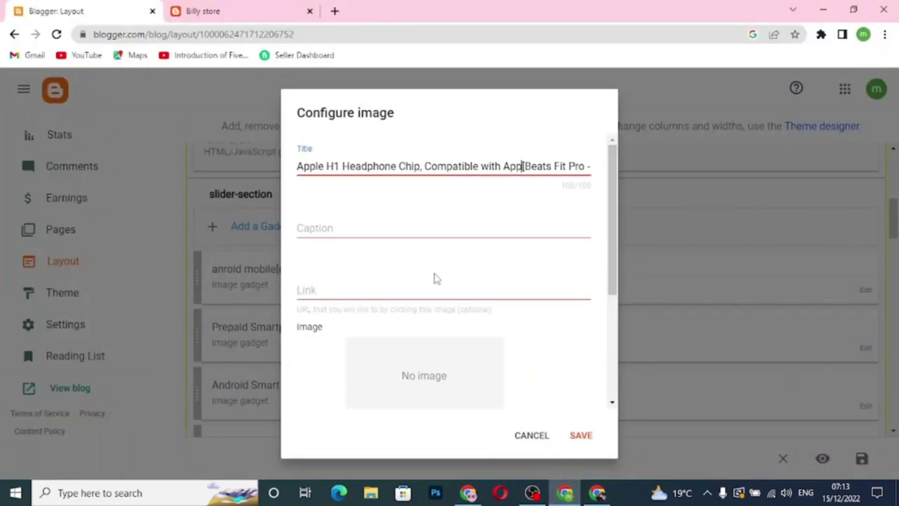
pyautogui.click(372, 227)
pyautogui.hotkey('ctrl', 'v')
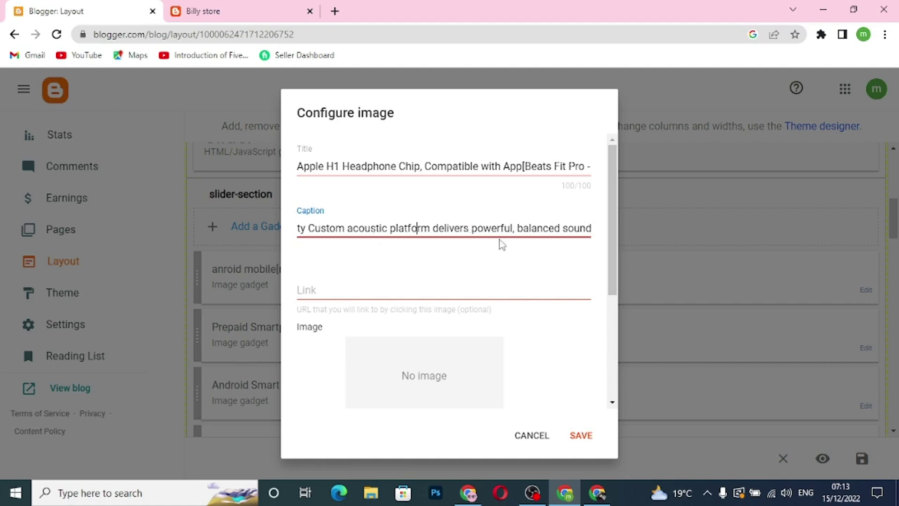
# Step: Insert a <br> line break before "Custom acoustic platform" in the gadget's caption
pyautogui.press('Left')
pyautogui.press('Left')
pyautogui.press('Left')
pyautogui.press('Left')
pyautogui.press('Left')
pyautogui.press('Left')
pyautogui.press('Left')
pyautogui.press('Left')
pyautogui.press('Left')
pyautogui.press('Left')
pyautogui.press('Left')
pyautogui.press('Left')
pyautogui.press('Left')
pyautogui.press('Left')
pyautogui.press('Left')
pyautogui.press('Left')
pyautogui.press('Left')
pyautogui.press('Left')
pyautogui.press('Left')
pyautogui.press('Left')
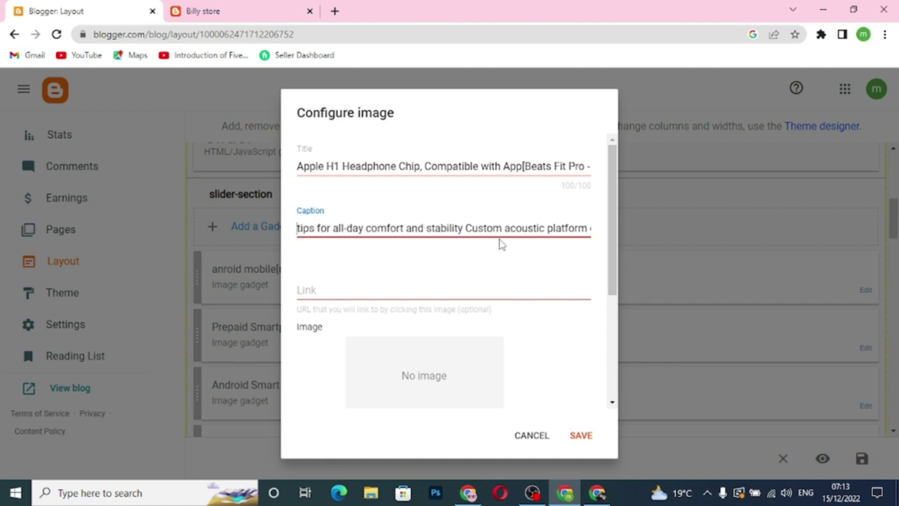
pyautogui.press('Left')
pyautogui.press('Left')
pyautogui.press('Left')
pyautogui.press('Left')
pyautogui.press('Left')
pyautogui.press('Left')
pyautogui.press('Left')
pyautogui.press('Left')
pyautogui.press('Left')
pyautogui.press('Left')
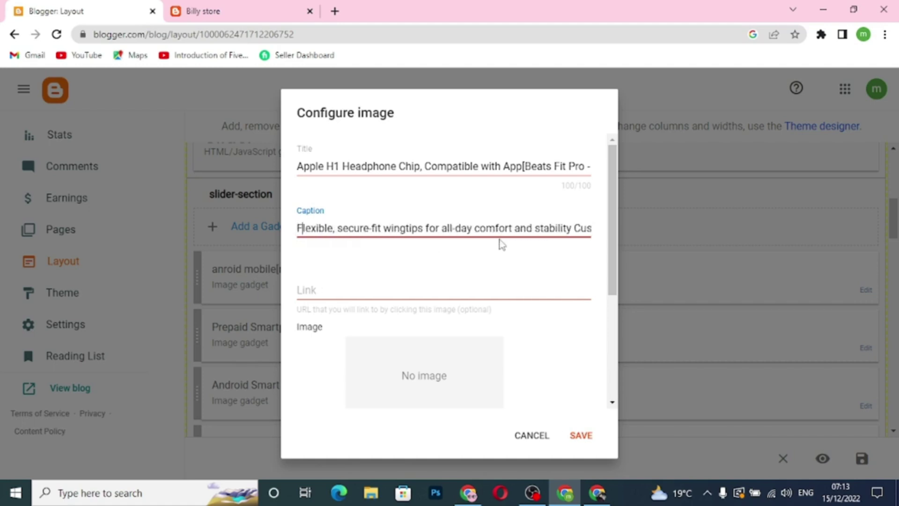
pyautogui.press('Right')
pyautogui.press('Right')
pyautogui.press('Right')
pyautogui.press('Right')
pyautogui.press('Right')
pyautogui.press('Right')
pyautogui.press('Right')
pyautogui.press('Right')
pyautogui.press('Right')
pyautogui.press('Right')
pyautogui.press('Right')
pyautogui.press('Right')
pyautogui.press('Right')
pyautogui.press('Right')
pyautogui.press('Right')
pyautogui.press('Right')
pyautogui.press('Right')
pyautogui.press('Right')
pyautogui.press('Right')
pyautogui.press('Right')
pyautogui.press('Right')
pyautogui.press('Right')
pyautogui.press('Right')
pyautogui.press('Right')
pyautogui.press('Right')
pyautogui.press('Right')
pyautogui.press('Right')
pyautogui.press('Right')
pyautogui.press('Right')
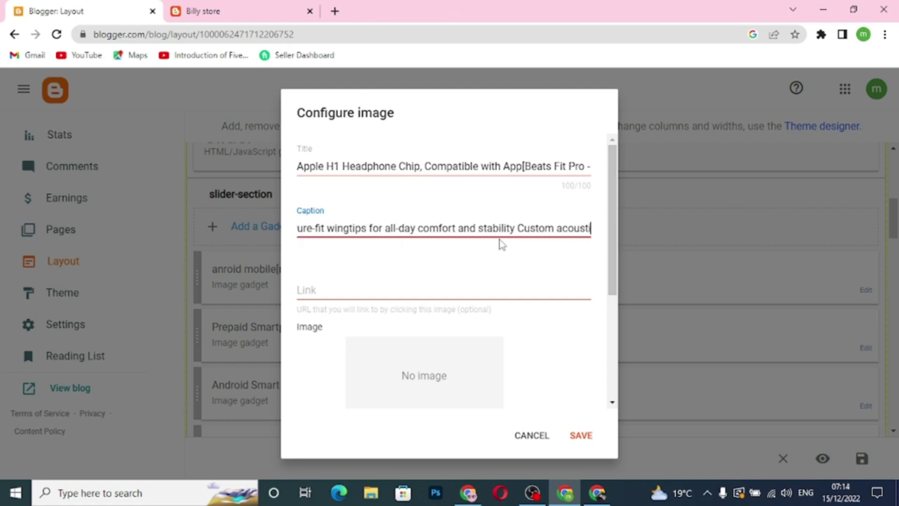
pyautogui.press('Right')
pyautogui.press('Right')
pyautogui.press('Right')
pyautogui.press('Right')
pyautogui.press('Right')
pyautogui.press('Right')
pyautogui.press('Right')
pyautogui.press('Right')
pyautogui.press('Right')
pyautogui.press('Right')
pyautogui.press('Right')
pyautogui.press('Right')
pyautogui.press('Right')
pyautogui.press('Right')
pyautogui.press('Right')
pyautogui.press('Right')
pyautogui.press('Right')
pyautogui.press('Right')
pyautogui.press('Right')
pyautogui.press('Right')
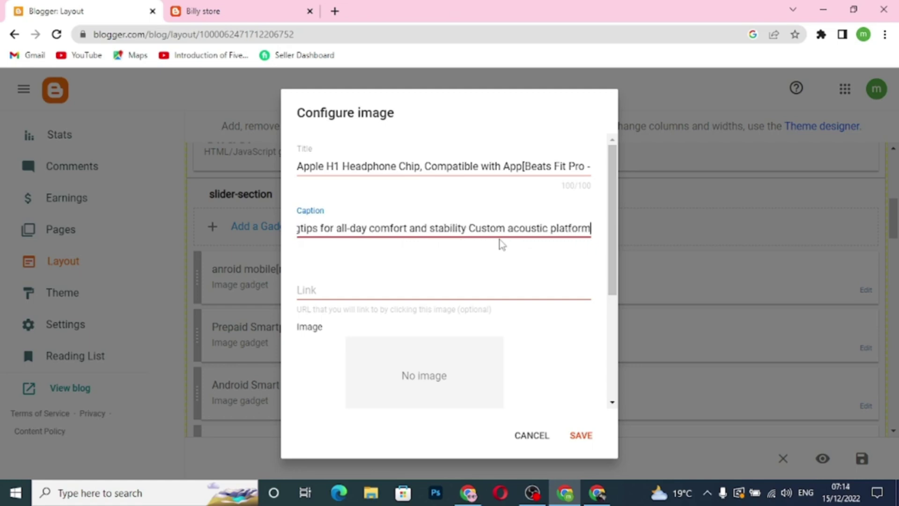
pyautogui.hotkey('ctrl', 'Left')
pyautogui.hotkey('ctrl', 'Left')
pyautogui.hotkey('ctrl', 'Left')
pyautogui.hotkey('ctrl', 'Left')
pyautogui.hotkey('ctrl', 'Left')
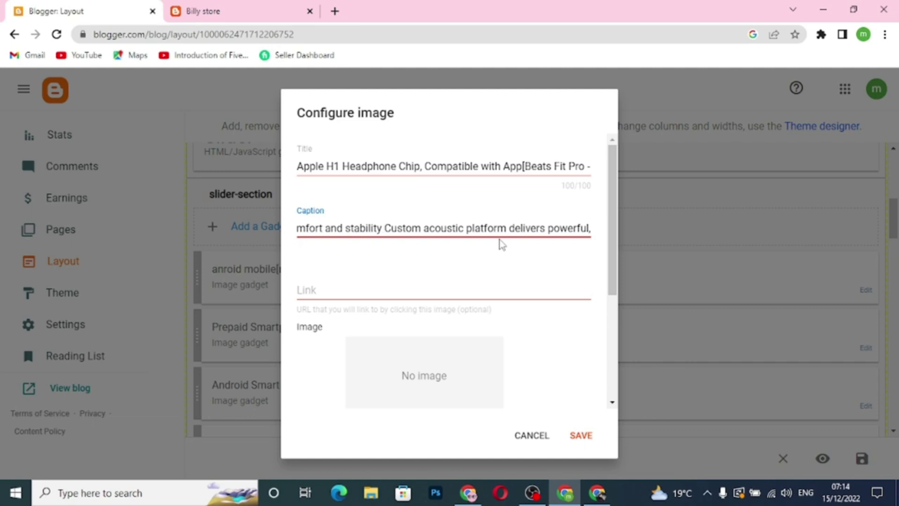
pyautogui.write('<')
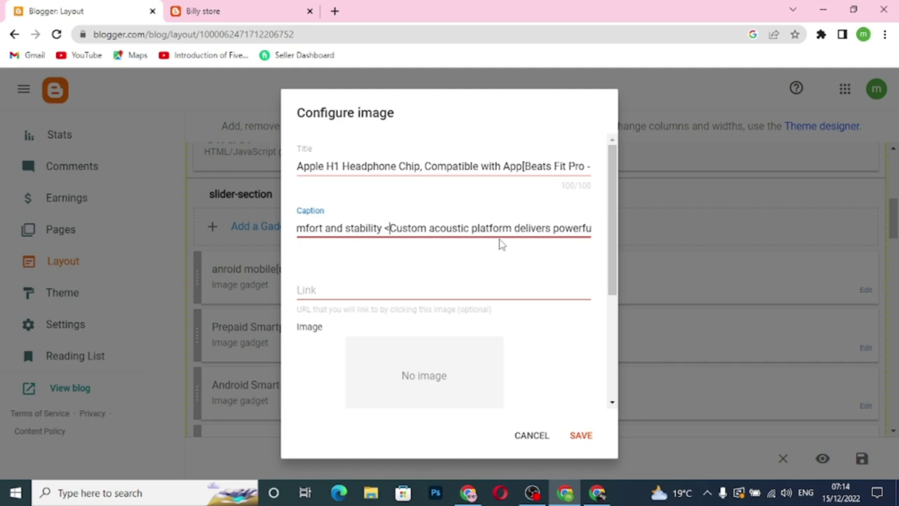
pyautogui.write('br>')
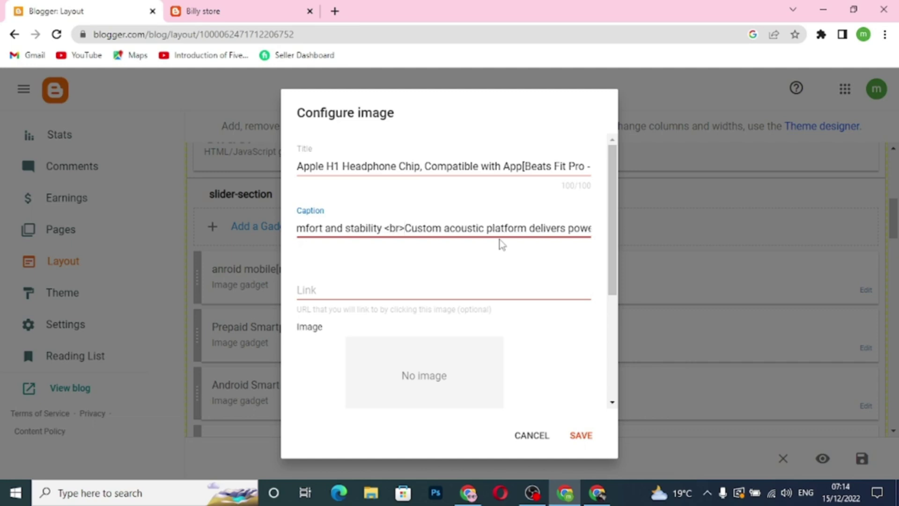
# Step: Generate the short affiliate text link for the Beats Fit Pro page on Amazon and paste it as the gadget's link in Blogger
pyautogui.click(596, 493)
pyautogui.scroll(10, 505, 298)
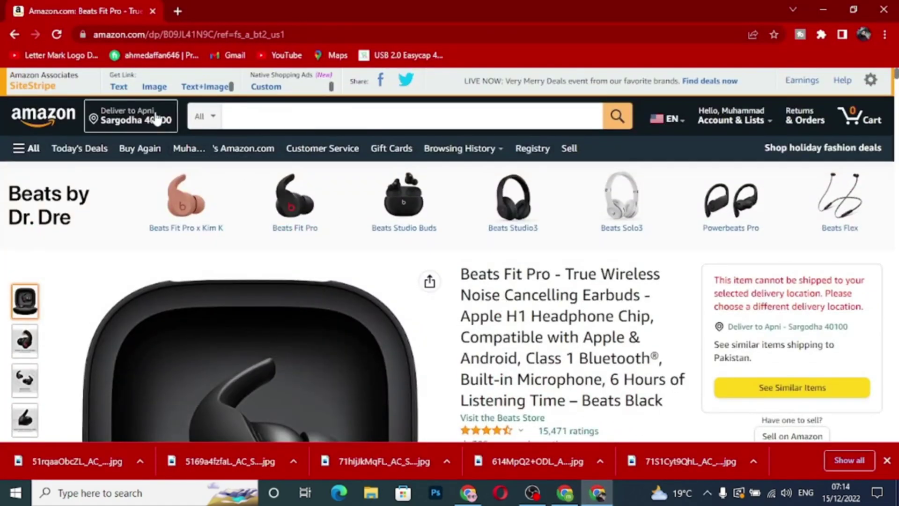
pyautogui.click(119, 87)
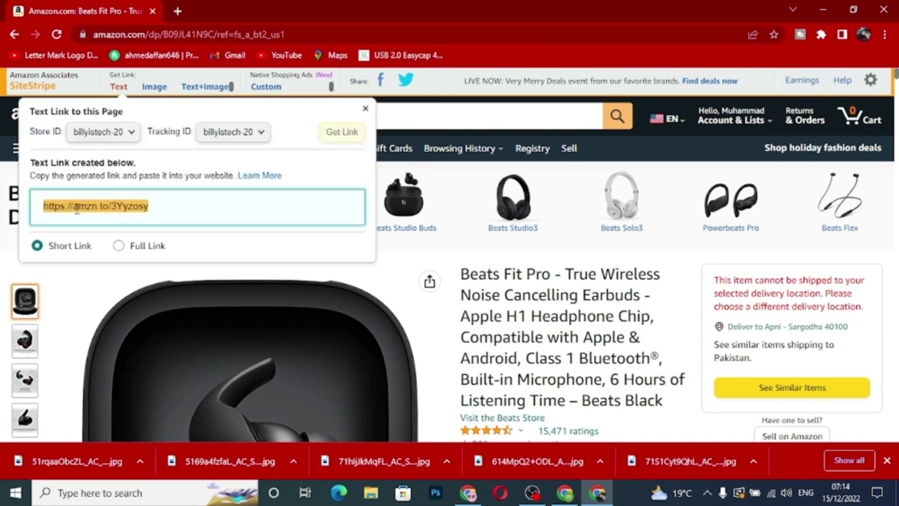
pyautogui.rightClick(76, 206)
pyautogui.click(99, 216)
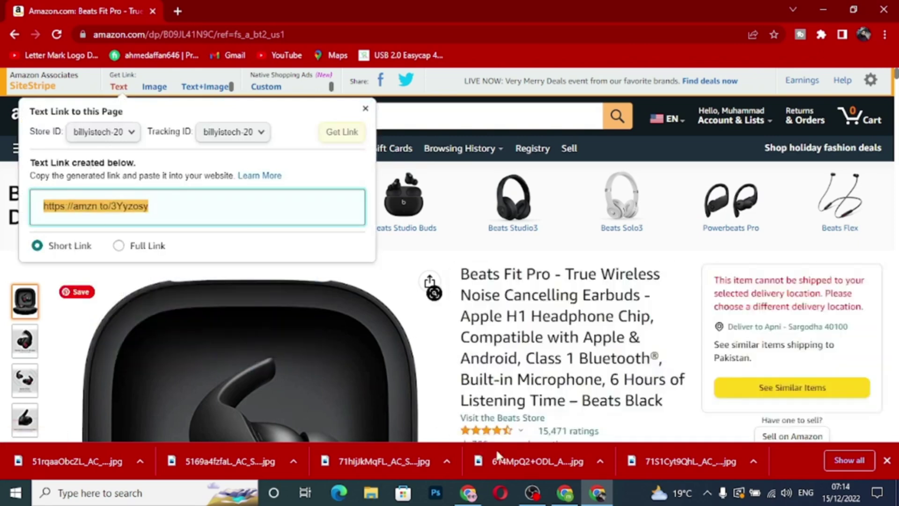
pyautogui.click(562, 500)
pyautogui.click(354, 293)
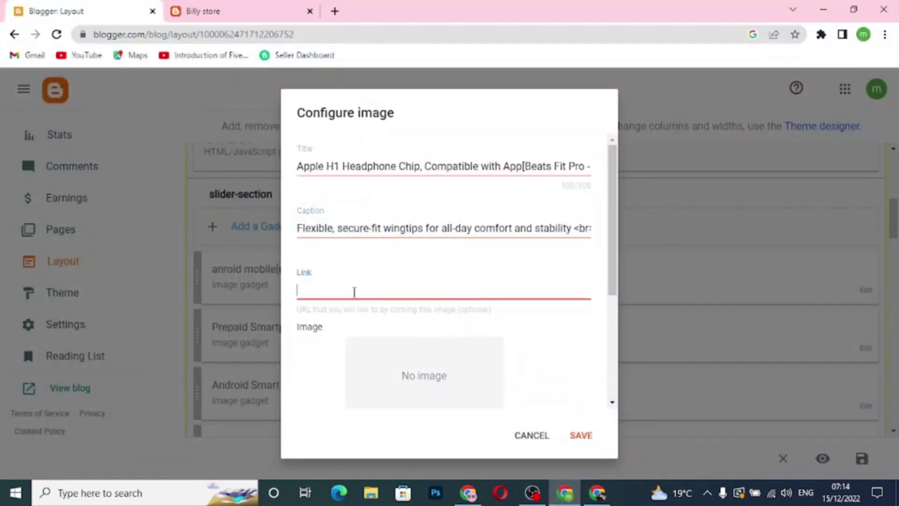
pyautogui.hotkey('ctrl', 'v')
# Step: Upload 51rqaaObcZL._AC_SL1500_ from Downloads as the gadget's image and save the gadget
pyautogui.scroll(-4, 447, 351)
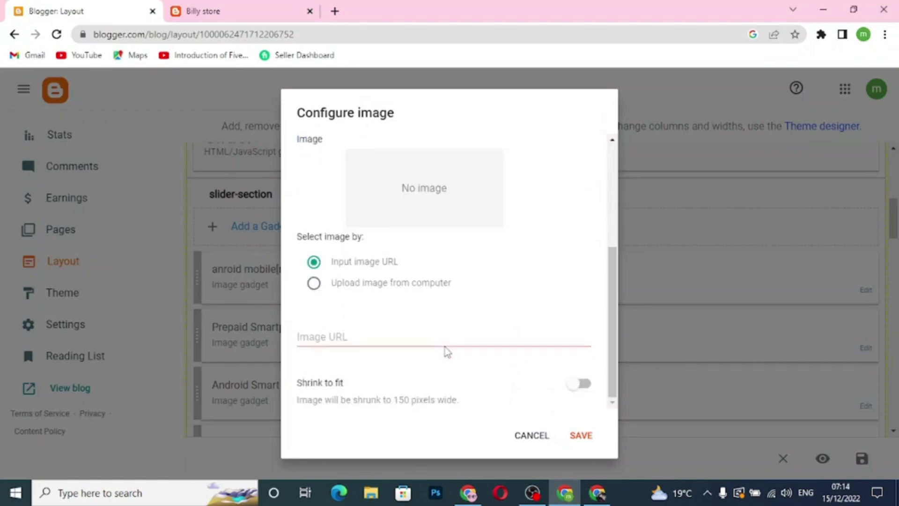
pyautogui.click(311, 283)
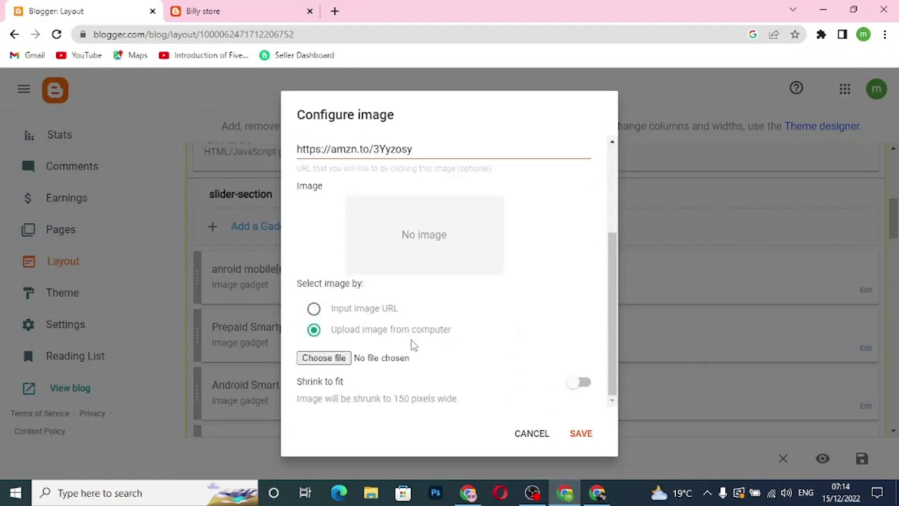
pyautogui.click(337, 358)
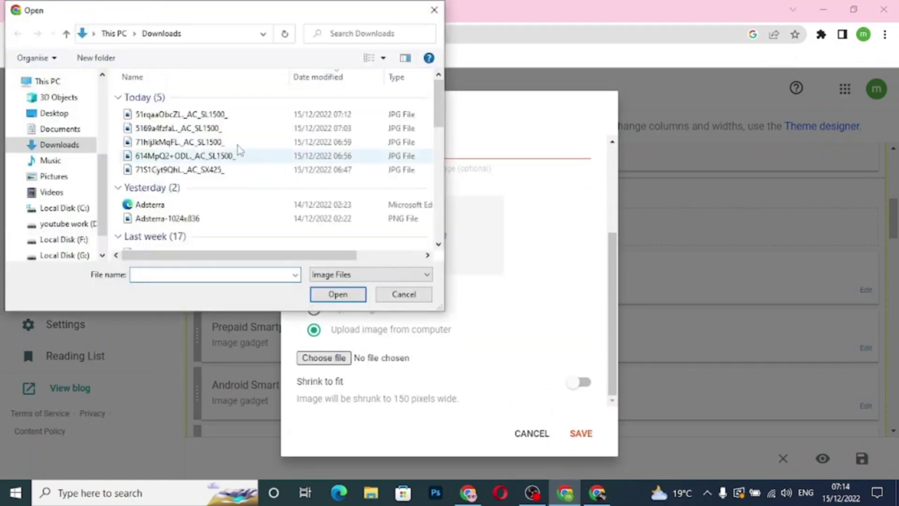
pyautogui.click(206, 114)
pyautogui.click(338, 294)
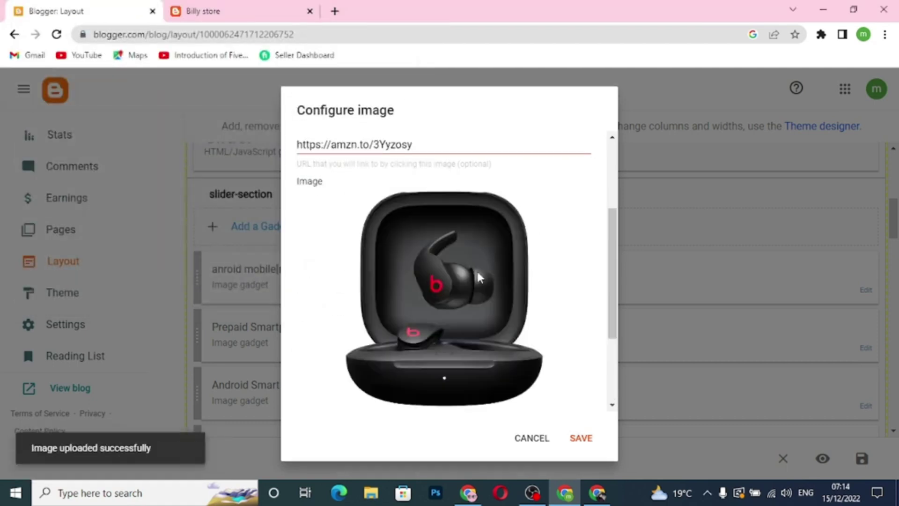
pyautogui.scroll(-3, 466, 257)
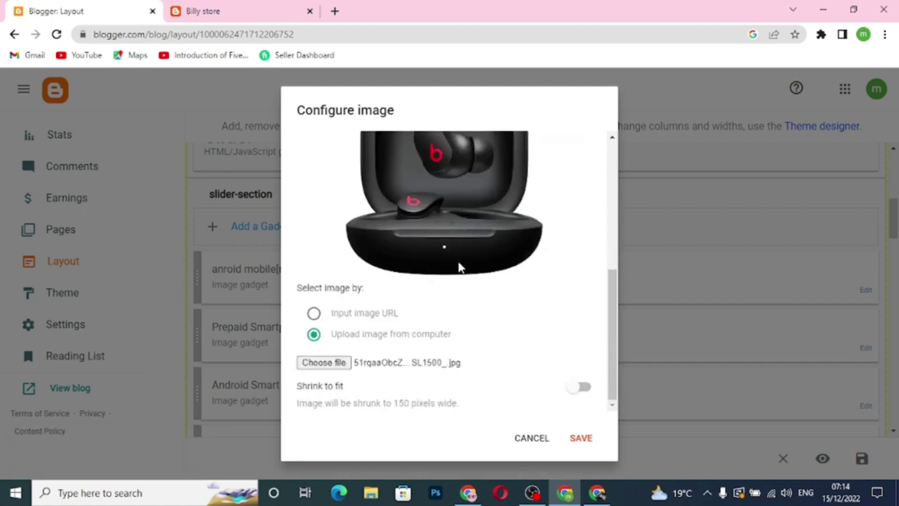
pyautogui.click(581, 438)
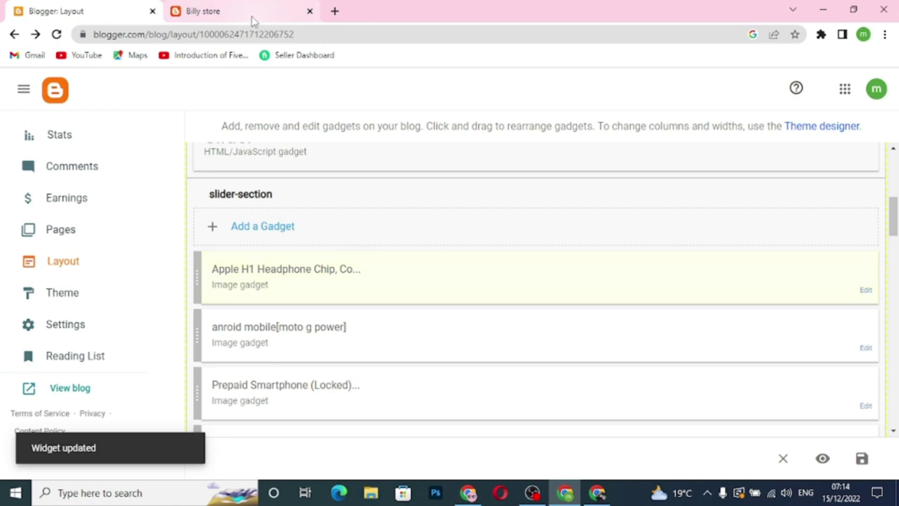
# Step: Reload the Billy store blog and go through the slider's slides to check their products, titles and captions
pyautogui.click(253, 21)
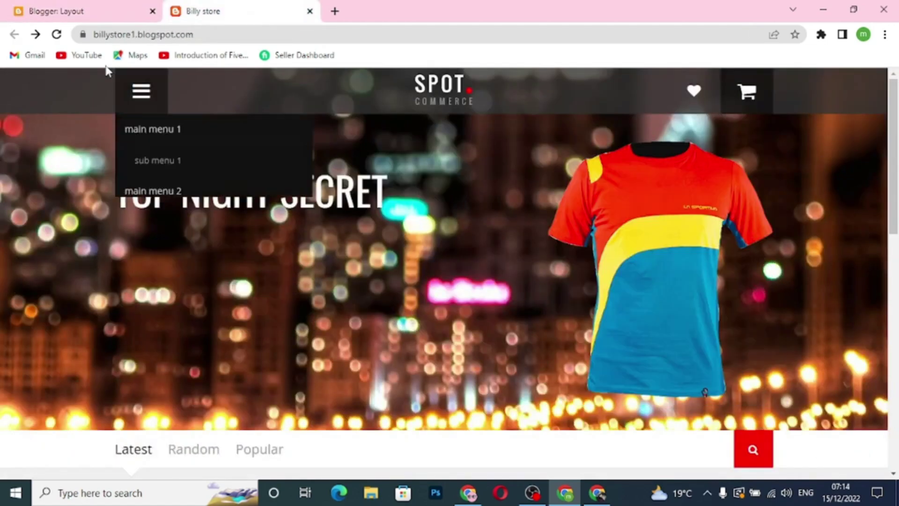
pyautogui.click(56, 34)
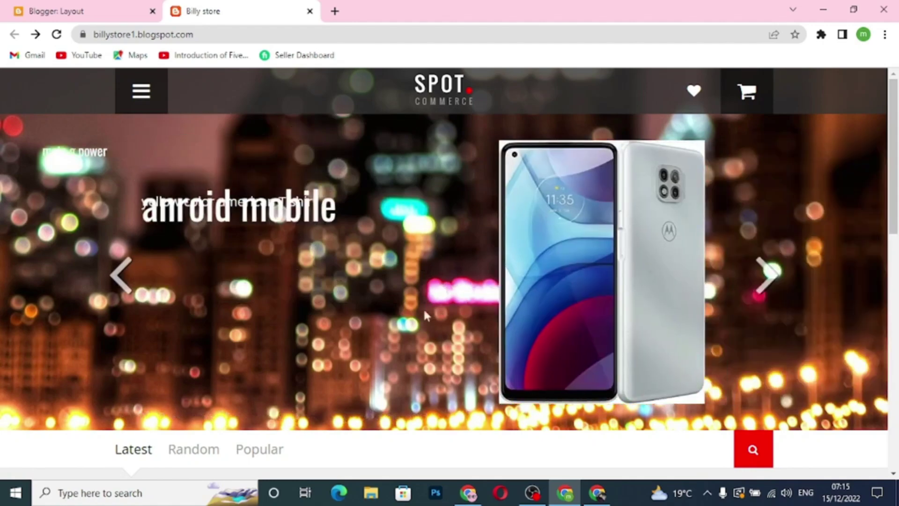
pyautogui.click(767, 286)
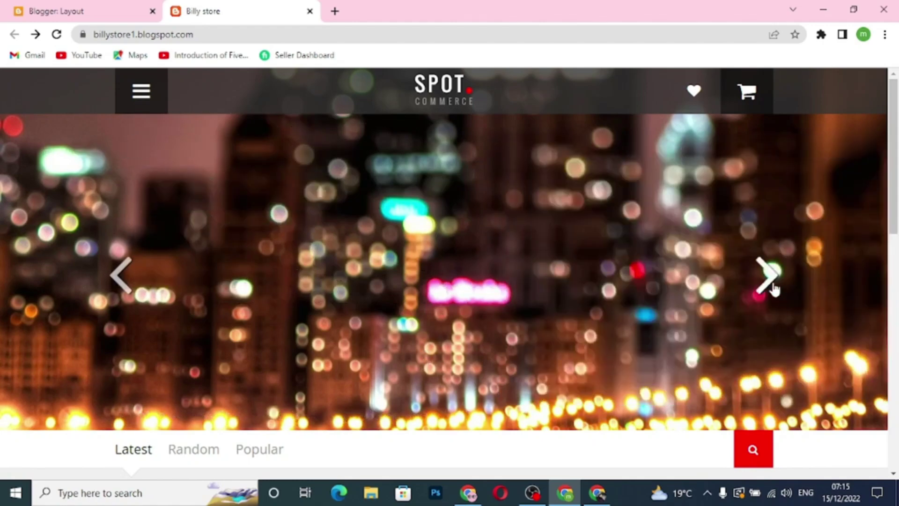
pyautogui.click(773, 288)
pyautogui.click(772, 288)
pyautogui.click(773, 288)
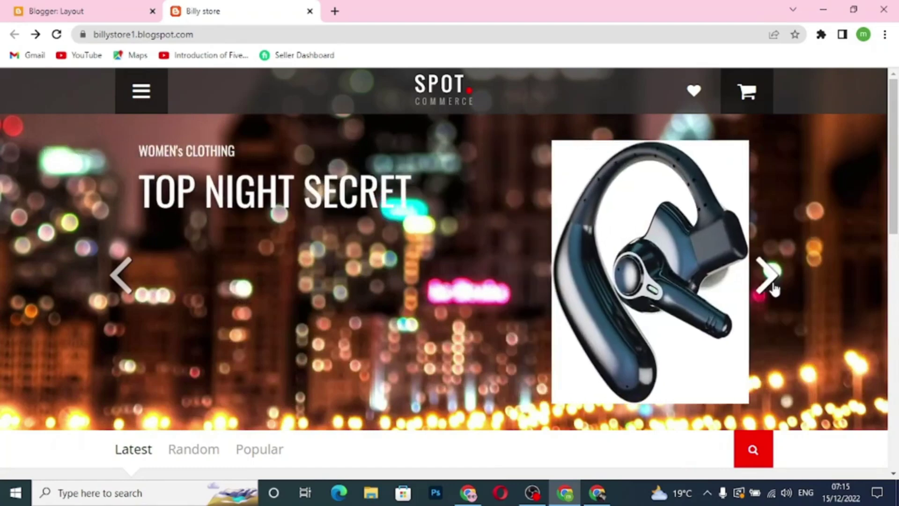
pyautogui.click(773, 288)
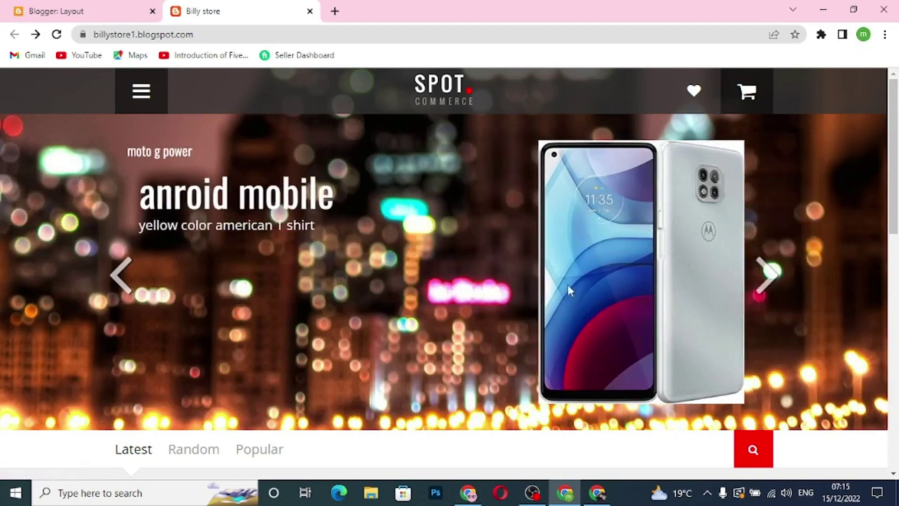
pyautogui.click(764, 288)
pyautogui.click(765, 287)
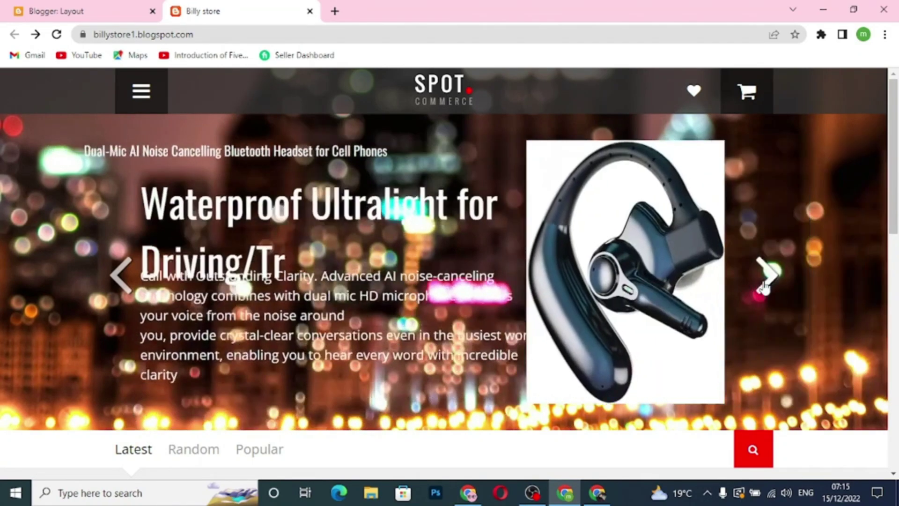
pyautogui.click(765, 287)
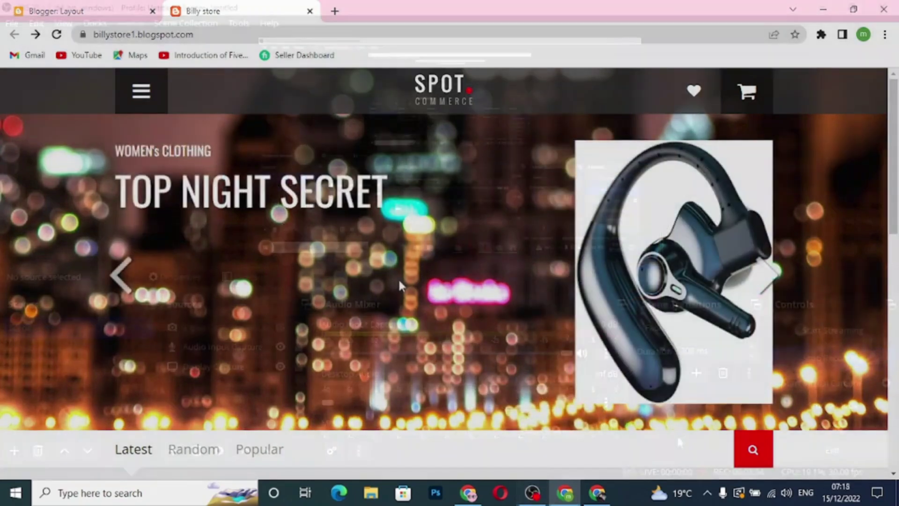
# Step: Examine the blog's lower sections, including the banner ad and the contact form's Name, Email and Message fields
pyautogui.scroll(-10, 400, 283)
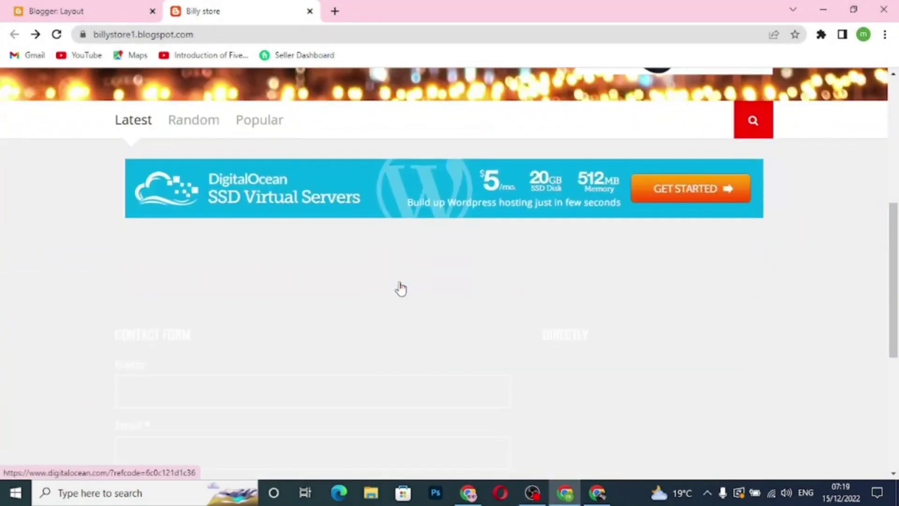
pyautogui.scroll(-3, 401, 289)
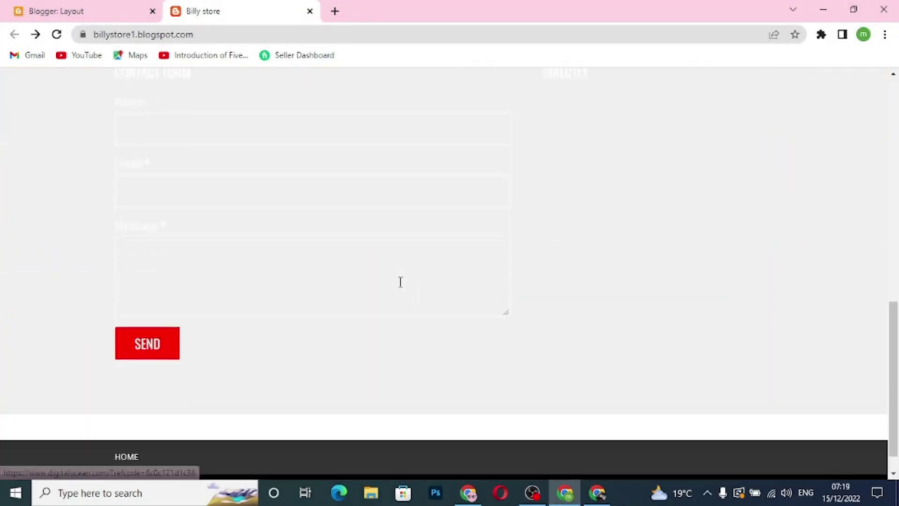
pyautogui.click(154, 129)
pyautogui.click(159, 189)
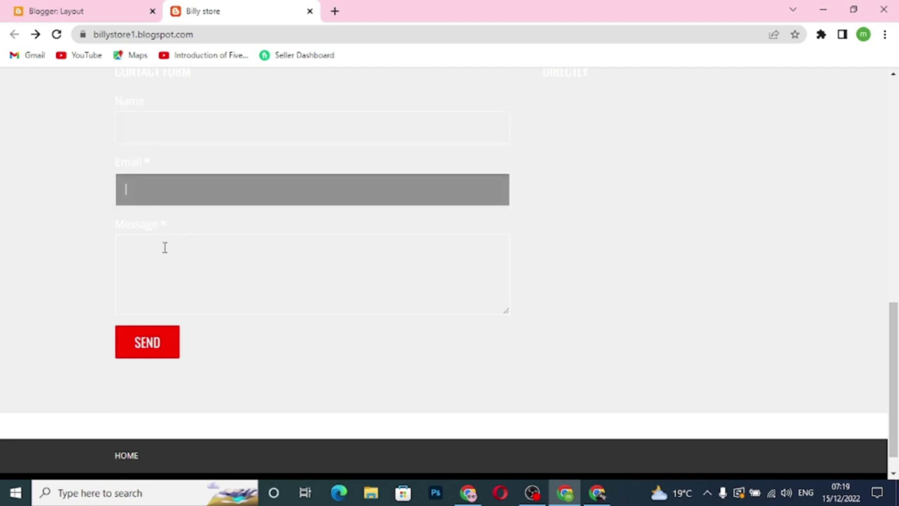
pyautogui.click(165, 248)
pyautogui.scroll(4, 176, 271)
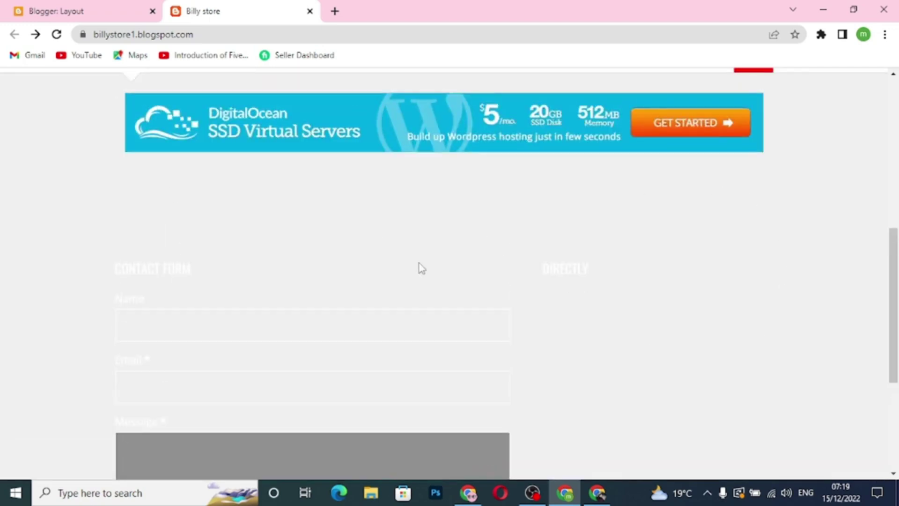
pyautogui.scroll(-4, 421, 268)
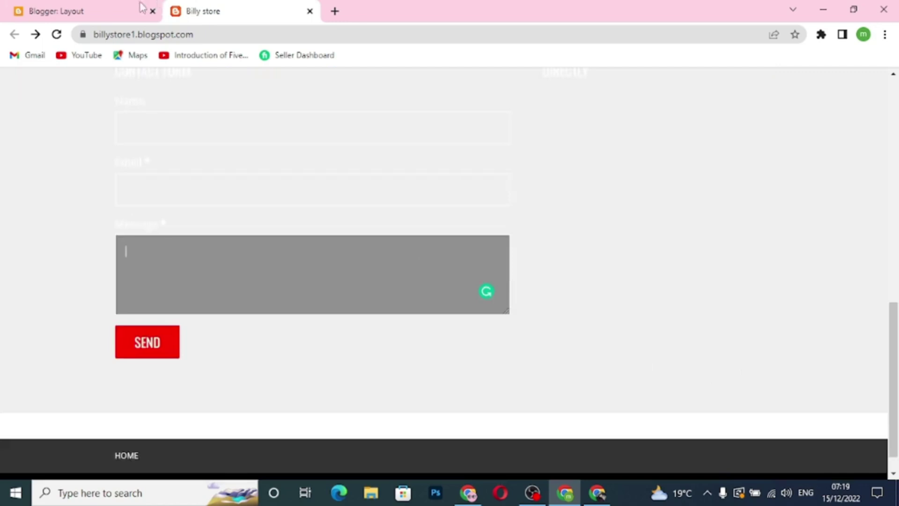
# Step: In Blogger's layout, open the Horizon Image Background gadget of home-horizon-section and set its image source to upload from computer
pyautogui.click(105, 14)
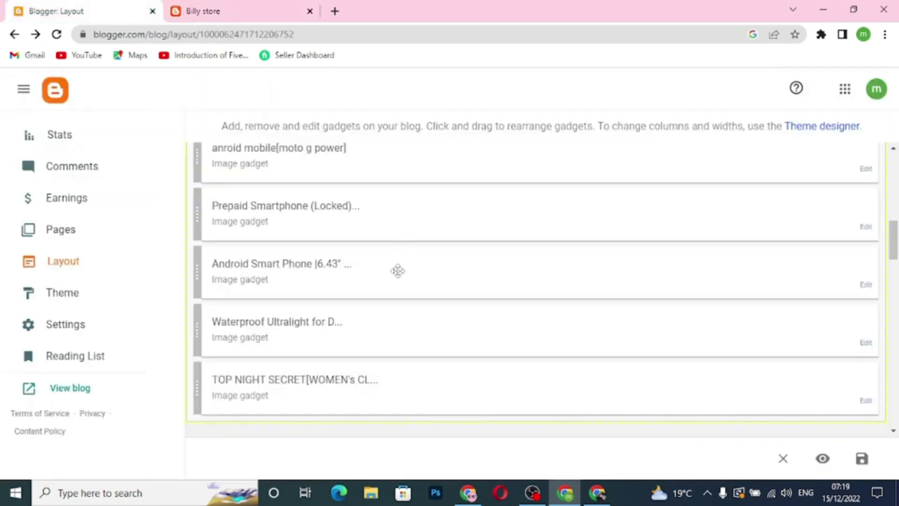
pyautogui.scroll(-6, 397, 269)
pyautogui.scroll(-2, 399, 278)
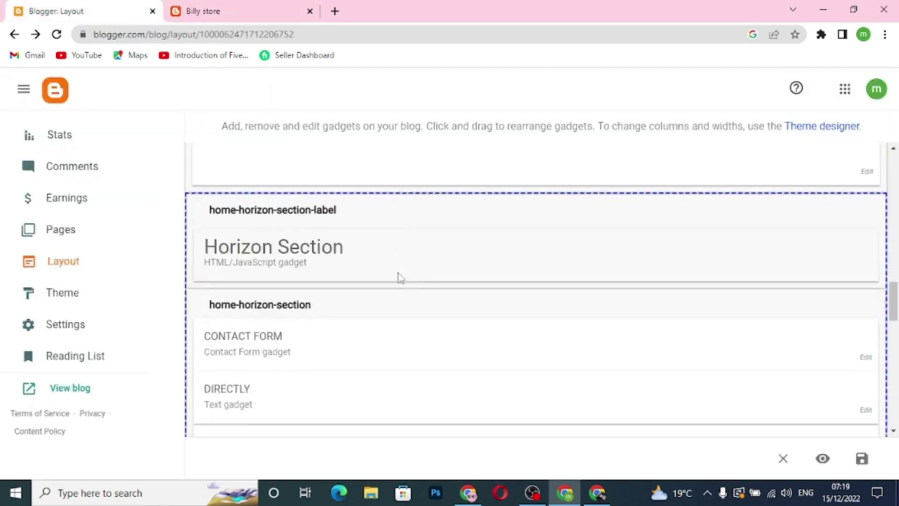
pyautogui.scroll(-3, 463, 336)
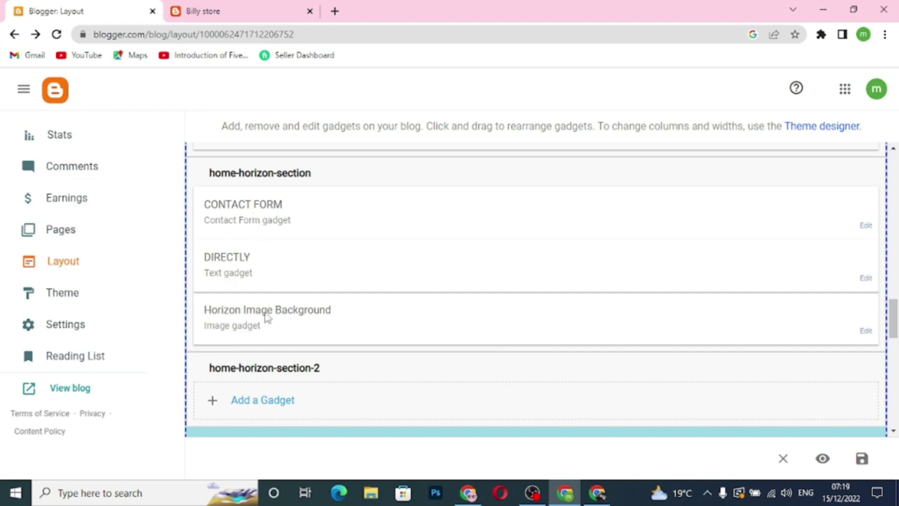
pyautogui.click(868, 338)
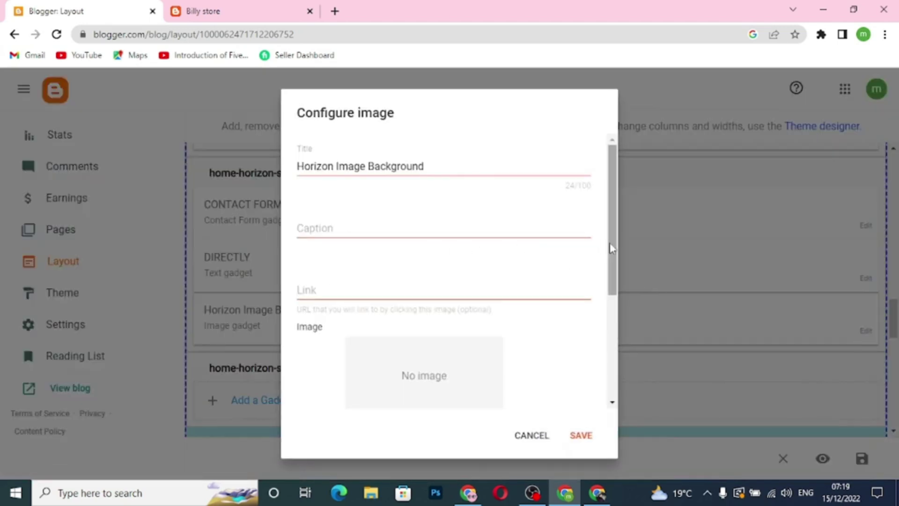
pyautogui.moveTo(611, 250); pyautogui.dragTo(612, 331)
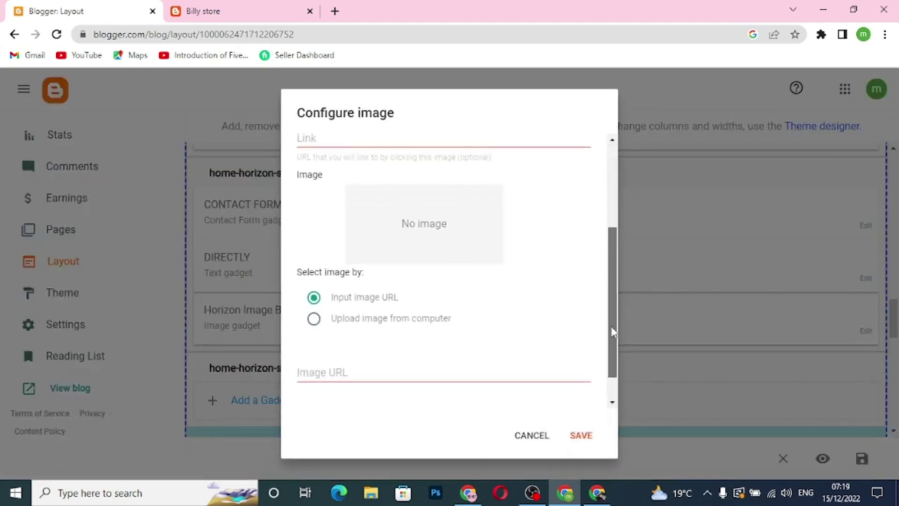
pyautogui.click(313, 319)
# Step: Upload horizon-background from the SpotCommerce-testing-data images folder inside Desktop's New folder (5) as the gadget's image and save the gadget
pyautogui.click(323, 358)
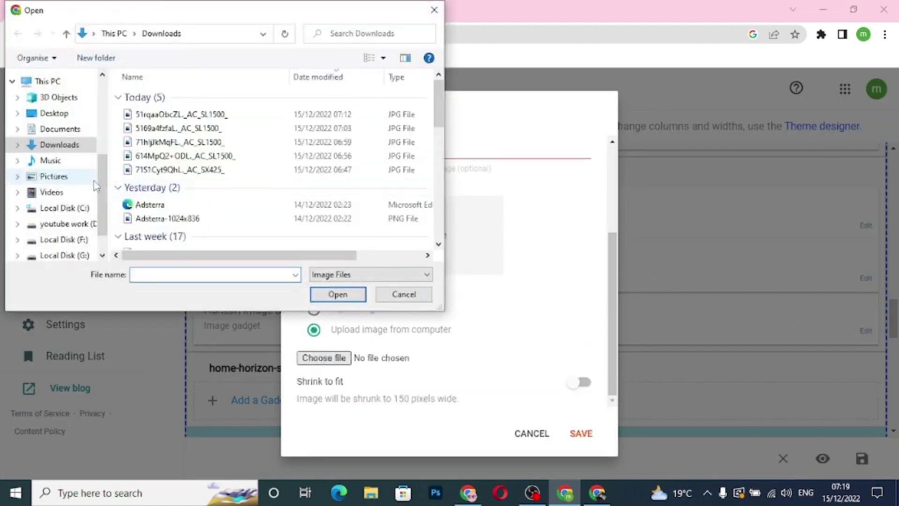
pyautogui.click(53, 113)
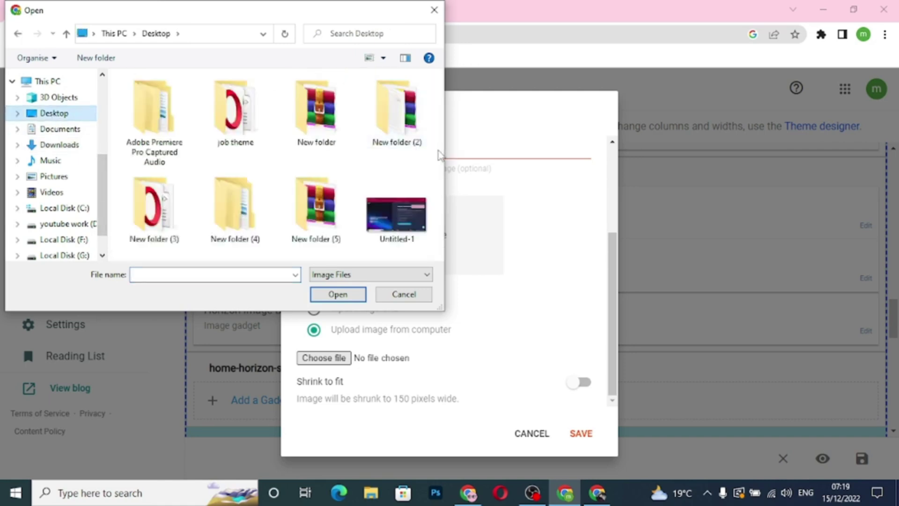
pyautogui.doubleClick(317, 209)
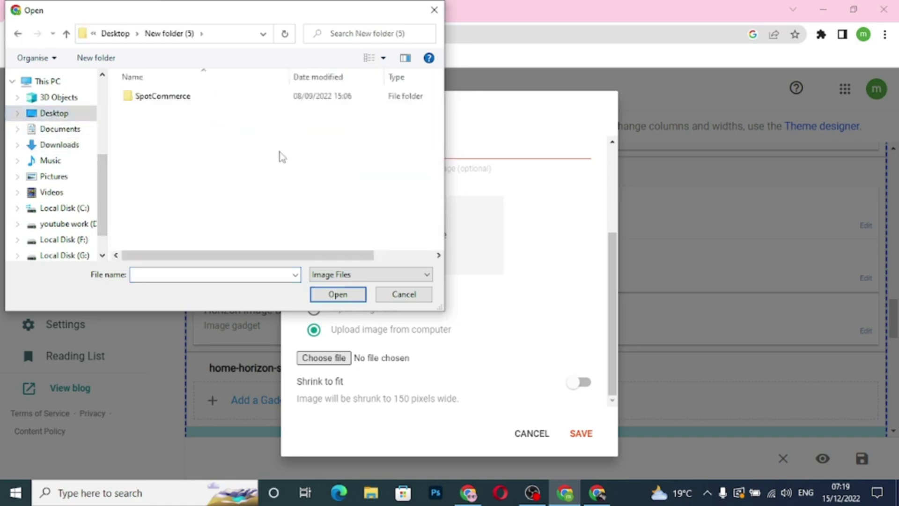
pyautogui.doubleClick(163, 96)
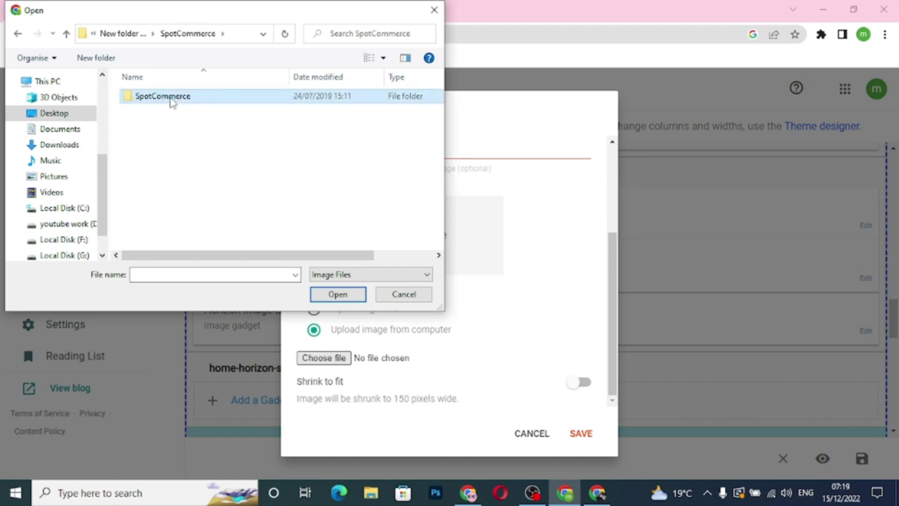
pyautogui.doubleClick(170, 100)
pyautogui.doubleClick(193, 127)
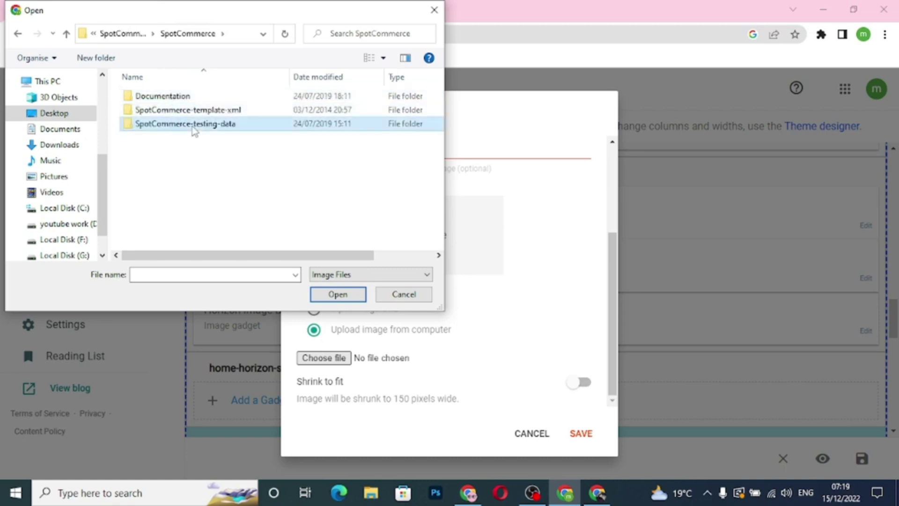
pyautogui.doubleClick(150, 96)
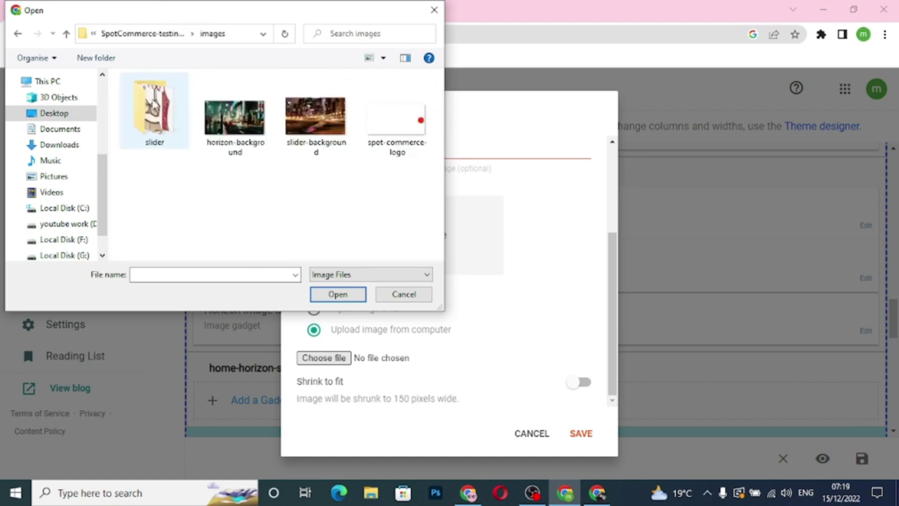
pyautogui.click(228, 140)
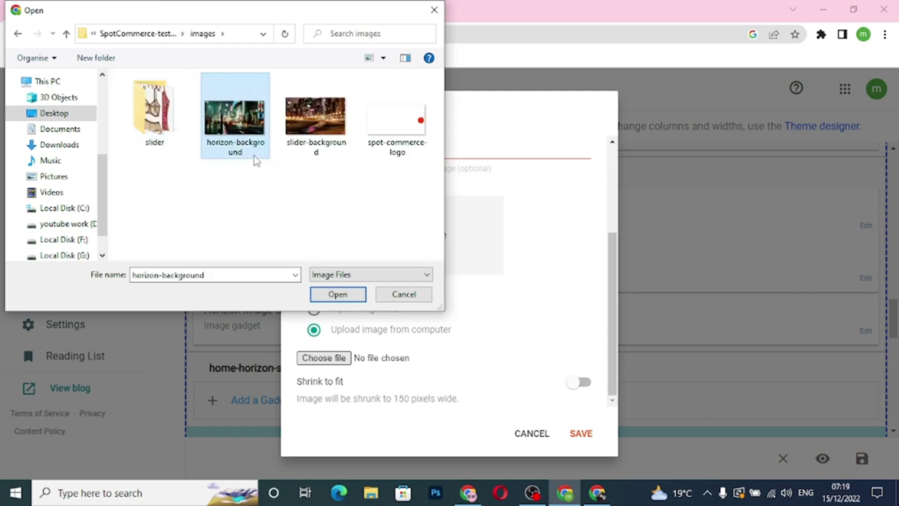
pyautogui.click(338, 294)
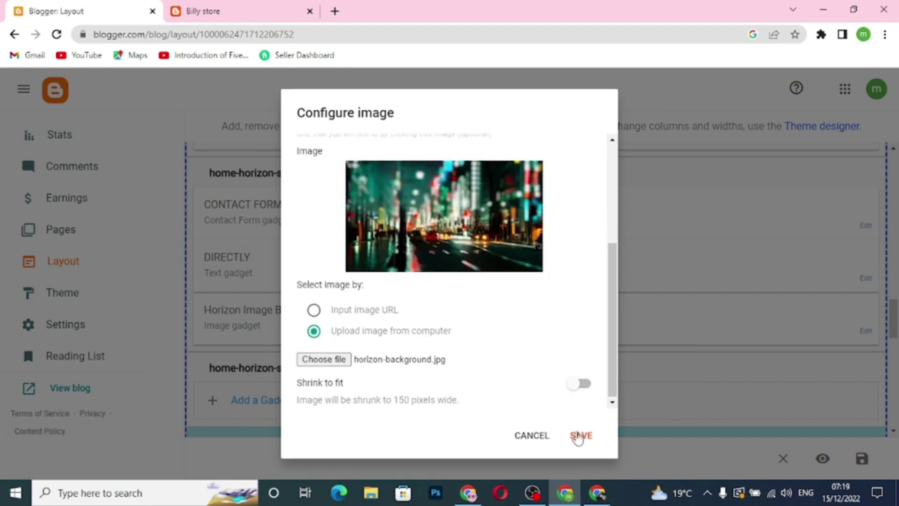
pyautogui.click(580, 437)
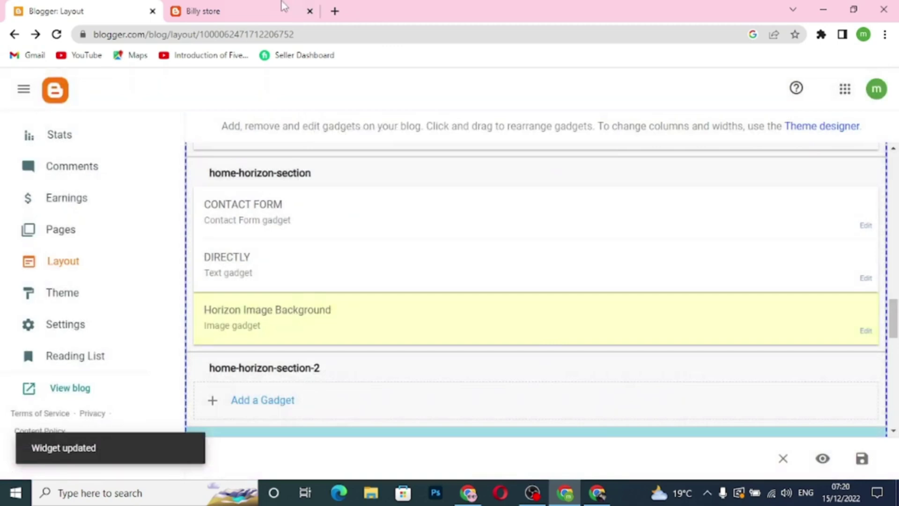
# Step: Reload the Billy store blog and check the background image behind the contact section
pyautogui.click(256, 11)
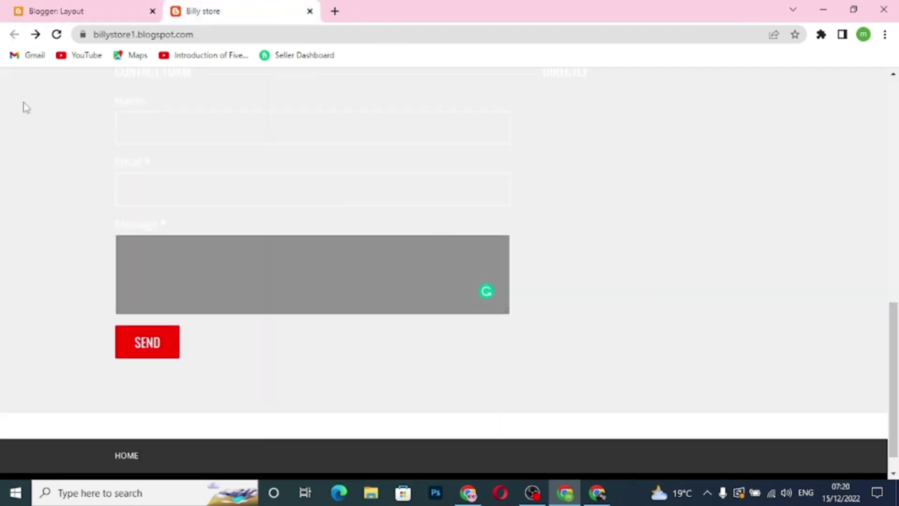
pyautogui.click(56, 35)
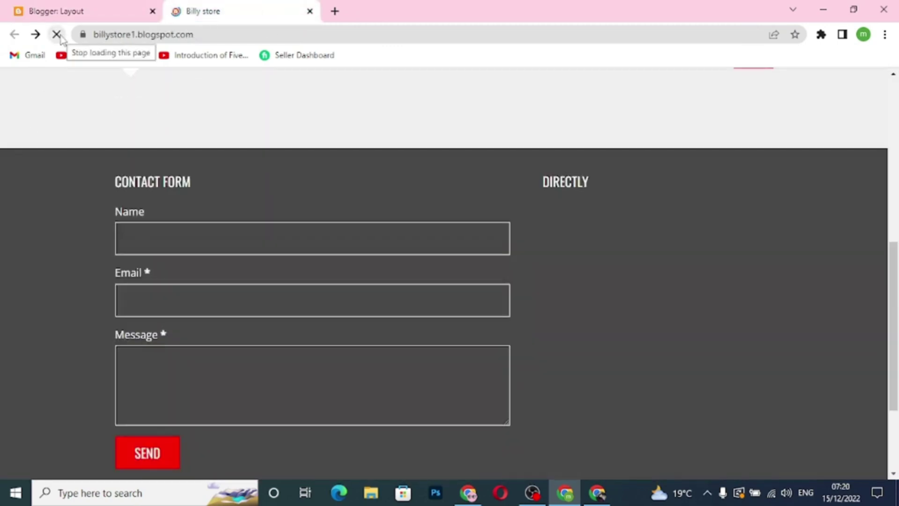
pyautogui.scroll(-4, 451, 253)
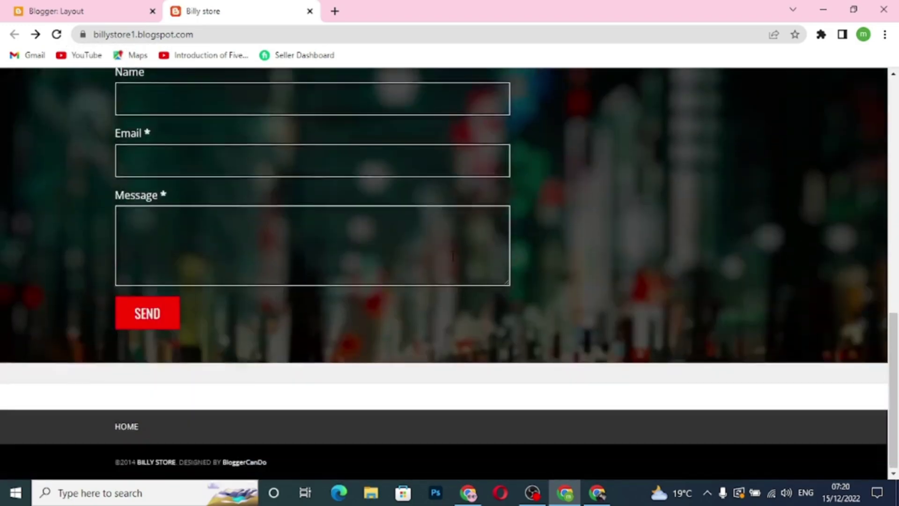
pyautogui.scroll(8, 453, 256)
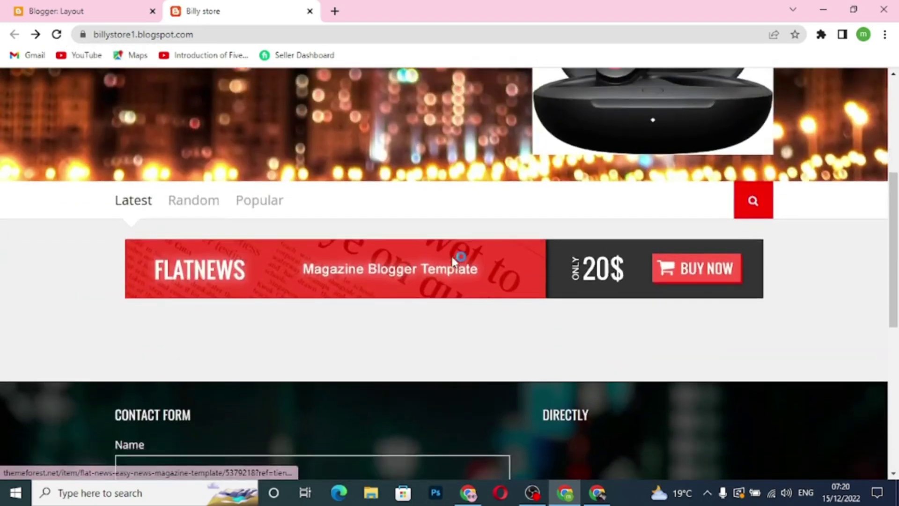
pyautogui.scroll(-8, 451, 253)
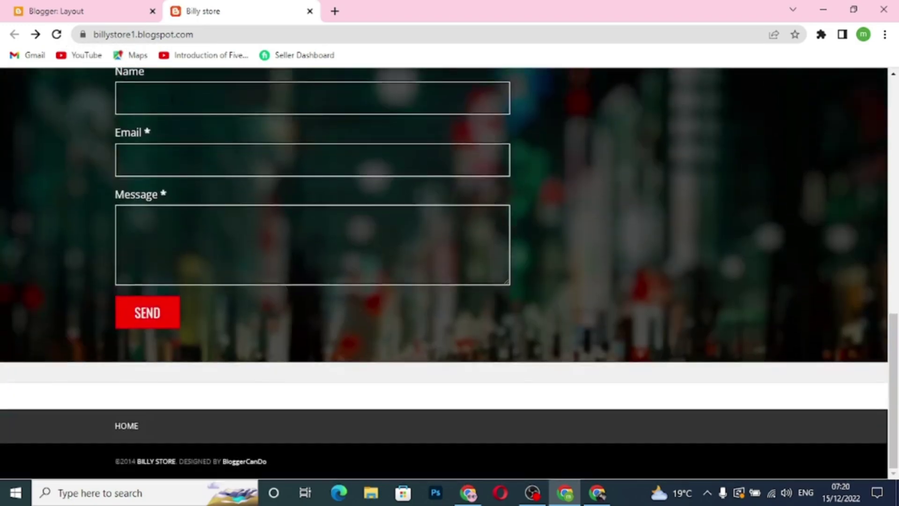
# Step: Try the contact form's Name, Email and Message fields and examine the section around them
pyautogui.click(172, 98)
pyautogui.click(176, 158)
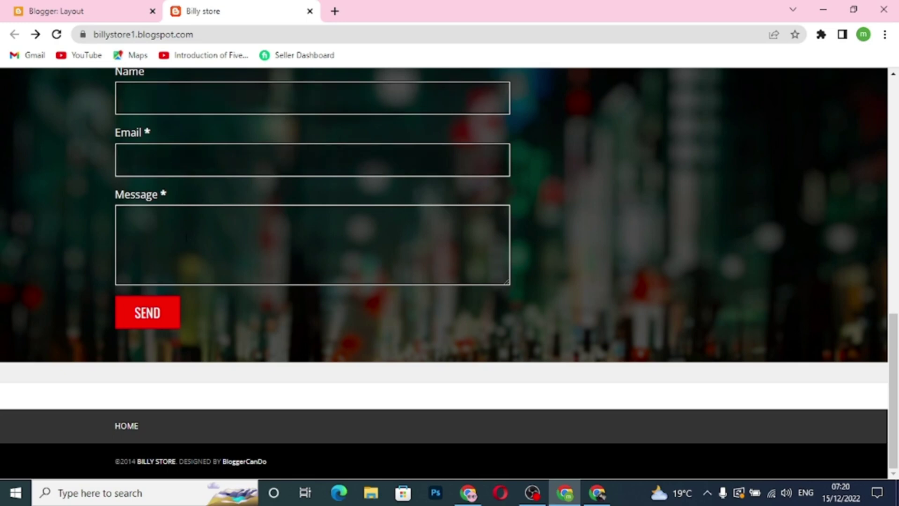
pyautogui.click(486, 262)
pyautogui.click(198, 107)
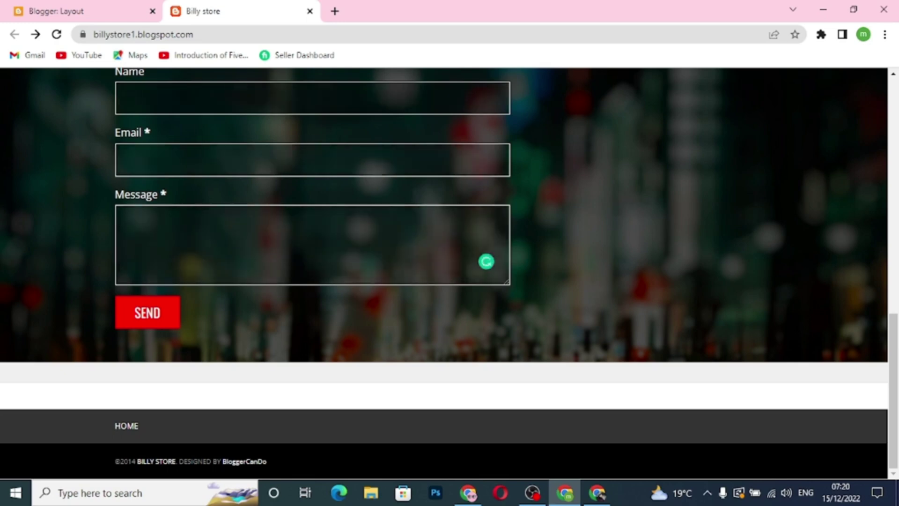
pyautogui.press('Tab')
pyautogui.press('Tab')
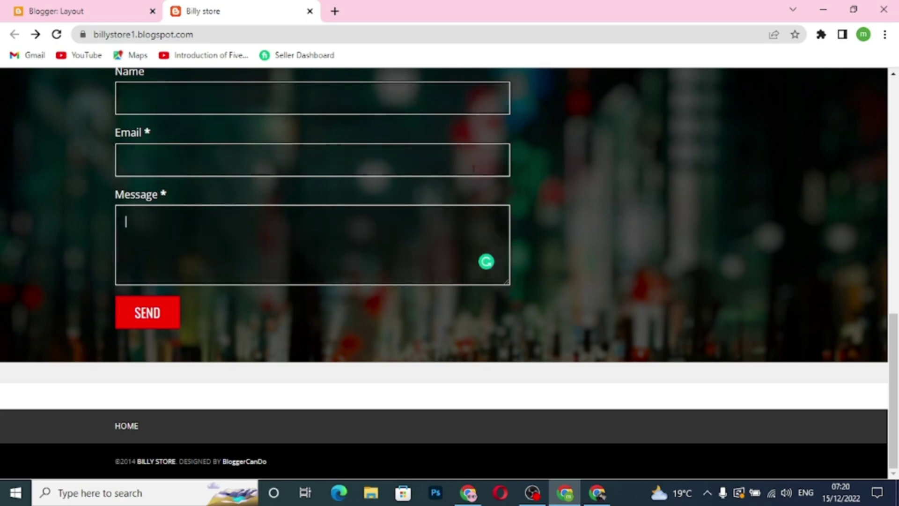
pyautogui.scroll(4, 723, 267)
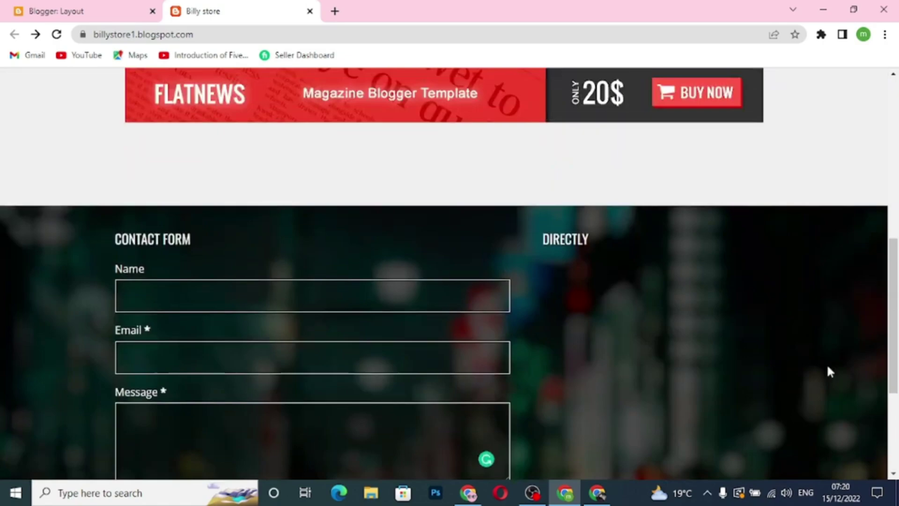
pyautogui.scroll(-4, 611, 281)
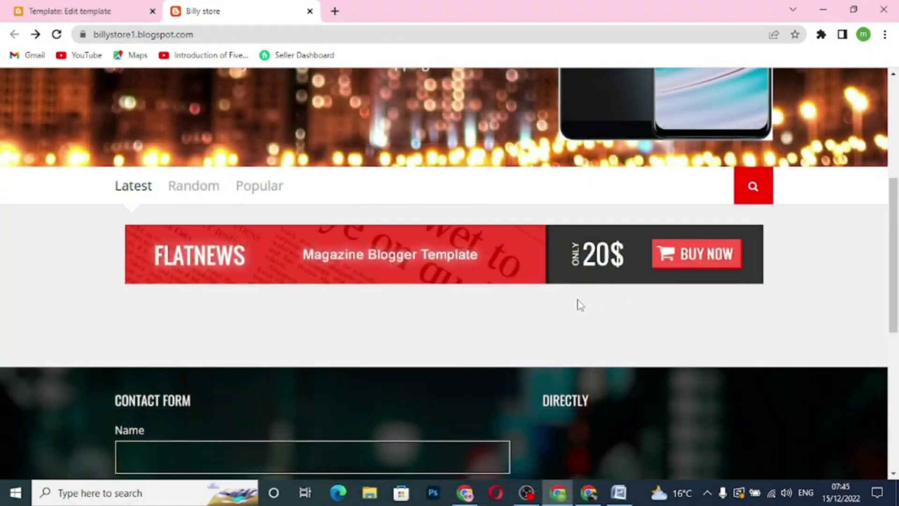
# Step: Review the blog page from the product slider down through the FLATNEWS banner to the contact form
pyautogui.scroll(4, 579, 304)
pyautogui.scroll(2, 578, 304)
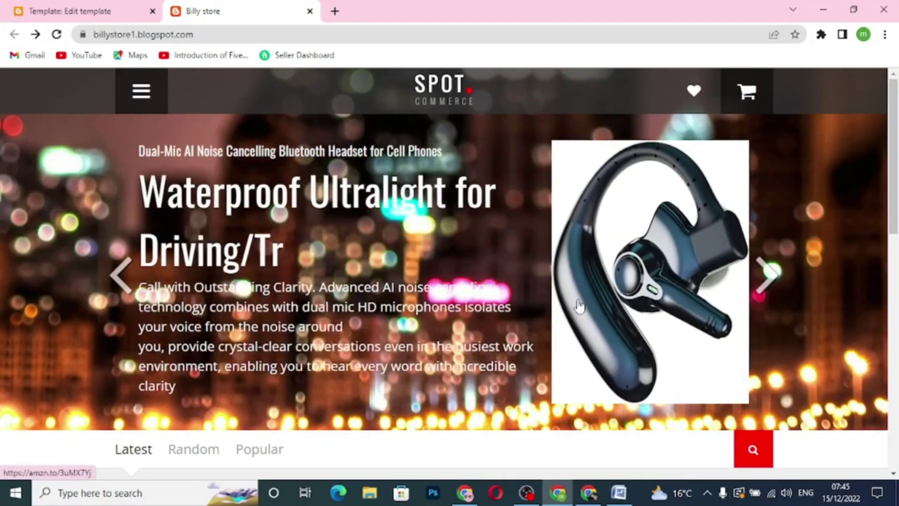
pyautogui.scroll(-3, 579, 306)
pyautogui.scroll(-4, 580, 305)
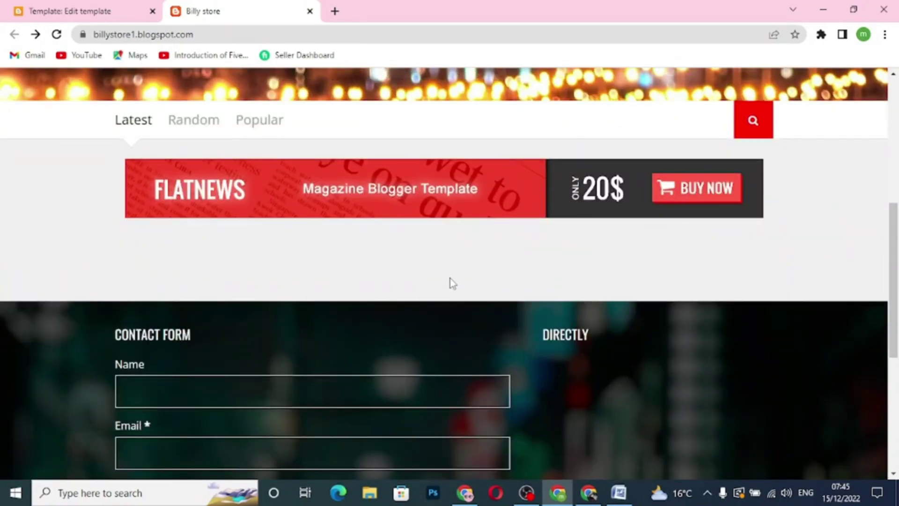
pyautogui.scroll(-3, 450, 282)
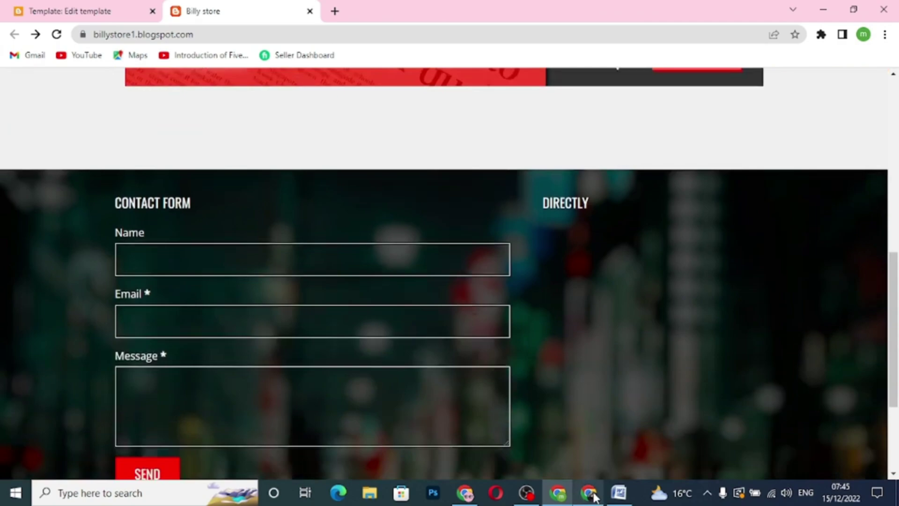
# Step: Switch to the Amazon window, close the enlarged image and examine the Audio-Technica ATH-AD700X headphones' title, price and details
pyautogui.click(590, 489)
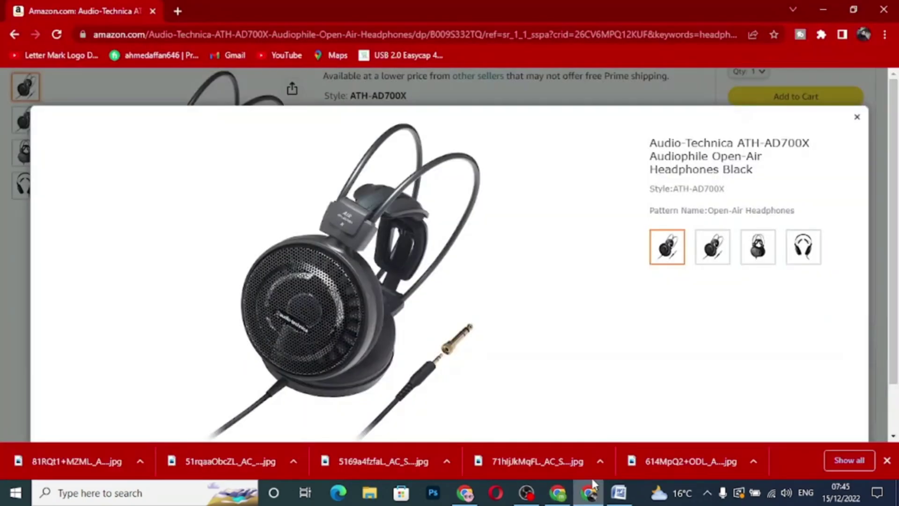
pyautogui.click(858, 120)
pyautogui.scroll(6, 510, 220)
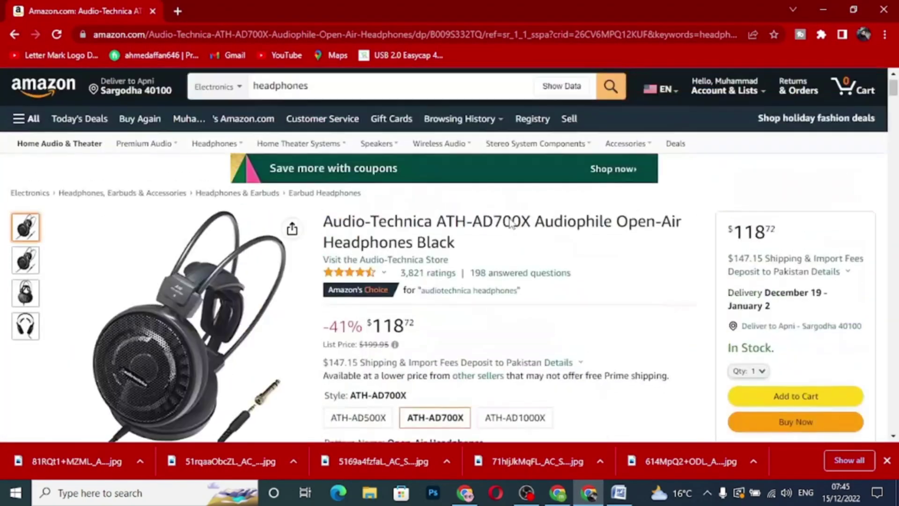
pyautogui.scroll(-2, 509, 220)
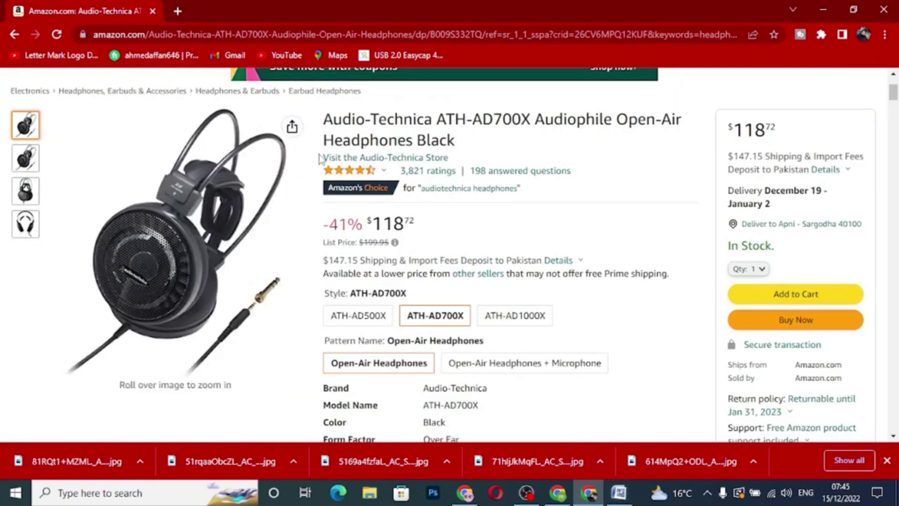
# Step: Return to Blogger, leave the template editor for the Billy store's posts and start a new post
pyautogui.click(556, 494)
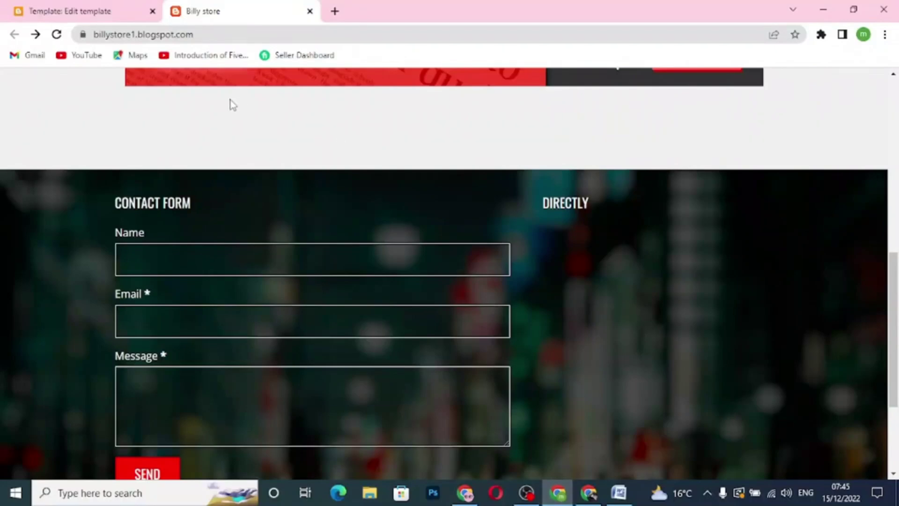
pyautogui.click(133, 15)
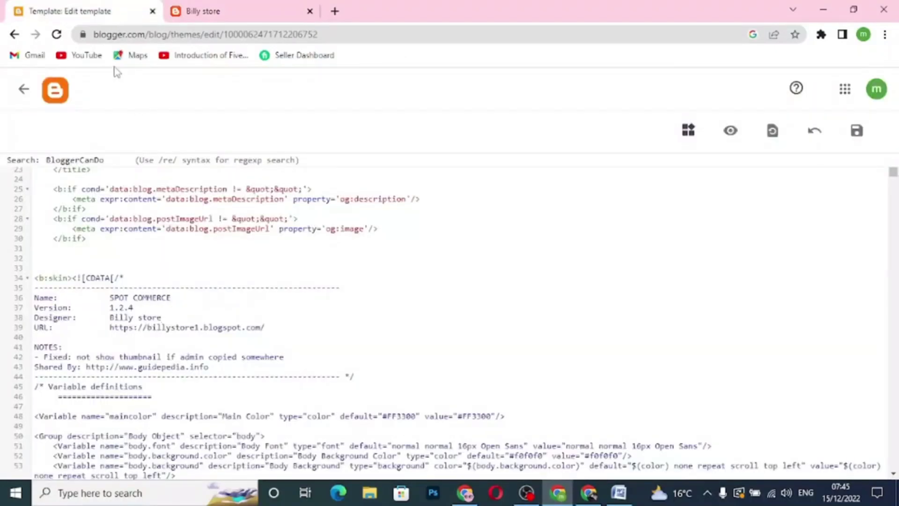
pyautogui.click(14, 35)
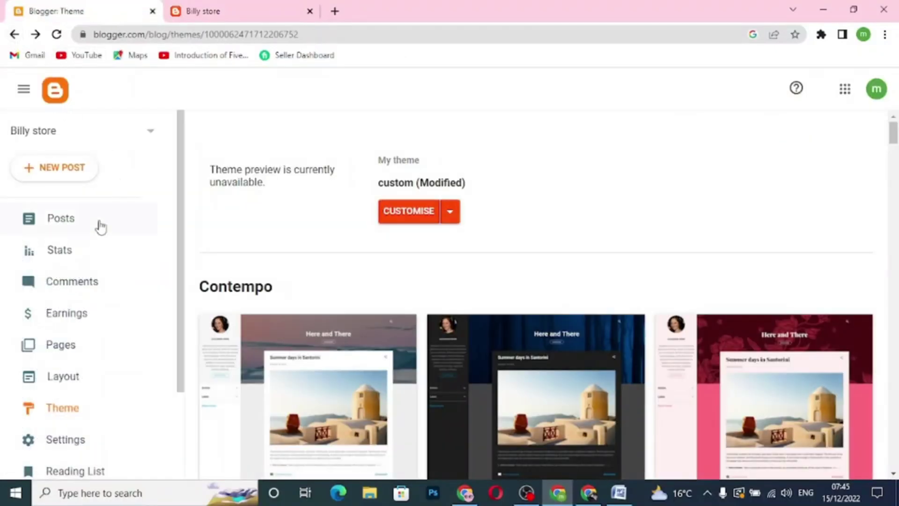
pyautogui.click(76, 233)
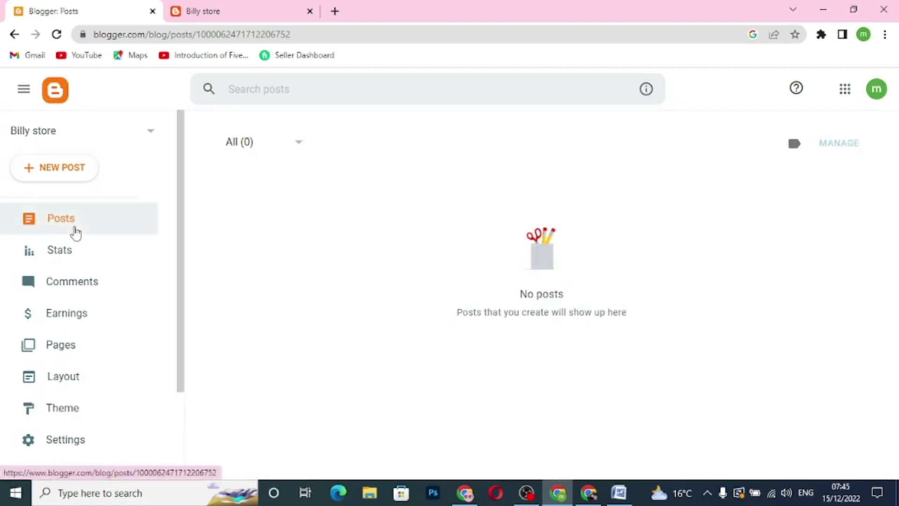
pyautogui.click(64, 174)
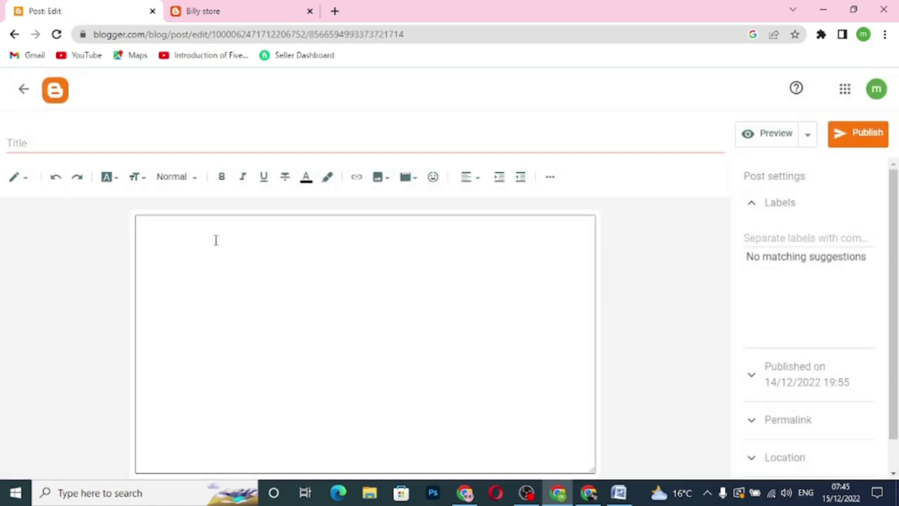
# Step: Copy the complete Audio-Technica headphones description, with heading, table and bullet list, from the Word document into the Blogger post body
pyautogui.click(217, 240)
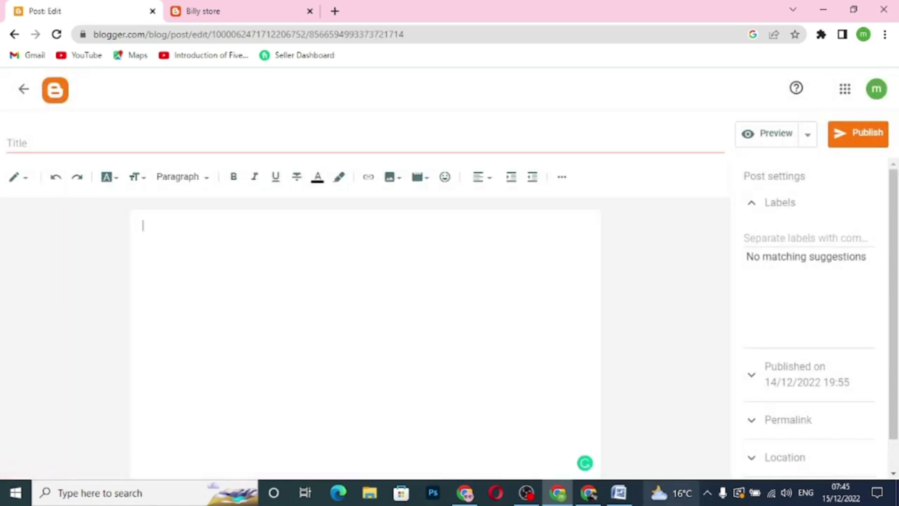
pyautogui.click(618, 494)
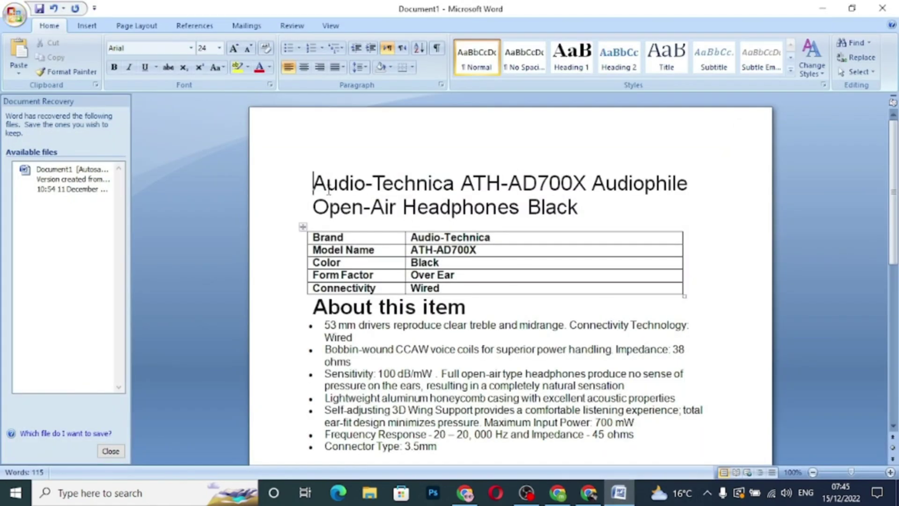
pyautogui.moveTo(329, 191); pyautogui.dragTo(502, 352)
pyautogui.rightClick(485, 284)
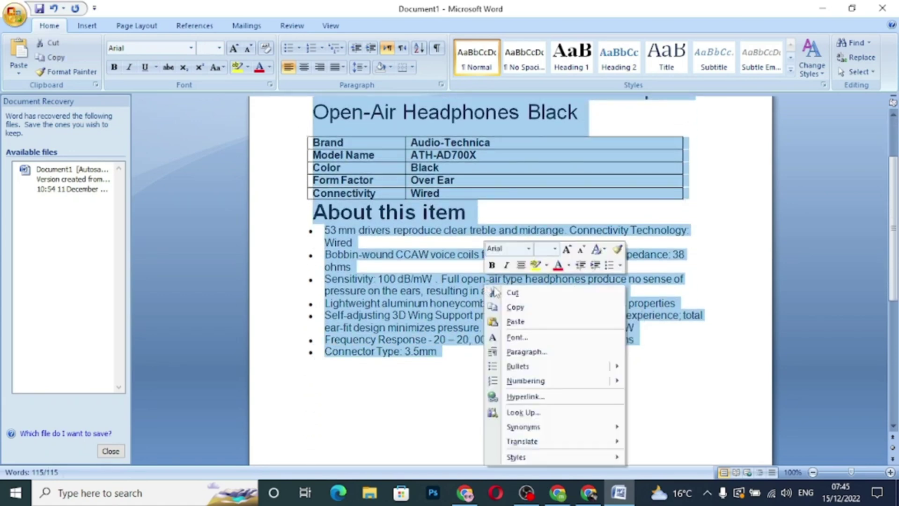
pyautogui.click(515, 307)
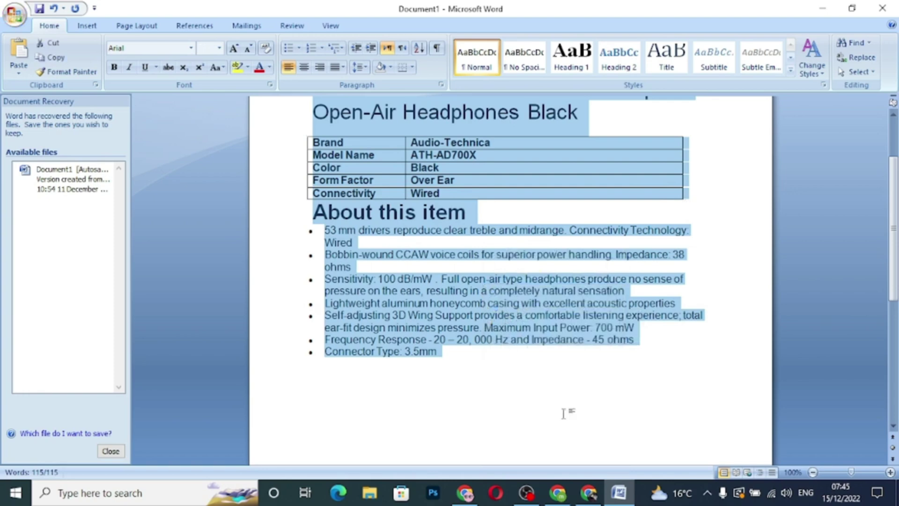
pyautogui.click(557, 492)
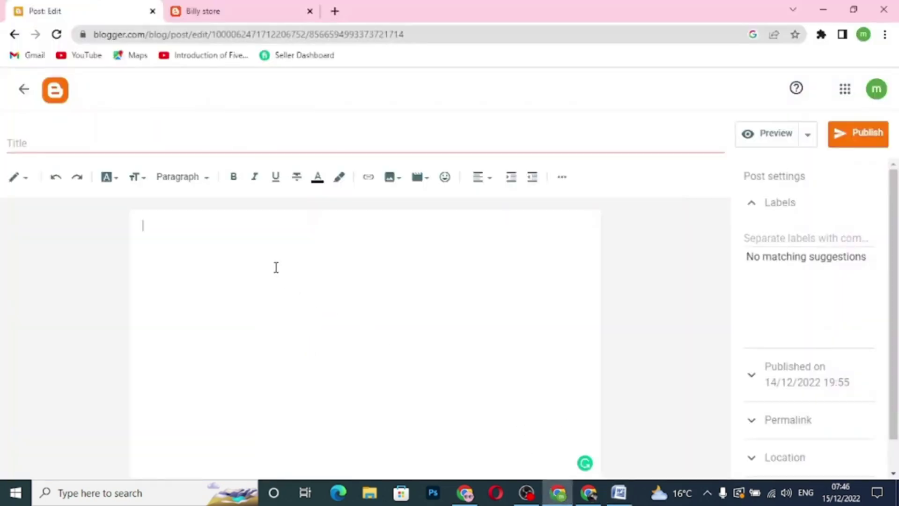
pyautogui.hotkey('ctrl', 'v')
pyautogui.moveTo(591, 325); pyautogui.dragTo(592, 377)
# Step: Accept the Grammarly correction removing the extra space after "mW" in the Sensitivity bullet
pyautogui.moveTo(247, 390)
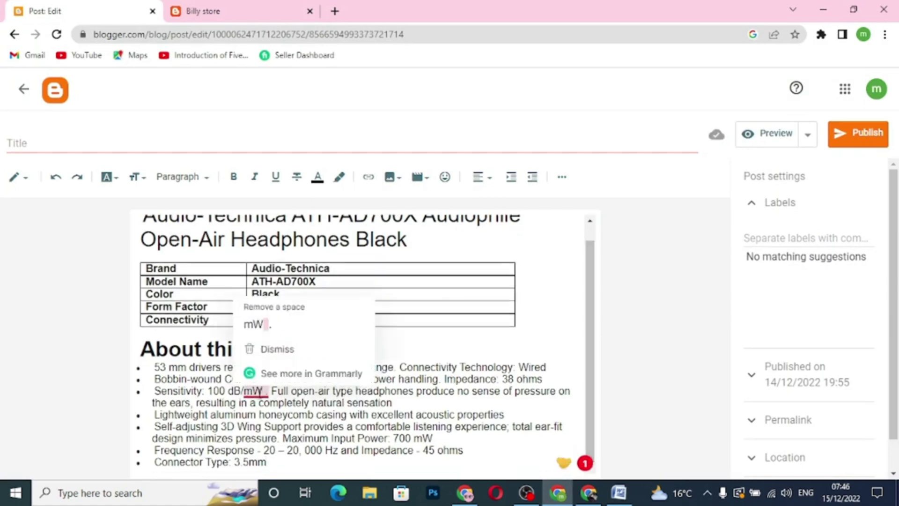
pyautogui.click(262, 327)
pyautogui.scroll(1, 350, 378)
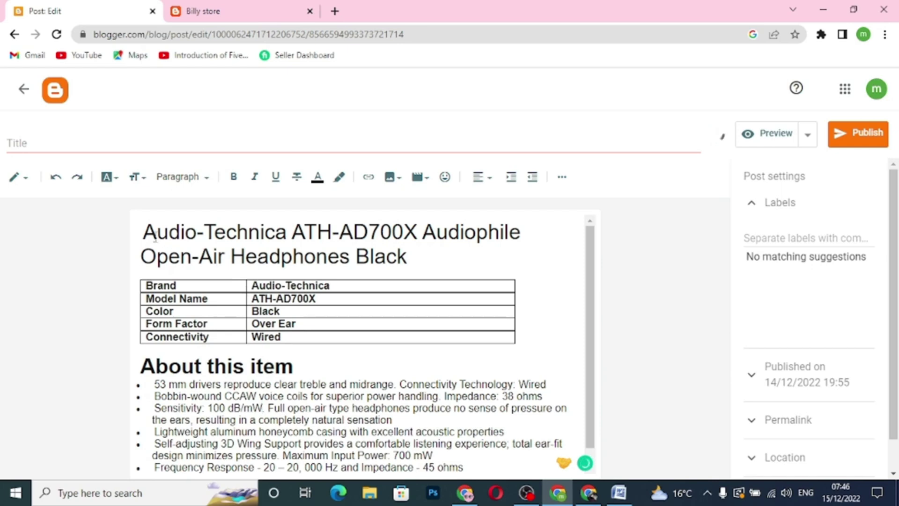
# Step: Add a blank line above the product heading and insert the image 81RQt1+MZML._AC_SL1500_ from the Downloads folder there
pyautogui.click(143, 231)
pyautogui.press('Return')
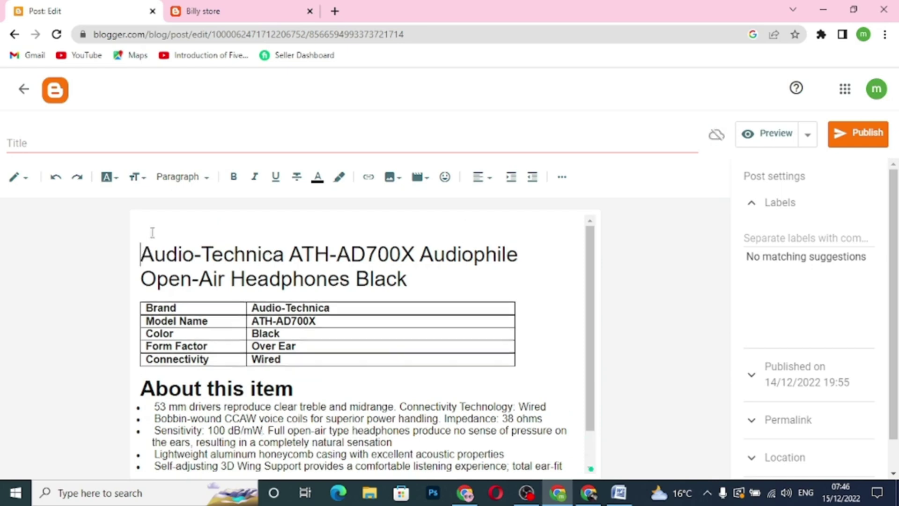
pyautogui.click(175, 225)
pyautogui.click(419, 179)
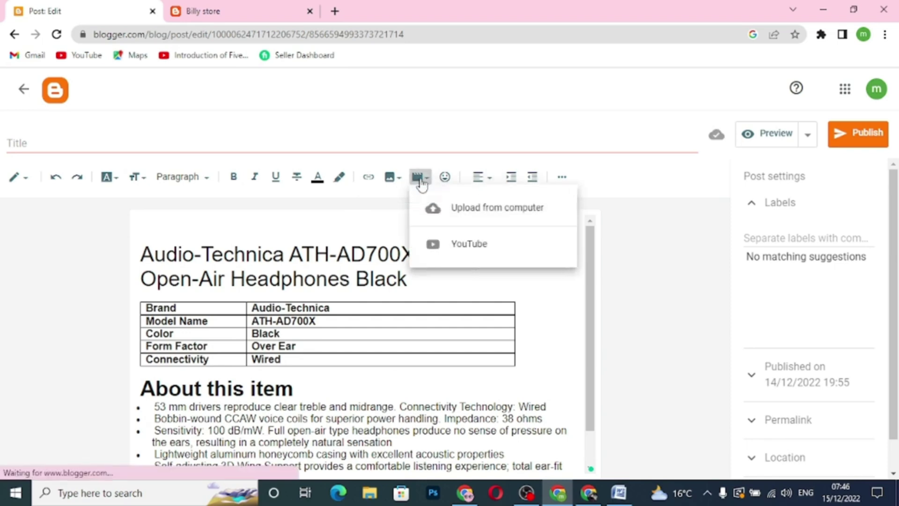
pyautogui.click(393, 183)
pyautogui.click(397, 184)
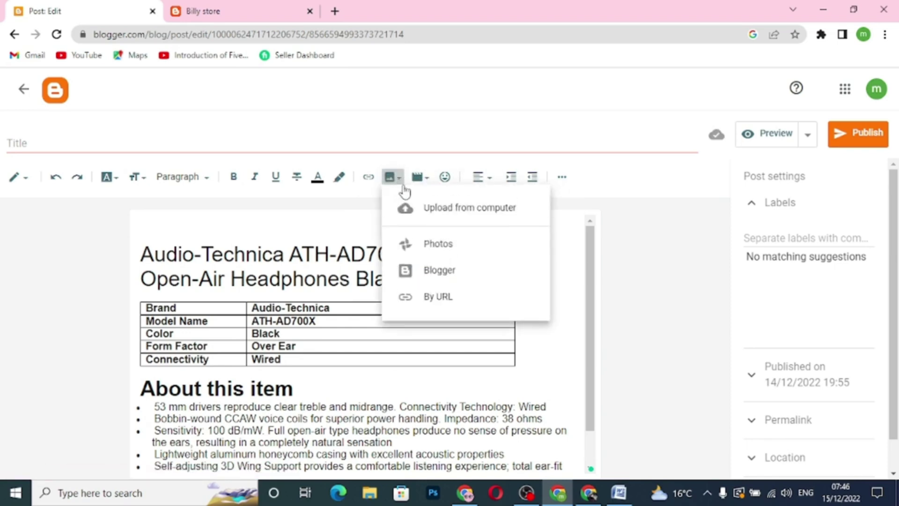
pyautogui.click(448, 218)
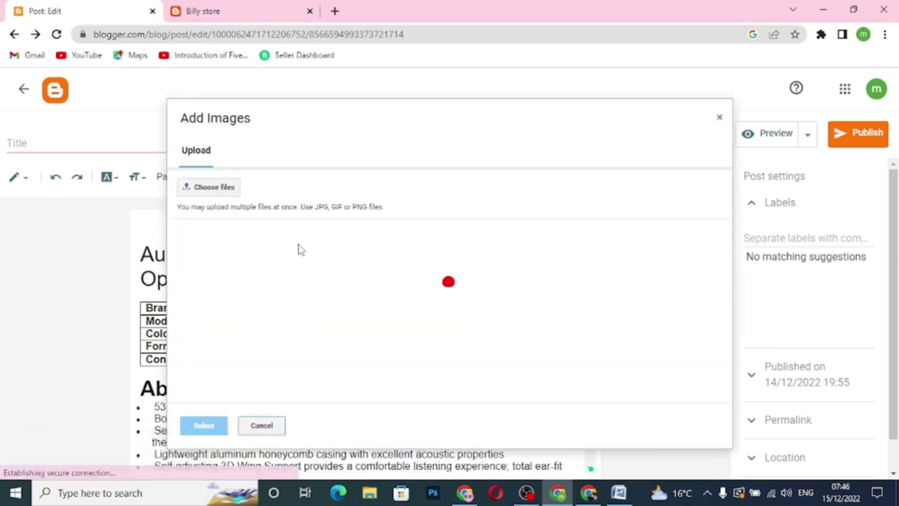
pyautogui.click(216, 193)
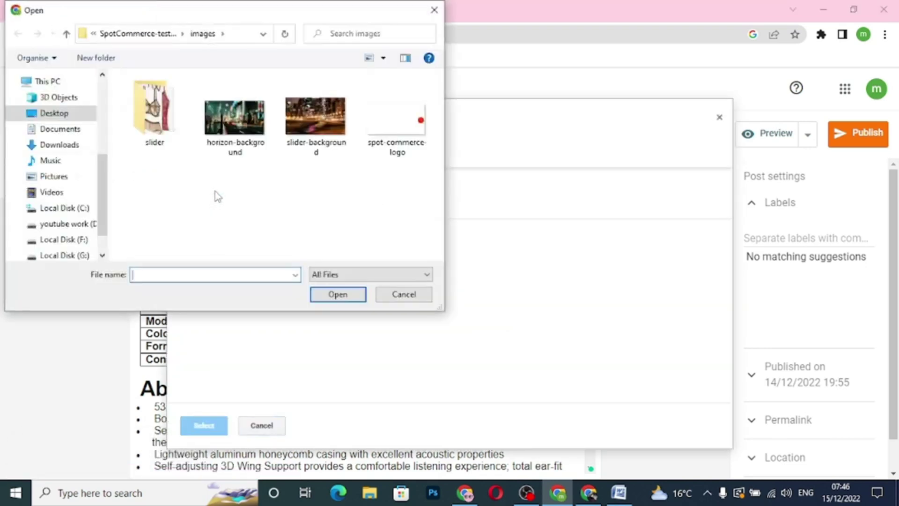
pyautogui.click(60, 144)
pyautogui.click(185, 114)
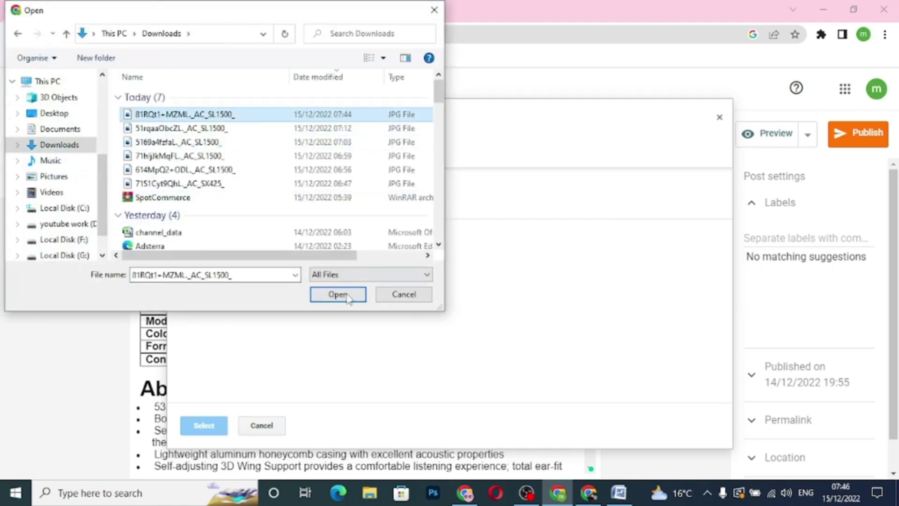
pyautogui.click(347, 295)
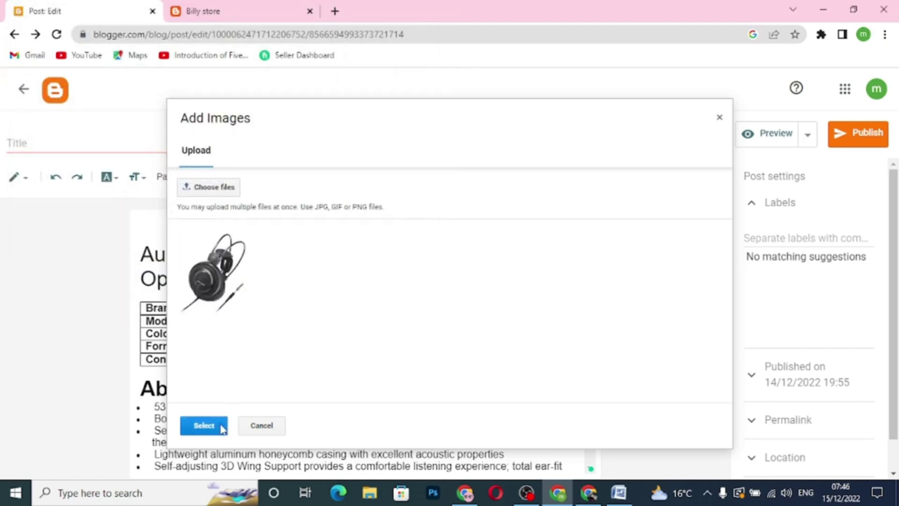
pyautogui.click(219, 426)
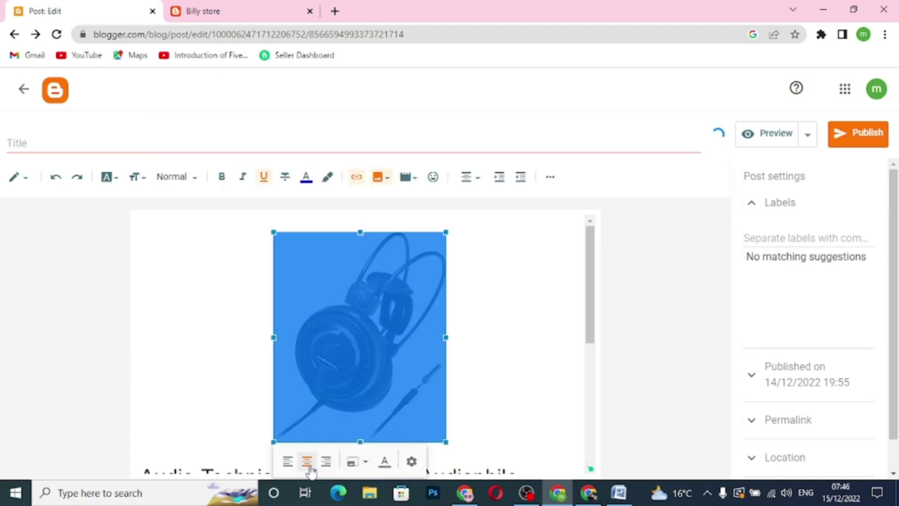
# Step: Set the inserted headphones image to its original size
pyautogui.click(411, 460)
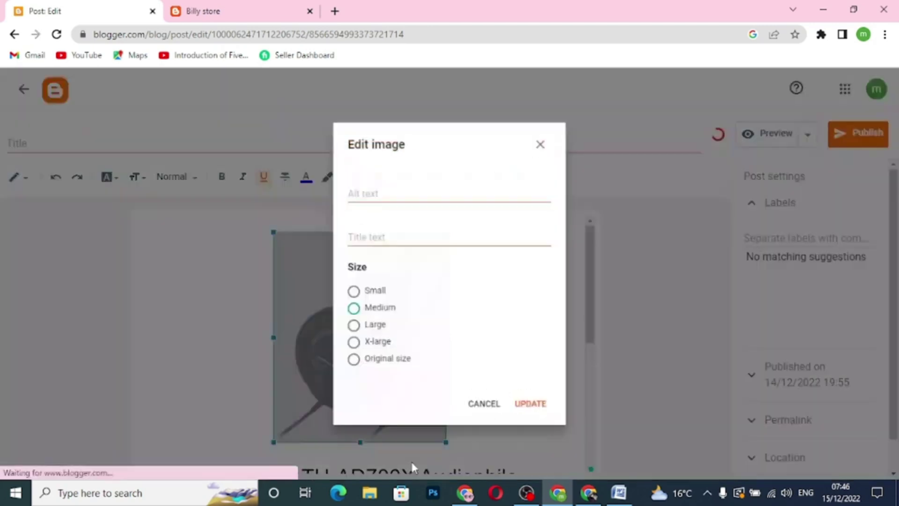
pyautogui.click(347, 367)
pyautogui.click(527, 419)
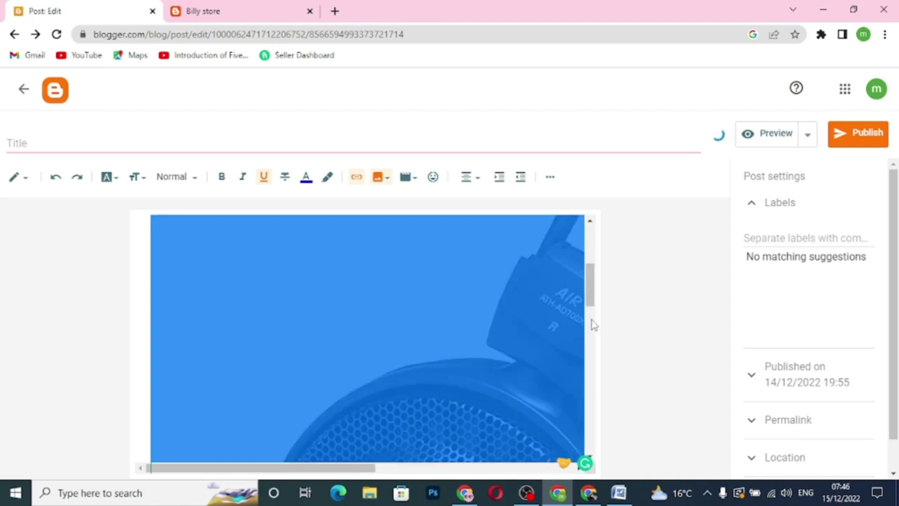
# Step: Copy the heading "Audio-Technica ATH-AD700X Audiophile Open-Air Headphones Black" from the post body into the post title
pyautogui.moveTo(590, 291); pyautogui.dragTo(591, 438)
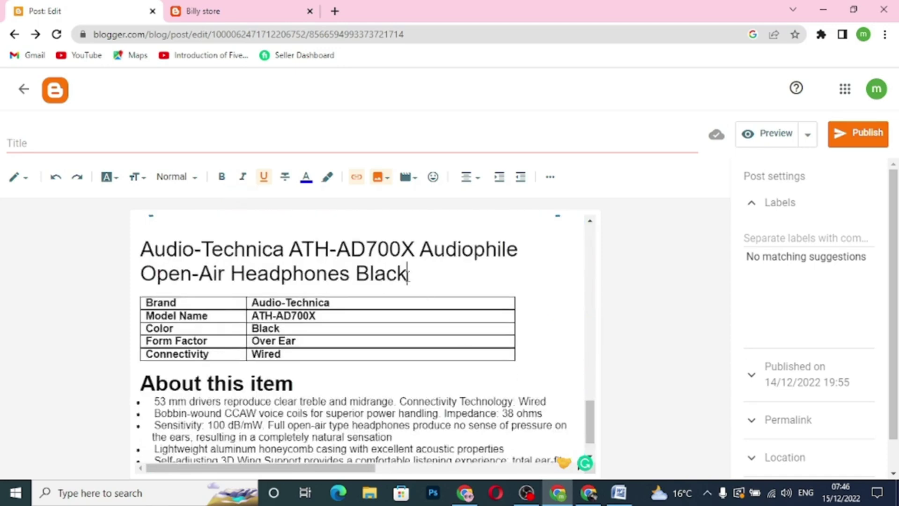
pyautogui.moveTo(408, 273); pyautogui.dragTo(143, 255)
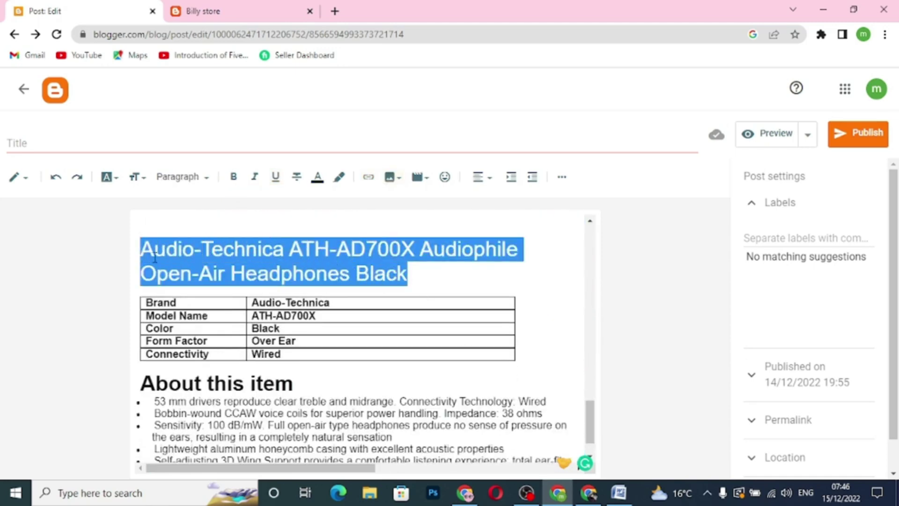
pyautogui.rightClick(154, 257)
pyautogui.click(203, 84)
pyautogui.click(182, 143)
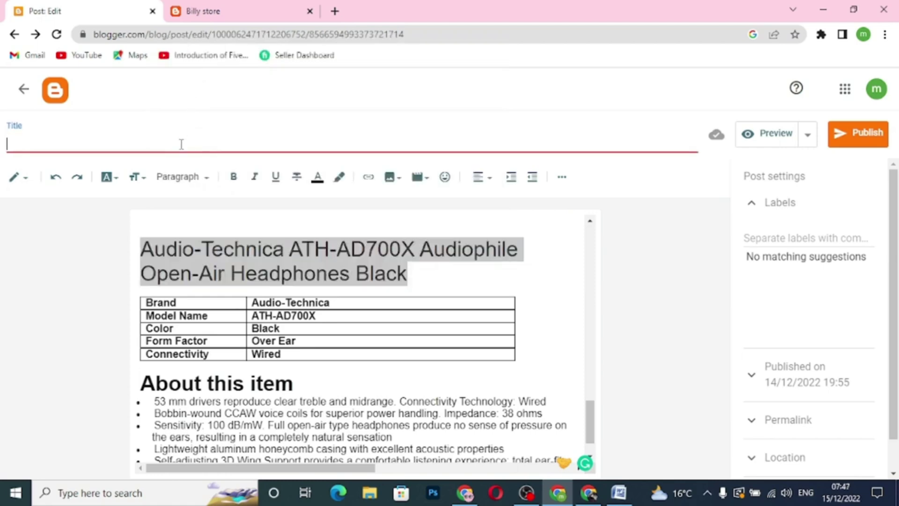
pyautogui.hotkey('ctrl', 'v')
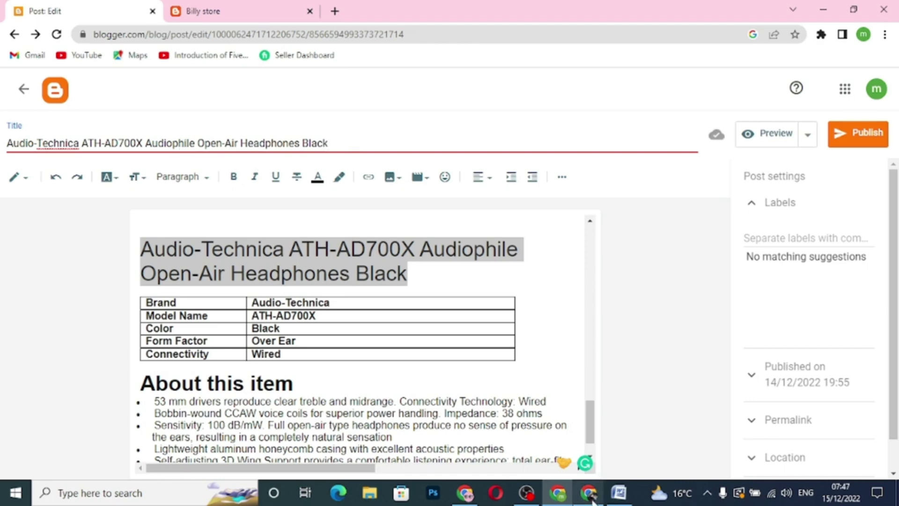
# Step: Copy the headphones' whole-dollar price from the Amazon page, return to Blogger and enter the post label _118
pyautogui.moveTo(589, 493)
pyautogui.click(591, 389)
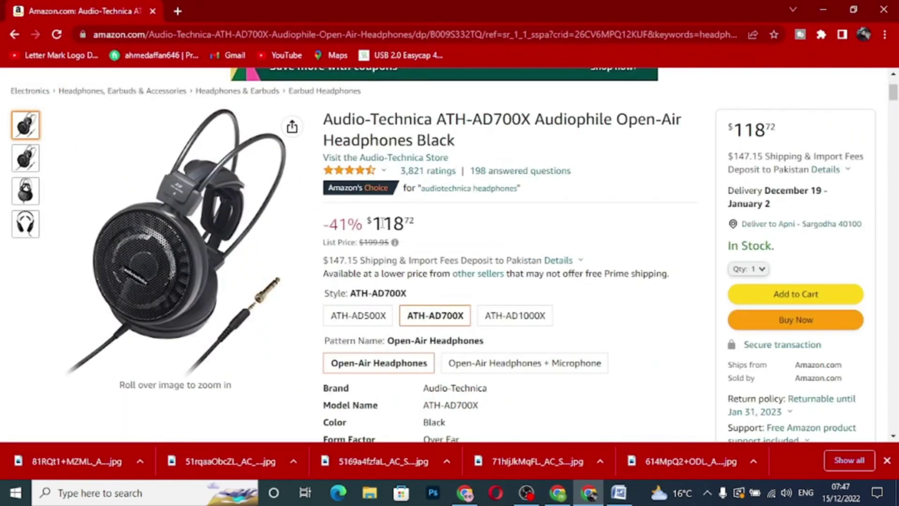
pyautogui.moveTo(376, 226); pyautogui.dragTo(404, 224)
pyautogui.rightClick(398, 225)
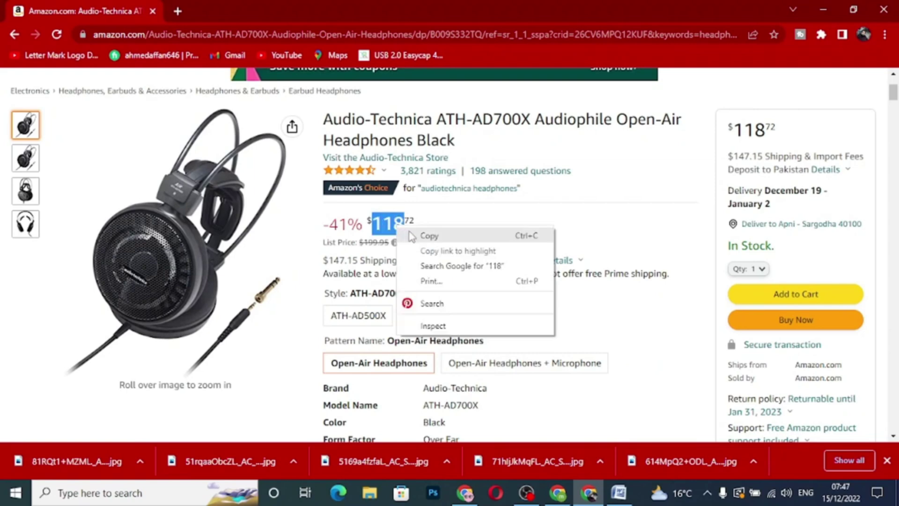
pyautogui.click(410, 238)
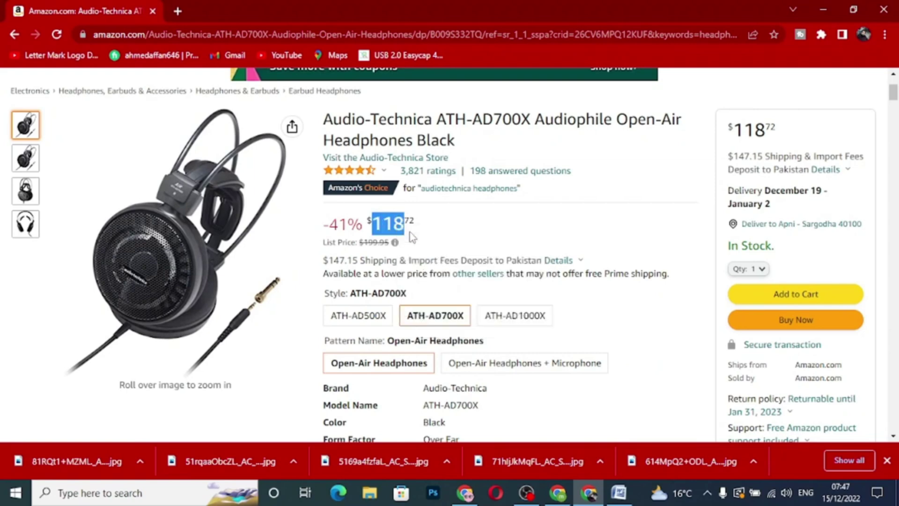
pyautogui.click(557, 493)
pyautogui.click(760, 240)
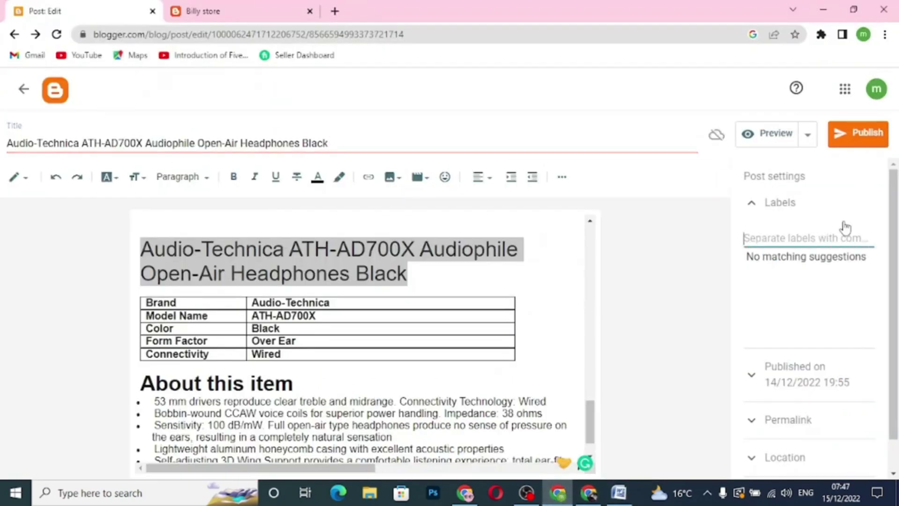
pyautogui.write('_')
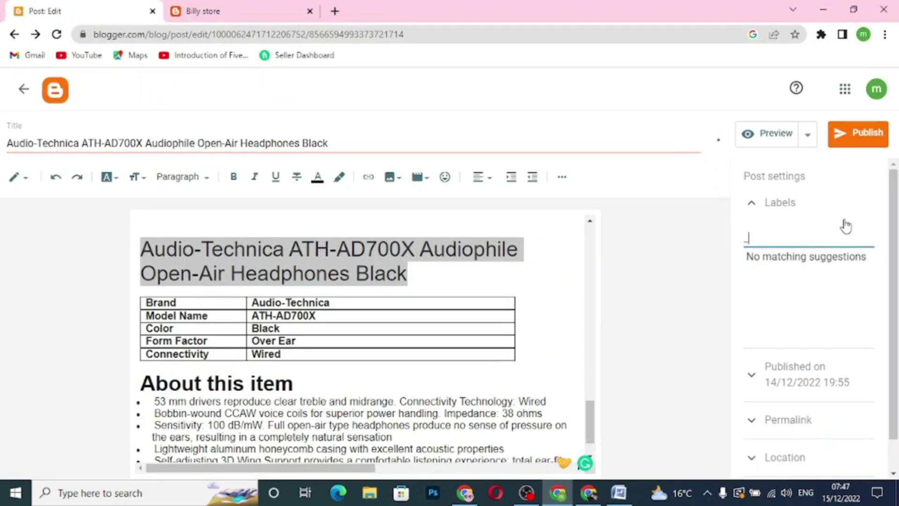
pyautogui.write('118')
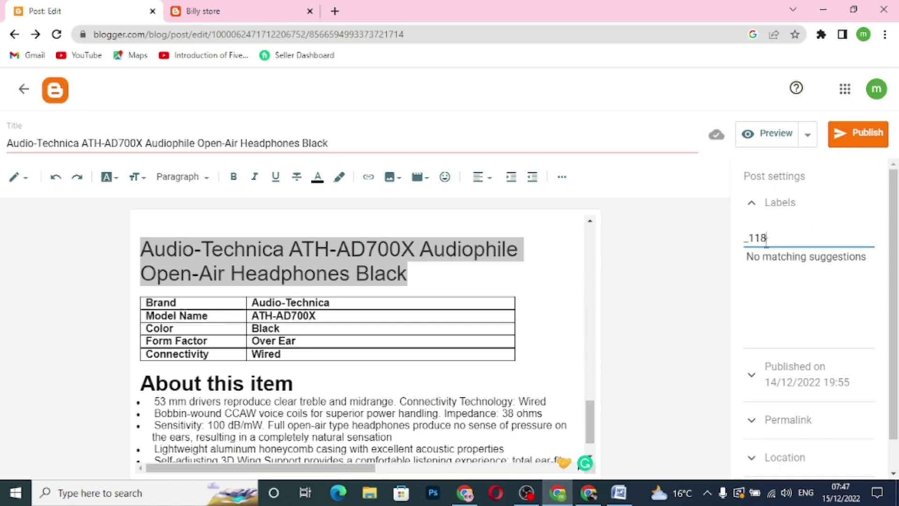
# Step: Publish the headphones post to the blog and reload the Billy store site
pyautogui.click(850, 142)
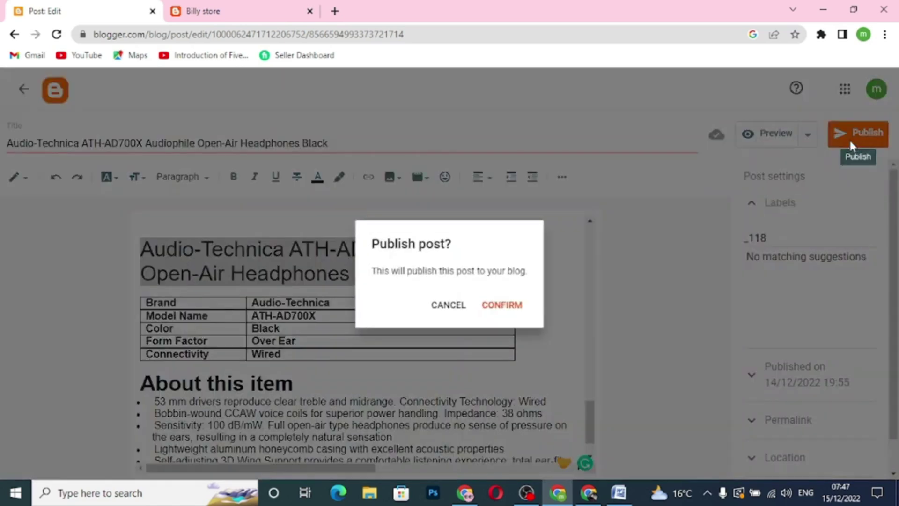
pyautogui.click(503, 305)
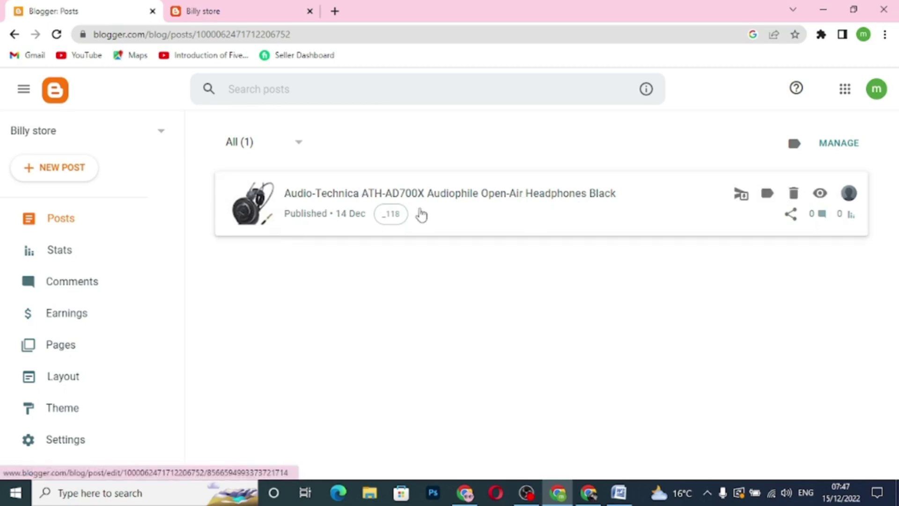
pyautogui.click(241, 15)
pyautogui.click(57, 34)
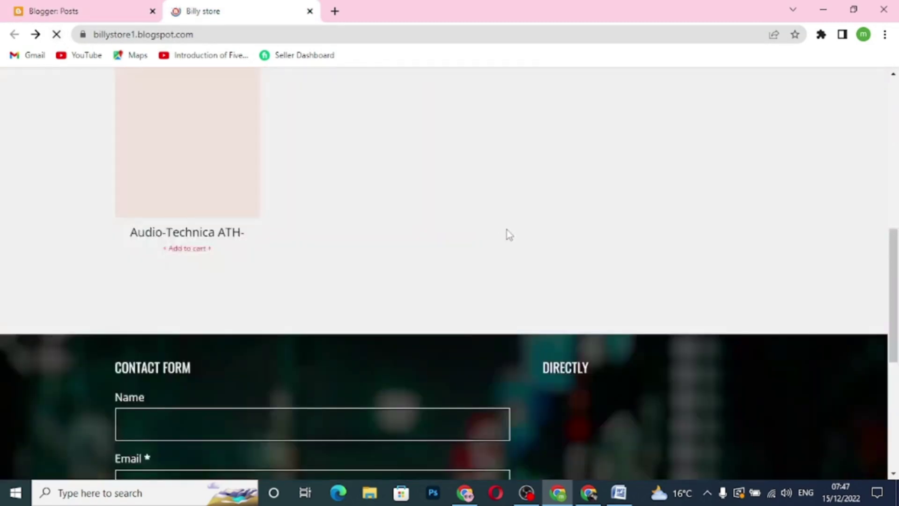
# Step: Open the headphones' product page on the blog and examine its price, image, specification table and item description
pyautogui.scroll(1, 404, 291)
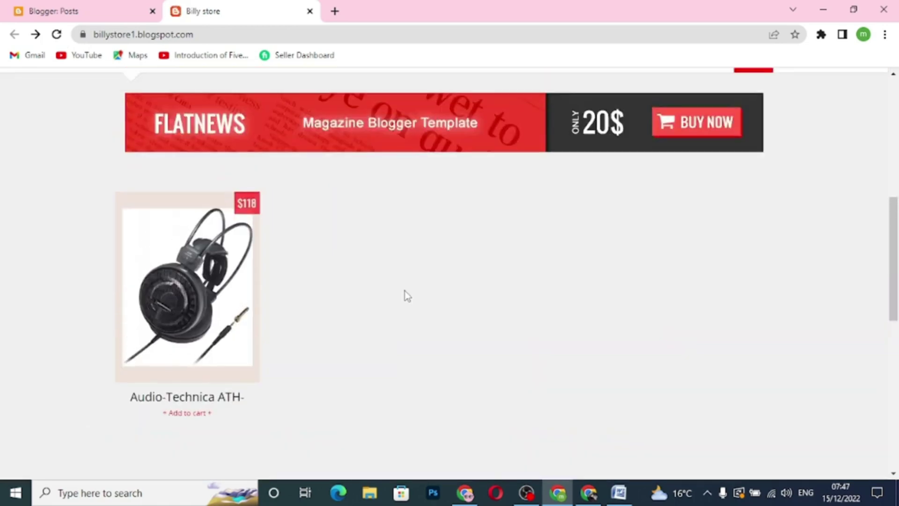
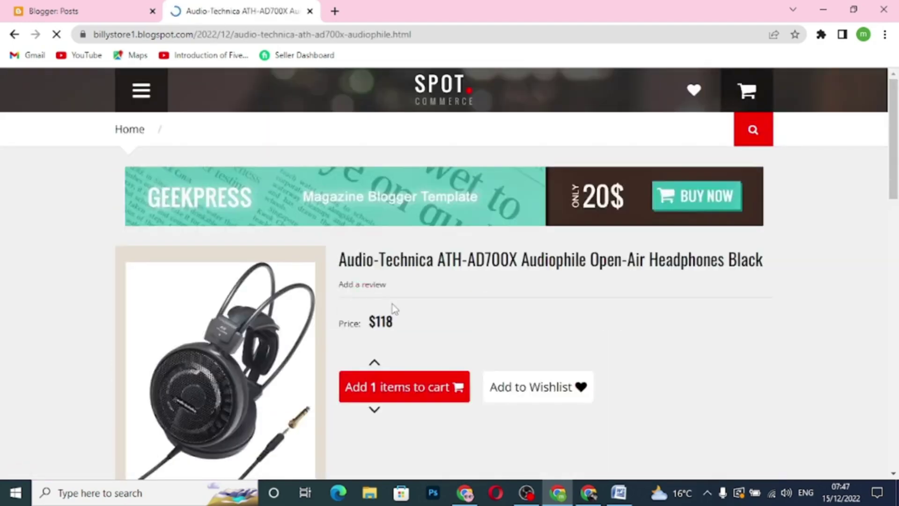
pyautogui.scroll(-1, 516, 327)
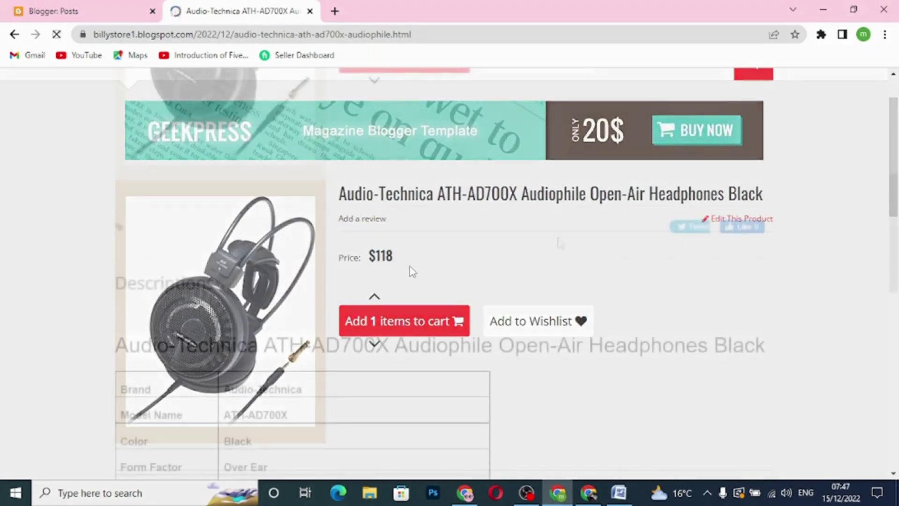
pyautogui.scroll(4, 558, 239)
pyautogui.scroll(-3, 558, 239)
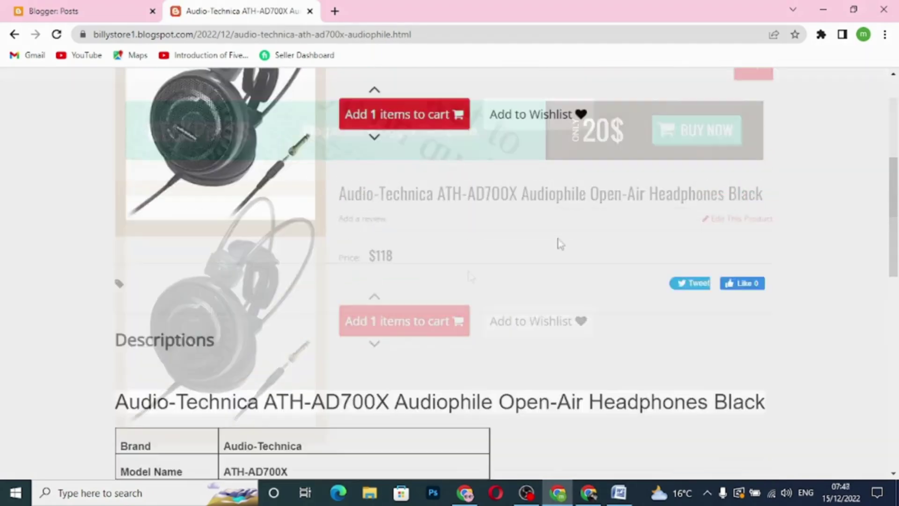
pyautogui.scroll(-5, 558, 243)
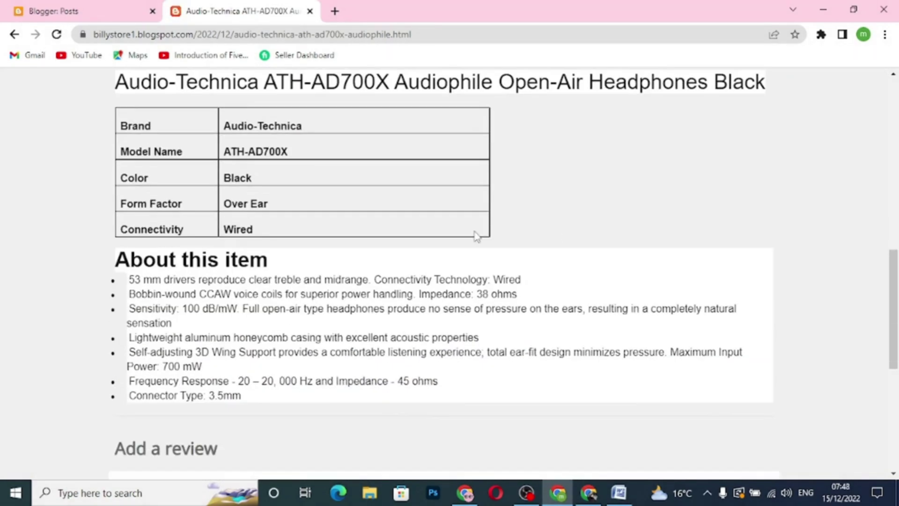
# Step: Review the published headphones post from its specification table down to the item description and review section
pyautogui.scroll(2, 201, 154)
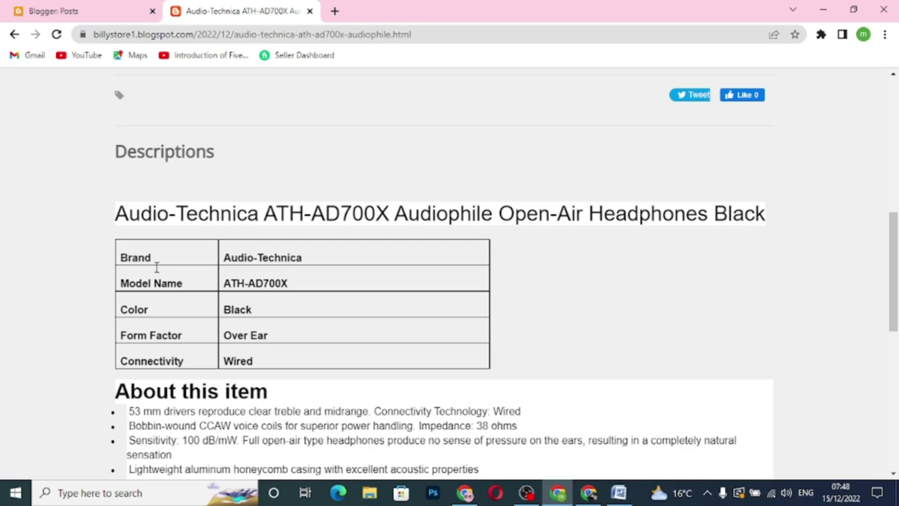
pyautogui.scroll(-4, 271, 323)
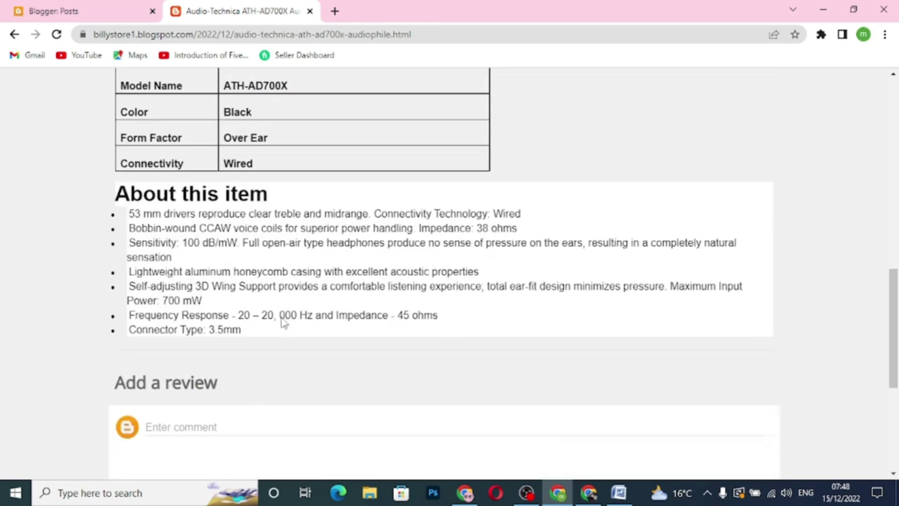
pyautogui.scroll(3, 272, 192)
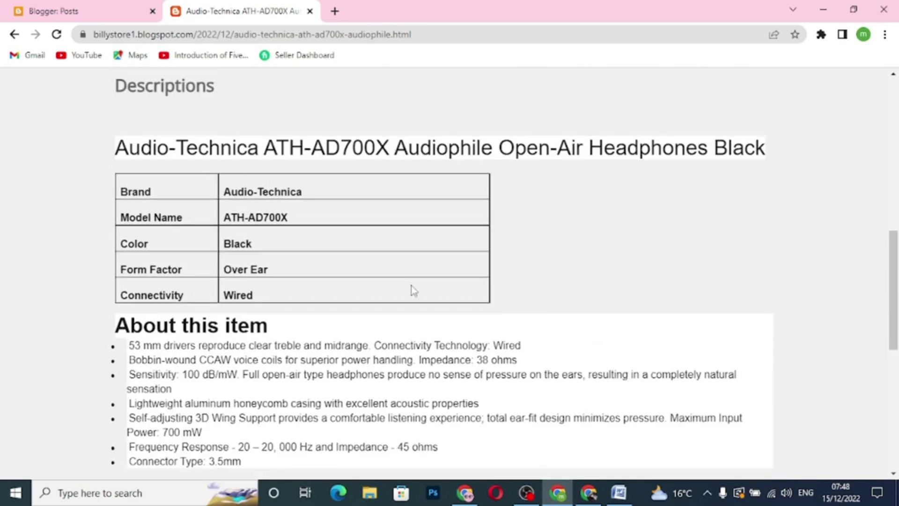
pyautogui.scroll(-3, 318, 347)
pyautogui.scroll(-4, 227, 398)
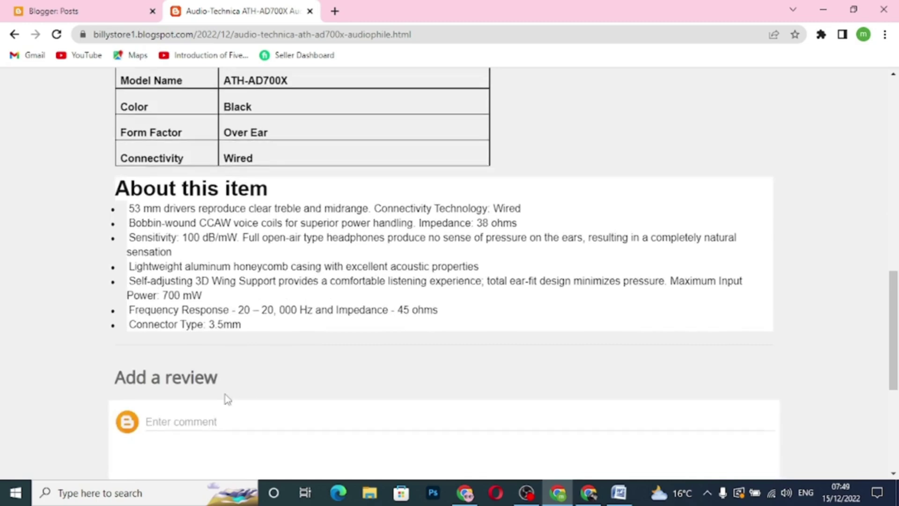
pyautogui.scroll(15, 382, 364)
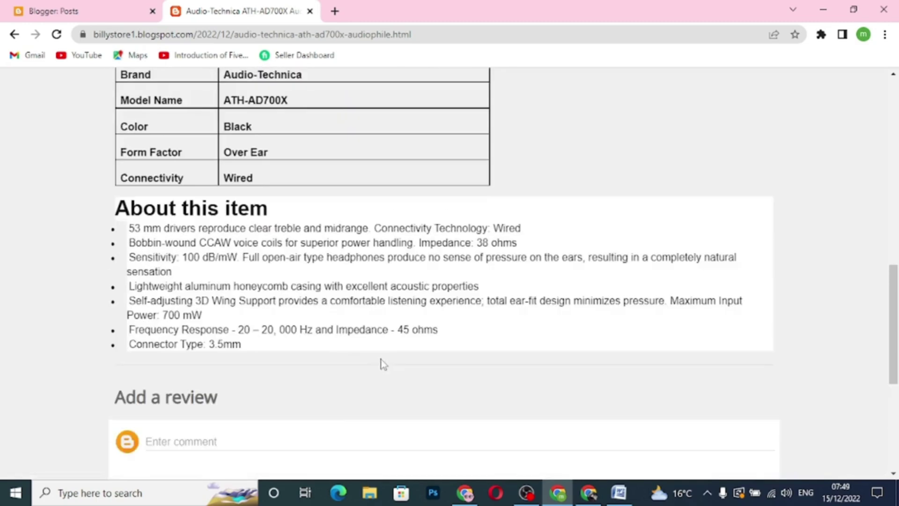
pyautogui.scroll(3, 384, 365)
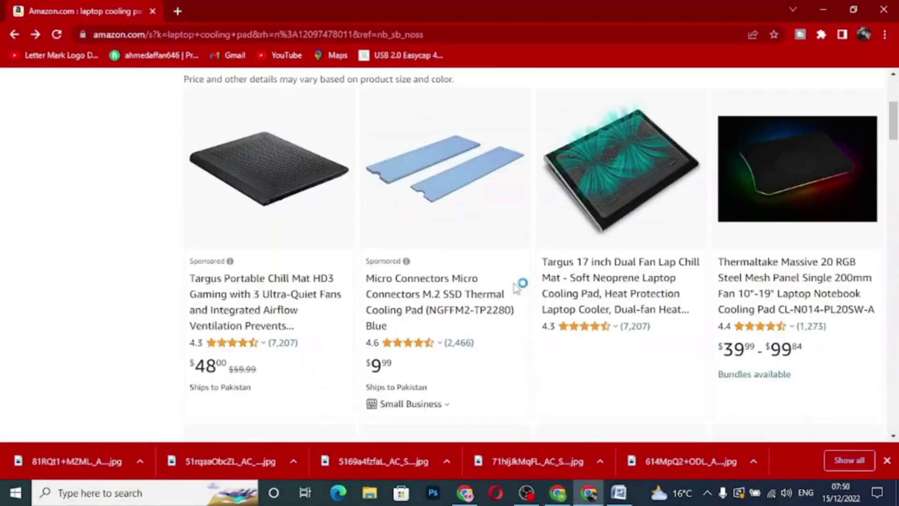
# Step: Switch to Amazon and open the Cooler Master NotePal X-Slim product from the "laptop cooling pad" results
pyautogui.scroll(5, 517, 288)
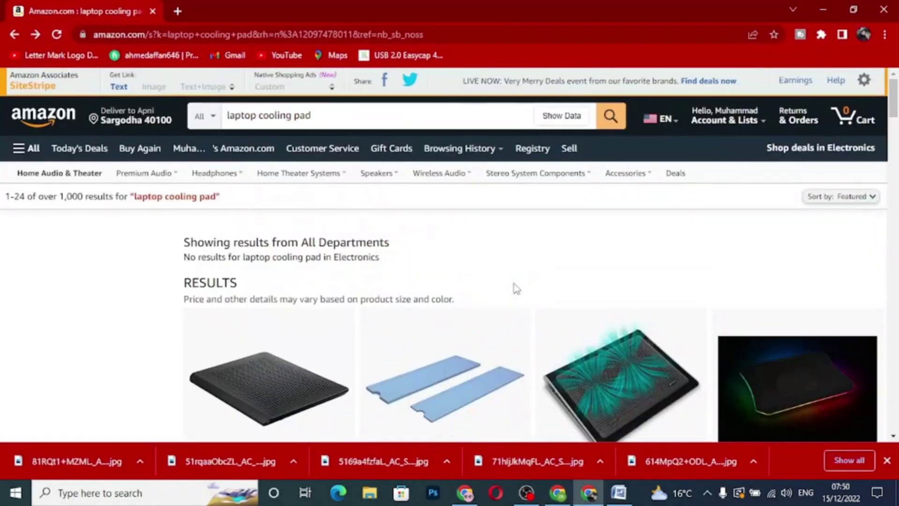
pyautogui.click(349, 116)
pyautogui.click(634, 287)
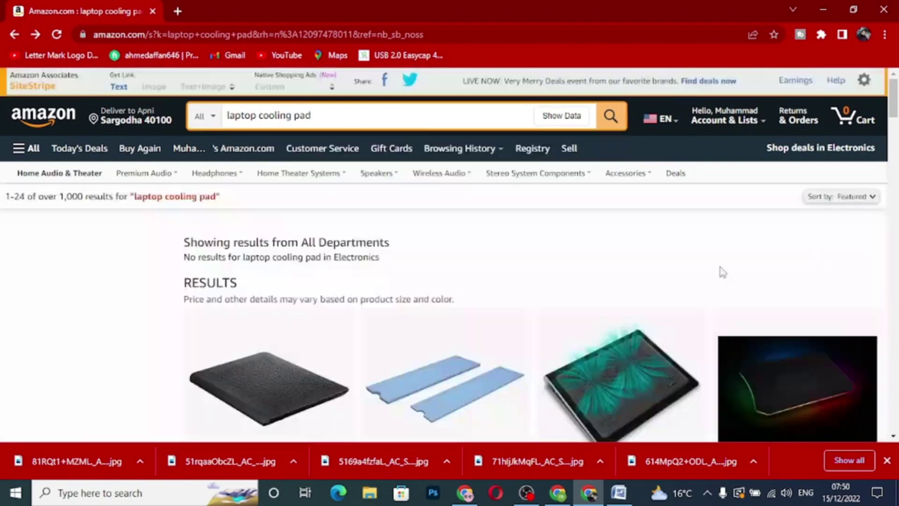
pyautogui.scroll(-12, 480, 281)
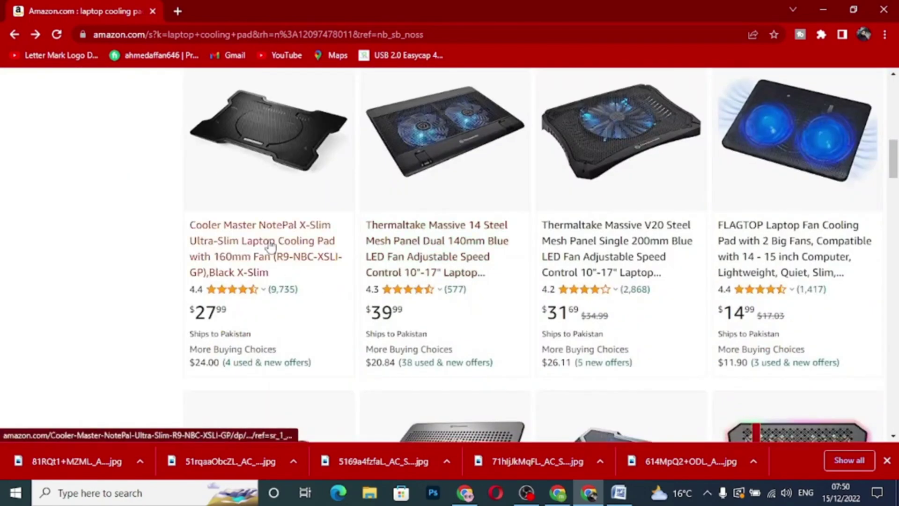
pyautogui.click(270, 245)
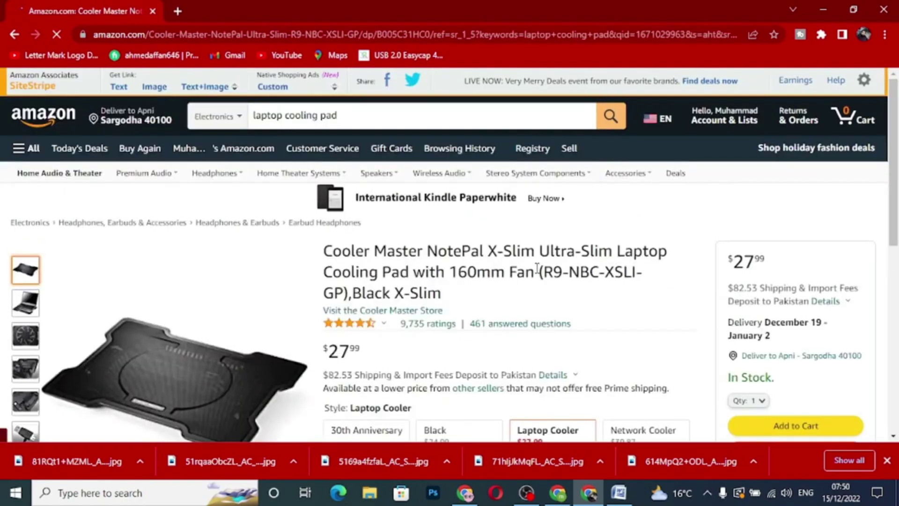
# Step: Save the enlarged main image of the Cooler Master cooling pad to the computer and close the image viewer
pyautogui.rightClick(207, 338)
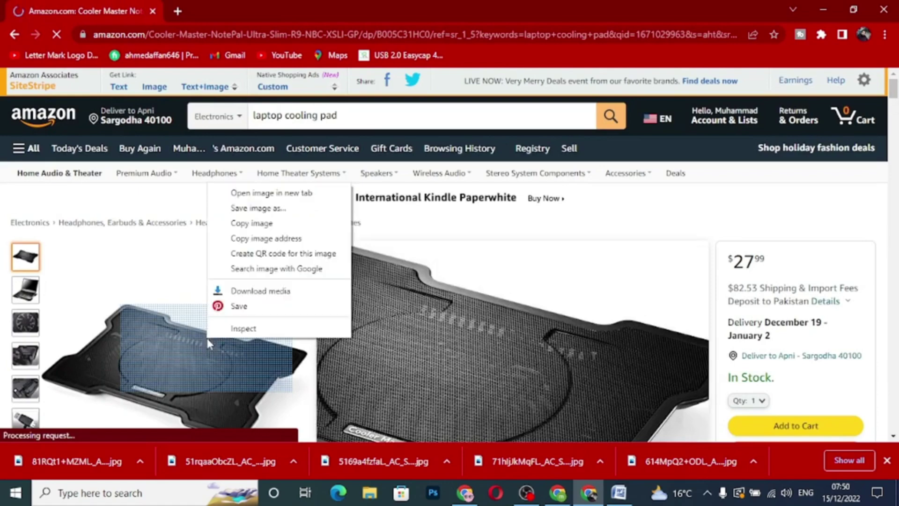
pyautogui.click(158, 361)
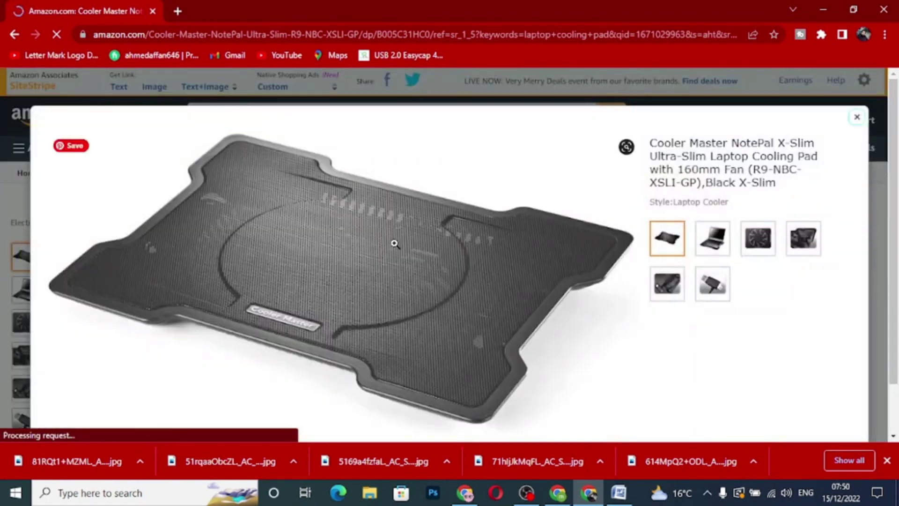
pyautogui.rightClick(393, 246)
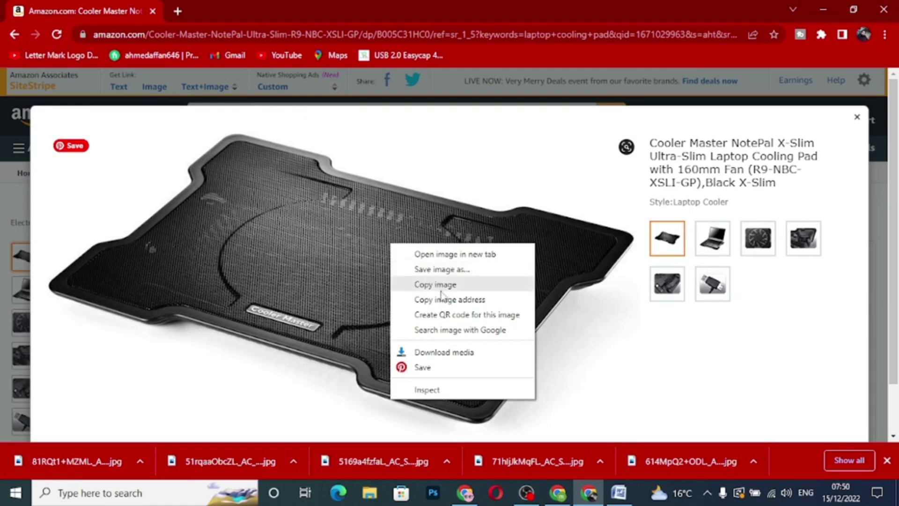
pyautogui.click(442, 269)
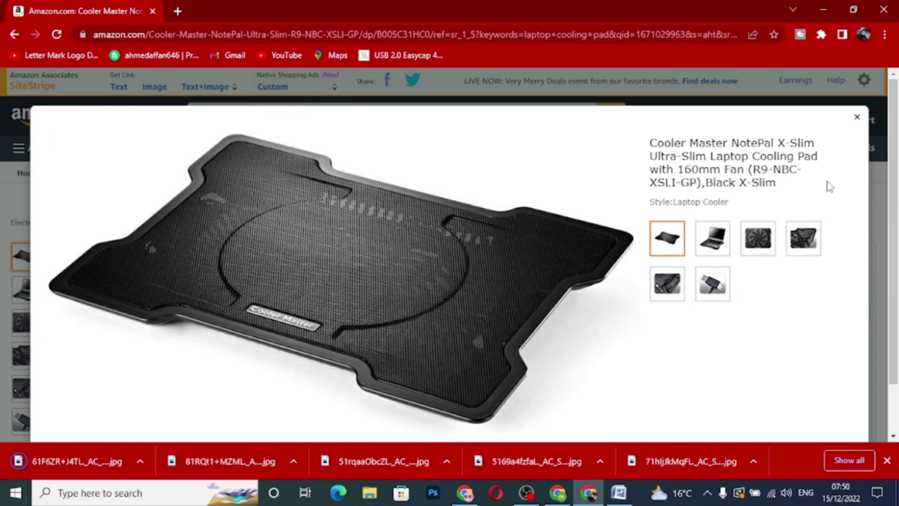
pyautogui.click(858, 118)
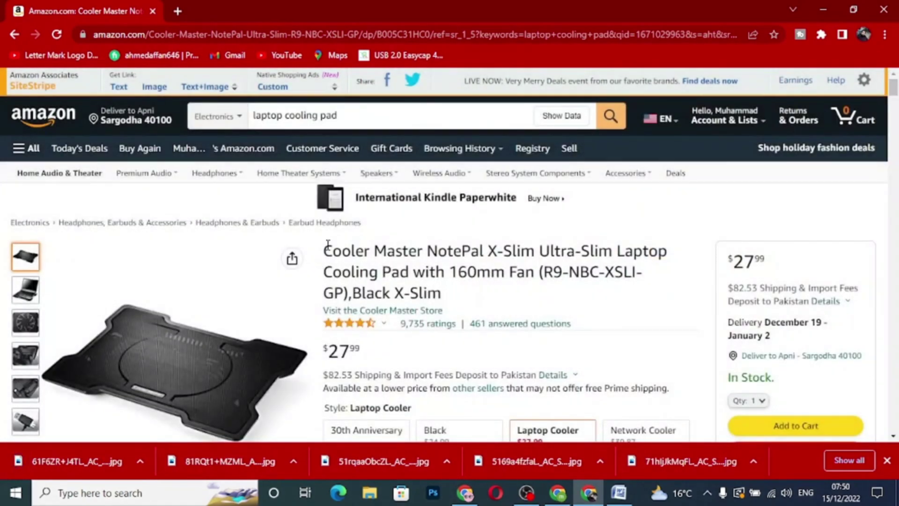
# Step: Copy the cooling pad's full product title from Amazon and replace the old headphones text in the Word document with it
pyautogui.moveTo(328, 244); pyautogui.dragTo(449, 293)
pyautogui.rightClick(449, 268)
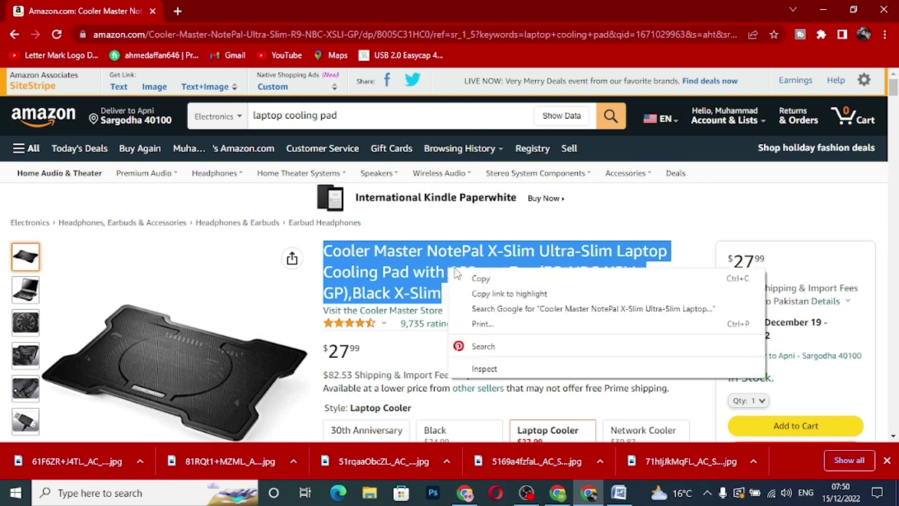
pyautogui.click(483, 279)
pyautogui.click(619, 493)
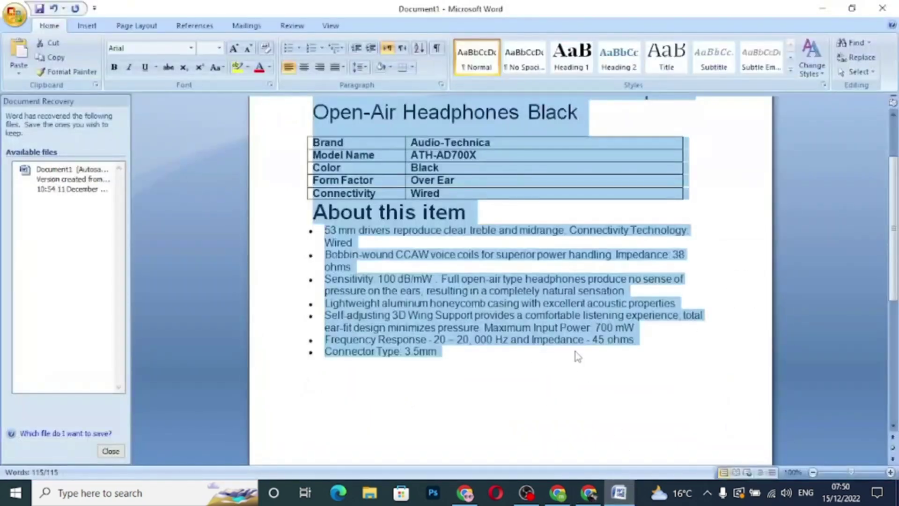
pyautogui.press('Delete')
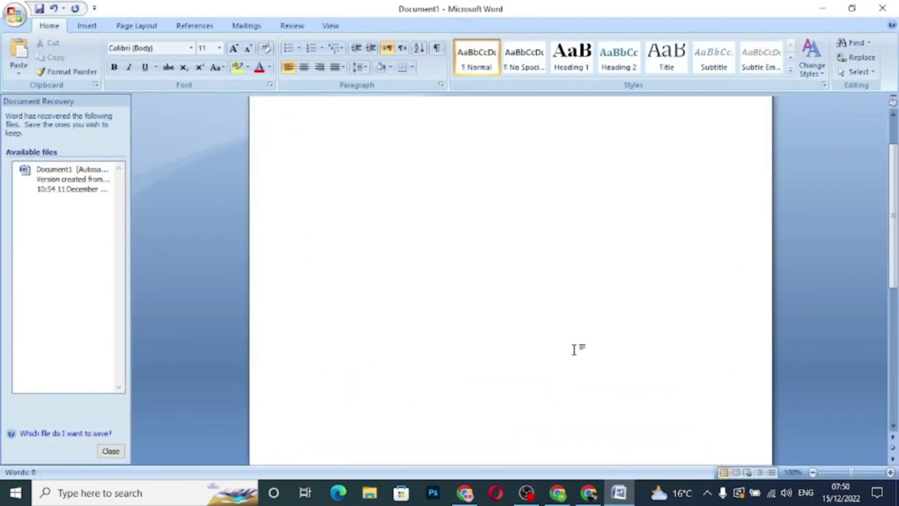
pyautogui.hotkey('ctrl', 'v')
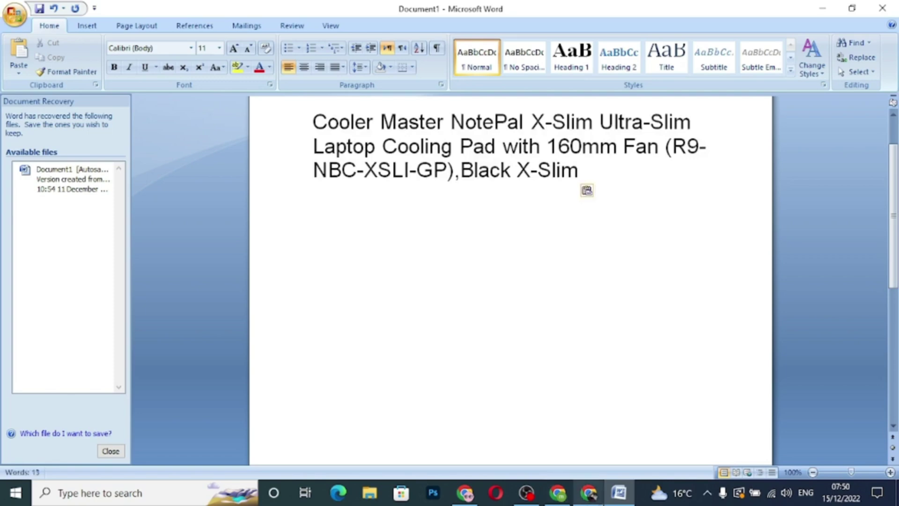
# Step: Copy the cooling pad's specification table, from Color to Item Dimensions, from Amazon into the Word document below the title
pyautogui.click(591, 495)
pyautogui.scroll(-4, 413, 328)
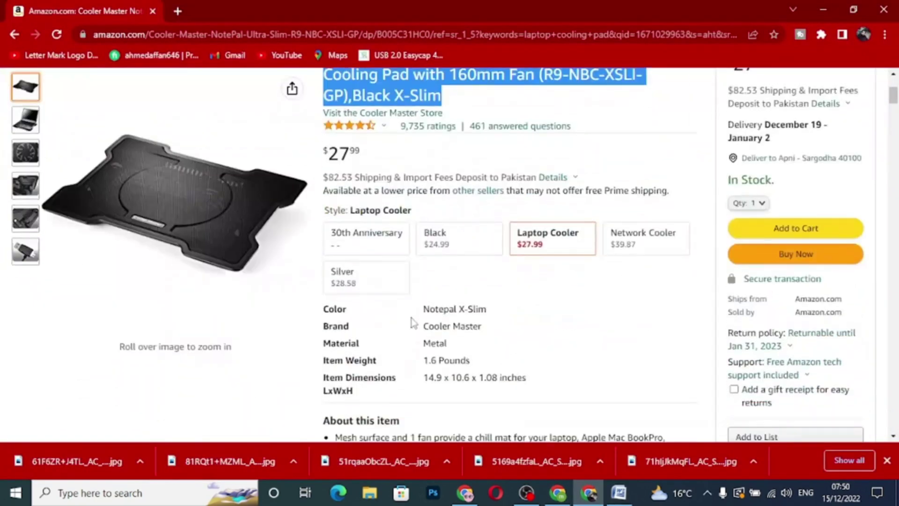
pyautogui.scroll(-3, 397, 326)
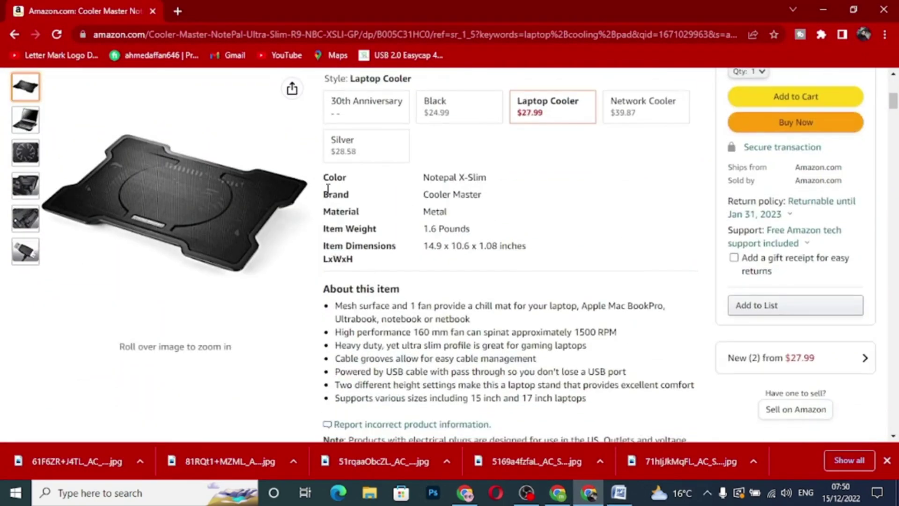
pyautogui.moveTo(335, 187); pyautogui.dragTo(527, 246)
pyautogui.hotkey('ctrl', 'c')
pyautogui.hotkey('alt', 'Tab')
pyautogui.hotkey('ctrl', 'v')
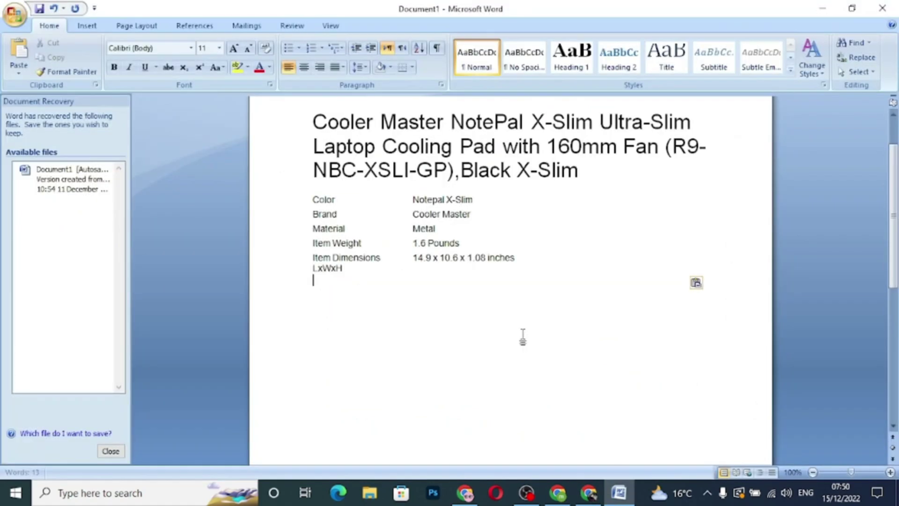
# Step: Copy the "About this item" heading and its bullet list from Amazon into Word below the specification table
pyautogui.click(586, 491)
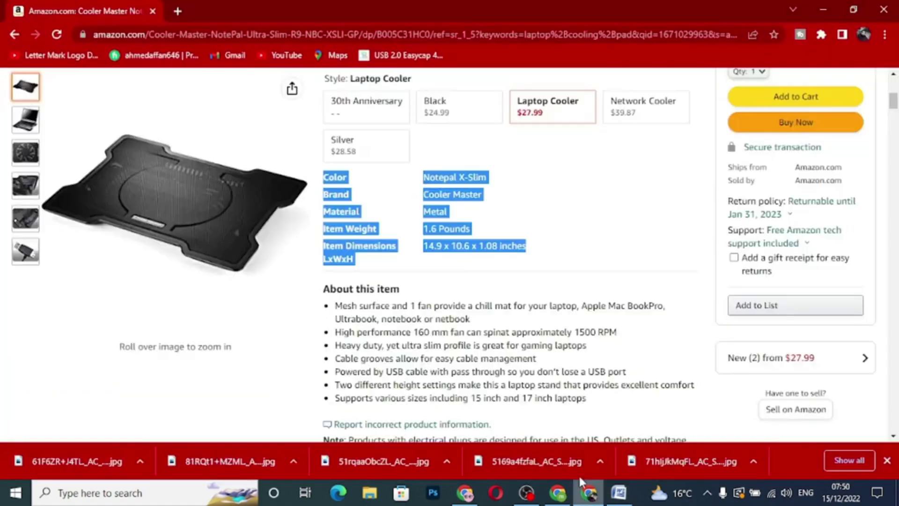
pyautogui.moveTo(324, 287); pyautogui.dragTo(485, 410)
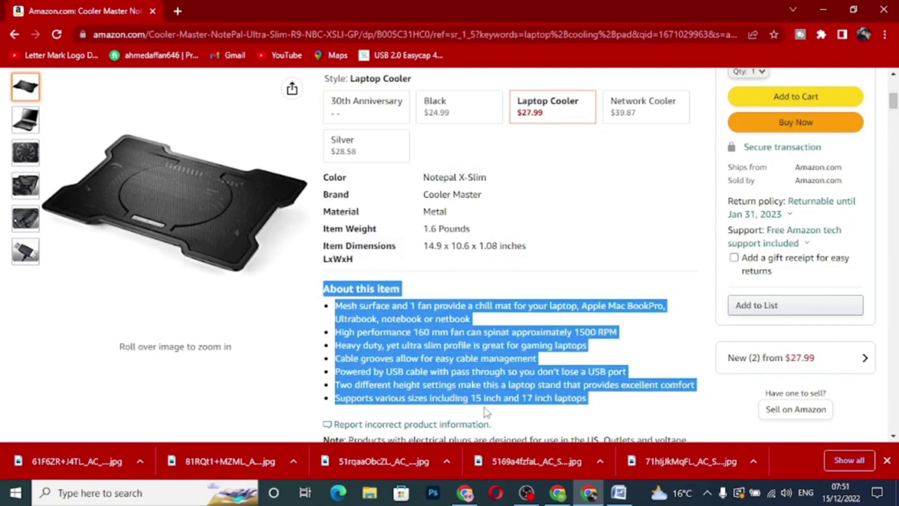
pyautogui.rightClick(530, 368)
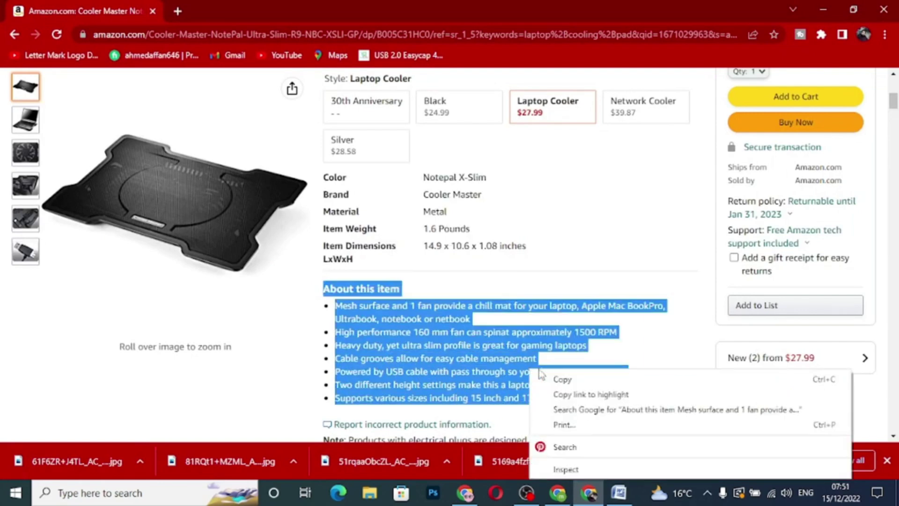
pyautogui.click(563, 379)
pyautogui.click(618, 492)
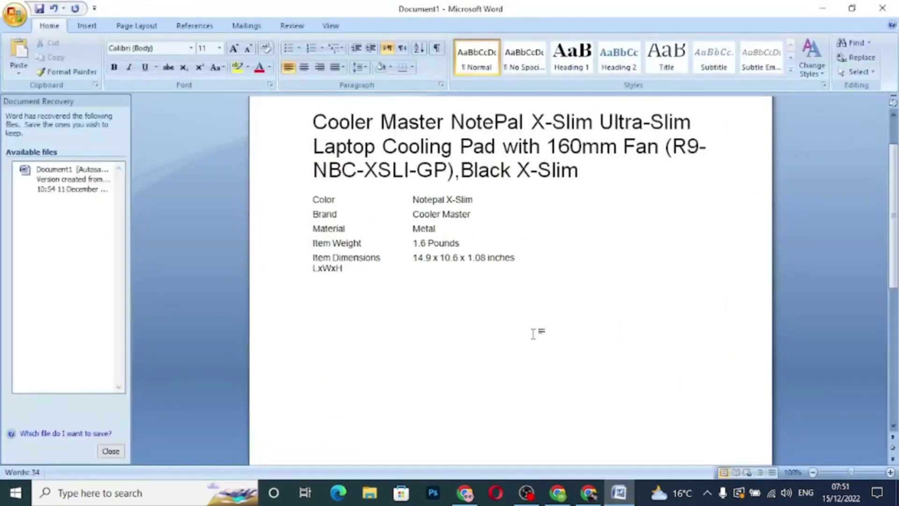
pyautogui.hotkey('ctrl', 'v')
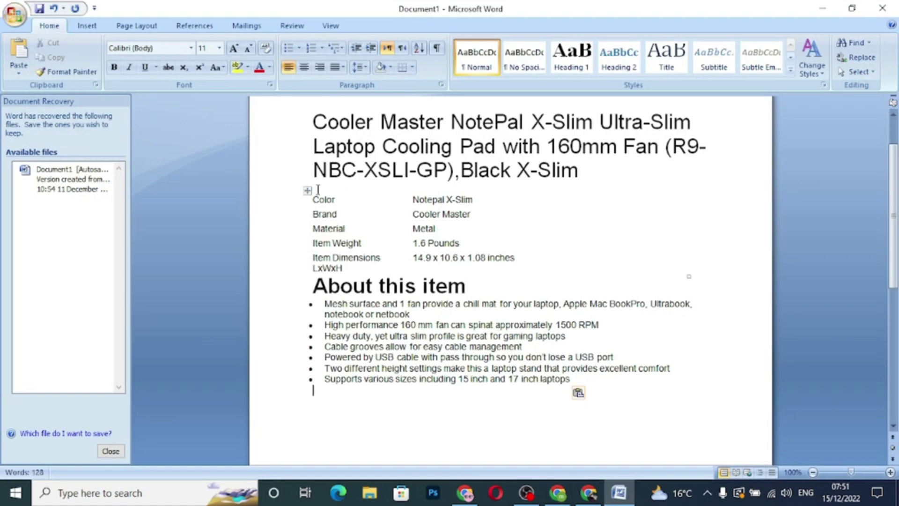
# Step: Format the specification table's text in Arial Black at size 12
pyautogui.moveTo(314, 198); pyautogui.dragTo(480, 261)
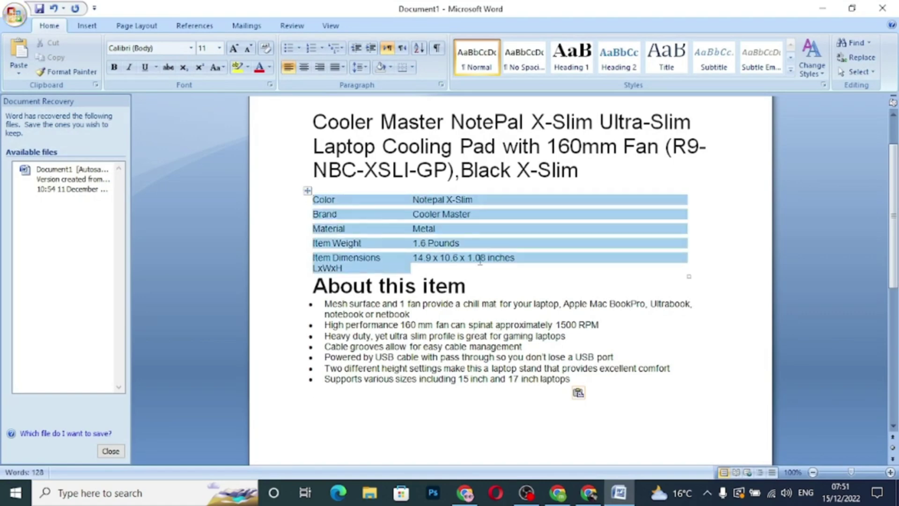
pyautogui.click(191, 48)
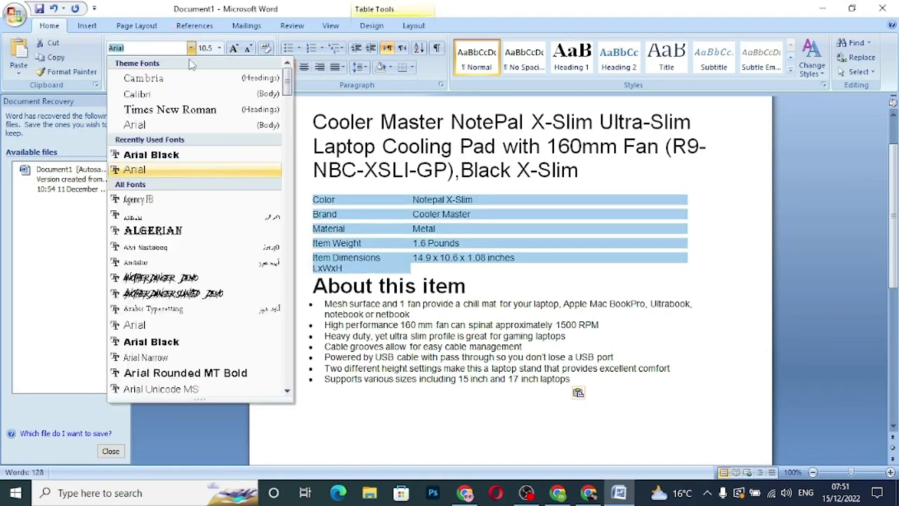
pyautogui.click(158, 155)
pyautogui.click(219, 47)
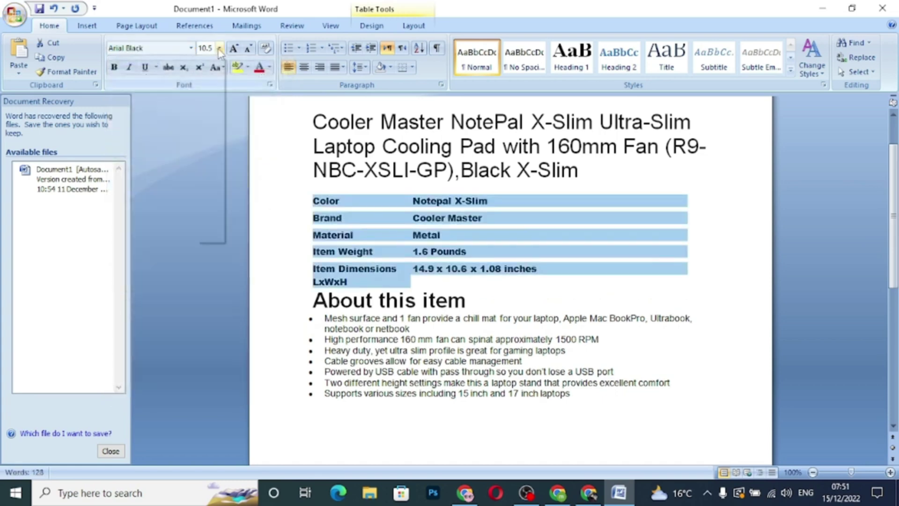
pyautogui.click(203, 107)
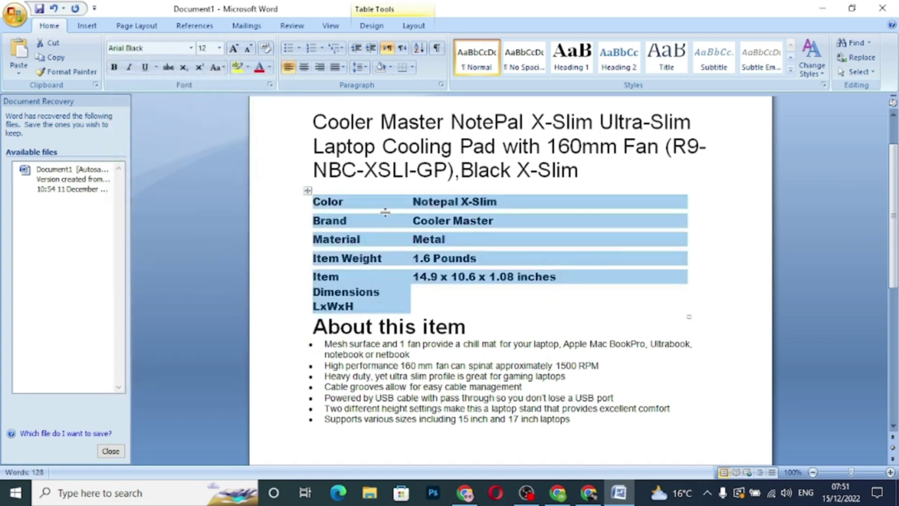
pyautogui.click(476, 328)
# Step: Set the bullet list under "About this item" to the Arial body font at size 14
pyautogui.moveTo(324, 345); pyautogui.dragTo(674, 421)
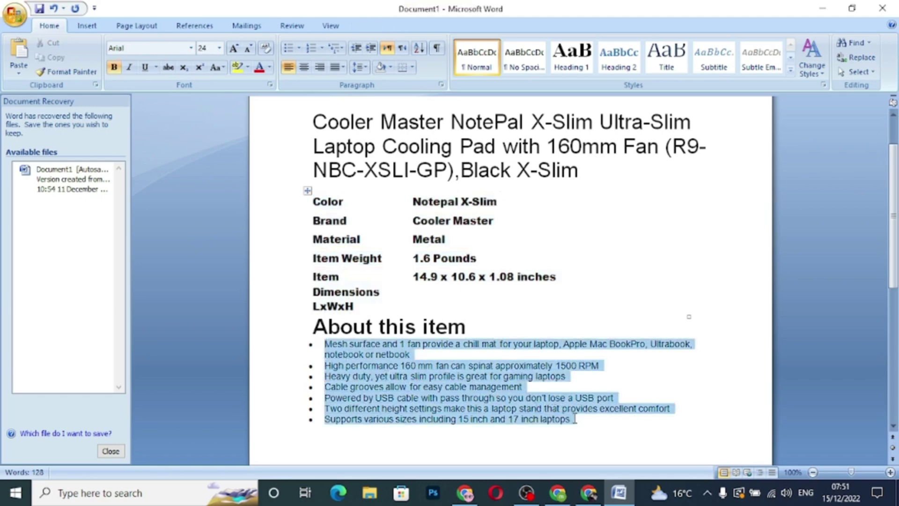
pyautogui.click(190, 48)
pyautogui.click(155, 125)
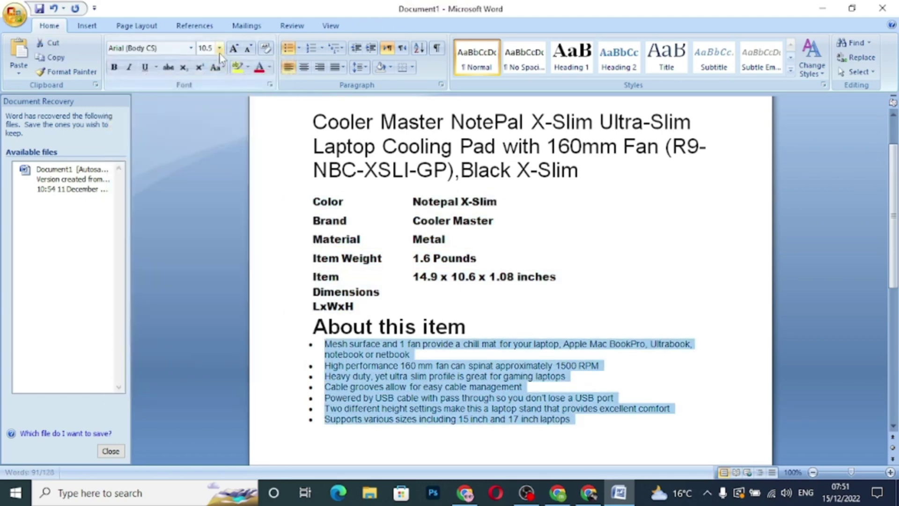
pyautogui.click(219, 48)
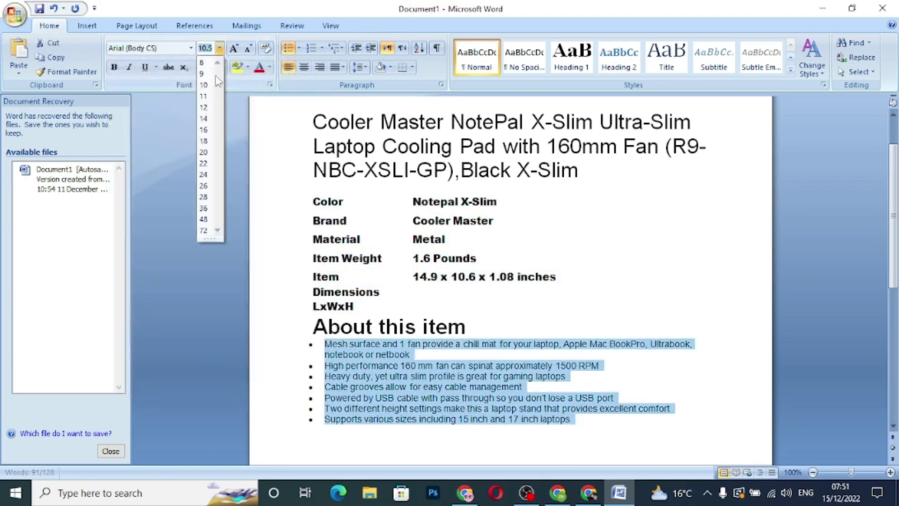
pyautogui.click(208, 120)
pyautogui.click(658, 291)
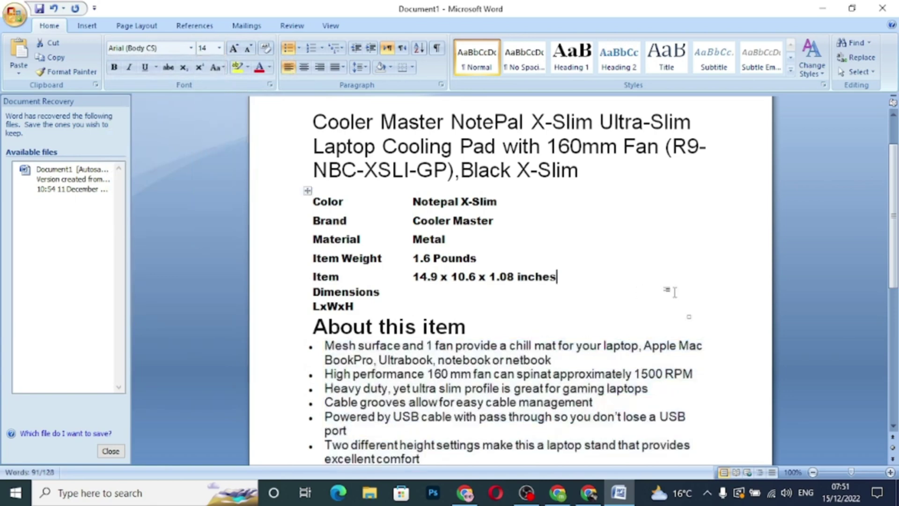
# Step: Copy the entire cooling pad description from the Word document, including title, specification table and bullet list
pyautogui.scroll(-3, 675, 293)
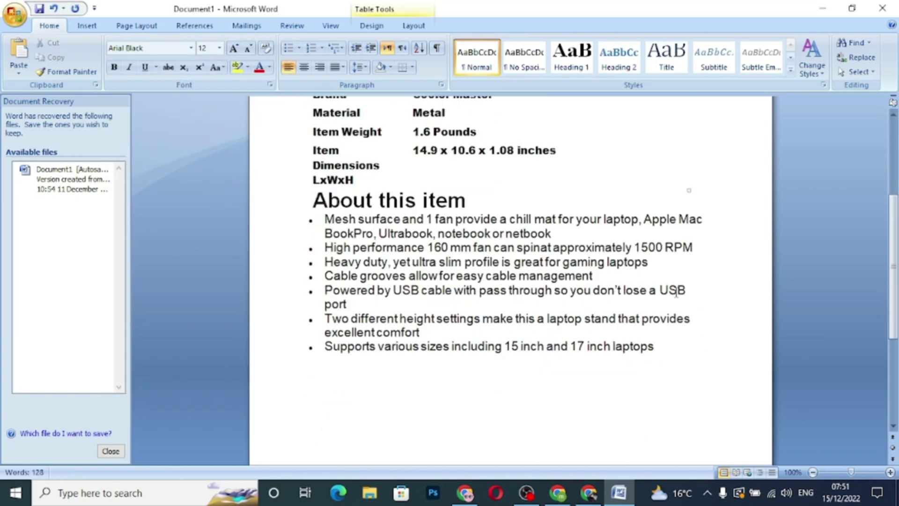
pyautogui.click(686, 355)
pyautogui.hotkey('ctrl', 'a')
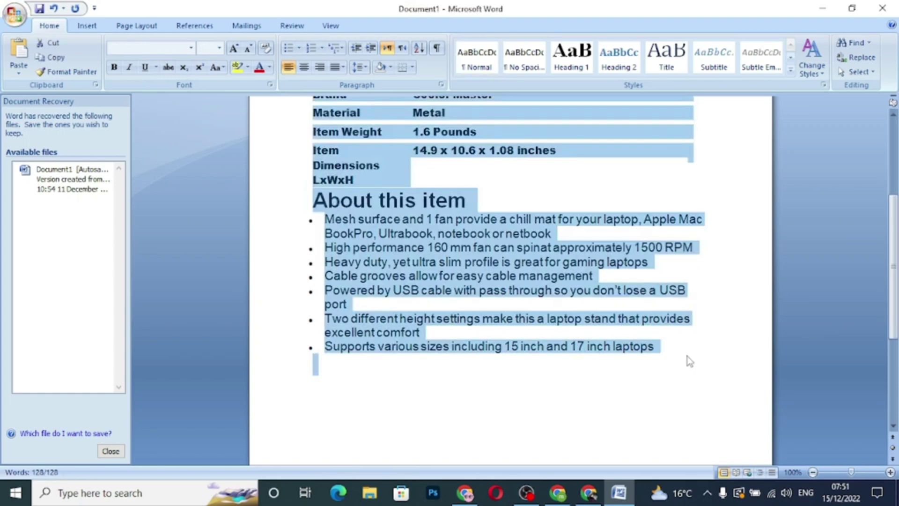
pyautogui.rightClick(396, 255)
pyautogui.click(426, 272)
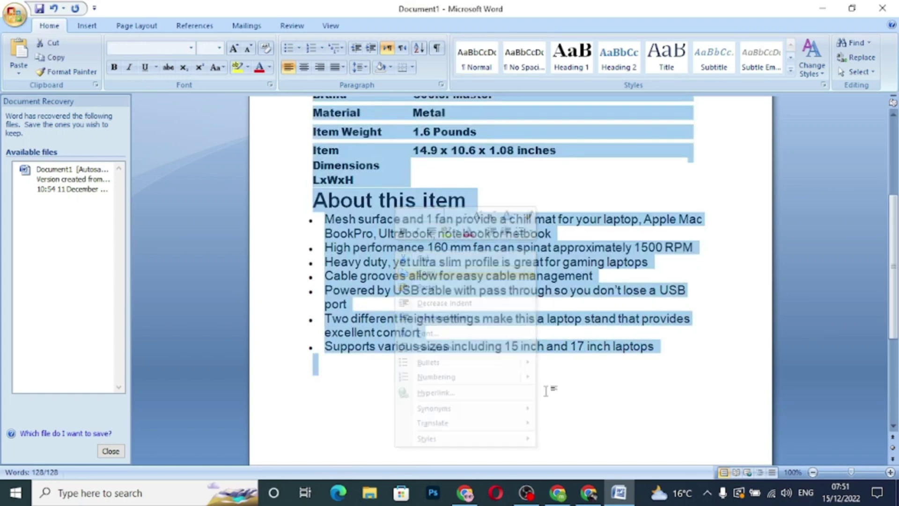
# Step: Switch to Blogger, create a new post in Billy store and paste the copied description into its body
pyautogui.click(558, 492)
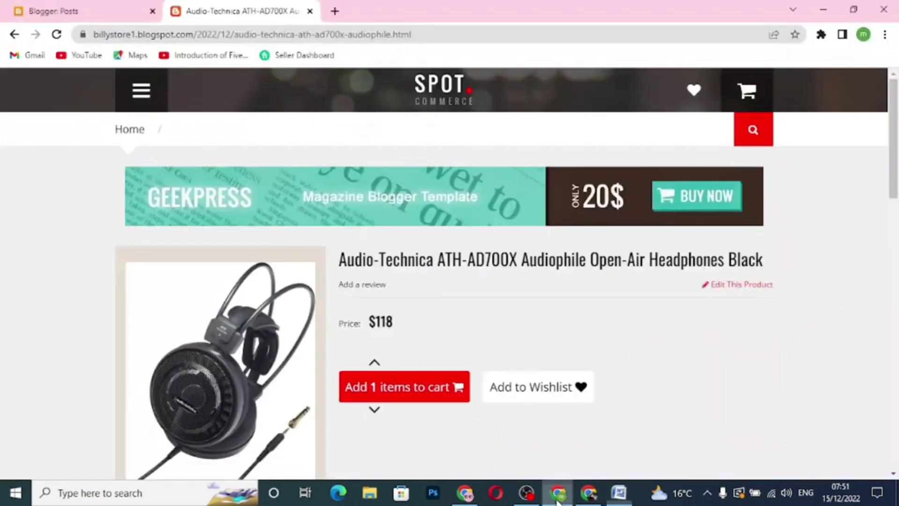
pyautogui.click(83, 13)
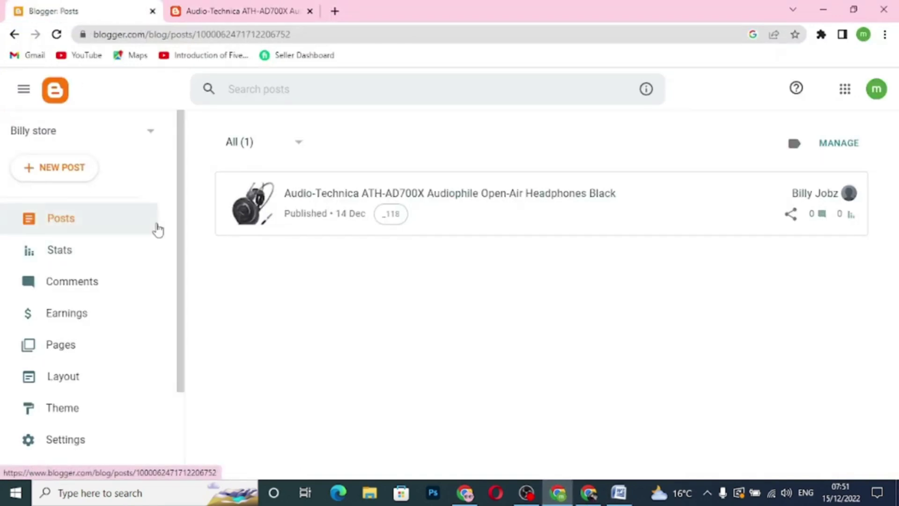
pyautogui.click(76, 168)
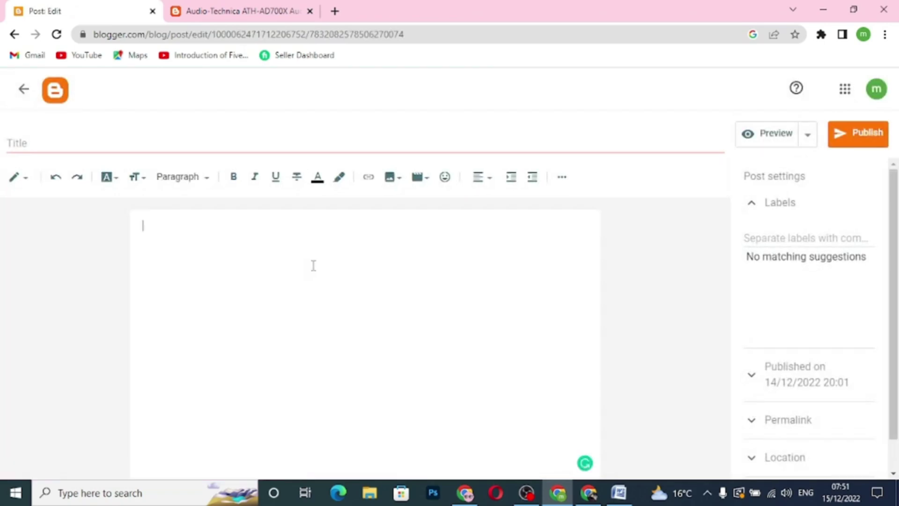
pyautogui.hotkey('ctrl', 'v')
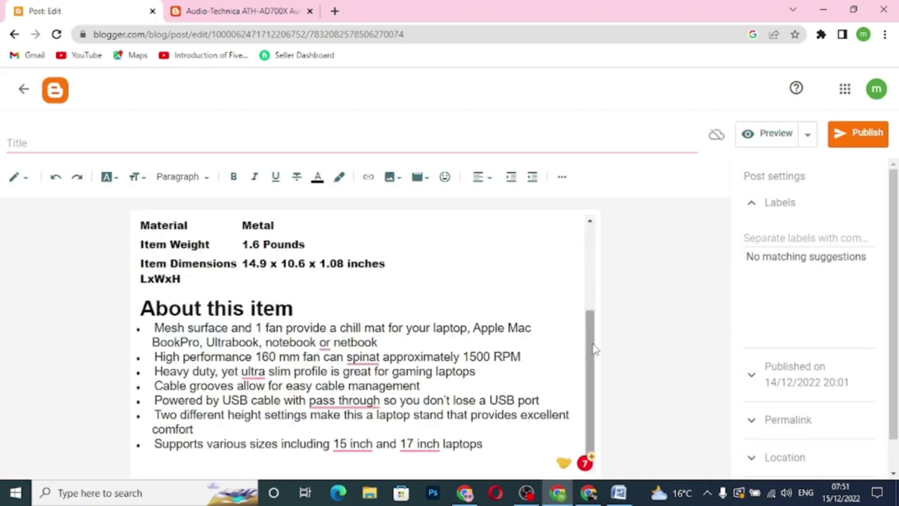
# Step: Copy the Cooler Master NotePal X-Slim product name from the post body into the post's title
pyautogui.moveTo(594, 349); pyautogui.dragTo(592, 257)
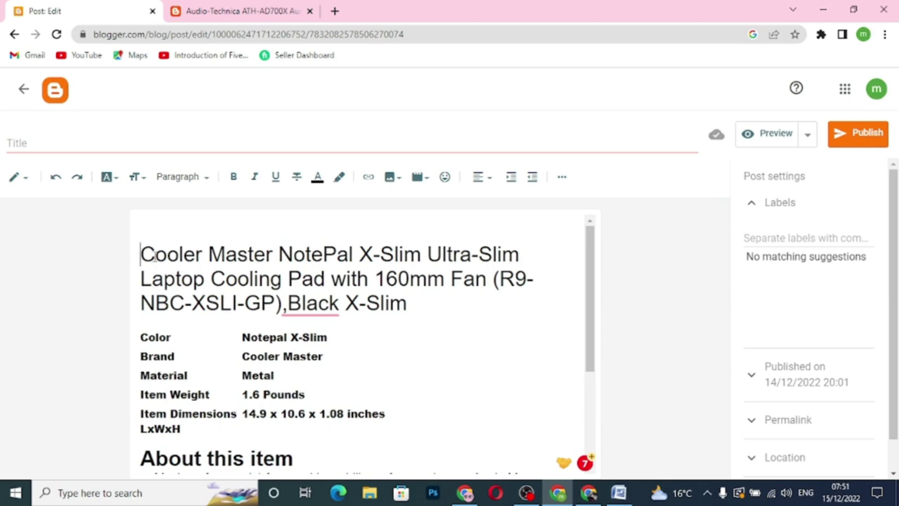
pyautogui.moveTo(154, 257); pyautogui.dragTo(405, 306)
pyautogui.rightClick(406, 309)
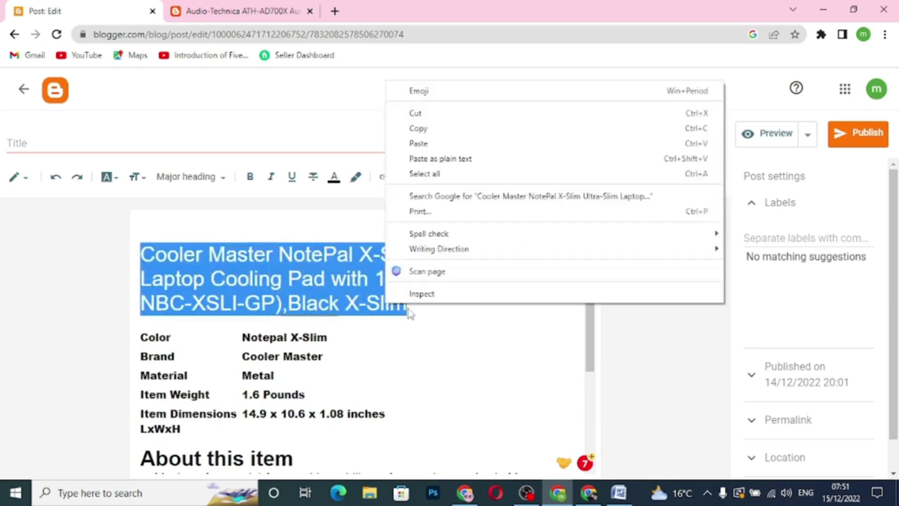
pyautogui.click(420, 130)
pyautogui.click(349, 143)
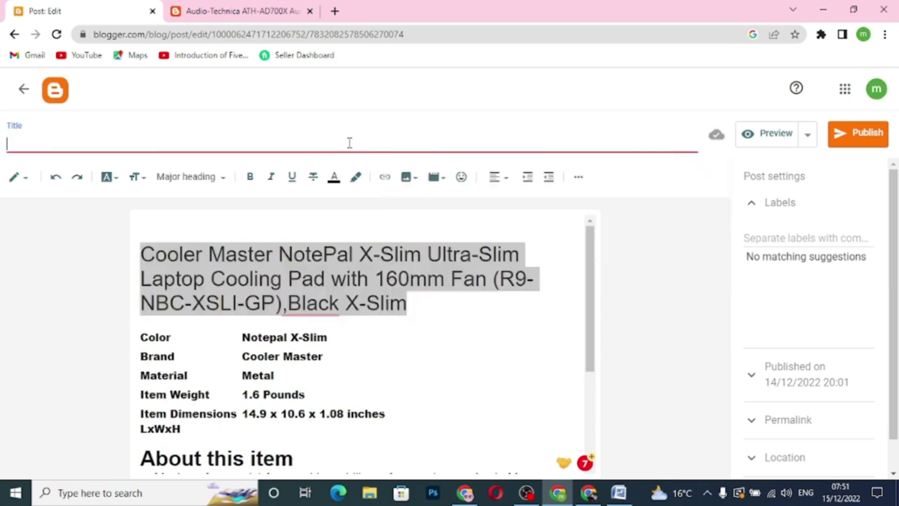
pyautogui.hotkey('ctrl', 'v')
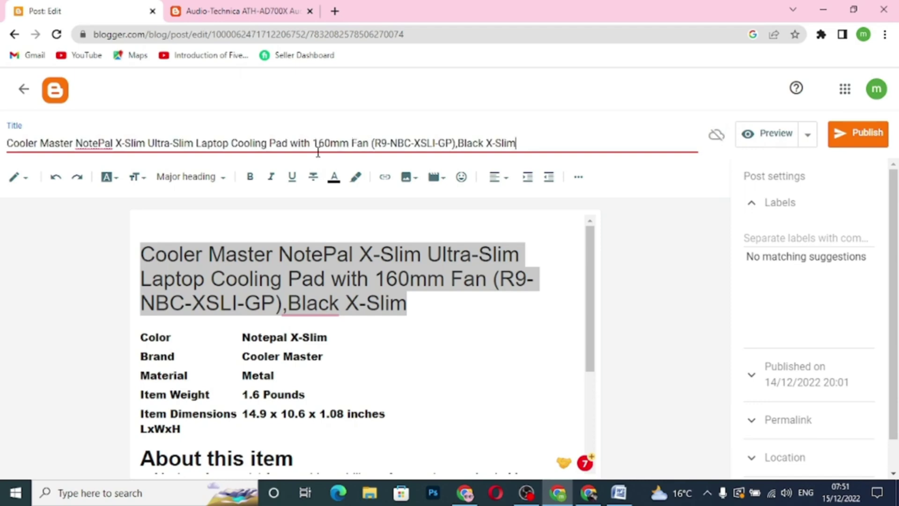
# Step: Insert the downloaded image 61F6ZR+J4TL._AC_SL1000_ from the computer above the product name in the post body
pyautogui.click(248, 229)
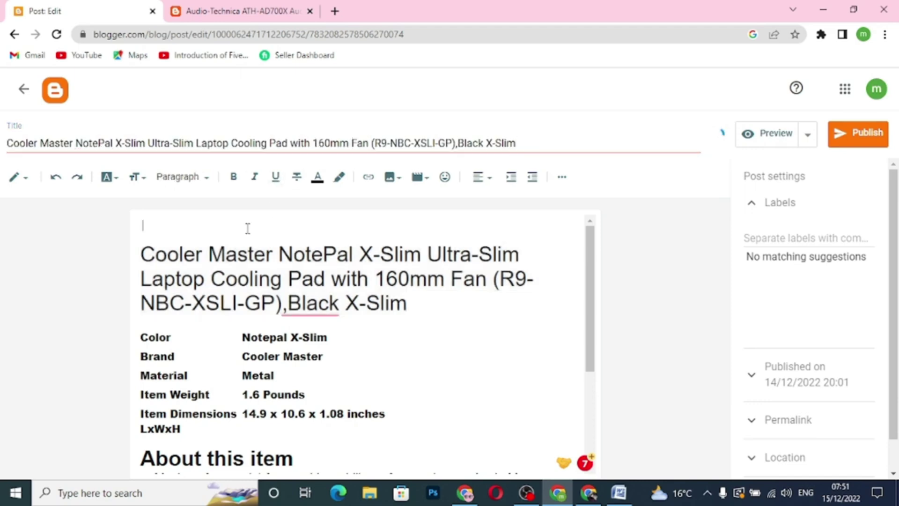
pyautogui.click(391, 177)
pyautogui.click(442, 213)
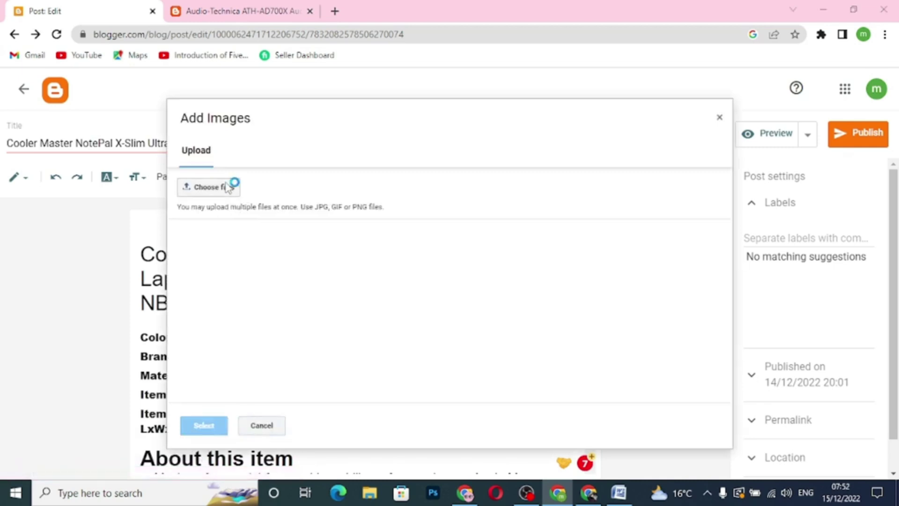
pyautogui.click(228, 187)
pyautogui.click(197, 114)
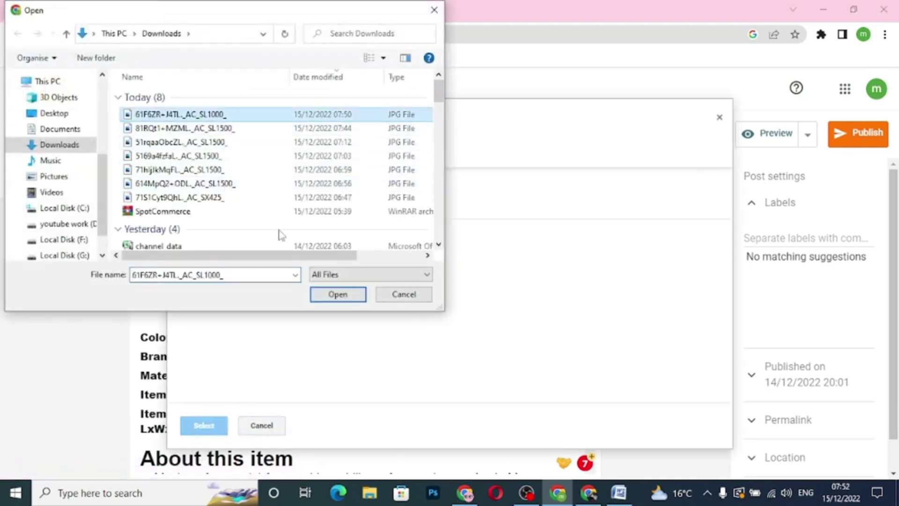
pyautogui.click(333, 295)
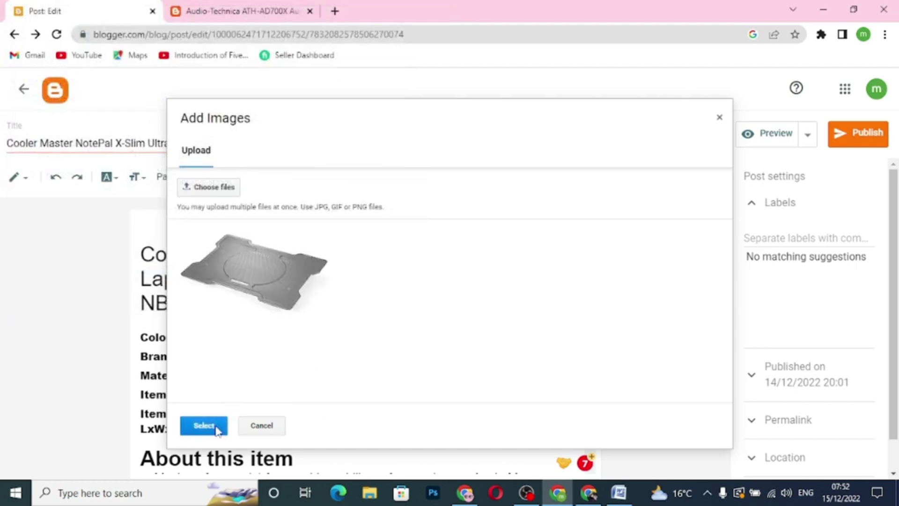
pyautogui.click(216, 425)
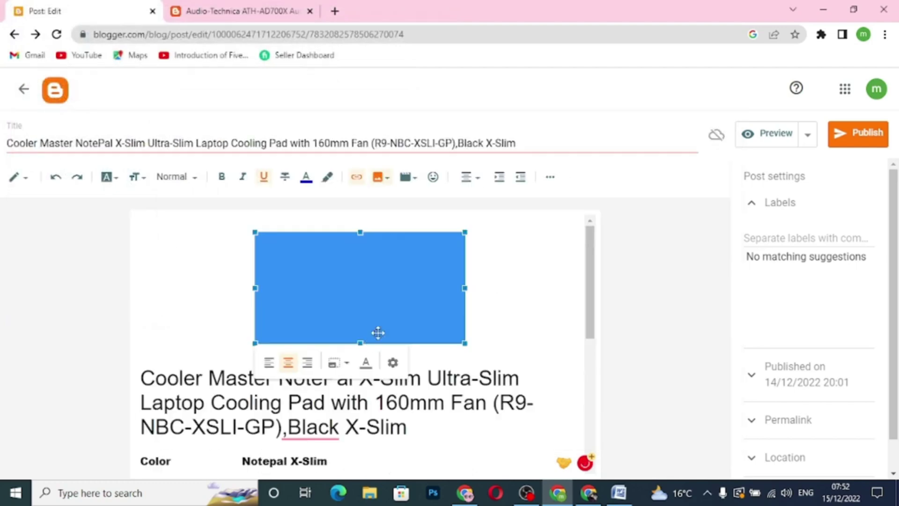
# Step: Set the cooling pad image's size to Large
pyautogui.click(392, 362)
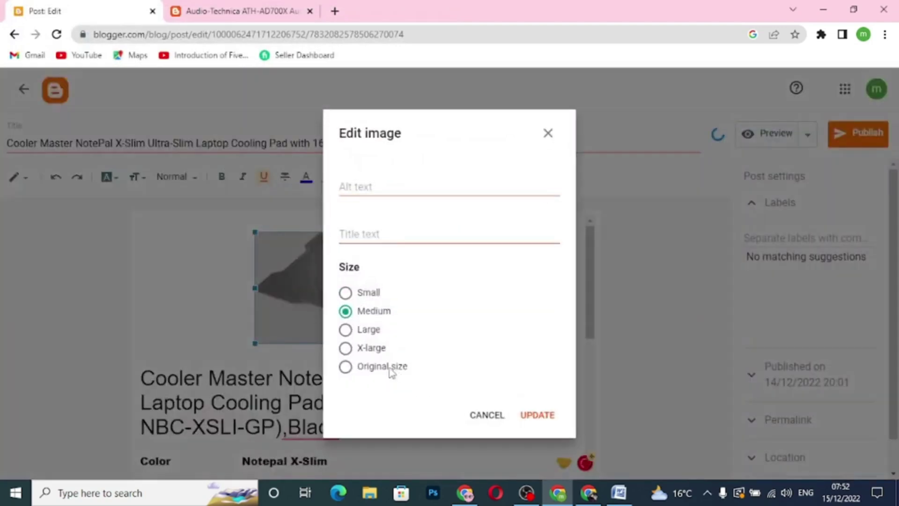
pyautogui.click(366, 370)
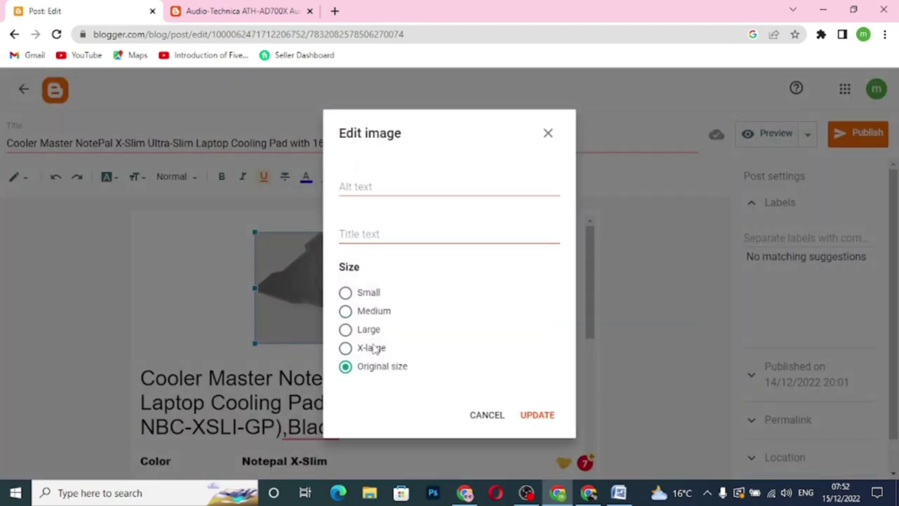
pyautogui.click(347, 331)
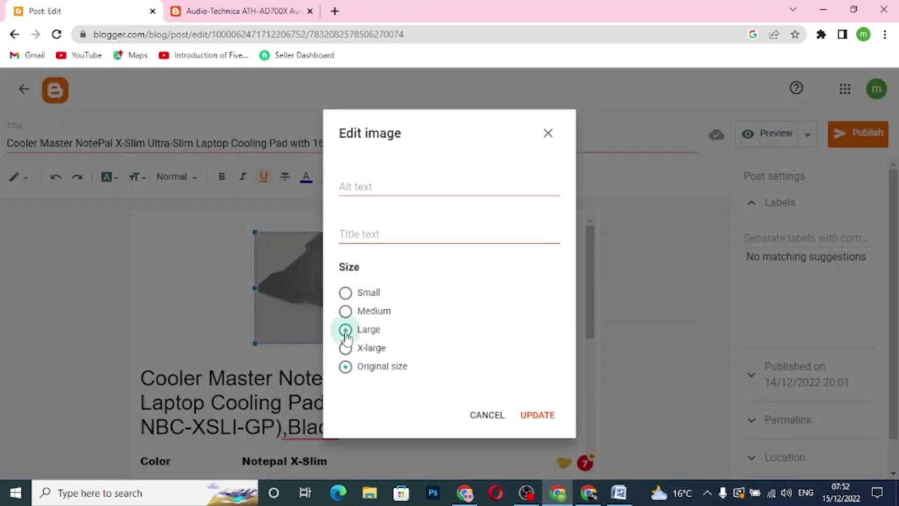
pyautogui.click(546, 418)
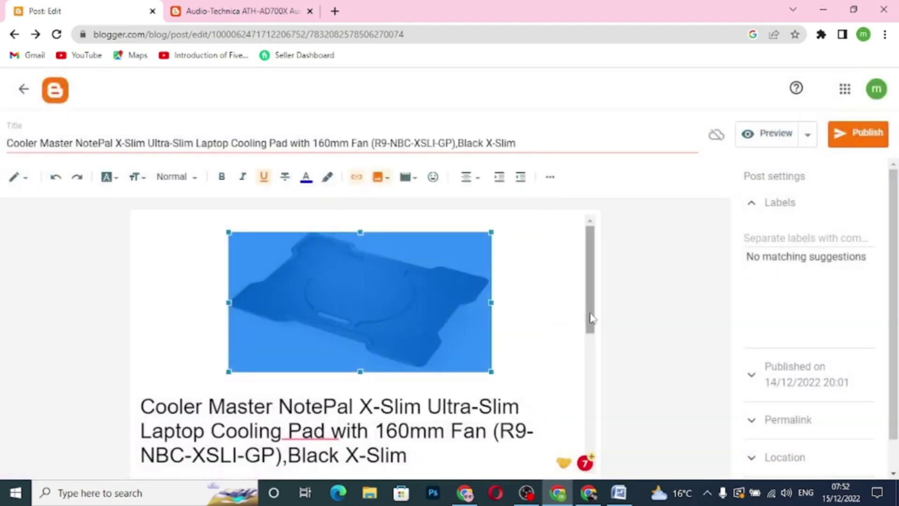
pyautogui.moveTo(592, 318); pyautogui.dragTo(586, 299)
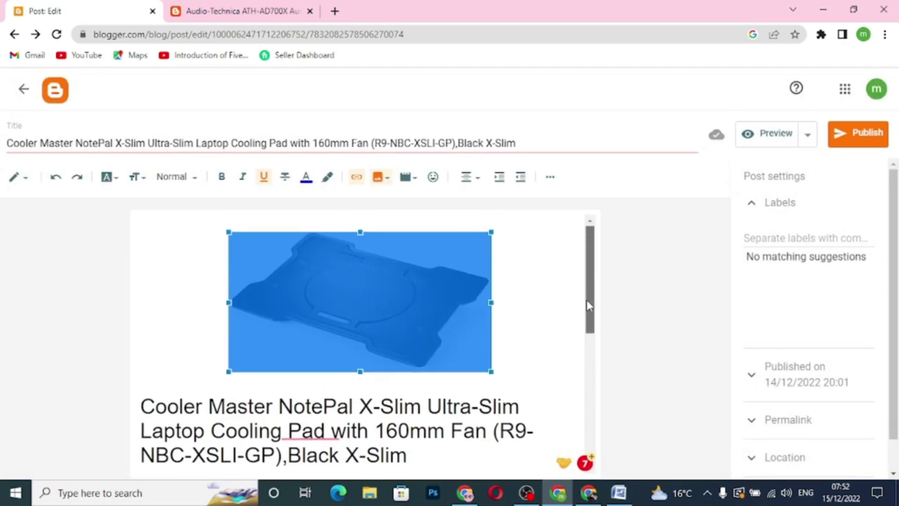
pyautogui.click(366, 299)
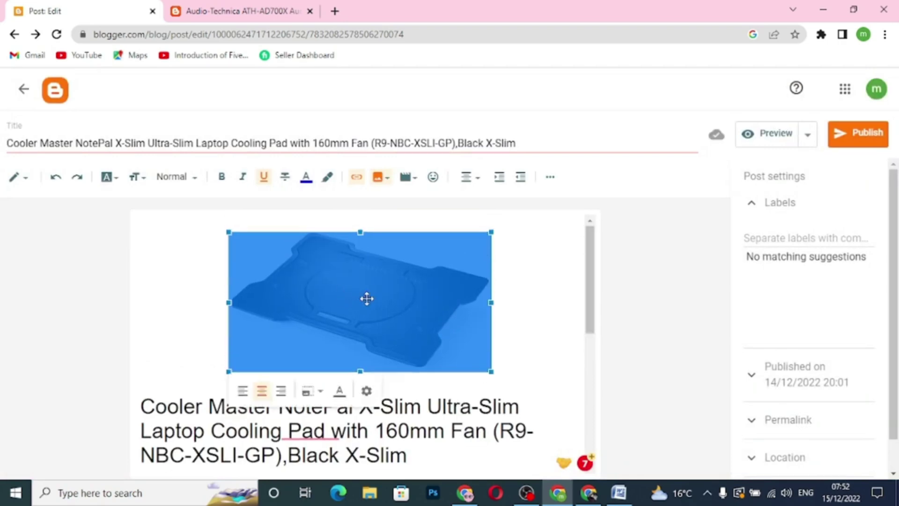
pyautogui.click(539, 301)
pyautogui.moveTo(589, 317); pyautogui.dragTo(590, 447)
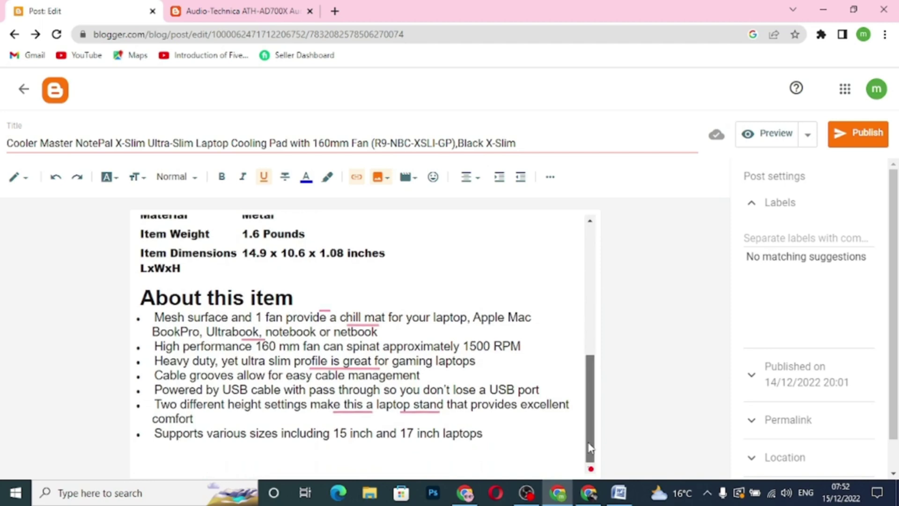
# Step: Switch to the Amazon product page and copy the cooling pad's price, 27.99
pyautogui.click(589, 493)
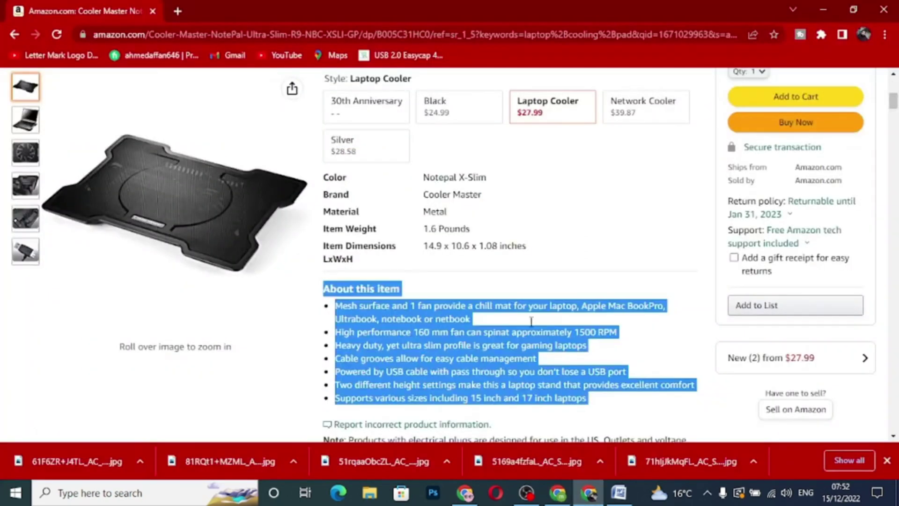
pyautogui.scroll(4, 512, 322)
pyautogui.scroll(1, 512, 323)
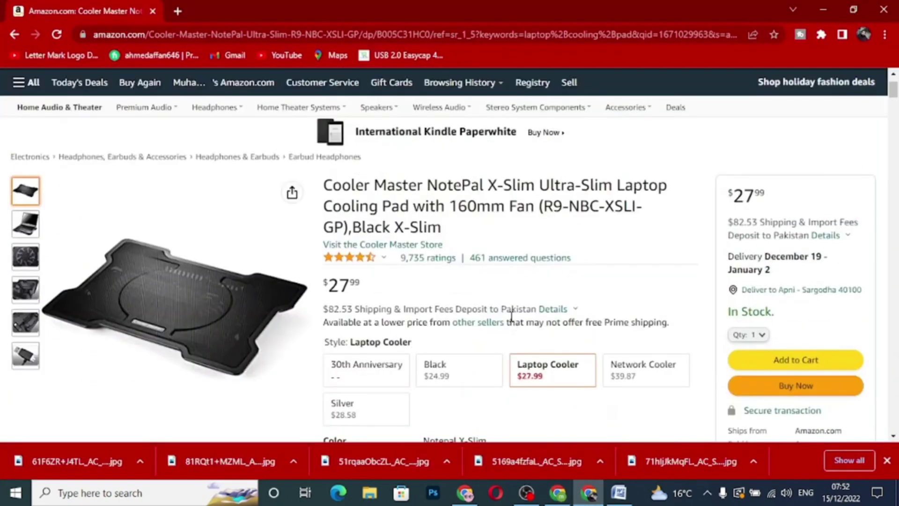
pyautogui.doubleClick(333, 288)
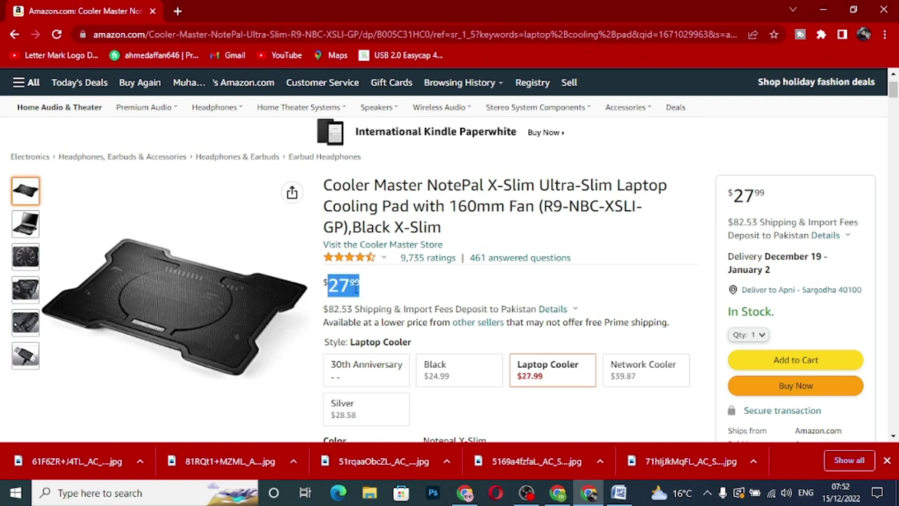
pyautogui.rightClick(356, 287)
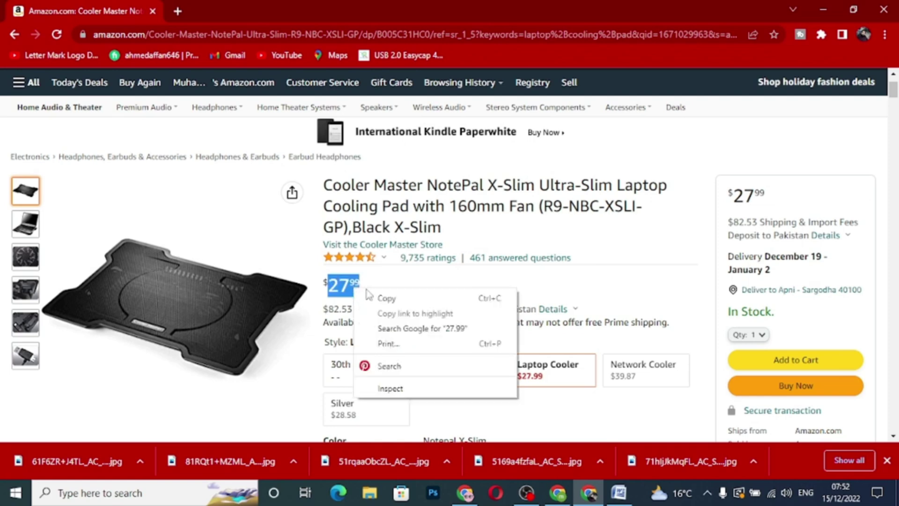
# Step: Return to the Blogger post, add the price label _27.99 and publish the post
pyautogui.click(588, 495)
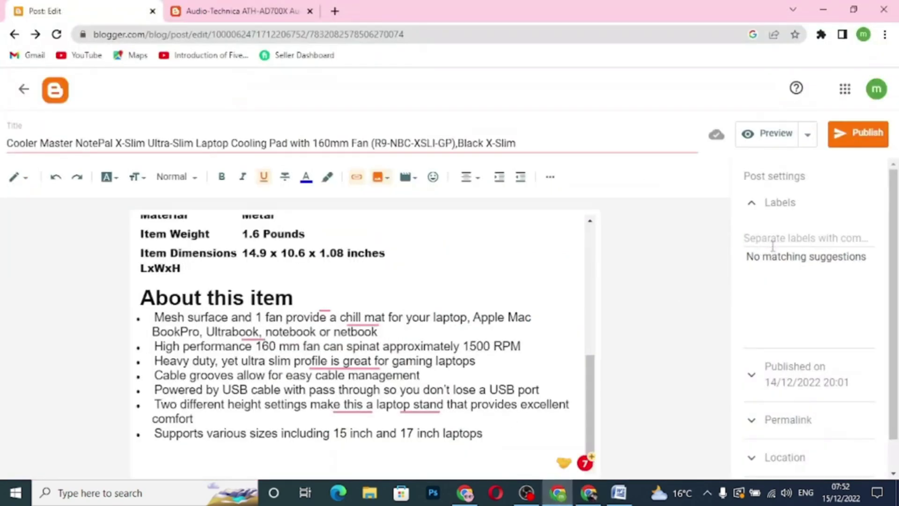
pyautogui.click(785, 236)
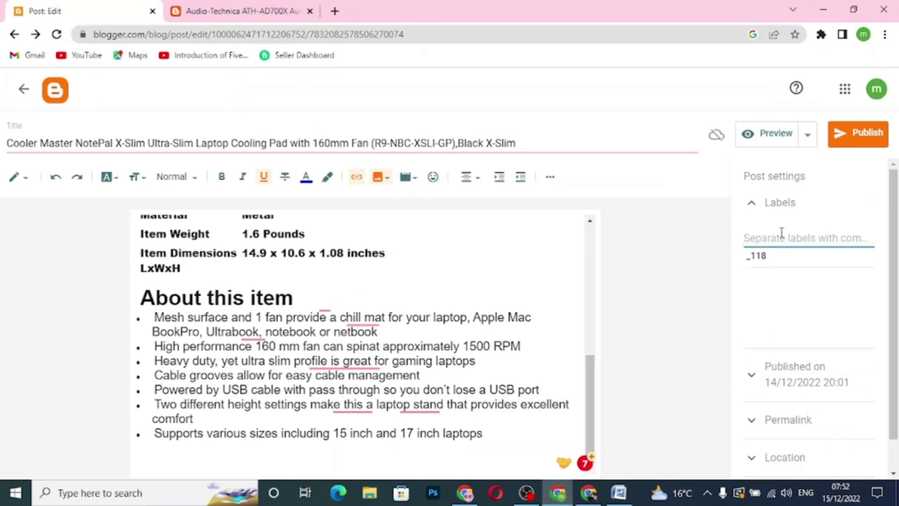
pyautogui.write('27.99')
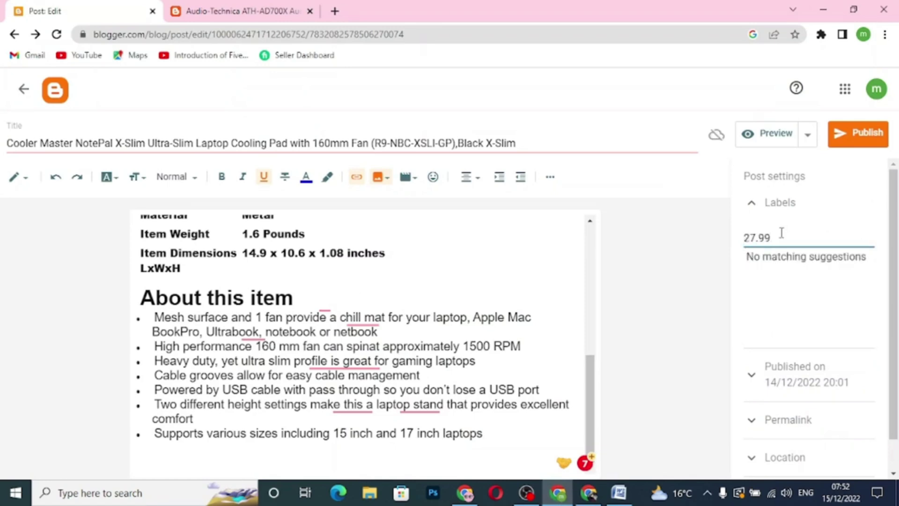
pyautogui.press('Home')
pyautogui.write('$')
pyautogui.click(845, 137)
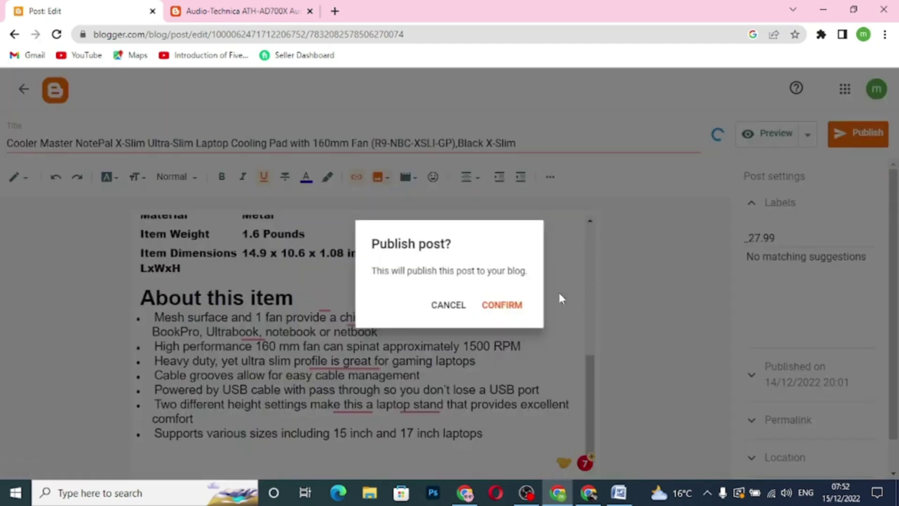
pyautogui.click(518, 308)
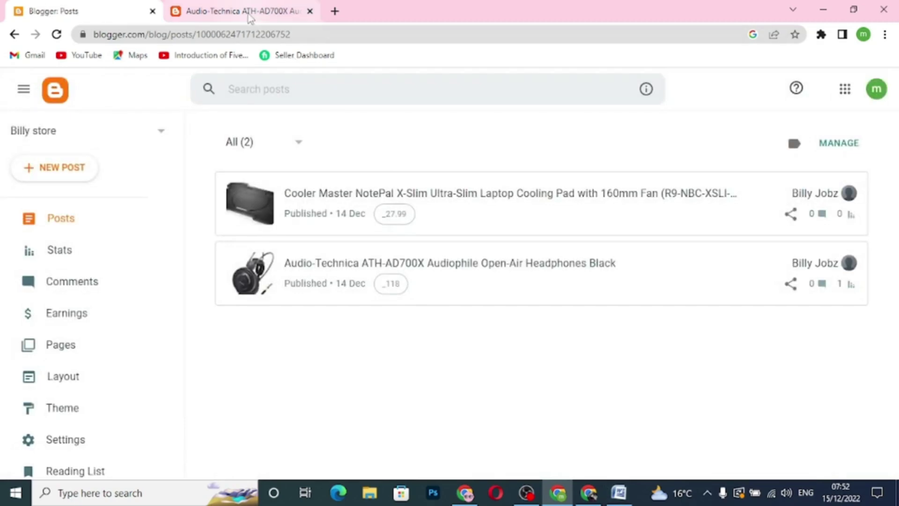
# Step: Open the live store's home page and reload it to check the product listing for the cooling pad
pyautogui.click(250, 18)
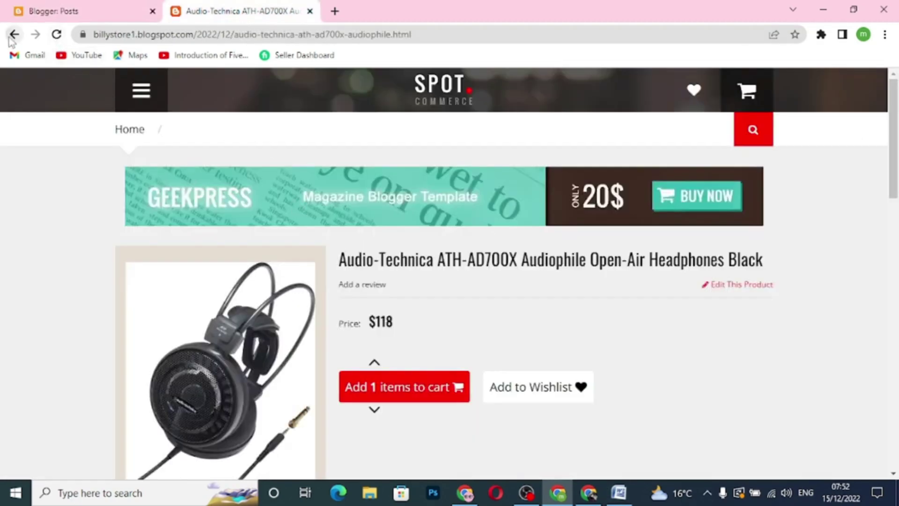
pyautogui.click(122, 132)
pyautogui.scroll(-5, 464, 305)
pyautogui.scroll(-2, 466, 305)
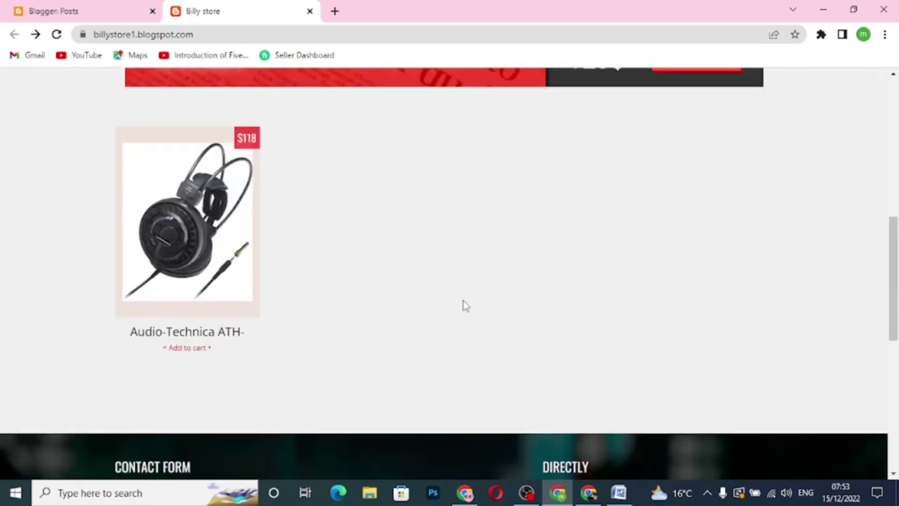
pyautogui.click(56, 34)
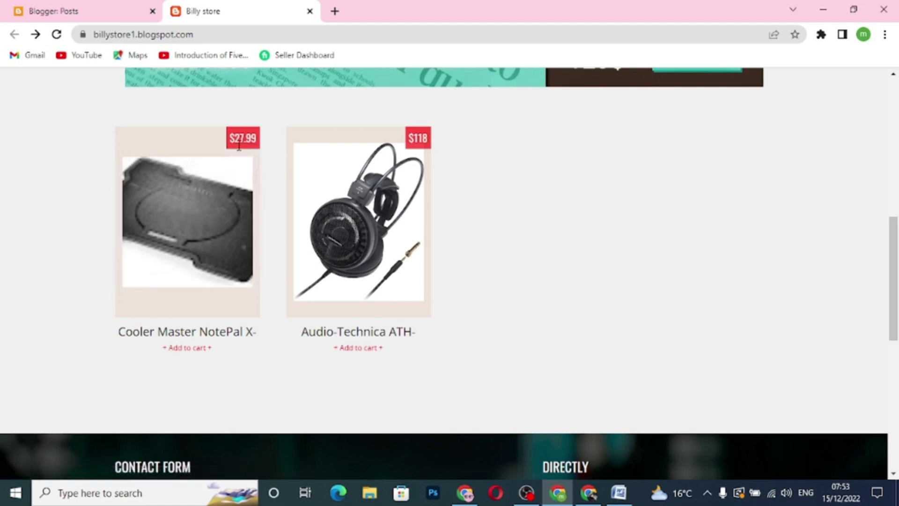
# Step: Open the Cooler Master cooling pad's product page, check its price and description, and add one item to the cart
pyautogui.click(210, 229)
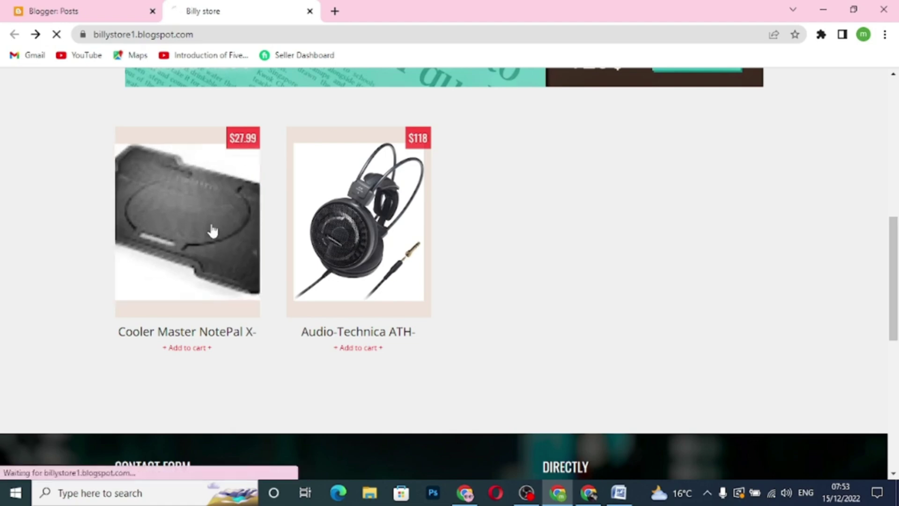
pyautogui.scroll(-5, 587, 340)
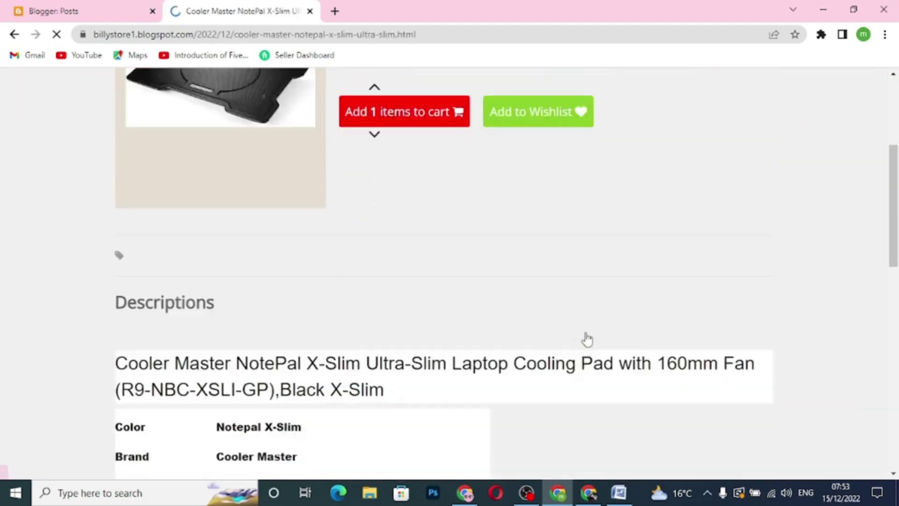
pyautogui.scroll(-8, 588, 337)
pyautogui.scroll(14, 588, 337)
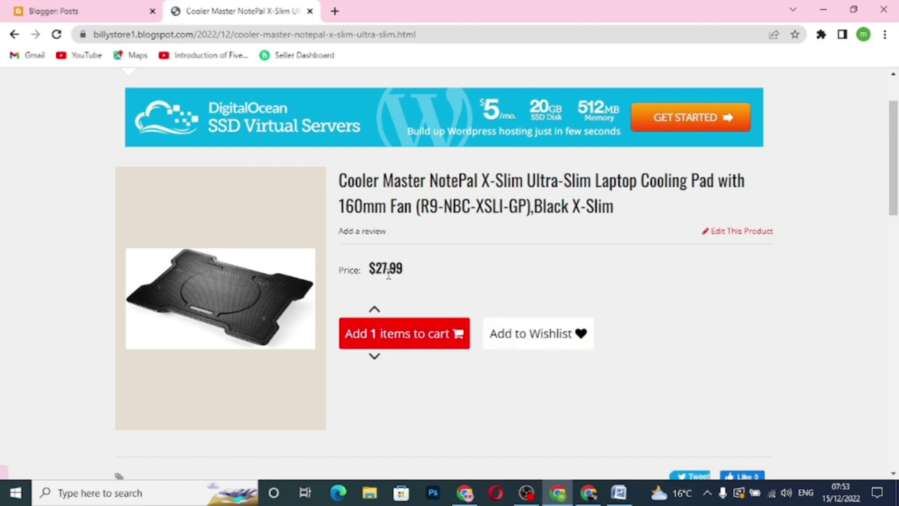
pyautogui.scroll(-3, 578, 391)
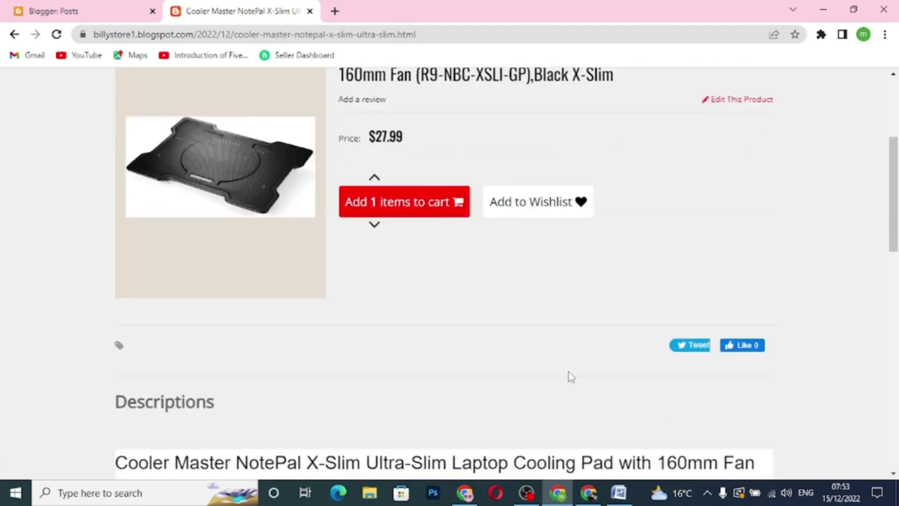
pyautogui.click(396, 206)
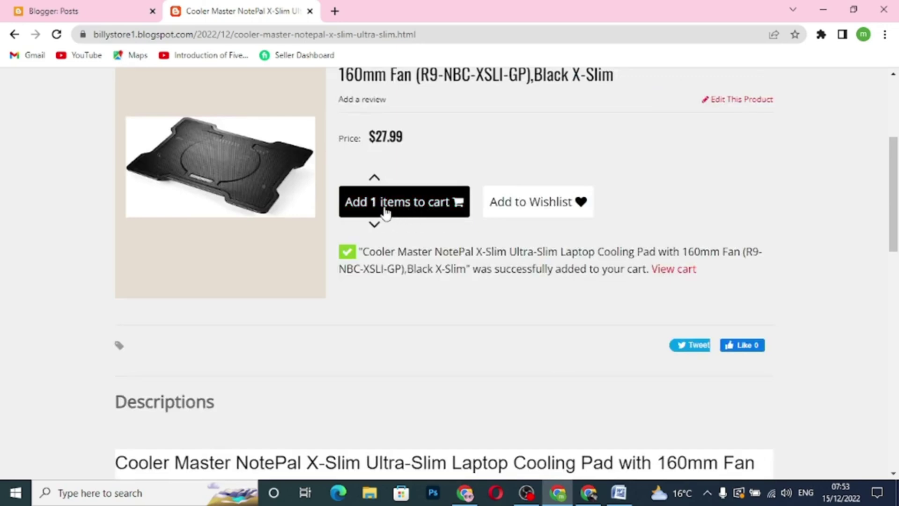
pyautogui.scroll(2, 571, 383)
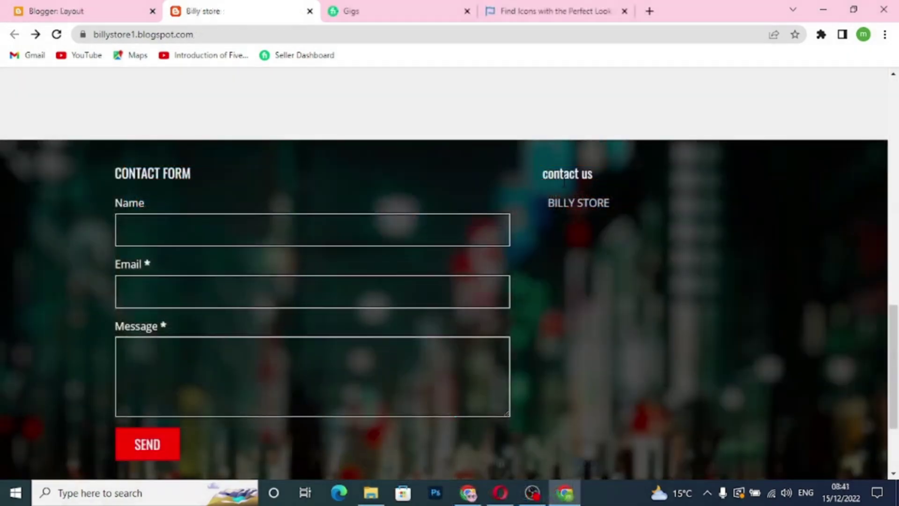
# Step: Check the contact us text in the live store's footer, switch to the Blogger layout and save the ADRESS text gadget's title and content
pyautogui.moveTo(593, 174); pyautogui.dragTo(610, 205)
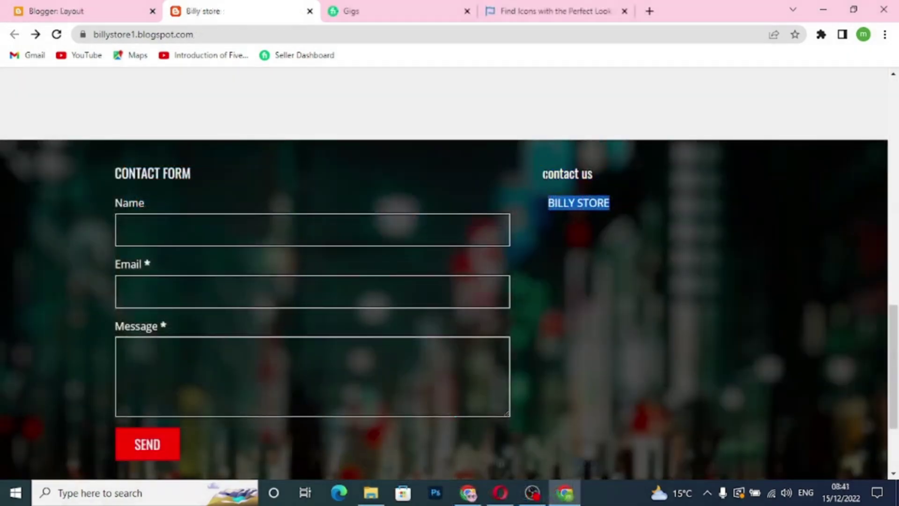
pyautogui.click(109, 13)
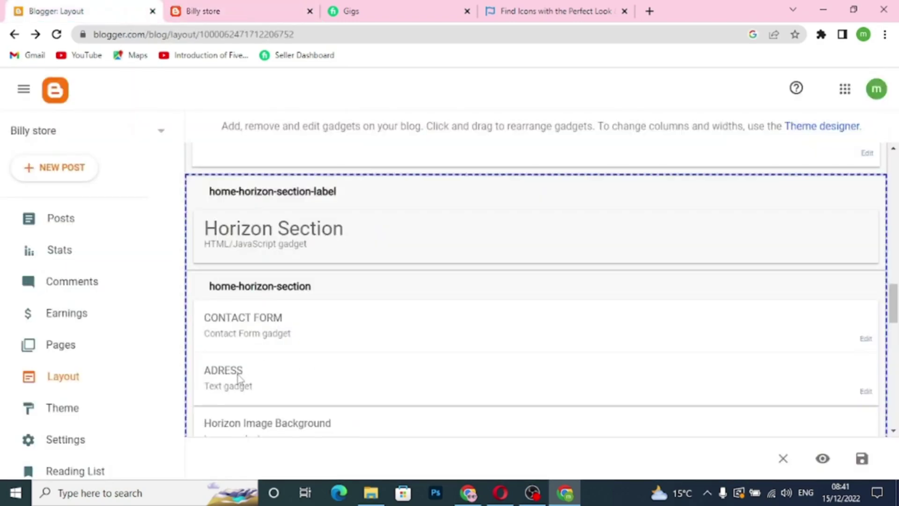
pyautogui.click(867, 392)
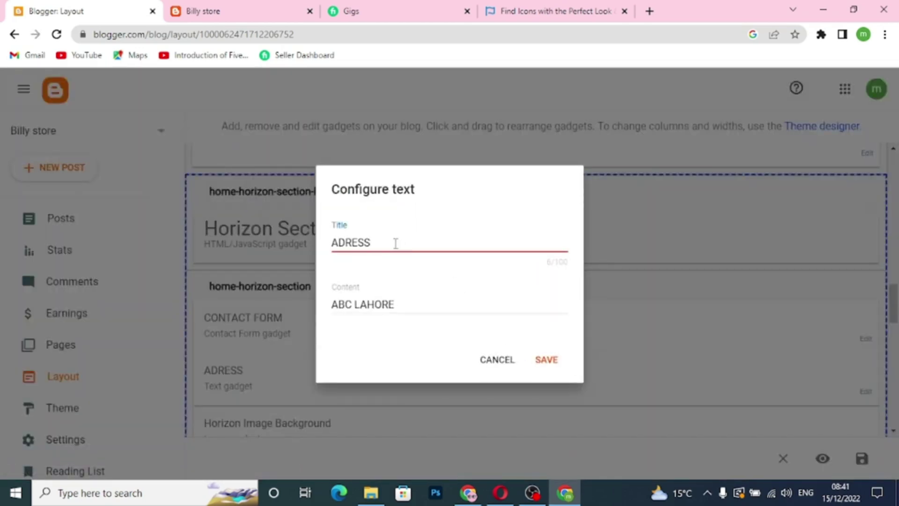
pyautogui.click(407, 307)
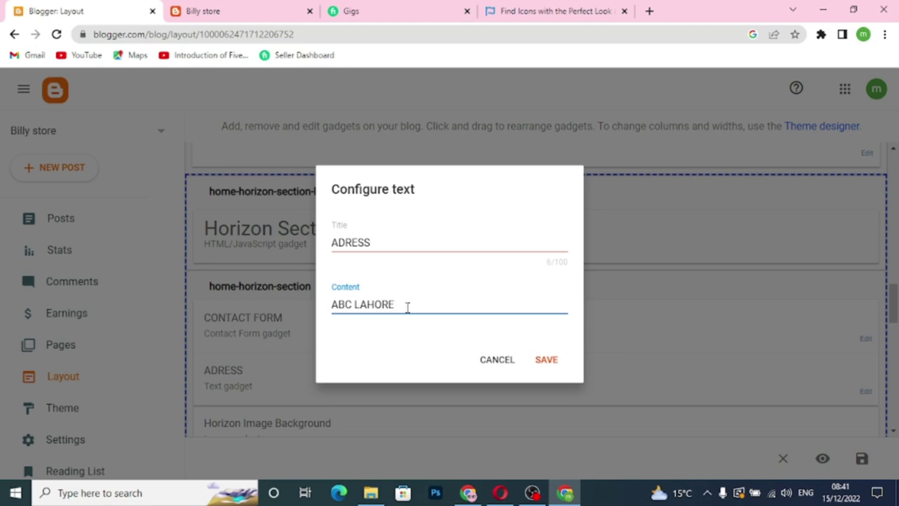
pyautogui.click(548, 364)
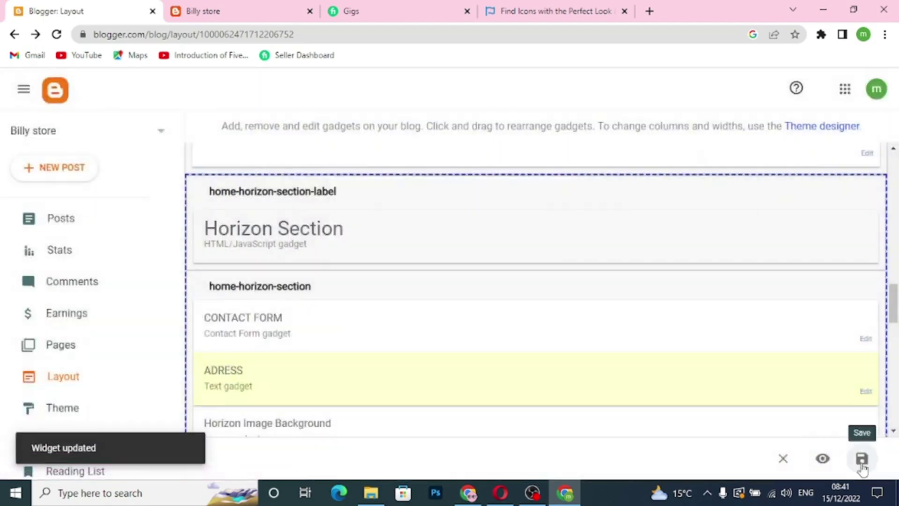
# Step: Save the blog layout and reload the live Billy store page to check the address block beside the contact form
pyautogui.click(862, 459)
pyautogui.click(256, 18)
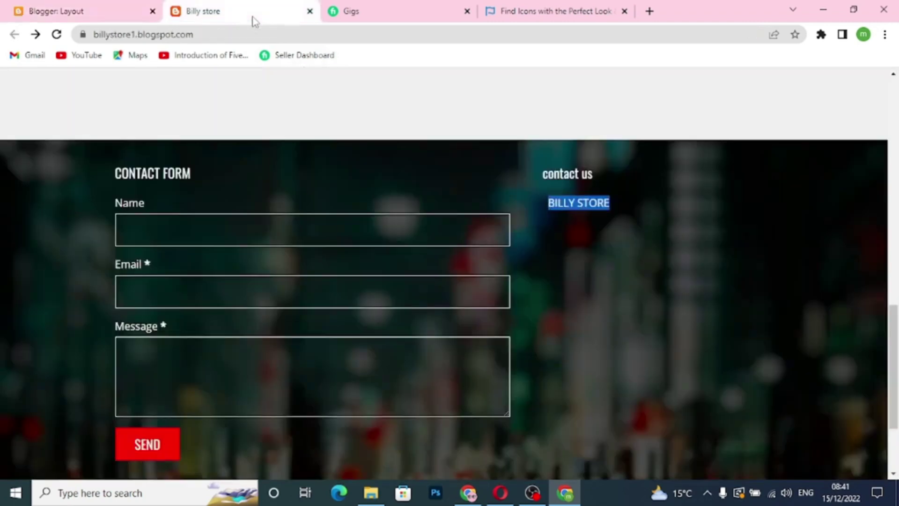
pyautogui.click(57, 34)
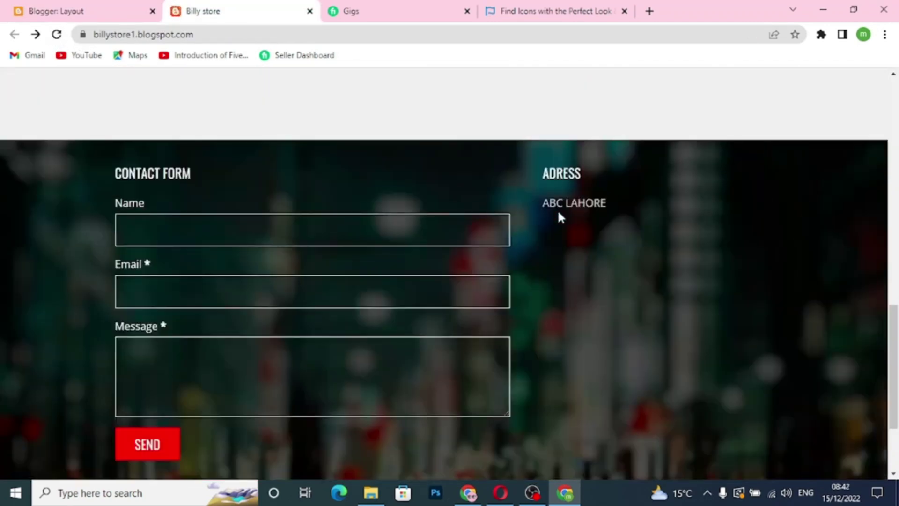
pyautogui.scroll(-3, 641, 378)
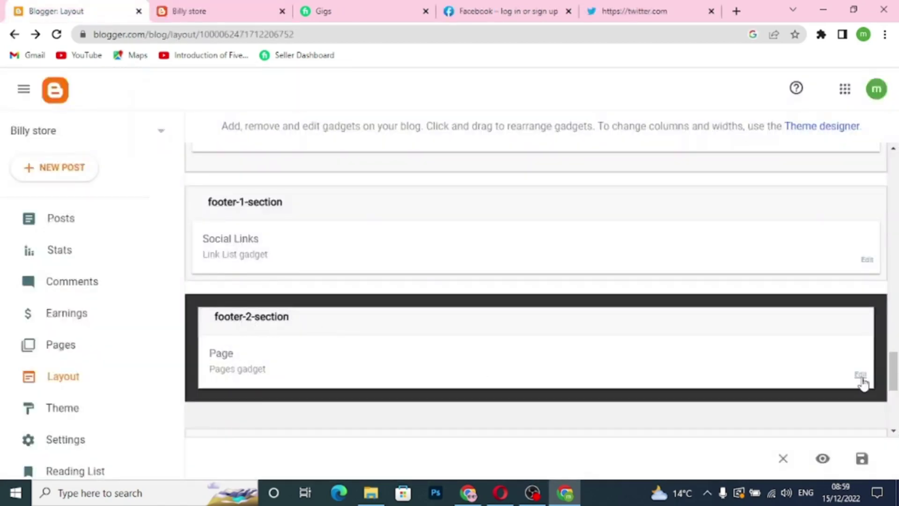
# Step: Add an "about us" item with the URL "#" to the Page gadget in footer-2-section
pyautogui.click(861, 375)
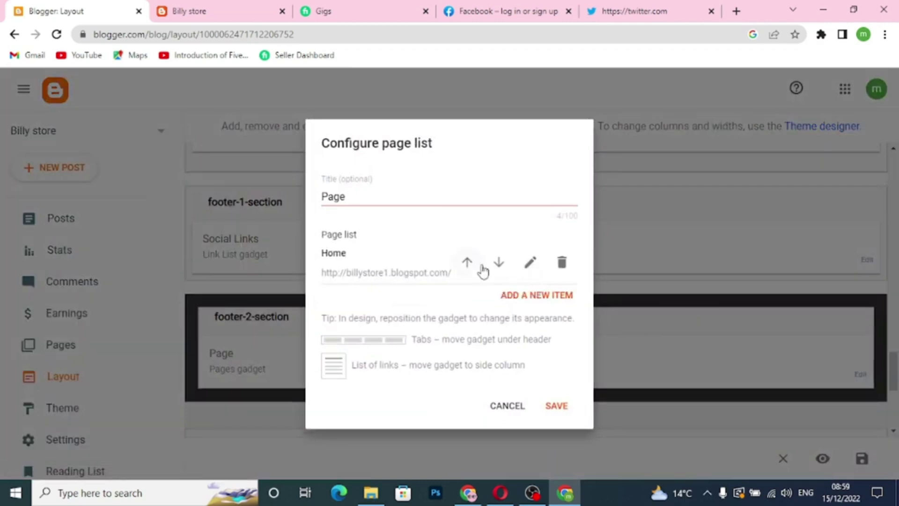
pyautogui.click(531, 273)
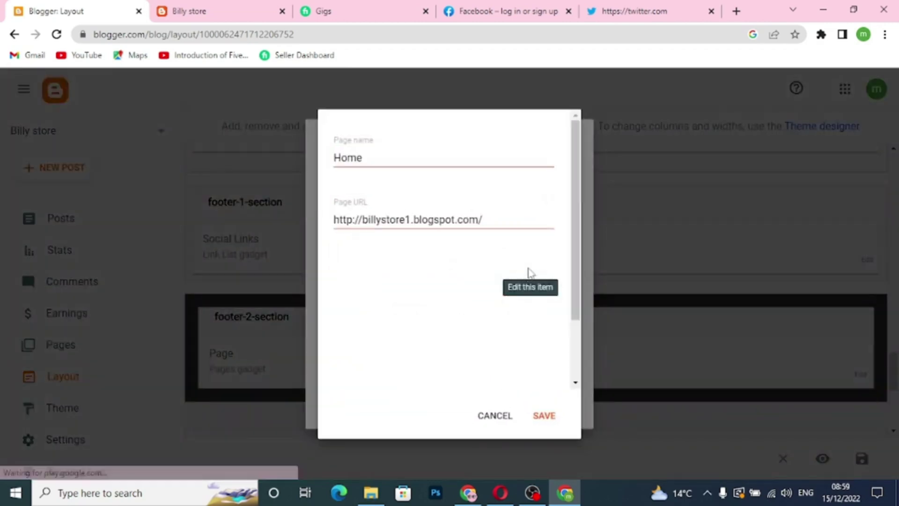
pyautogui.click(511, 420)
pyautogui.click(540, 301)
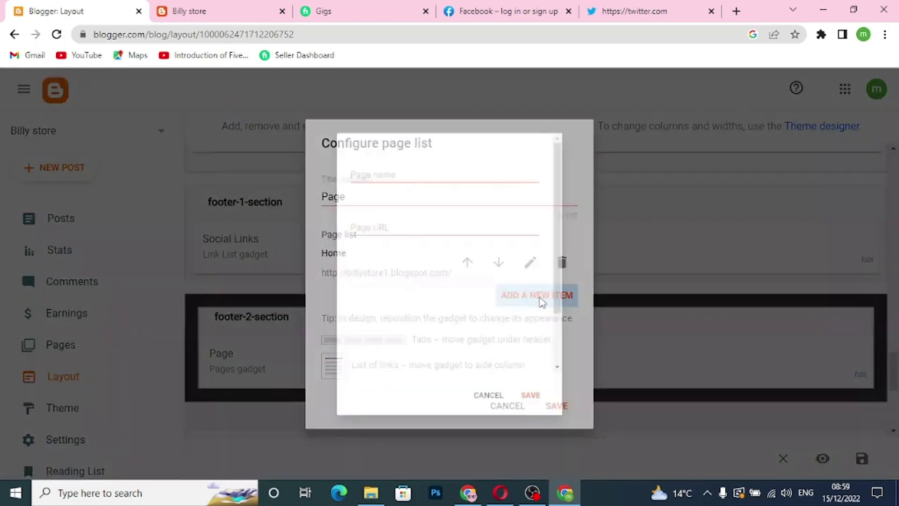
pyautogui.click(399, 159)
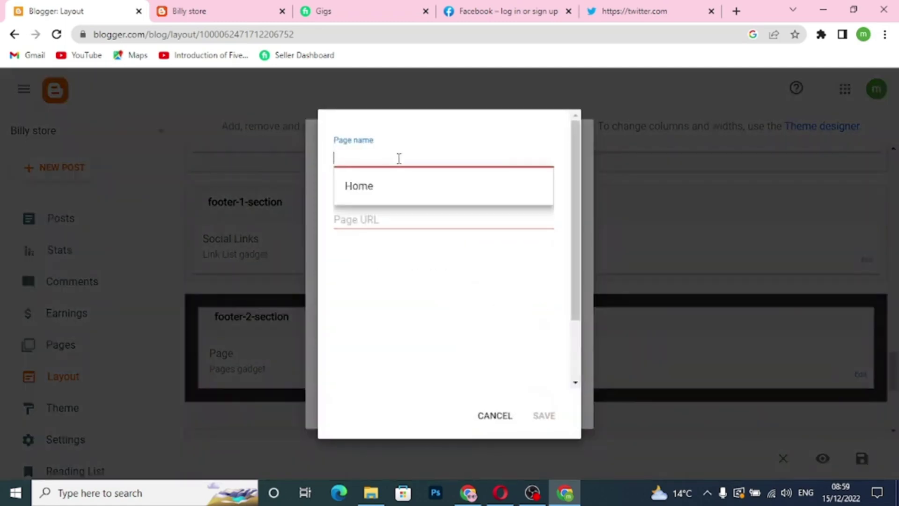
pyautogui.write('about us')
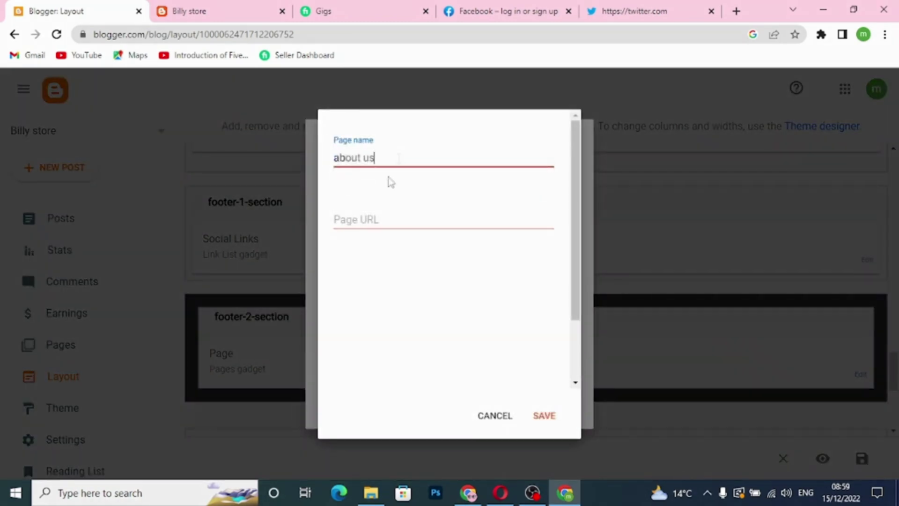
pyautogui.click(361, 223)
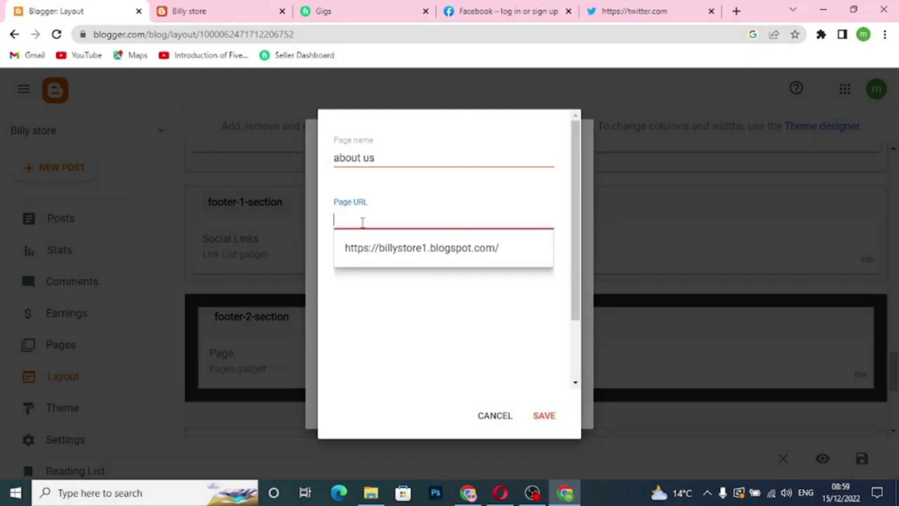
pyautogui.write('#')
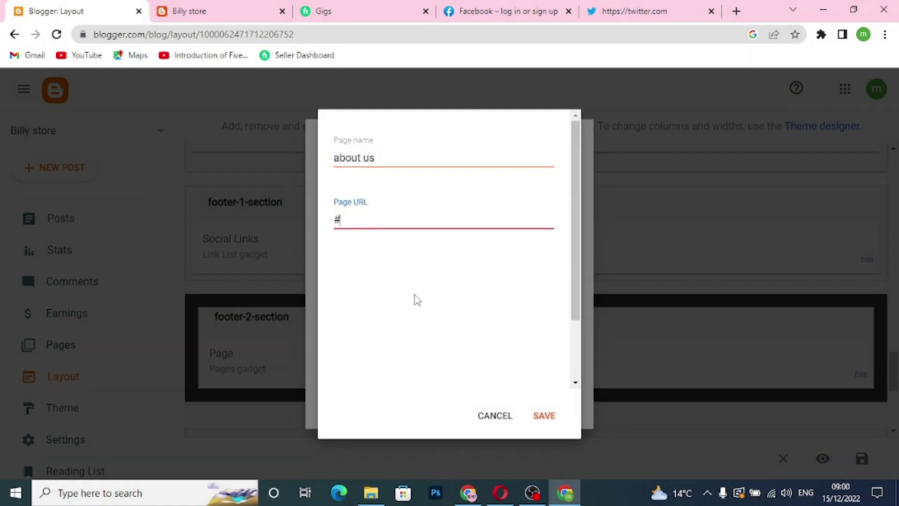
pyautogui.click(541, 420)
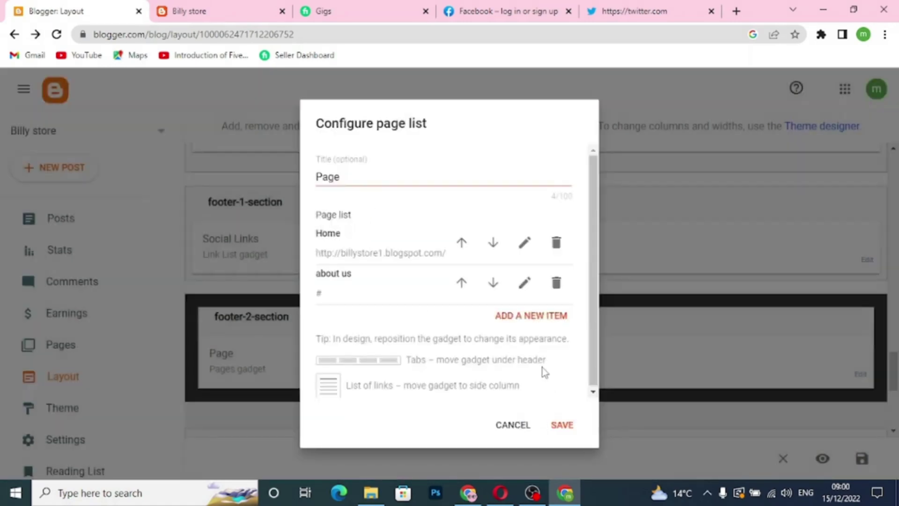
# Step: Add a "contact us" item with the URL "#" to the page list and save the gadget
pyautogui.click(532, 321)
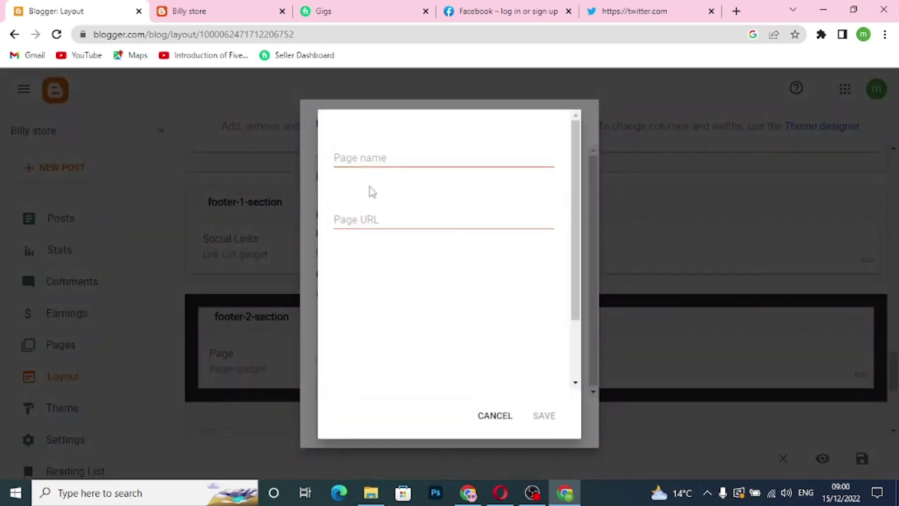
pyautogui.click(372, 157)
pyautogui.write('contact us')
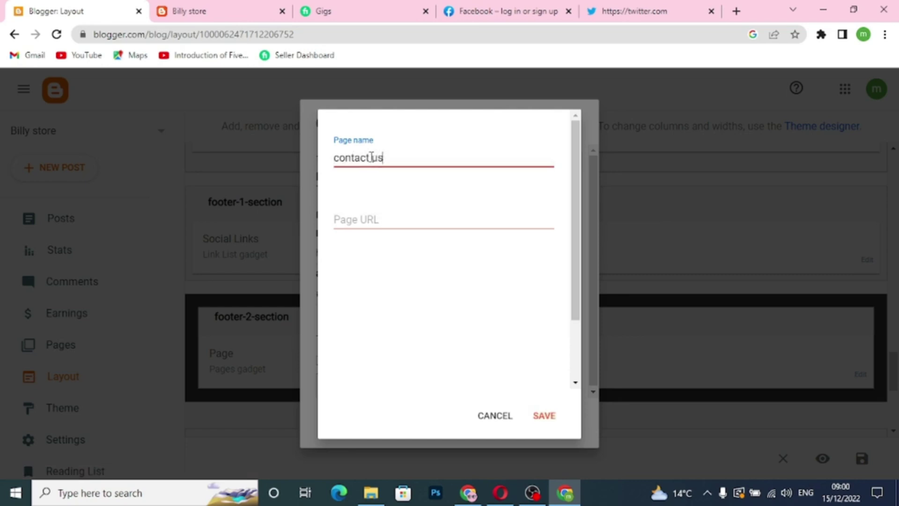
pyautogui.click(386, 219)
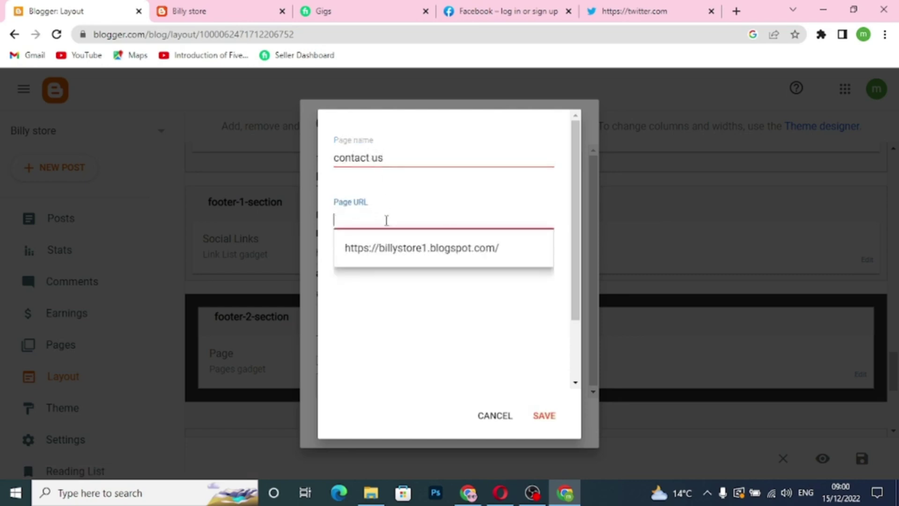
pyautogui.write('#')
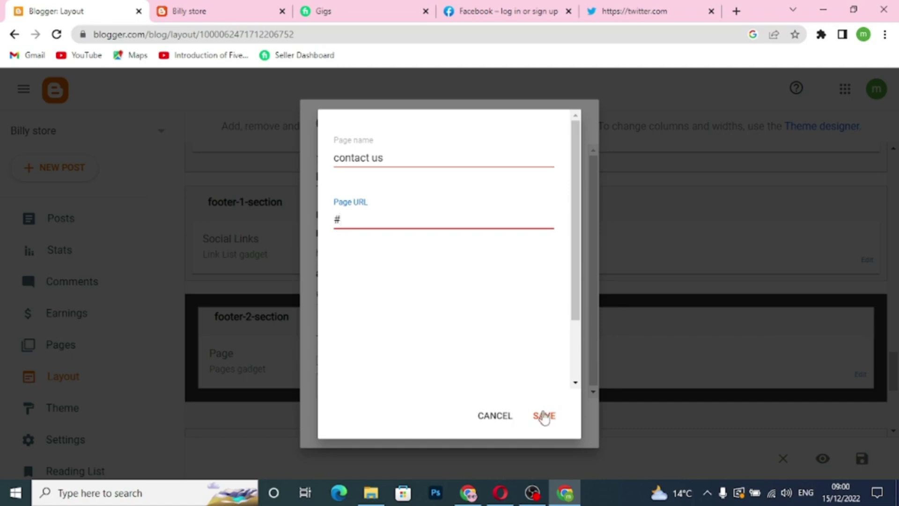
pyautogui.click(544, 415)
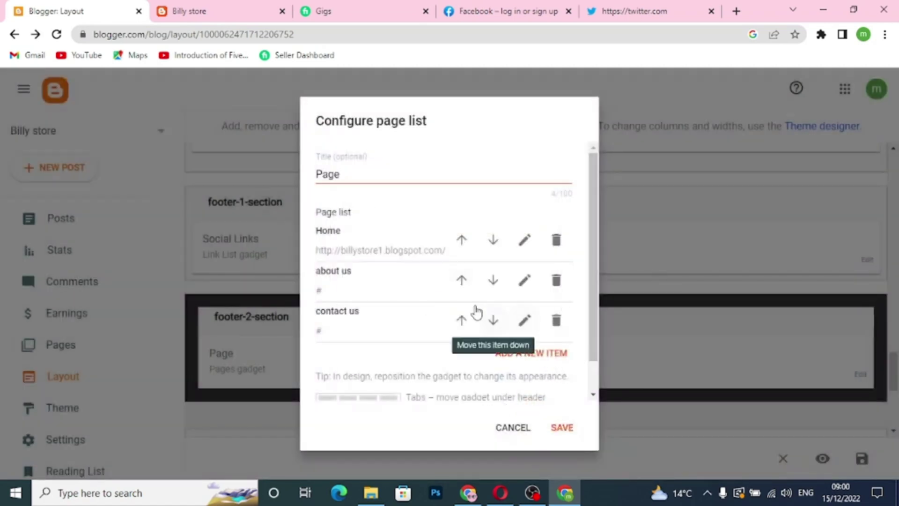
pyautogui.click(570, 435)
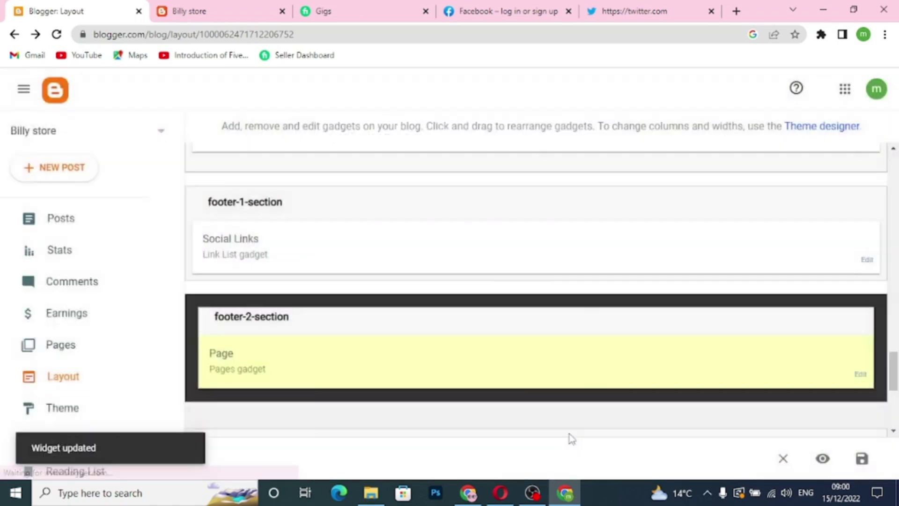
# Step: Reload the live Billy store page and review its footer links, contact section and product price tags
pyautogui.click(216, 14)
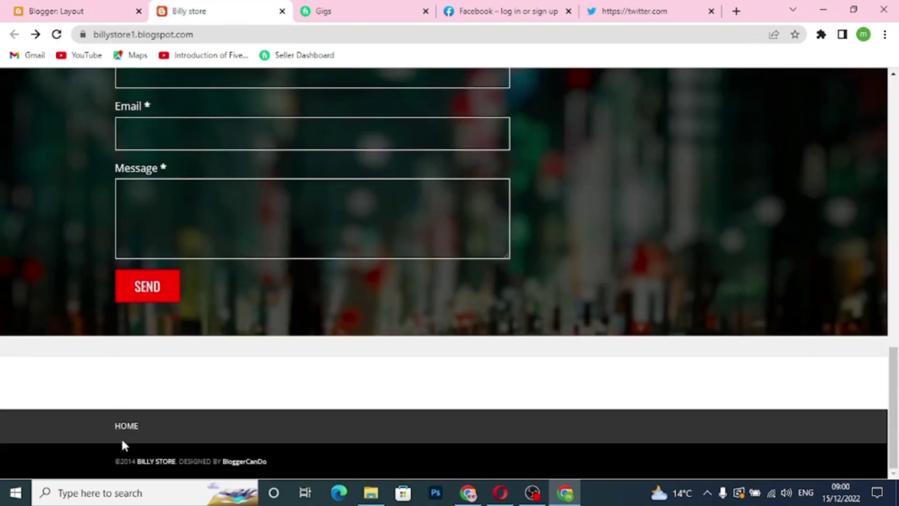
pyautogui.click(57, 36)
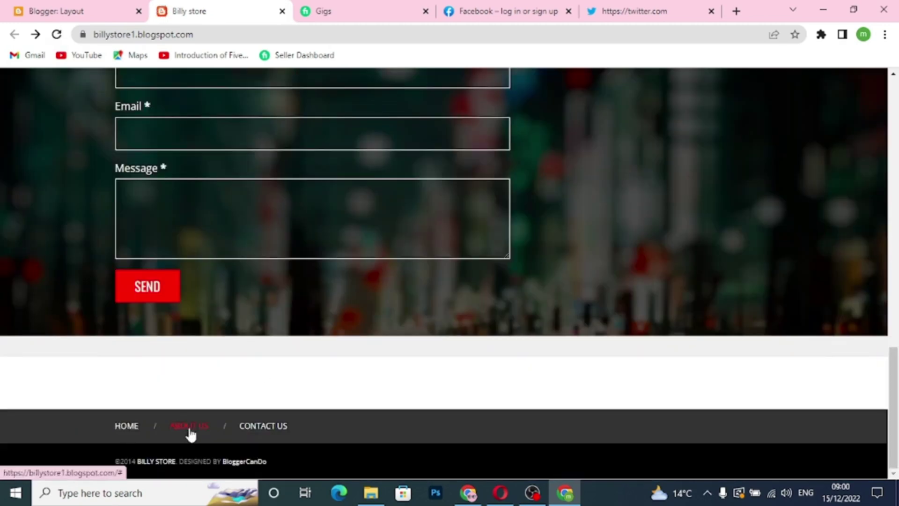
pyautogui.scroll(5, 390, 402)
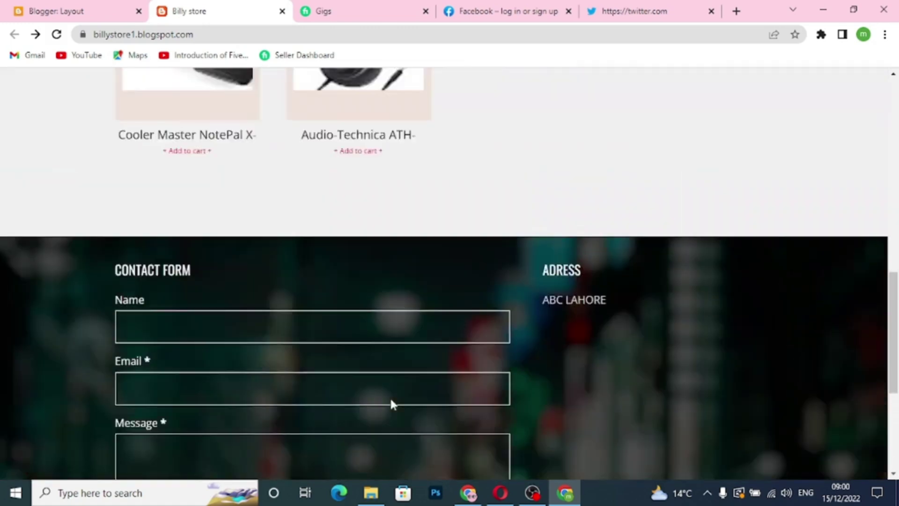
pyautogui.scroll(-5, 389, 402)
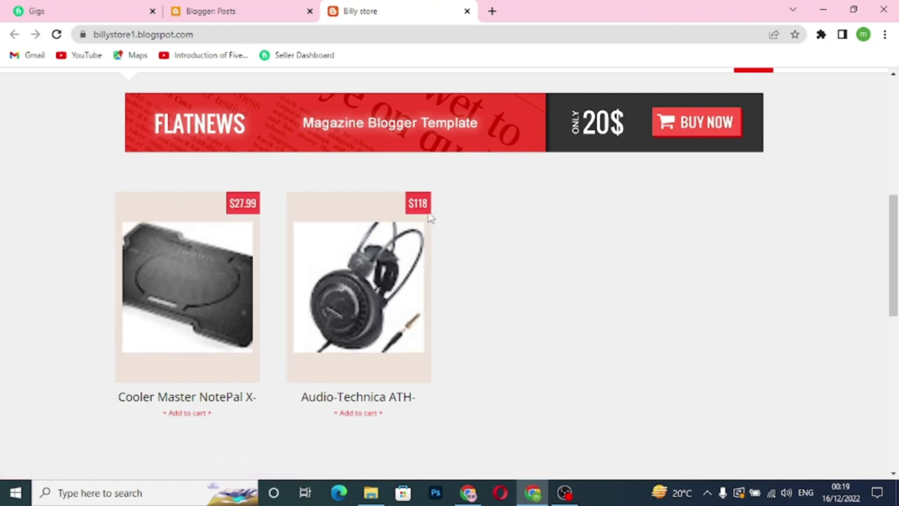
pyautogui.scroll(1, 465, 321)
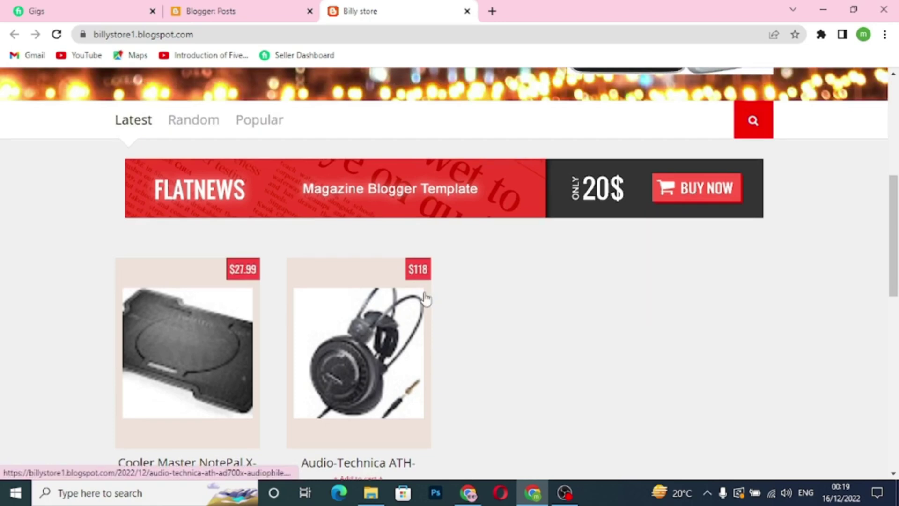
# Step: Add the label "-50" to the Cooler Master NotePal post, update it and return to the post list
pyautogui.click(196, 13)
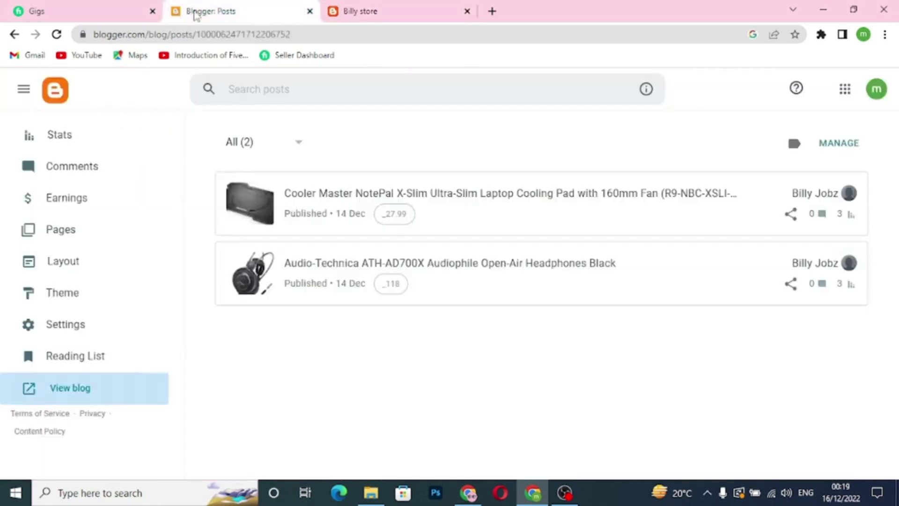
pyautogui.click(434, 197)
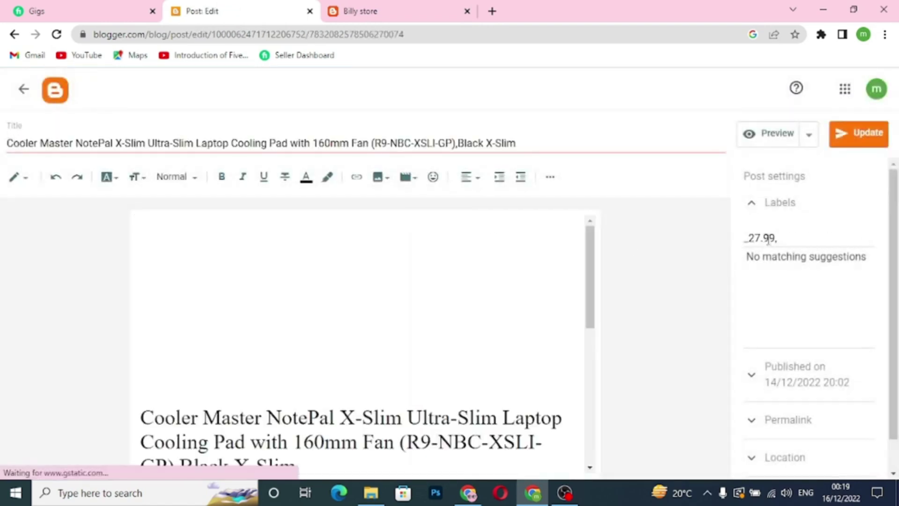
pyautogui.click(791, 238)
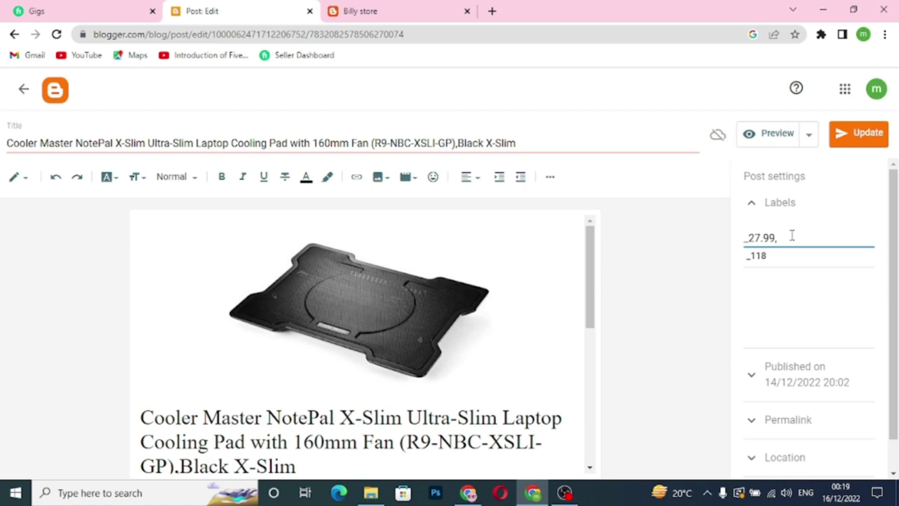
pyautogui.write(',')
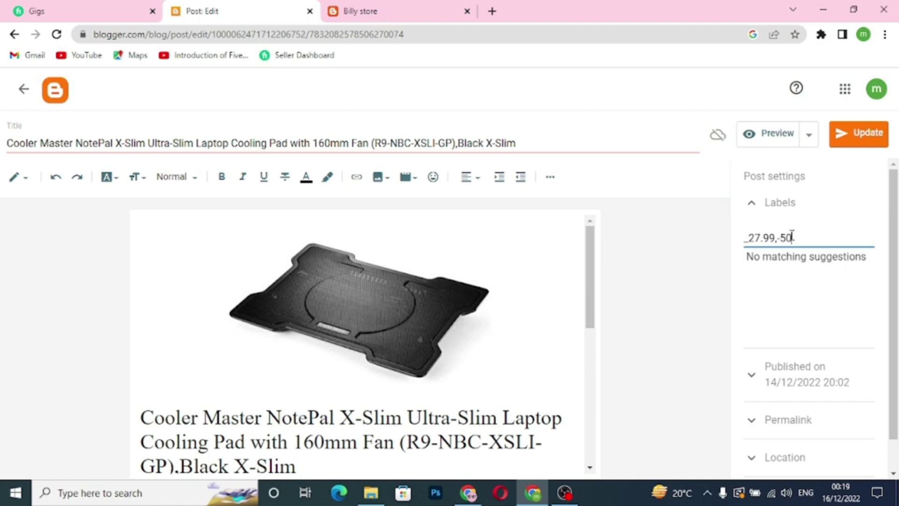
pyautogui.click(848, 133)
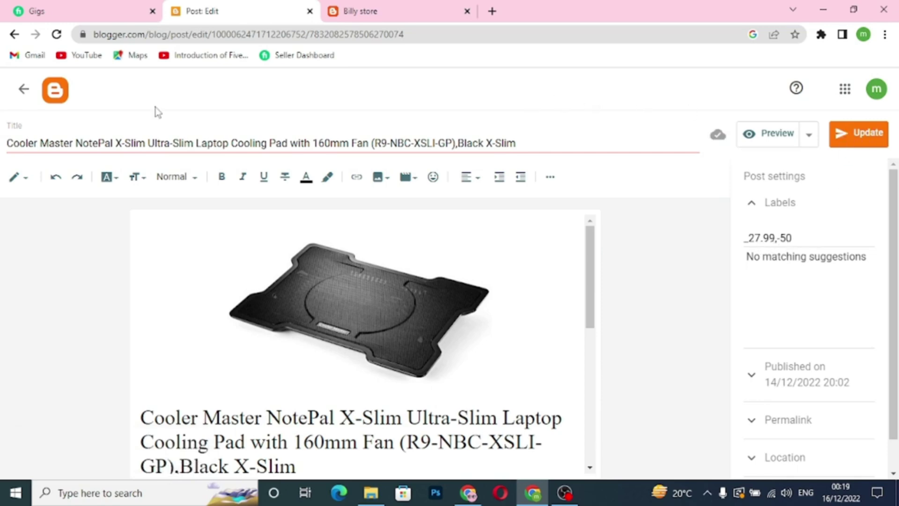
pyautogui.click(24, 89)
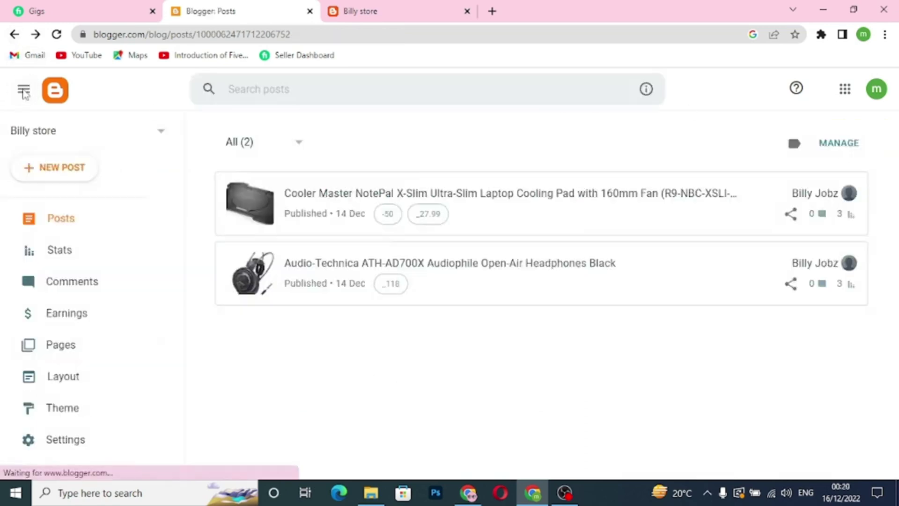
# Step: Add the label "-150" to the Audio-Technica headphones post, update it and return to the post list
pyautogui.click(452, 274)
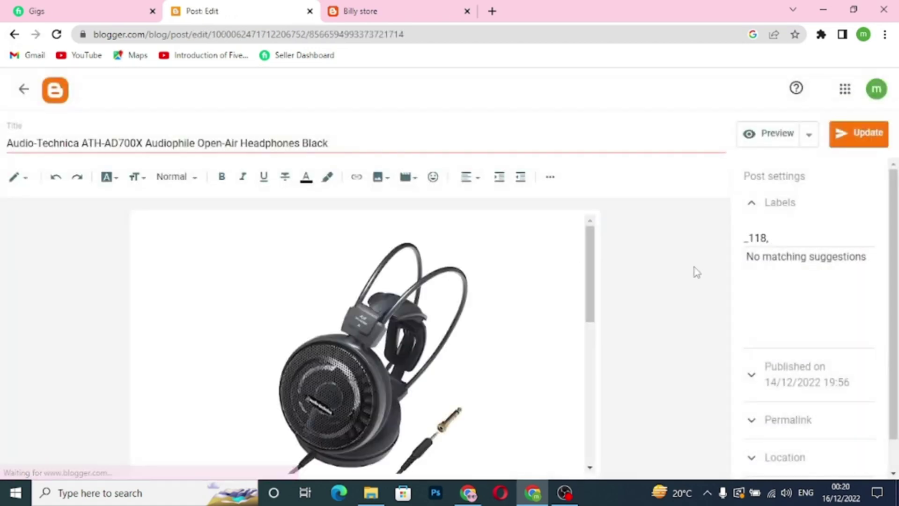
pyautogui.click(789, 238)
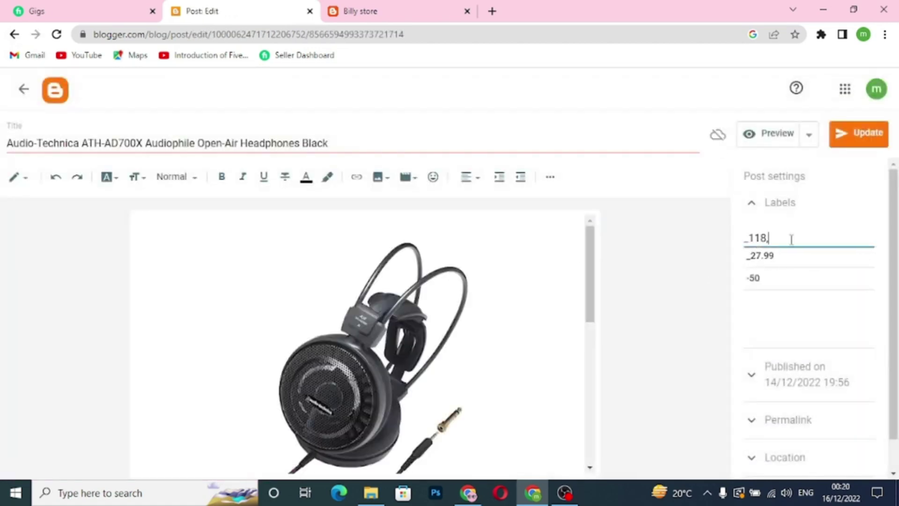
pyautogui.write('-1')
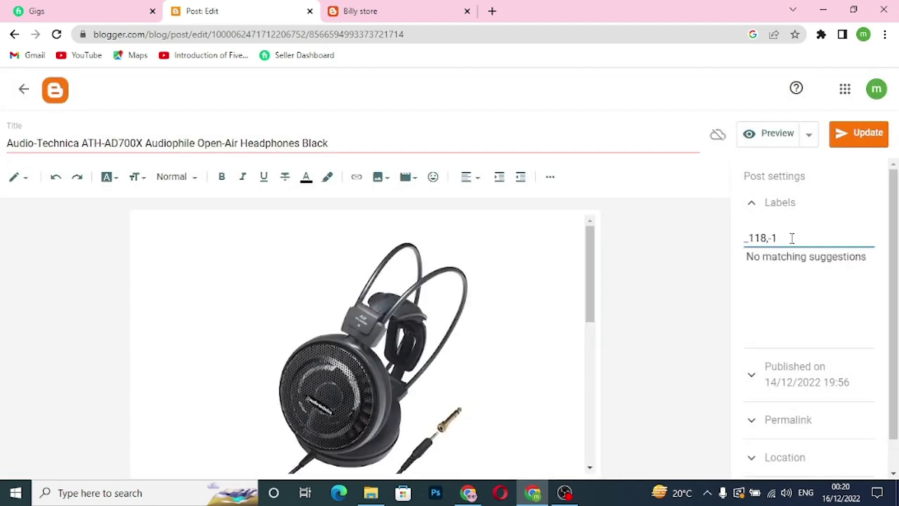
pyautogui.press('BackSpace')
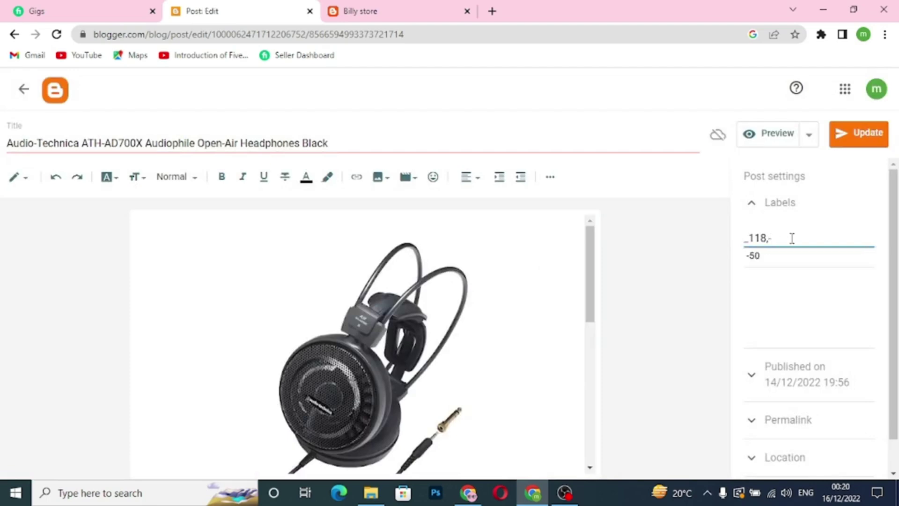
pyautogui.write('150')
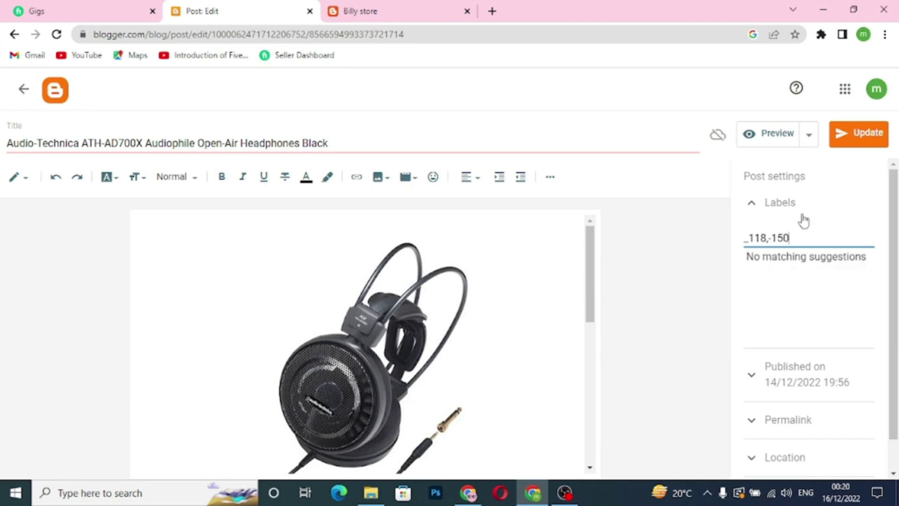
pyautogui.click(851, 144)
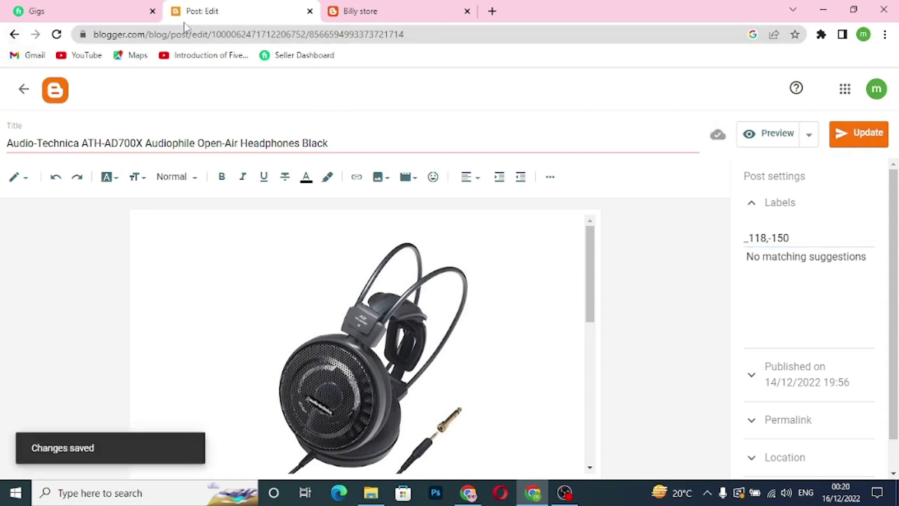
pyautogui.click(25, 90)
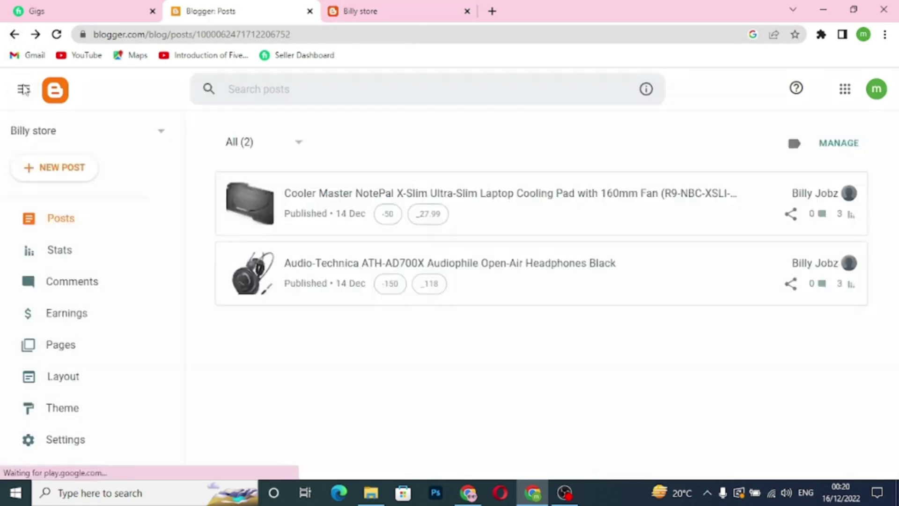
# Step: Reload the live Billy store page and check the sale price tags on the cooling pad and headphones products
pyautogui.click(358, 12)
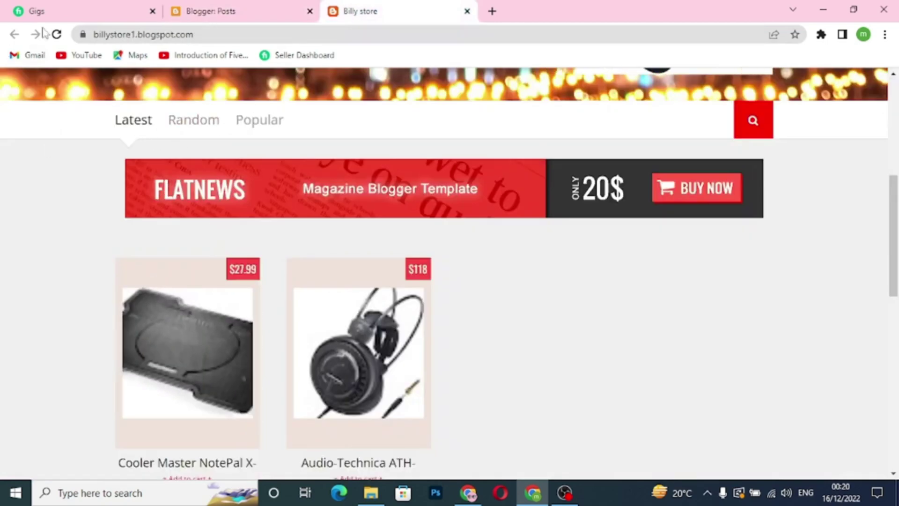
pyautogui.click(57, 36)
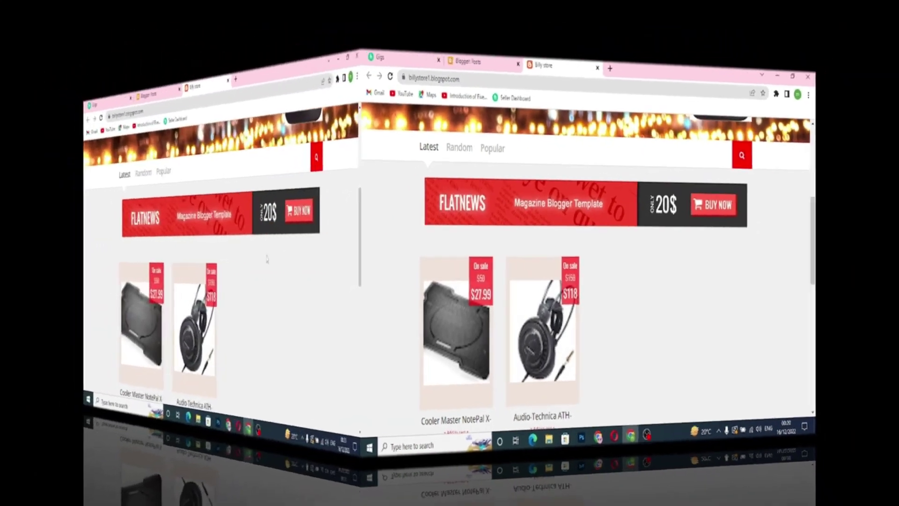
pyautogui.scroll(-10, 588, 282)
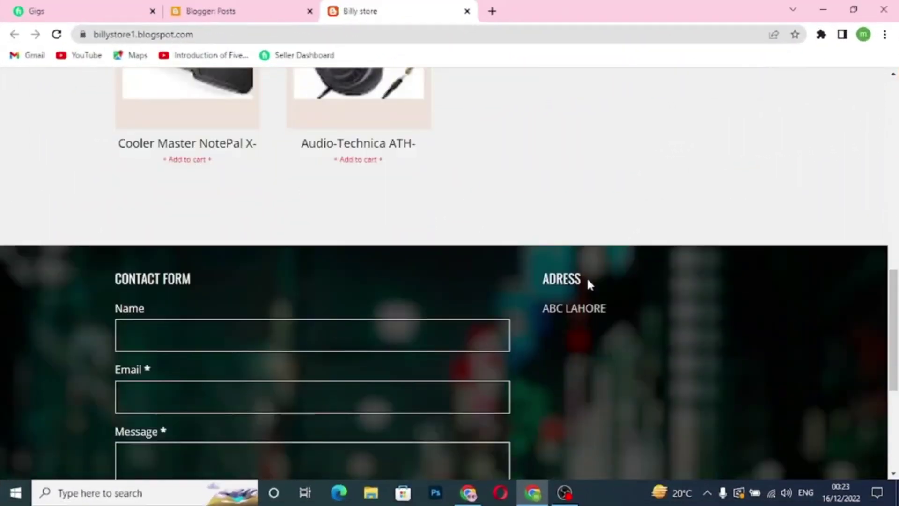
pyautogui.scroll(15, 589, 284)
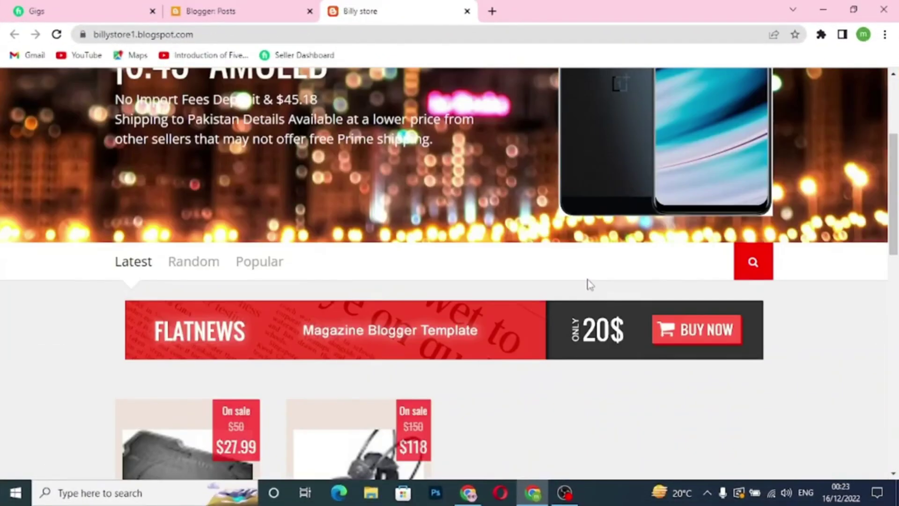
pyautogui.scroll(-6, 589, 285)
pyautogui.scroll(-5, 588, 284)
pyautogui.scroll(4, 588, 285)
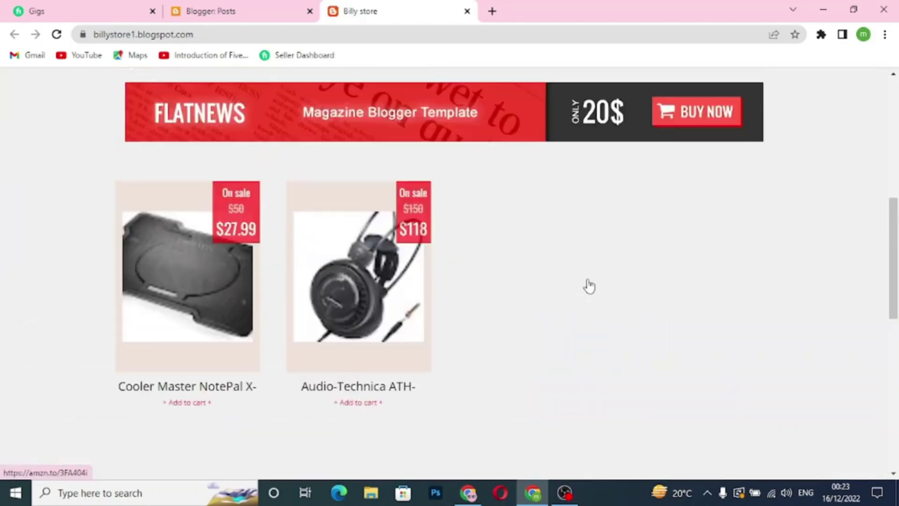
# Step: Open the blog's settings in Blogger and start importing content under Manage blog
pyautogui.click(231, 14)
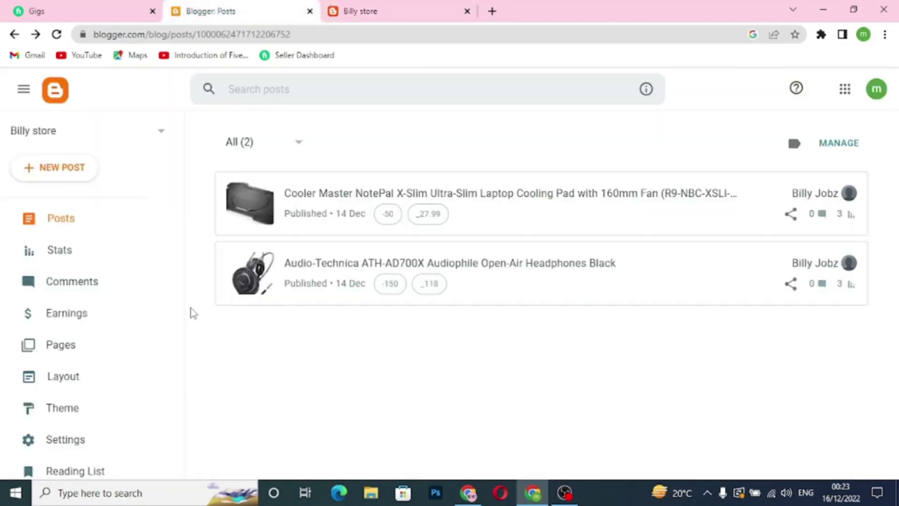
pyautogui.scroll(-3, 181, 328)
pyautogui.click(90, 328)
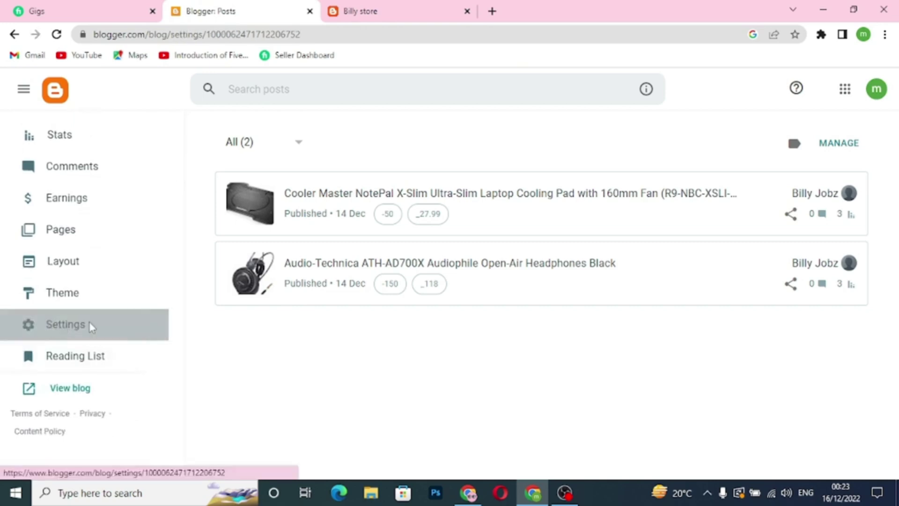
pyautogui.scroll(-4, 502, 328)
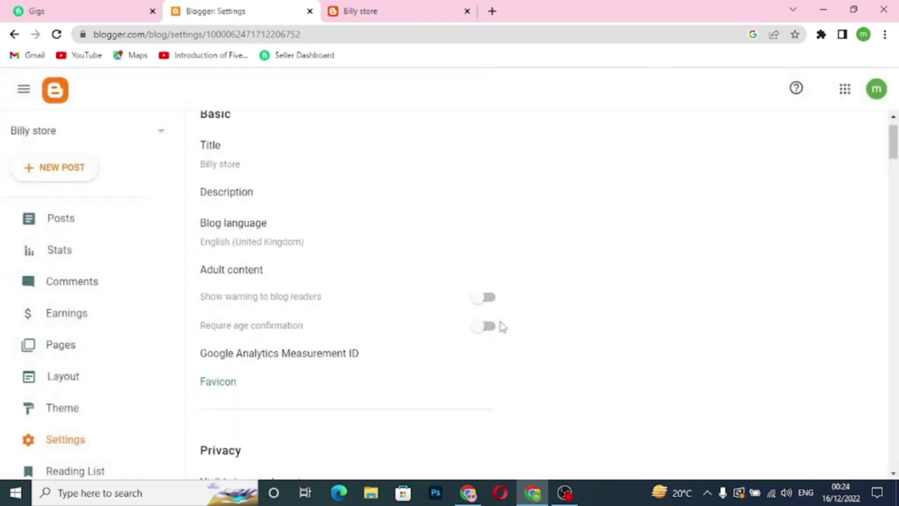
pyautogui.scroll(-15, 502, 326)
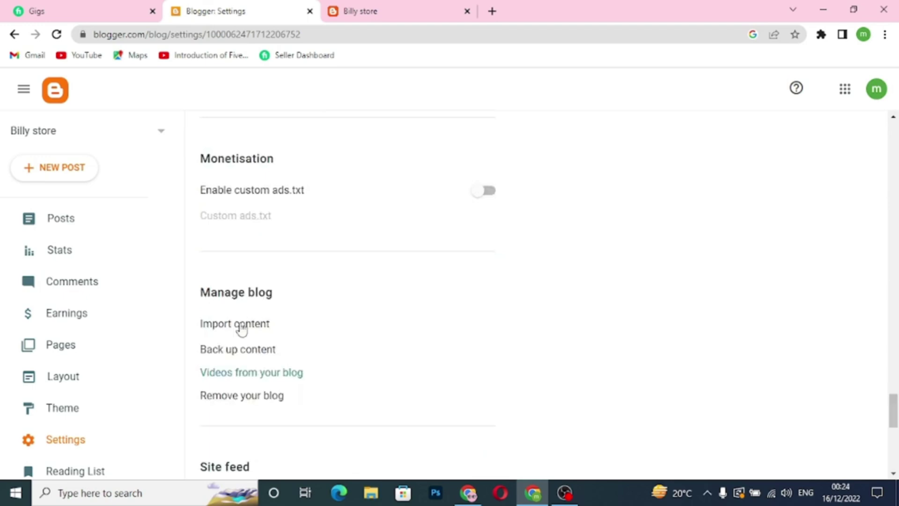
pyautogui.click(242, 327)
pyautogui.click(577, 346)
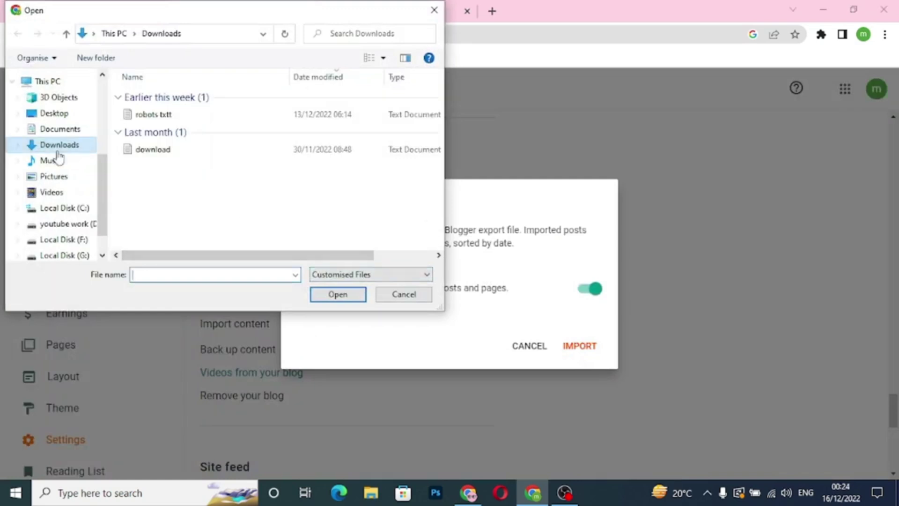
# Step: Choose the export file blog-08-12-2014 from the SpotCommerce-testing-data folder, under New folder (5) on the Desktop, and import it
pyautogui.click(63, 115)
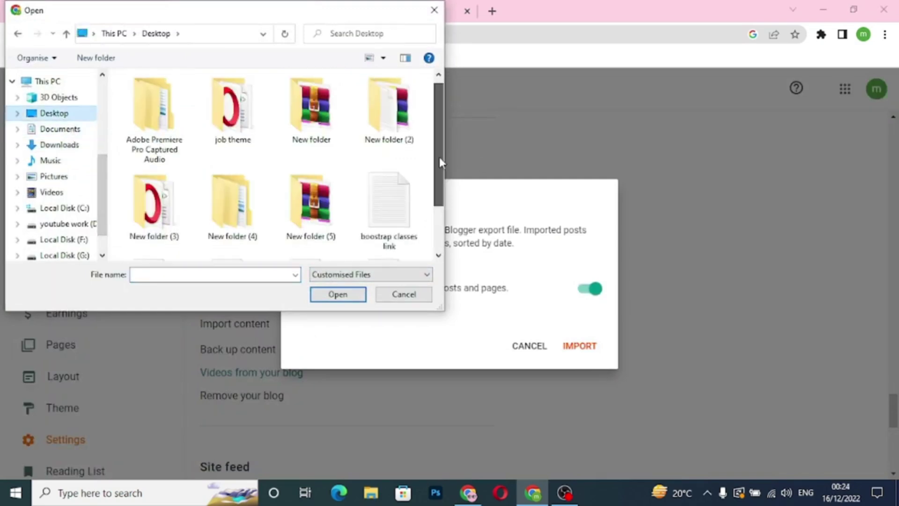
pyautogui.scroll(-1, 439, 156)
pyautogui.doubleClick(335, 162)
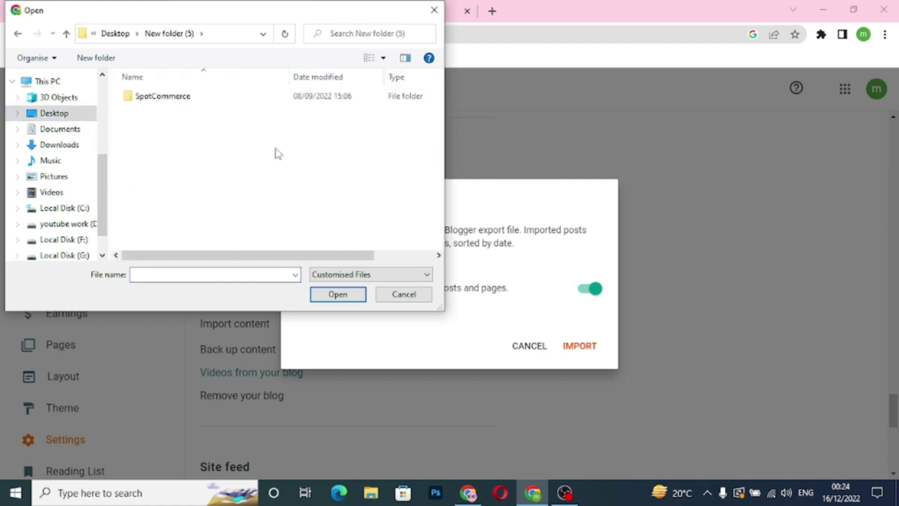
pyautogui.doubleClick(184, 98)
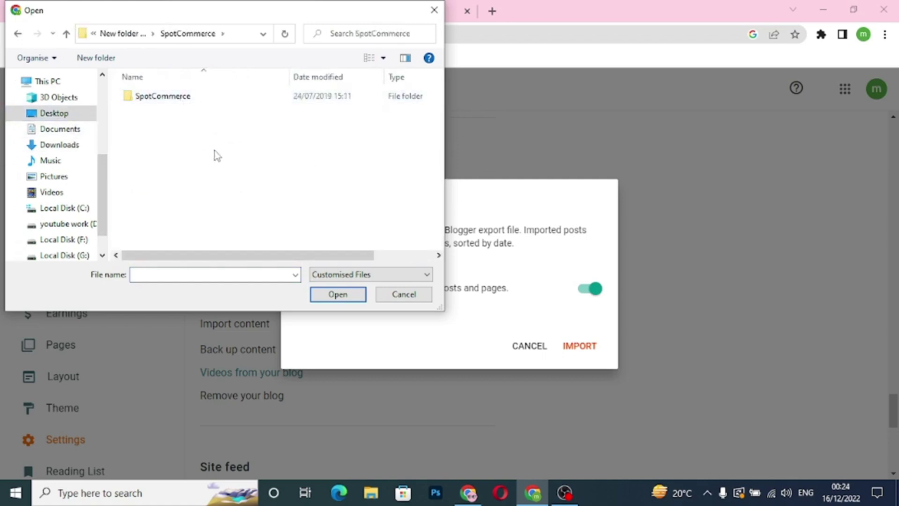
pyautogui.doubleClick(177, 99)
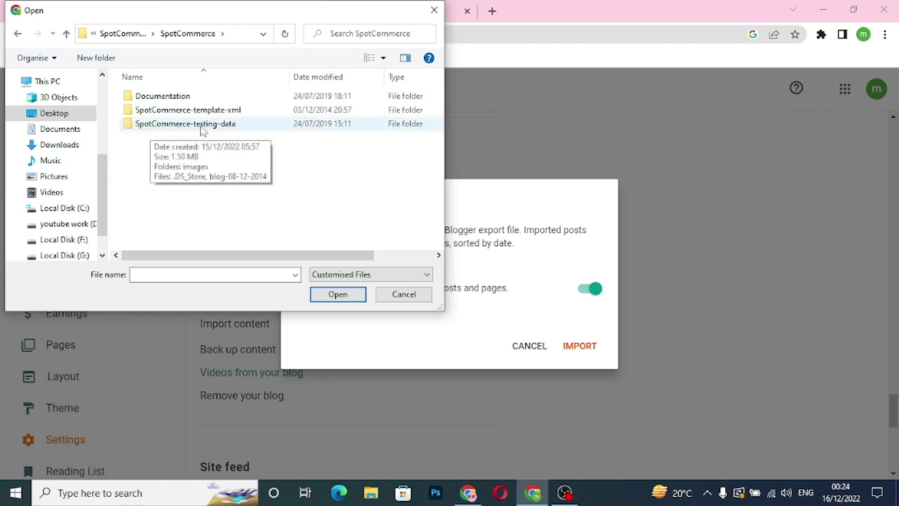
pyautogui.doubleClick(202, 124)
pyautogui.click(173, 112)
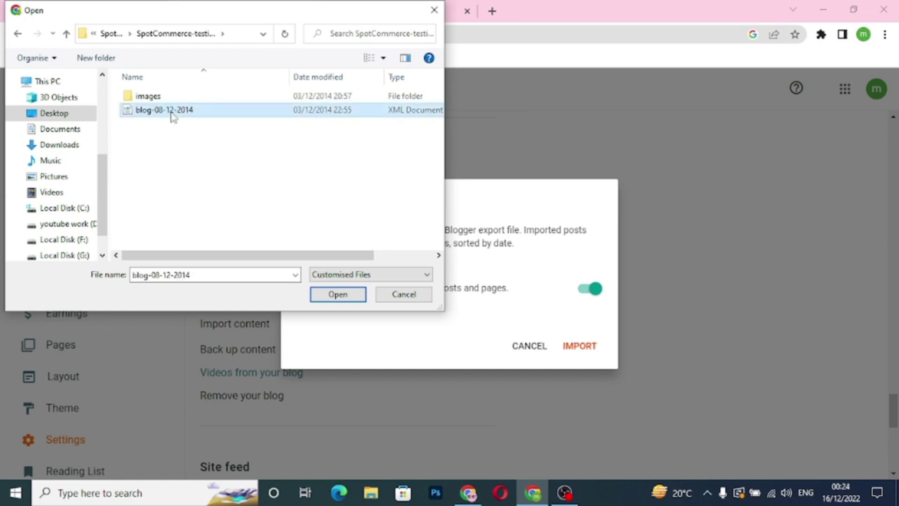
pyautogui.click(314, 294)
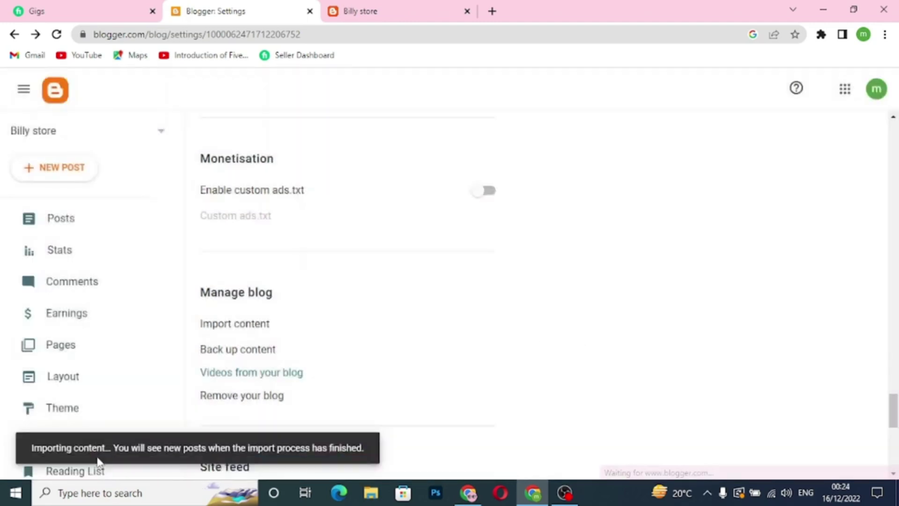
# Step: Reload the live Billy store page and review the product grid and the Collections section for the imported posts
pyautogui.click(357, 10)
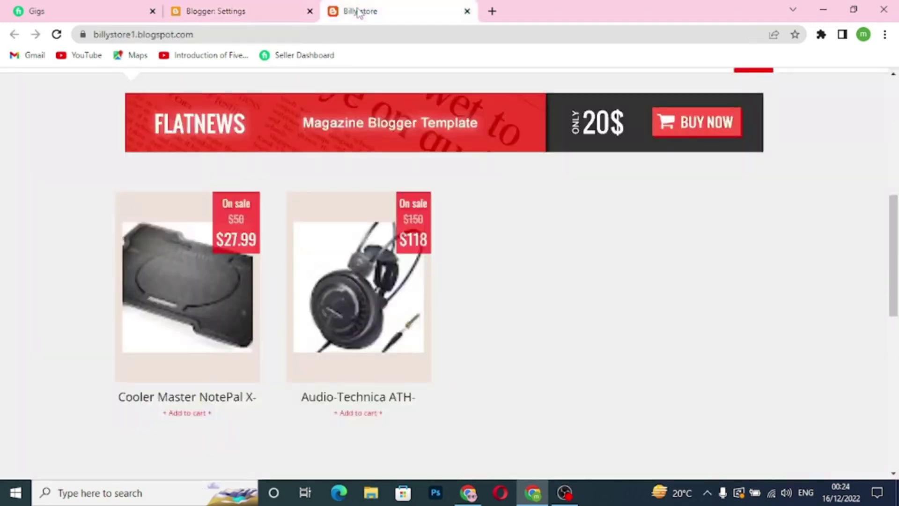
pyautogui.click(56, 34)
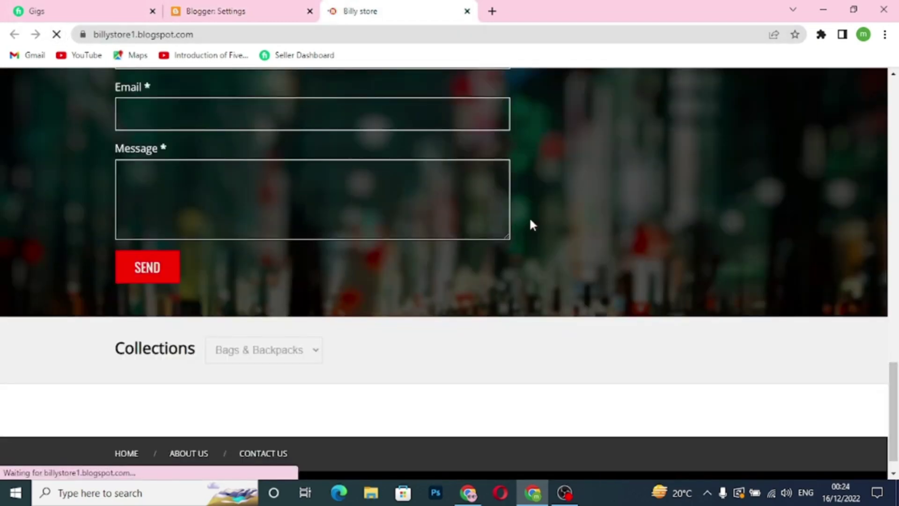
pyautogui.scroll(15, 551, 226)
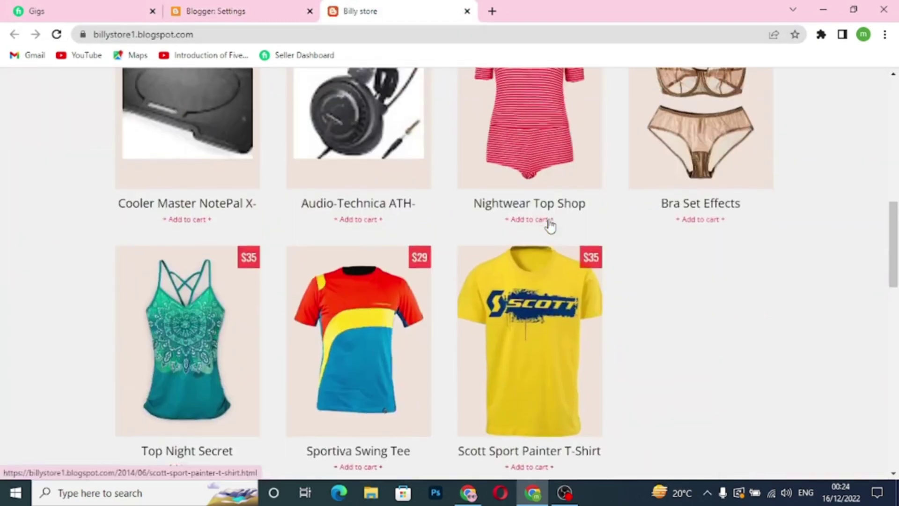
pyautogui.scroll(1, 550, 227)
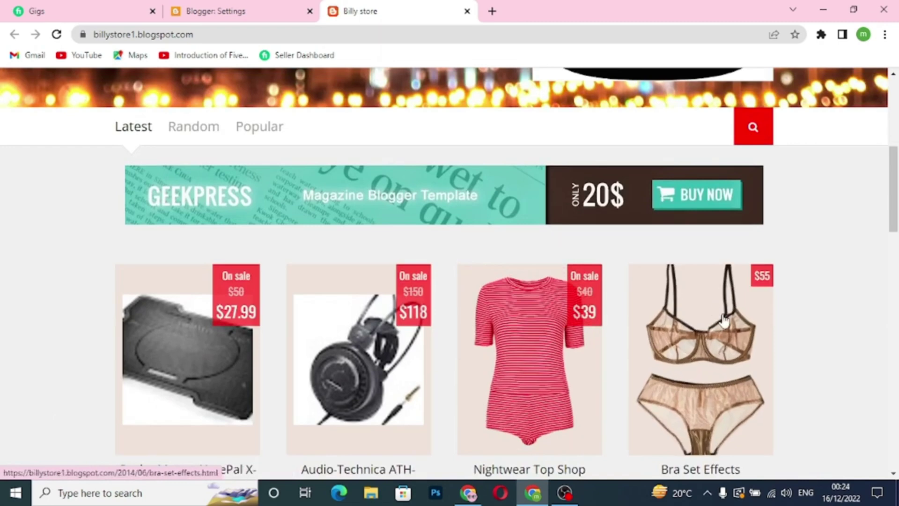
pyautogui.scroll(-1, 724, 320)
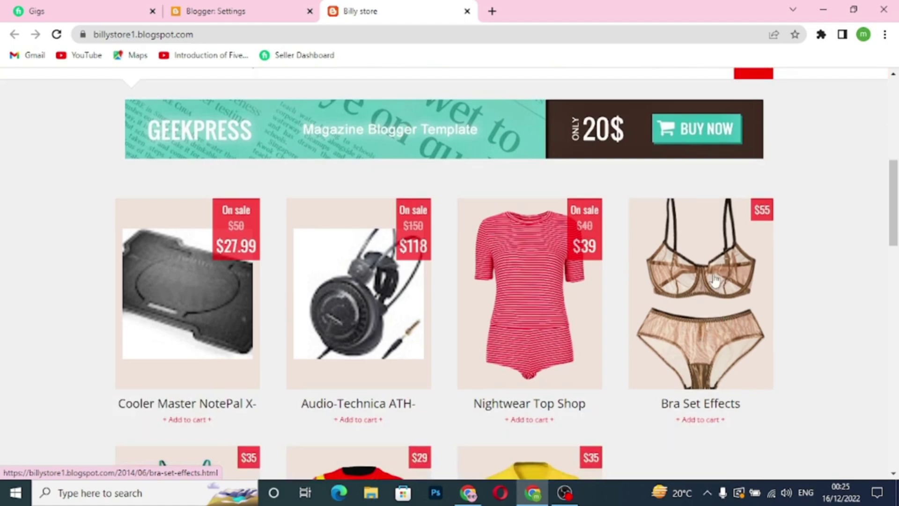
pyautogui.scroll(-5, 726, 302)
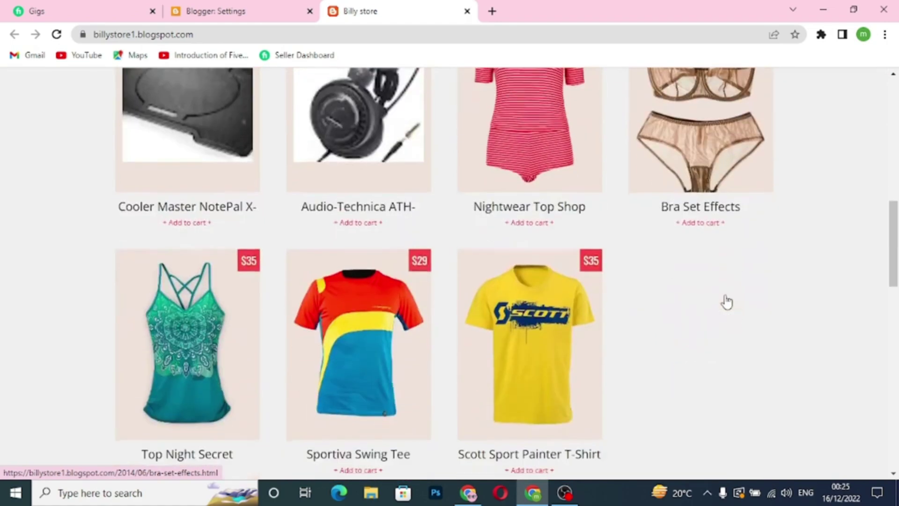
pyautogui.scroll(-8, 648, 315)
pyautogui.scroll(-6, 649, 313)
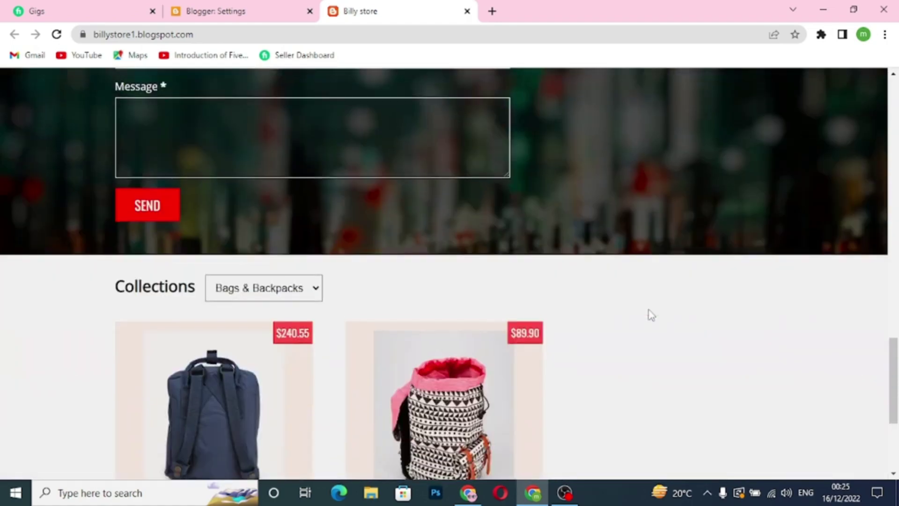
pyautogui.scroll(1, 289, 180)
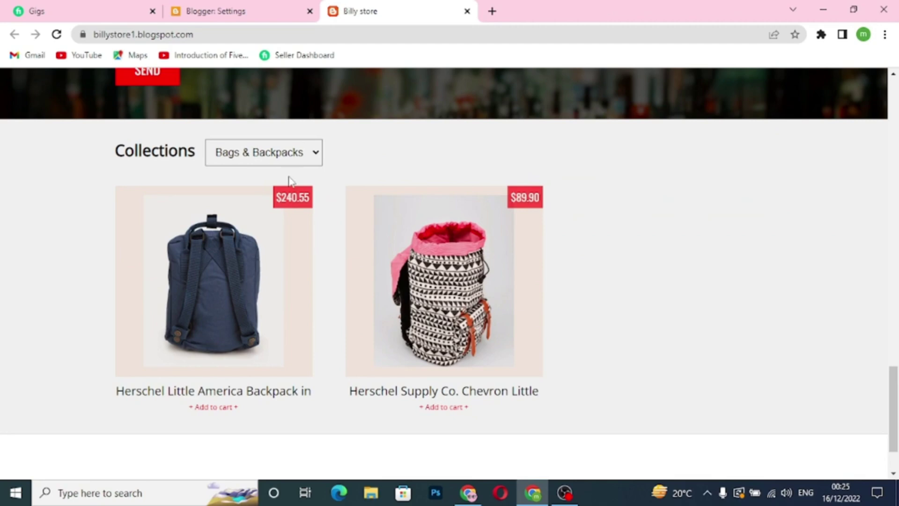
# Step: View the Dresses, Bags & Backpacks and Men's Clothing categories in the store's Collections section
pyautogui.click(267, 155)
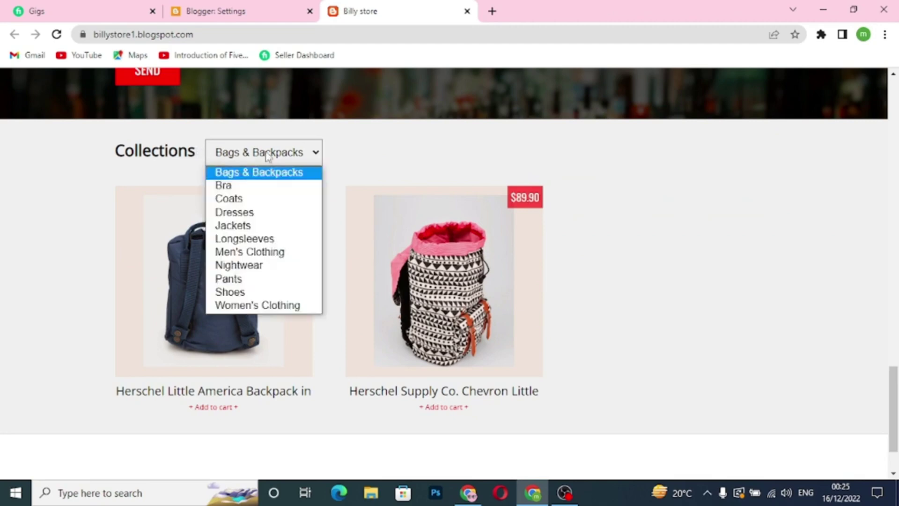
pyautogui.click(250, 212)
pyautogui.scroll(-1, 304, 229)
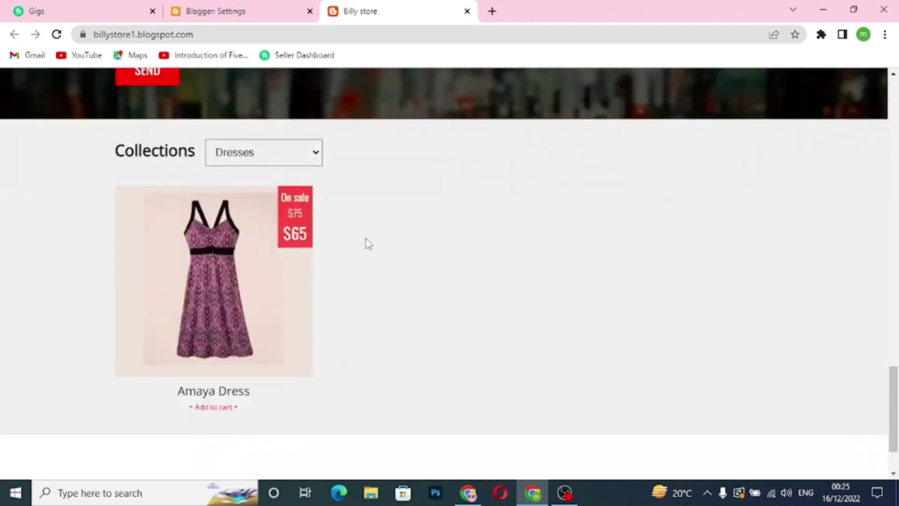
pyautogui.click(272, 160)
pyautogui.click(267, 173)
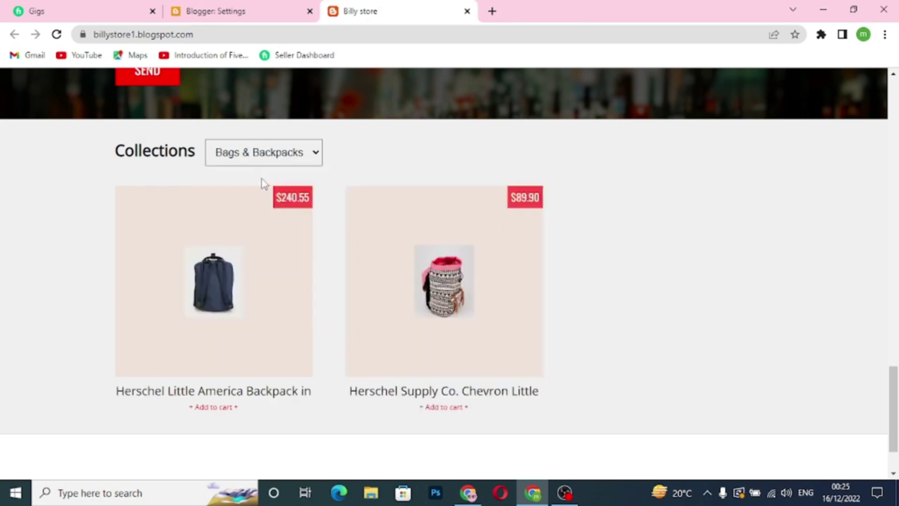
pyautogui.click(280, 158)
pyautogui.click(261, 250)
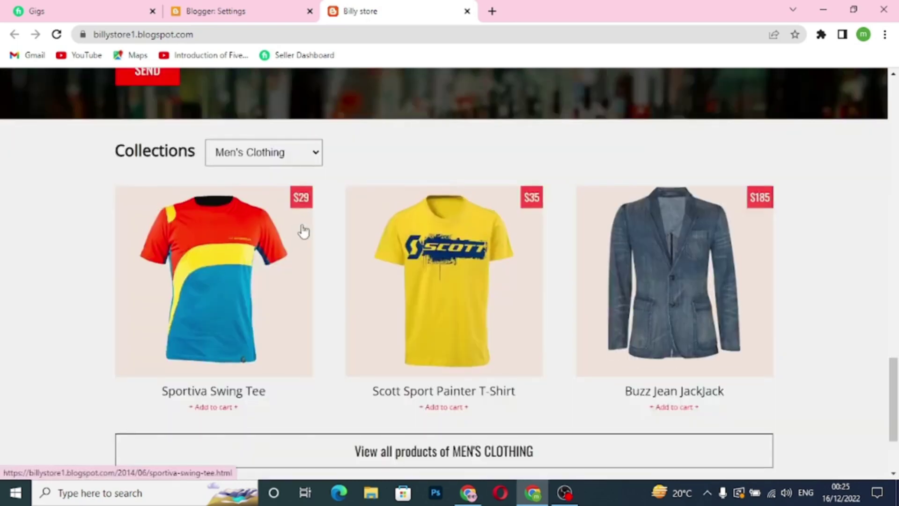
# Step: View the Pants, Shoes and Women's Clothing collections, and look over the rest of the store page
pyautogui.click(269, 168)
pyautogui.click(265, 279)
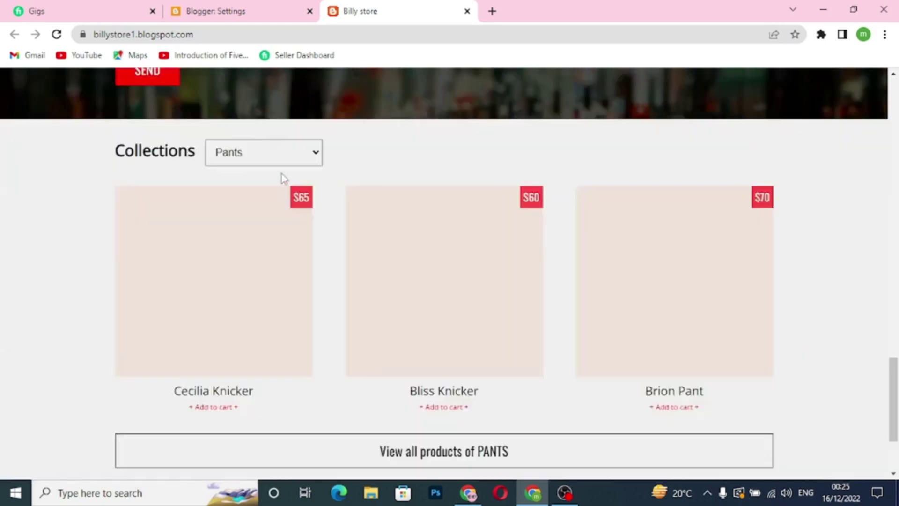
pyautogui.click(275, 163)
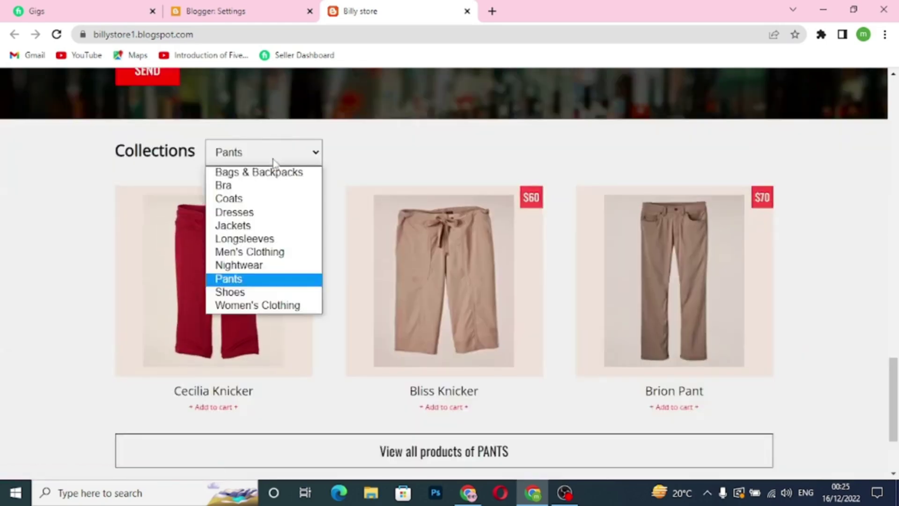
pyautogui.click(261, 294)
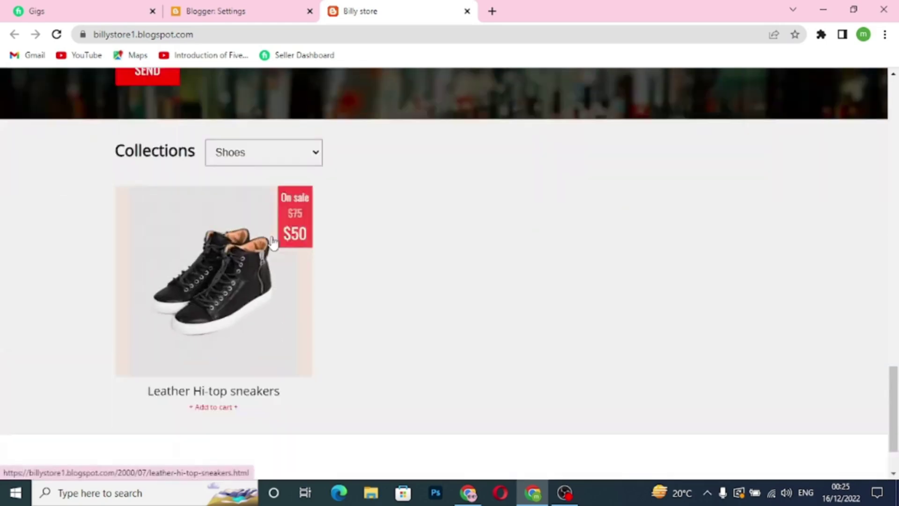
pyautogui.click(278, 161)
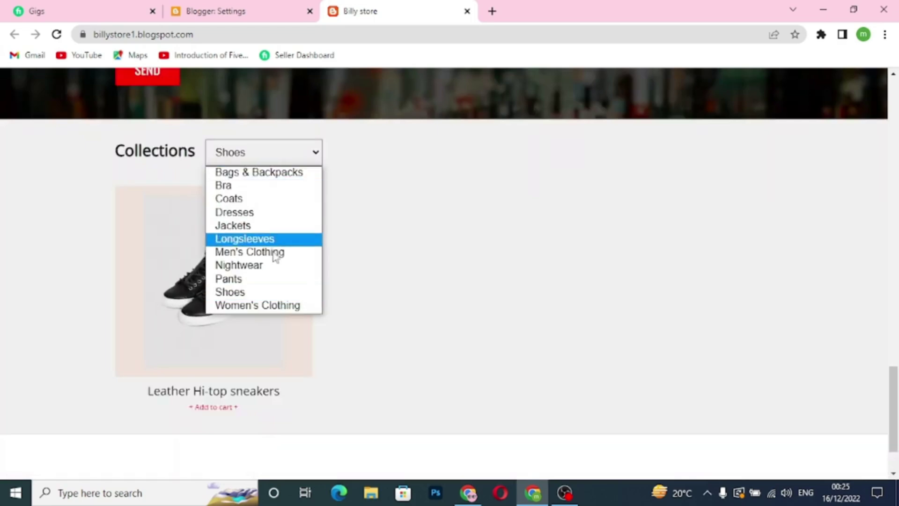
pyautogui.click(271, 305)
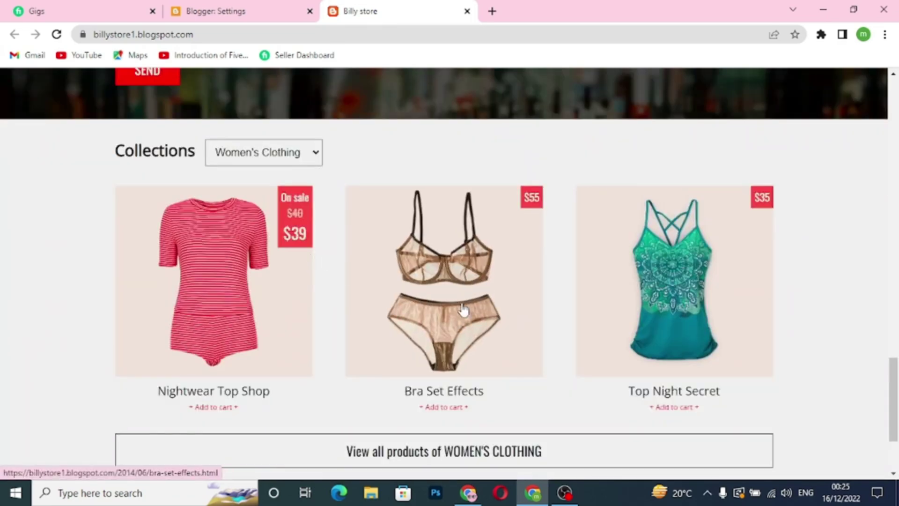
pyautogui.scroll(-3, 462, 308)
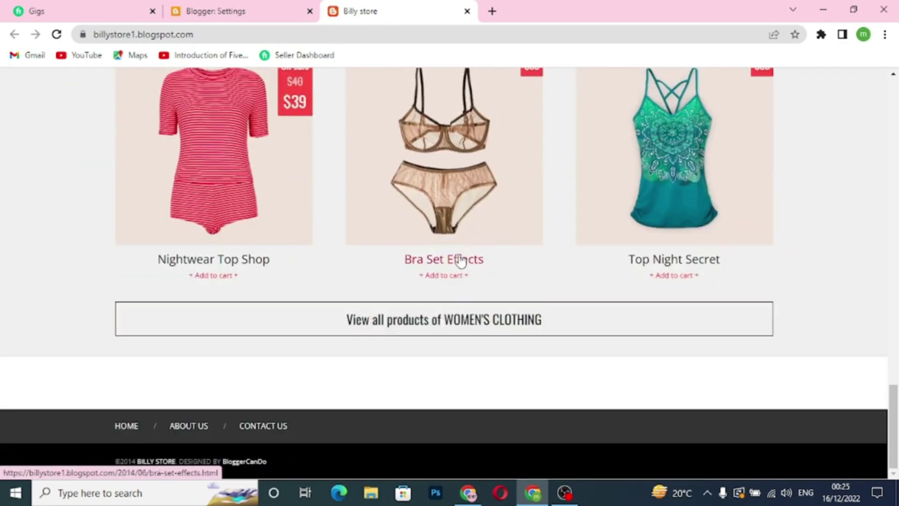
pyautogui.scroll(15, 461, 261)
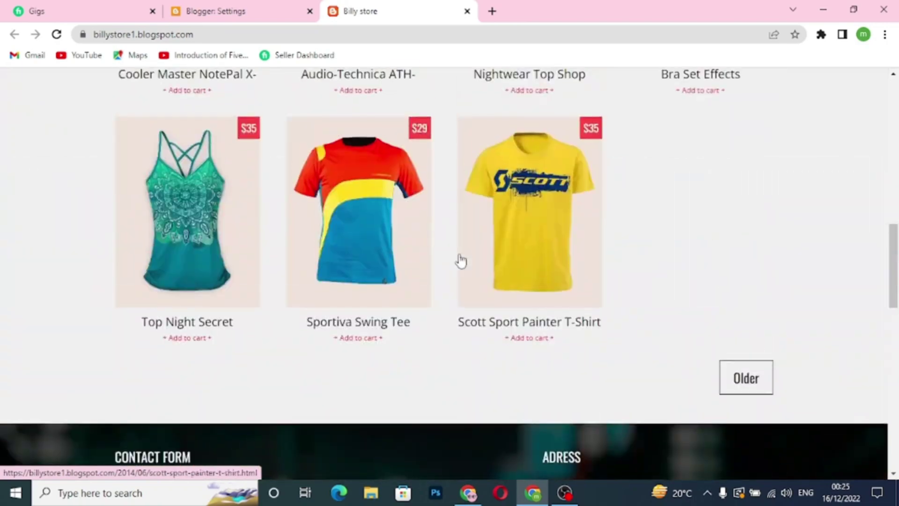
# Step: Examine the number of products in the store's grid, along with the Older link and contact section below
pyautogui.scroll(4, 461, 260)
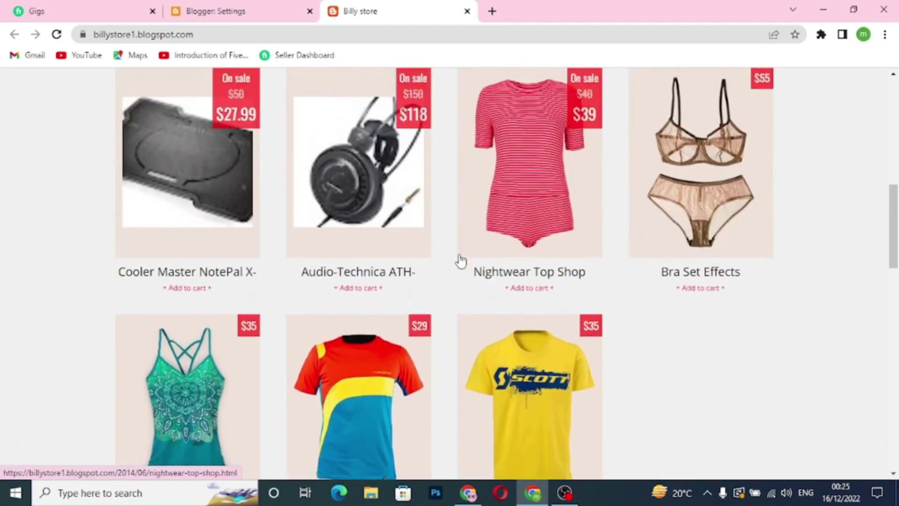
pyautogui.scroll(-4, 461, 261)
pyautogui.scroll(-7, 460, 257)
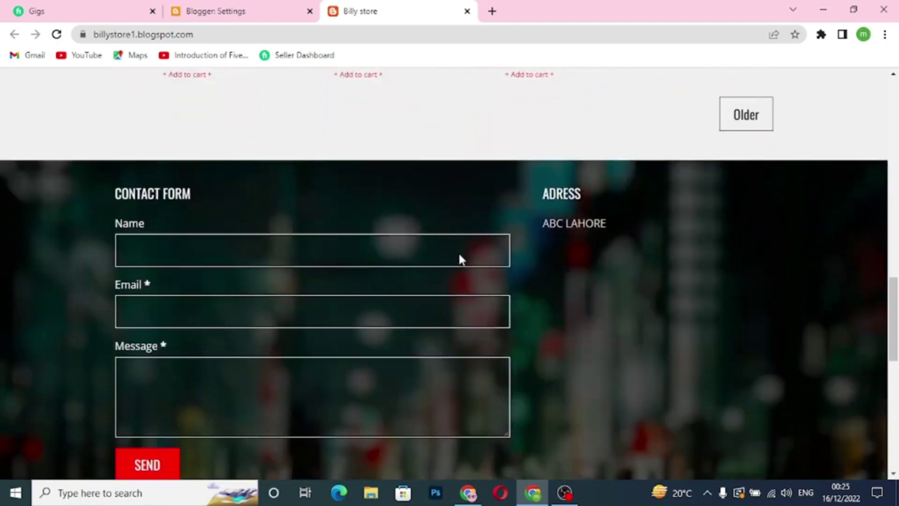
pyautogui.scroll(-8, 460, 255)
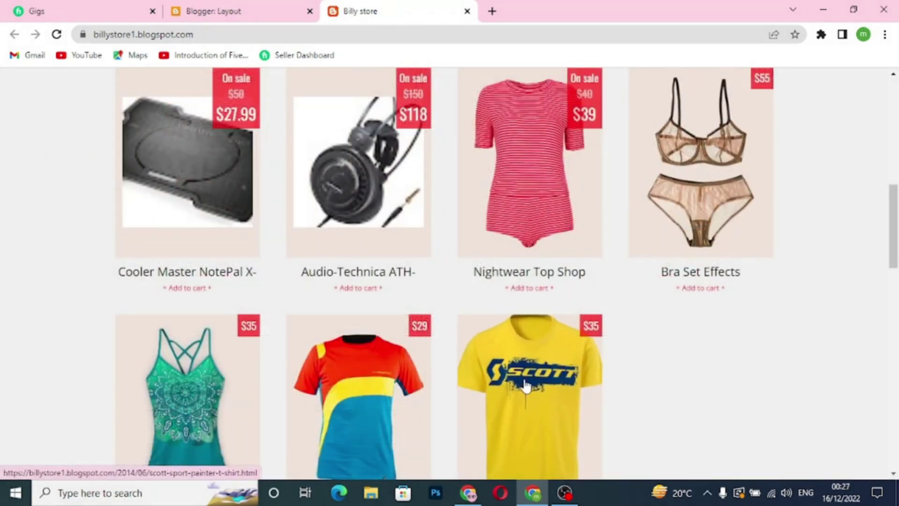
pyautogui.scroll(-3, 526, 381)
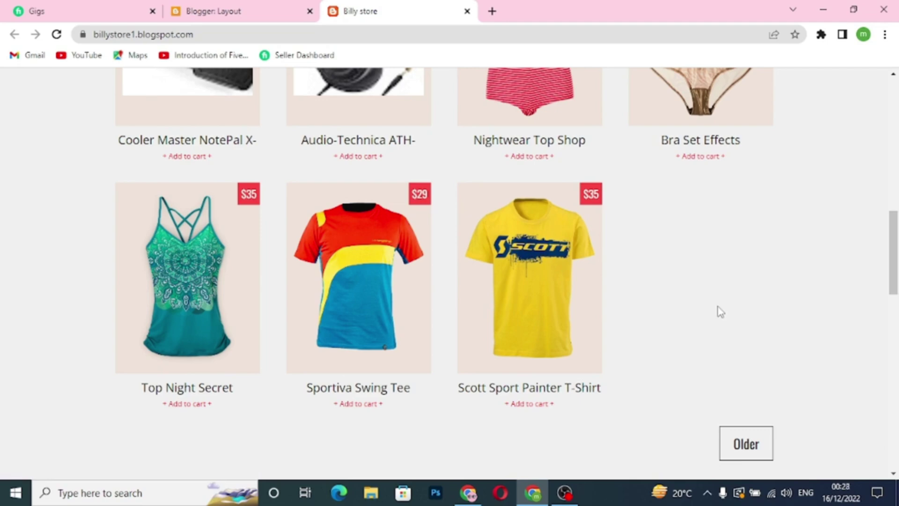
pyautogui.scroll(-3, 696, 305)
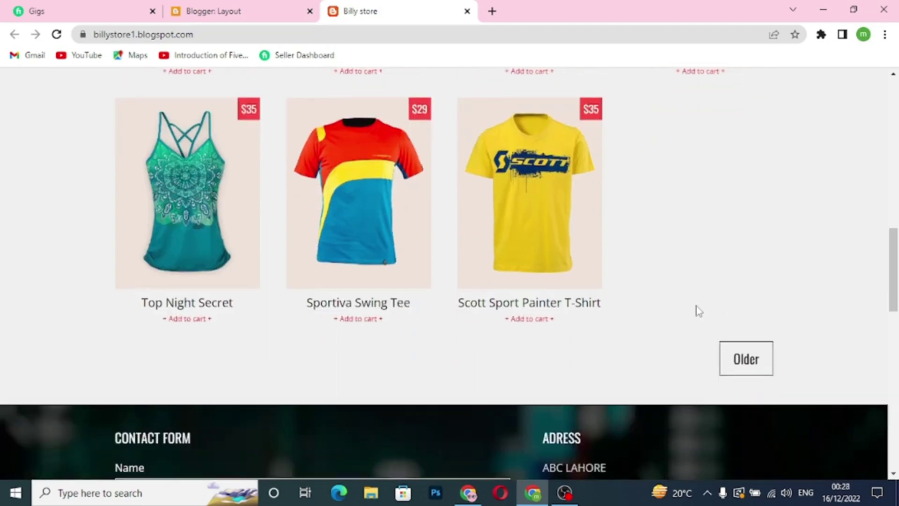
pyautogui.scroll(3, 696, 305)
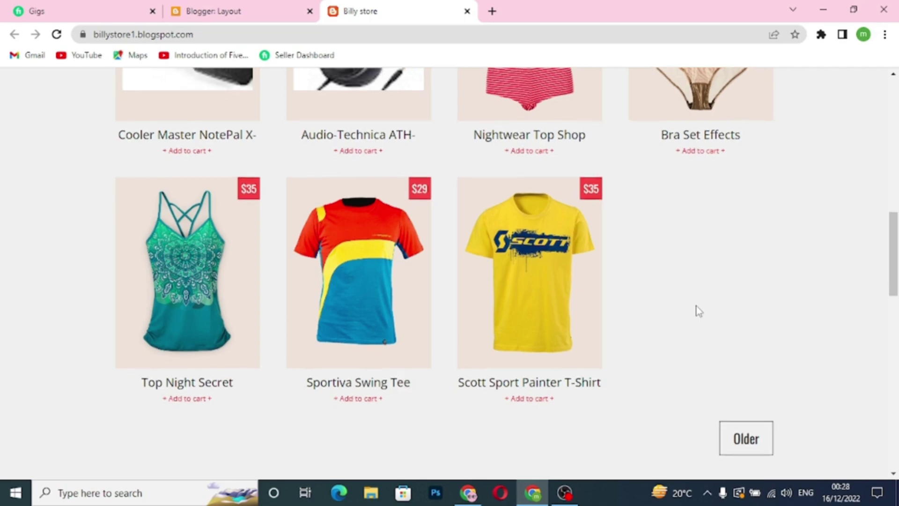
pyautogui.scroll(-5, 696, 306)
pyautogui.scroll(4, 696, 306)
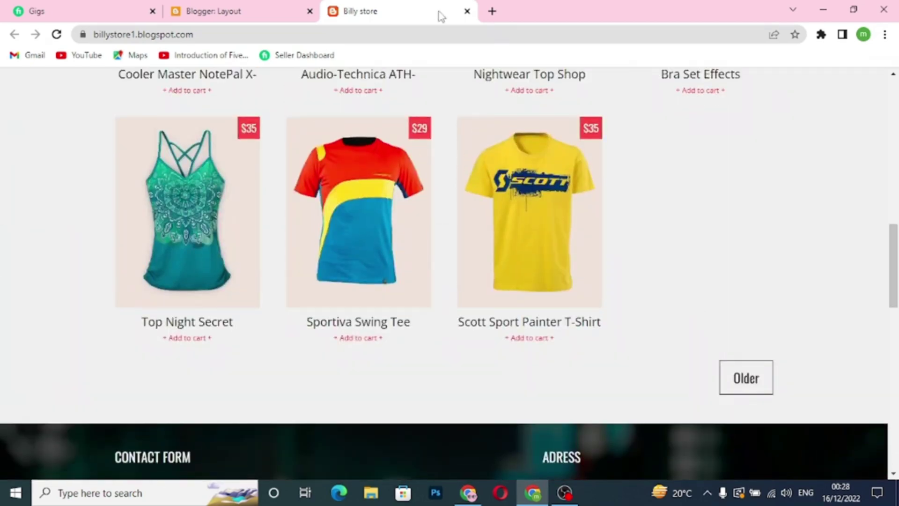
# Step: Switch to the blog's Layout page and open the Blog Posts gadget in the blog section for editing
pyautogui.click(270, 15)
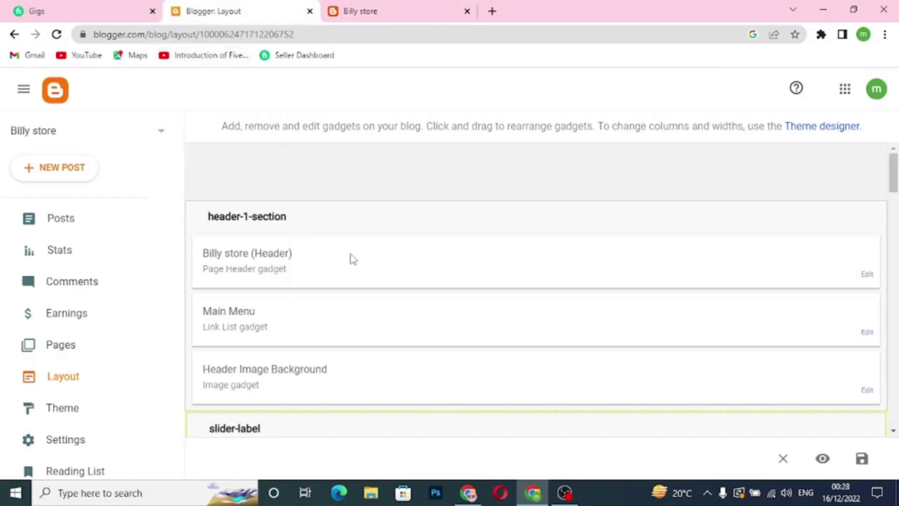
pyautogui.click(49, 380)
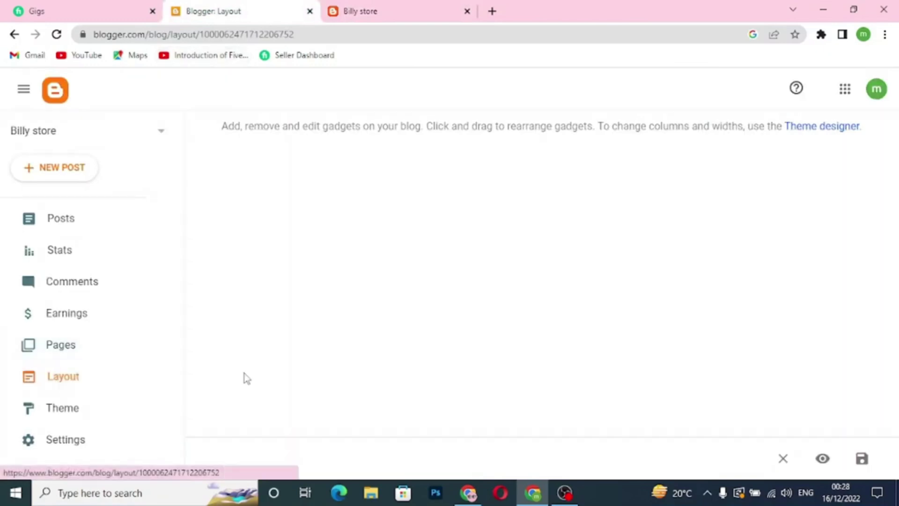
pyautogui.scroll(-5, 345, 283)
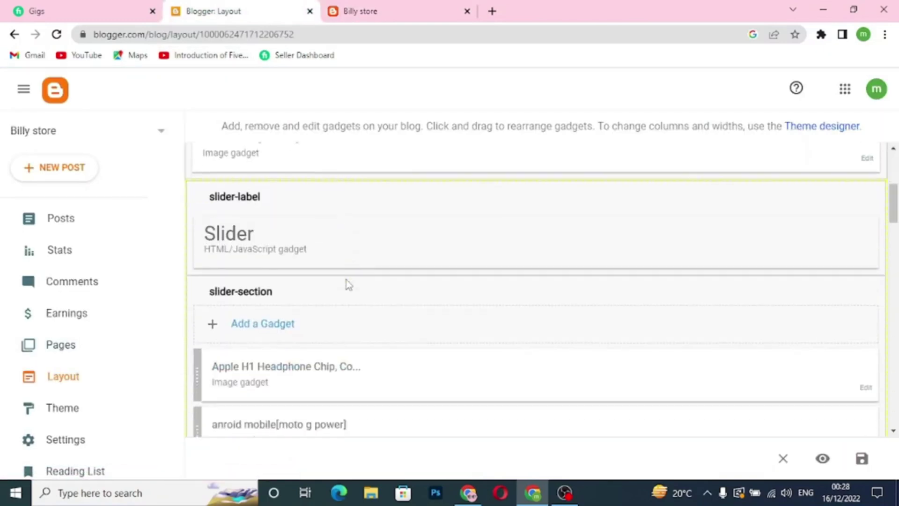
pyautogui.scroll(-10, 347, 283)
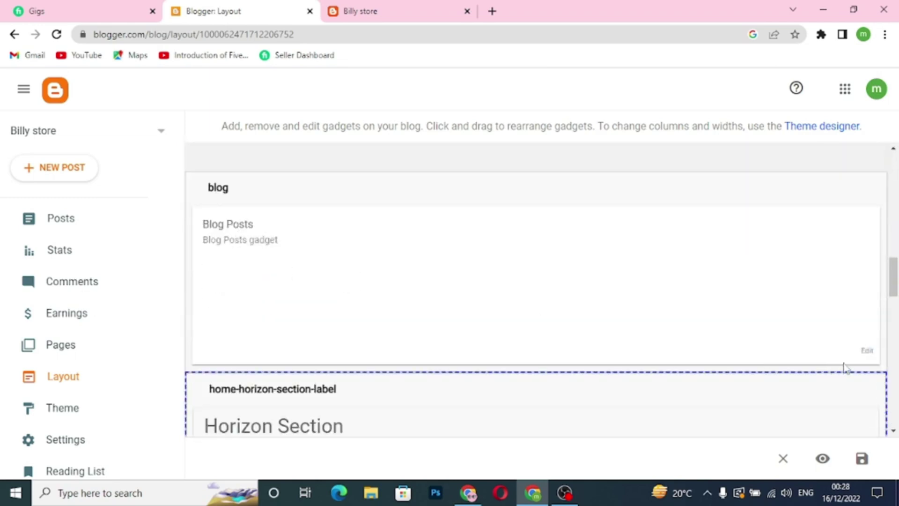
pyautogui.click(867, 356)
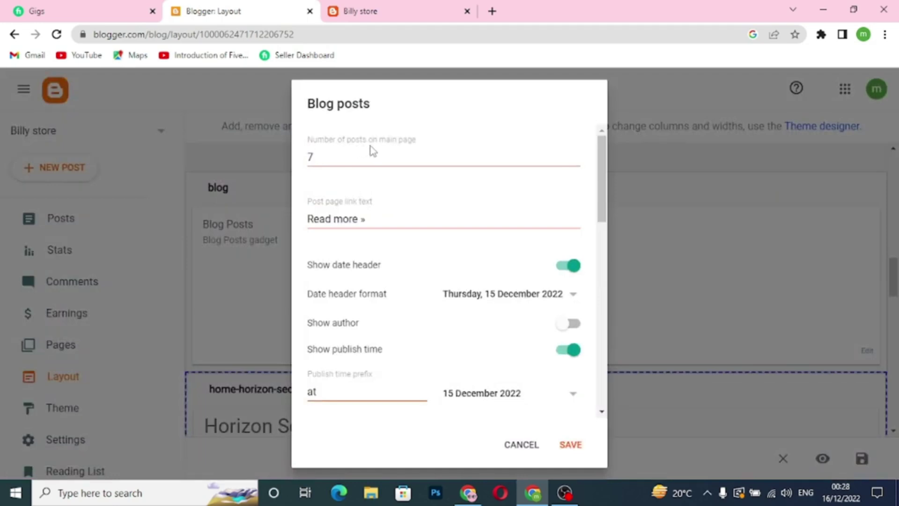
# Step: Set the number of posts on the main page to 8, look through the remaining post options, and save the gadget
pyautogui.click(575, 161)
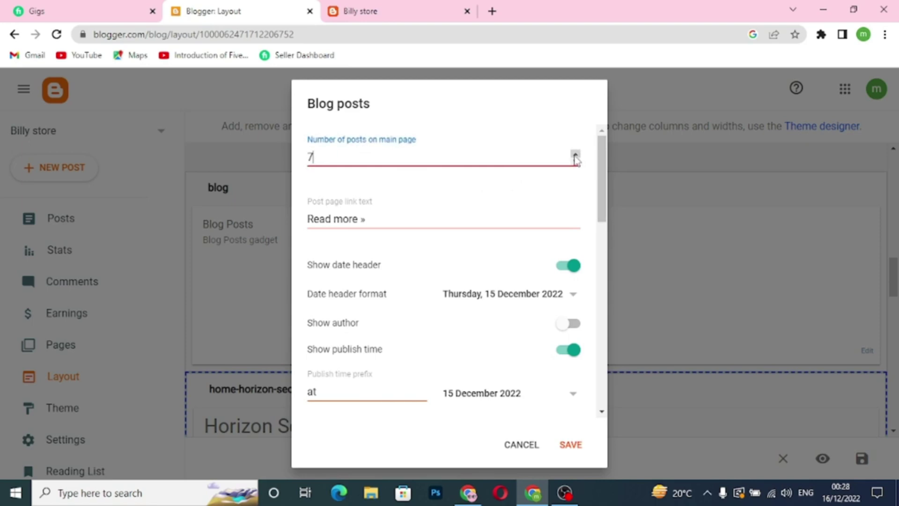
pyautogui.click(576, 156)
pyautogui.scroll(-3, 515, 415)
pyautogui.scroll(-6, 511, 402)
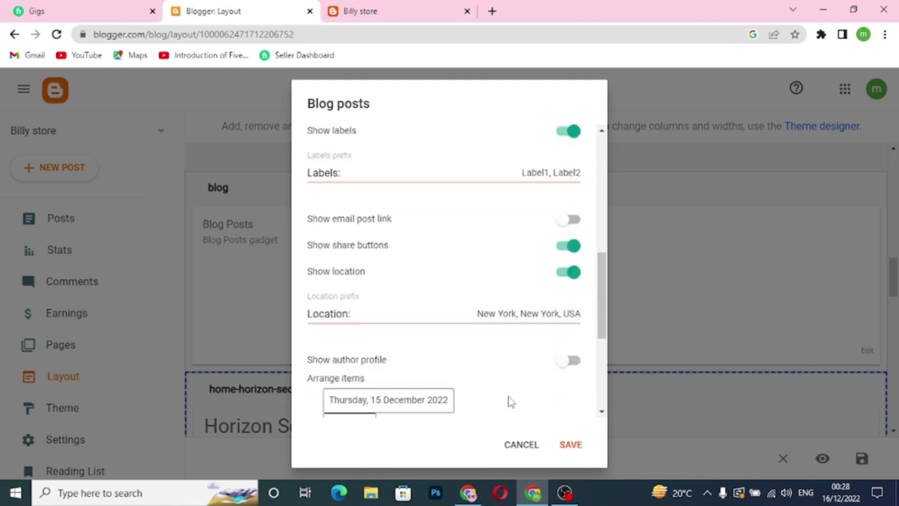
pyautogui.scroll(-3, 511, 402)
pyautogui.scroll(6, 511, 402)
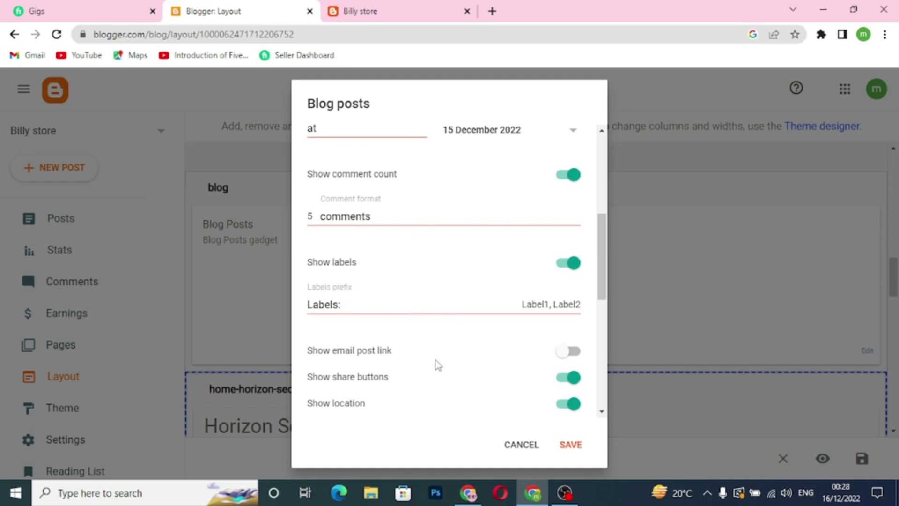
pyautogui.scroll(-4, 438, 364)
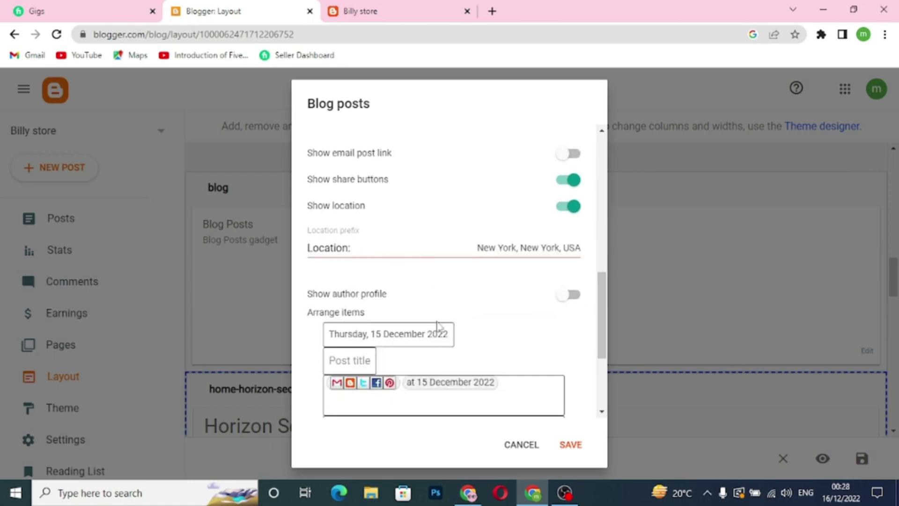
pyautogui.scroll(-3, 437, 324)
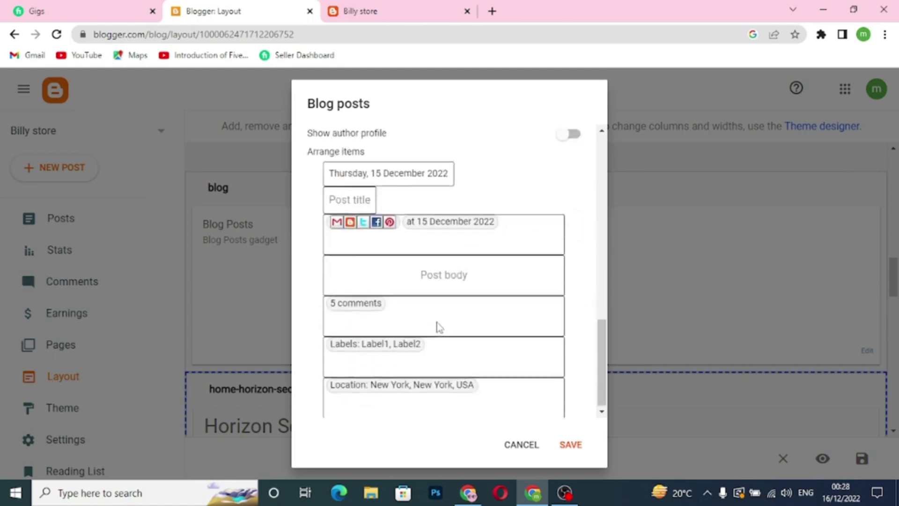
pyautogui.click(571, 445)
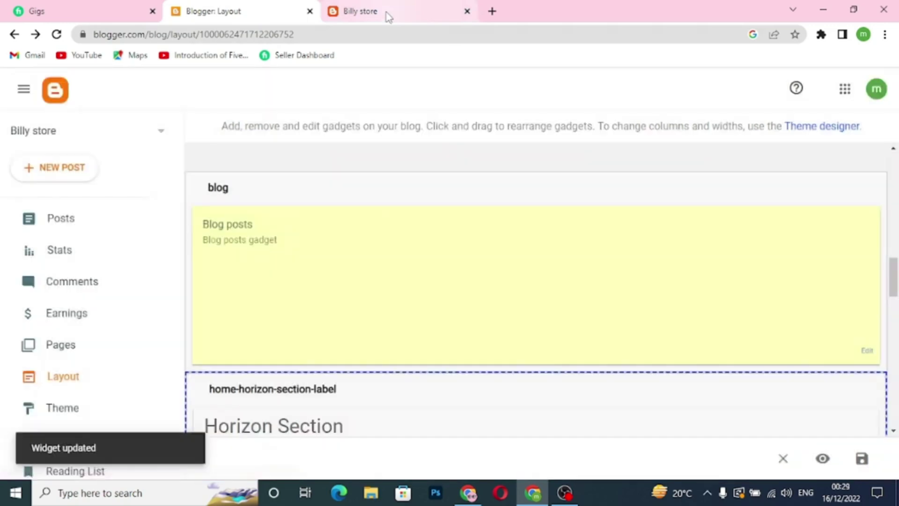
# Step: Reload the live Billy store page and check the rows and price labels of the product grid
pyautogui.click(387, 14)
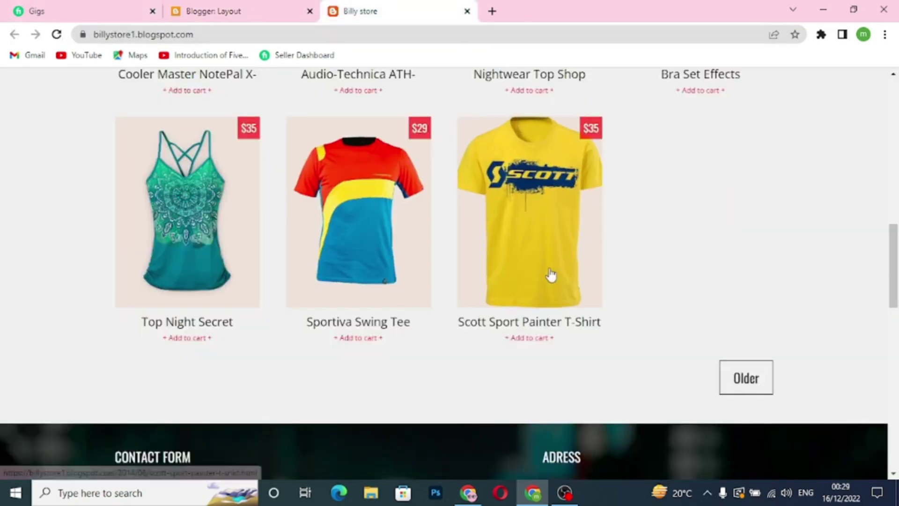
pyautogui.click(62, 36)
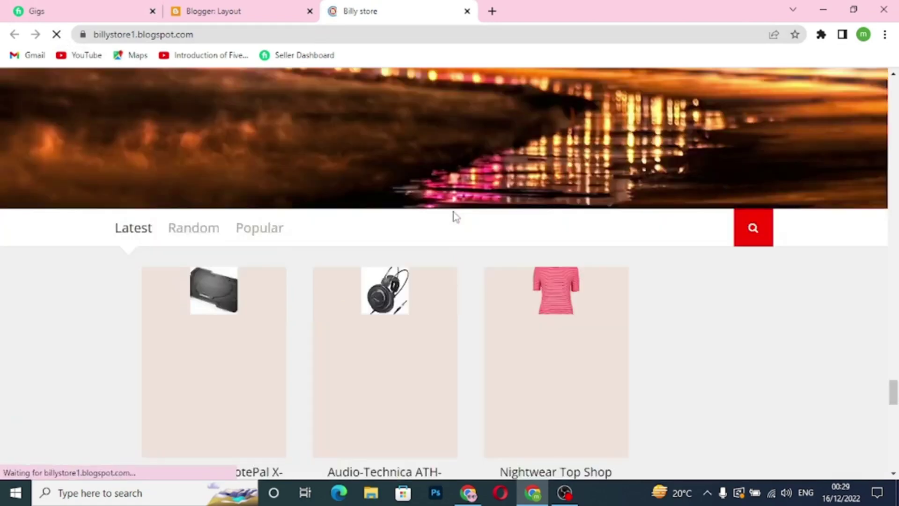
pyautogui.scroll(15, 599, 276)
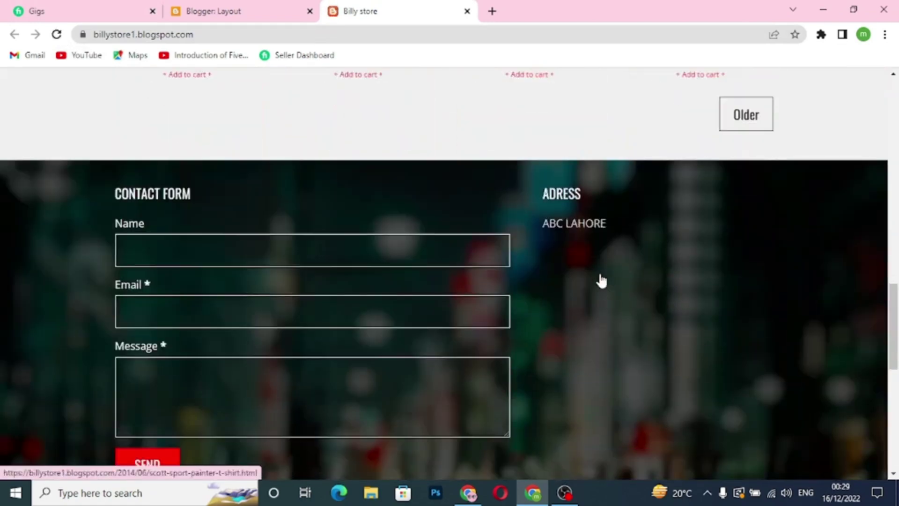
pyautogui.scroll(-3, 523, 276)
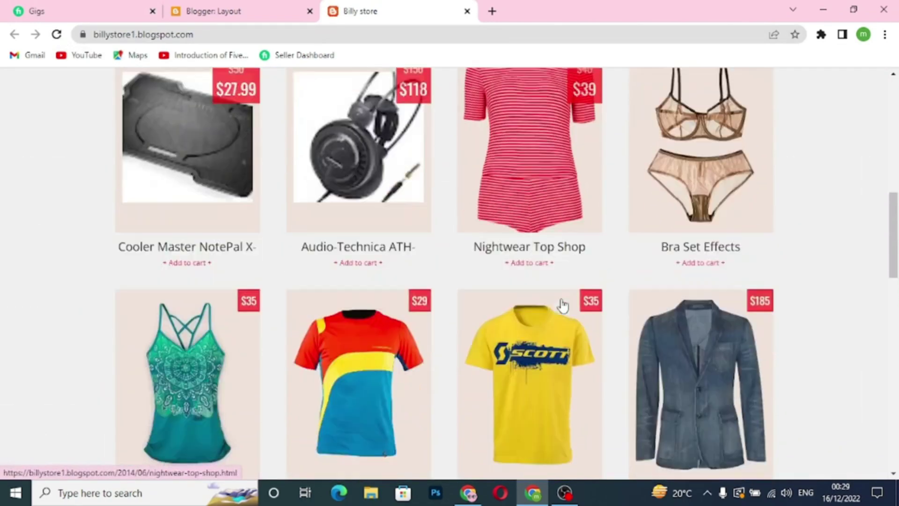
pyautogui.scroll(-3, 662, 374)
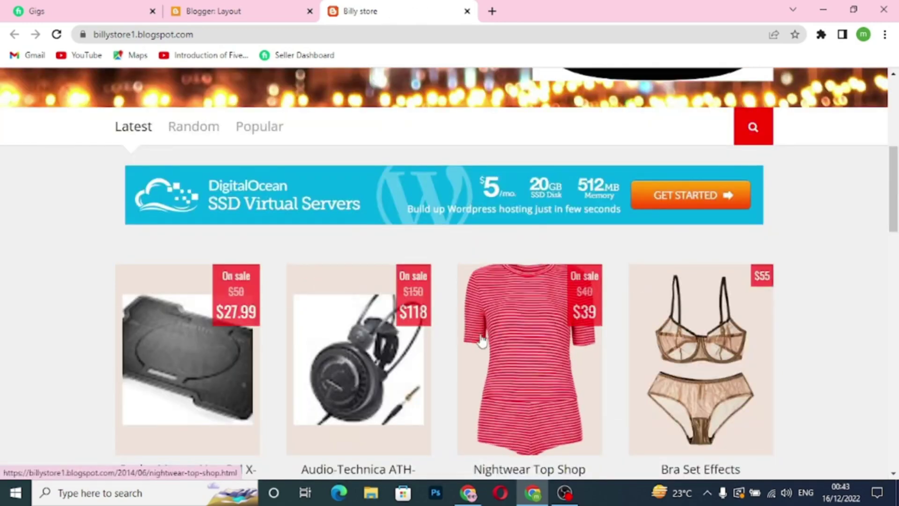
pyautogui.scroll(-3, 468, 341)
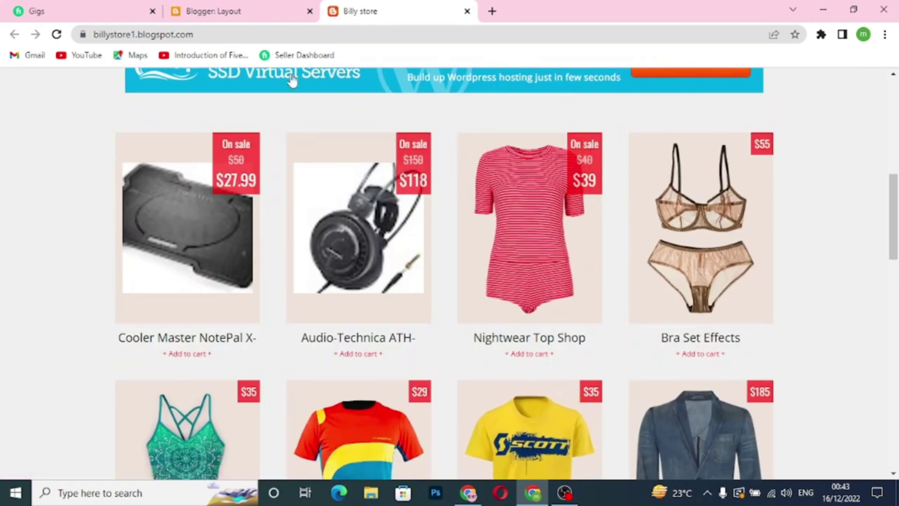
# Step: Open the Variables link list in the layout's blog-settings section and add a new item named CURRENCY CODE
pyautogui.click(197, 12)
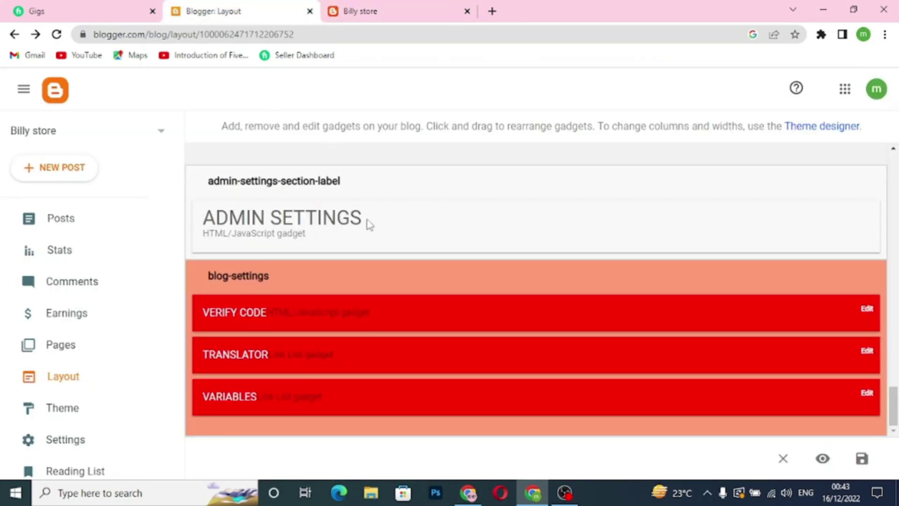
pyautogui.click(865, 395)
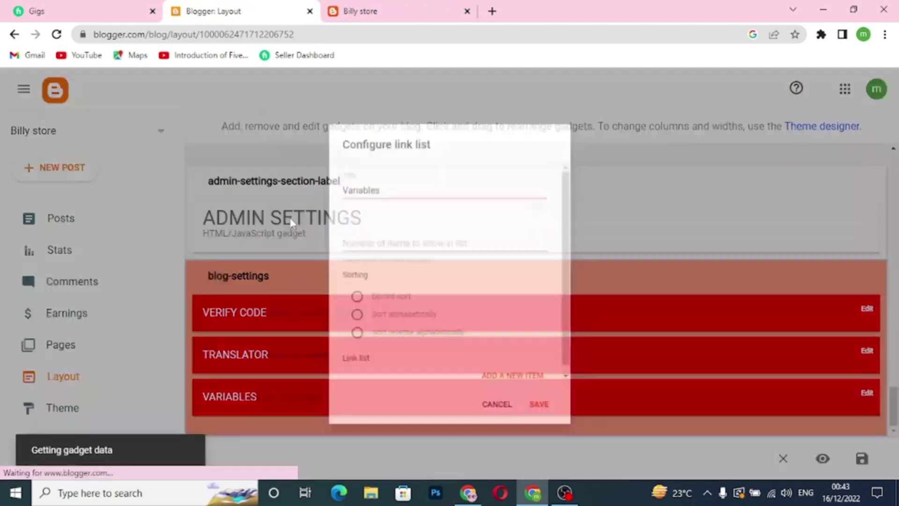
pyautogui.scroll(-1, 582, 300)
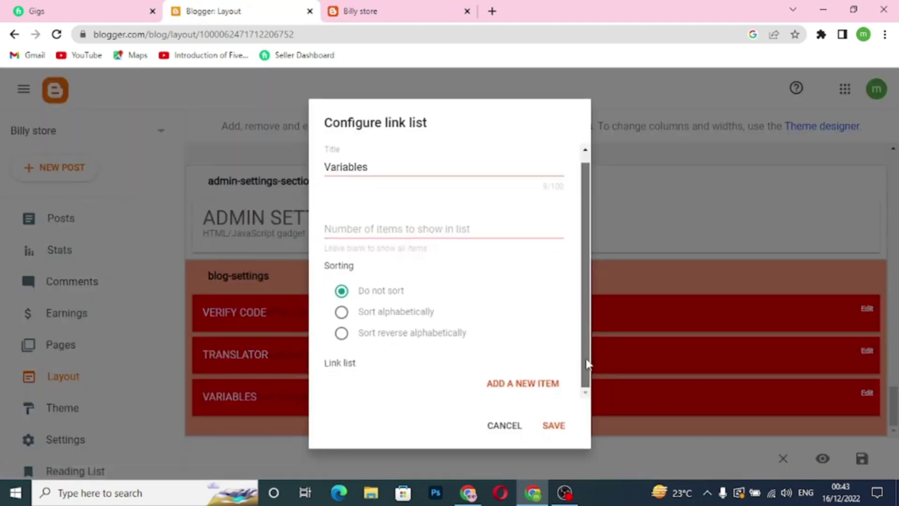
pyautogui.click(521, 384)
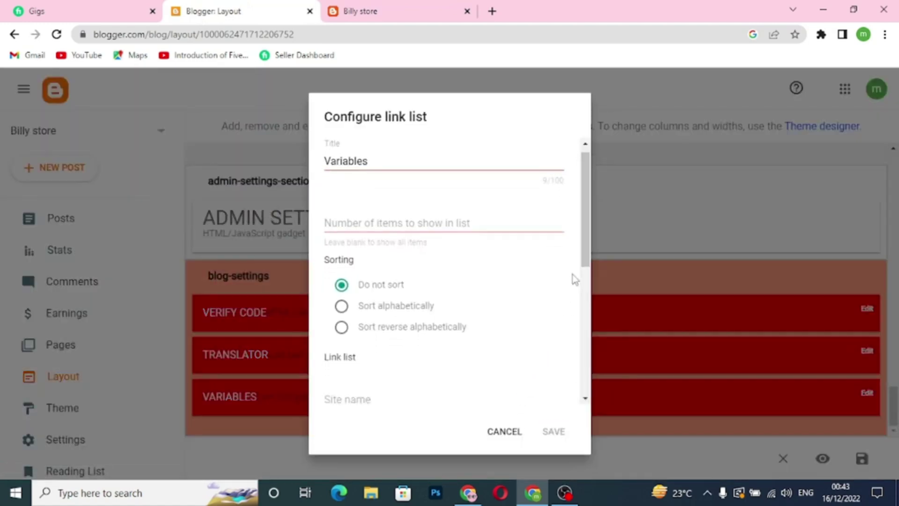
pyautogui.scroll(-3, 584, 304)
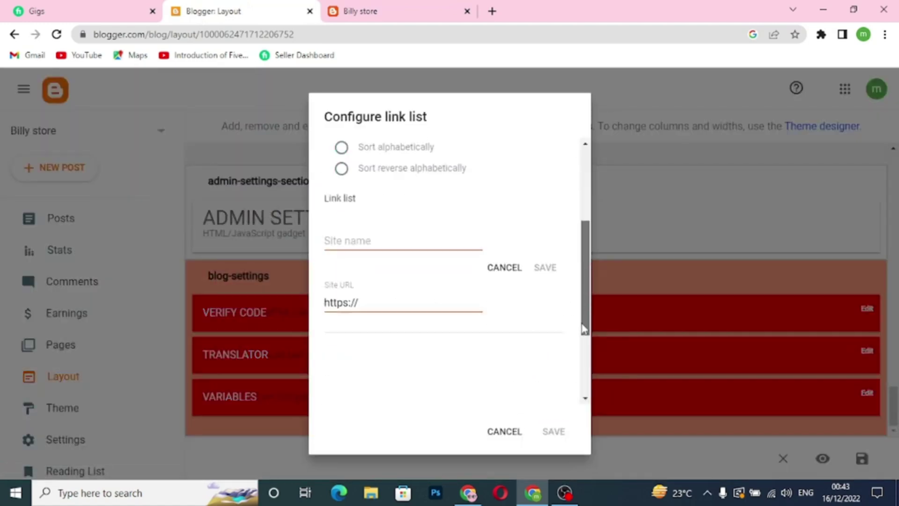
pyautogui.click(354, 235)
pyautogui.write('CU')
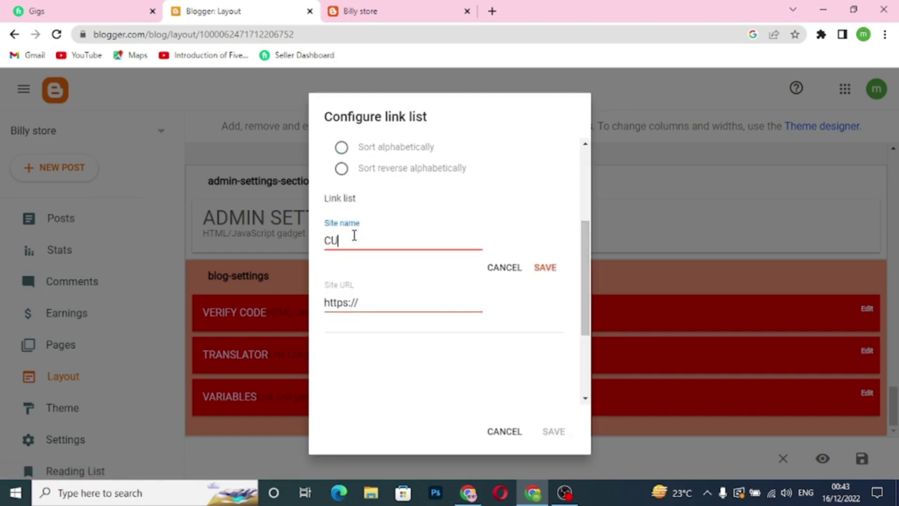
pyautogui.write('RRENCY CODE')
# Step: Replace the CURRENCY CODE item's default site URL with EUR, then save the item and the Variables gadget
pyautogui.click(361, 302)
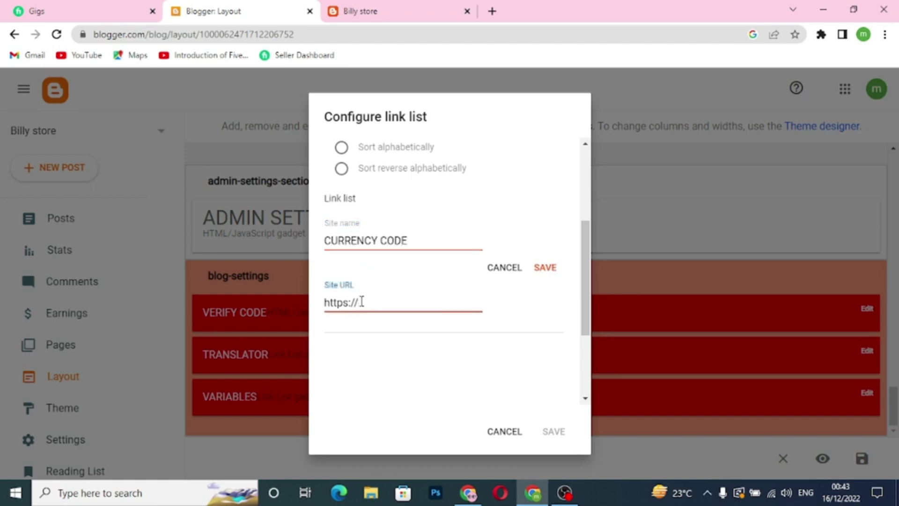
pyautogui.press('BackSpace')
pyautogui.press('BackSpace')
pyautogui.press('BackSpace')
pyautogui.press('BackSpace')
pyautogui.press('BackSpace')
pyautogui.press('BackSpace')
pyautogui.press('BackSpace')
pyautogui.write('E')
pyautogui.click(545, 267)
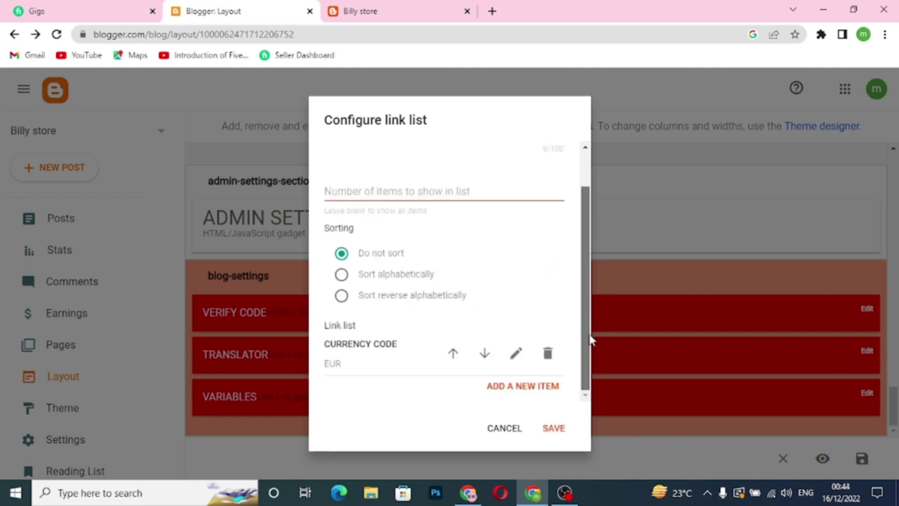
pyautogui.click(561, 433)
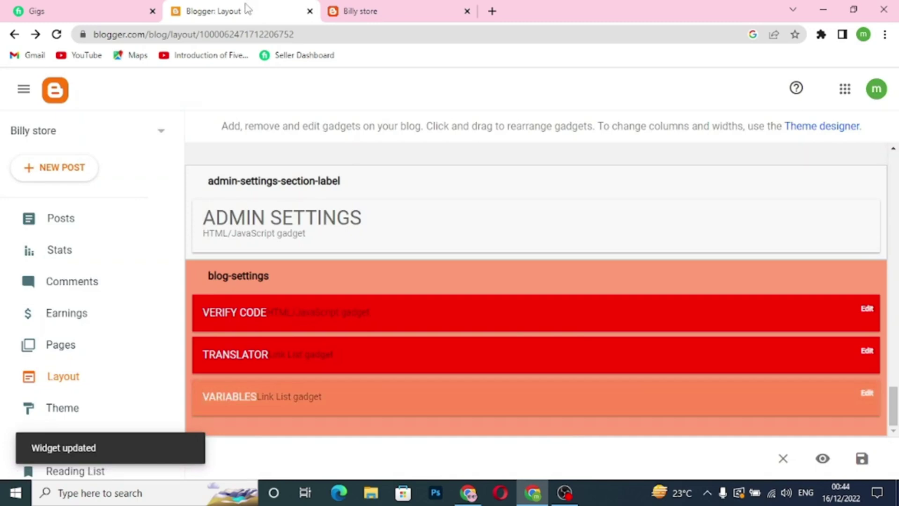
# Step: Reload the live Billy store page and check the currency shown on the product price labels
pyautogui.click(357, 13)
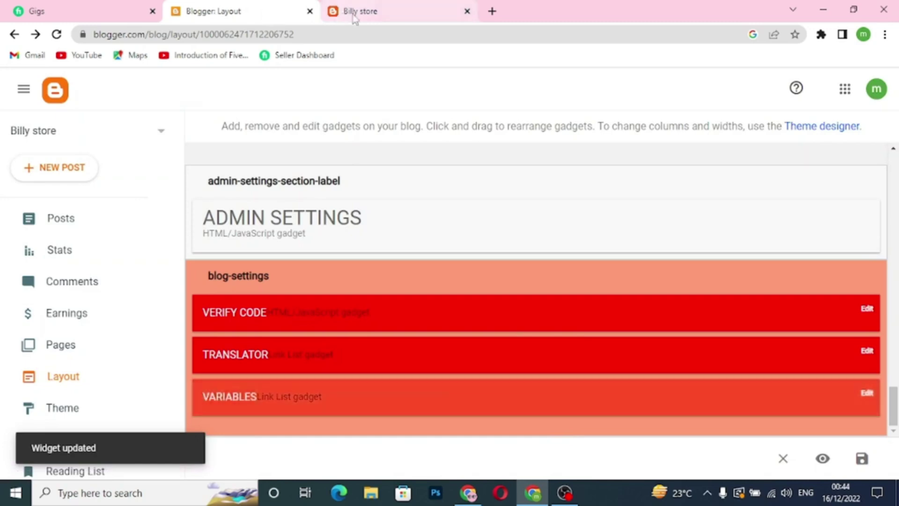
pyautogui.click(56, 34)
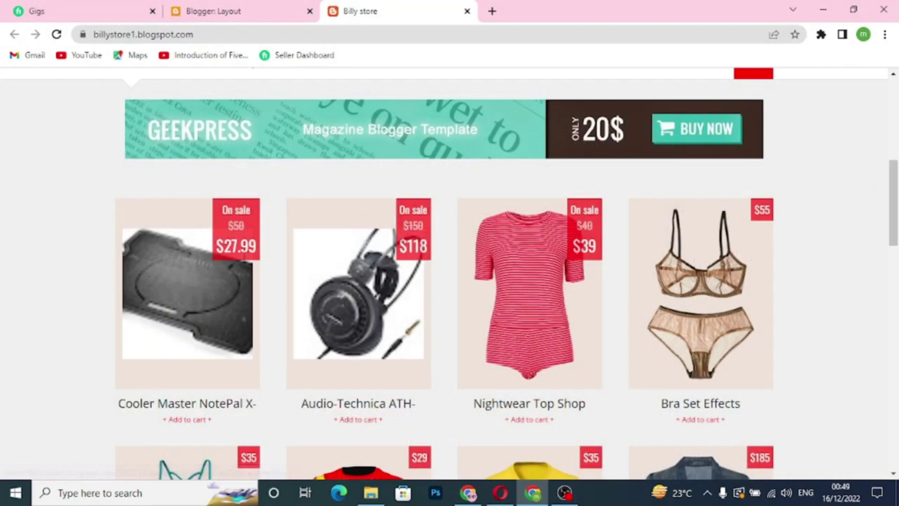
# Step: Switch to the template documentation in Opera and review the list of valid CURRENCY_CODE values
pyautogui.scroll(-4, 466, 316)
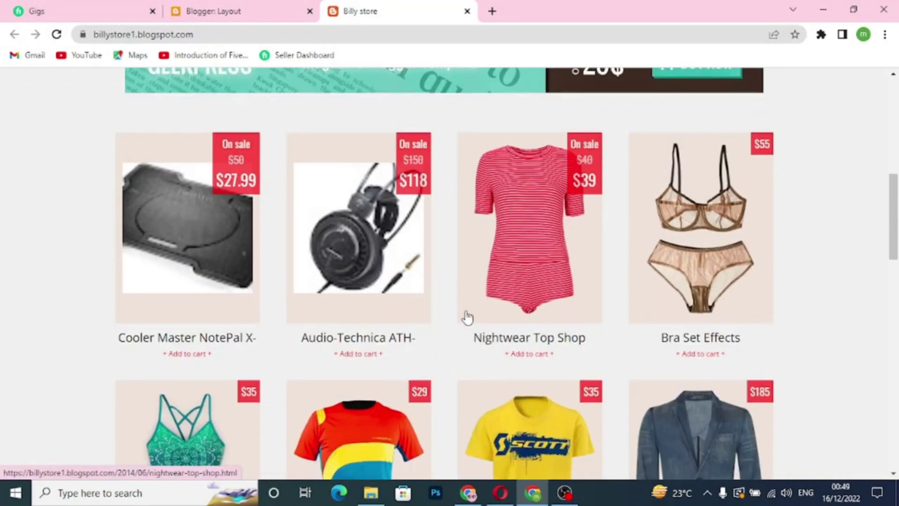
pyautogui.click(500, 493)
pyautogui.scroll(2, 342, 243)
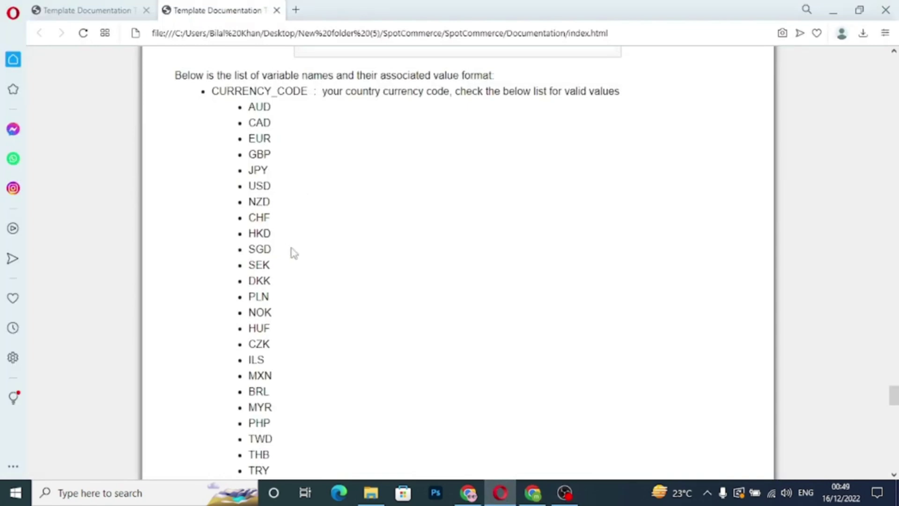
pyautogui.scroll(-2, 294, 253)
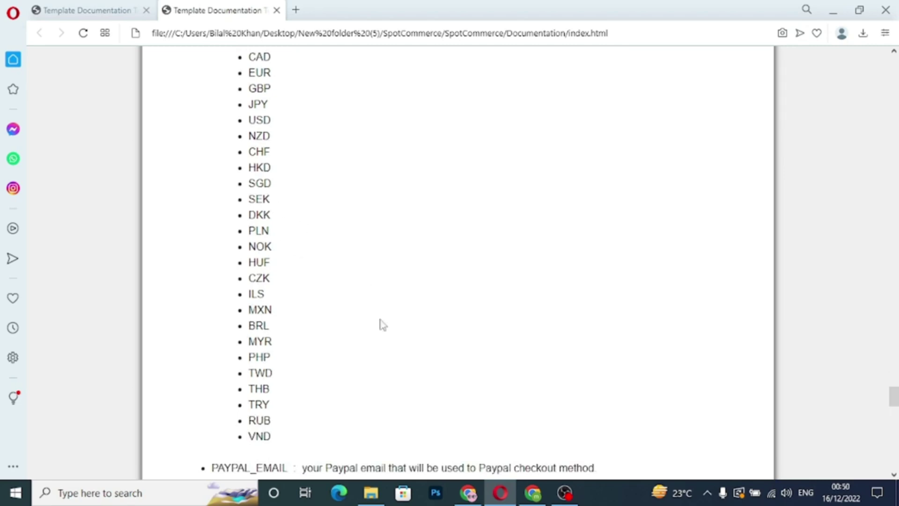
# Step: In the Blogger layout's Variables gadget, change the CURRENCY CODE item's site URL to INR and save both the item and the gadget
pyautogui.click(533, 502)
pyautogui.click(225, 11)
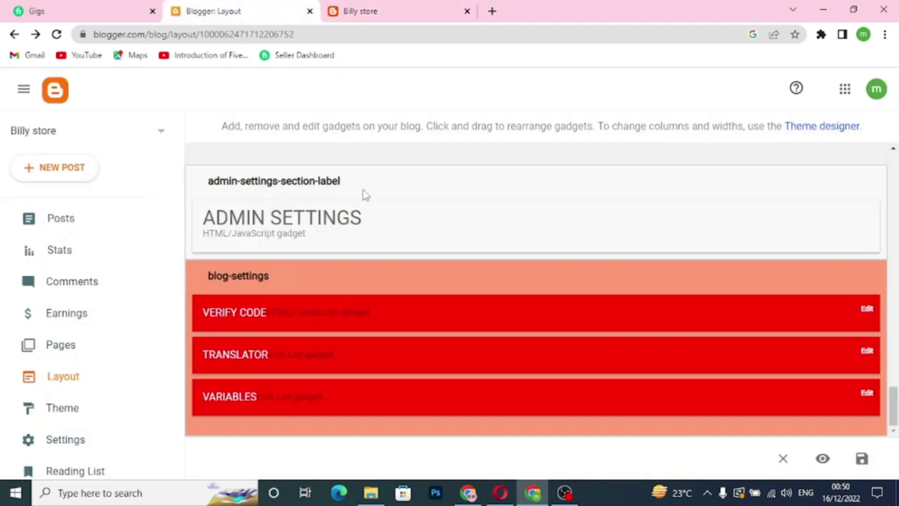
pyautogui.click(866, 396)
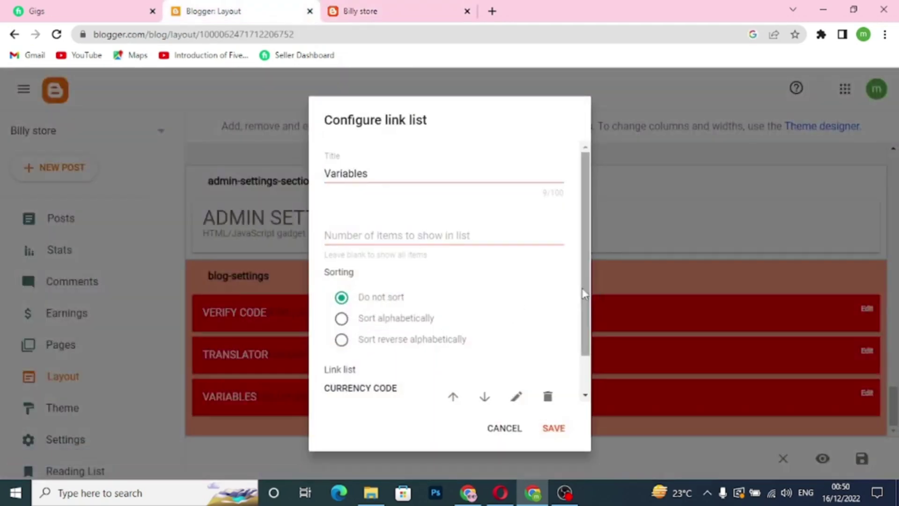
pyautogui.scroll(-1, 379, 382)
pyautogui.click(516, 355)
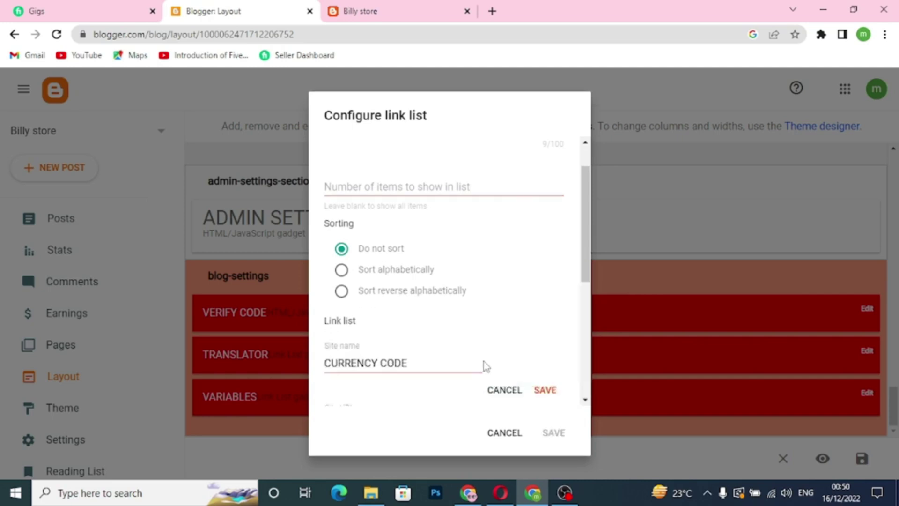
pyautogui.moveTo(582, 277); pyautogui.dragTo(580, 339)
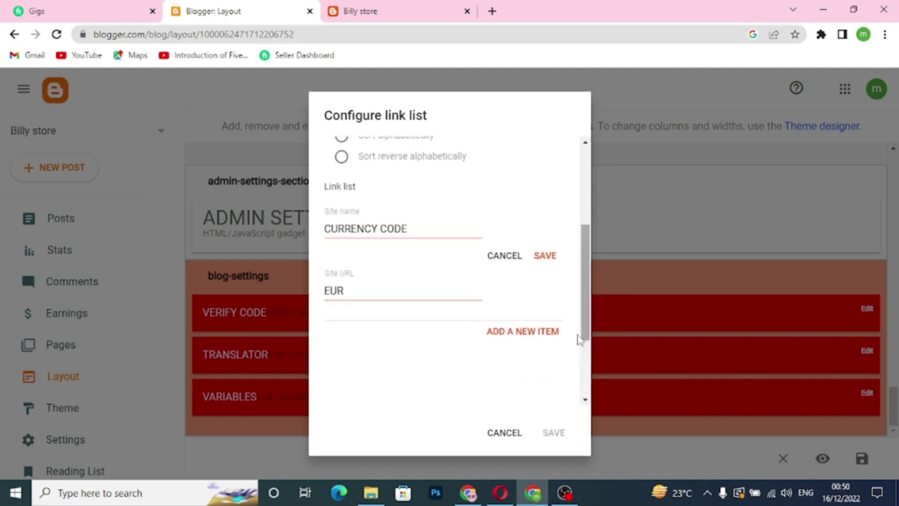
pyautogui.click(346, 291)
pyautogui.press('BackSpace')
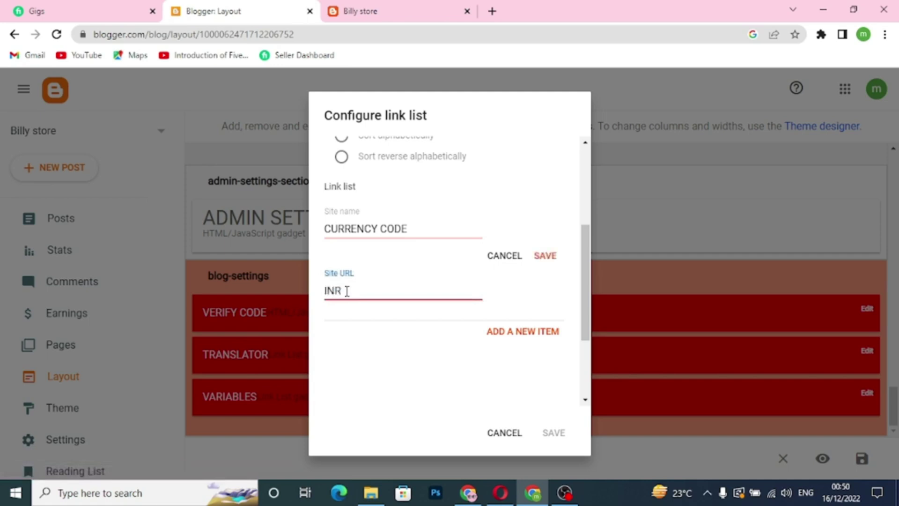
pyautogui.click(546, 257)
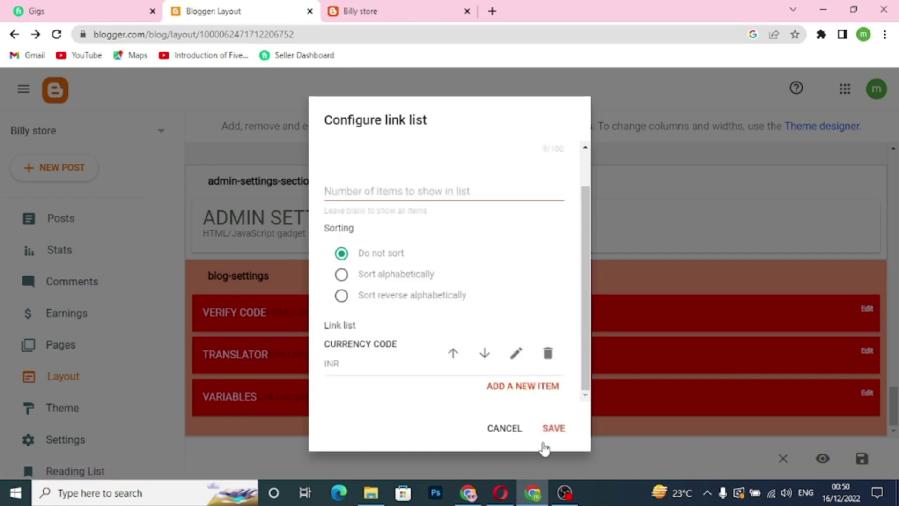
pyautogui.click(554, 432)
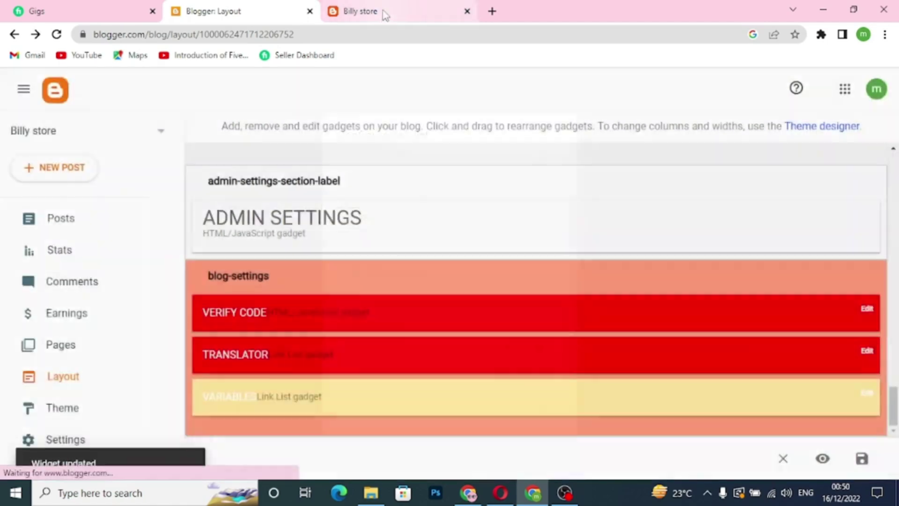
# Step: Reload the live Billy store page and check the currency on the price labels in the product grid and the Collections section
pyautogui.click(383, 13)
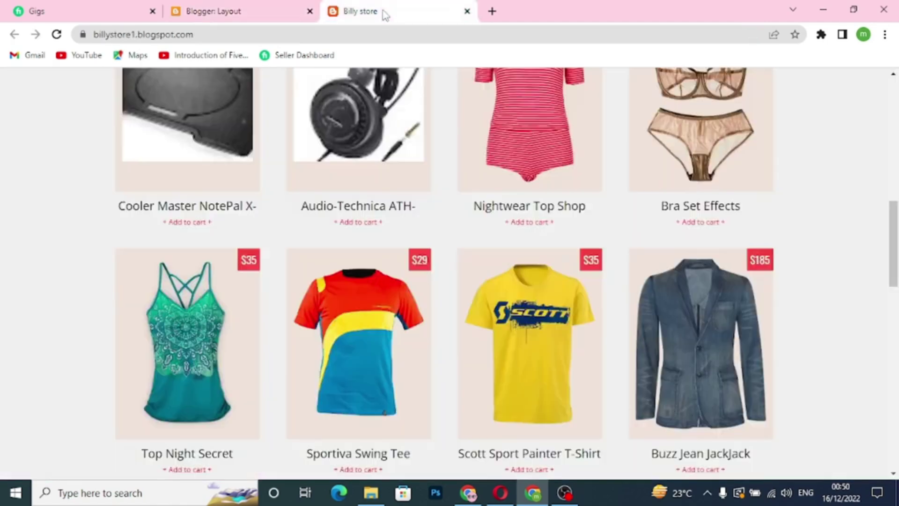
pyautogui.click(56, 34)
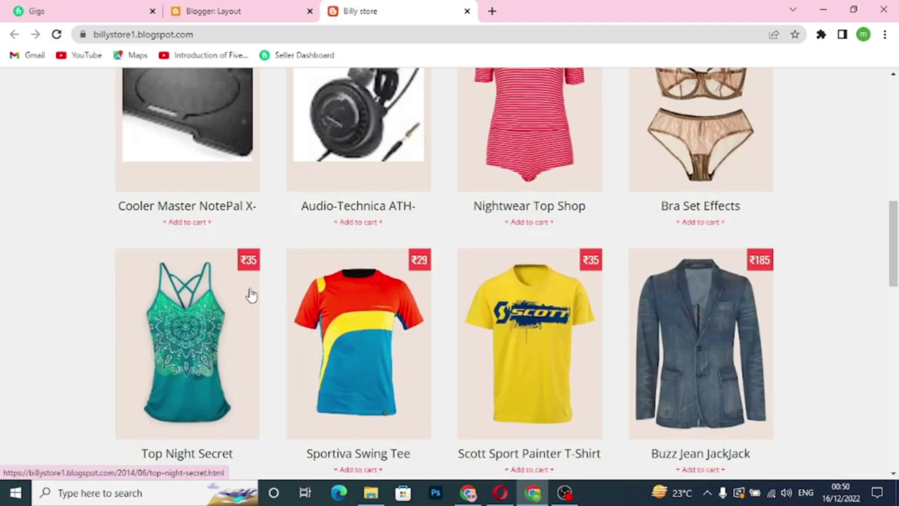
pyautogui.scroll(4, 251, 287)
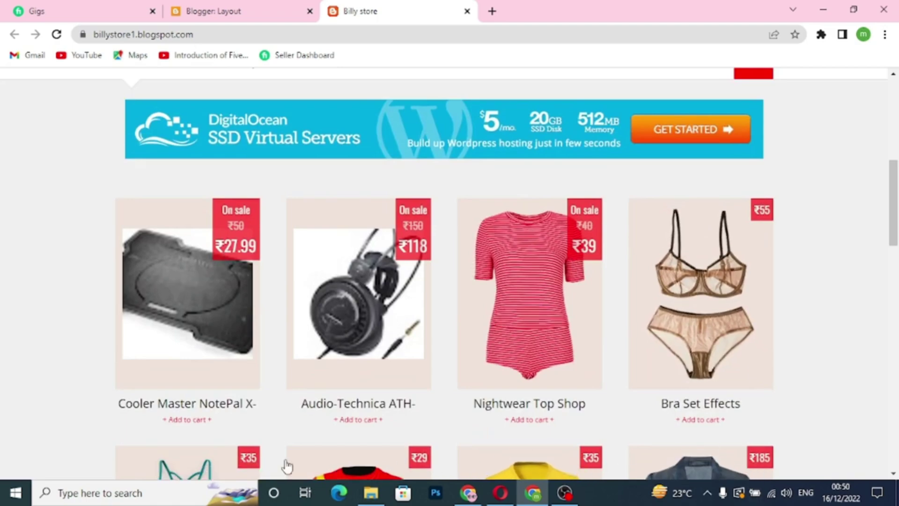
pyautogui.scroll(-10, 506, 377)
pyautogui.scroll(-10, 504, 377)
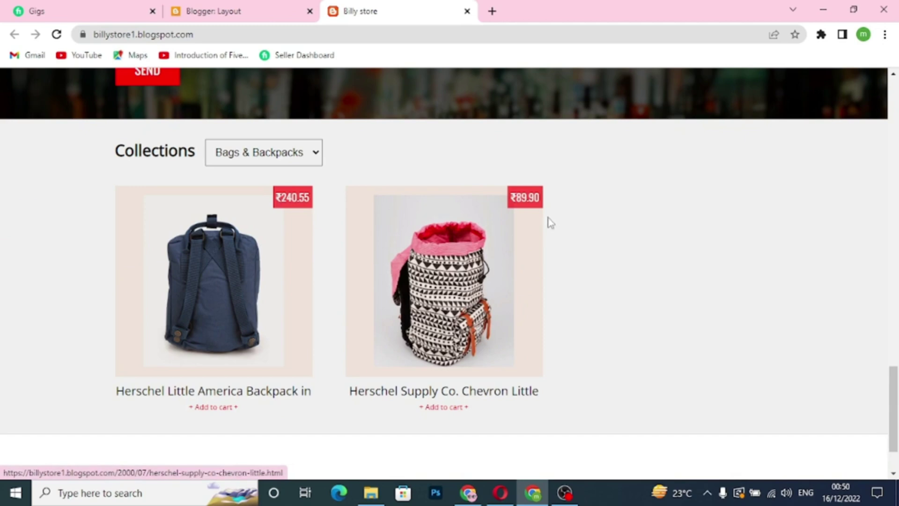
pyautogui.scroll(-2, 516, 300)
pyautogui.scroll(6, 516, 300)
pyautogui.scroll(9, 516, 299)
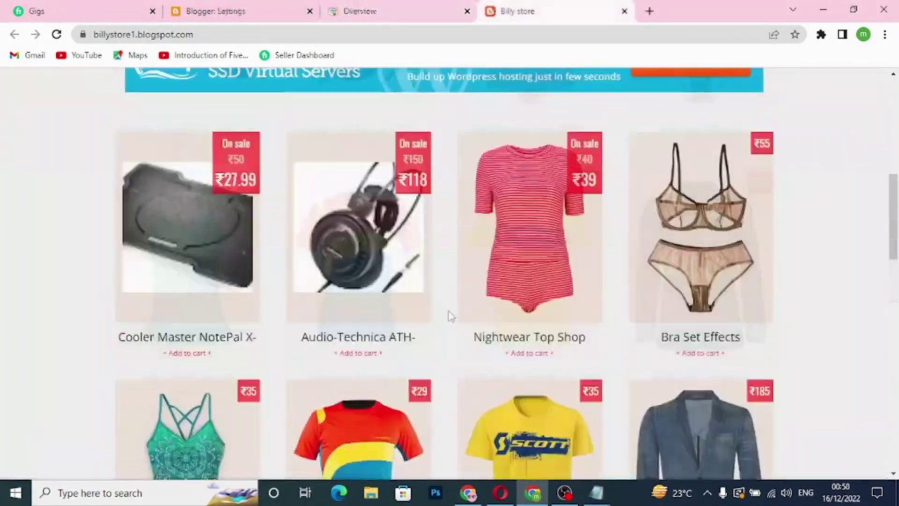
pyautogui.scroll(-6, 448, 312)
pyautogui.scroll(-12, 448, 314)
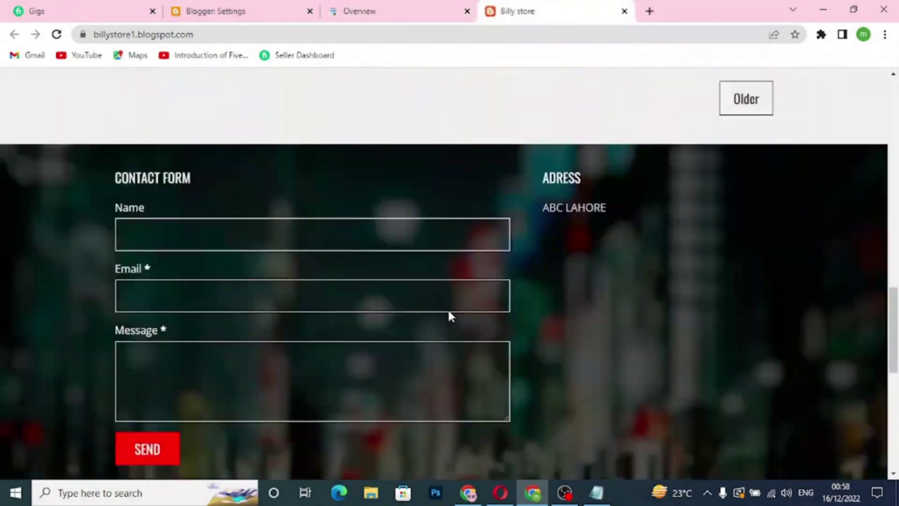
pyautogui.scroll(10, 448, 314)
pyautogui.scroll(15, 450, 316)
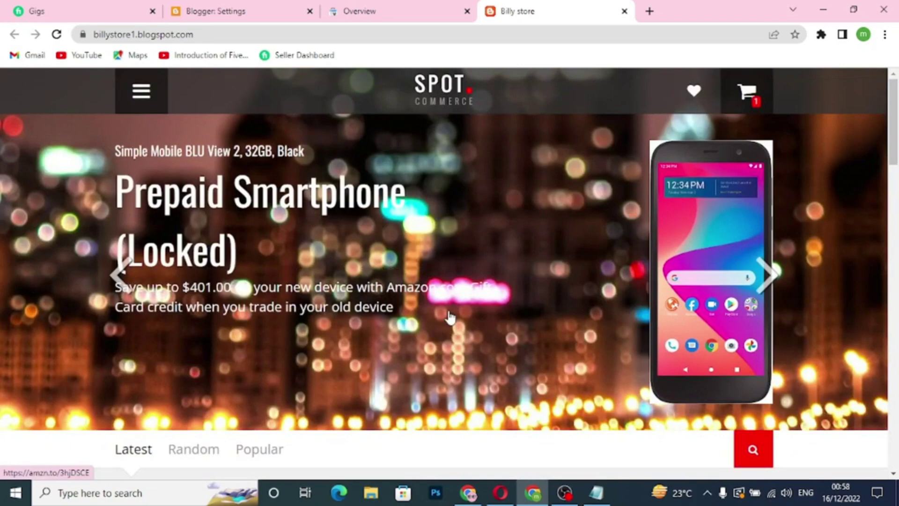
# Step: Close the Overview tab and save "Billy store is online store" as the blog description in the Blogger settings
pyautogui.click(467, 11)
pyautogui.click(276, 17)
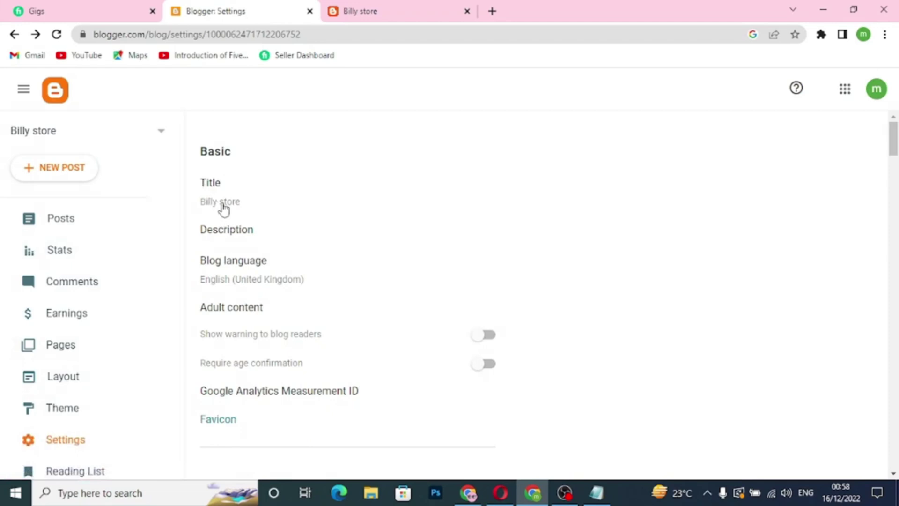
pyautogui.click(237, 231)
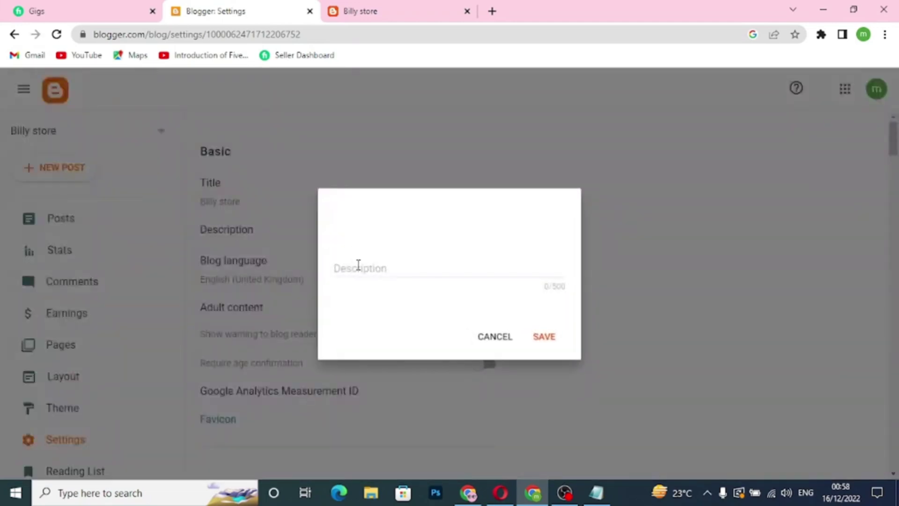
pyautogui.click(359, 265)
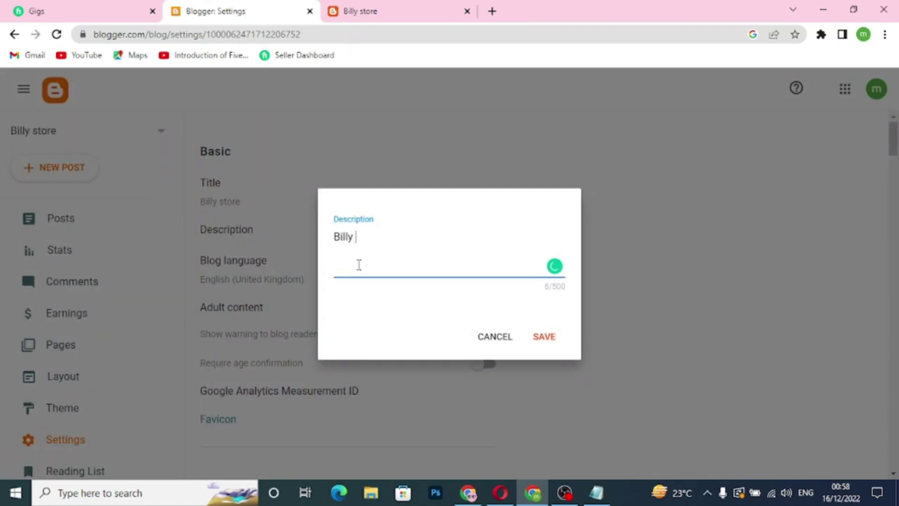
pyautogui.write('tore is online store')
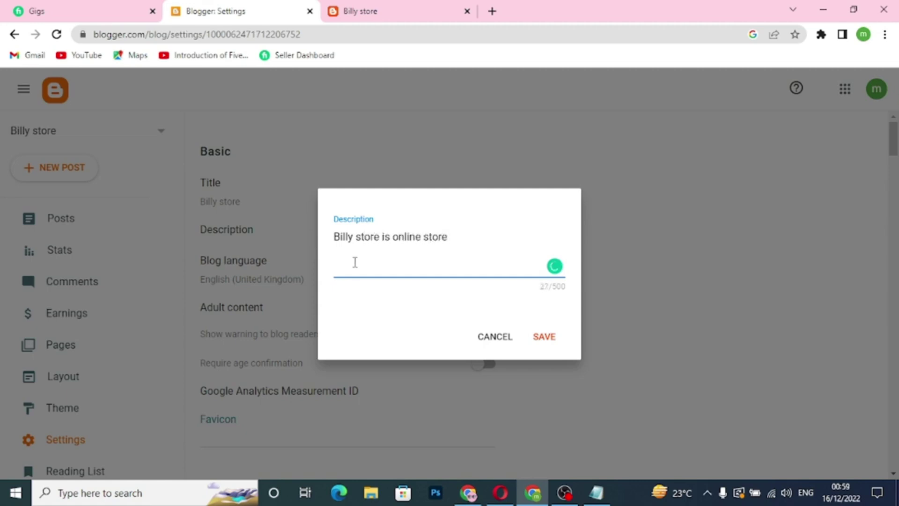
pyautogui.click(542, 338)
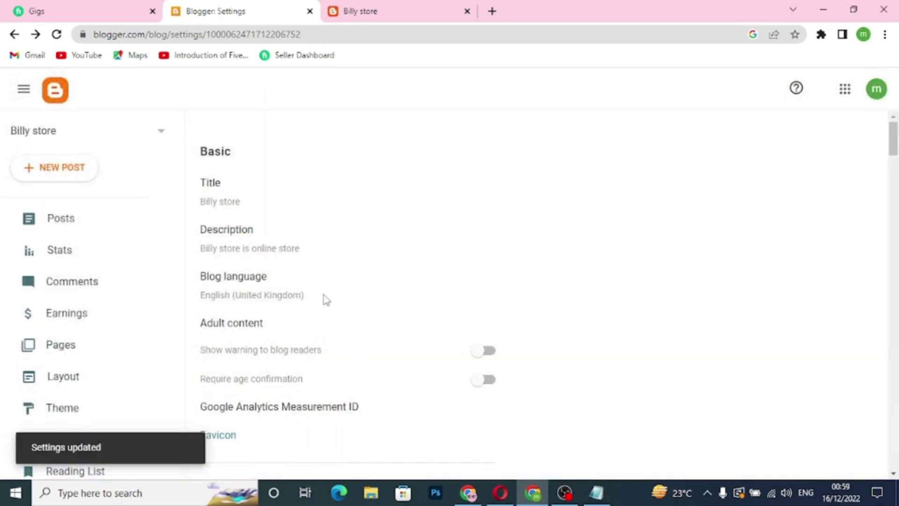
# Step: Enable the search description and set it to "billy store is online store about all type of accessories like mobile, cosmetics, cloths"
pyautogui.scroll(-3, 326, 300)
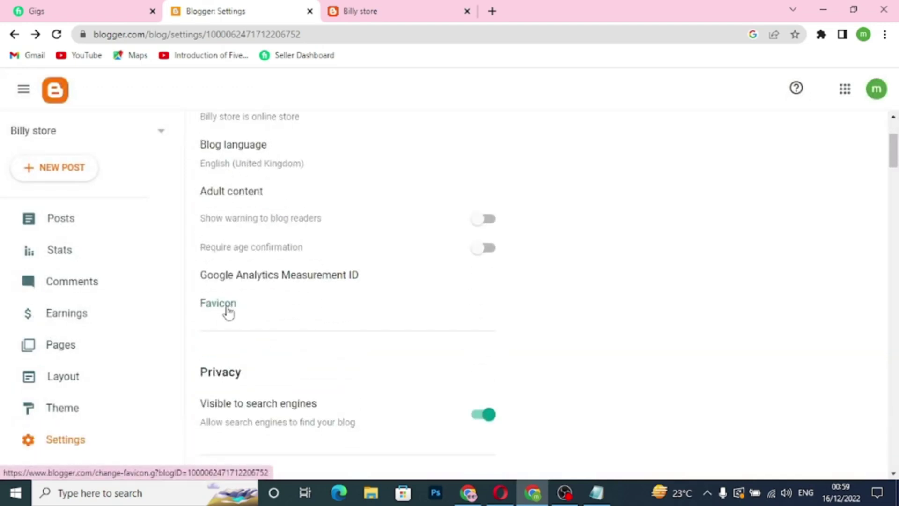
pyautogui.scroll(-10, 275, 323)
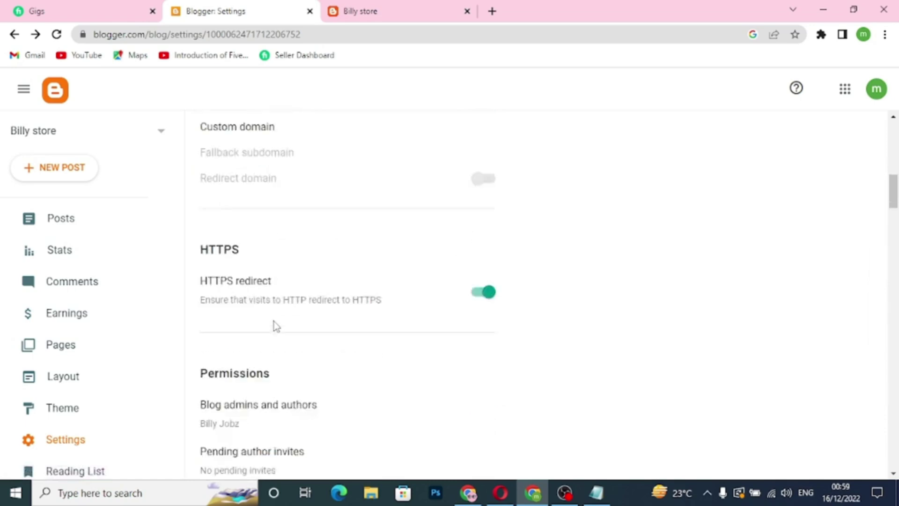
pyautogui.scroll(-15, 276, 326)
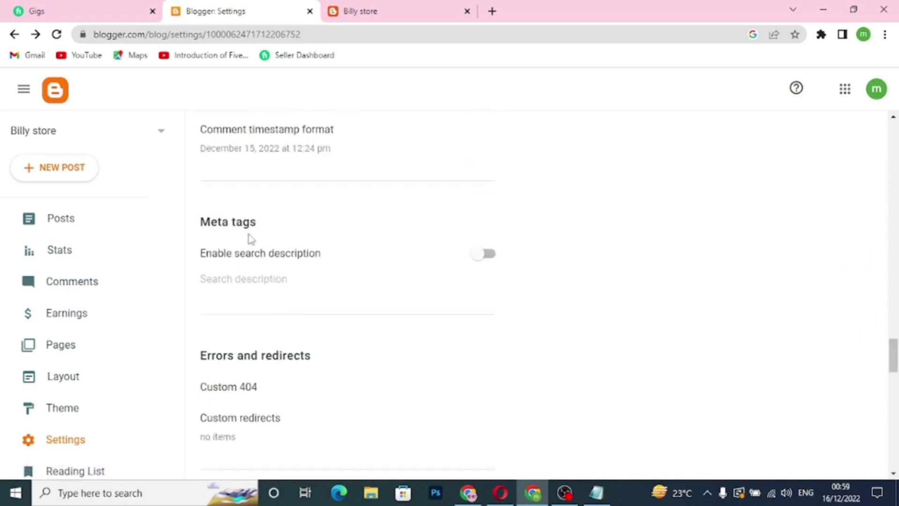
pyautogui.click(488, 256)
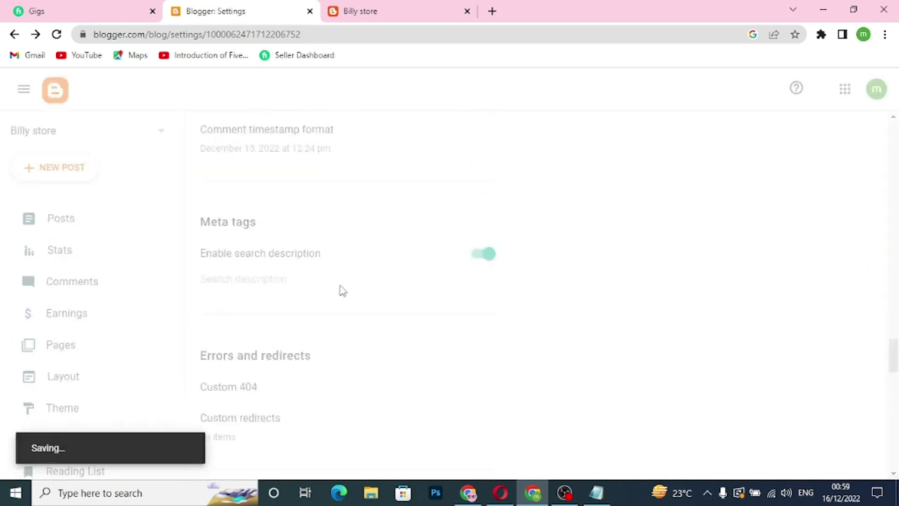
pyautogui.click(256, 280)
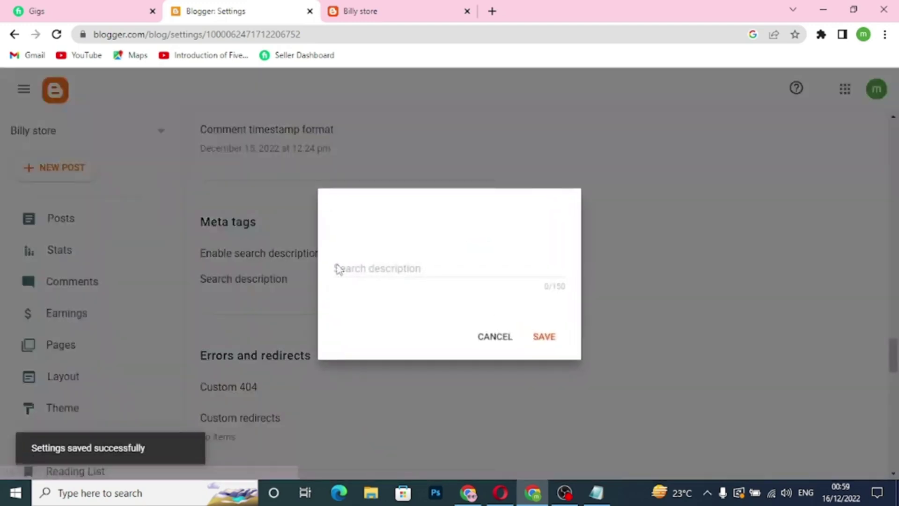
pyautogui.write('billy store is online store about all type of accessories like mobile, cosmetics, cloths')
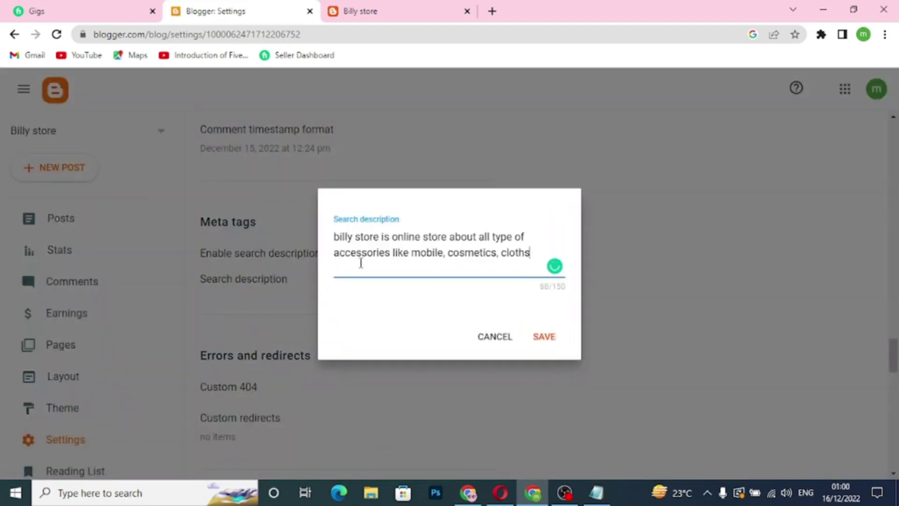
pyautogui.click(544, 340)
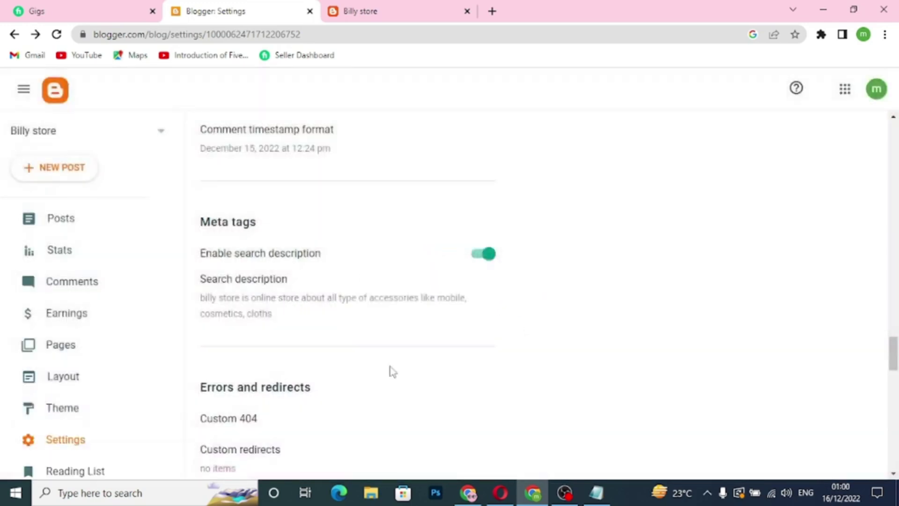
# Step: Enable custom robots.txt under Crawlers and indexing and open its text for editing
pyautogui.scroll(-4, 390, 371)
pyautogui.scroll(-1, 391, 371)
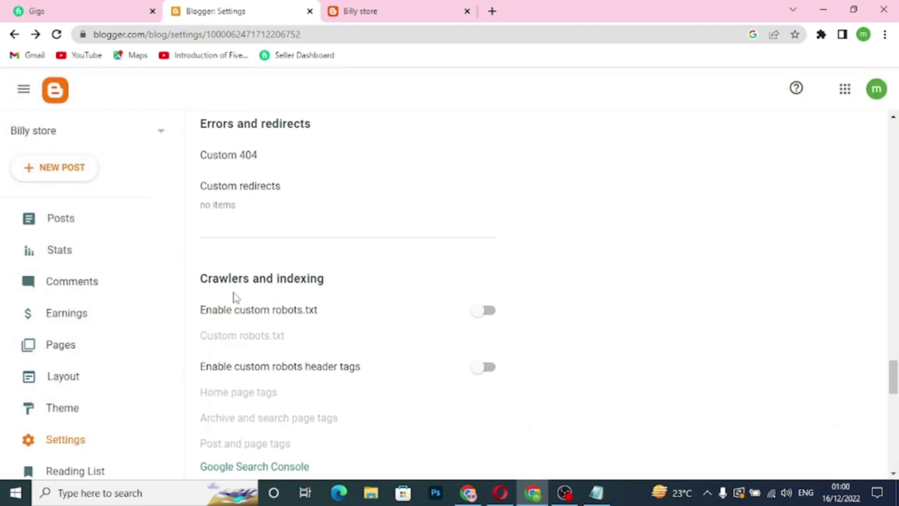
pyautogui.click(492, 313)
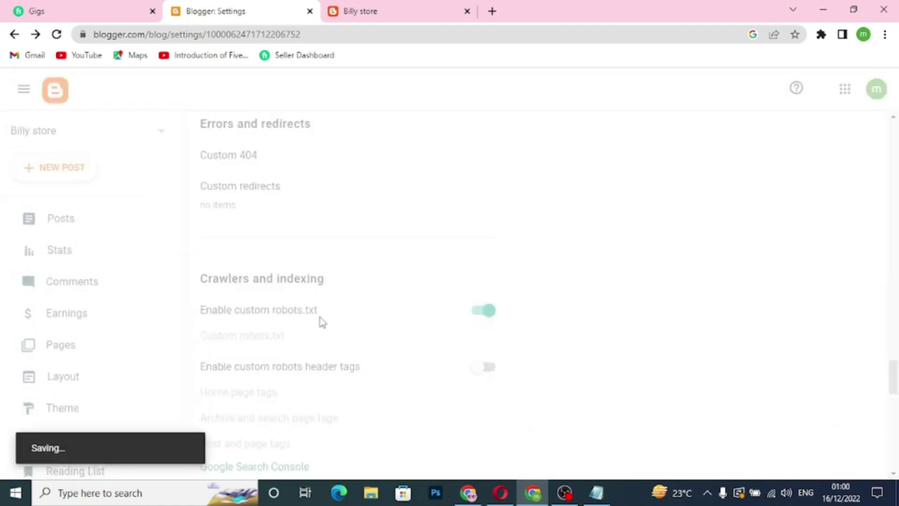
pyautogui.click(271, 336)
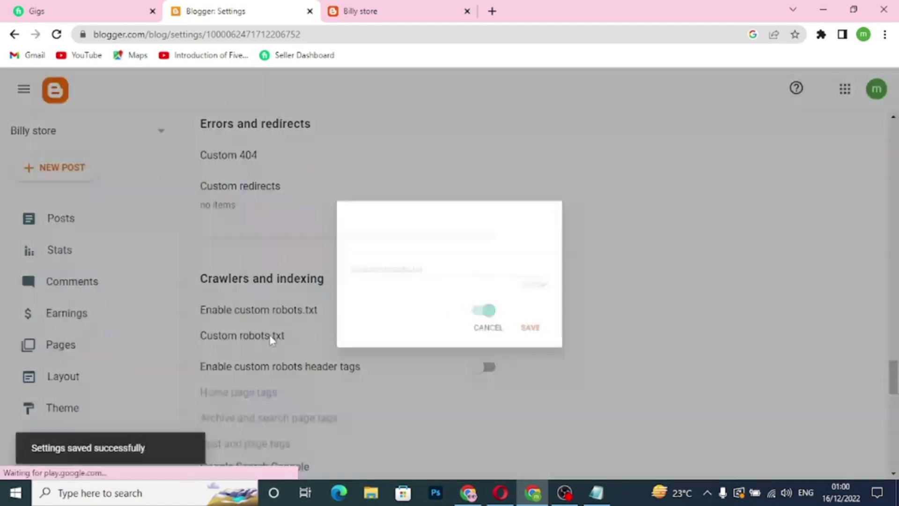
pyautogui.click(387, 264)
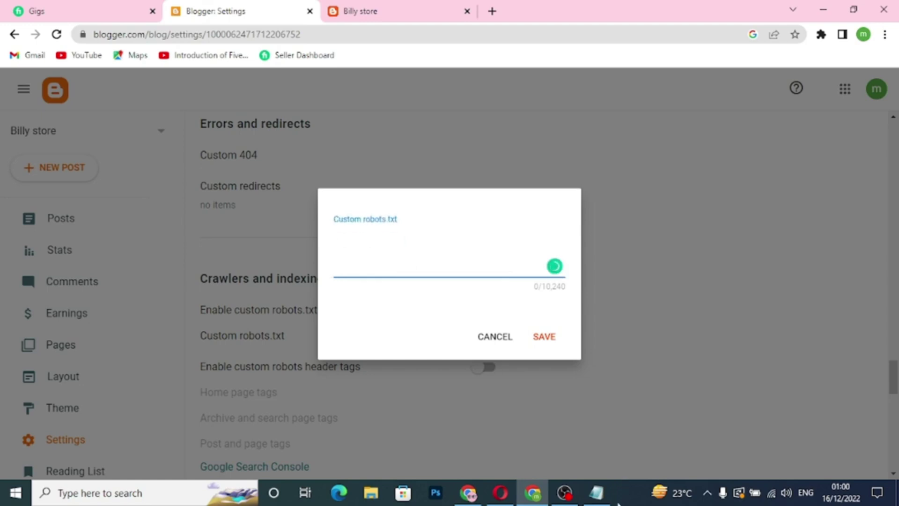
pyautogui.click(596, 492)
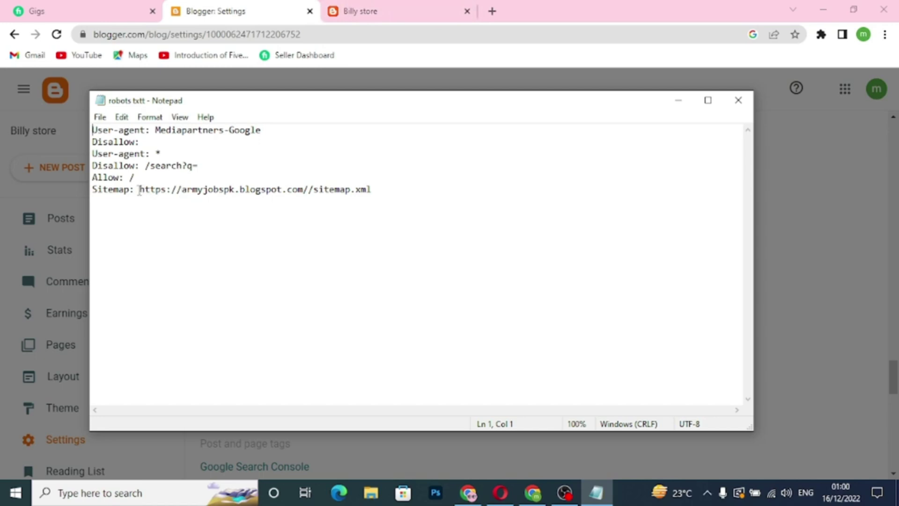
pyautogui.moveTo(140, 189); pyautogui.dragTo(305, 184)
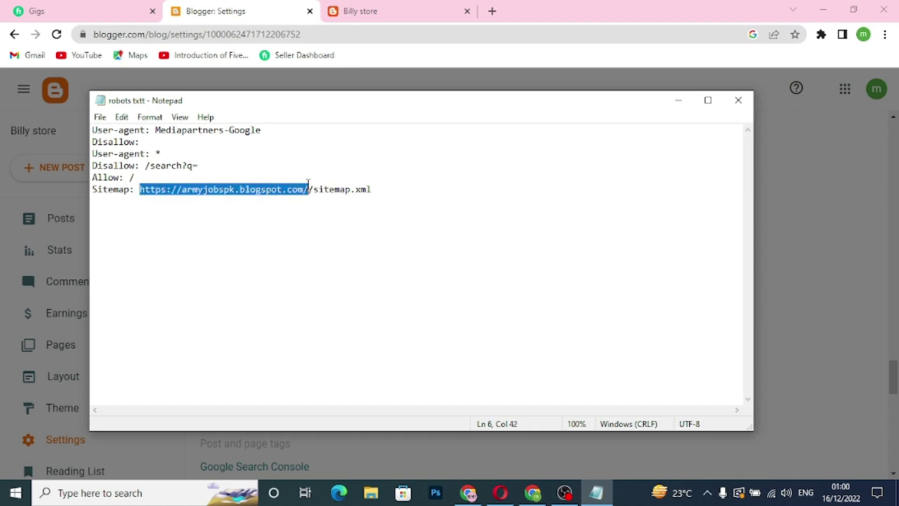
pyautogui.click(434, 19)
pyautogui.doubleClick(250, 34)
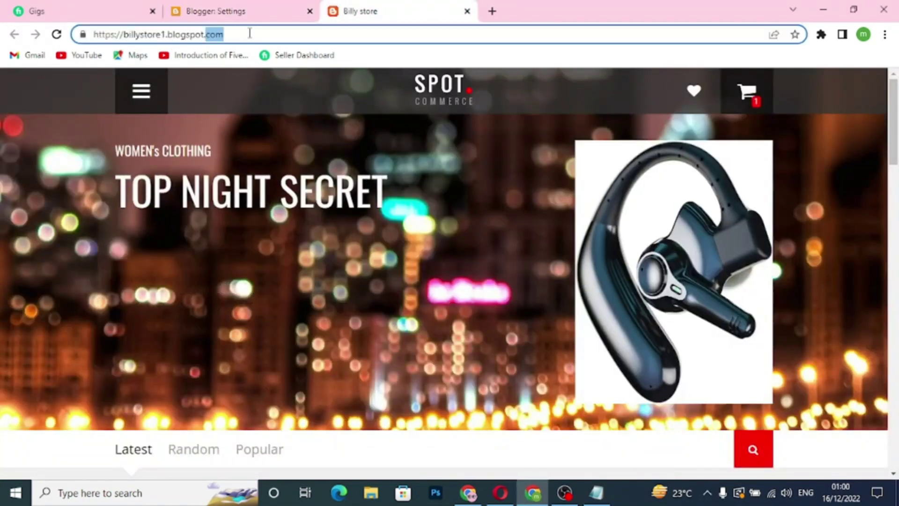
pyautogui.moveTo(242, 34); pyautogui.dragTo(92, 34)
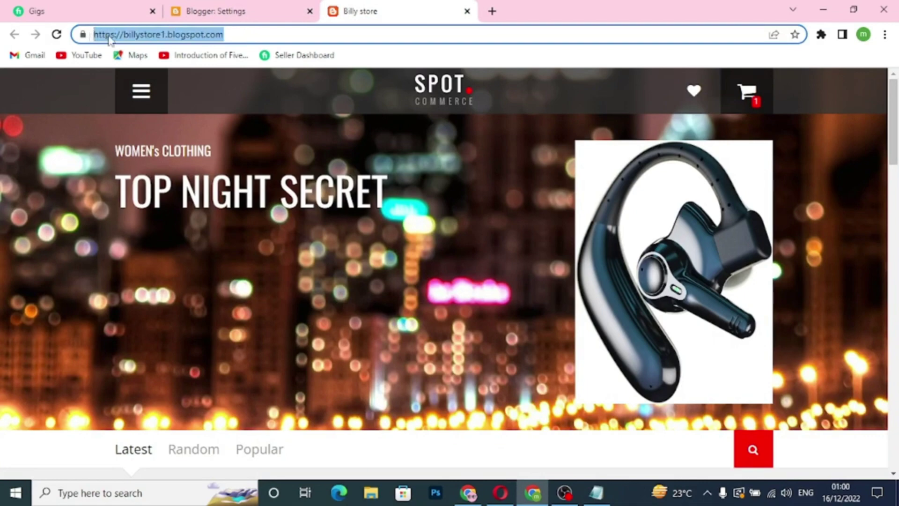
pyautogui.rightClick(109, 38)
pyautogui.click(167, 108)
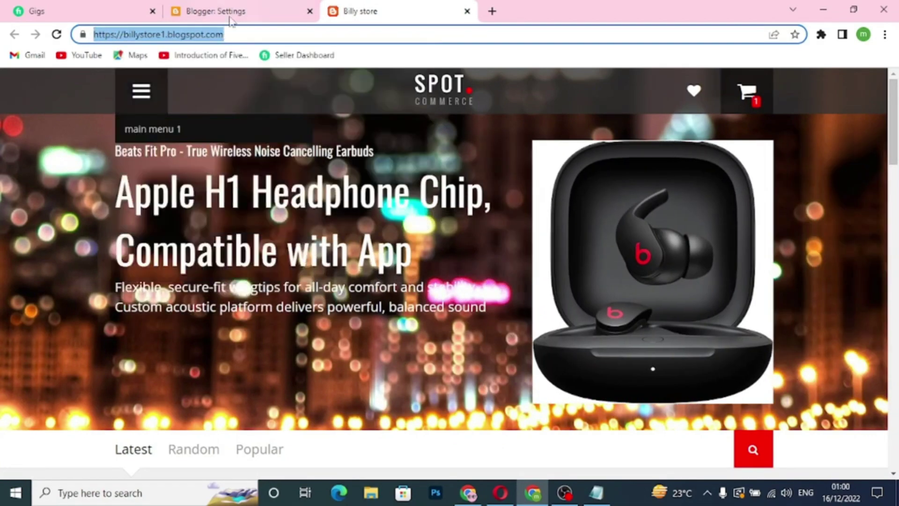
pyautogui.click(230, 18)
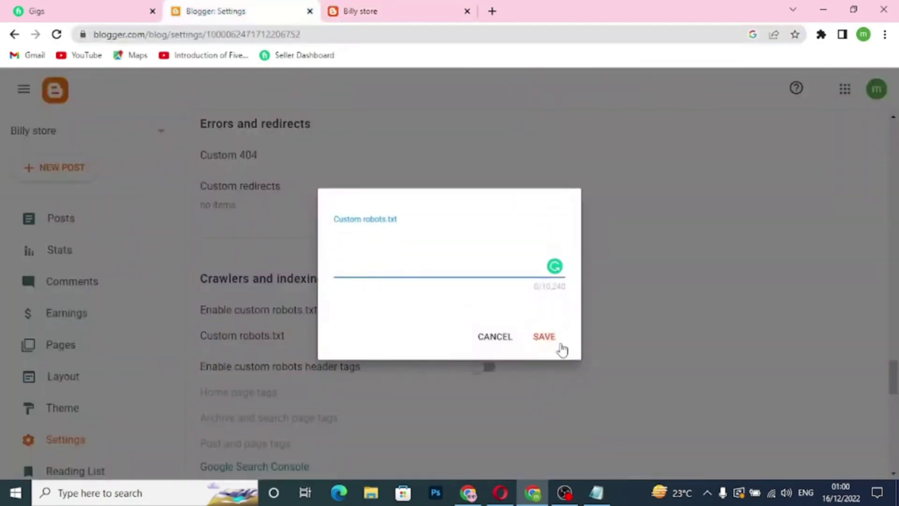
pyautogui.click(596, 492)
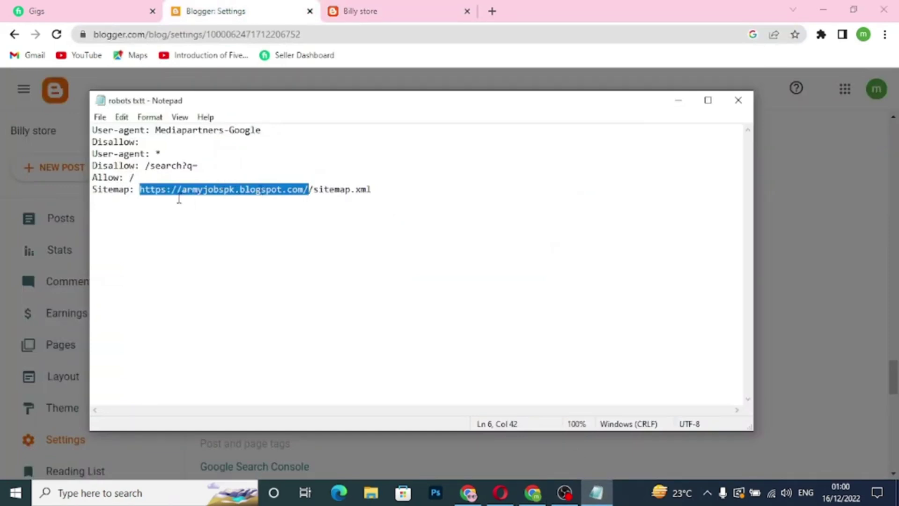
pyautogui.hotkey('ctrl', 'v')
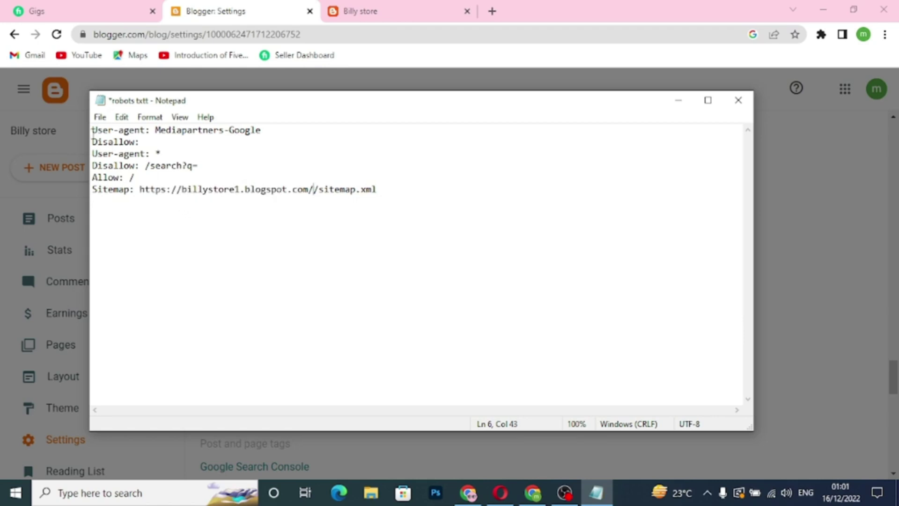
# Step: Copy the entire robots text from Notepad and save it as the custom robots.txt in the Blogger settings
pyautogui.moveTo(94, 131); pyautogui.dragTo(411, 193)
pyautogui.rightClick(332, 192)
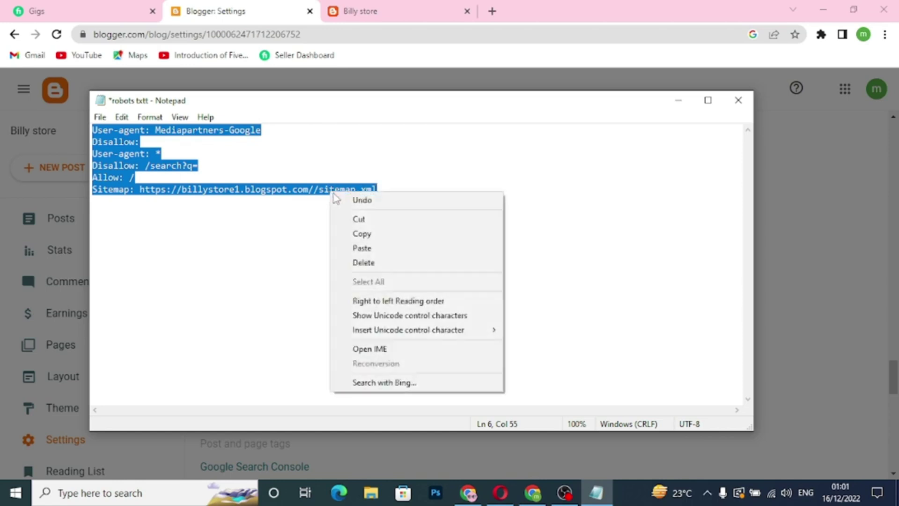
pyautogui.click(364, 234)
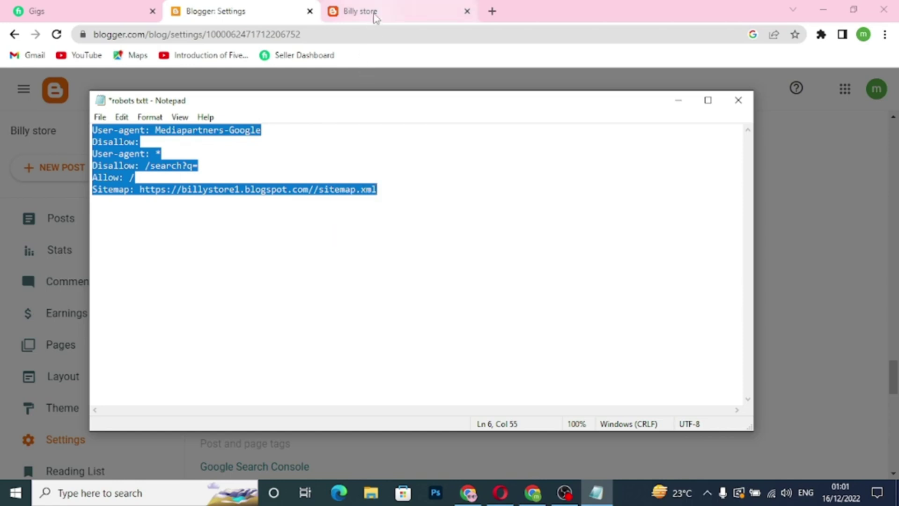
pyautogui.click(241, 16)
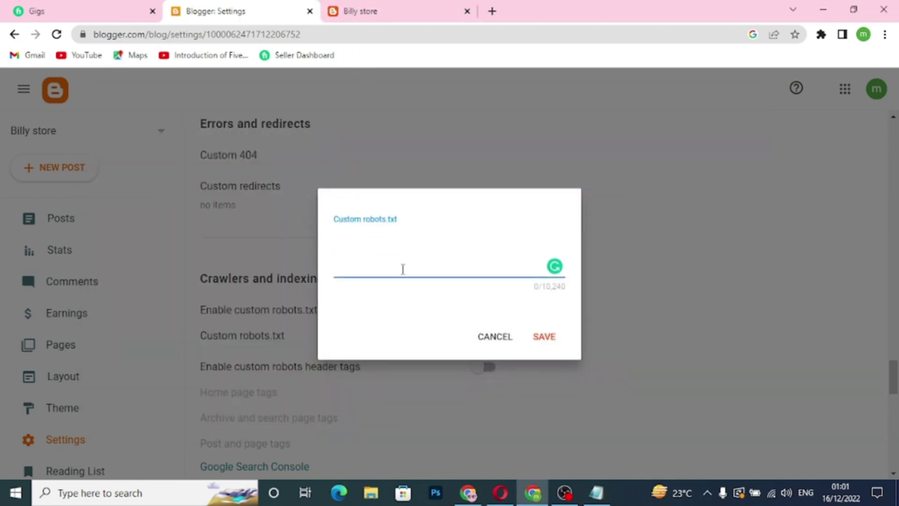
pyautogui.hotkey('ctrl', 'v')
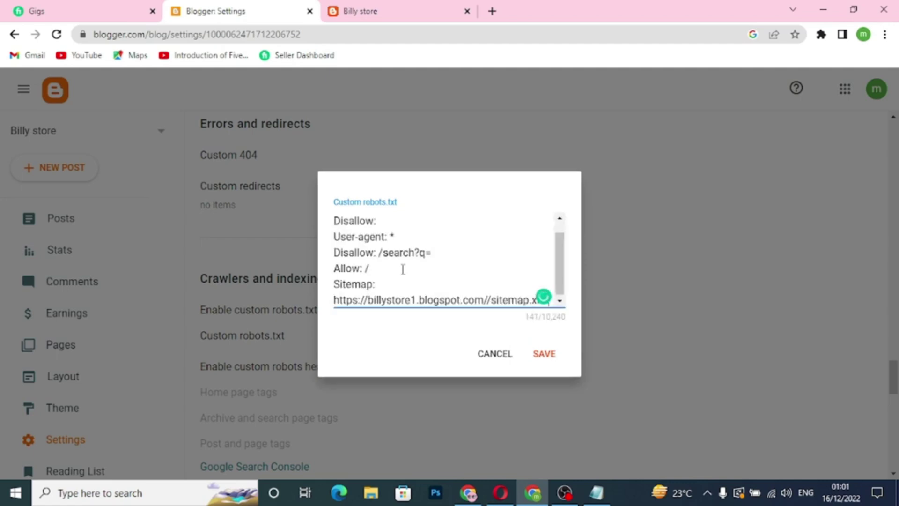
pyautogui.click(545, 355)
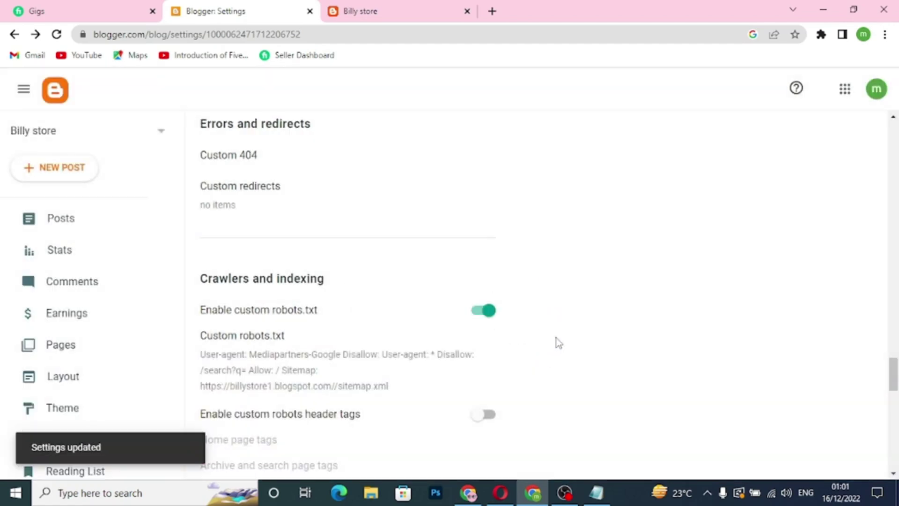
# Step: Enable custom robots header tags and save the home page tags with all and noodp turned on
pyautogui.scroll(-3, 559, 343)
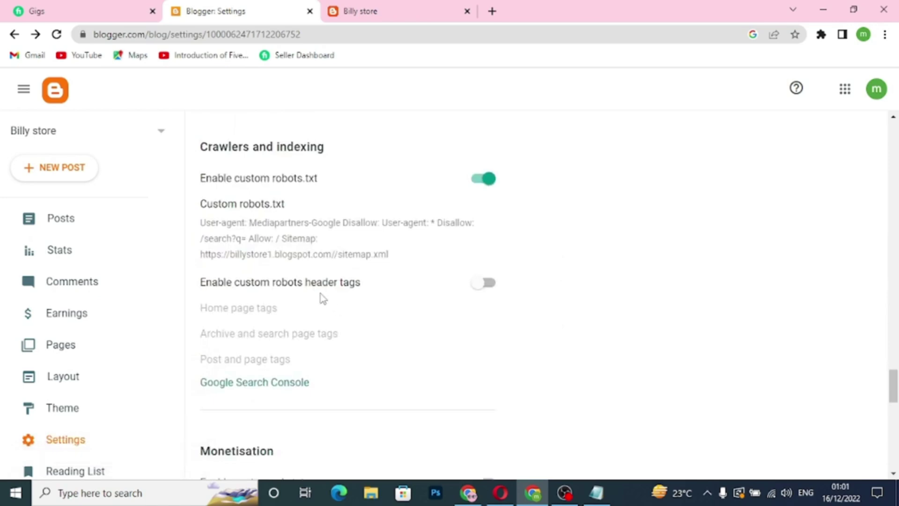
pyautogui.click(481, 289)
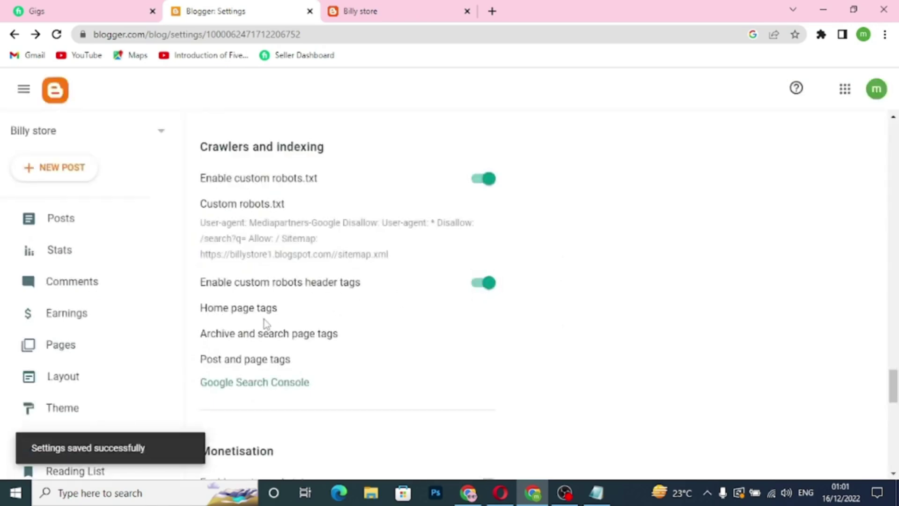
pyautogui.click(263, 310)
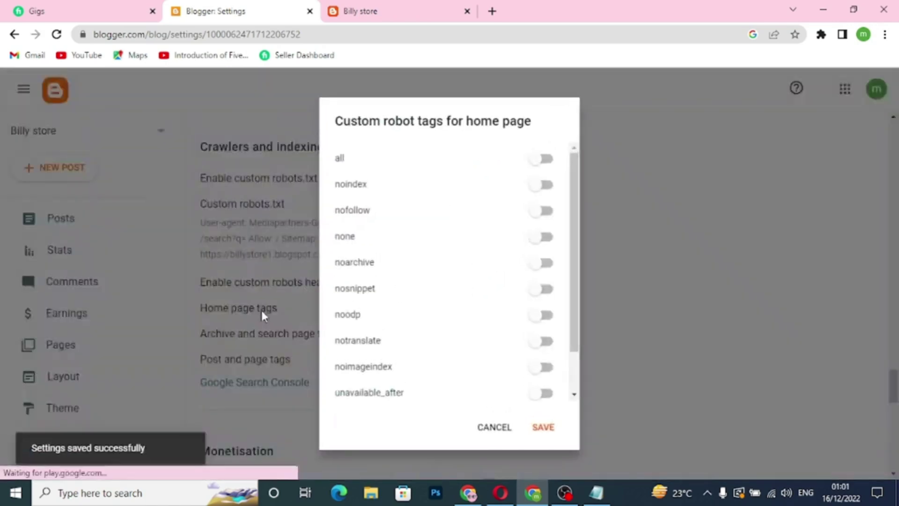
pyautogui.click(552, 164)
pyautogui.click(542, 317)
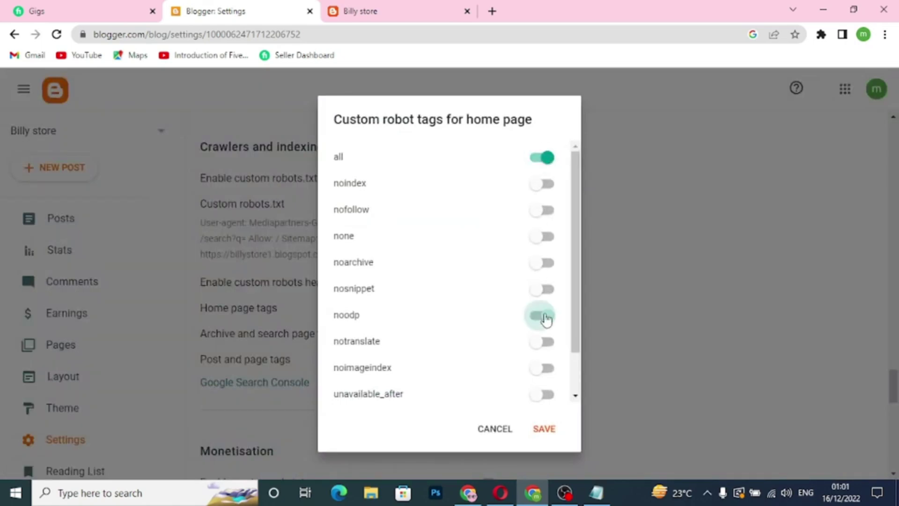
pyautogui.click(545, 430)
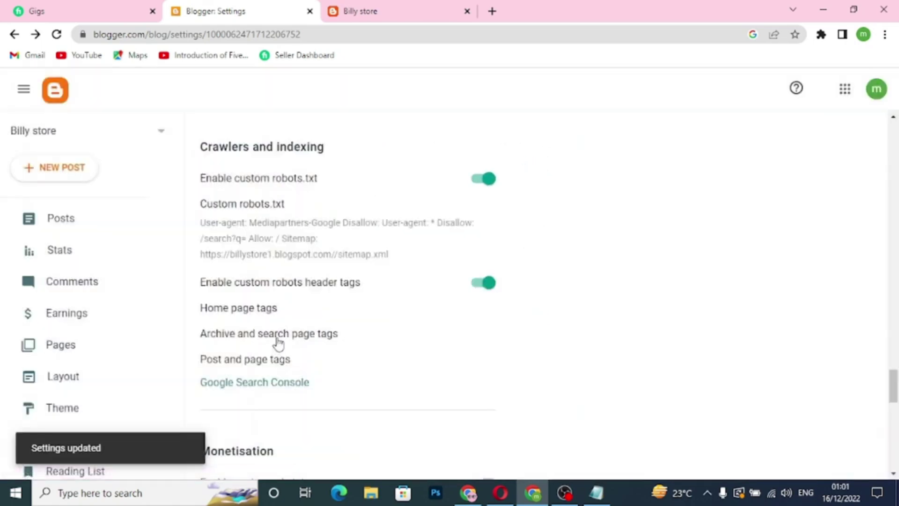
# Step: Turn on noindex and noodp in the archive and search page tags and save them
pyautogui.click(274, 334)
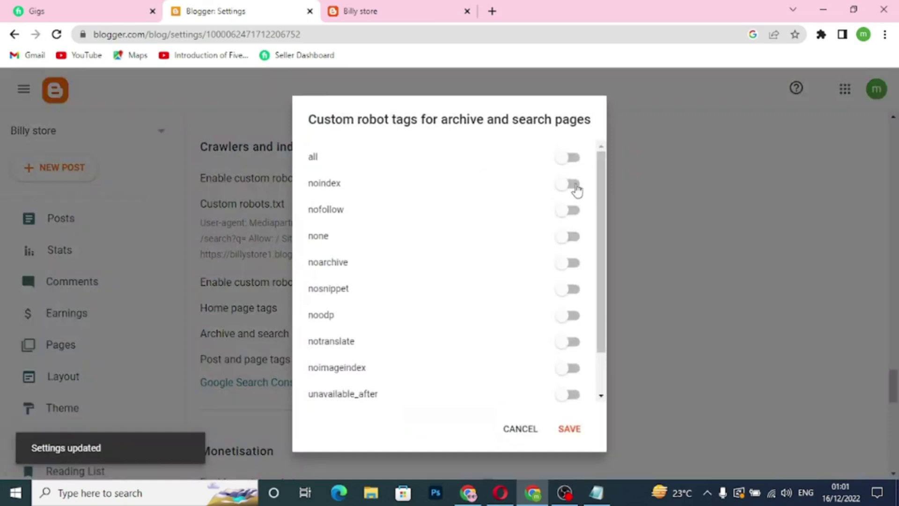
pyautogui.click(575, 185)
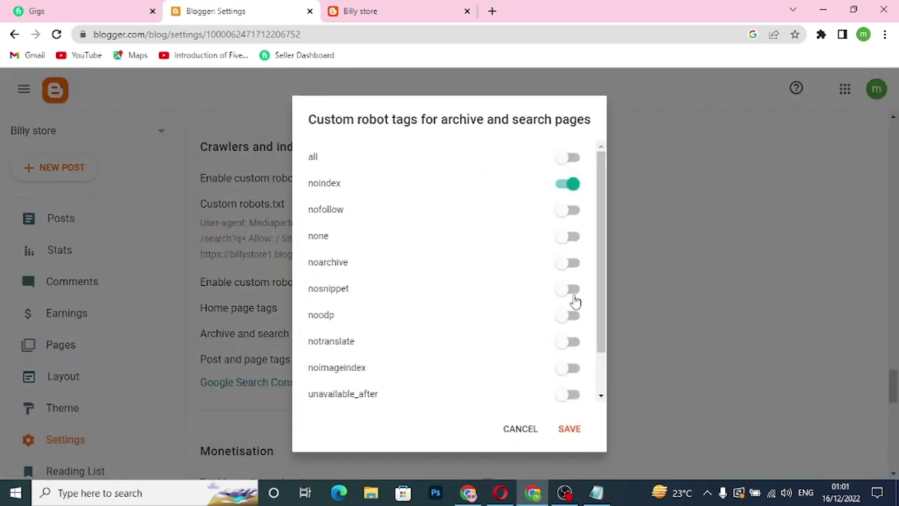
pyautogui.click(573, 323)
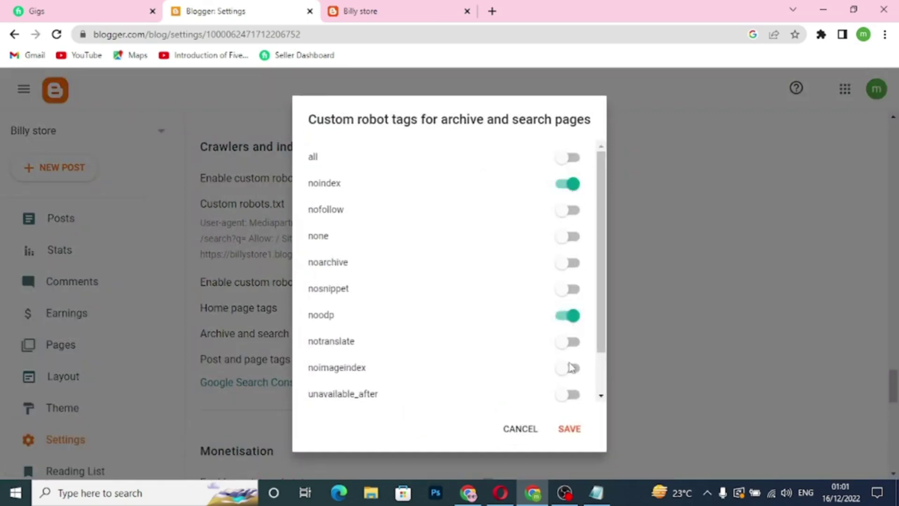
pyautogui.click(575, 429)
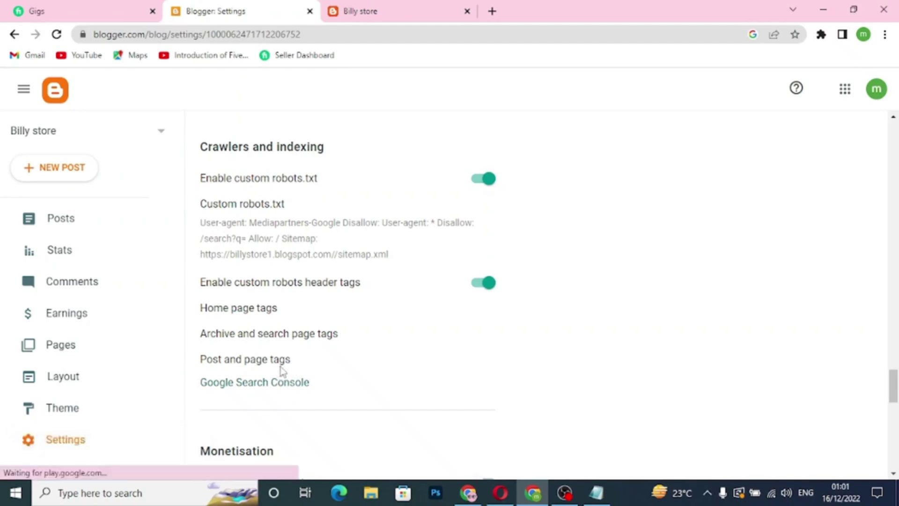
# Step: Turn on all and noodp in the post and page tags and save them
pyautogui.click(283, 367)
pyautogui.click(548, 159)
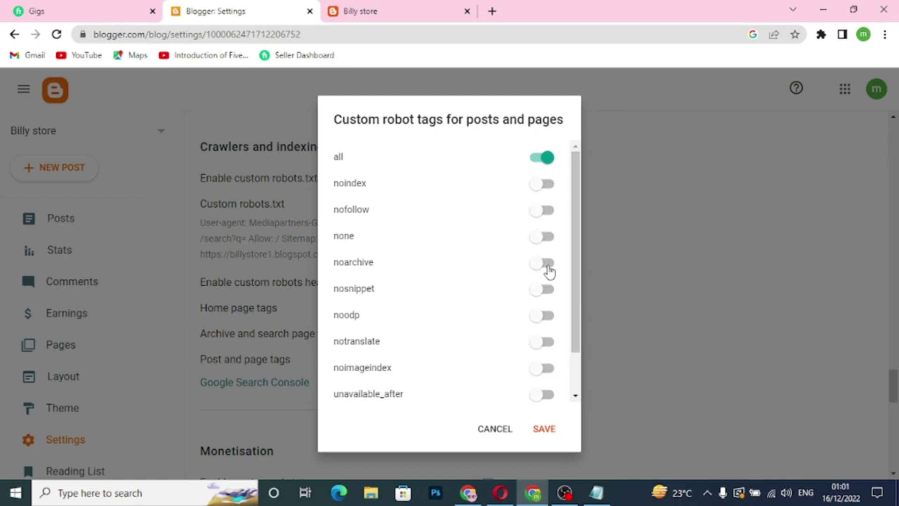
pyautogui.click(548, 319)
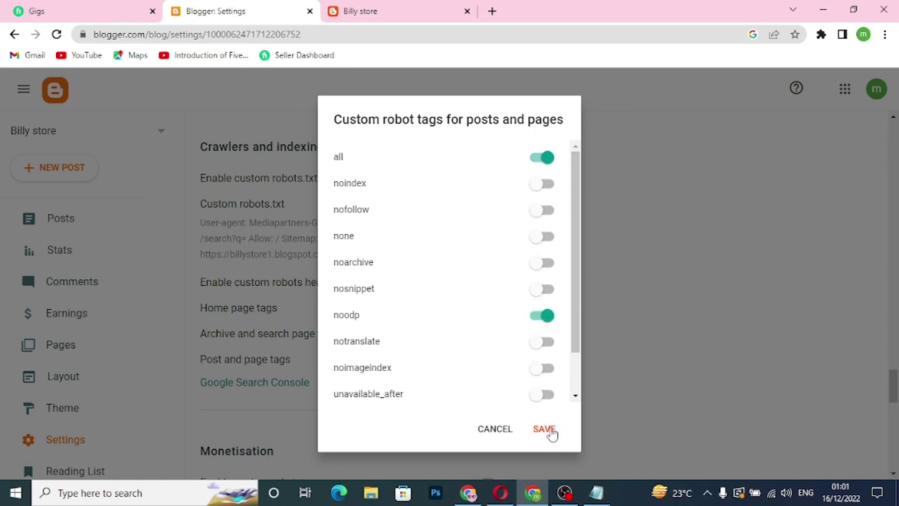
pyautogui.click(552, 435)
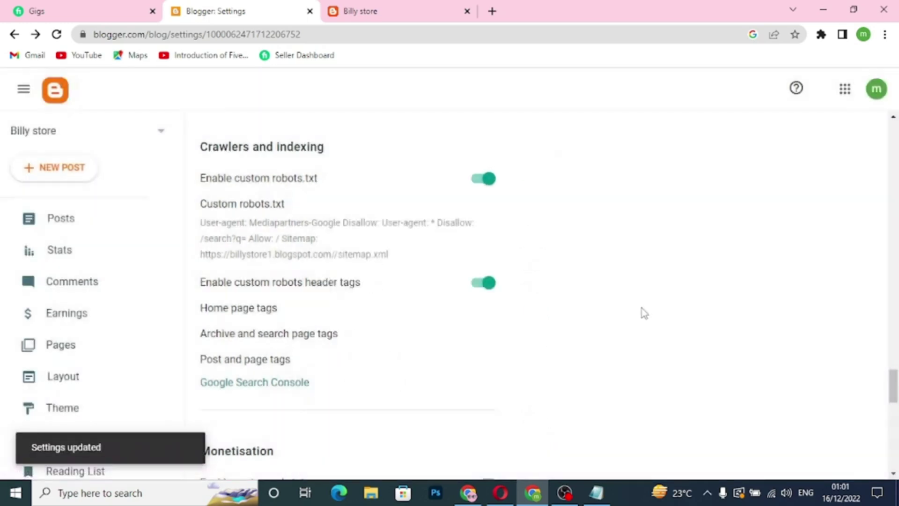
# Step: Open Google Search Console from the Crawlers and indexing settings and start adding a new property
pyautogui.scroll(-5, 644, 313)
pyautogui.scroll(-1, 645, 313)
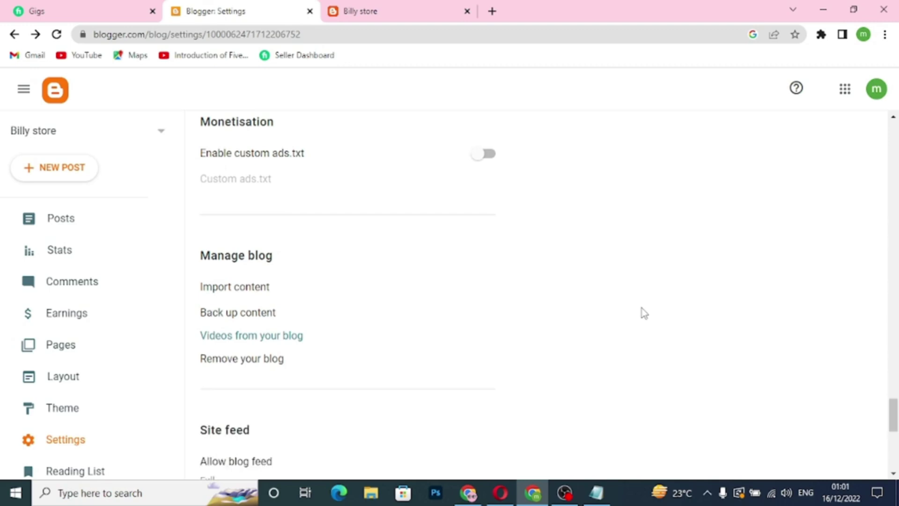
pyautogui.scroll(2, 644, 313)
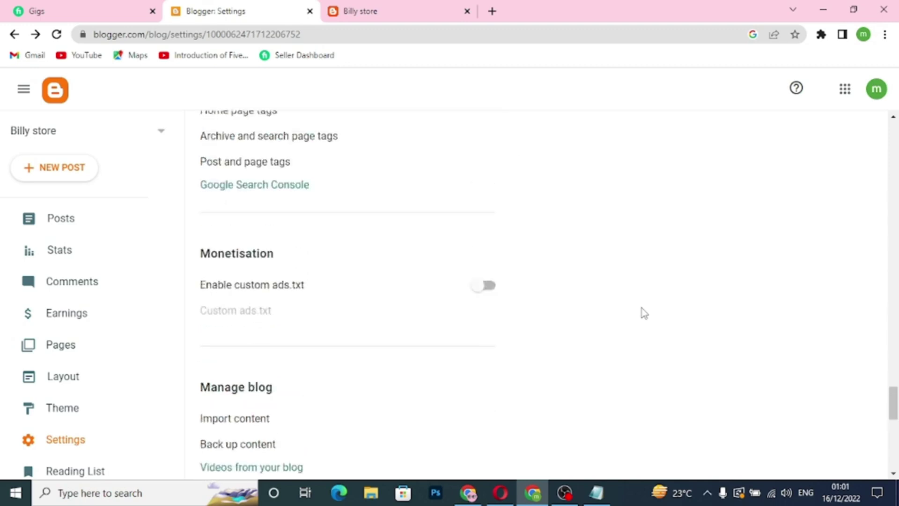
pyautogui.click(282, 189)
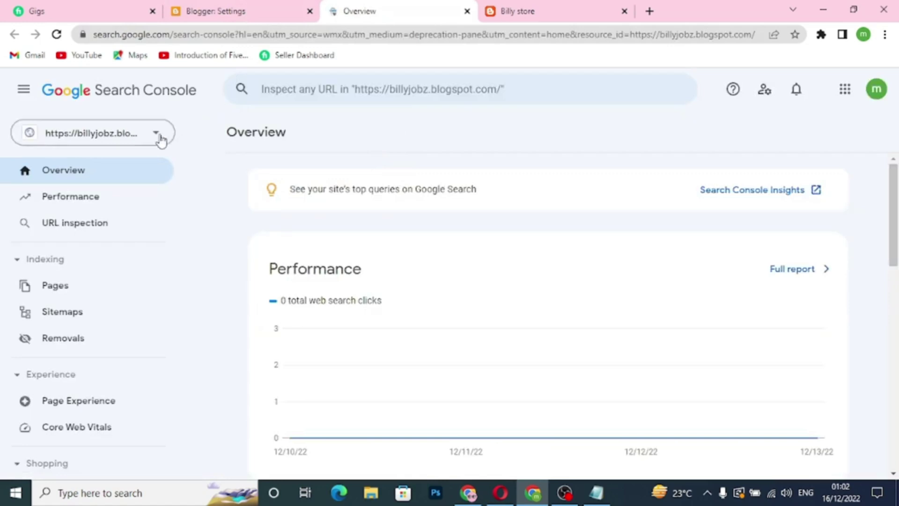
pyautogui.click(159, 137)
pyautogui.click(100, 211)
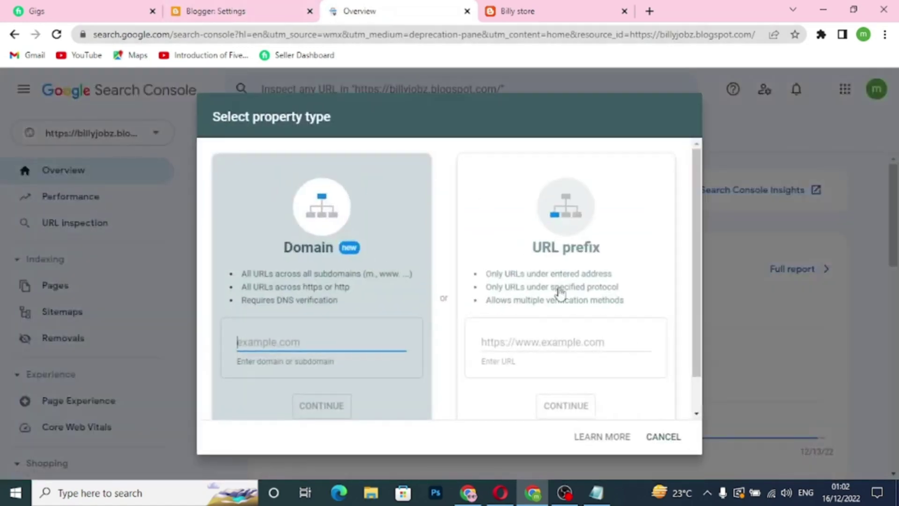
pyautogui.click(253, 14)
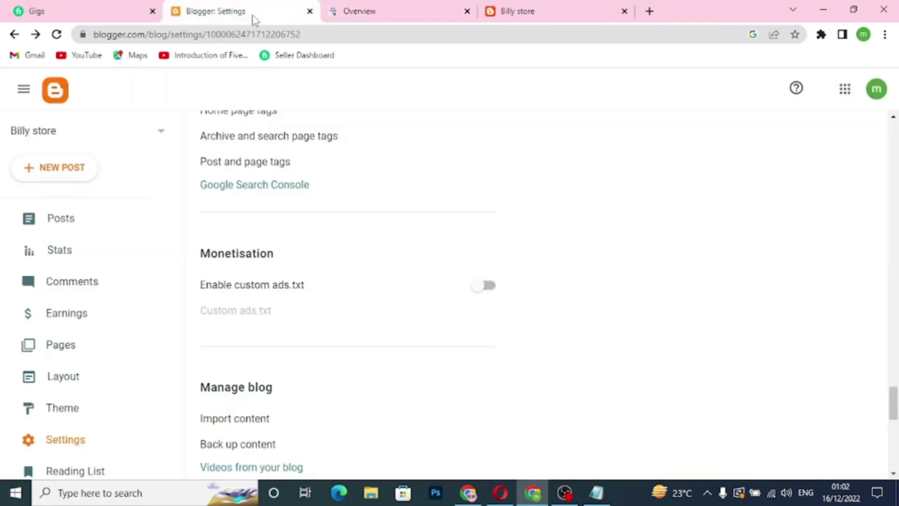
pyautogui.click(502, 13)
pyautogui.moveTo(295, 35); pyautogui.dragTo(98, 39)
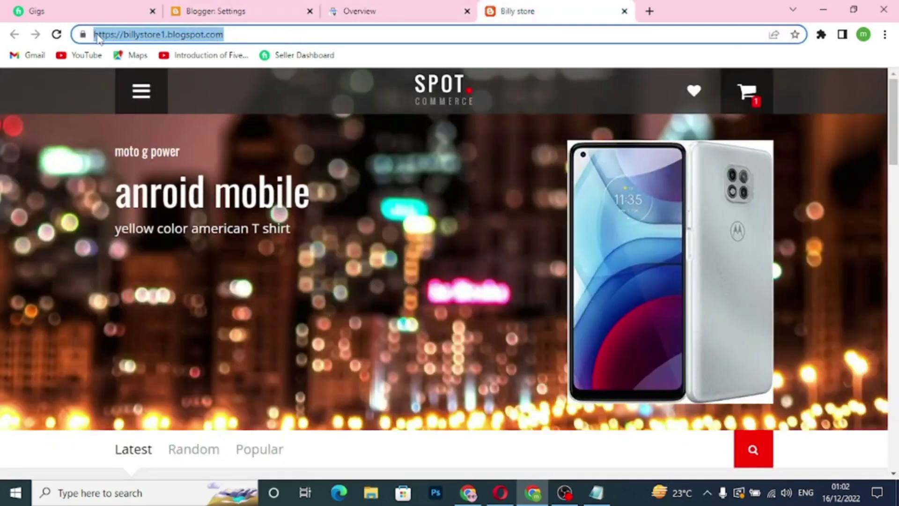
pyautogui.rightClick(115, 39)
pyautogui.click(165, 106)
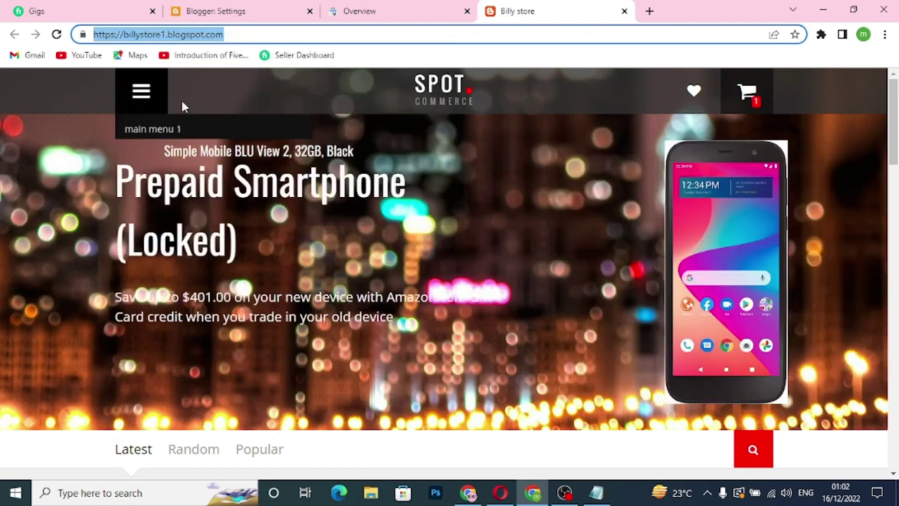
pyautogui.click(409, 17)
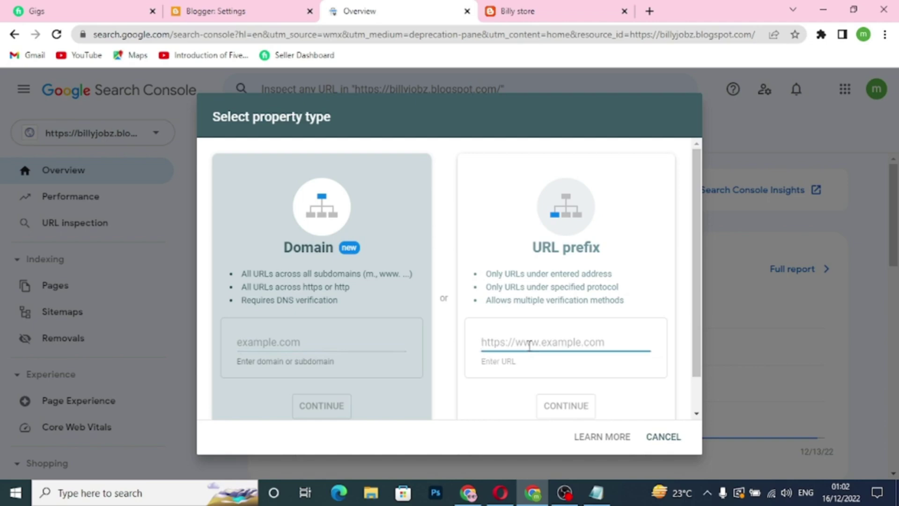
pyautogui.hotkey('ctrl', 'v')
pyautogui.click(487, 11)
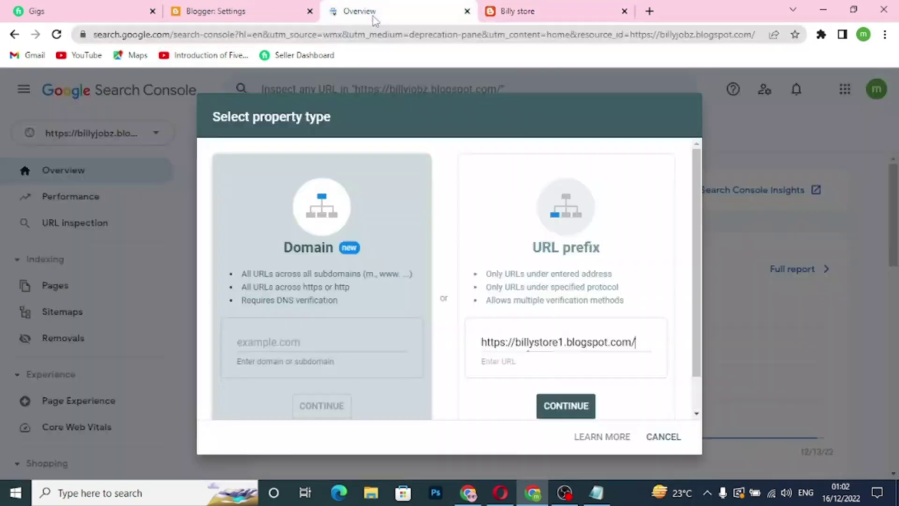
pyautogui.click(356, 11)
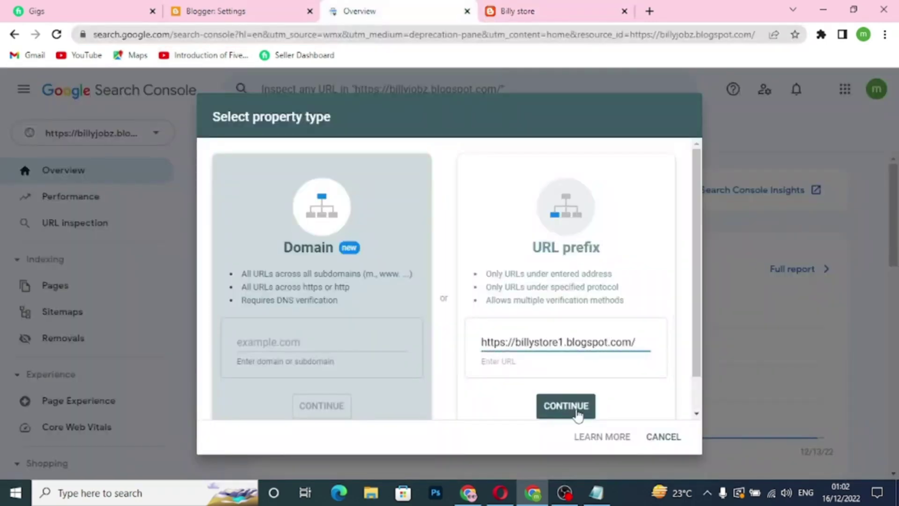
# Step: Submit the URL prefix property for ownership verification and go to the new property
pyautogui.click(569, 416)
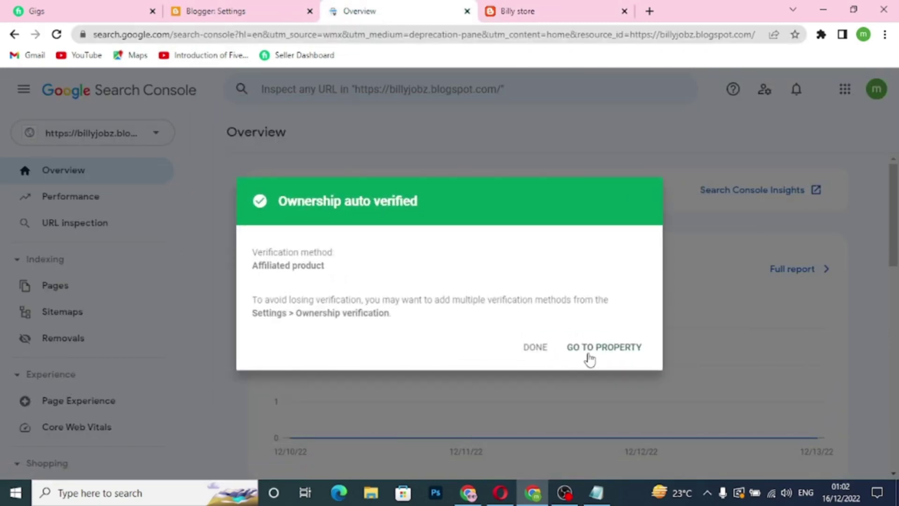
pyautogui.click(590, 359)
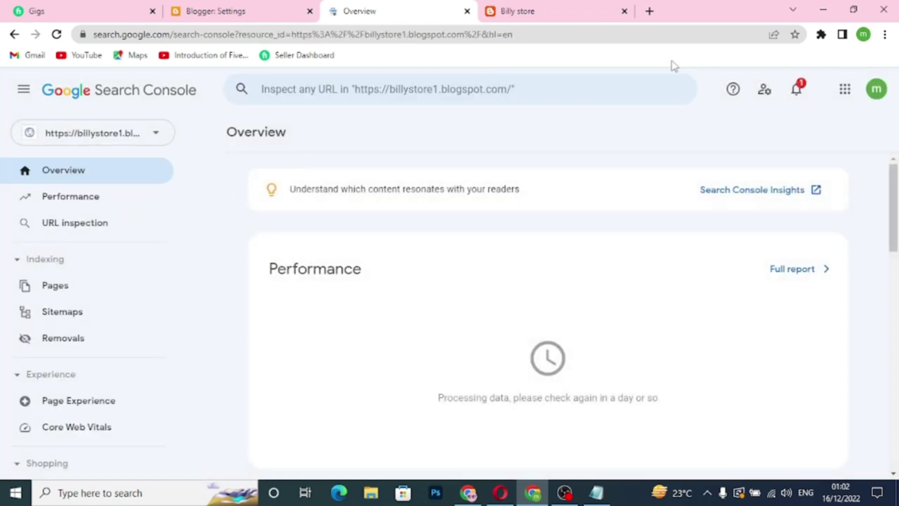
pyautogui.click(796, 89)
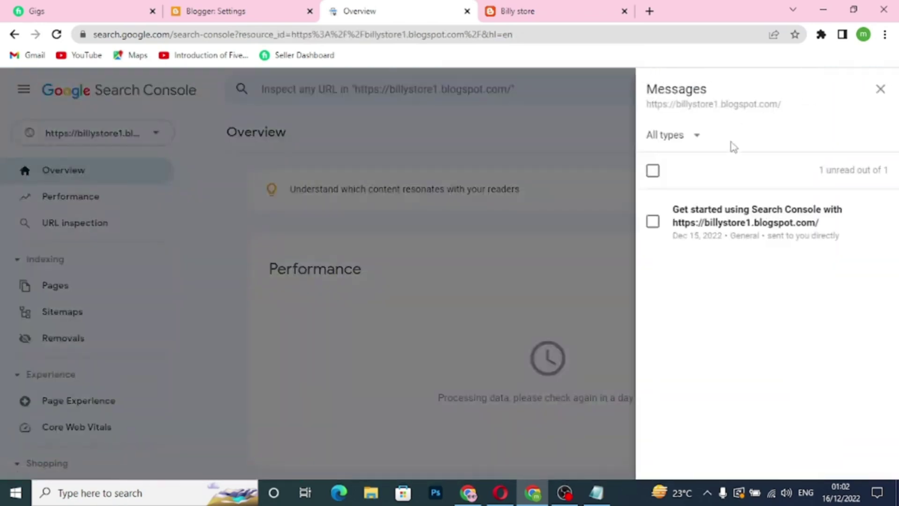
pyautogui.click(566, 142)
pyautogui.click(106, 143)
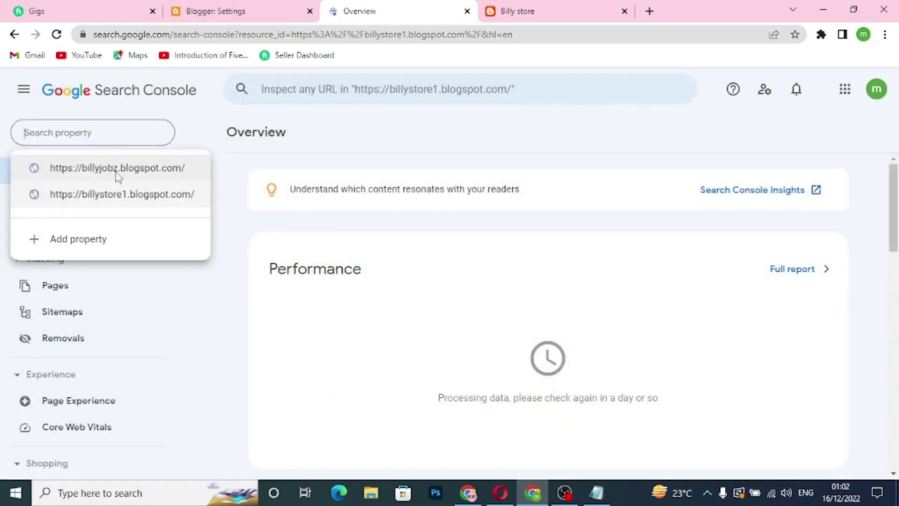
pyautogui.click(118, 196)
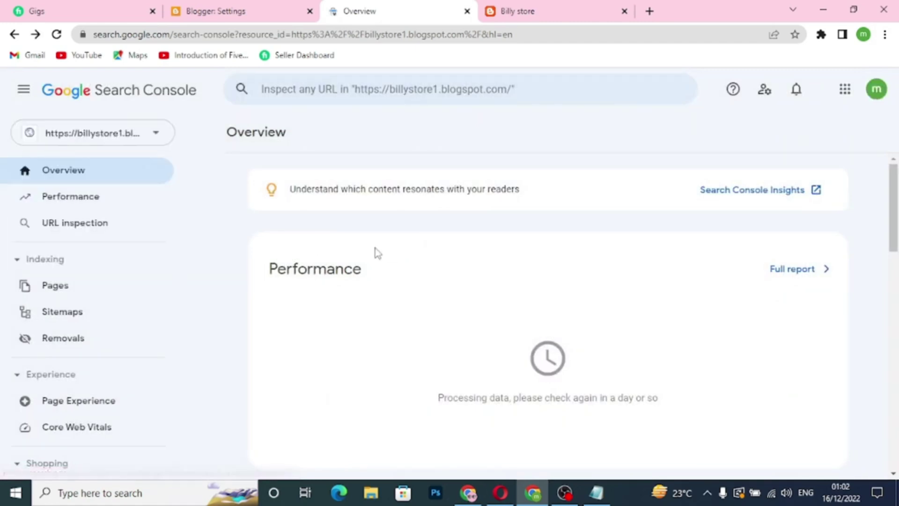
pyautogui.scroll(-7, 698, 307)
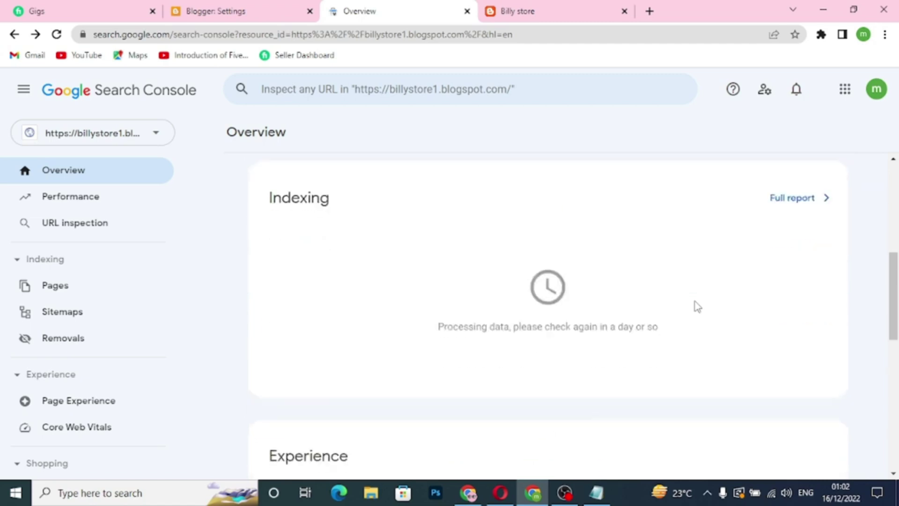
pyautogui.scroll(1, 697, 307)
pyautogui.scroll(5, 698, 307)
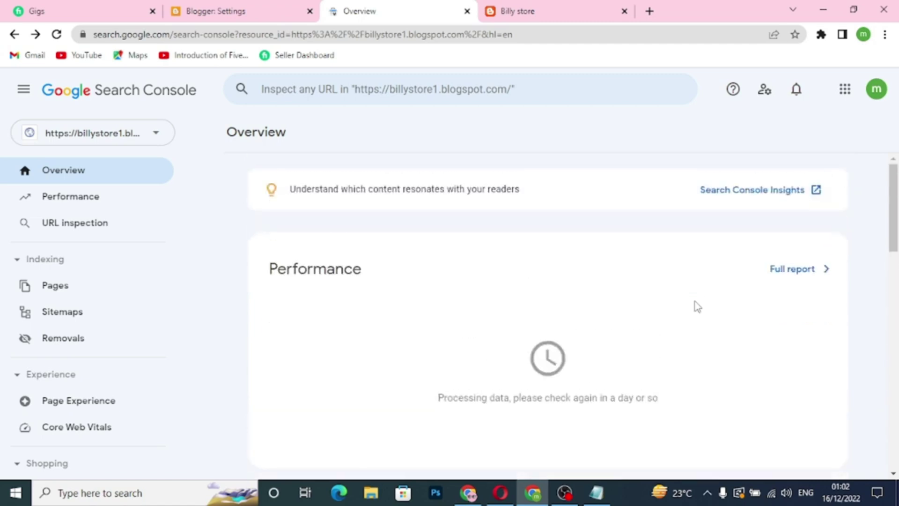
pyautogui.click(536, 11)
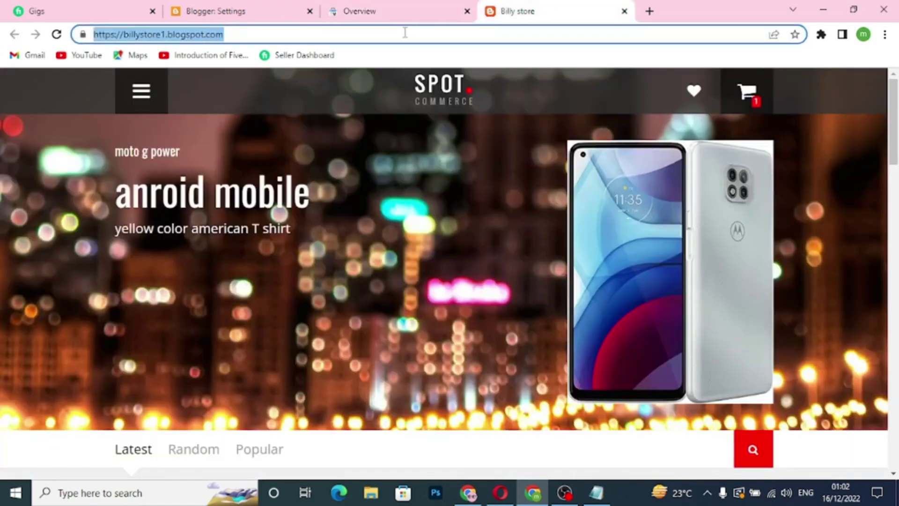
pyautogui.click(231, 34)
pyautogui.moveTo(231, 35); pyautogui.dragTo(94, 34)
pyautogui.rightClick(98, 36)
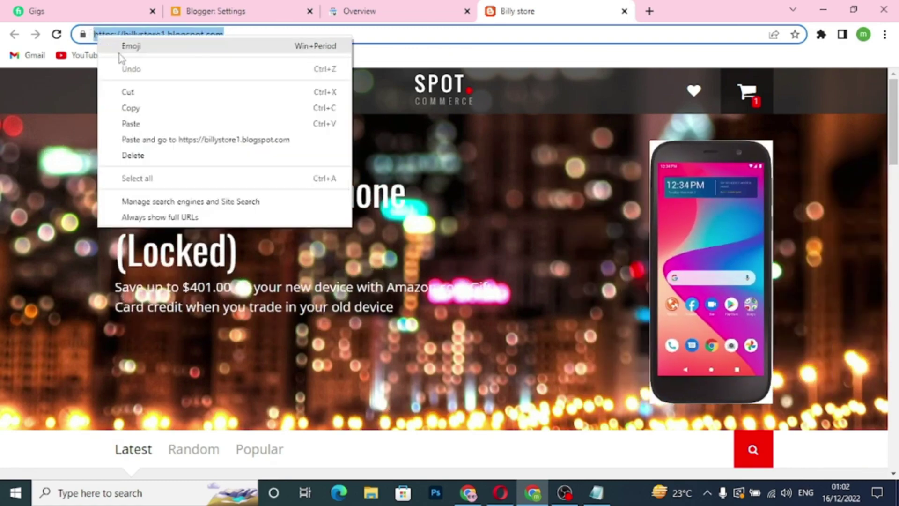
pyautogui.click(150, 108)
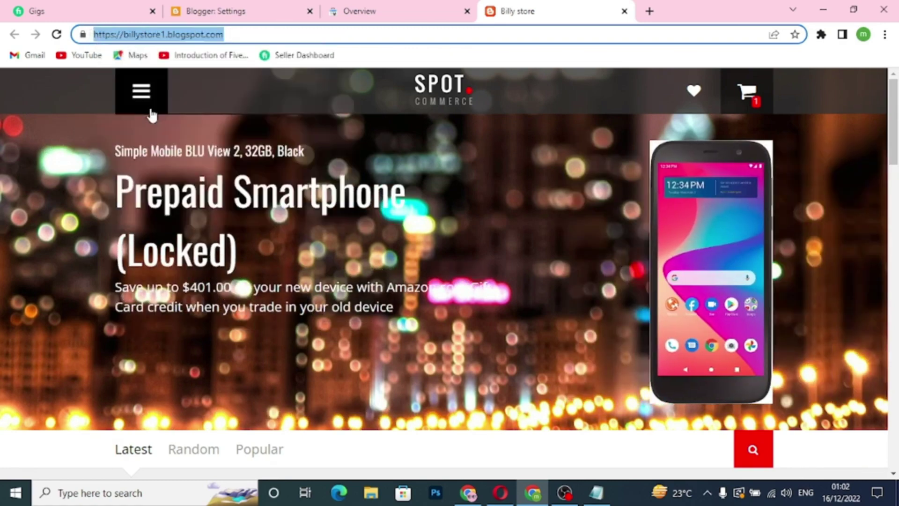
pyautogui.click(885, 35)
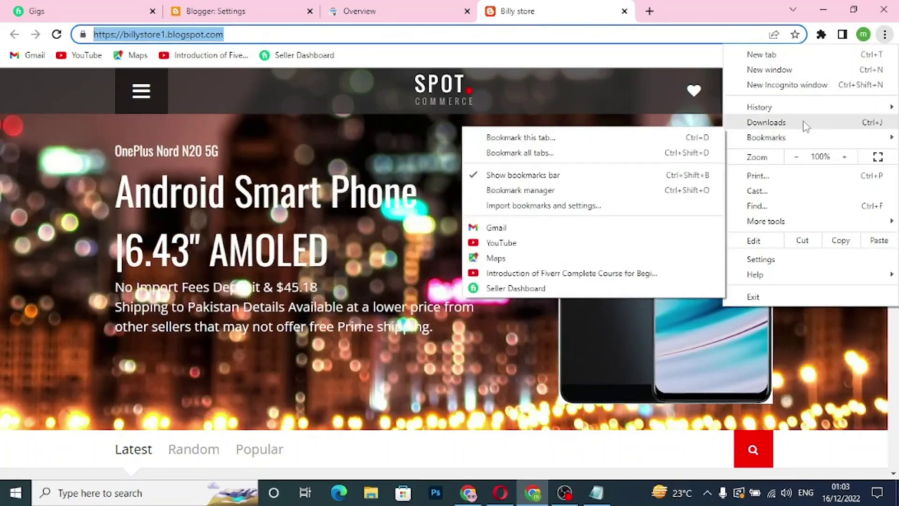
pyautogui.click(796, 84)
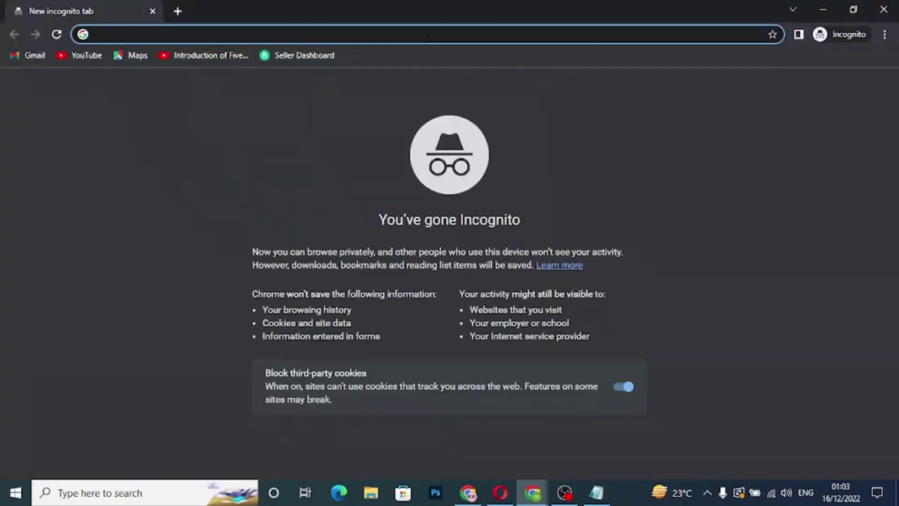
pyautogui.hotkey('ctrl', 'v')
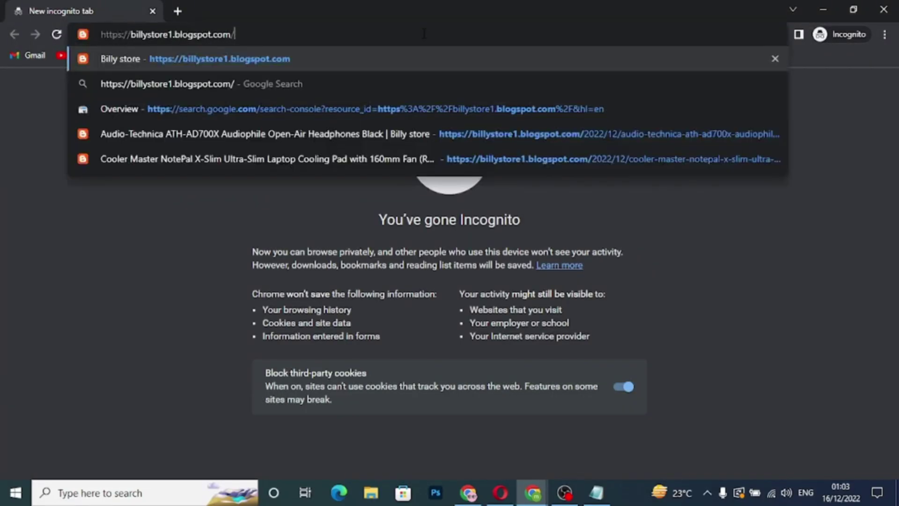
pyautogui.press('Return')
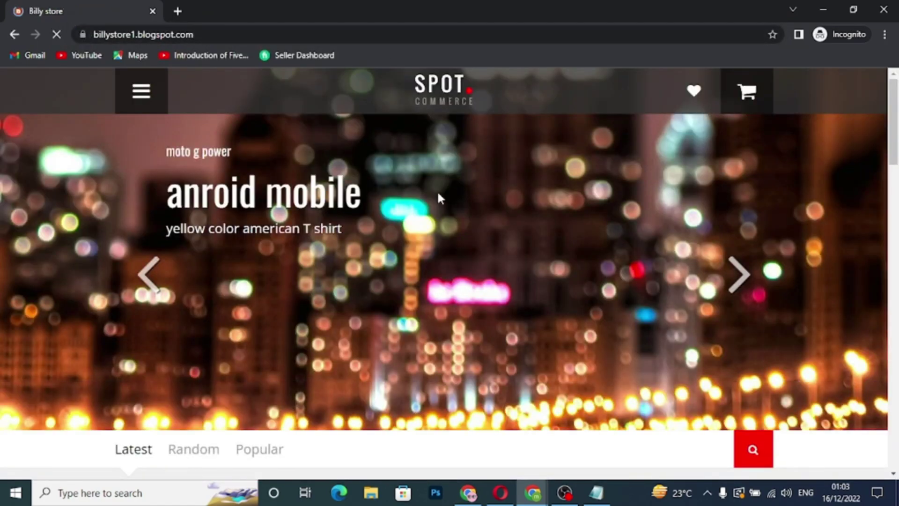
# Step: Look through the store's home page in the Incognito window, from the banner and product listings to the footer
pyautogui.scroll(-9, 464, 196)
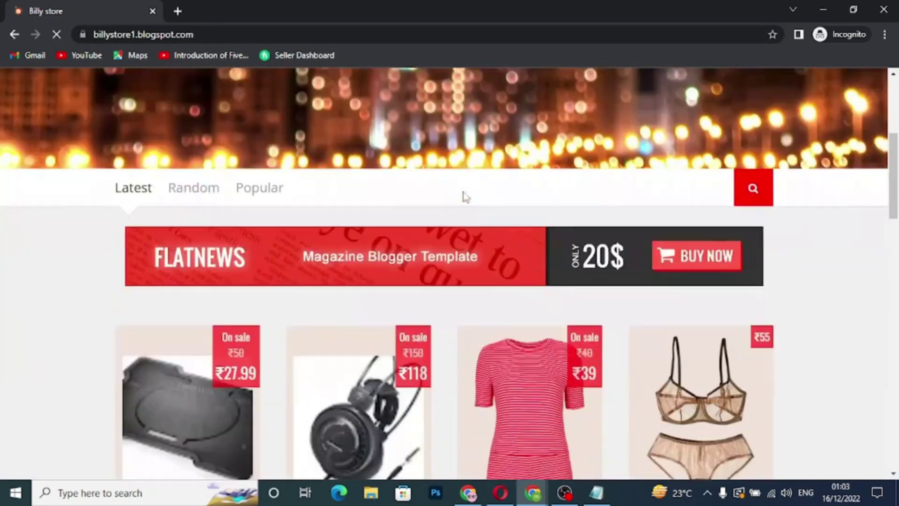
pyautogui.scroll(-15, 464, 195)
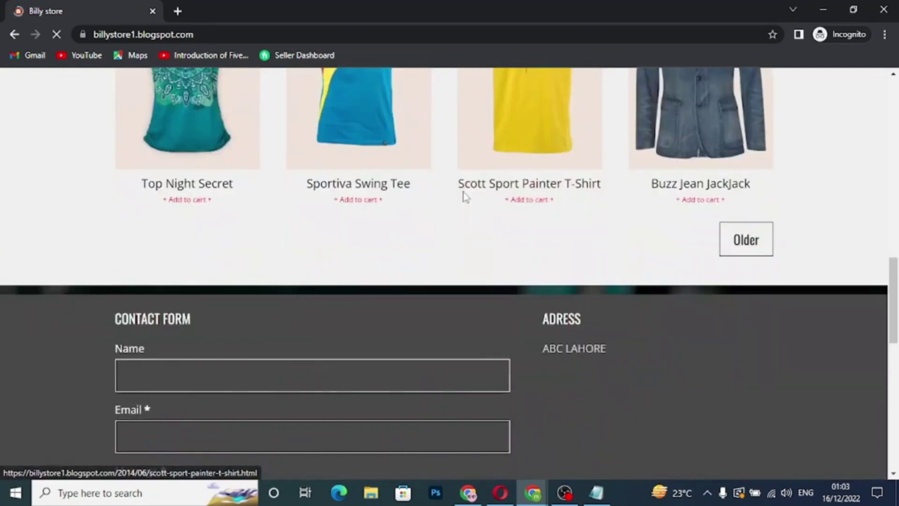
pyautogui.scroll(-5, 464, 193)
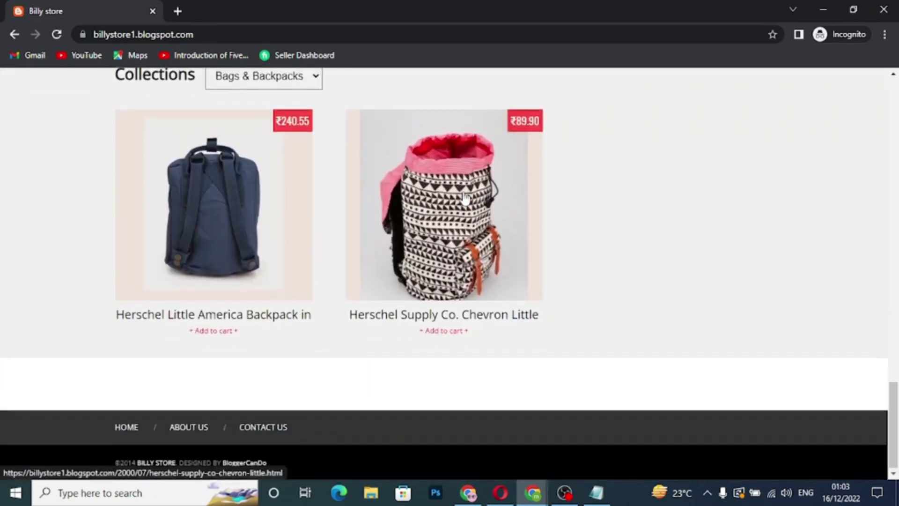
pyautogui.scroll(6, 463, 193)
pyautogui.scroll(8, 464, 194)
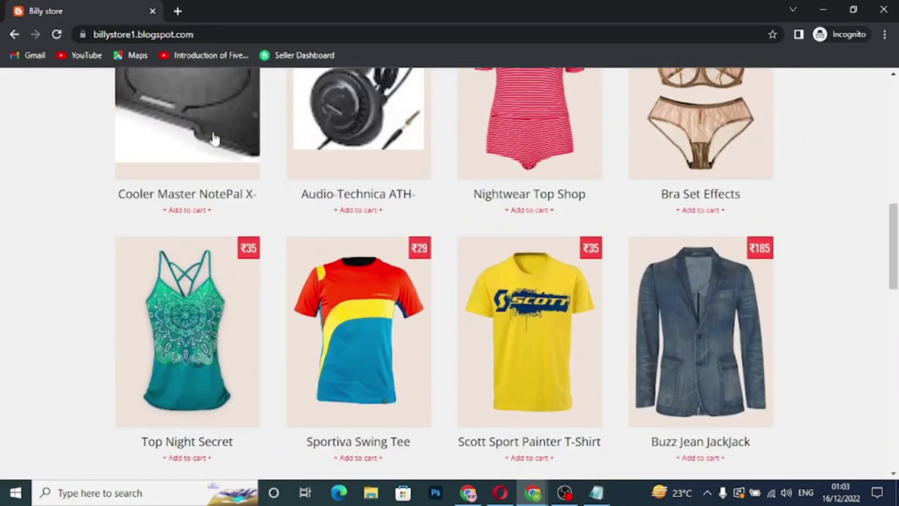
# Step: Open the Cooler Master NotePal X-Slim product page and review its price, cart option, description and review section
pyautogui.click(214, 139)
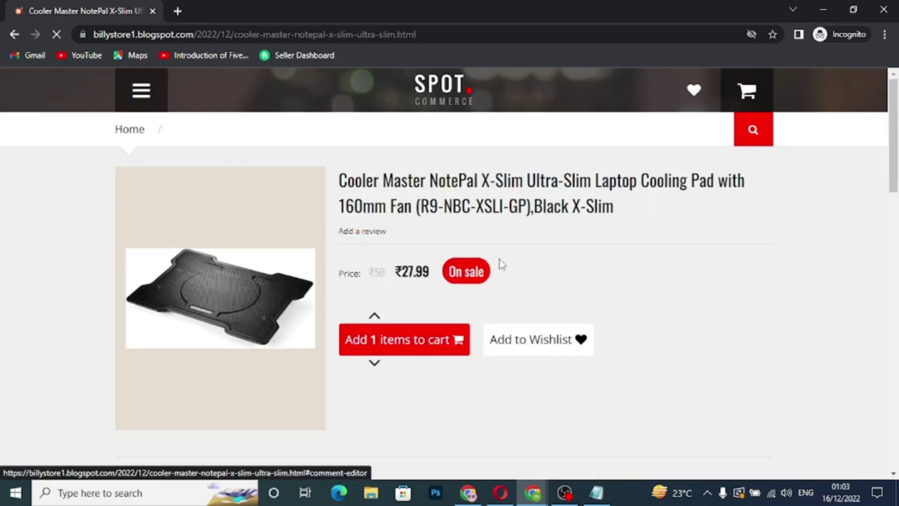
pyautogui.scroll(-5, 545, 342)
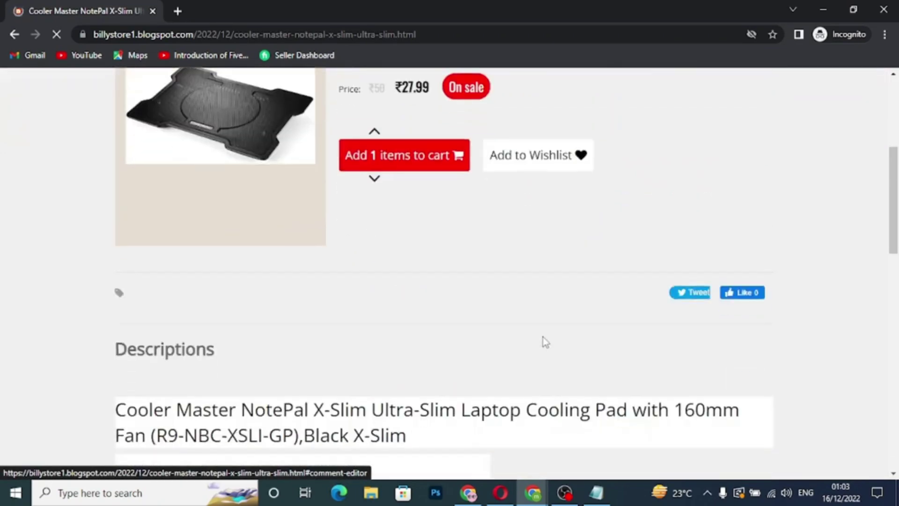
pyautogui.scroll(3, 543, 342)
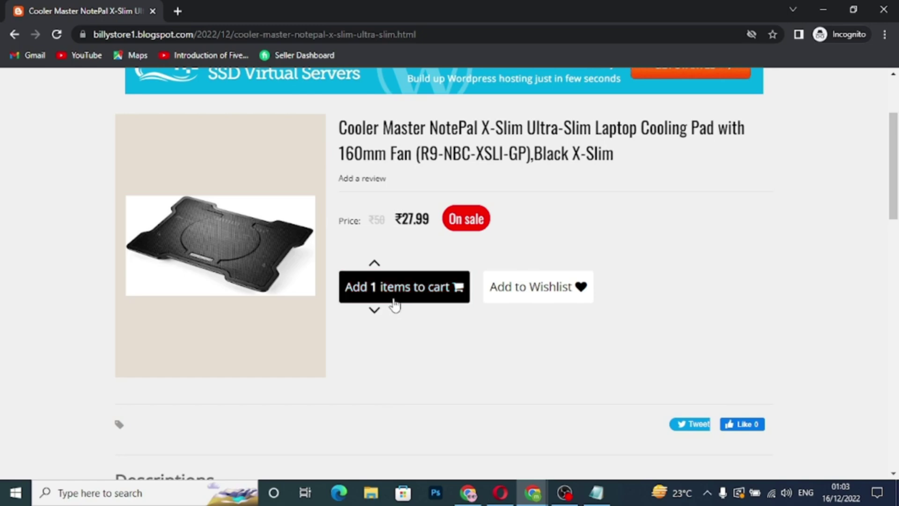
pyautogui.scroll(-15, 568, 331)
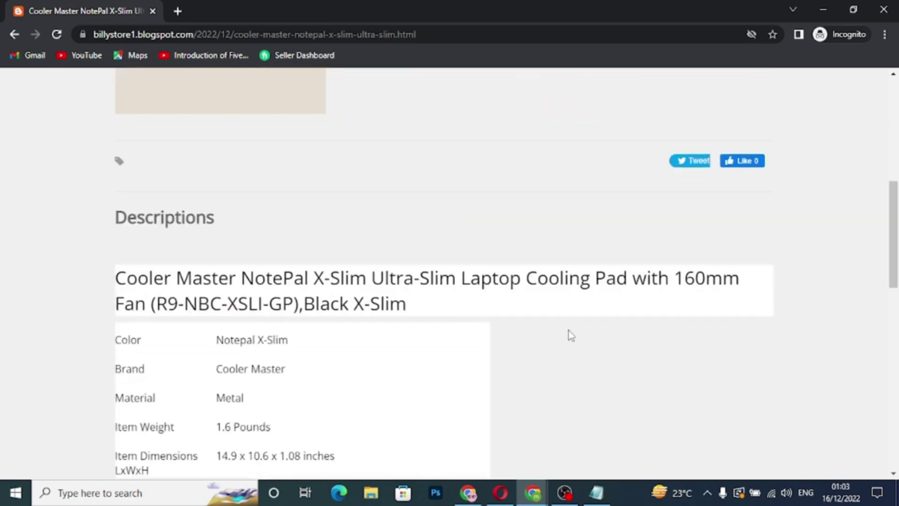
pyautogui.scroll(-5, 568, 330)
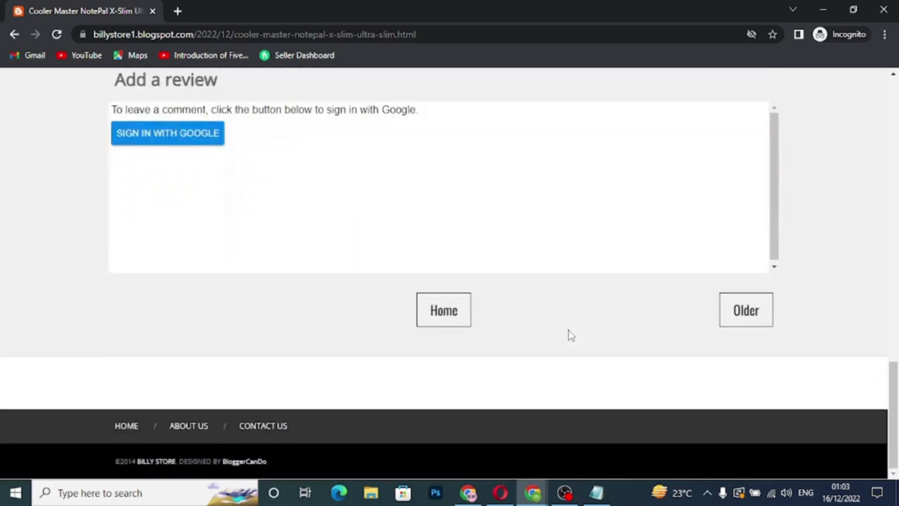
pyautogui.scroll(13, 568, 330)
pyautogui.scroll(5, 568, 330)
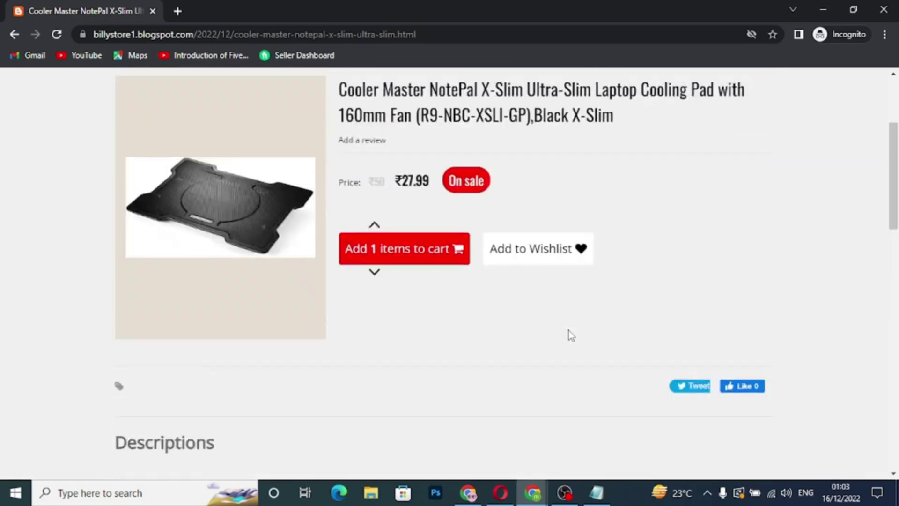
pyautogui.scroll(-13, 568, 330)
pyautogui.scroll(-5, 580, 337)
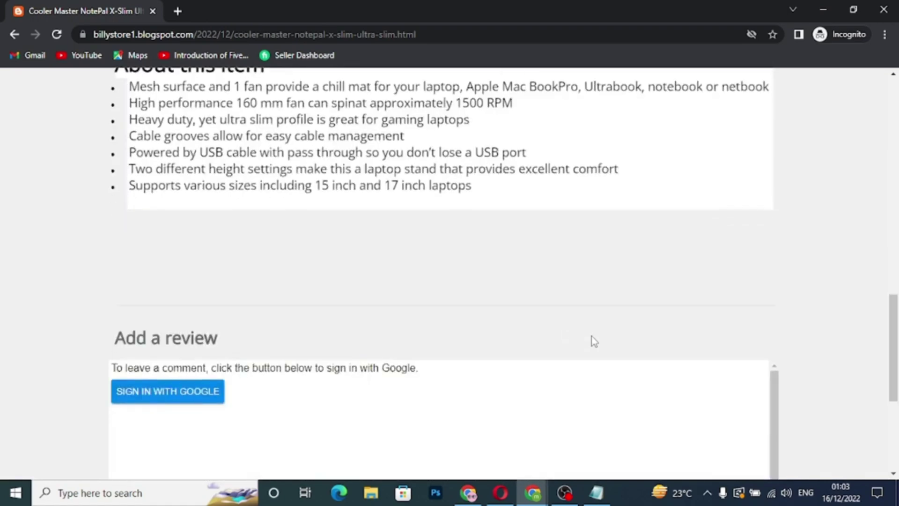
pyautogui.scroll(1, 523, 271)
pyautogui.scroll(10, 523, 270)
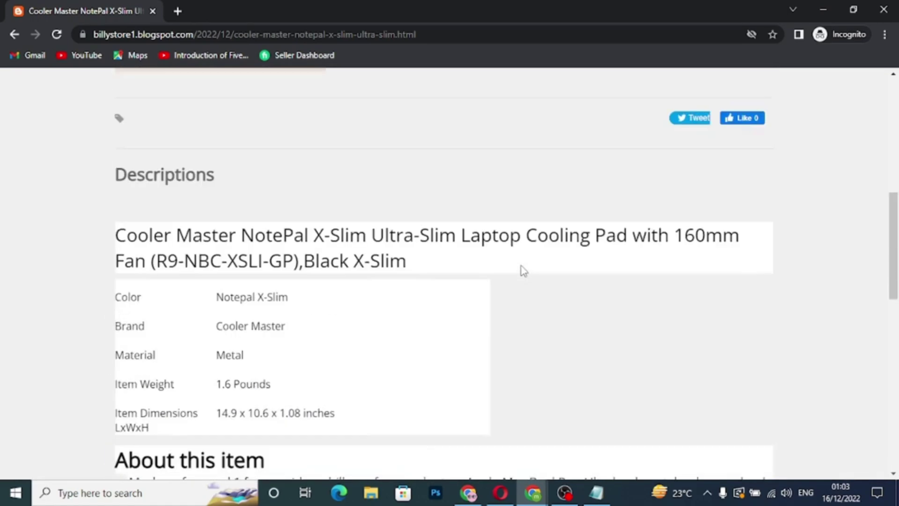
pyautogui.scroll(5, 523, 271)
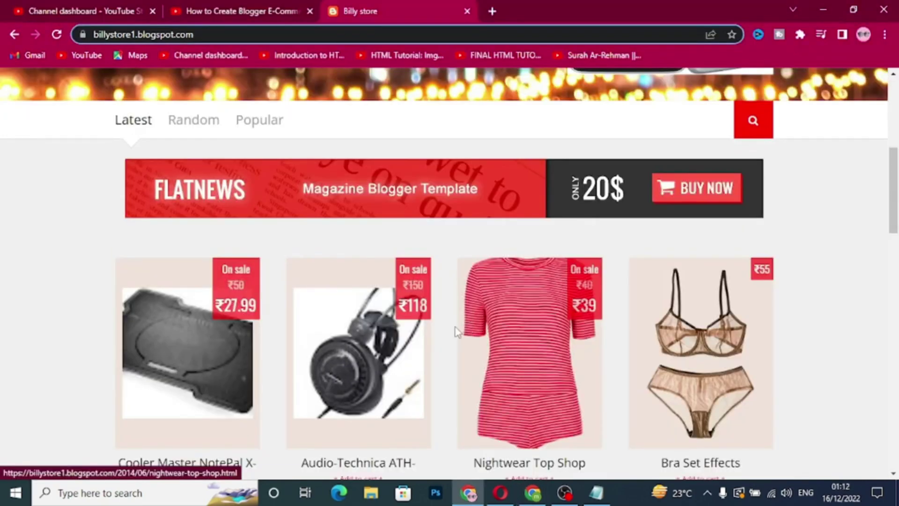
# Step: Open the Buzz Jean JackJack product from the home page listings, add one to the cart and view the cart
pyautogui.scroll(-5, 370, 346)
pyautogui.scroll(-2, 367, 356)
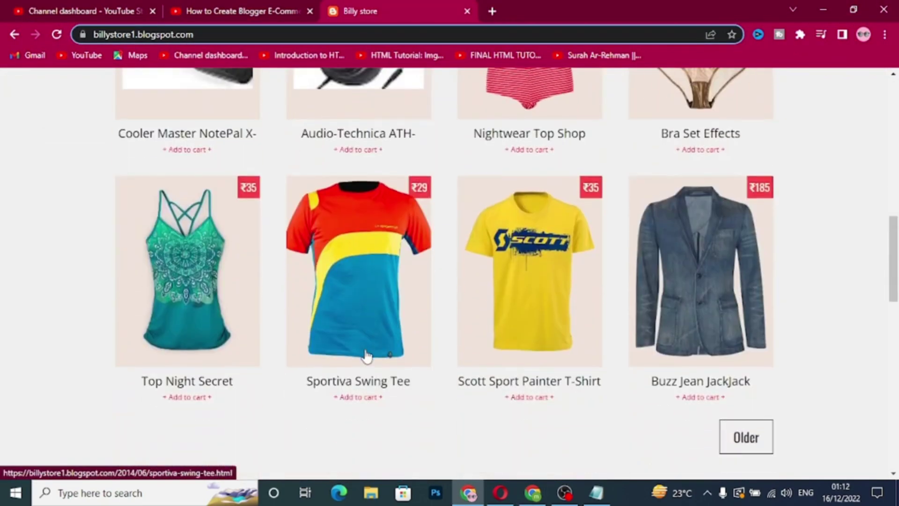
pyautogui.scroll(-4, 365, 355)
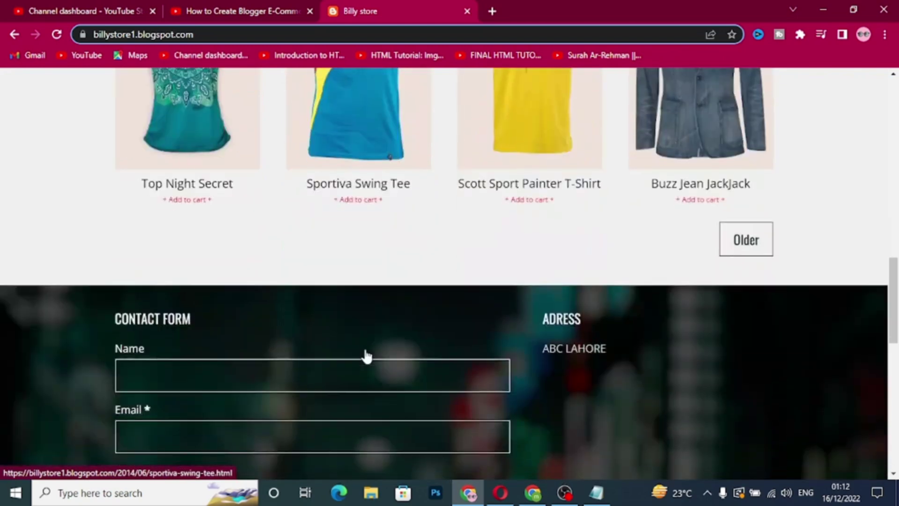
pyautogui.scroll(4, 365, 355)
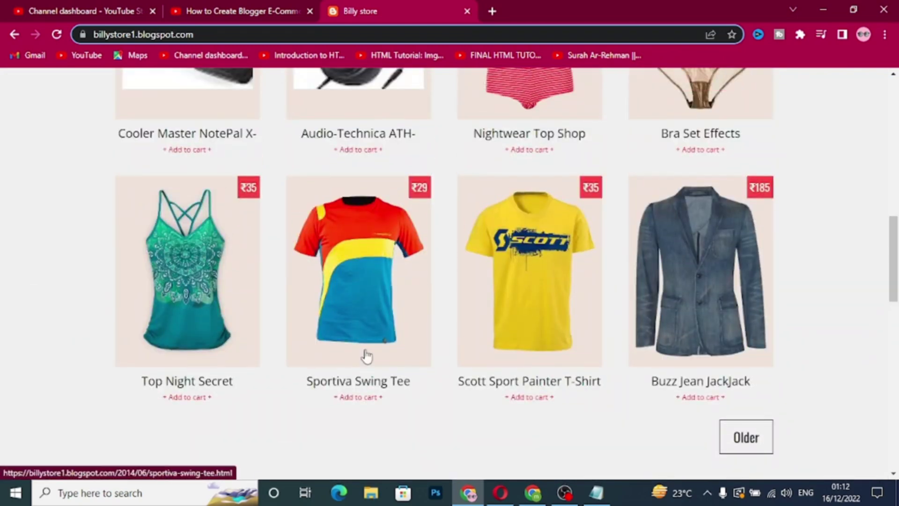
pyautogui.click(674, 273)
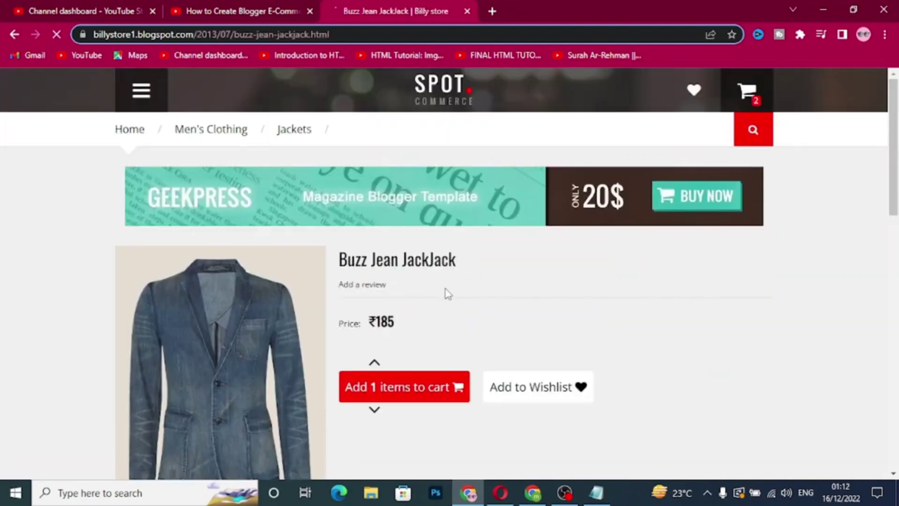
pyautogui.scroll(-4, 446, 293)
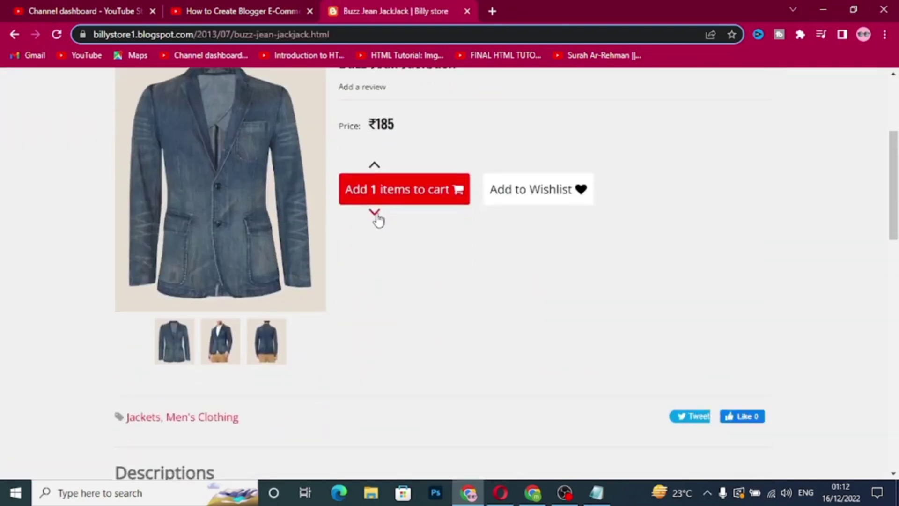
pyautogui.click(391, 193)
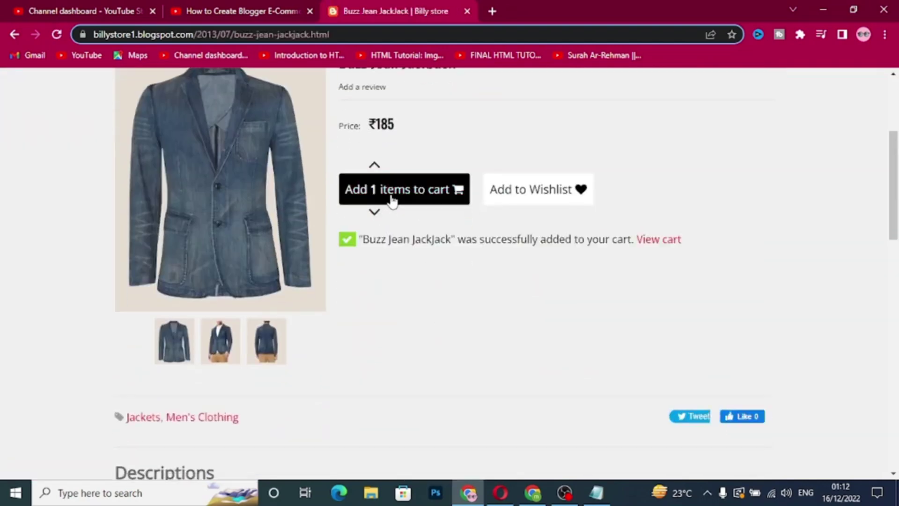
pyautogui.click(658, 243)
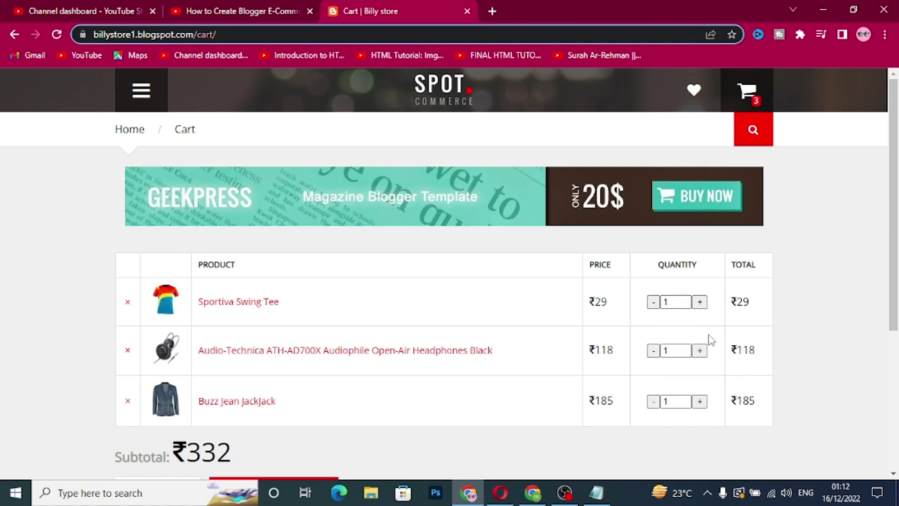
pyautogui.scroll(-3, 711, 340)
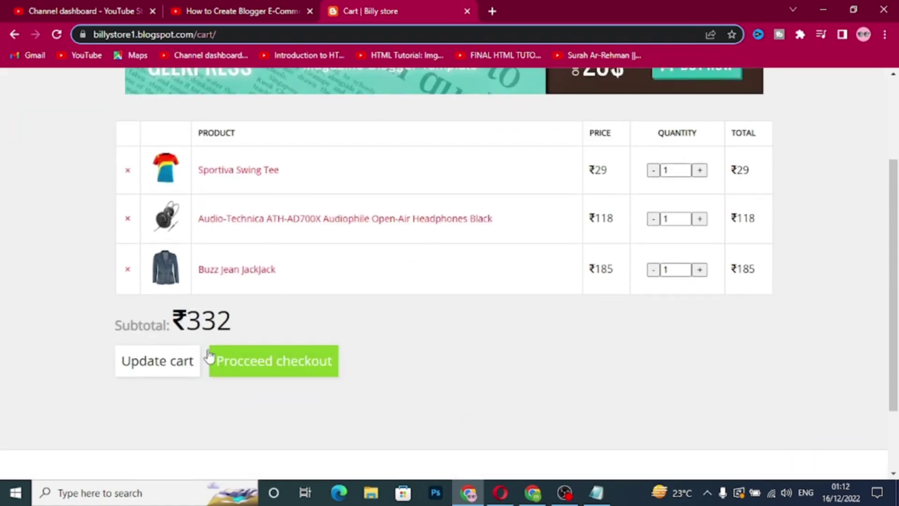
# Step: Proceed to checkout from the cart and look through the Country options in the billing details
pyautogui.click(281, 373)
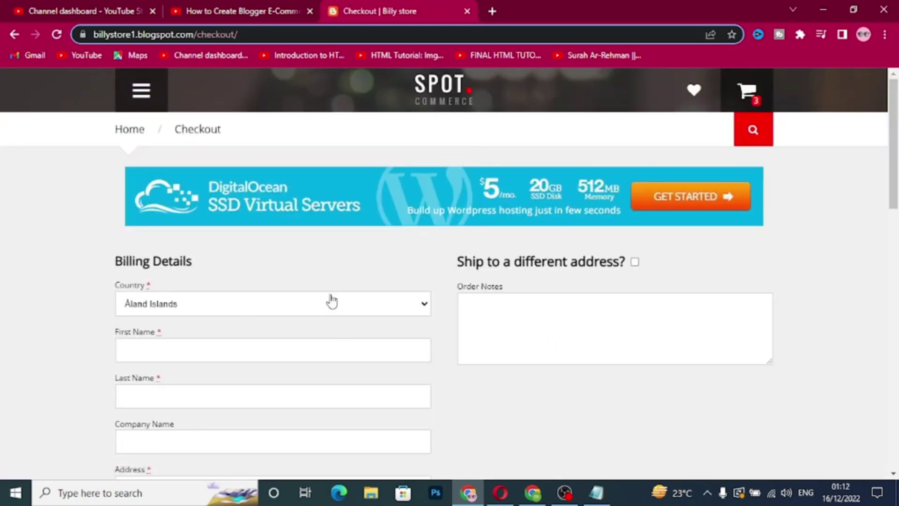
pyautogui.scroll(-3, 330, 302)
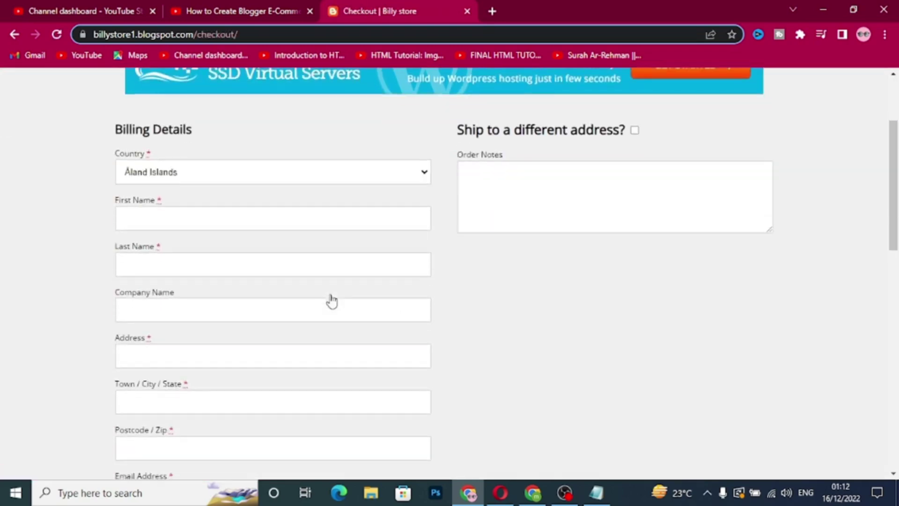
pyautogui.click(281, 176)
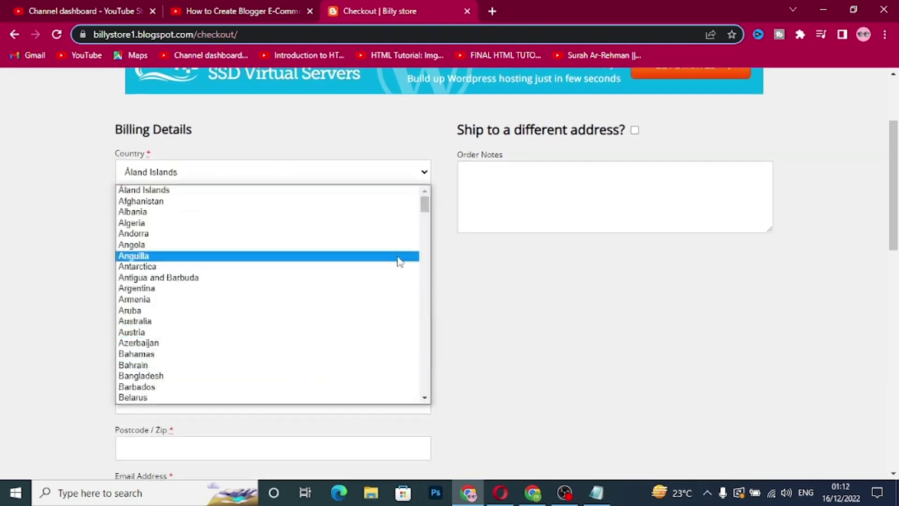
pyautogui.scroll(-10, 426, 281)
pyautogui.scroll(-20, 427, 283)
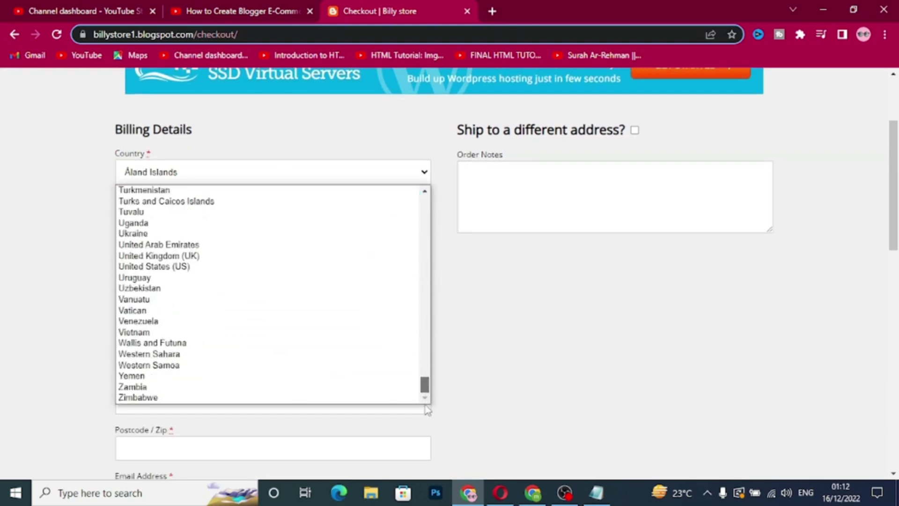
pyautogui.moveTo(424, 405); pyautogui.dragTo(440, 192)
pyautogui.click(529, 280)
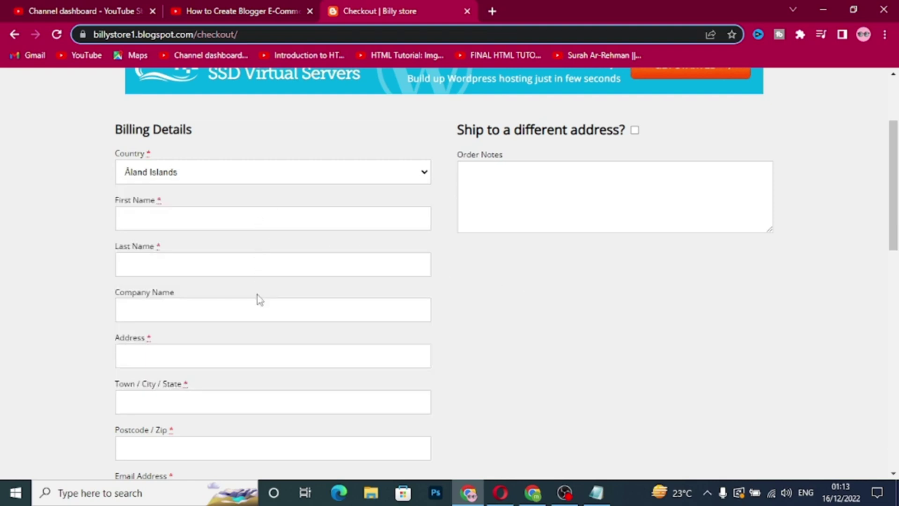
# Step: Review the order summary on the checkout page, choose Cash on Delivery and try to place the order with the billing fields empty
pyautogui.scroll(-6, 261, 328)
pyautogui.scroll(-2, 261, 328)
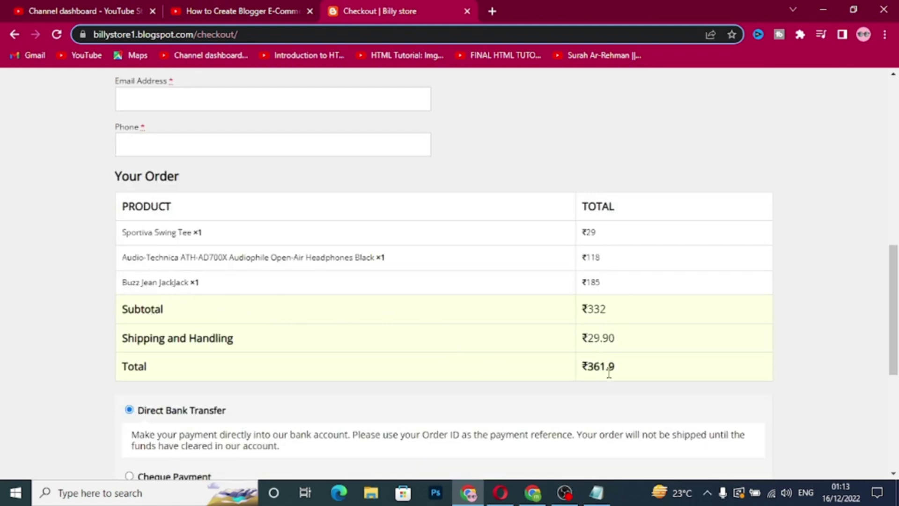
pyautogui.scroll(-4, 608, 367)
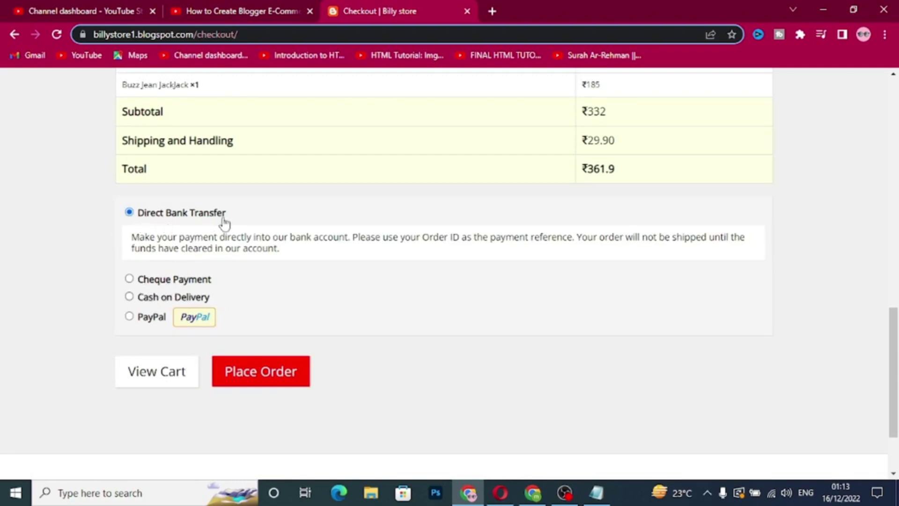
pyautogui.click(130, 300)
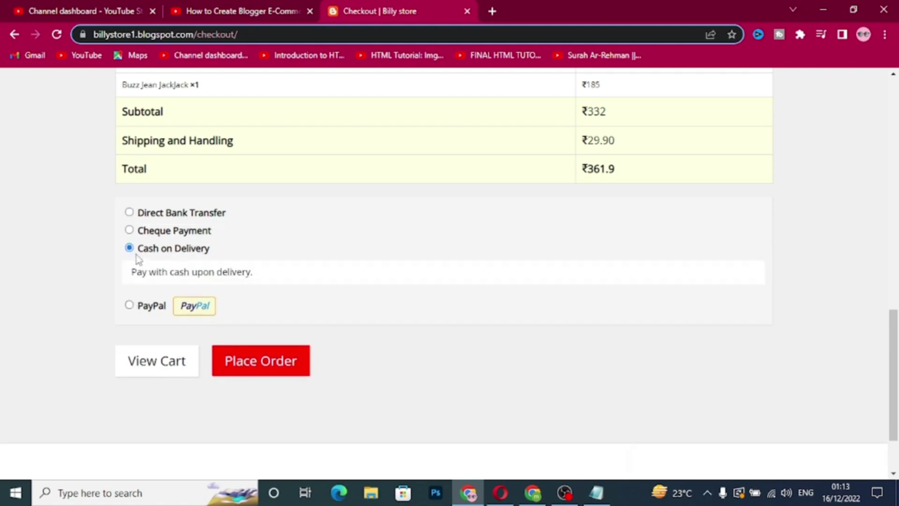
pyautogui.click(253, 361)
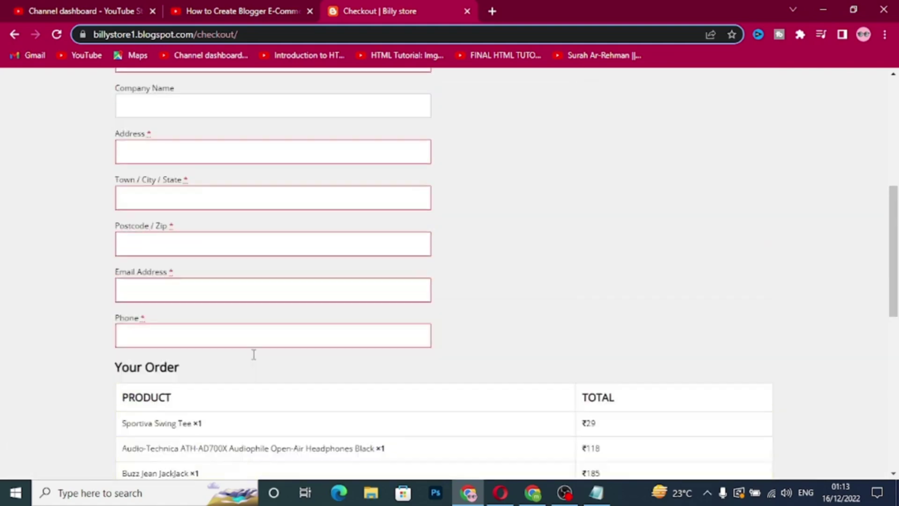
# Step: Examine the required billing fields, order totals and available payment methods on the checkout page
pyautogui.scroll(3, 262, 348)
pyautogui.scroll(3, 264, 344)
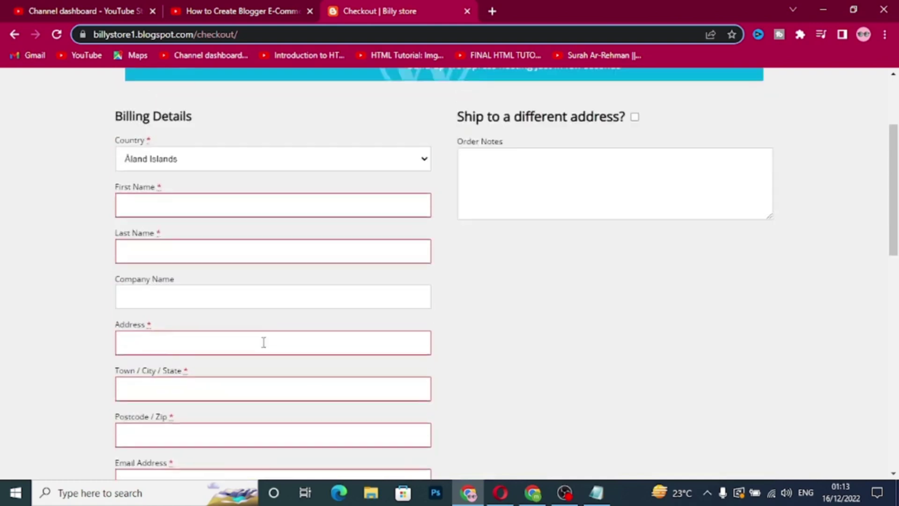
pyautogui.scroll(-10, 195, 275)
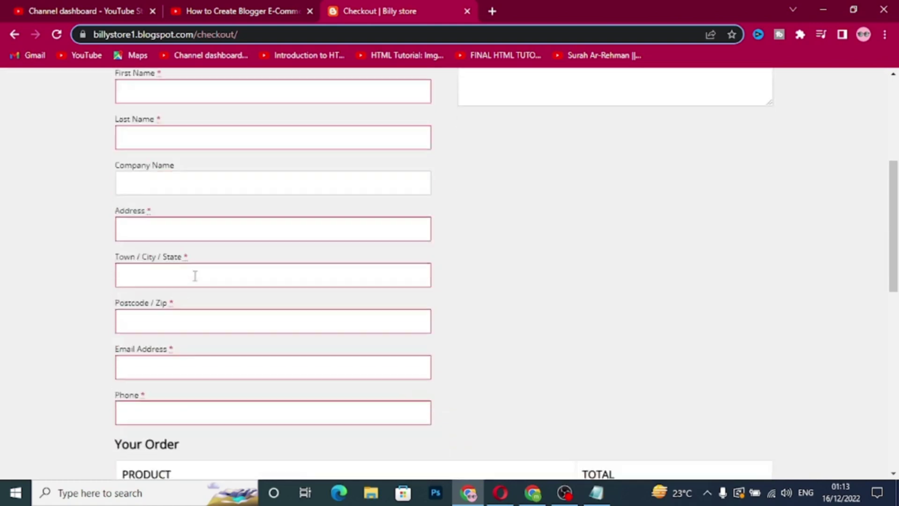
pyautogui.scroll(-3, 195, 279)
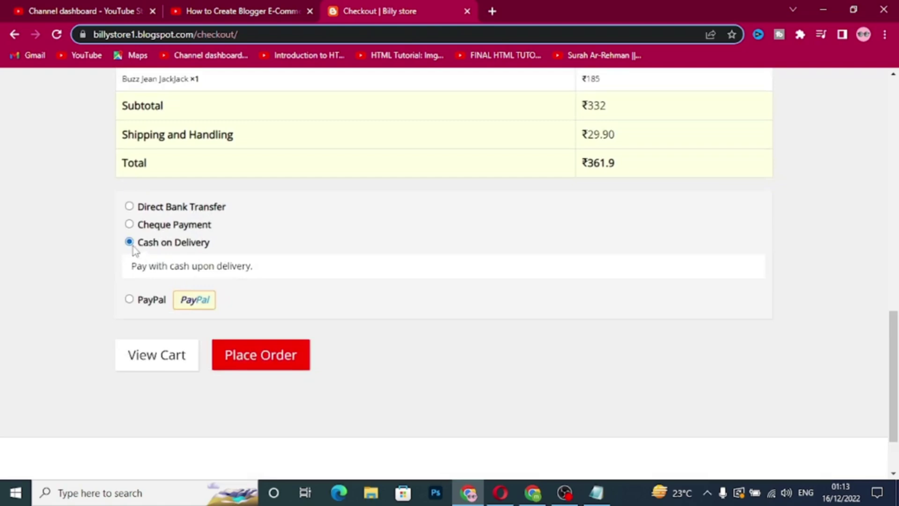
pyautogui.scroll(2, 368, 341)
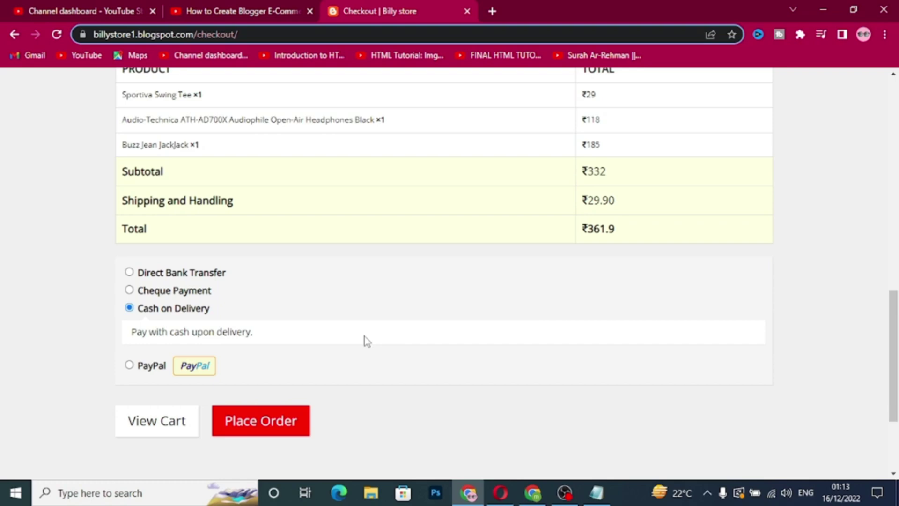
pyautogui.scroll(2, 366, 336)
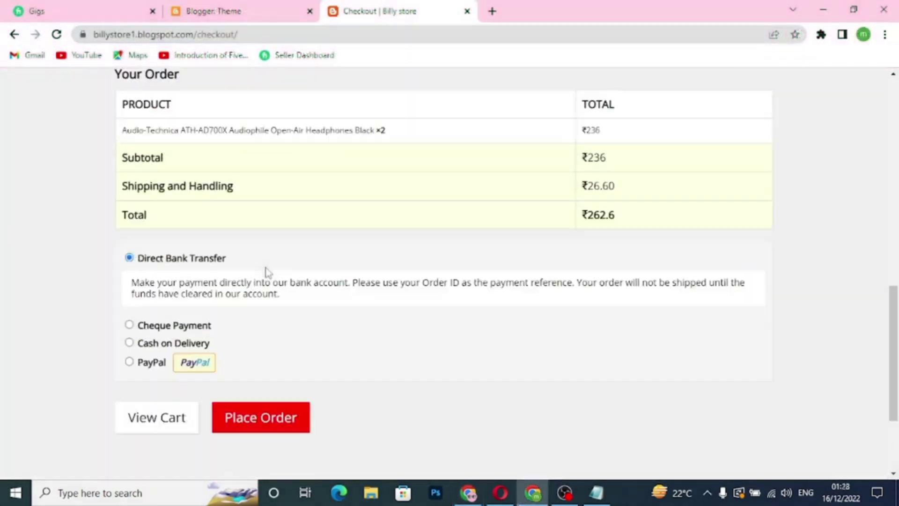
pyautogui.scroll(1, 266, 269)
pyautogui.scroll(-3, 266, 271)
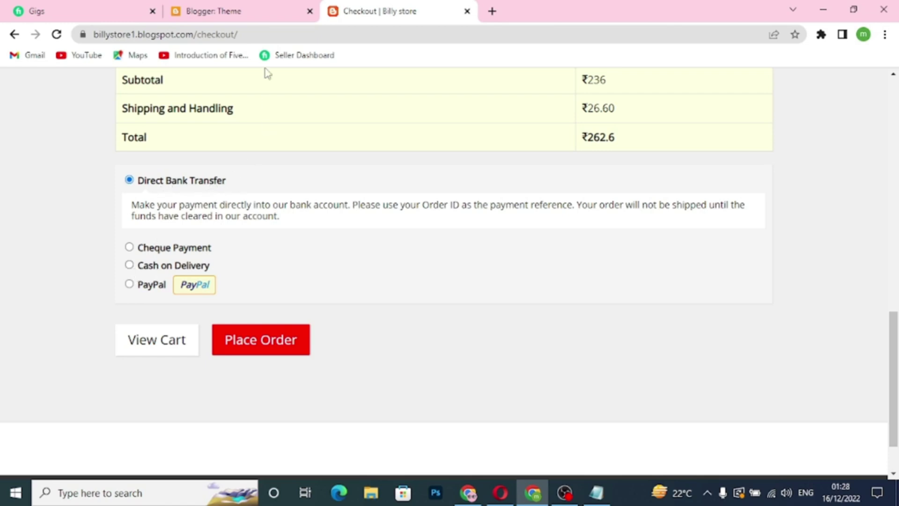
# Step: Open the Variables gadget for editing in the blog-settings section of Billy store's Blogger layout
pyautogui.click(257, 13)
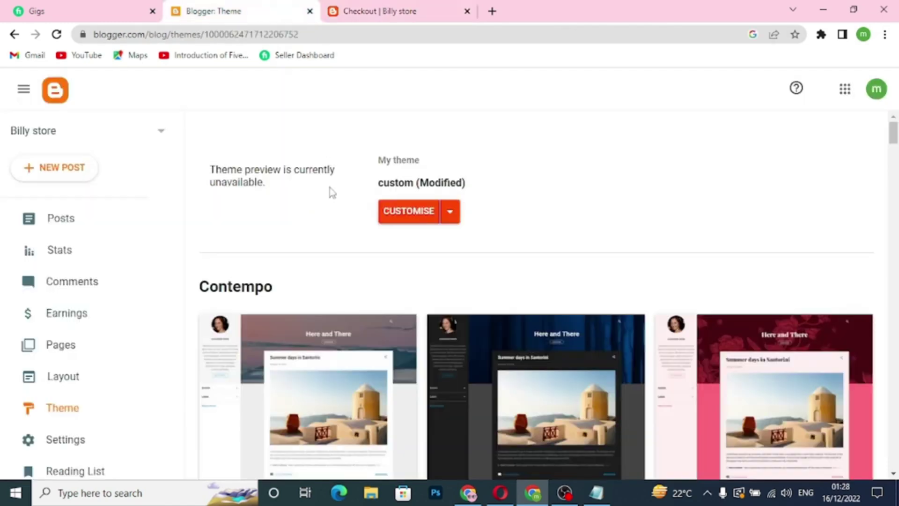
pyautogui.click(68, 377)
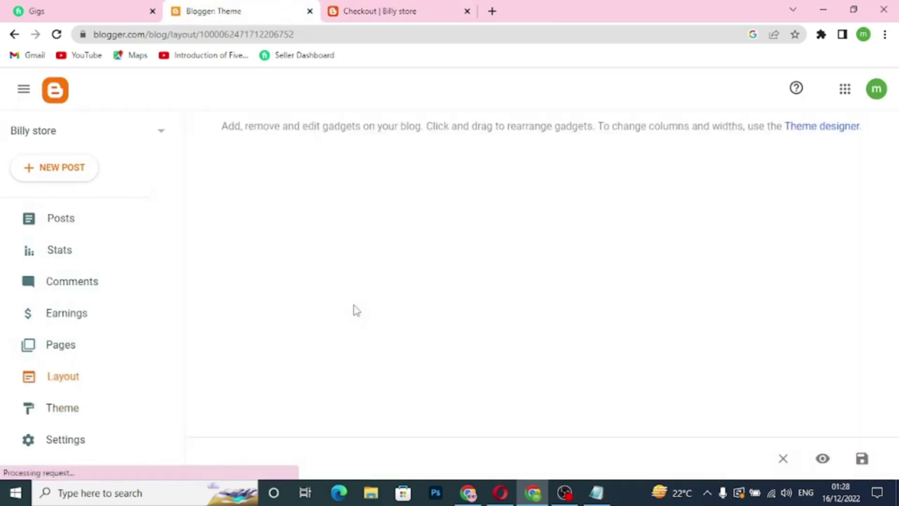
pyautogui.scroll(-12, 705, 274)
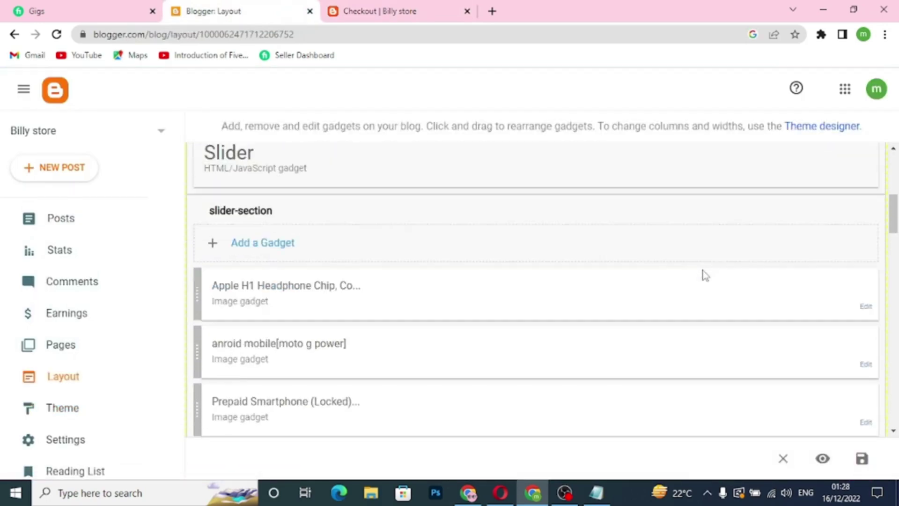
pyautogui.scroll(-12, 702, 270)
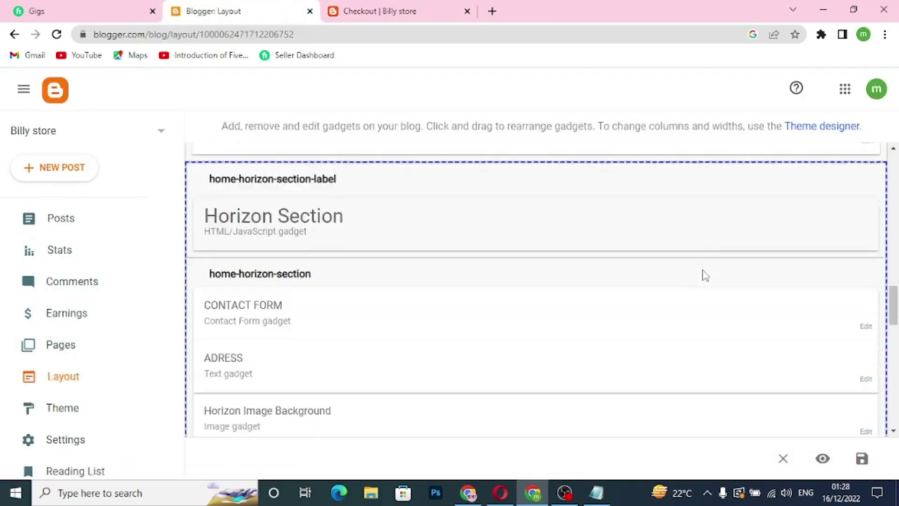
pyautogui.scroll(-2, 705, 275)
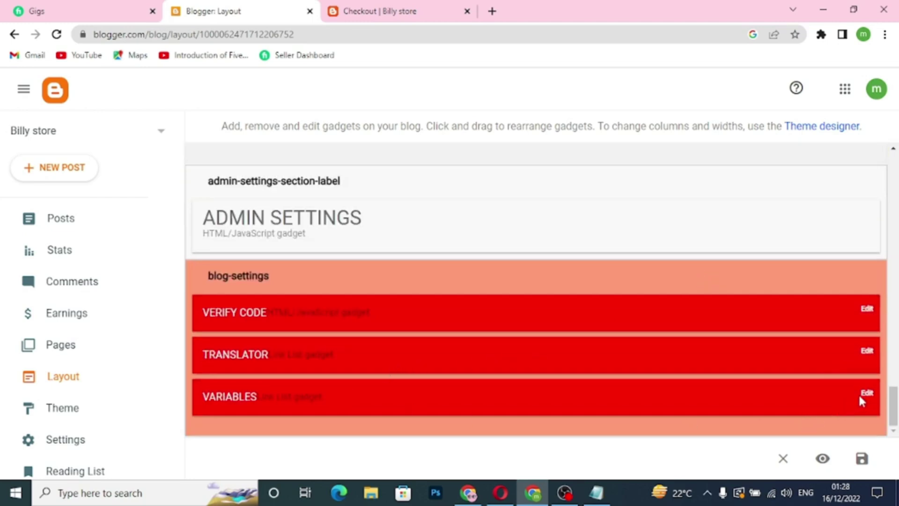
pyautogui.click(866, 311)
pyautogui.click(494, 351)
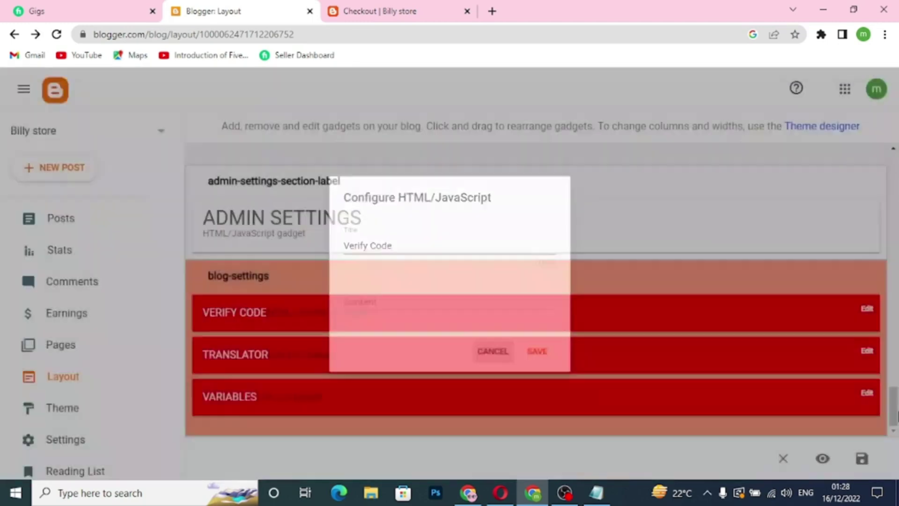
pyautogui.click(867, 393)
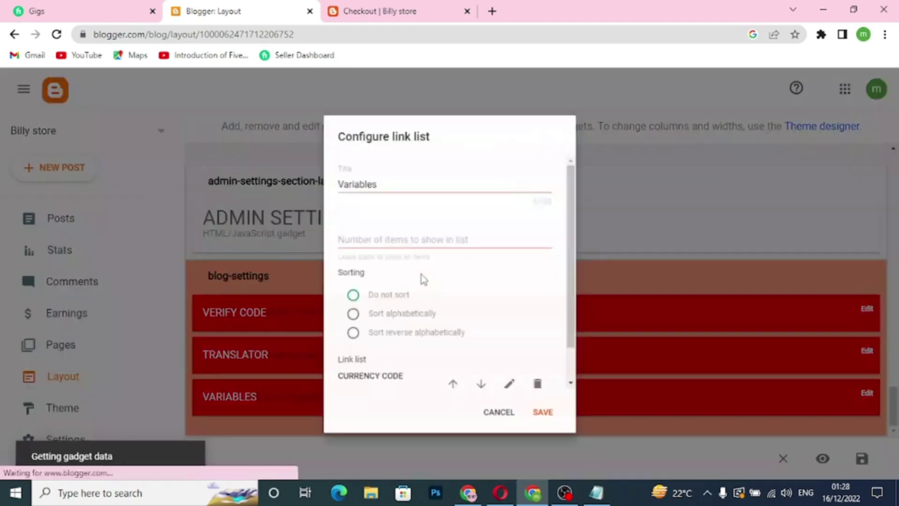
# Step: Add a new blank item below CURRENCY CODE in the Variables link list and start its site name
pyautogui.scroll(-1, 562, 304)
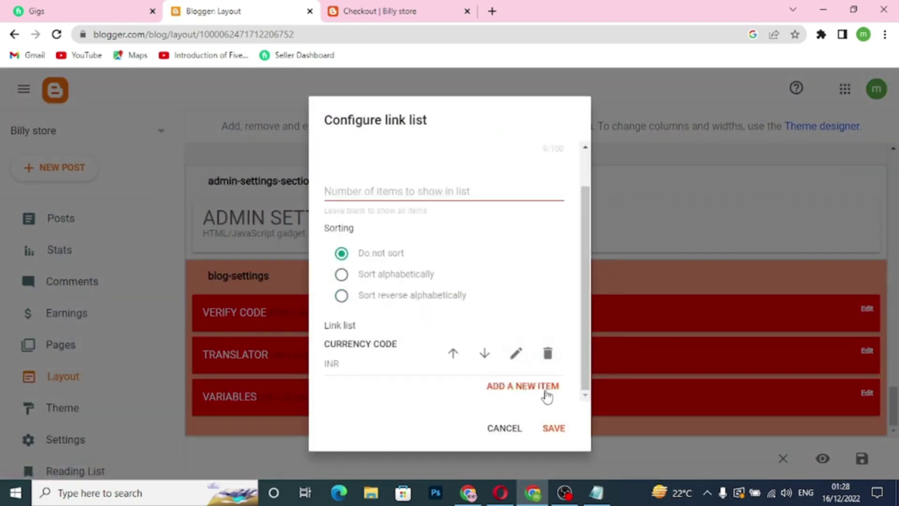
pyautogui.click(547, 396)
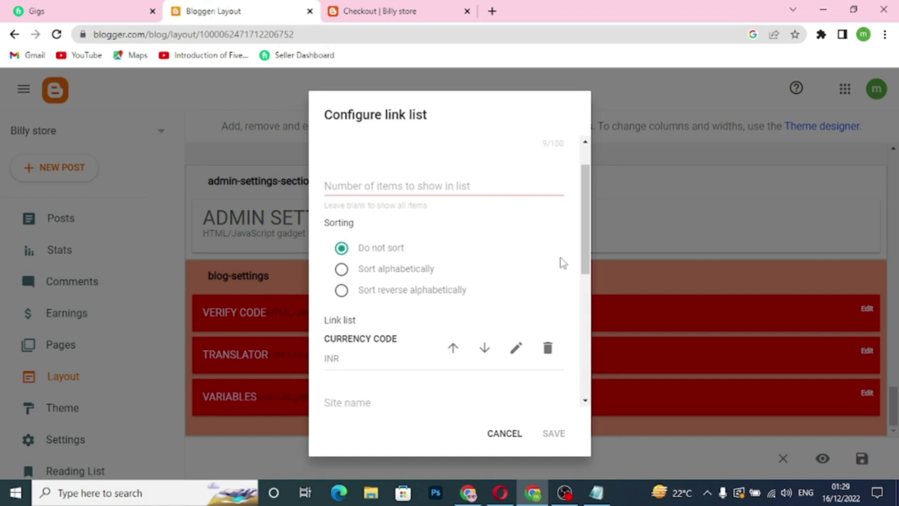
pyautogui.moveTo(592, 244); pyautogui.dragTo(588, 307)
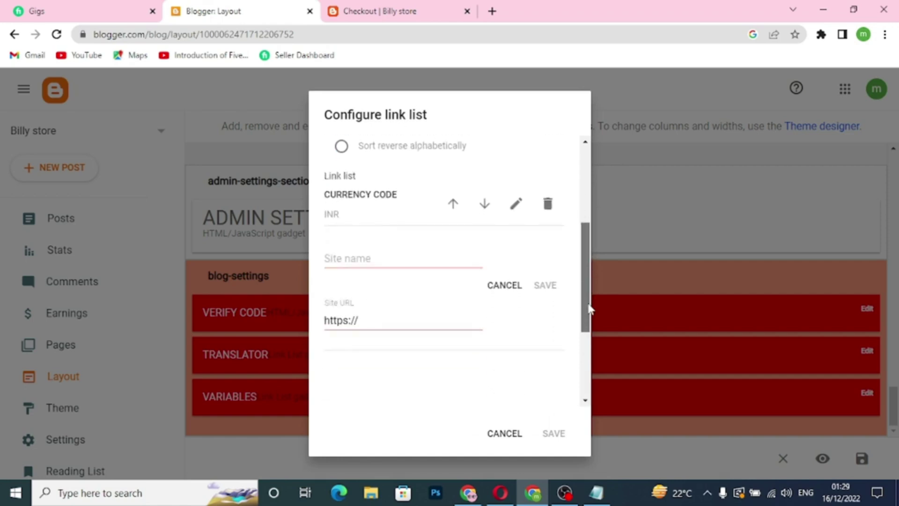
pyautogui.click(413, 261)
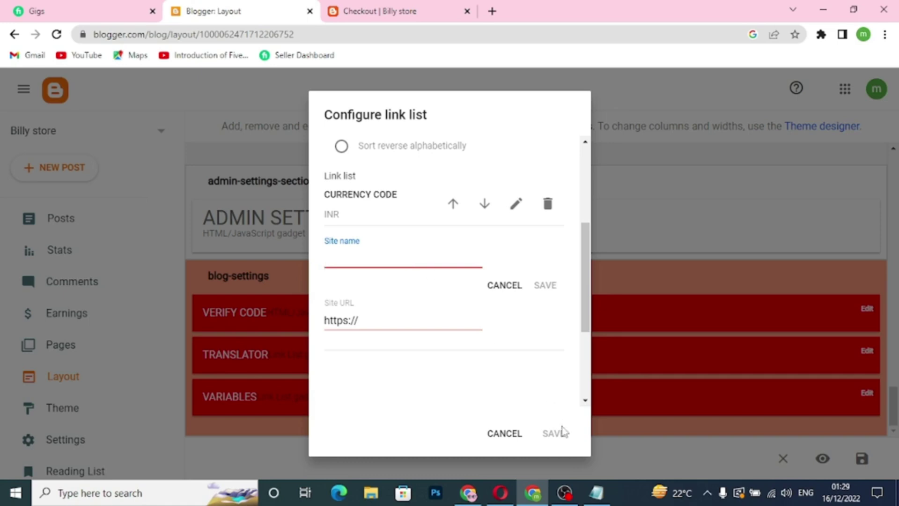
# Step: Switch to the template documentation in Opera, copy the variable name ENABLE_DIRECT_BANK_TRANSFER and check the value that disables it
pyautogui.click(500, 492)
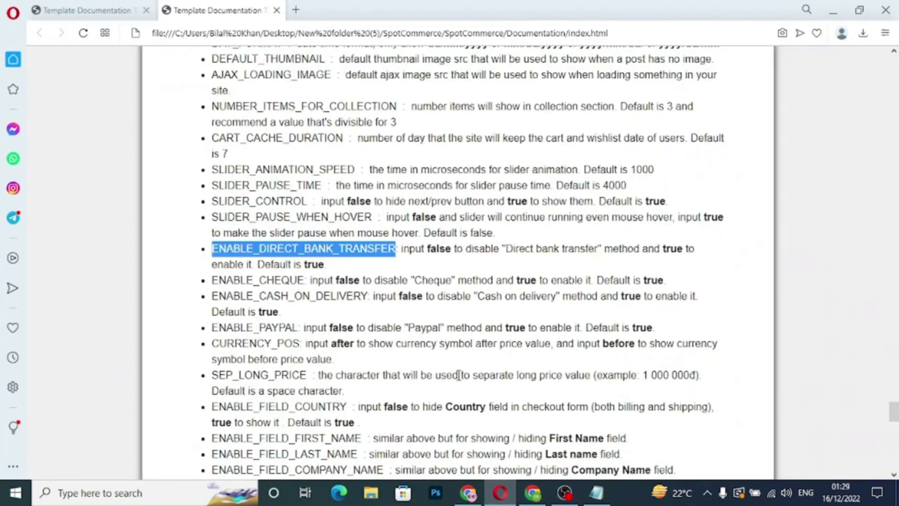
pyautogui.rightClick(306, 248)
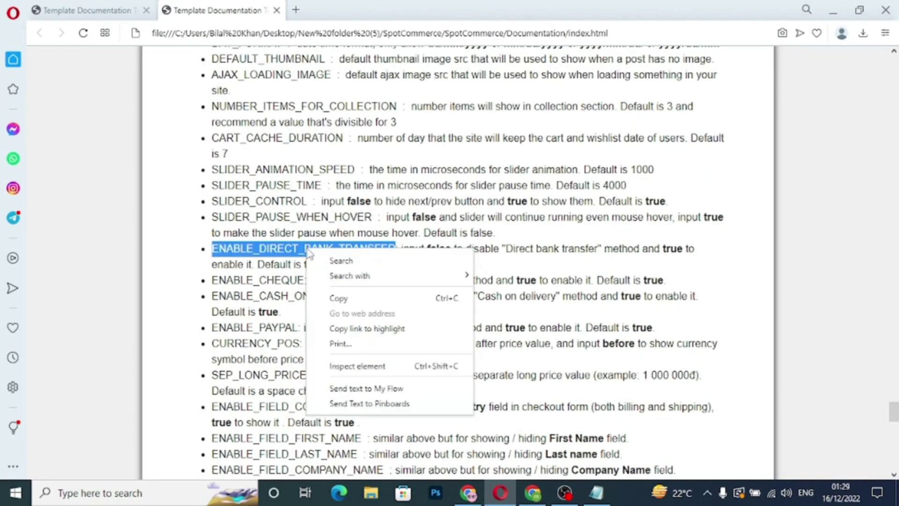
pyautogui.click(346, 301)
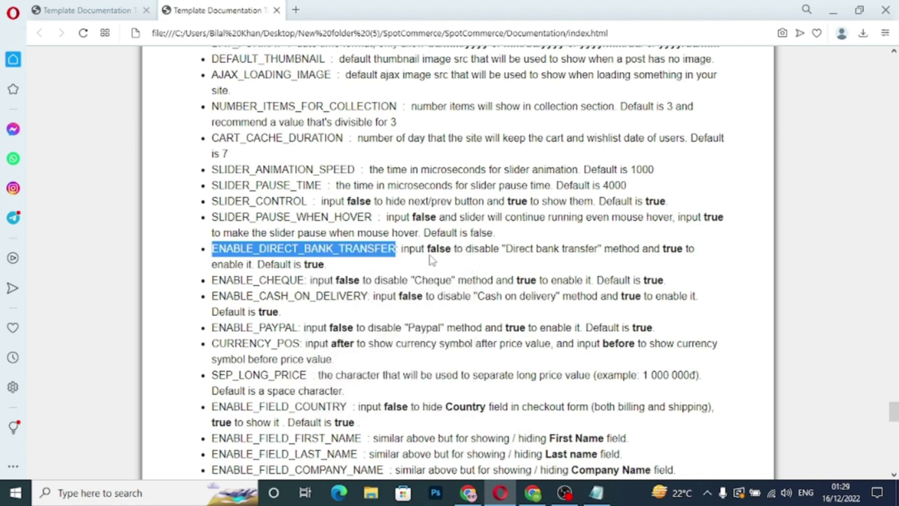
pyautogui.moveTo(452, 254); pyautogui.dragTo(427, 253)
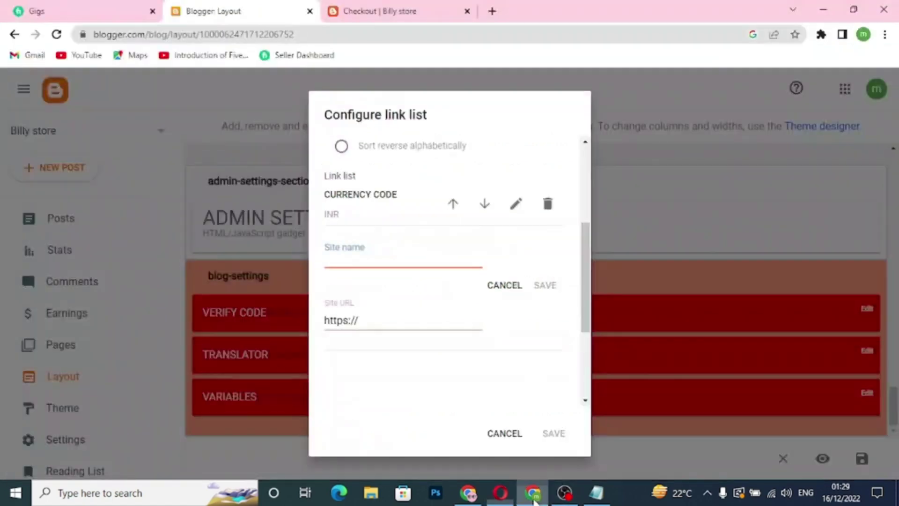
# Step: Back in Blogger in Chrome, paste the variable name as the new item's site name and edit it to ENABLE DIRECT BANK TRANSFER
pyautogui.click(532, 493)
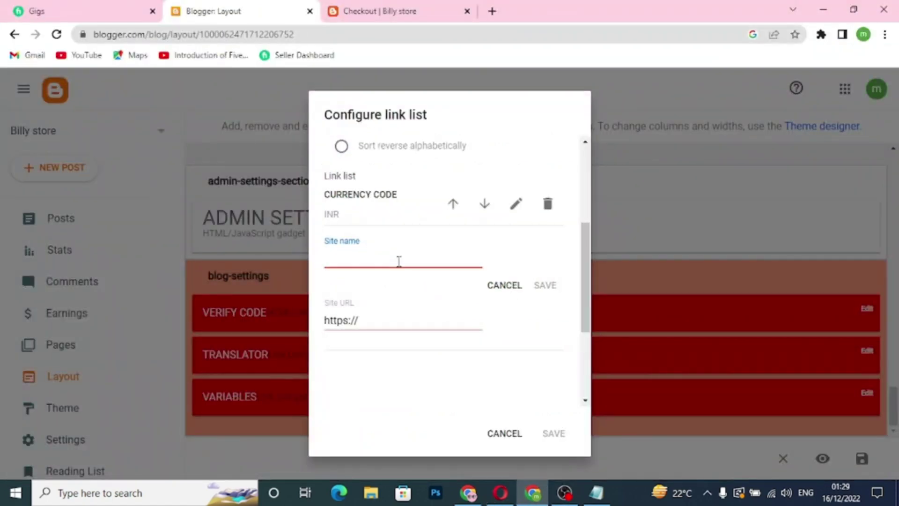
pyautogui.hotkey('ctrl', 'v')
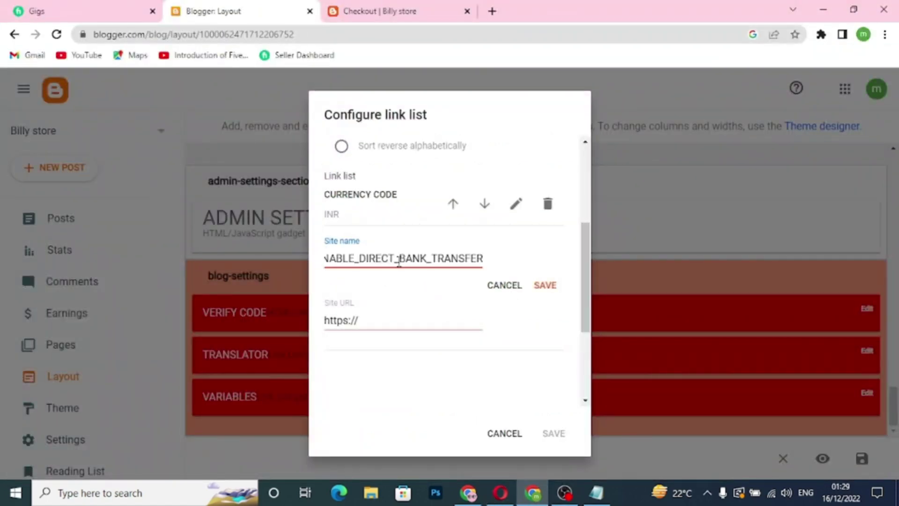
pyautogui.click(433, 260)
pyautogui.press('BackSpace')
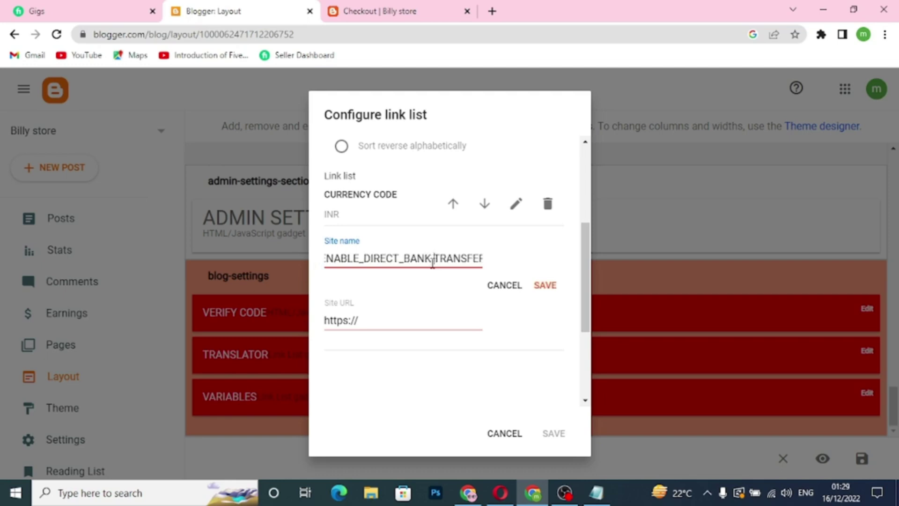
pyautogui.click(404, 261)
pyautogui.press('BackSpace')
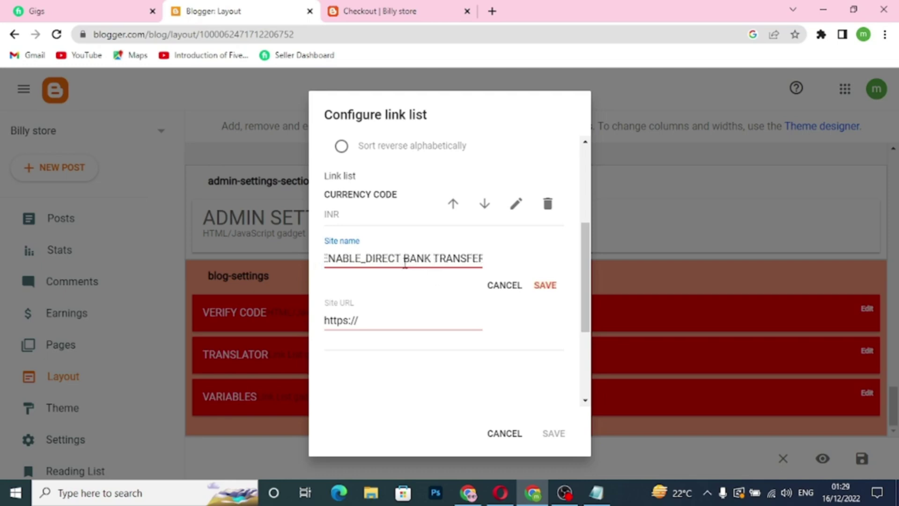
pyautogui.click(367, 260)
pyautogui.press('BackSpace')
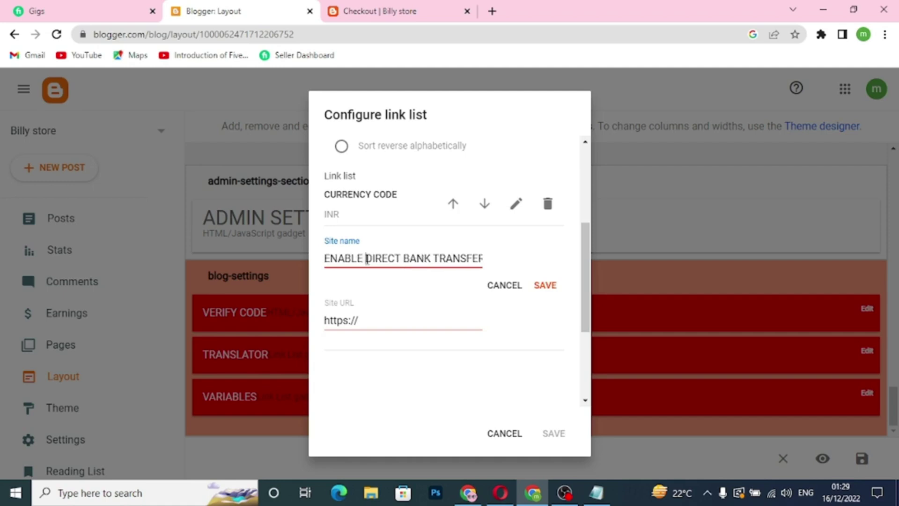
# Step: Set the ENABLE DIRECT BANK TRANSFER item's site URL to false, and save both the item and the Variables gadget
pyautogui.click(369, 319)
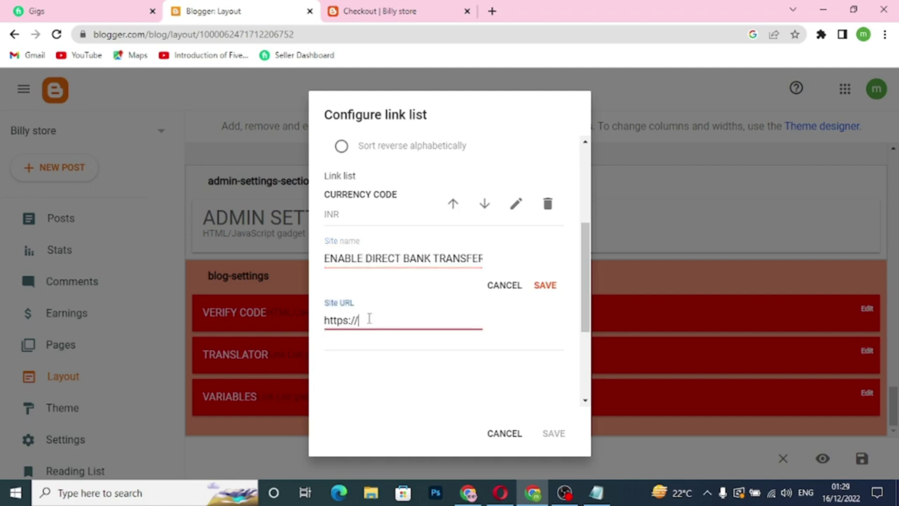
pyautogui.hotkey('ctrl', 'a')
pyautogui.press('BackSpace')
pyautogui.write('false')
pyautogui.click(545, 287)
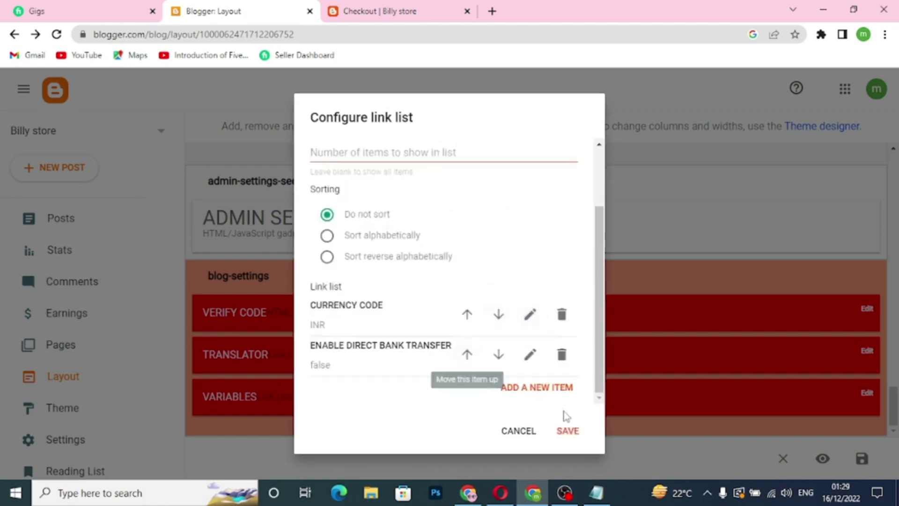
pyautogui.click(568, 431)
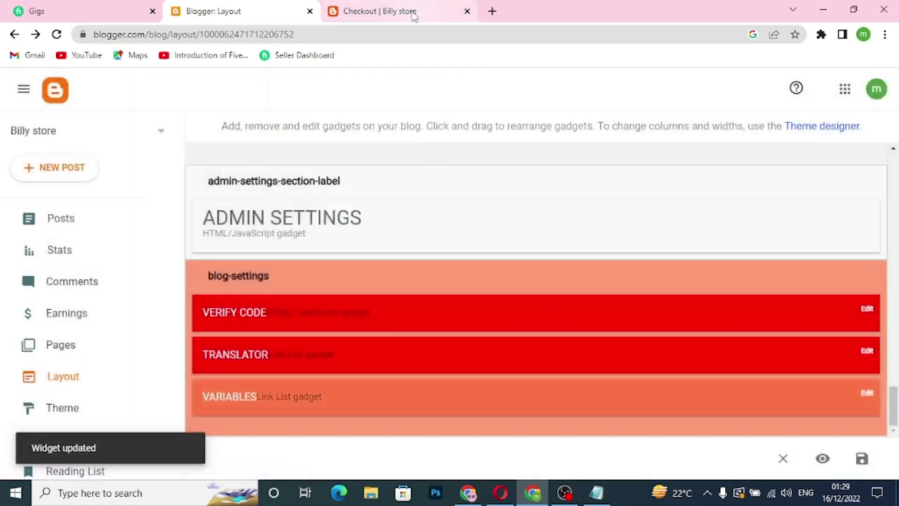
# Step: Reload the Billy store checkout page and check which payment methods are offered below the order total
pyautogui.click(409, 18)
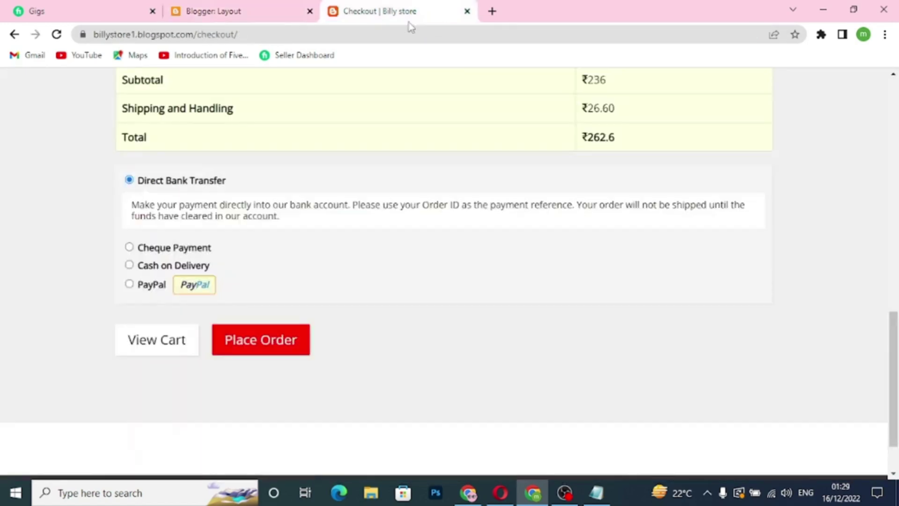
pyautogui.click(57, 34)
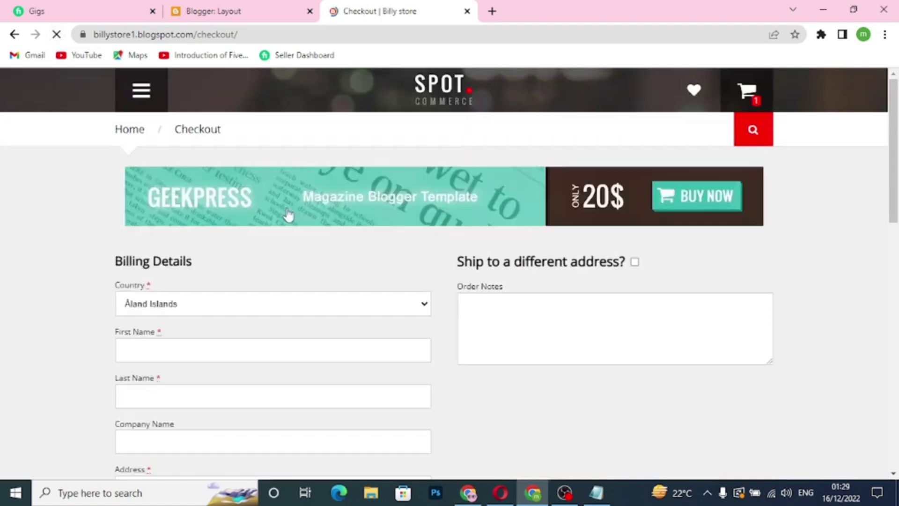
pyautogui.scroll(-15, 288, 215)
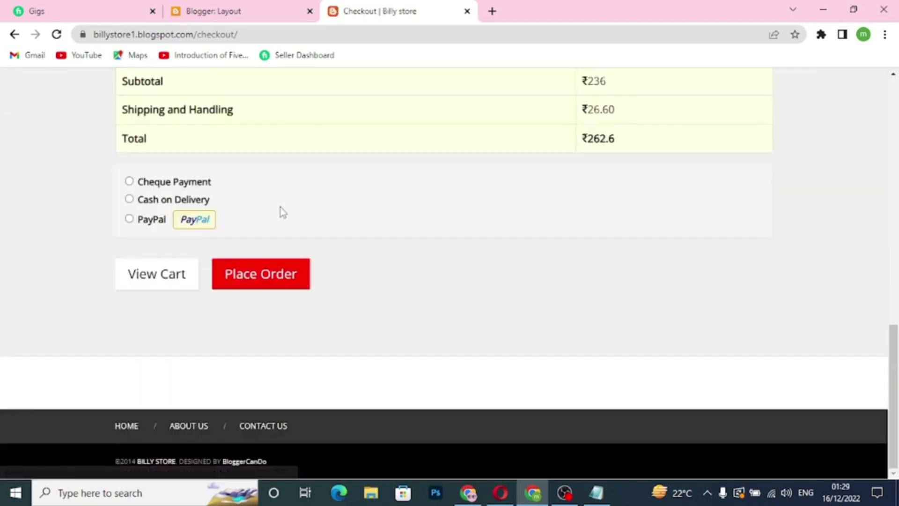
pyautogui.scroll(1, 281, 212)
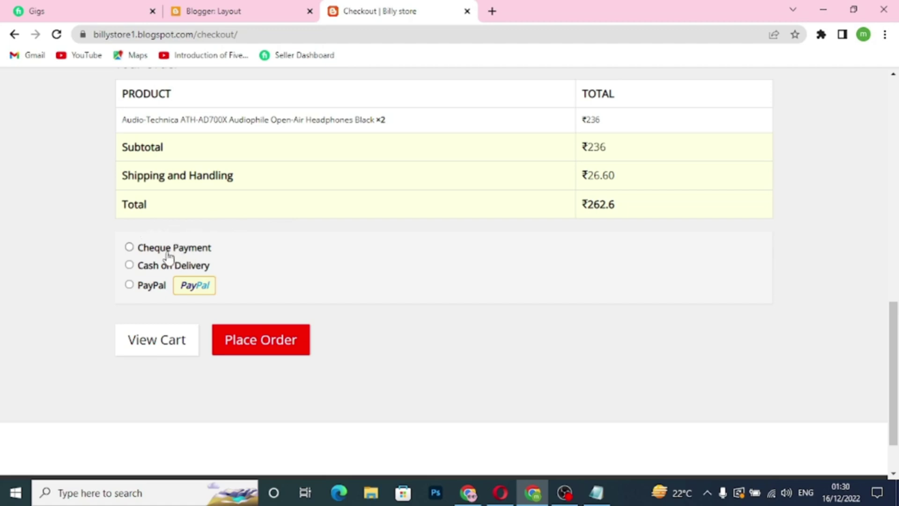
# Step: Reopen the Variables gadget in the Blogger layout and add a blank link item below ENABLE DIRECT BANK TRANSFER
pyautogui.click(283, 23)
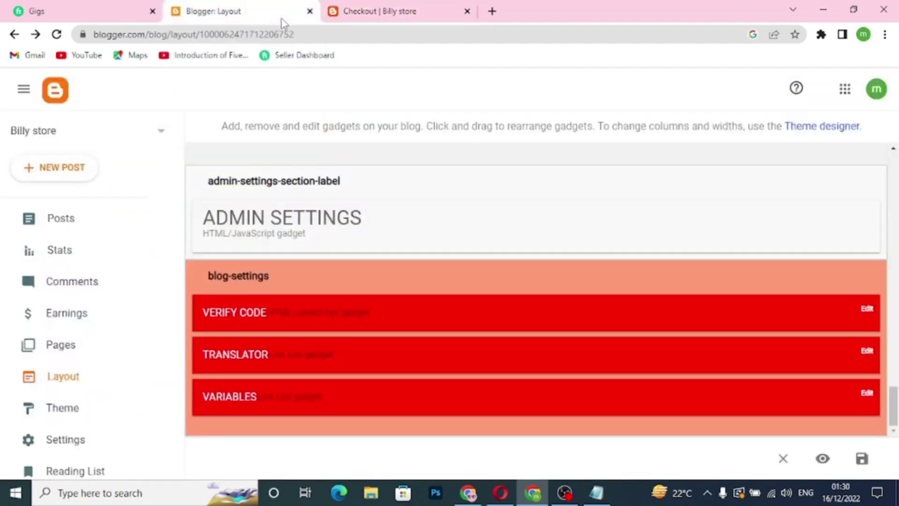
pyautogui.click(866, 311)
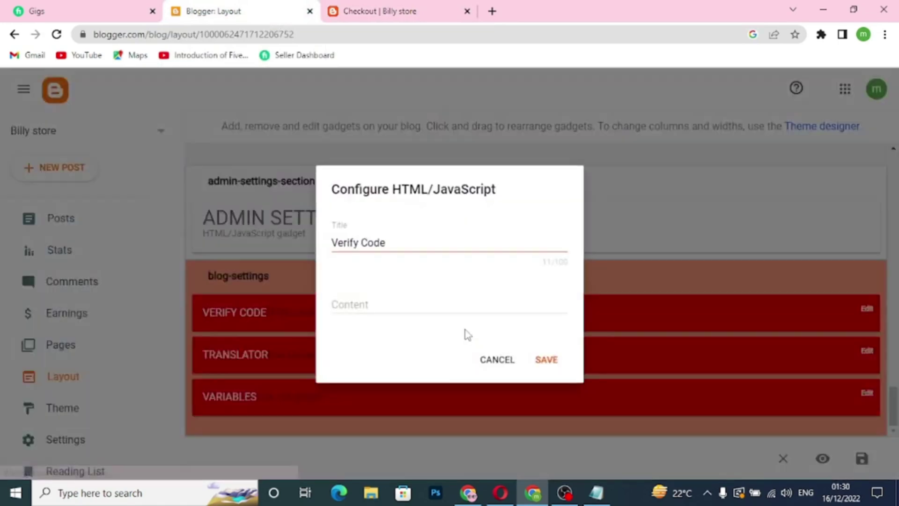
pyautogui.click(492, 364)
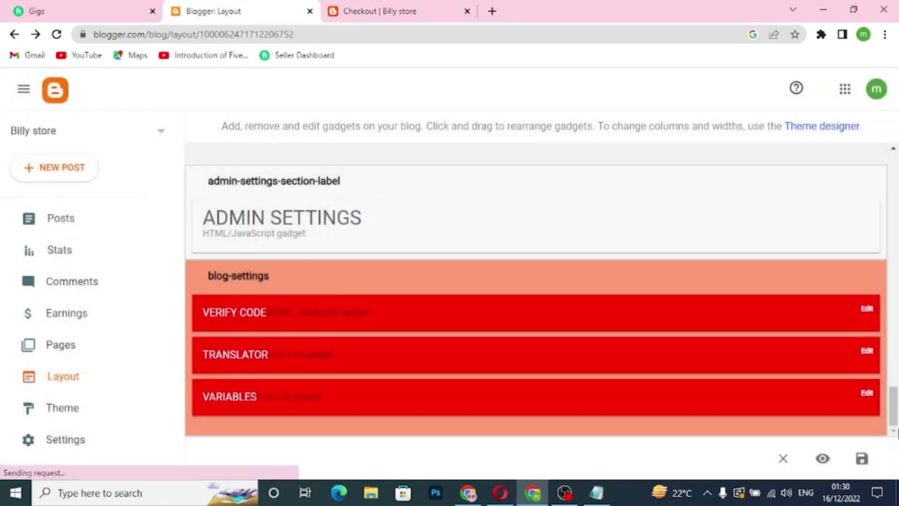
pyautogui.click(867, 394)
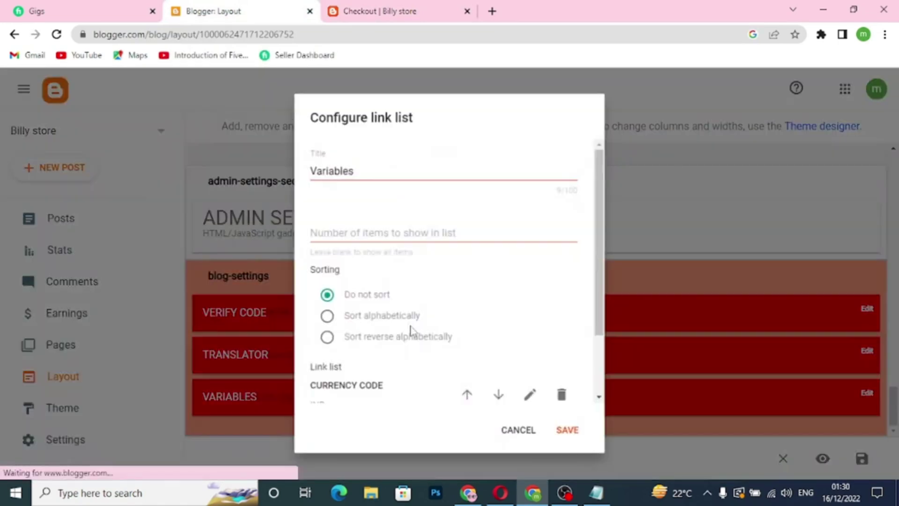
pyautogui.moveTo(598, 287); pyautogui.dragTo(596, 388)
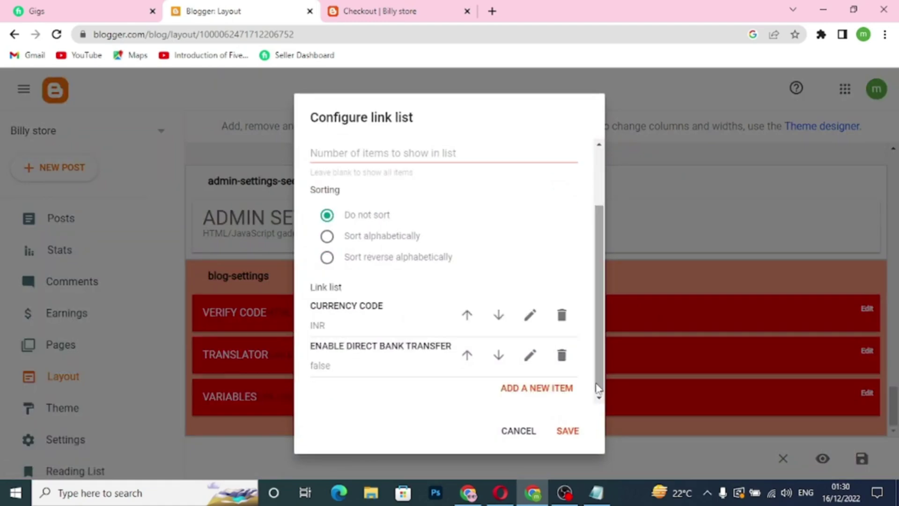
pyautogui.click(527, 388)
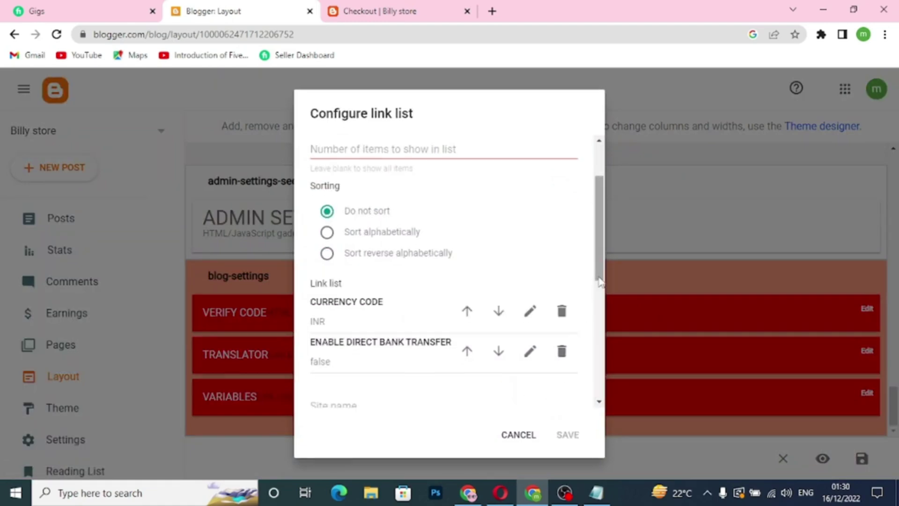
pyautogui.moveTo(598, 291); pyautogui.dragTo(600, 336)
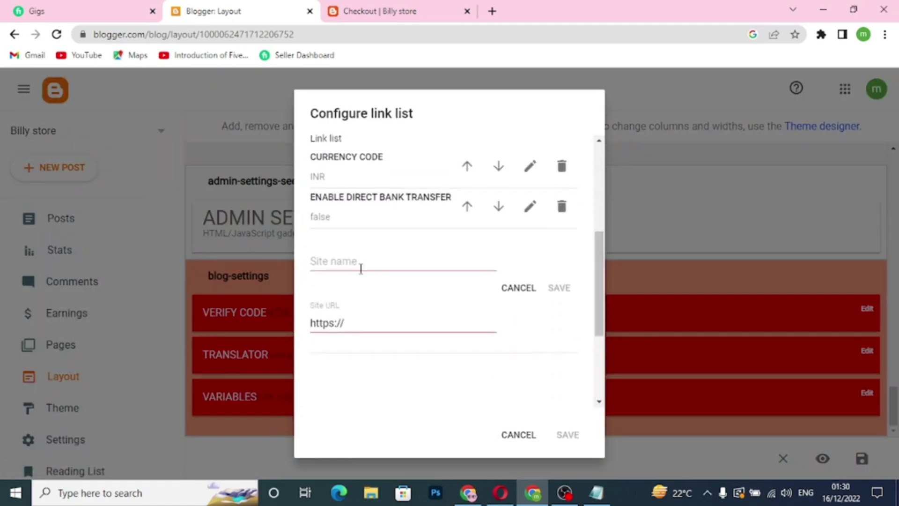
# Step: Switch to the template documentation in Opera and copy the variable name ENABLE_PAYPAL
pyautogui.click(506, 500)
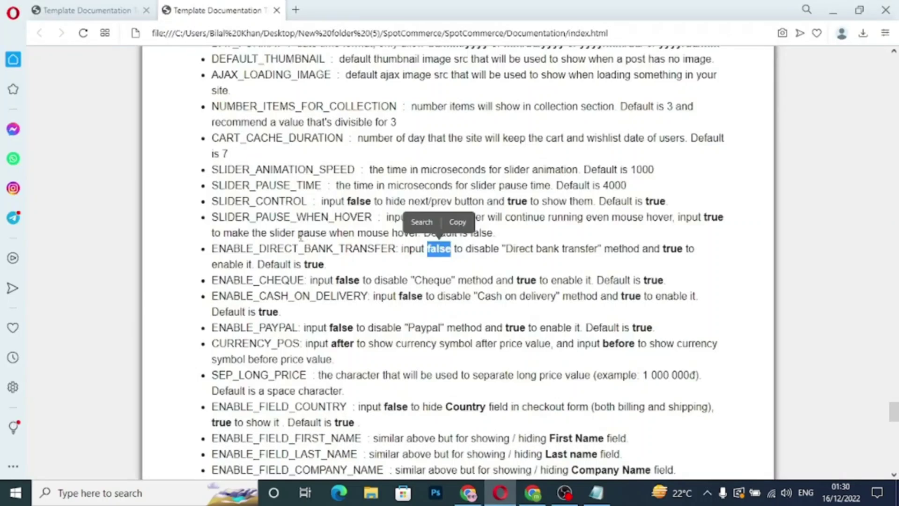
pyautogui.click(381, 267)
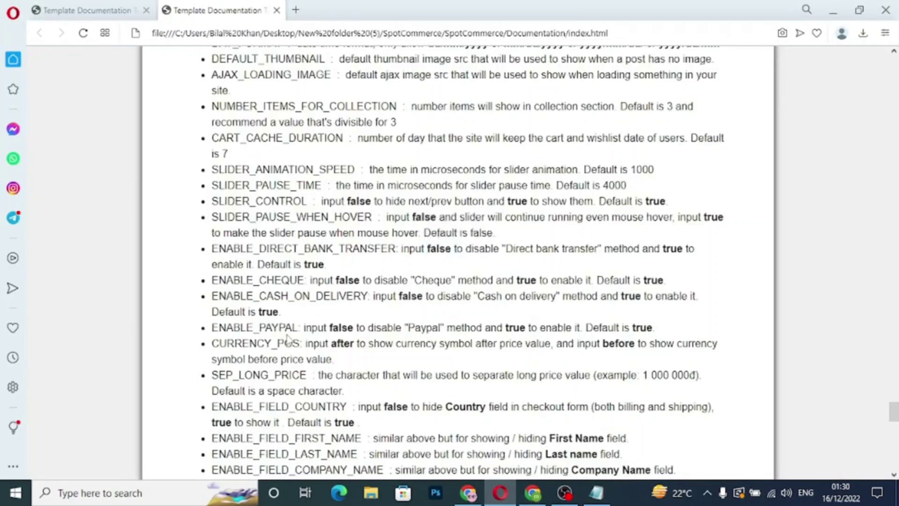
pyautogui.moveTo(298, 327); pyautogui.dragTo(211, 328)
pyautogui.rightClick(227, 327)
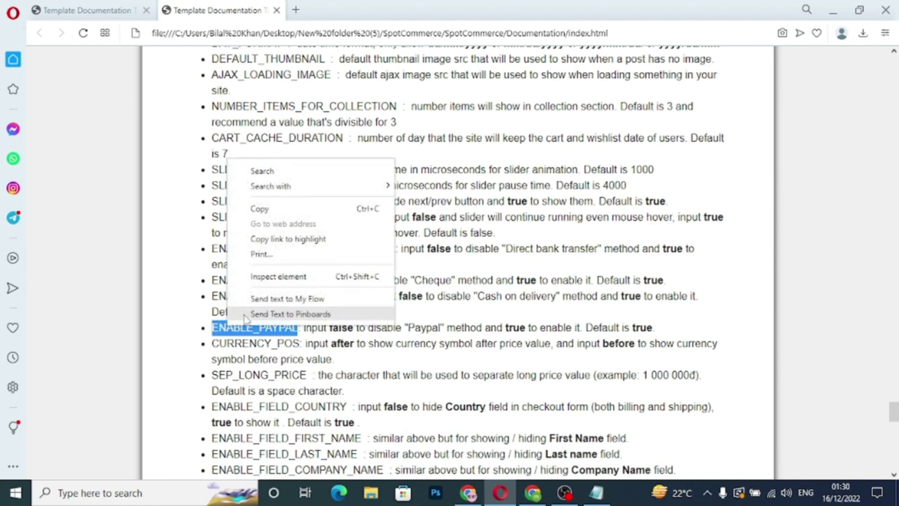
pyautogui.click(279, 211)
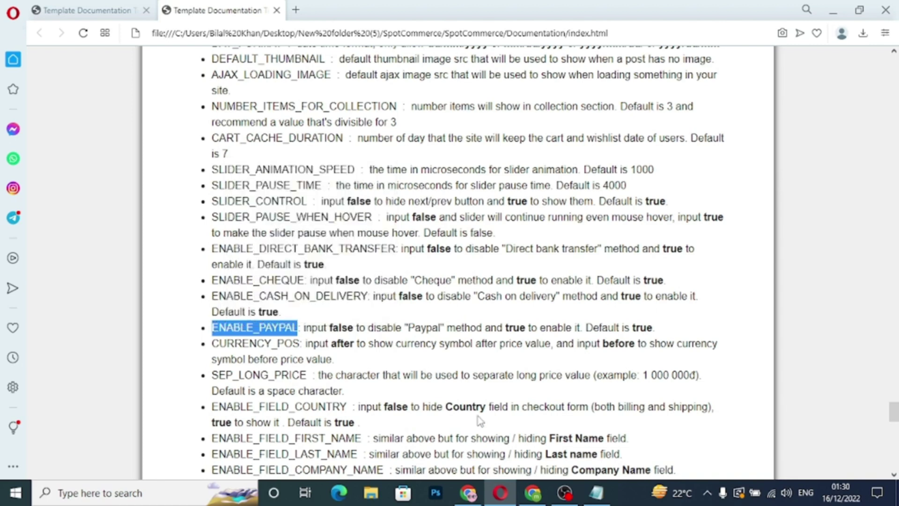
# Step: Back in Blogger in Chrome, paste the variable name as the new item's site name and edit it to ENABLE PAYPAL
pyautogui.click(533, 493)
pyautogui.click(366, 266)
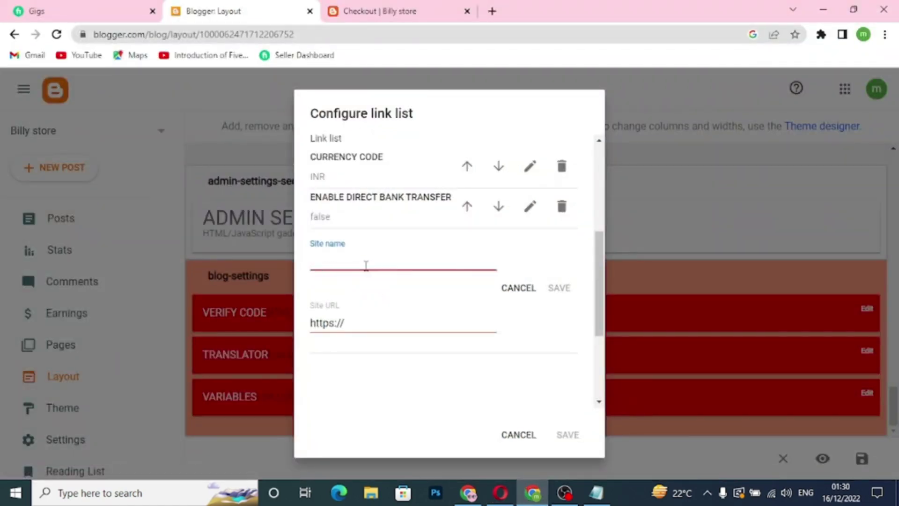
pyautogui.hotkey('ctrl', 'v')
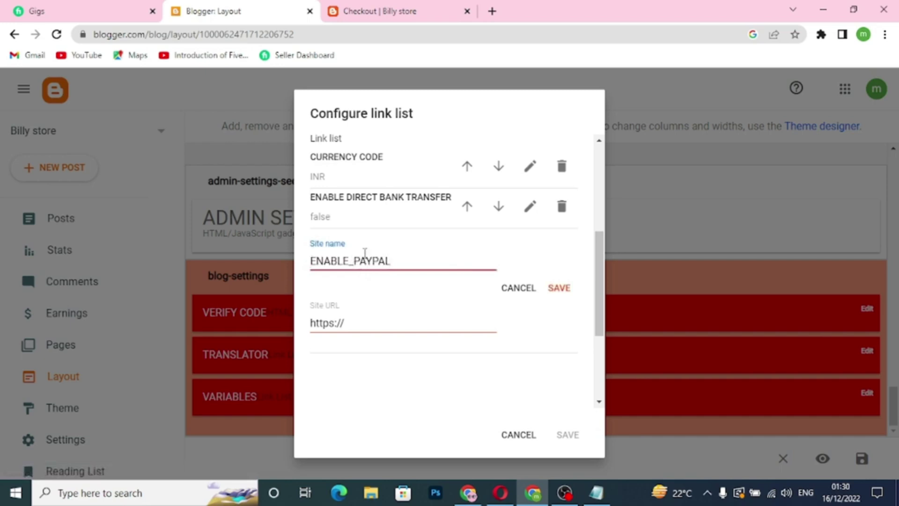
pyautogui.press('BackSpace')
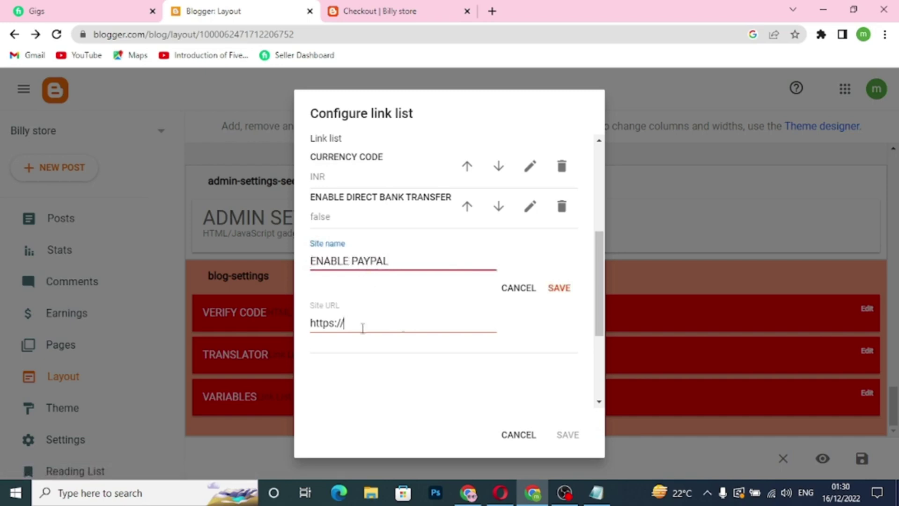
# Step: Replace the ENABLE PAYPAL item's site URL with false, and save both the item and the Variables gadget
pyautogui.click(363, 327)
pyautogui.press('BackSpace')
pyautogui.press('BackSpace')
pyautogui.press('BackSpace')
pyautogui.press('BackSpace')
pyautogui.press('BackSpace')
pyautogui.press('BackSpace')
pyautogui.press('BackSpace')
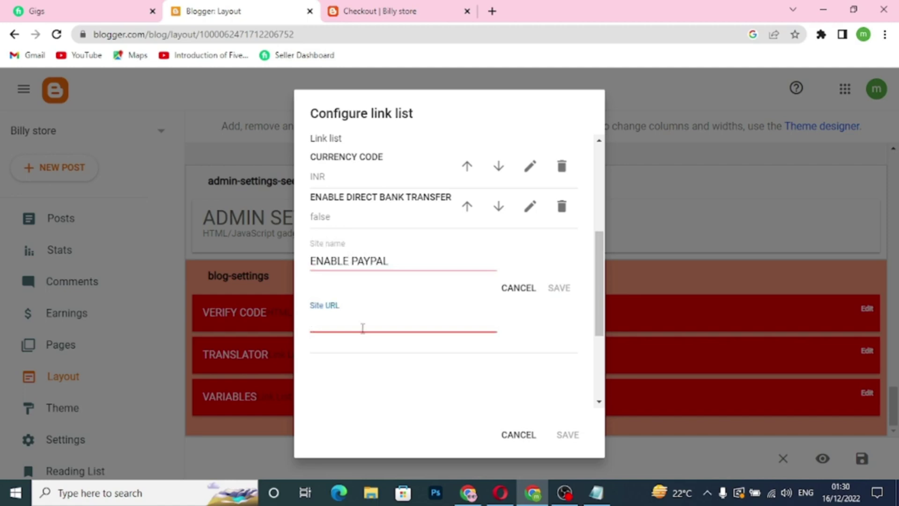
pyautogui.write('false')
pyautogui.click(565, 292)
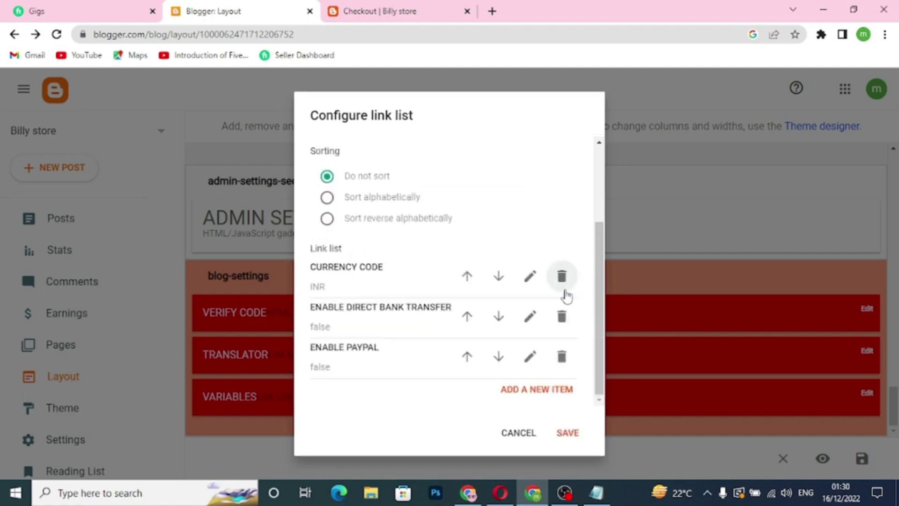
pyautogui.click(575, 432)
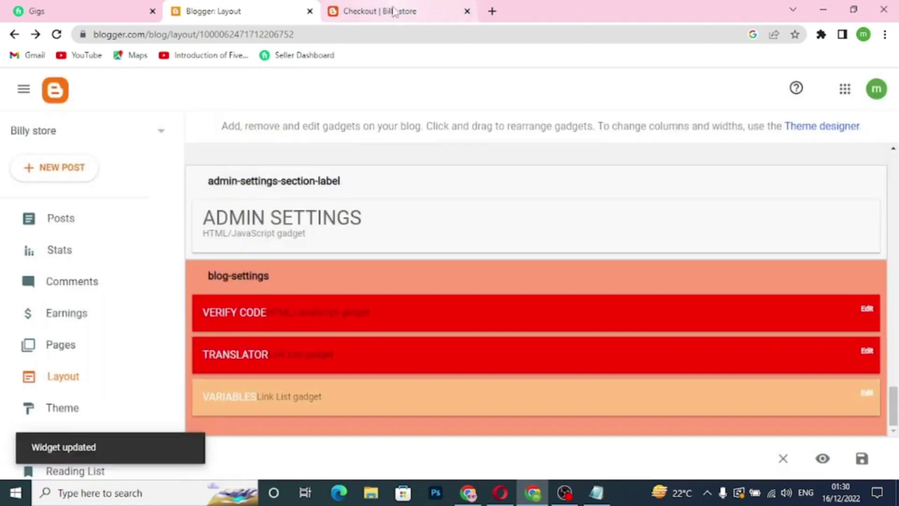
# Step: Reload the store's checkout page to check whether PayPal is still offered, and return to the Blogger layout
pyautogui.click(391, 11)
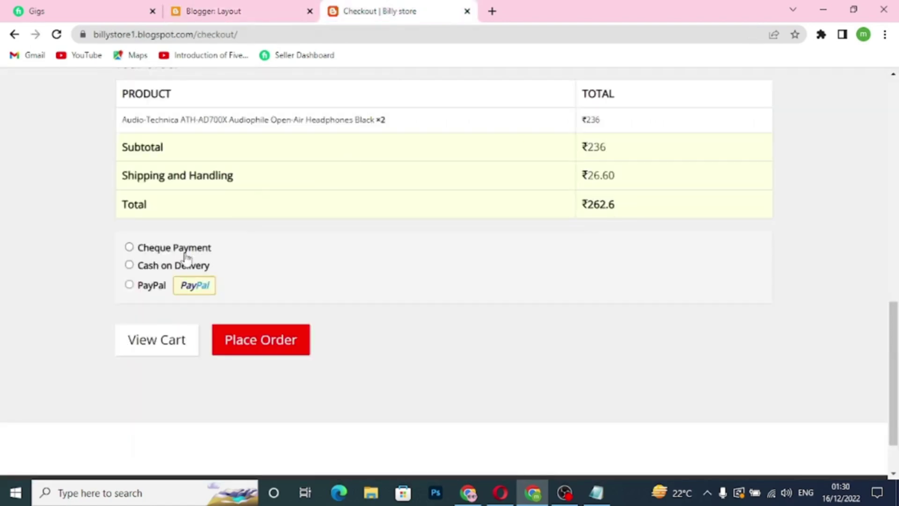
pyautogui.click(56, 34)
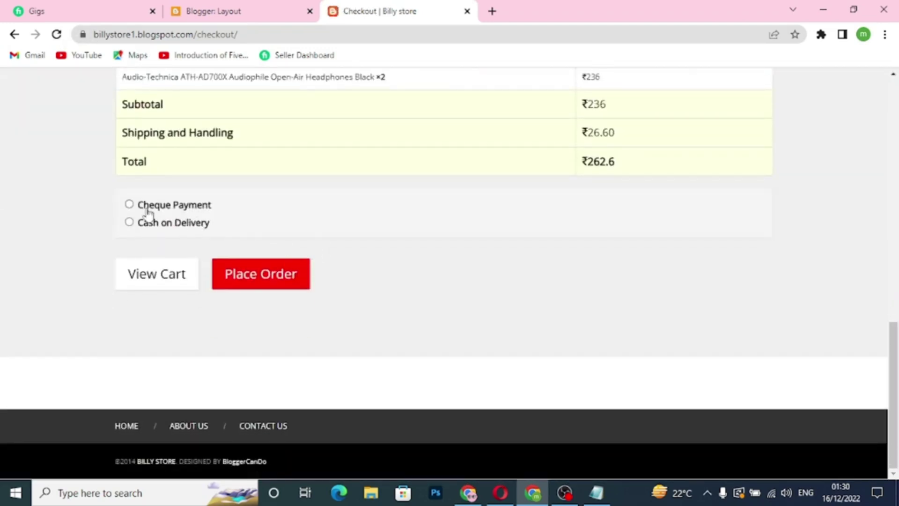
pyautogui.click(292, 18)
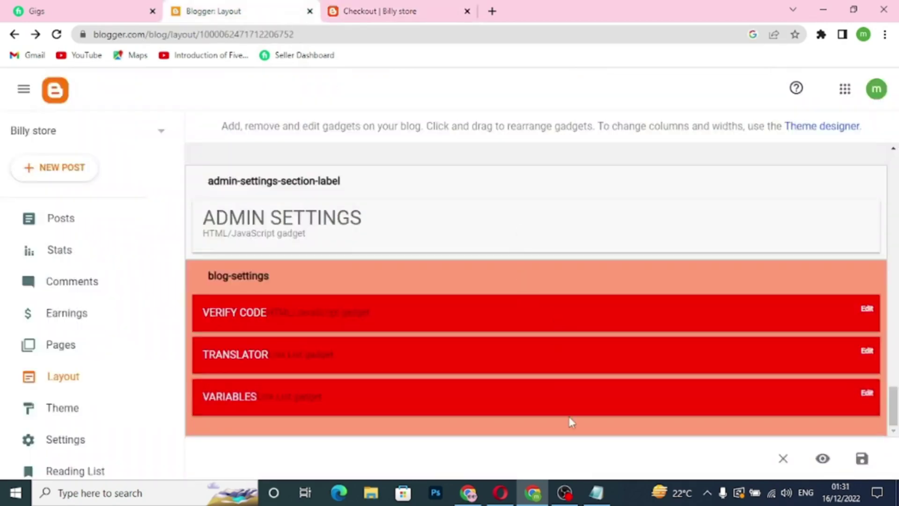
# Step: Switch to the template documentation in Opera and copy the variable name ENABLE_CHEQUE
pyautogui.click(500, 493)
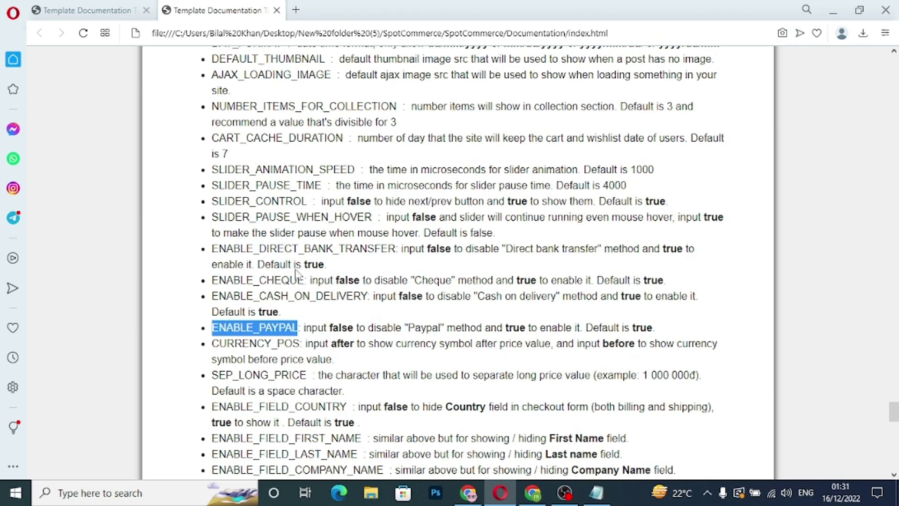
pyautogui.moveTo(304, 280); pyautogui.dragTo(215, 279)
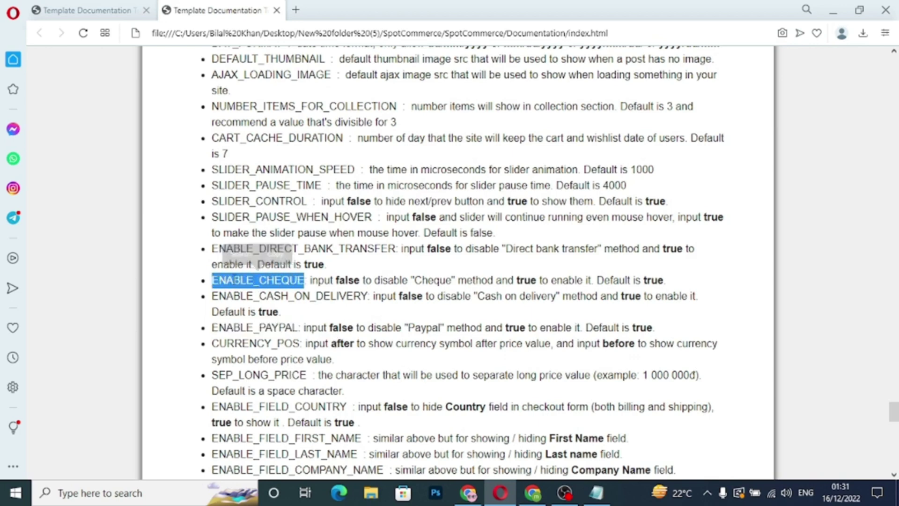
pyautogui.rightClick(234, 280)
pyautogui.click(275, 329)
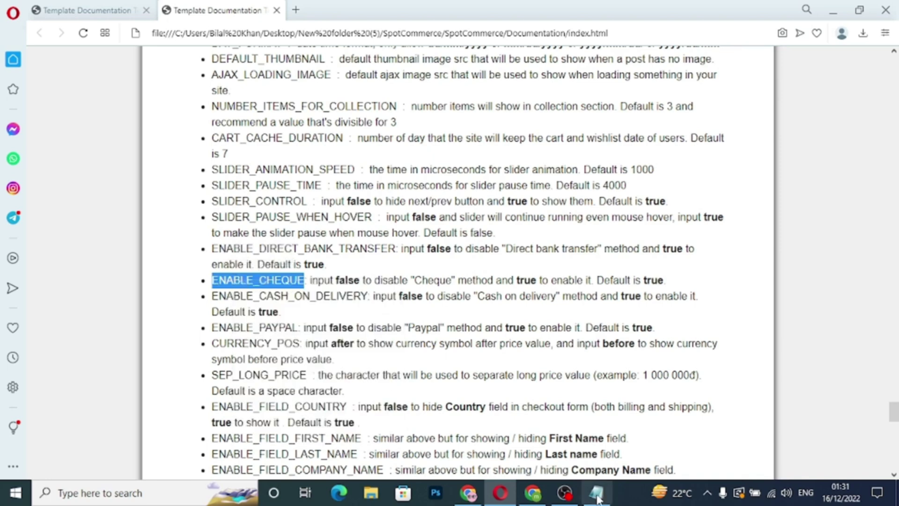
# Step: Back in Blogger in Chrome, open the Variables gadget and add a blank link item below ENABLE PAYPAL
pyautogui.click(532, 496)
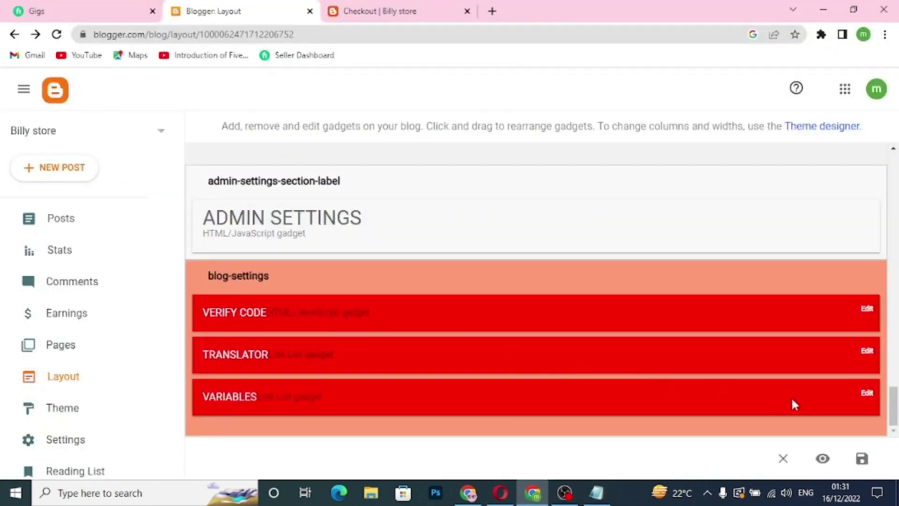
pyautogui.click(867, 394)
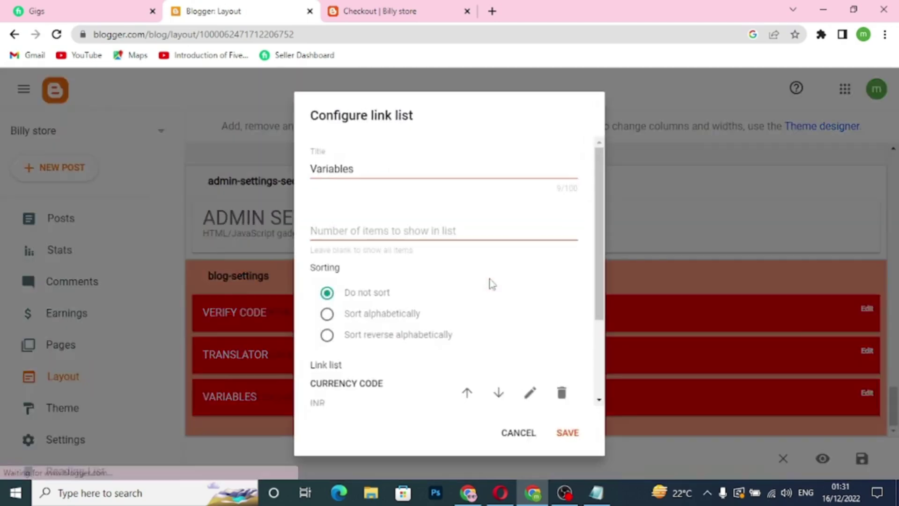
pyautogui.moveTo(599, 292); pyautogui.dragTo(599, 380)
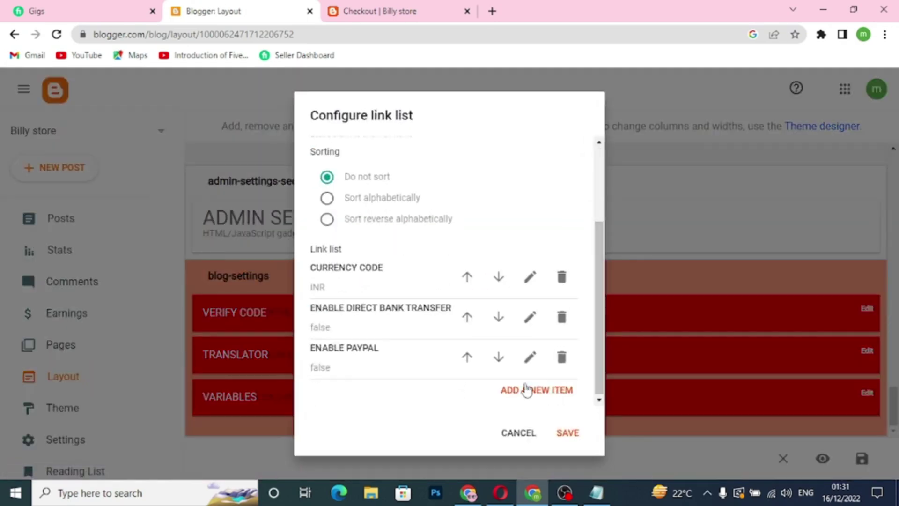
pyautogui.click(541, 393)
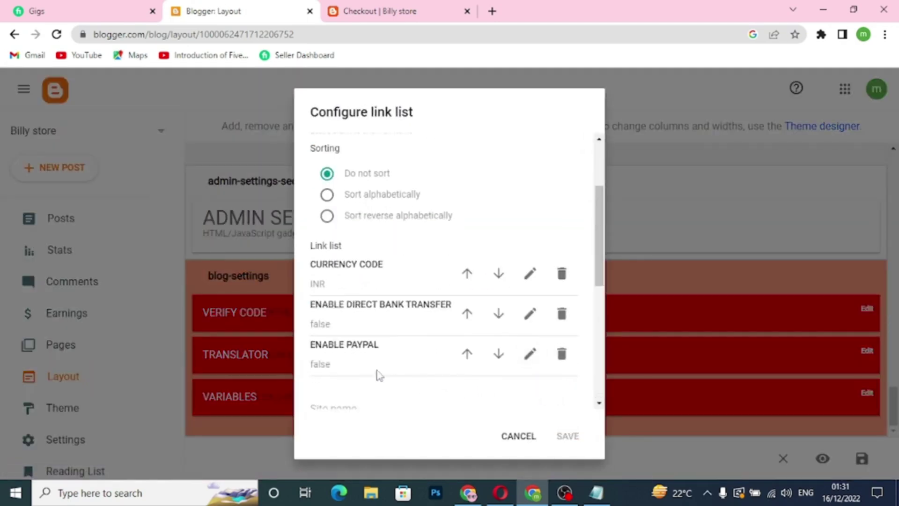
pyautogui.scroll(-4, 558, 377)
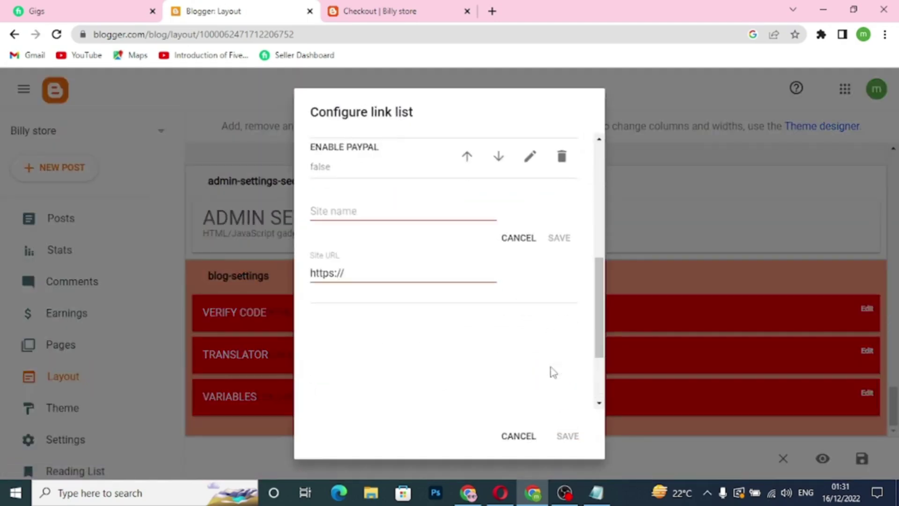
# Step: Name the new link item ENABLE CHEQUE, using the copied variable name with a space in place of its underscore
pyautogui.click(348, 210)
pyautogui.hotkey('ctrl', 'v')
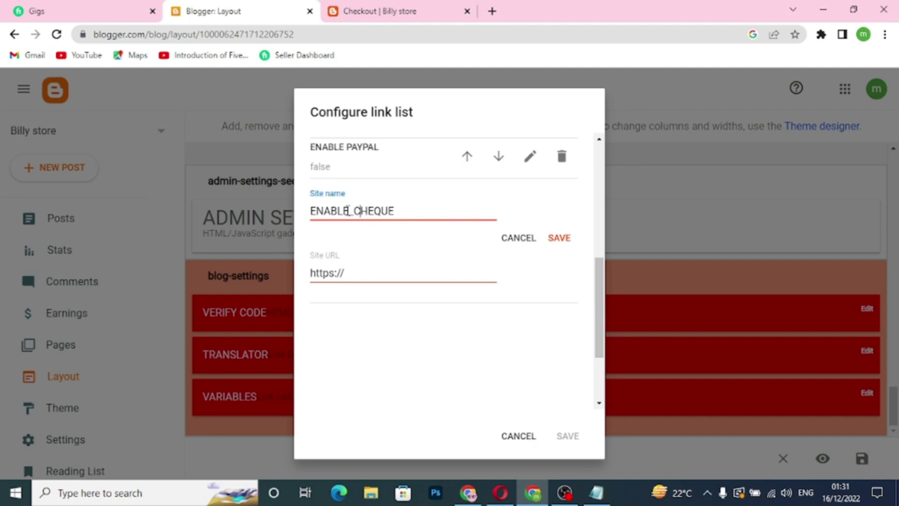
pyautogui.click(347, 211)
pyautogui.press('Delete')
# Step: Replace the ENABLE CHEQUE item's site URL with false, and save both the item and the Variables gadget
pyautogui.click(358, 270)
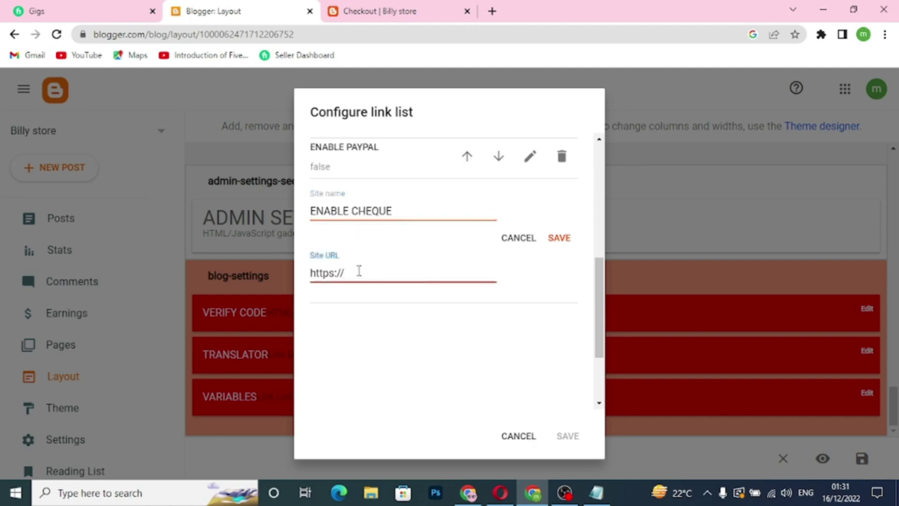
pyautogui.press('BackSpace')
pyautogui.press('BackSpace')
pyautogui.press('BackSpace')
pyautogui.press('BackSpace')
pyautogui.press('BackSpace')
pyautogui.press('BackSpace')
pyautogui.press('BackSpace')
pyautogui.write('f')
pyautogui.click(557, 238)
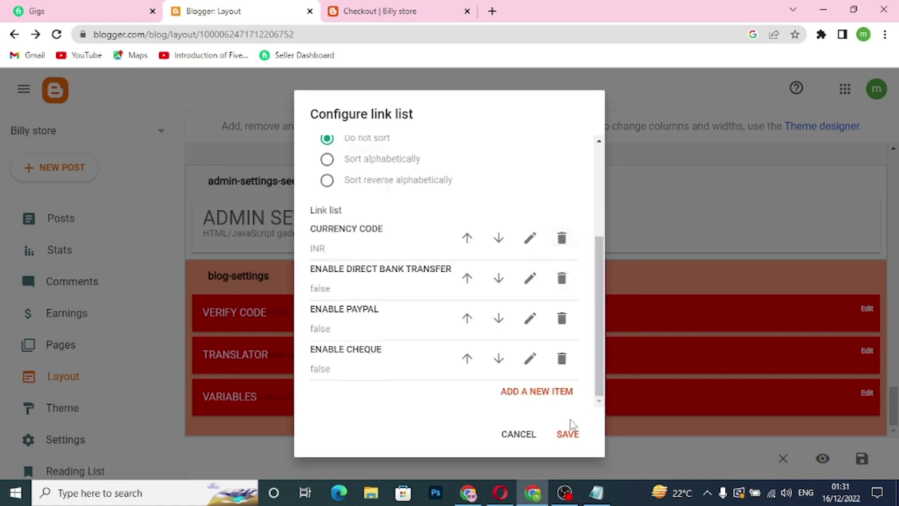
pyautogui.click(564, 438)
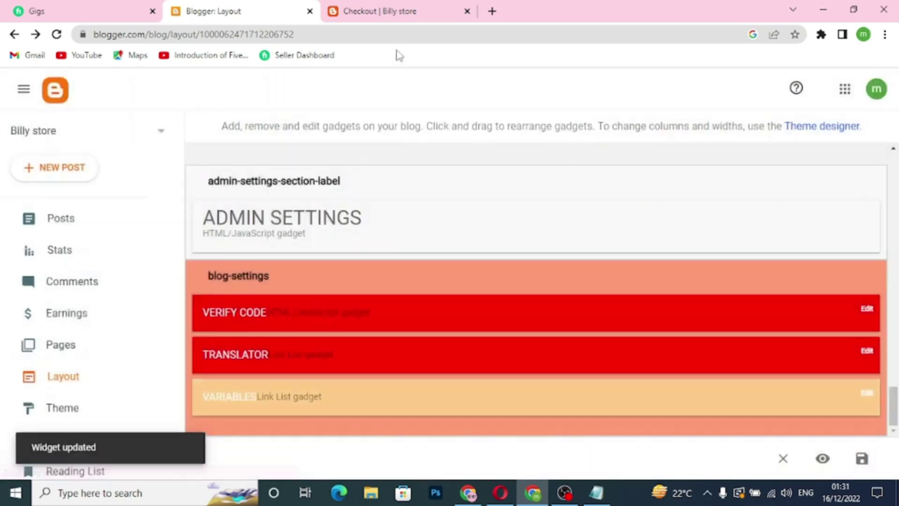
# Step: Reload the store's checkout page and check which payment methods are still offered below the order total
pyautogui.click(400, 13)
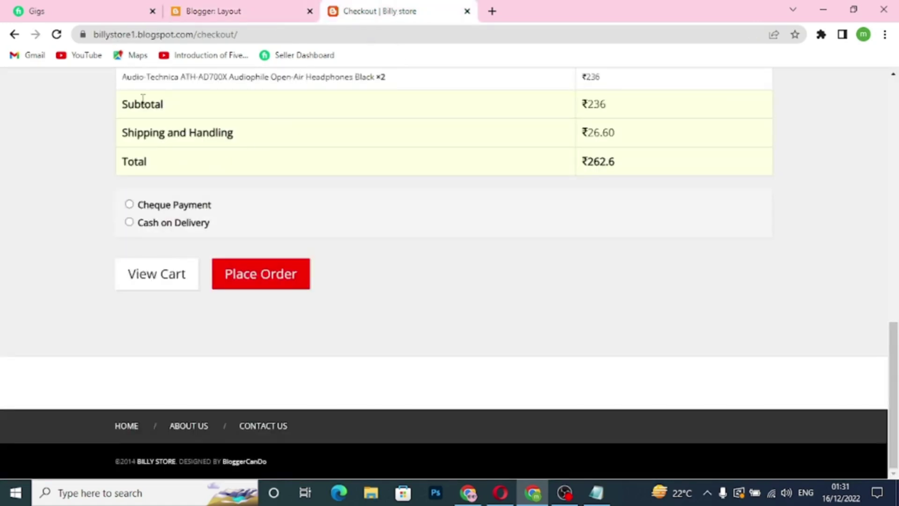
pyautogui.click(56, 34)
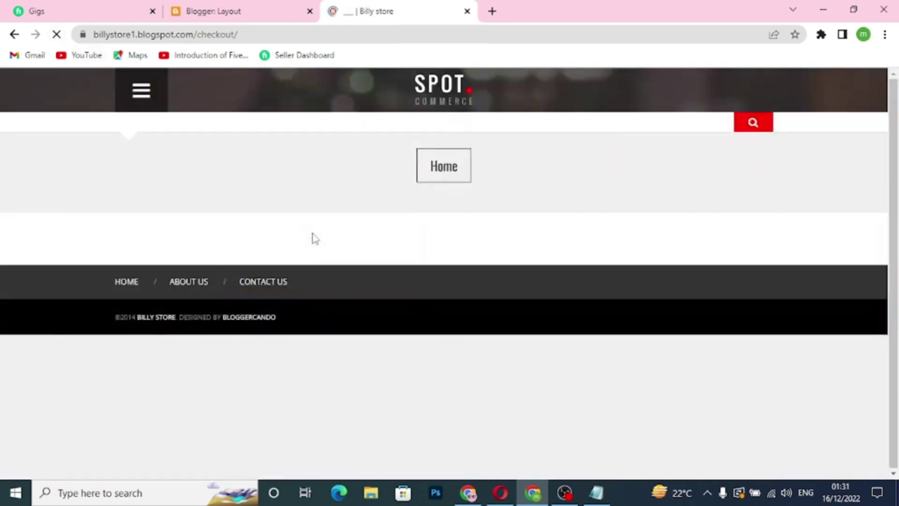
pyautogui.scroll(-12, 365, 234)
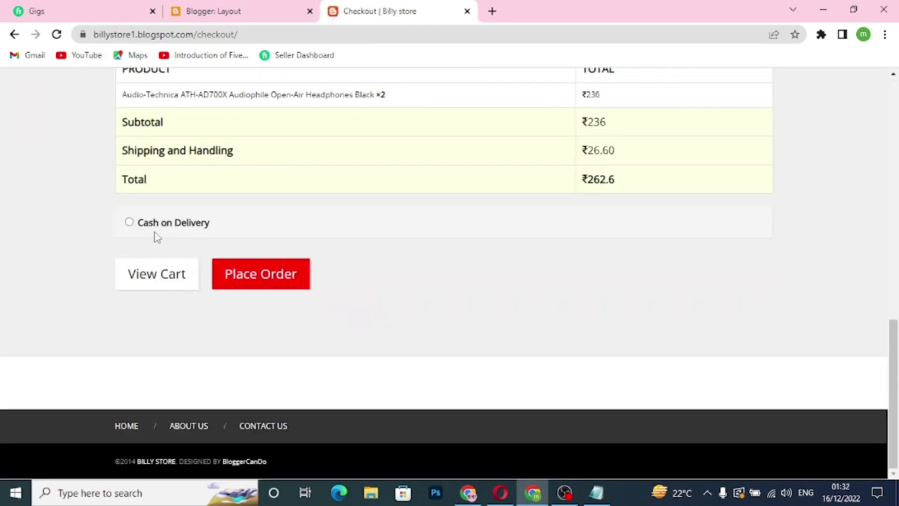
# Step: Choose Cash on Delivery as the payment method, try to place the order, and review the checkout form
pyautogui.click(129, 223)
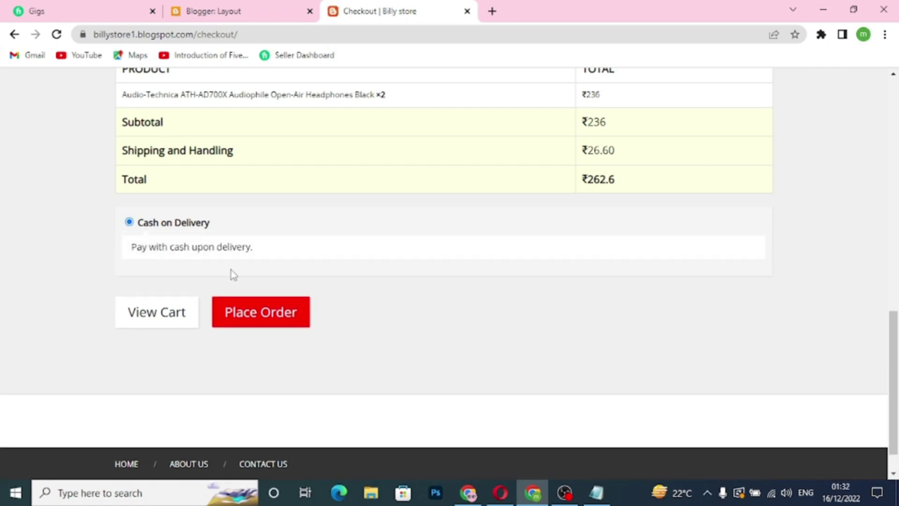
pyautogui.click(268, 316)
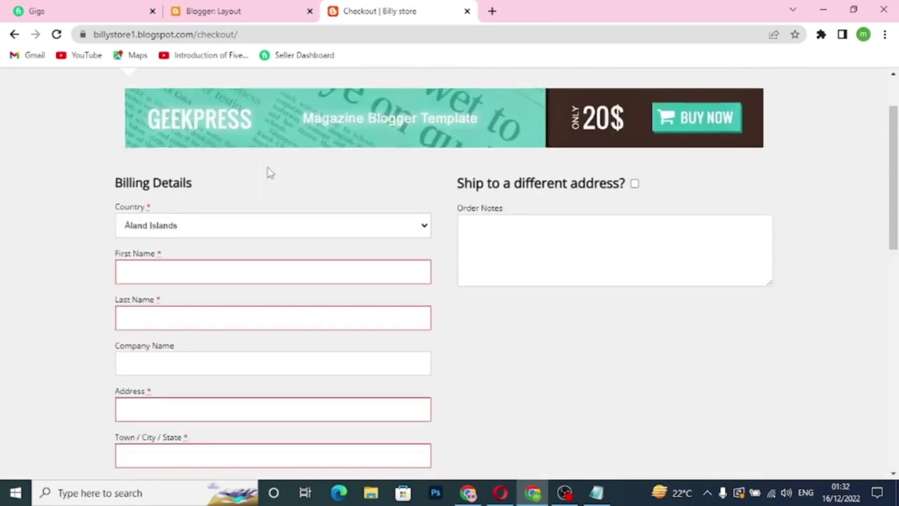
pyautogui.scroll(-8, 268, 170)
pyautogui.scroll(-3, 269, 169)
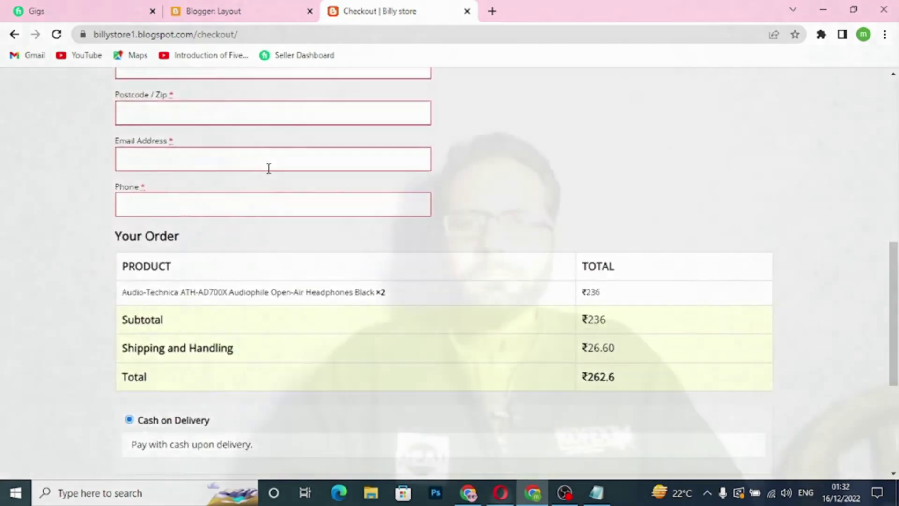